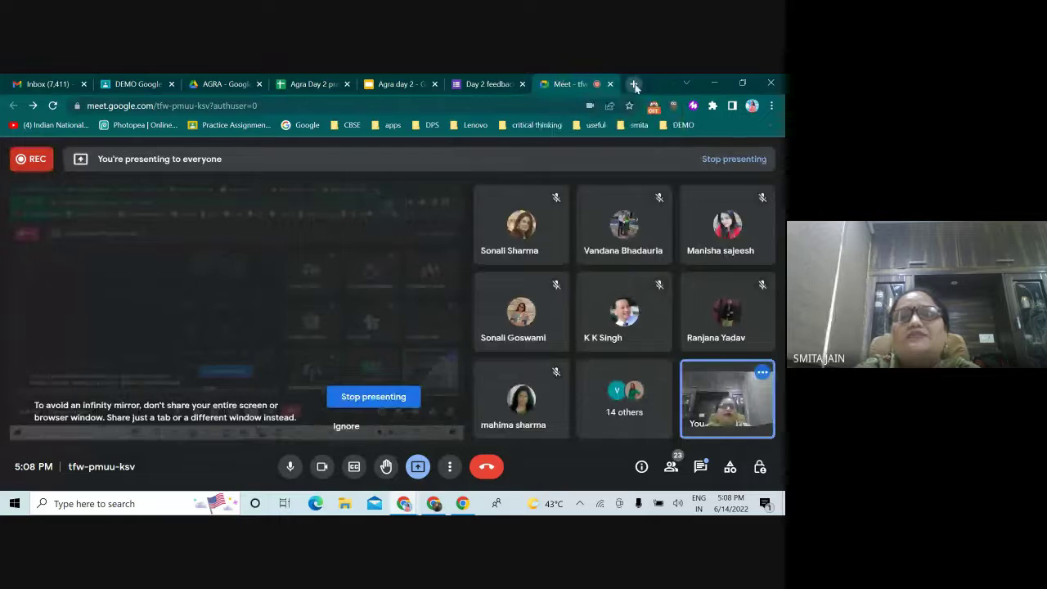
Open Google Classroom in a new browser tab.
{"action": "left_click", "coordinate": [634, 85]}
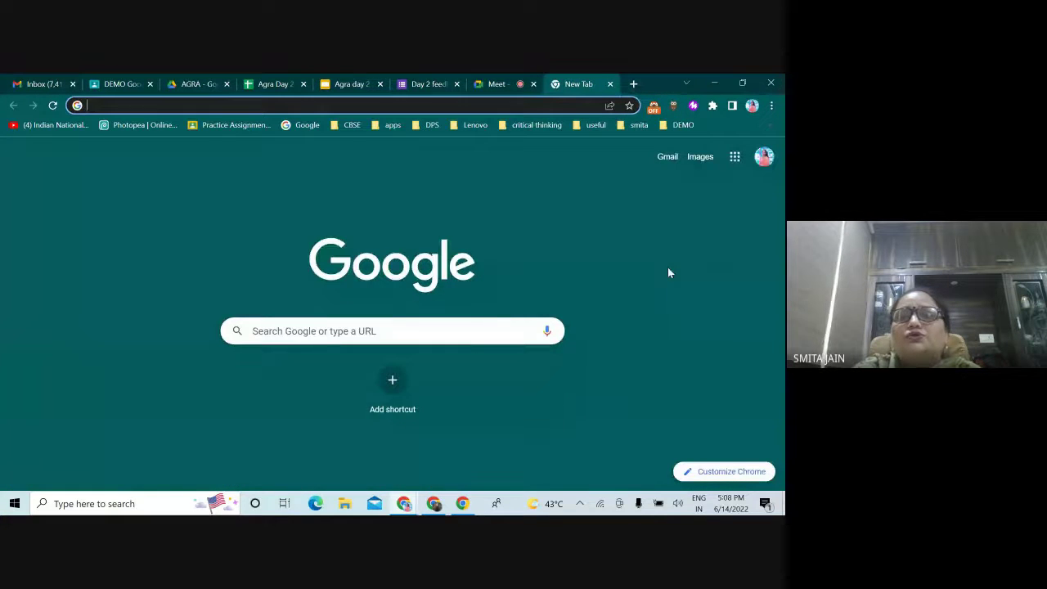
{"action": "left_click", "coordinate": [734, 158]}
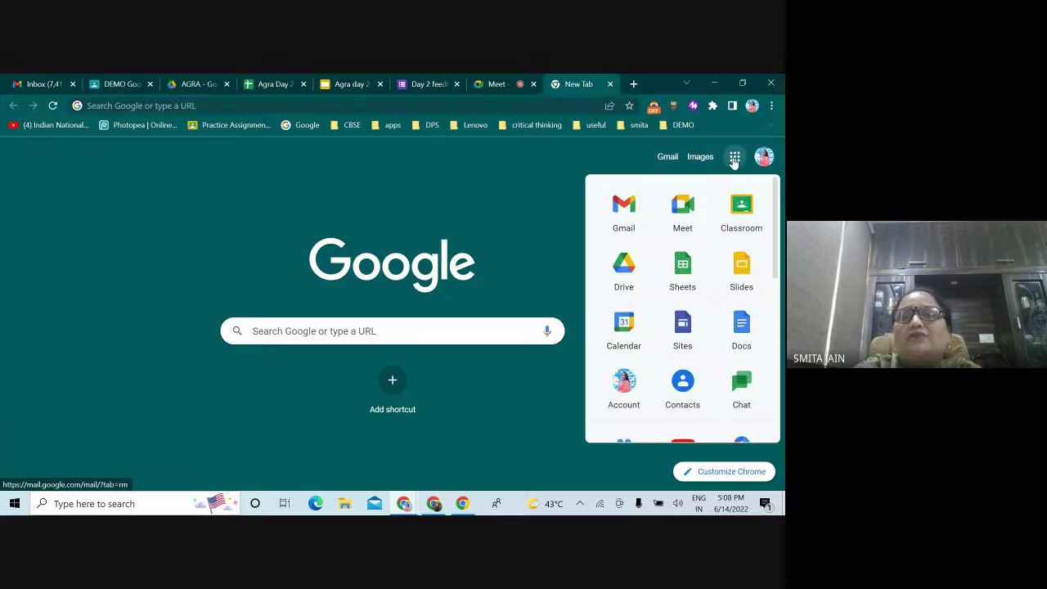
{"action": "left_click", "coordinate": [736, 208]}
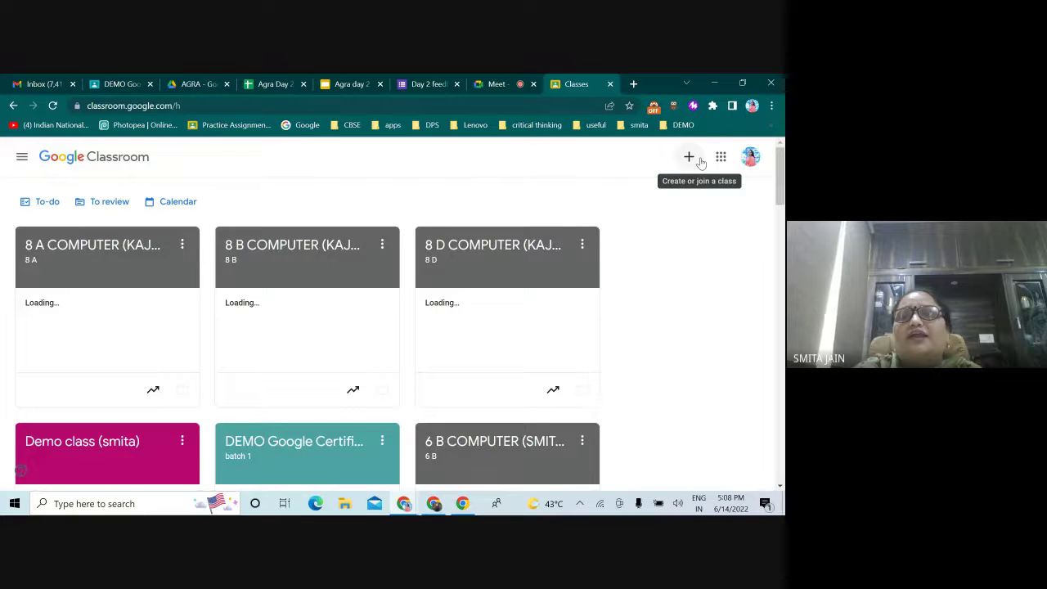
Create a class named "Demo training" with subject "computer" and room "computer", leaving the section empty.
{"action": "left_click", "coordinate": [691, 160]}
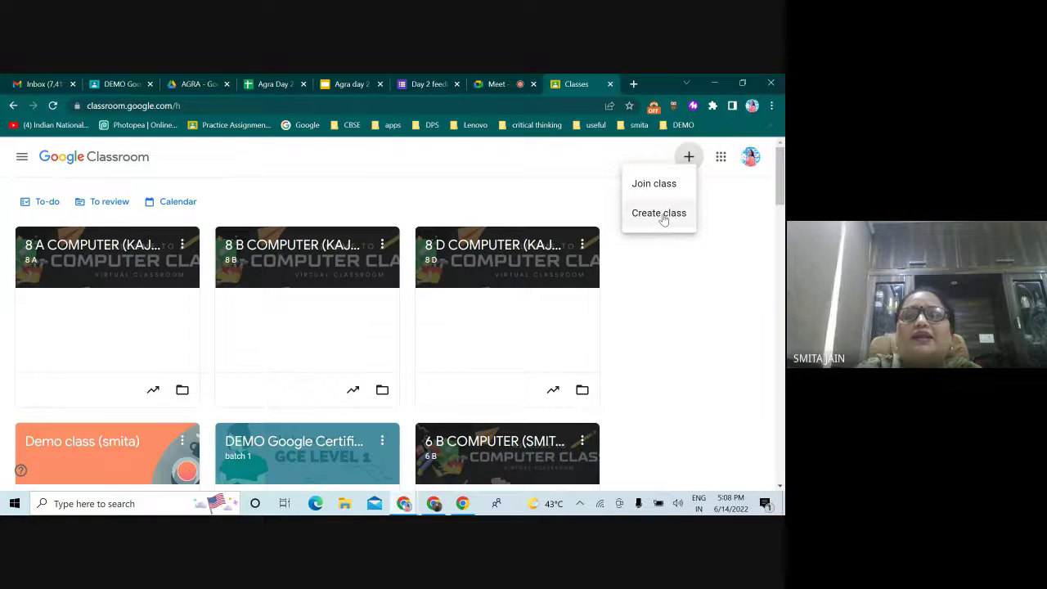
{"action": "left_click", "coordinate": [662, 214]}
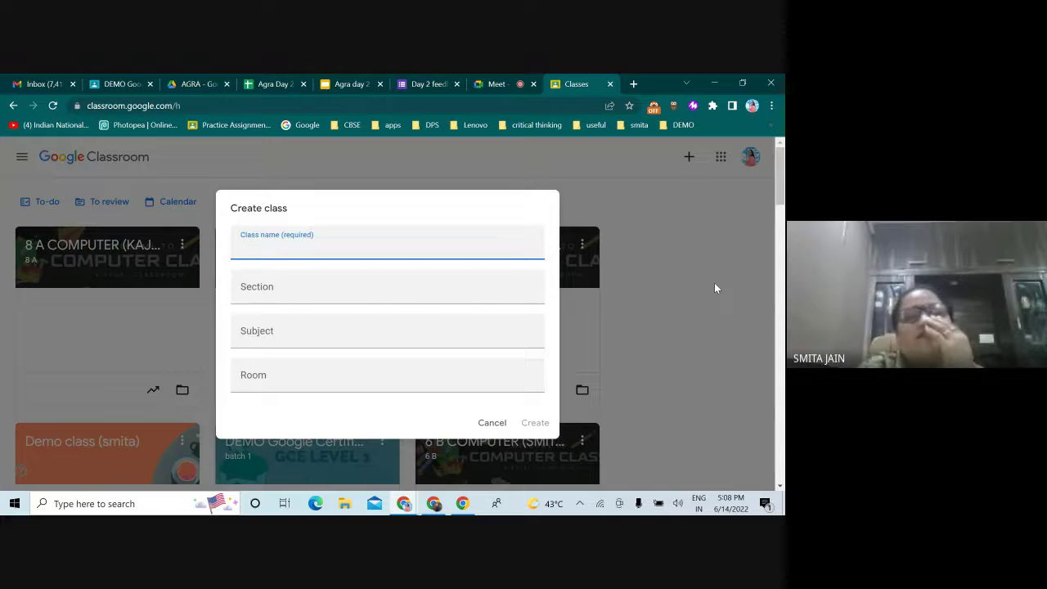
{"action": "type", "text": "Demo training"}
{"action": "key", "text": "Tab"}
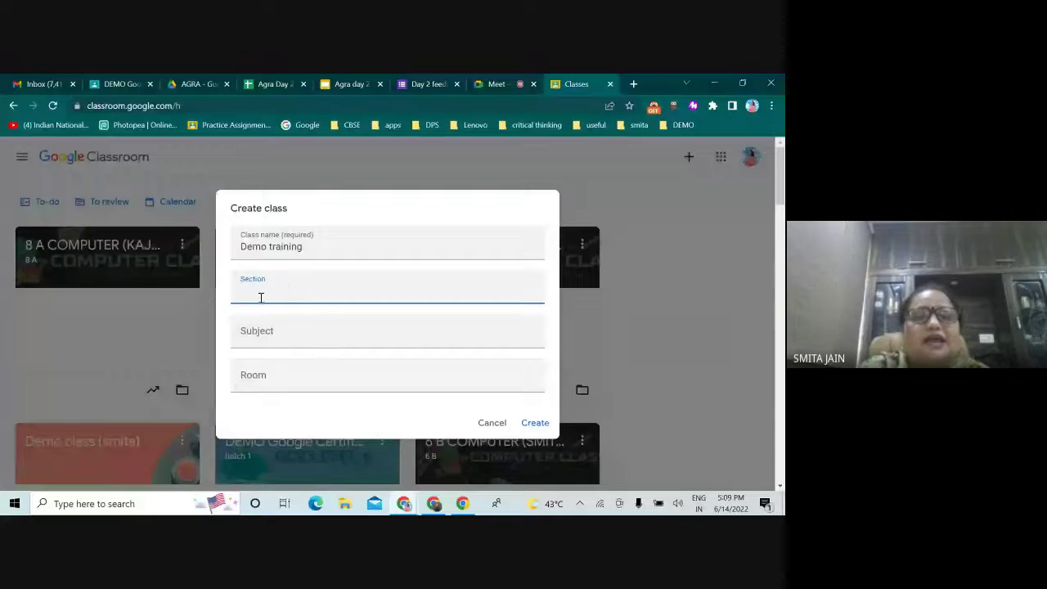
{"action": "left_click", "coordinate": [256, 334]}
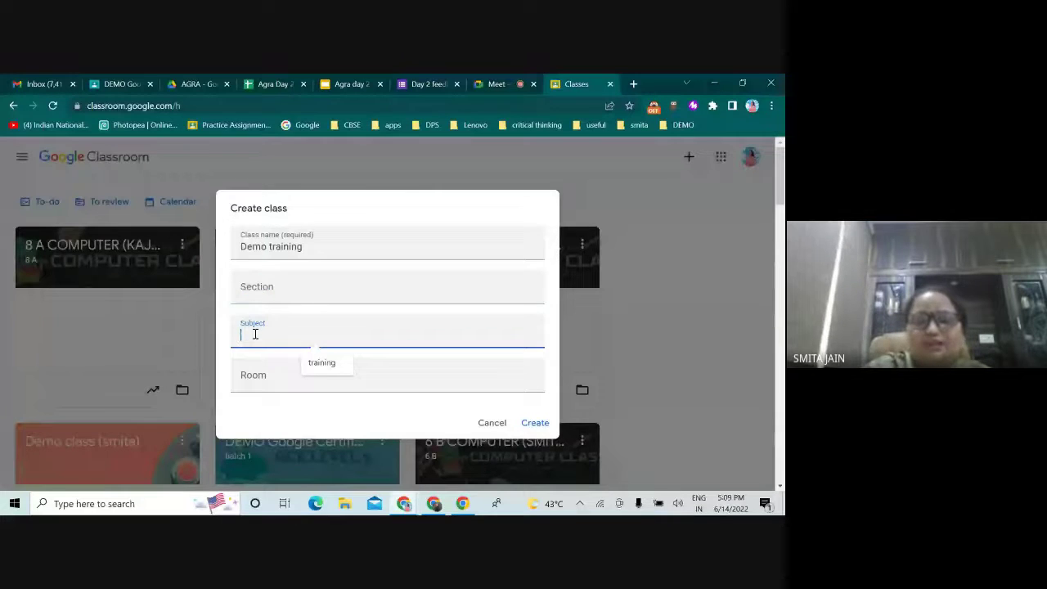
{"action": "type", "text": "compu"}
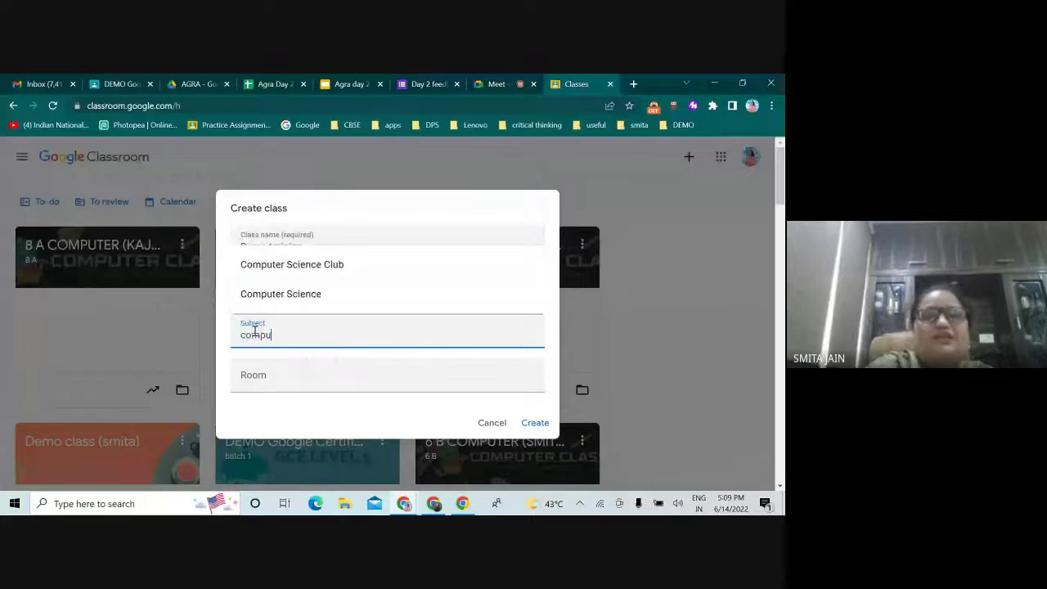
{"action": "type", "text": "ter"}
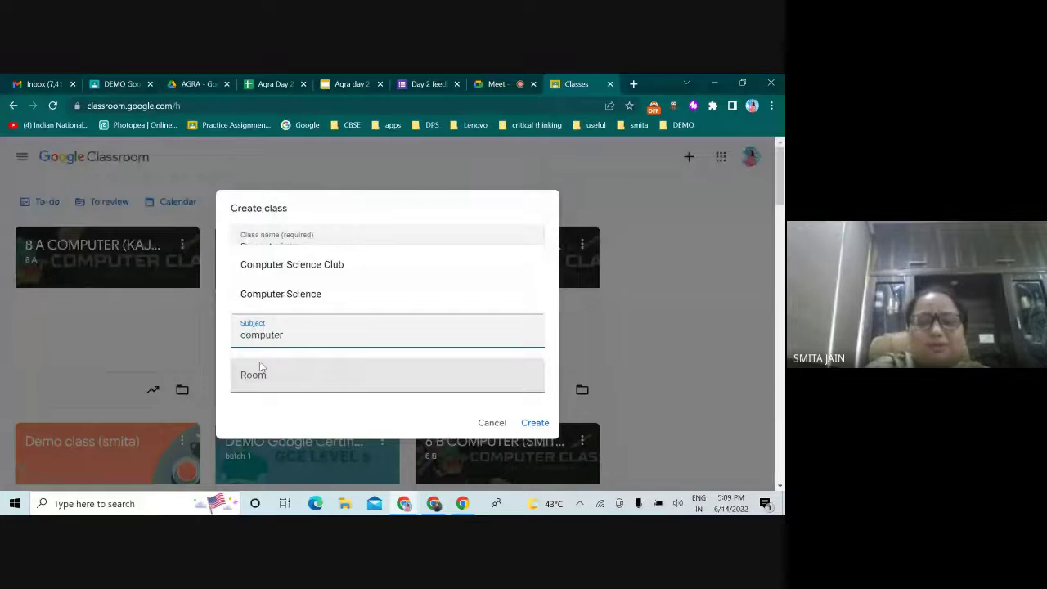
{"action": "left_click", "coordinate": [260, 360]}
{"action": "type", "text": "compu"}
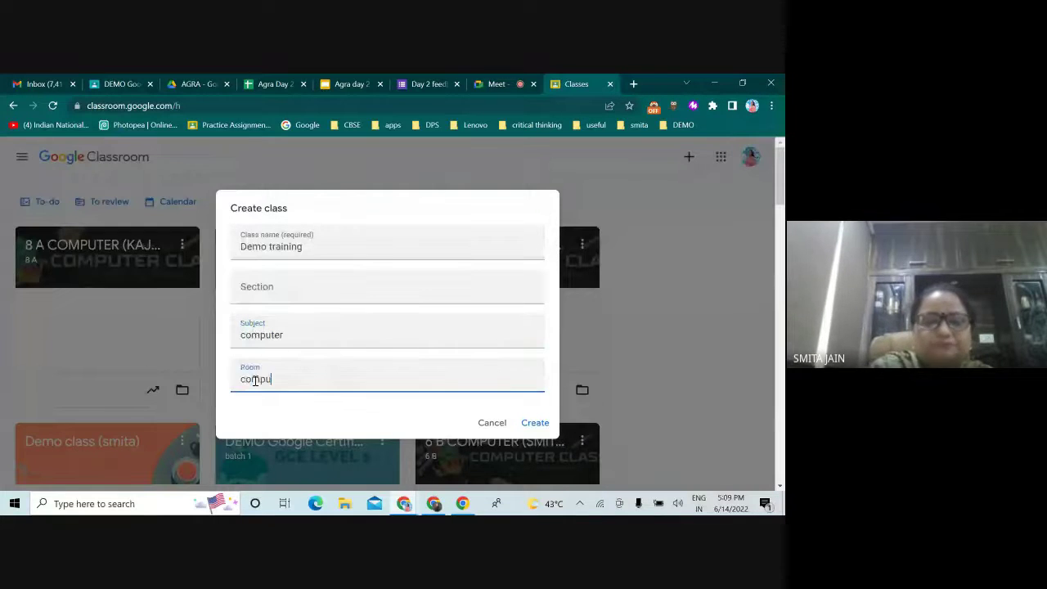
{"action": "type", "text": "ter"}
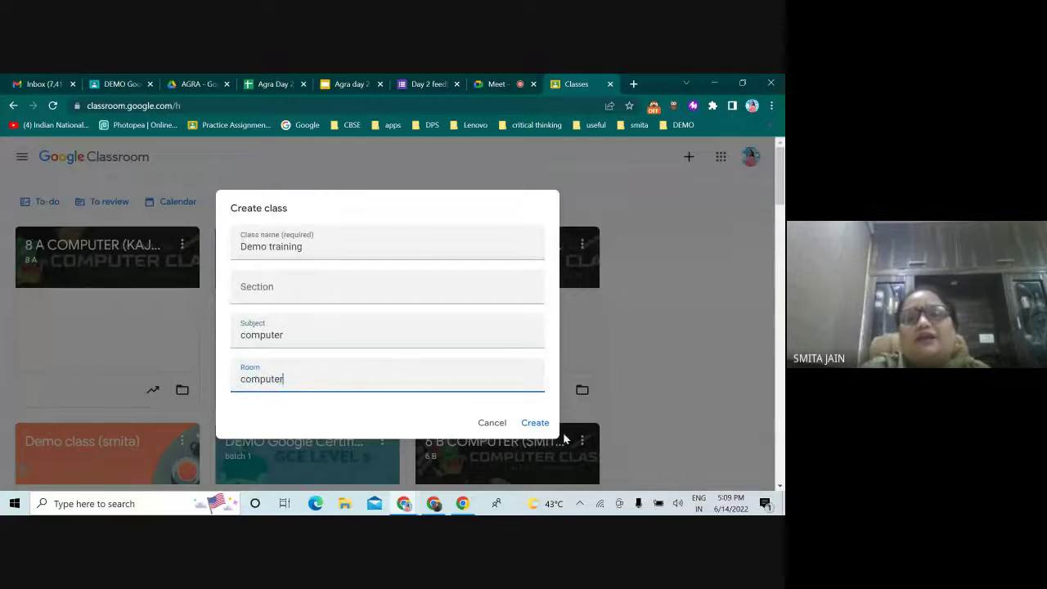
{"action": "left_click", "coordinate": [539, 429]}
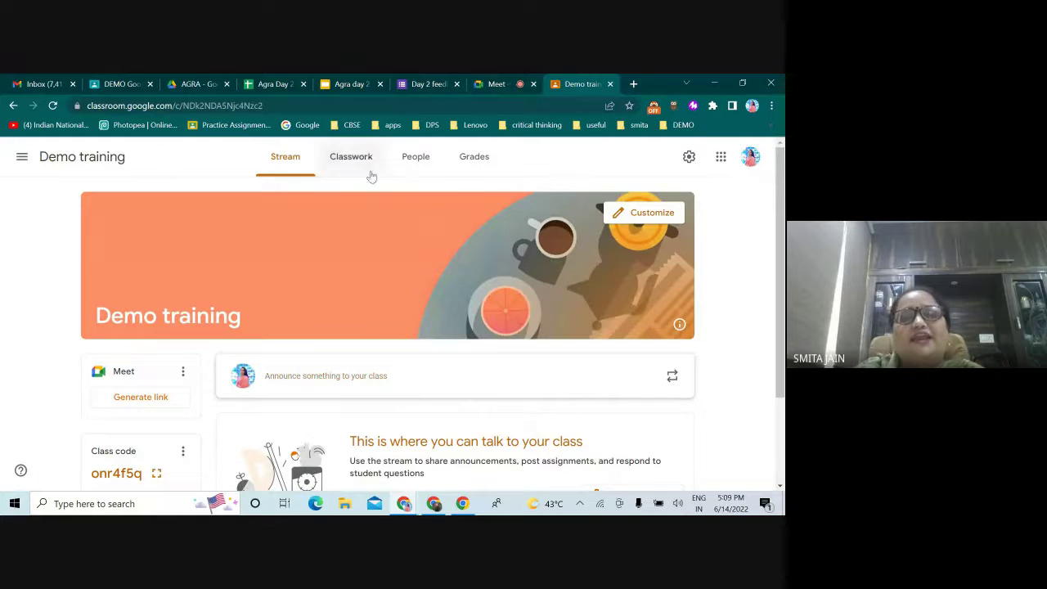
Examine the class code and its available options on the Demo training stream.
{"action": "scroll", "coordinate": [275, 233], "scroll_direction": "down", "scroll_amount": 1}
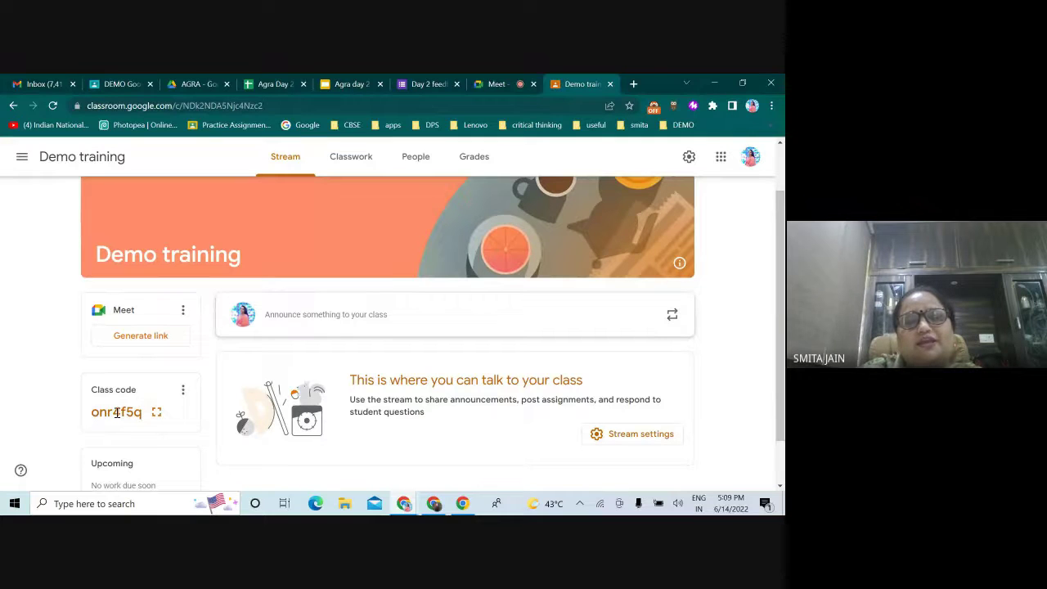
{"action": "left_click", "coordinate": [183, 391]}
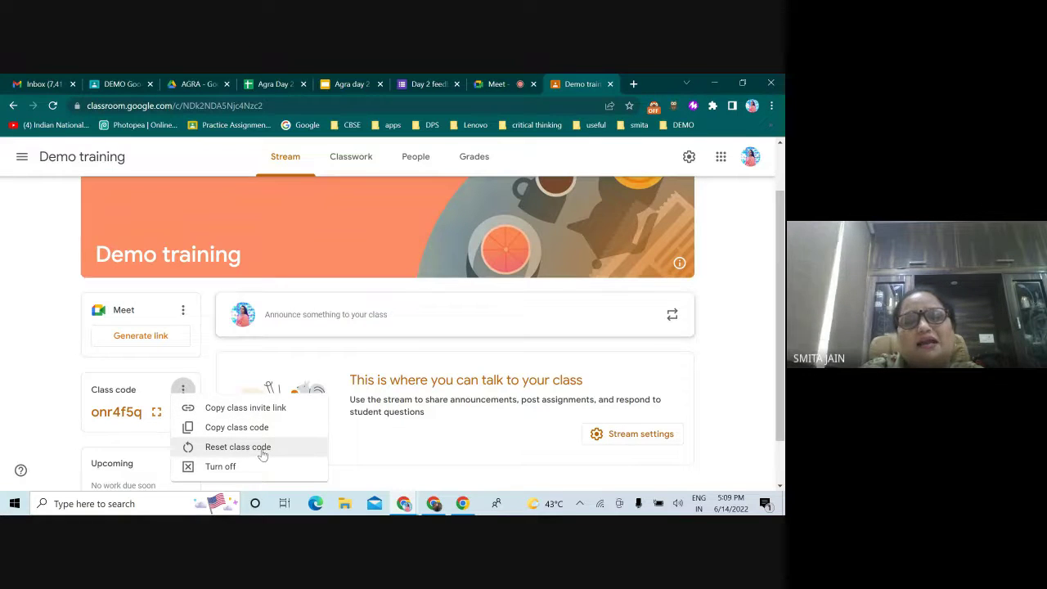
{"action": "left_click", "coordinate": [207, 348]}
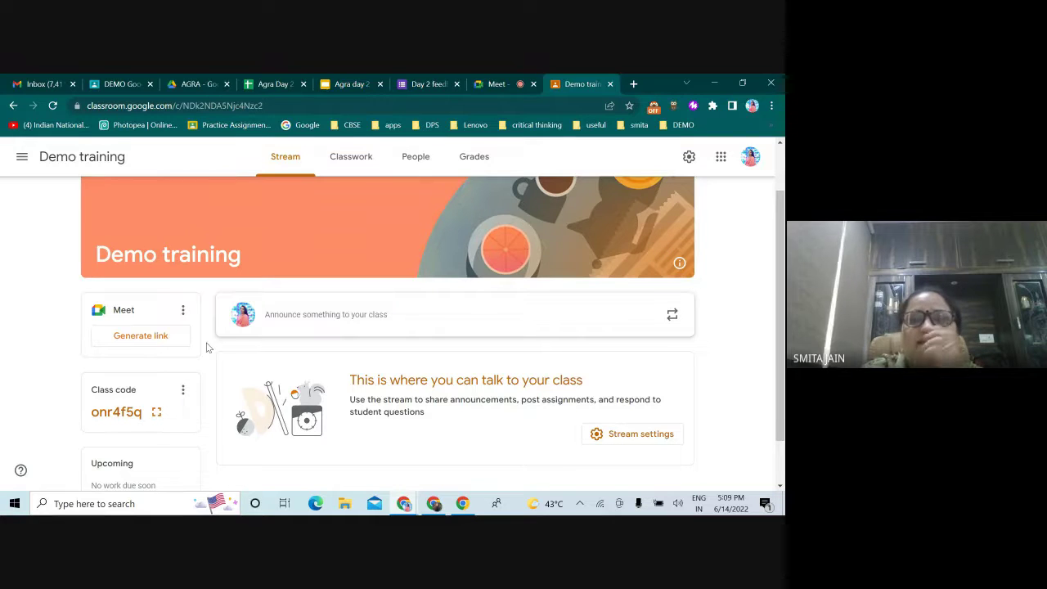
Examine the invitation forms for students and for teachers in the class, closing each without inviting anyone.
{"action": "left_click", "coordinate": [417, 161]}
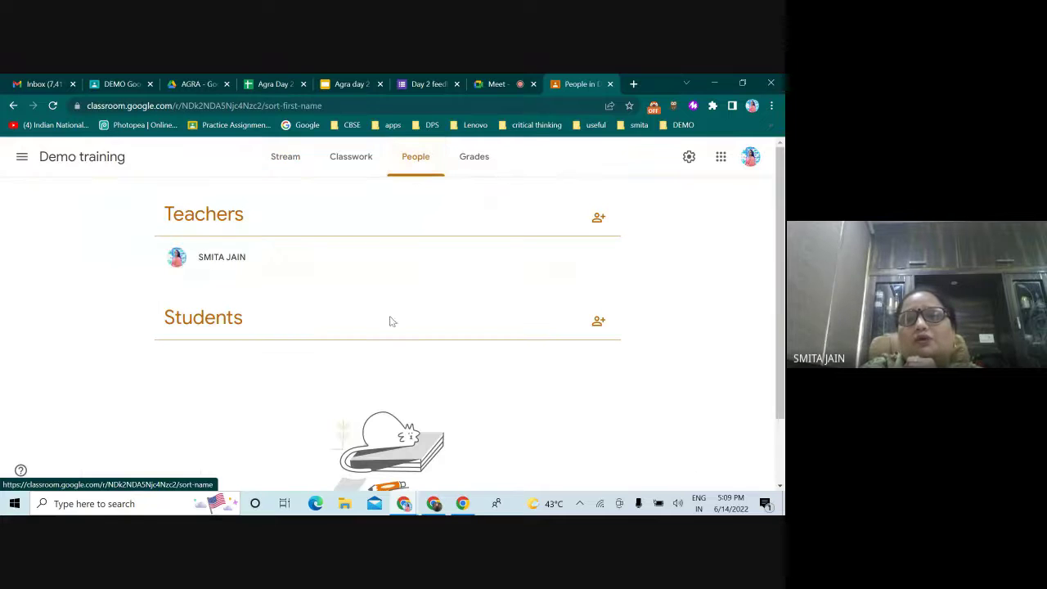
{"action": "left_click", "coordinate": [598, 322]}
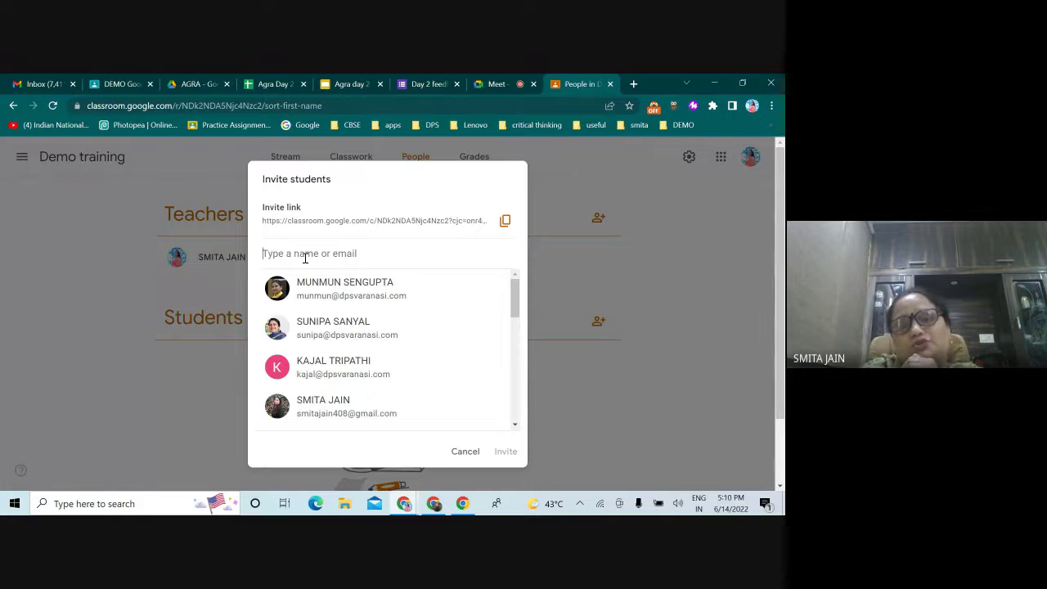
{"action": "left_click", "coordinate": [463, 453]}
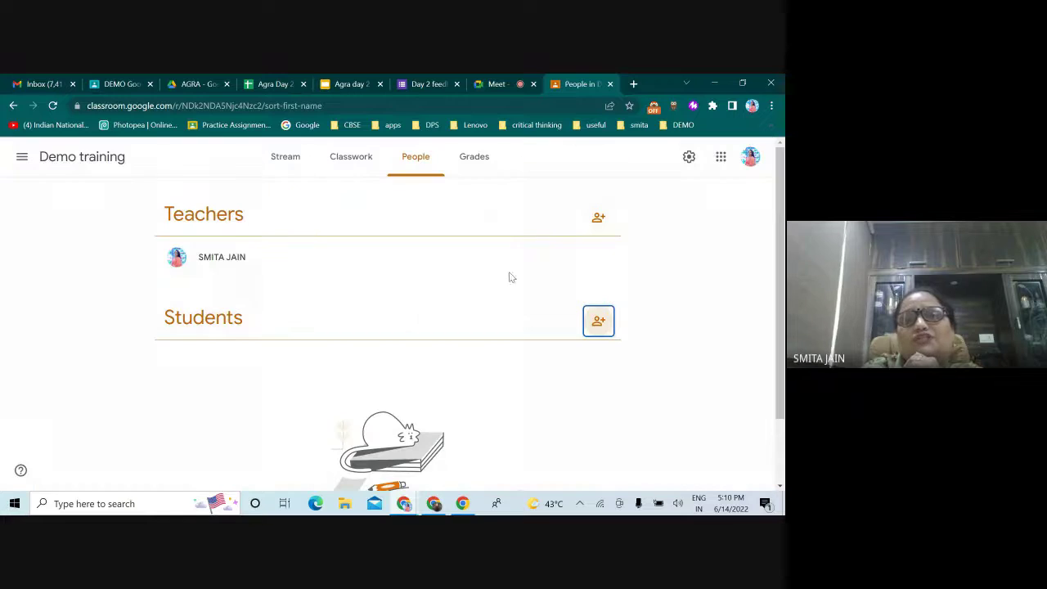
{"action": "left_click", "coordinate": [600, 220]}
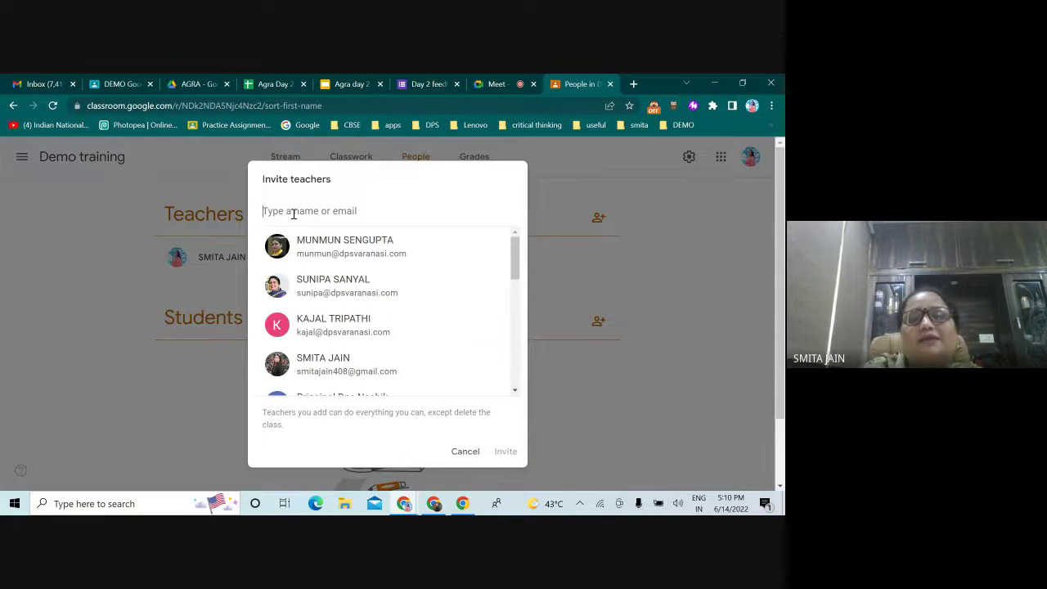
{"action": "left_click", "coordinate": [463, 452]}
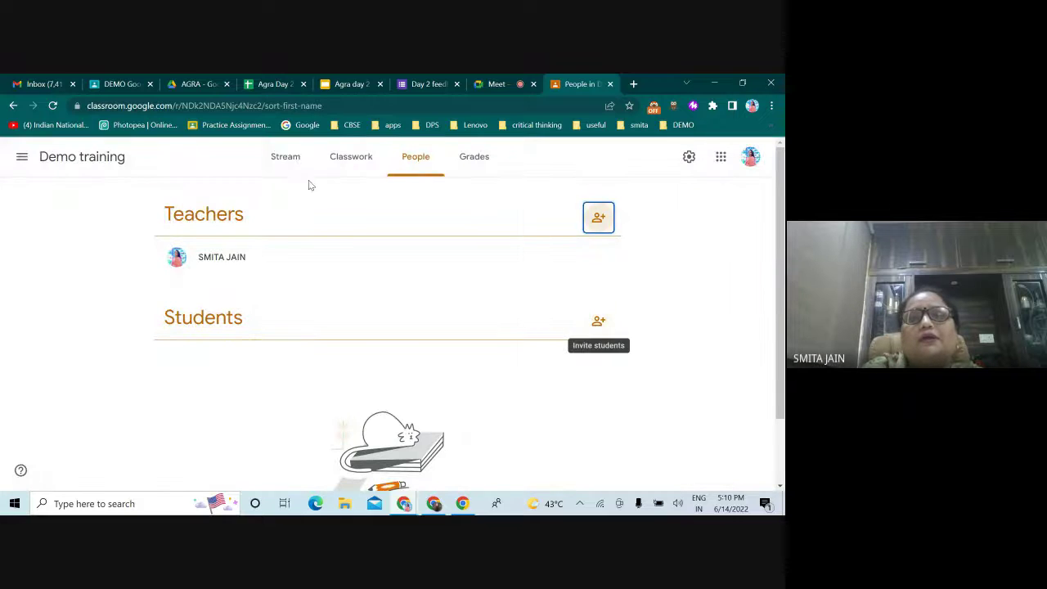
Generate a Meet link for the Demo training class and save it as visible to students.
{"action": "left_click", "coordinate": [275, 164]}
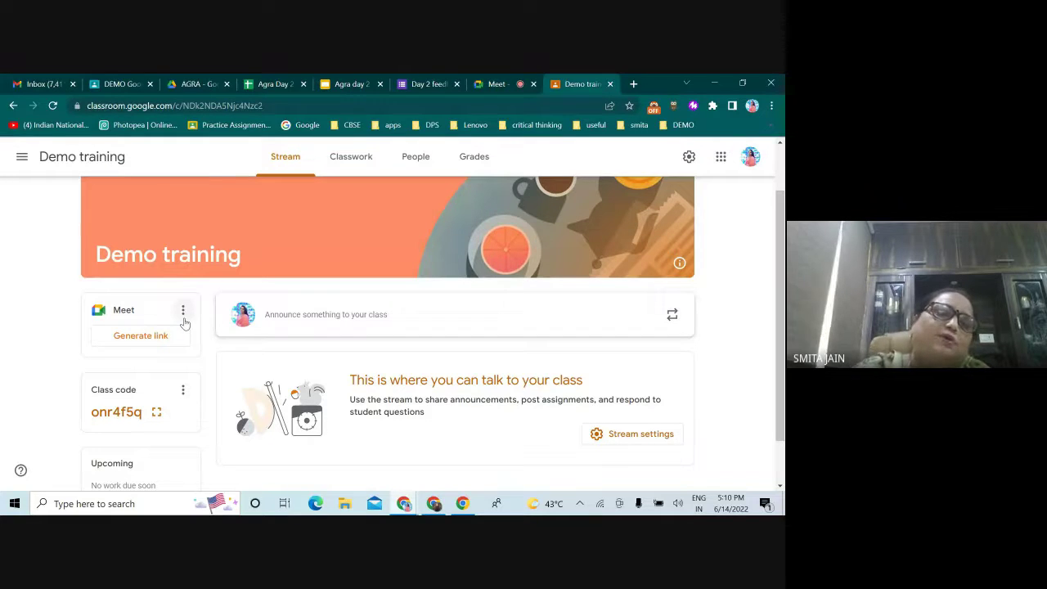
{"action": "left_click", "coordinate": [145, 341]}
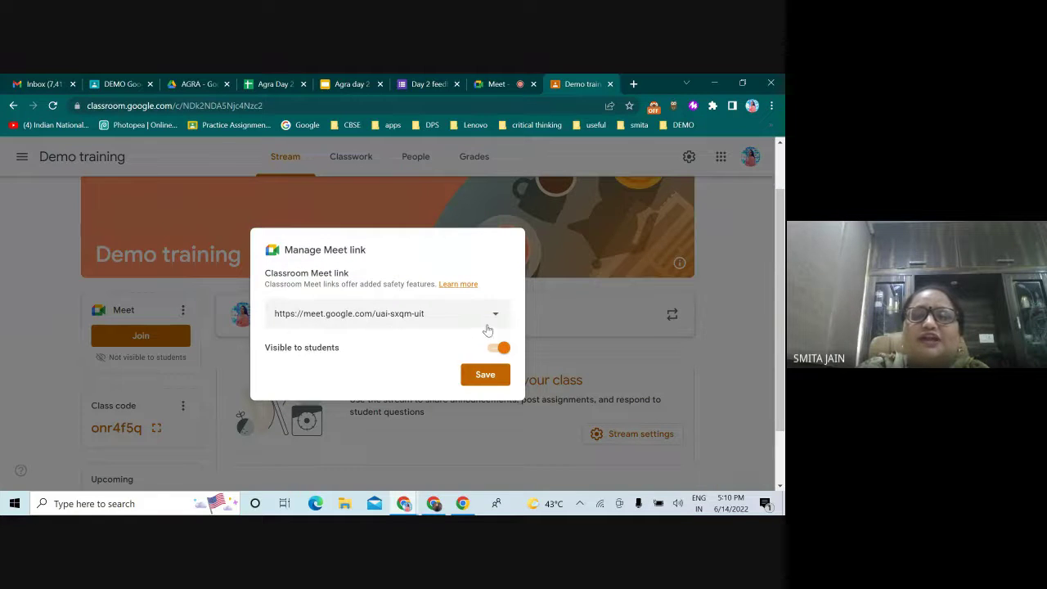
{"action": "left_click", "coordinate": [484, 378]}
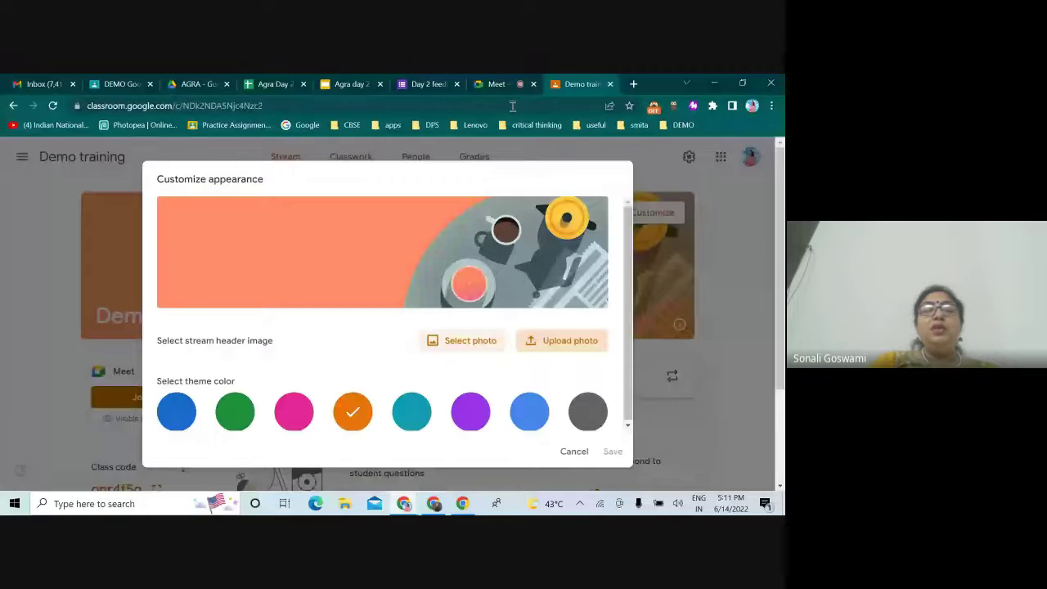
Check the ongoing Meet call, return to the Demo training class and leave the photo gallery and appearance customization without saving.
{"action": "left_click", "coordinate": [499, 83]}
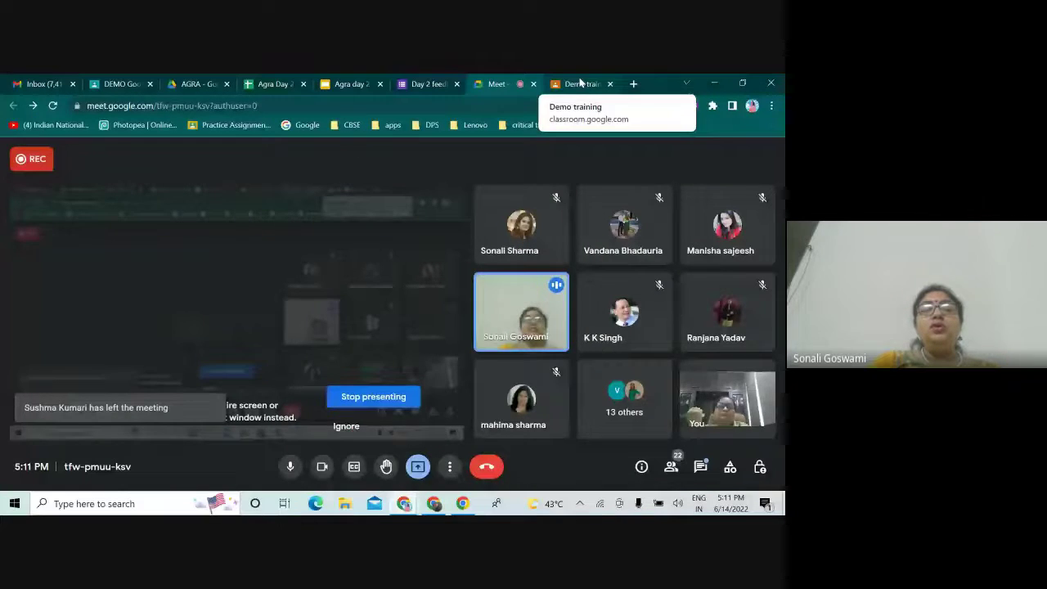
{"action": "left_click", "coordinate": [580, 83]}
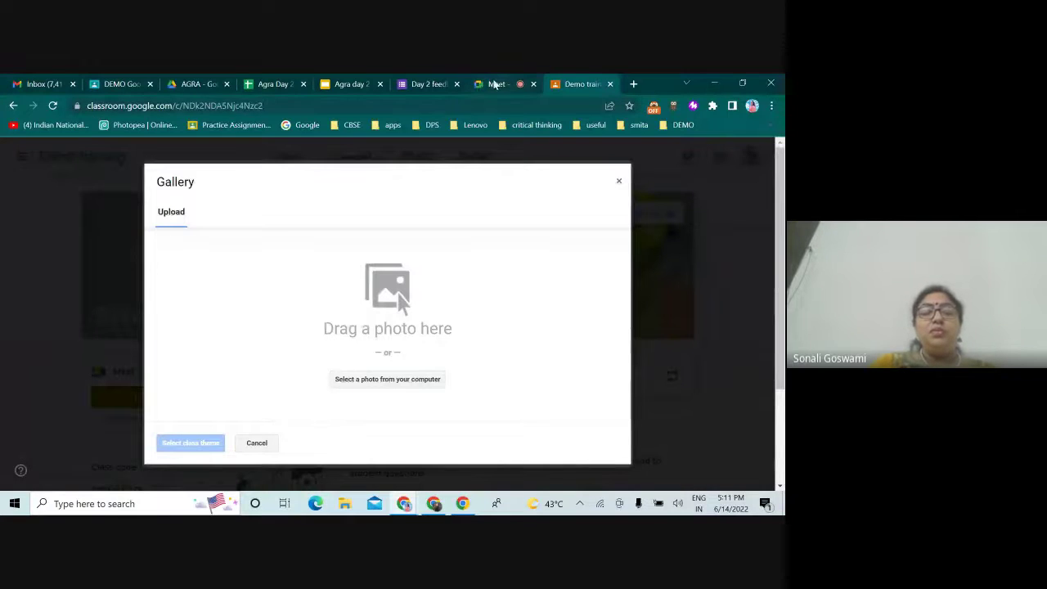
{"action": "left_click", "coordinate": [476, 85]}
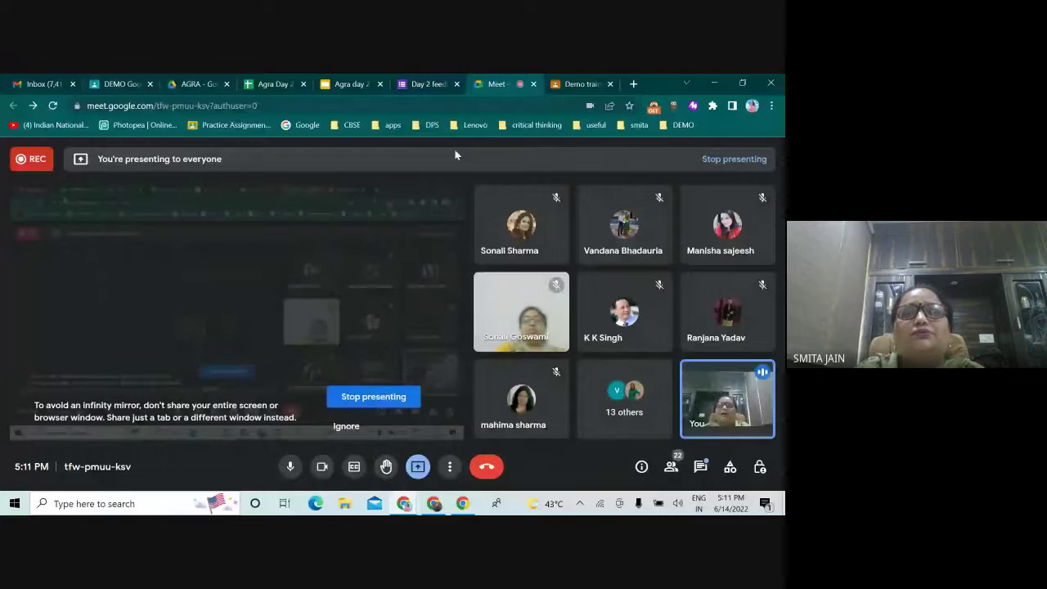
{"action": "left_click", "coordinate": [578, 84]}
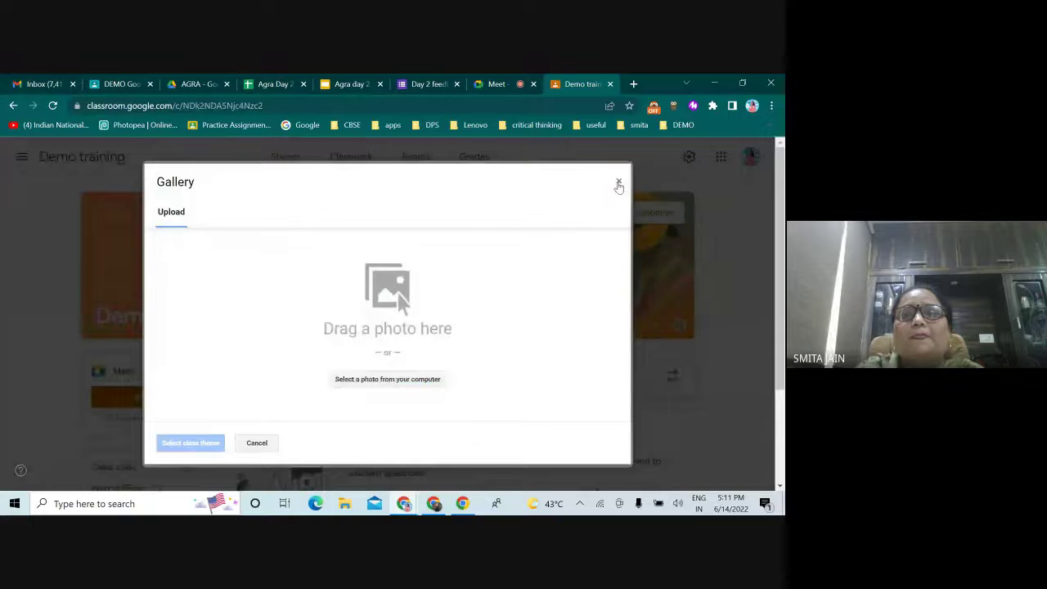
{"action": "left_click", "coordinate": [619, 184]}
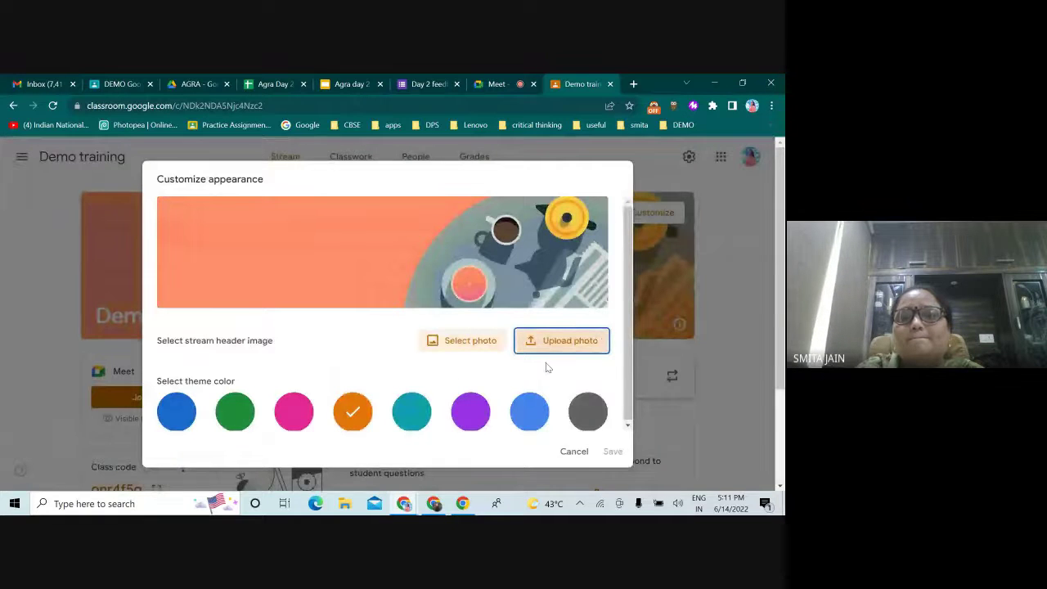
{"action": "left_click", "coordinate": [573, 451]}
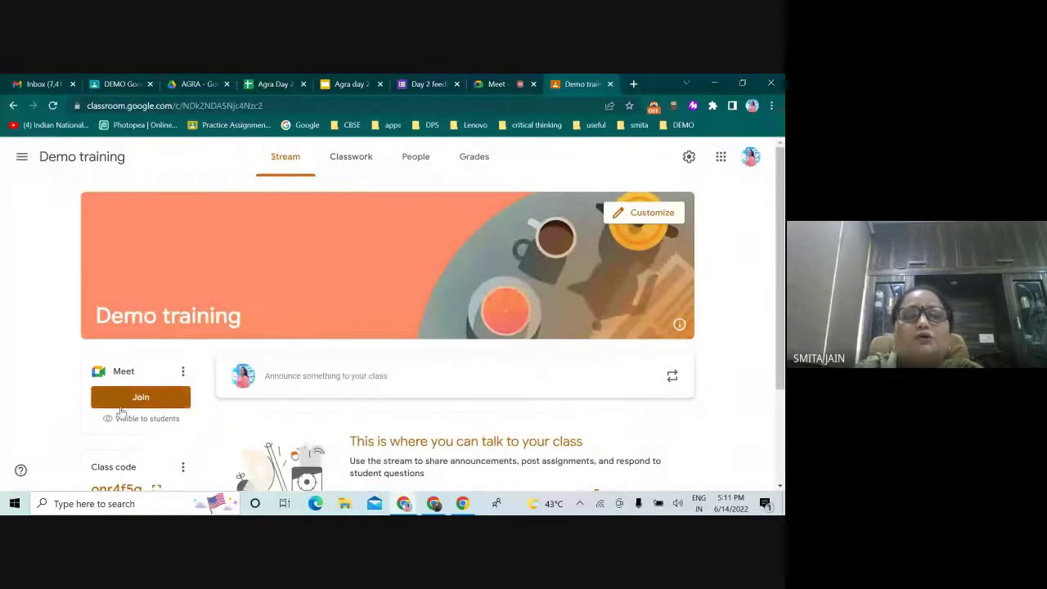
Try to invite a suggested contact as a student of the Demo training class, and close the invitation form.
{"action": "scroll", "coordinate": [131, 393], "scroll_direction": "down", "scroll_amount": 2}
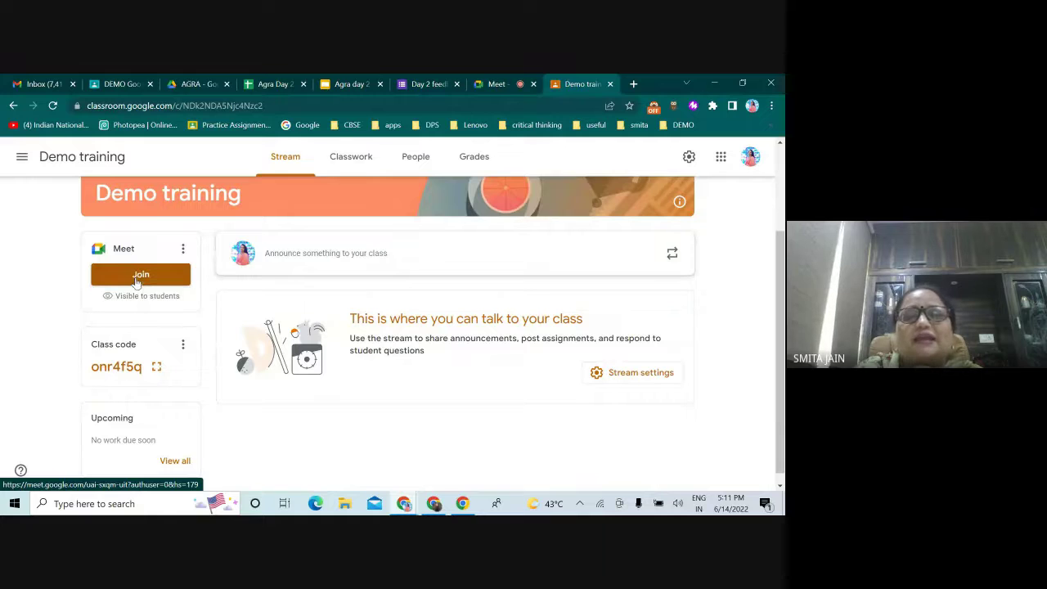
{"action": "left_click", "coordinate": [412, 162]}
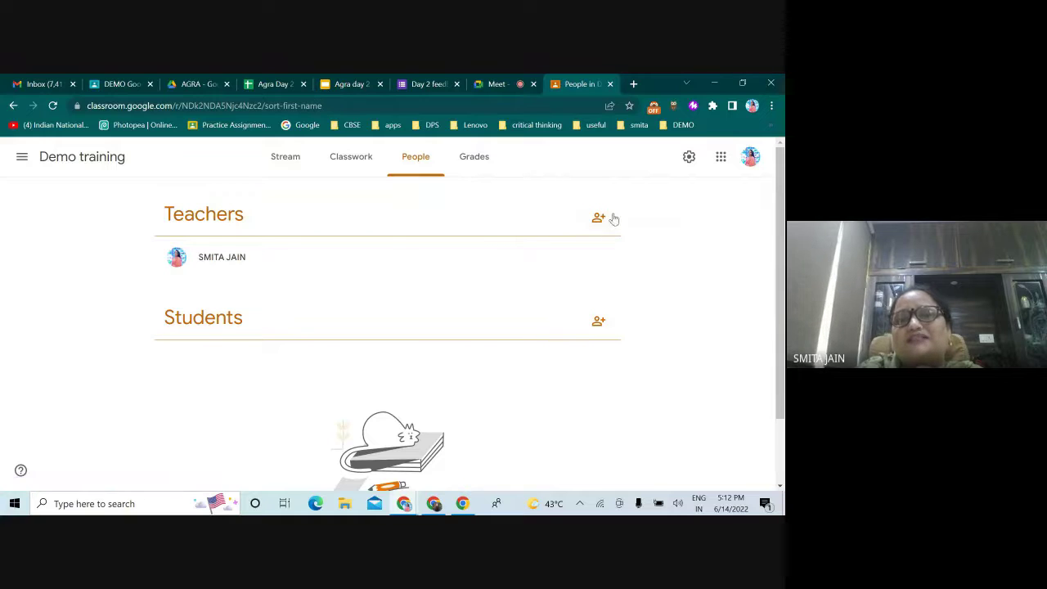
{"action": "left_click", "coordinate": [604, 324]}
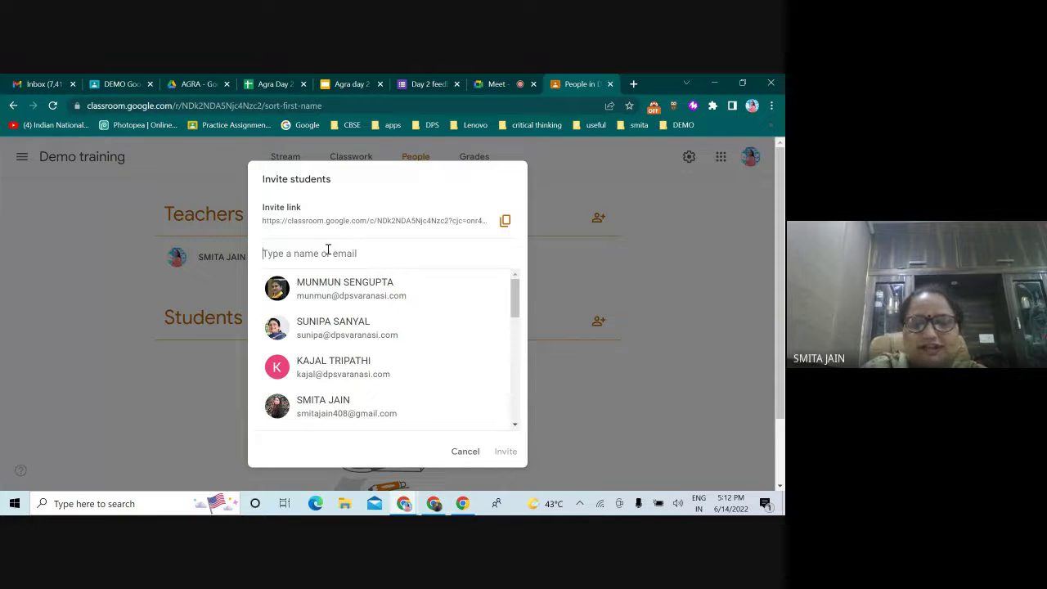
{"action": "type", "text": "sm"}
{"action": "left_click", "coordinate": [337, 290]}
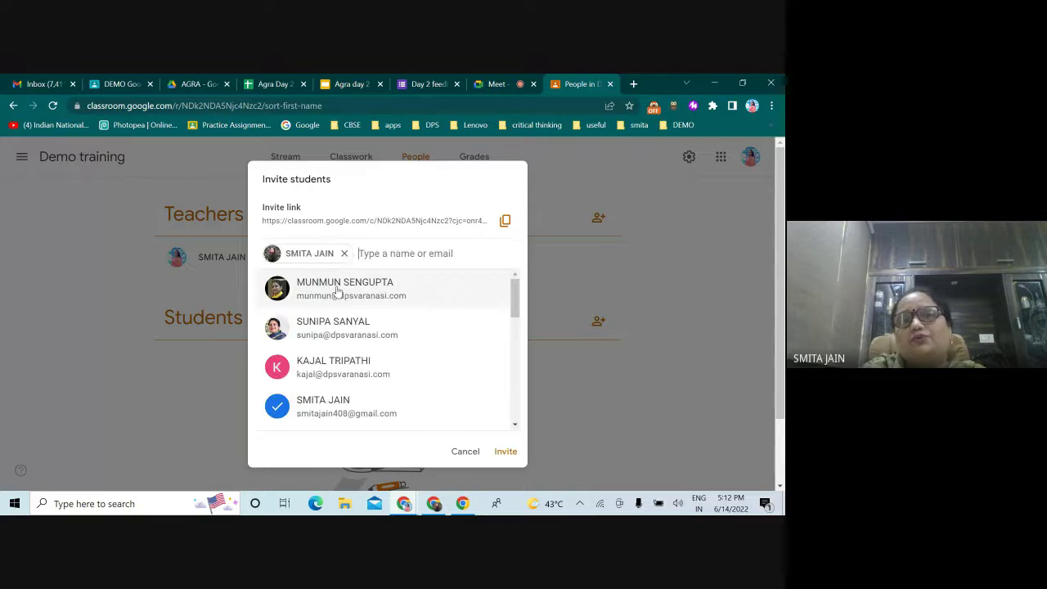
{"action": "left_click", "coordinate": [508, 455]}
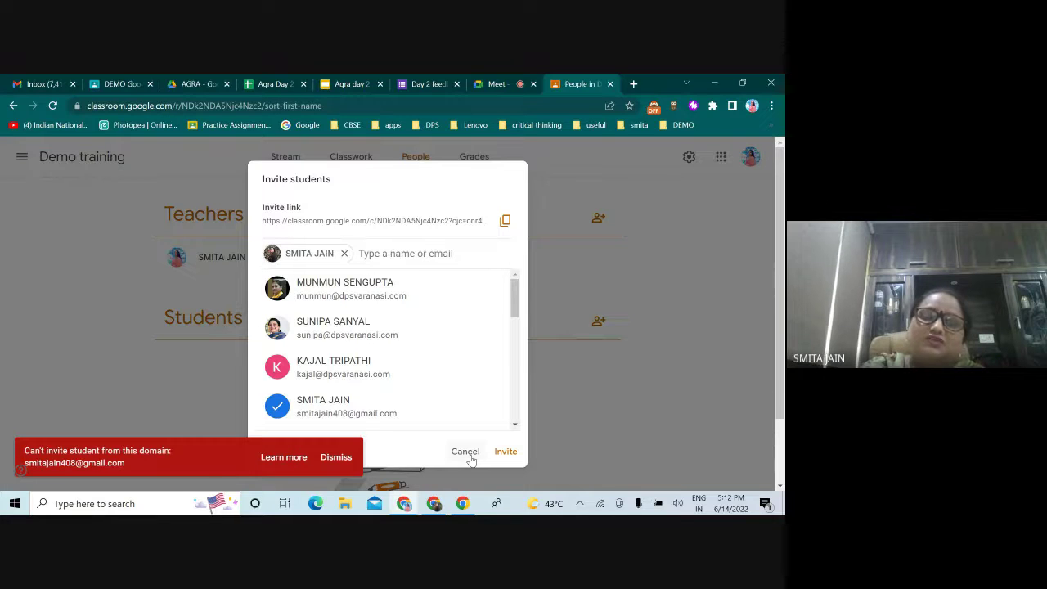
{"action": "left_click", "coordinate": [470, 457]}
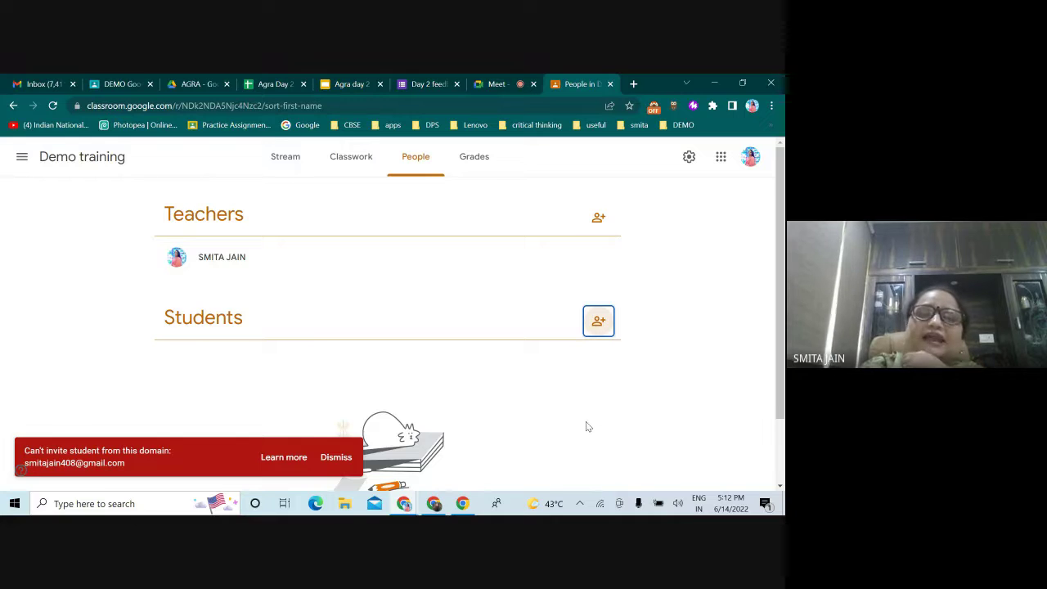
Dismiss the invitation error, look through the suggested contacts for inviting teachers, and close the form without inviting anyone.
{"action": "left_click", "coordinate": [336, 463]}
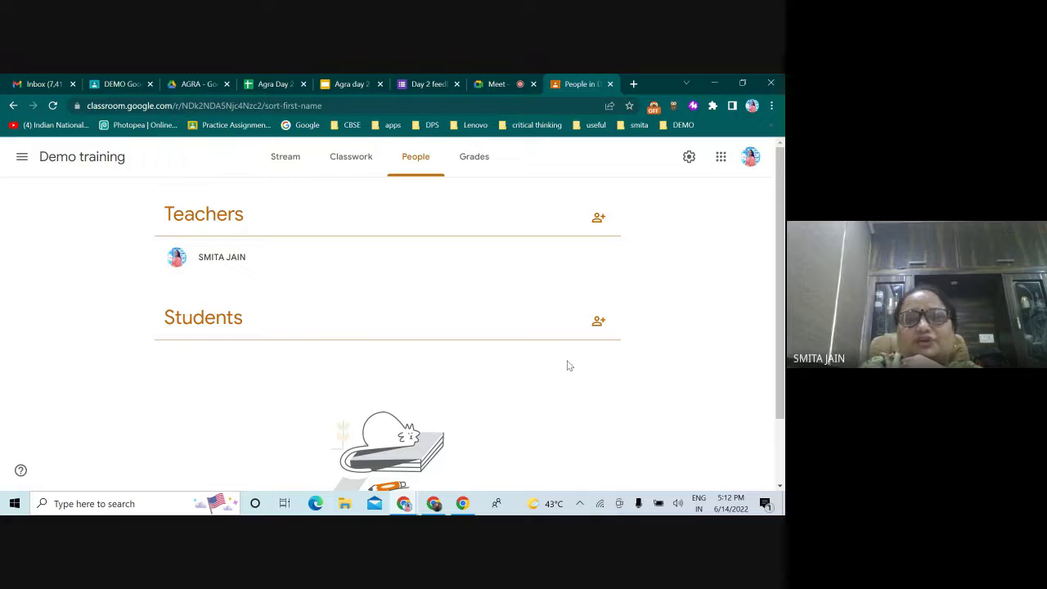
{"action": "left_click", "coordinate": [605, 219]}
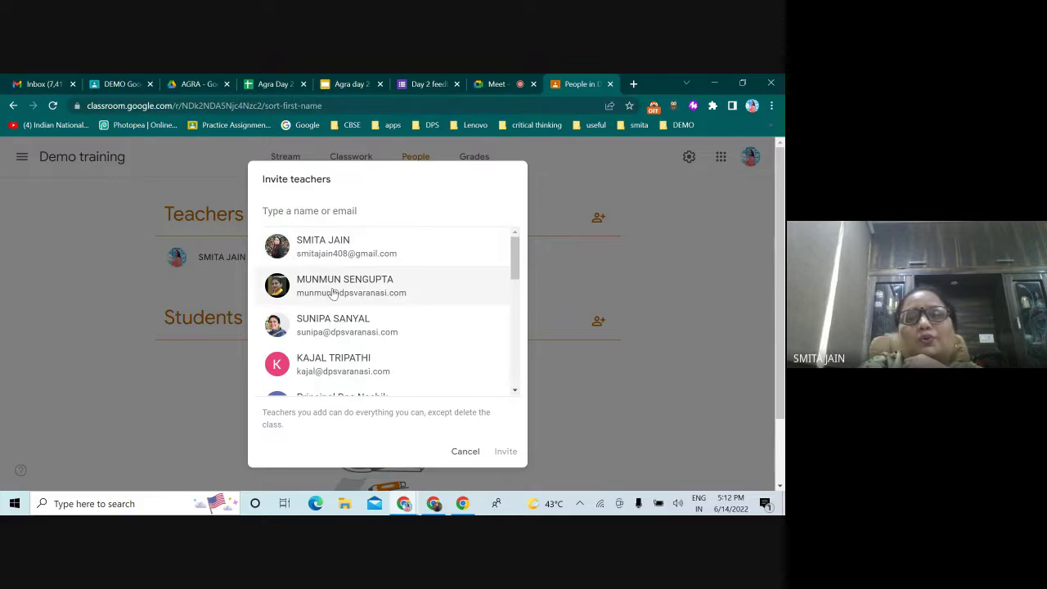
{"action": "scroll", "coordinate": [368, 308], "scroll_direction": "down", "scroll_amount": 3}
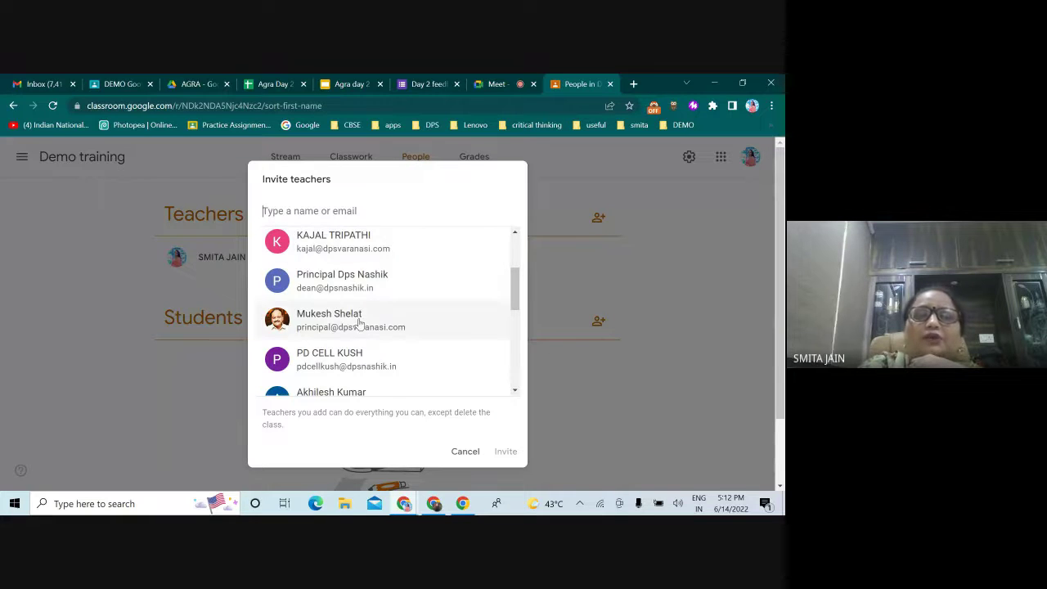
{"action": "scroll", "coordinate": [354, 282], "scroll_direction": "up", "scroll_amount": 3}
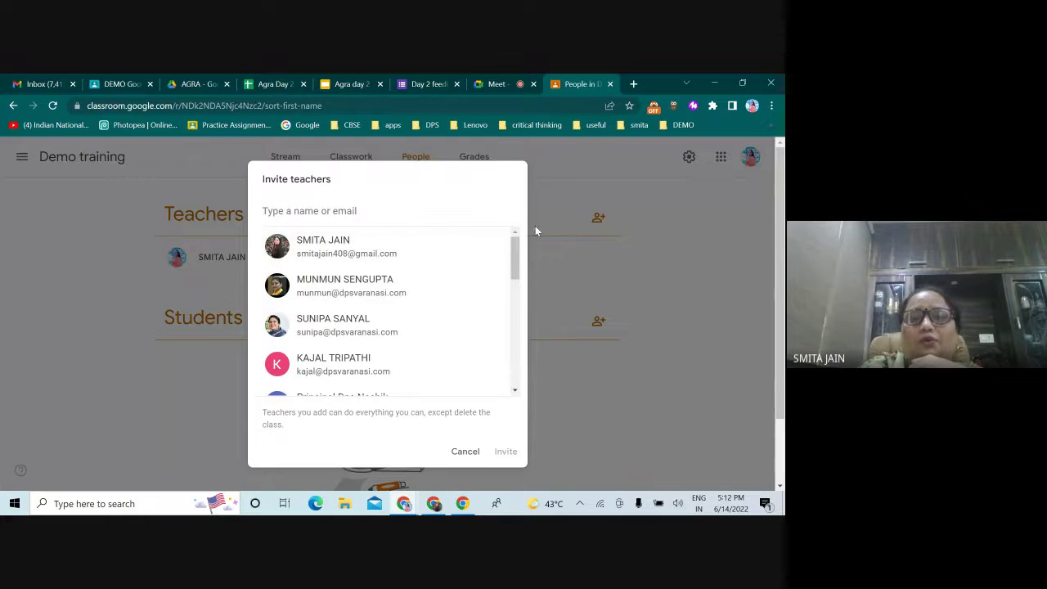
{"action": "left_click", "coordinate": [463, 451]}
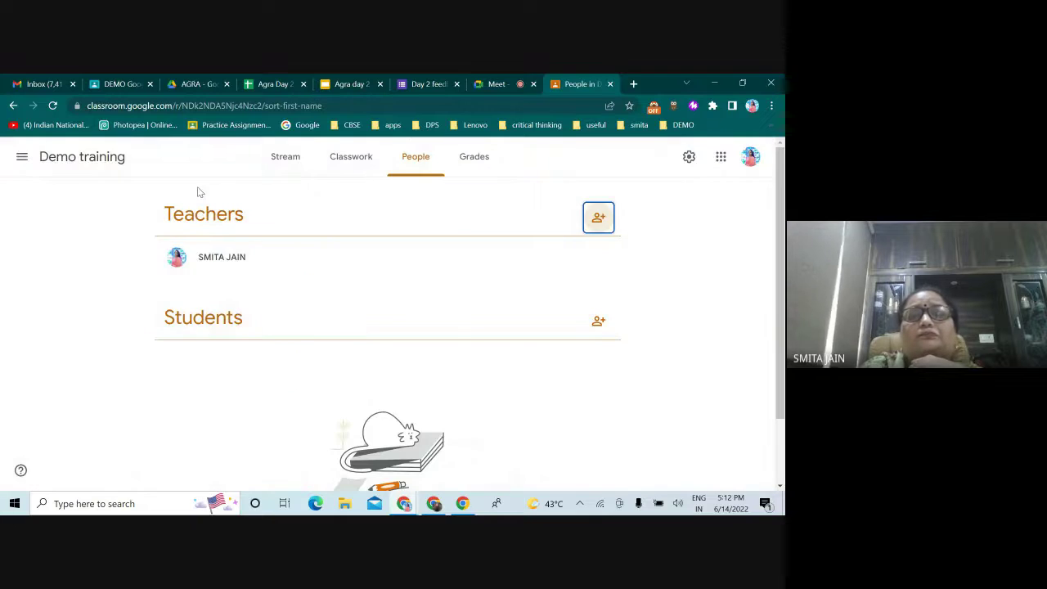
Upload animaker.com.jpg as the Demo training stream header image, cropped to the upper part of the picture.
{"action": "left_click", "coordinate": [289, 163]}
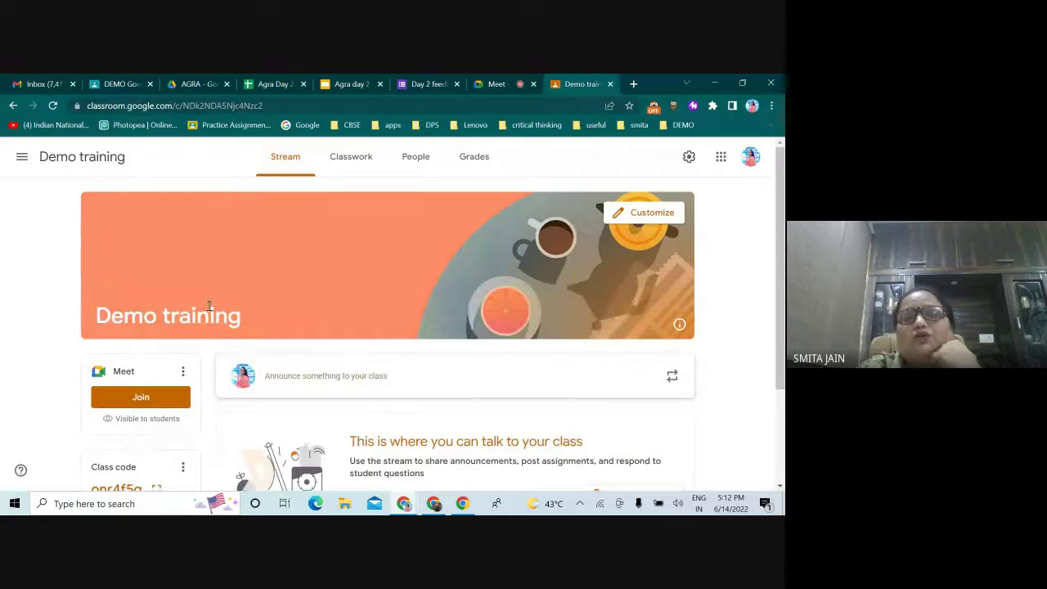
{"action": "left_click", "coordinate": [647, 215]}
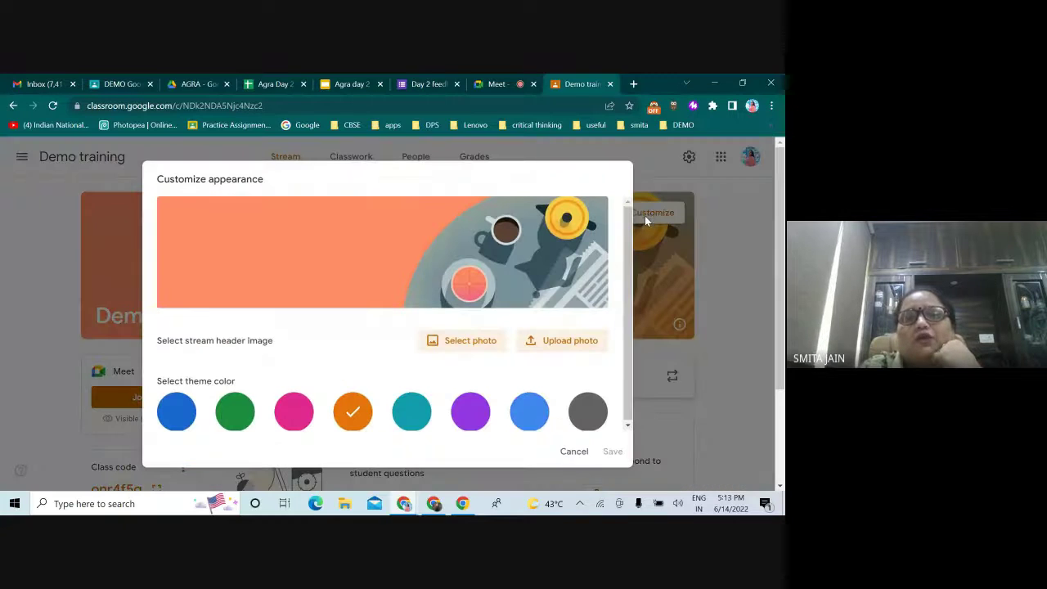
{"action": "left_click", "coordinate": [551, 343]}
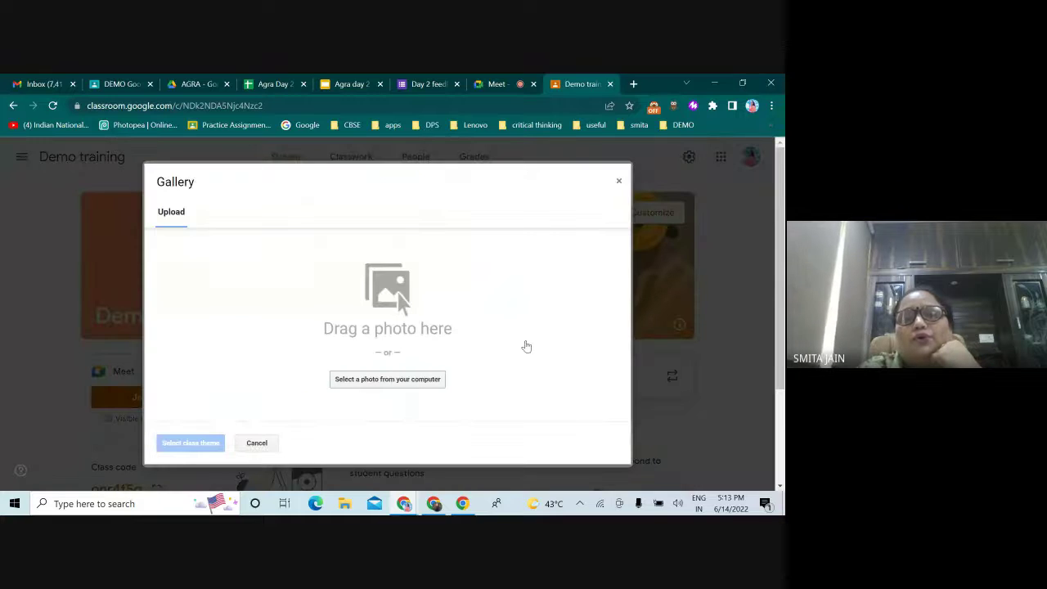
{"action": "left_click", "coordinate": [384, 385]}
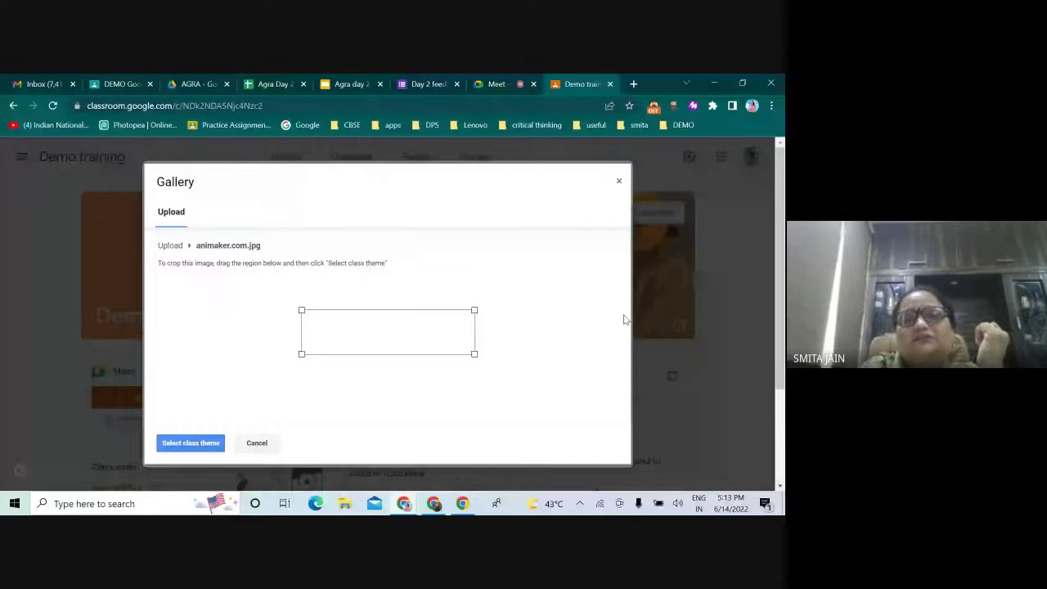
{"action": "left_click_drag", "start_coordinate": [375, 292], "coordinate": [349, 290]}
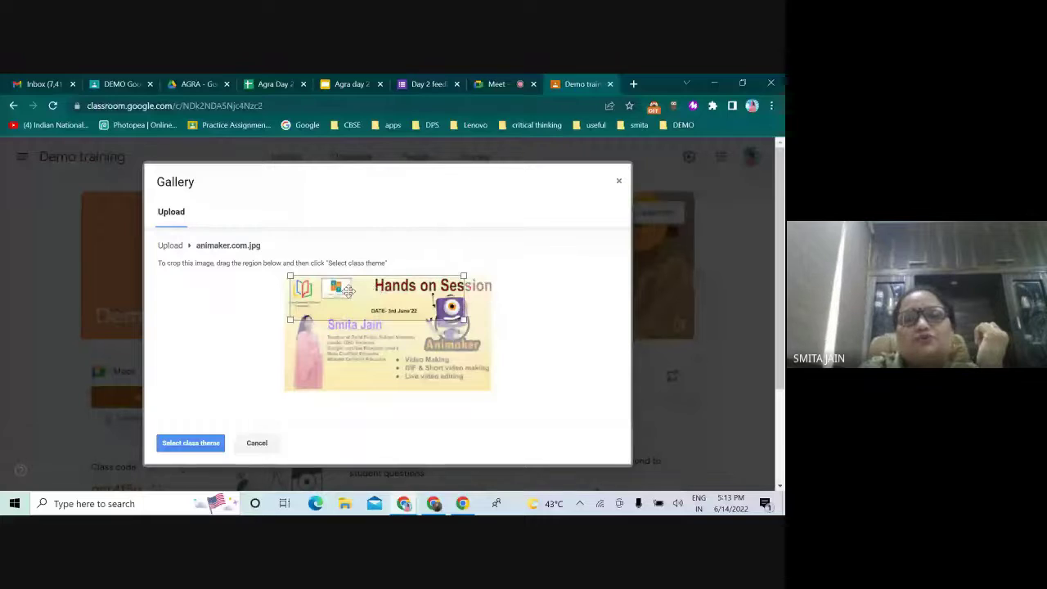
{"action": "left_click", "coordinate": [183, 442]}
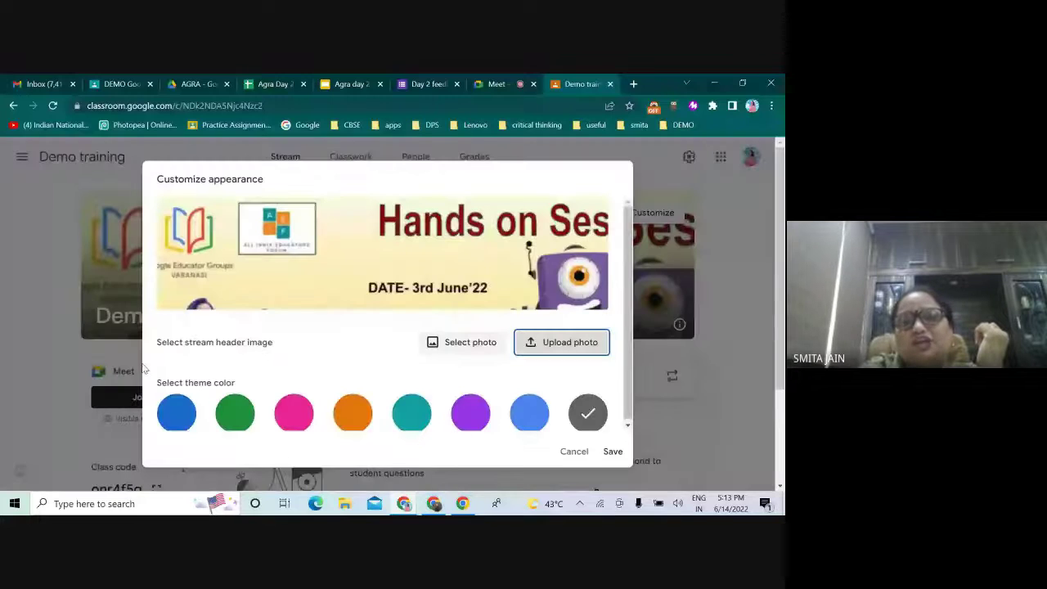
Browse the class theme categories and choose the General theme with medals and a diploma as the header image.
{"action": "left_click", "coordinate": [462, 342]}
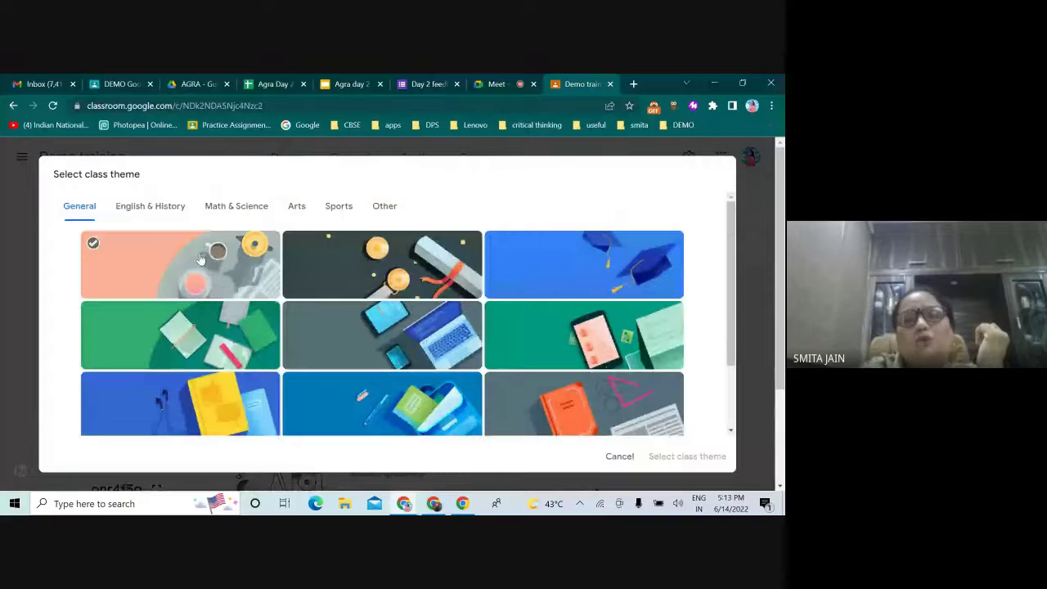
{"action": "scroll", "coordinate": [292, 292], "scroll_direction": "down", "scroll_amount": 2}
{"action": "scroll", "coordinate": [471, 334], "scroll_direction": "up", "scroll_amount": 2}
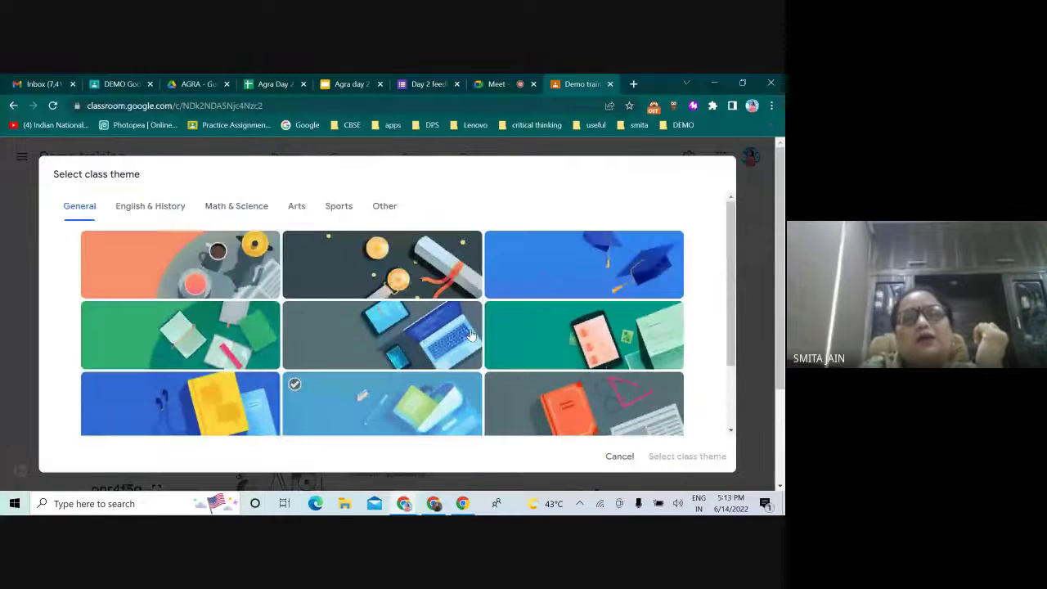
{"action": "left_click", "coordinate": [144, 209]}
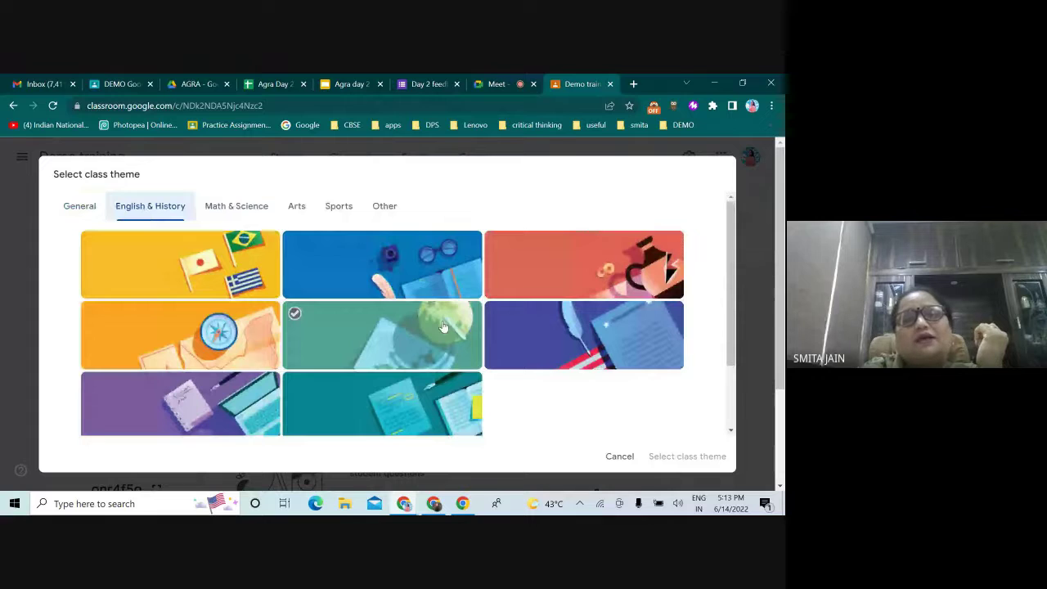
{"action": "left_click", "coordinate": [217, 206]}
{"action": "left_click", "coordinate": [298, 209]}
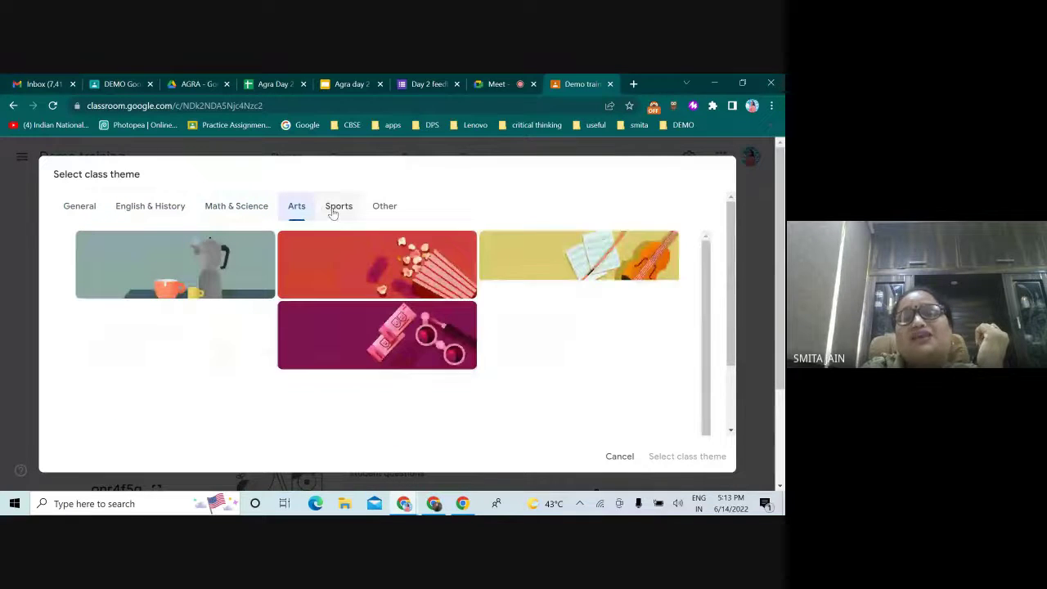
{"action": "left_click", "coordinate": [333, 211]}
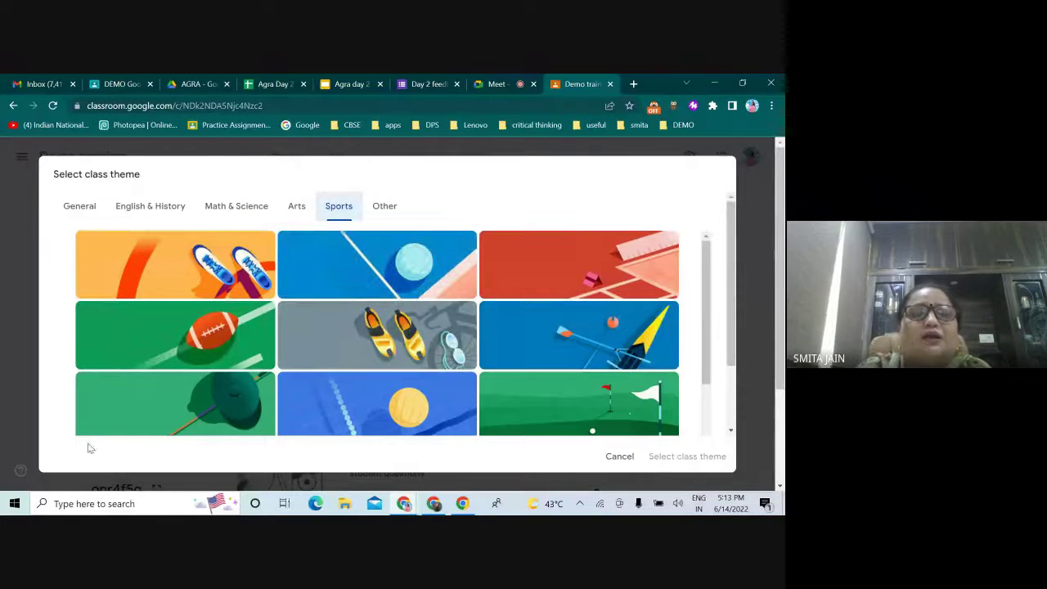
{"action": "left_click", "coordinate": [78, 209]}
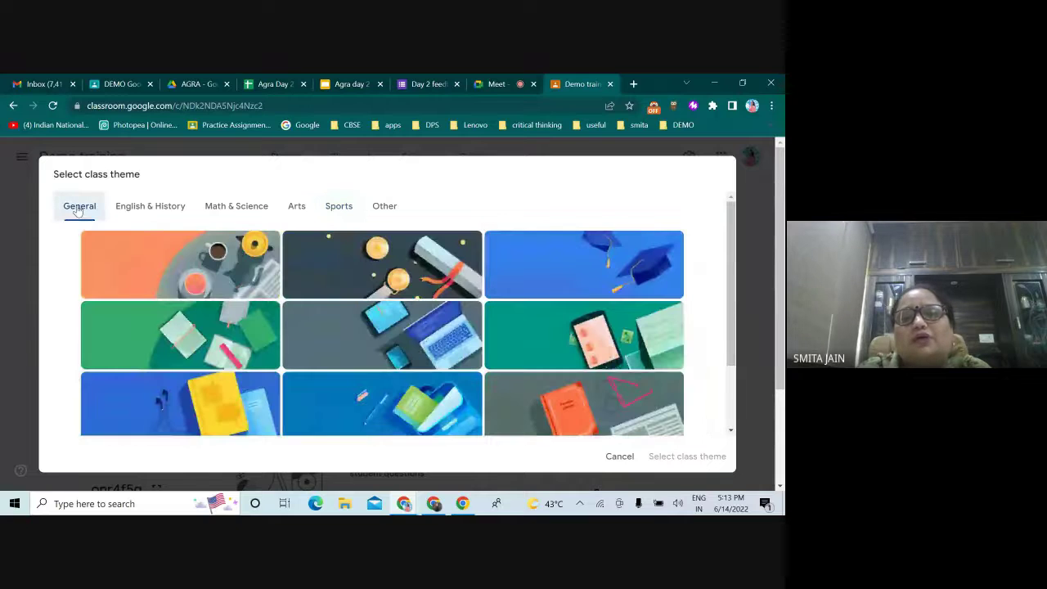
{"action": "left_click", "coordinate": [382, 264]}
{"action": "left_click", "coordinate": [669, 456]}
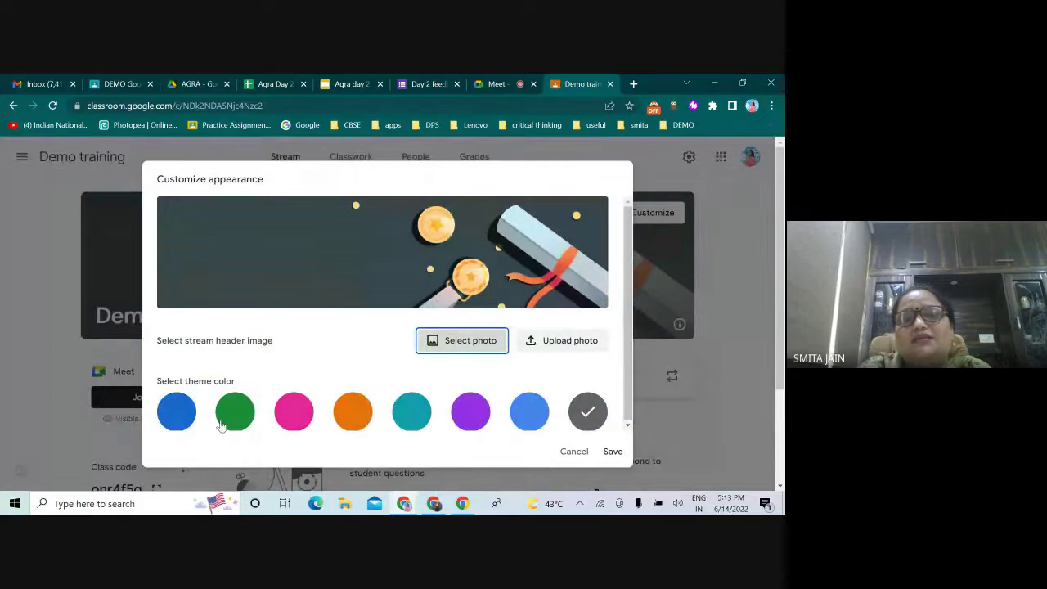
Try the blue theme color, set it to Green instead, and save the class appearance.
{"action": "left_click", "coordinate": [177, 420]}
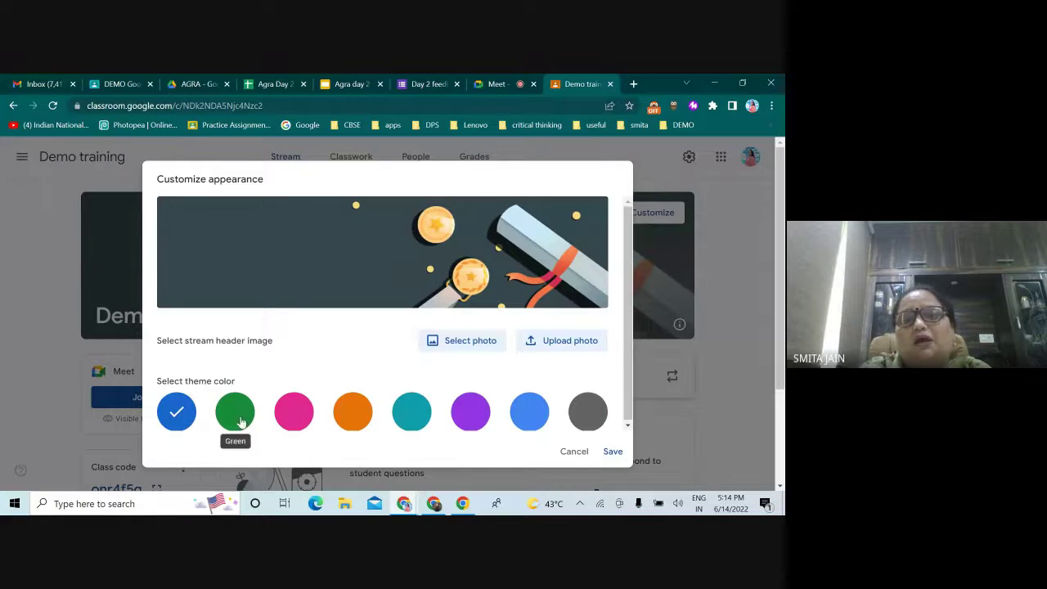
{"action": "left_click", "coordinate": [237, 419]}
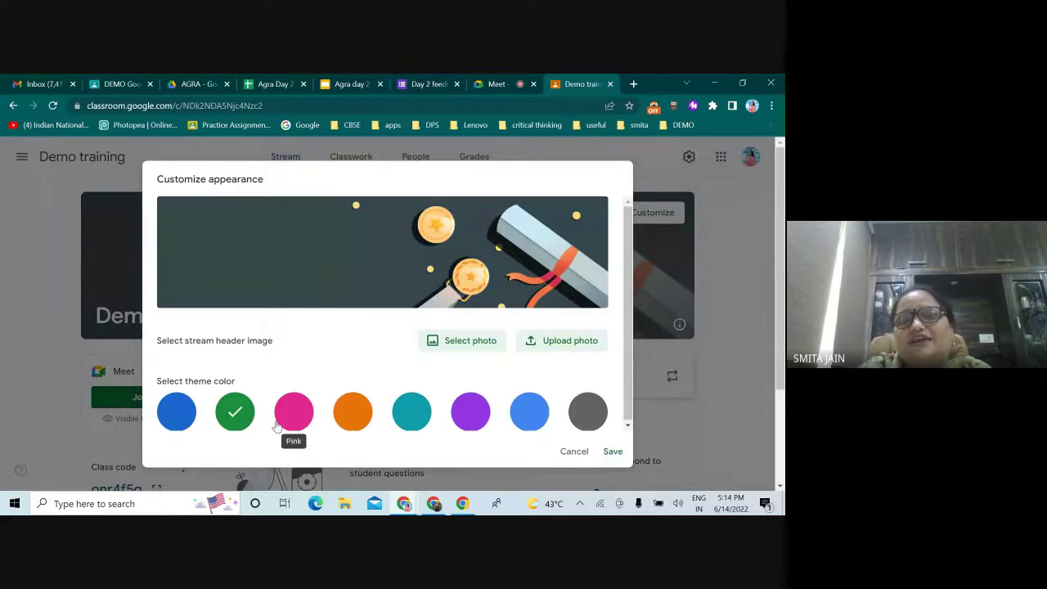
{"action": "left_click", "coordinate": [612, 453]}
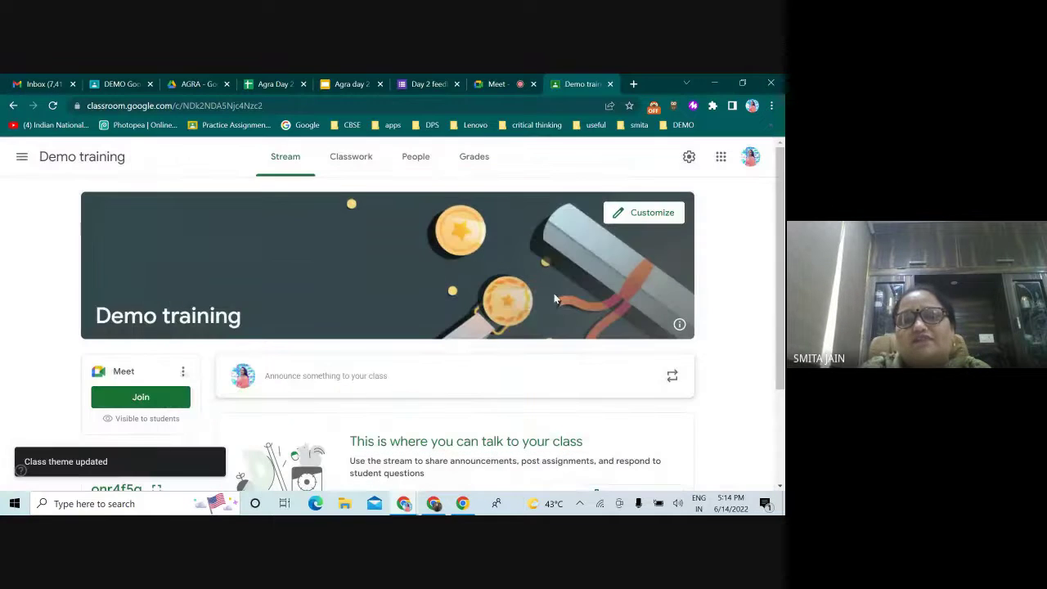
Look over the class stream page, open its stream settings and review the general, Meet link and grading options.
{"action": "scroll", "coordinate": [469, 365], "scroll_direction": "down", "scroll_amount": 2}
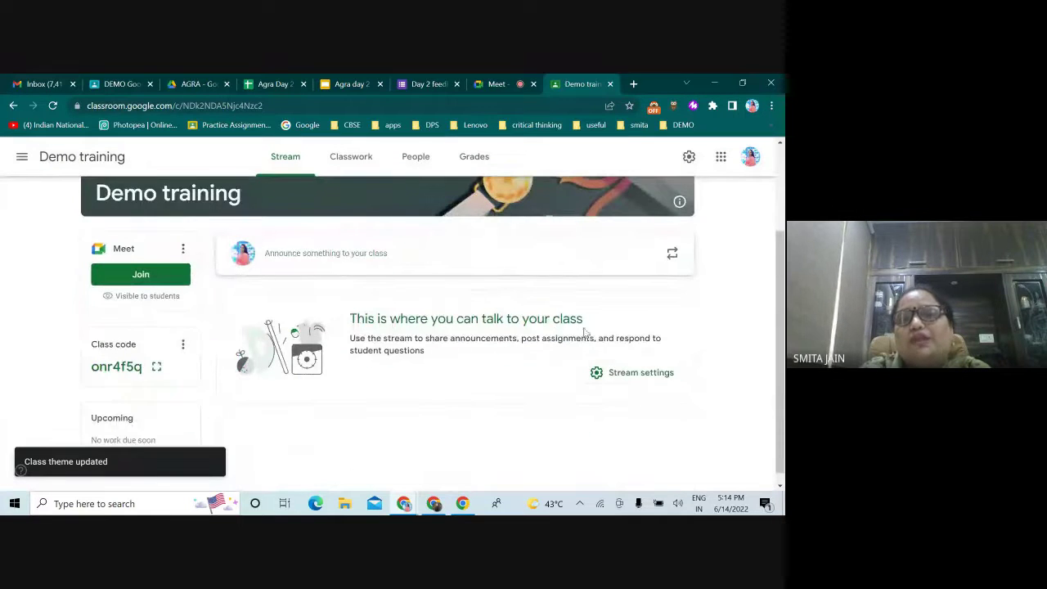
{"action": "scroll", "coordinate": [573, 367], "scroll_direction": "down", "scroll_amount": 1}
{"action": "scroll", "coordinate": [475, 355], "scroll_direction": "up", "scroll_amount": 2}
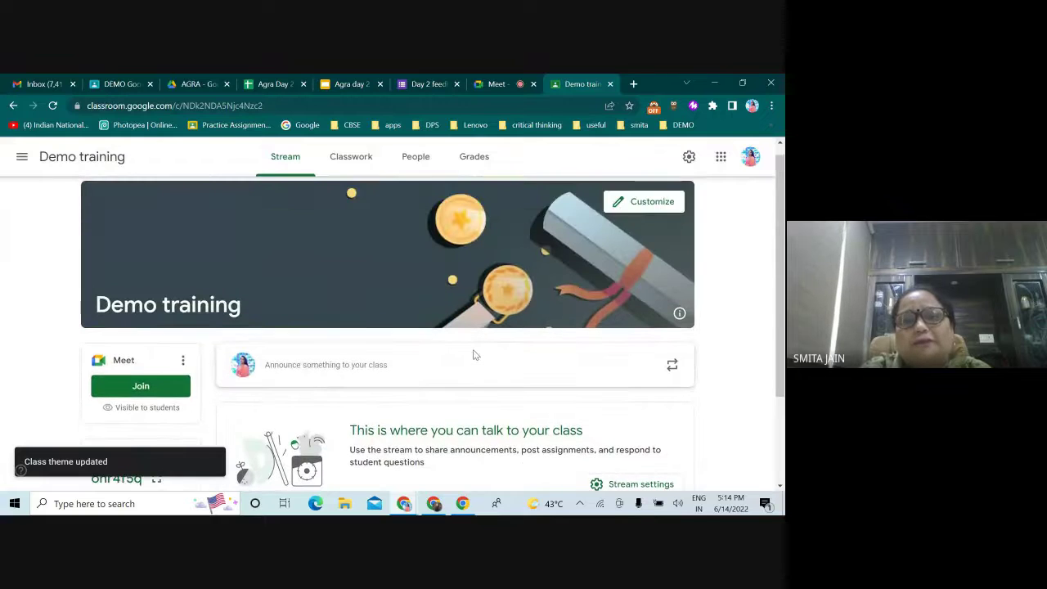
{"action": "scroll", "coordinate": [474, 355], "scroll_direction": "down", "scroll_amount": 2}
{"action": "scroll", "coordinate": [473, 354], "scroll_direction": "up", "scroll_amount": 1}
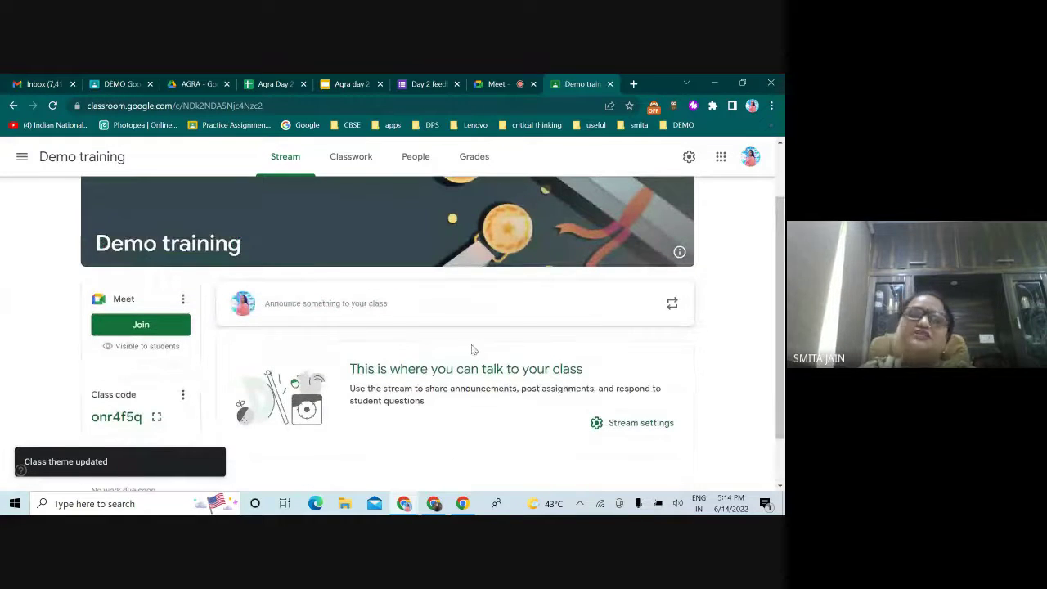
{"action": "scroll", "coordinate": [427, 402], "scroll_direction": "down", "scroll_amount": 1}
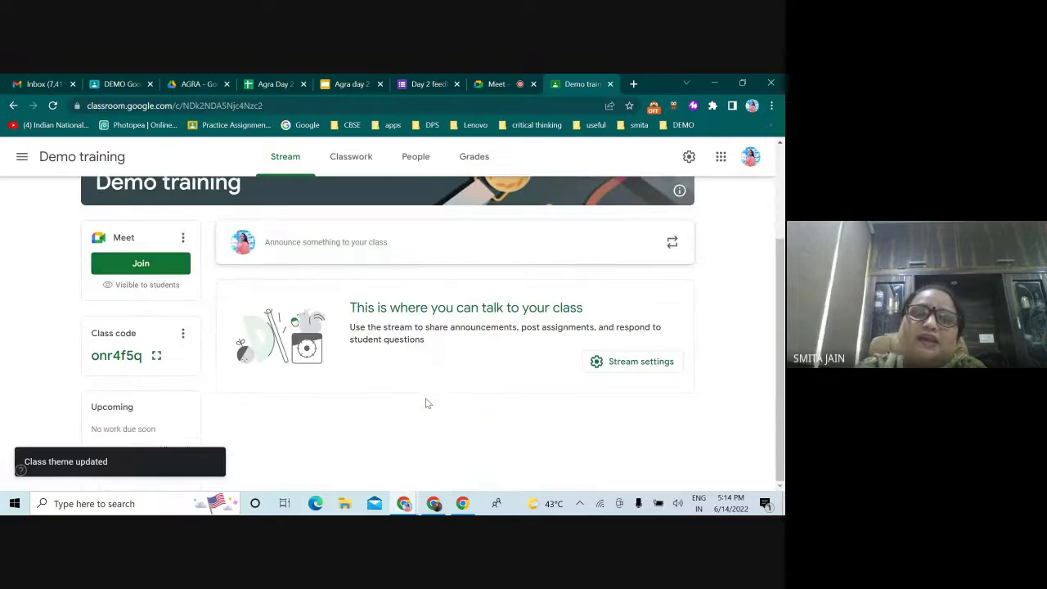
{"action": "left_click", "coordinate": [654, 363]}
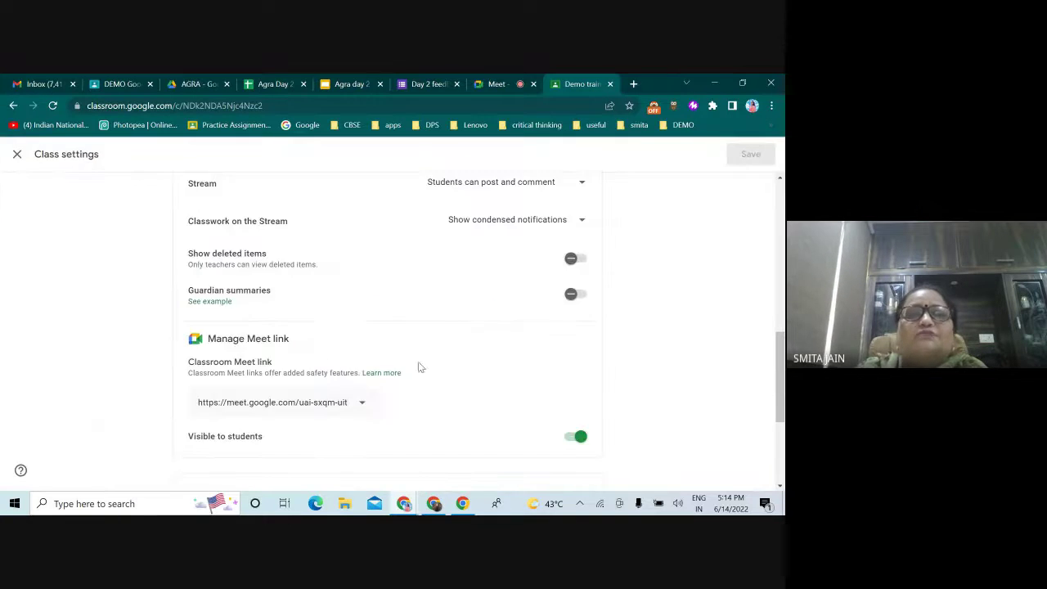
{"action": "scroll", "coordinate": [291, 317], "scroll_direction": "down", "scroll_amount": 2}
{"action": "scroll", "coordinate": [290, 317], "scroll_direction": "down", "scroll_amount": 1}
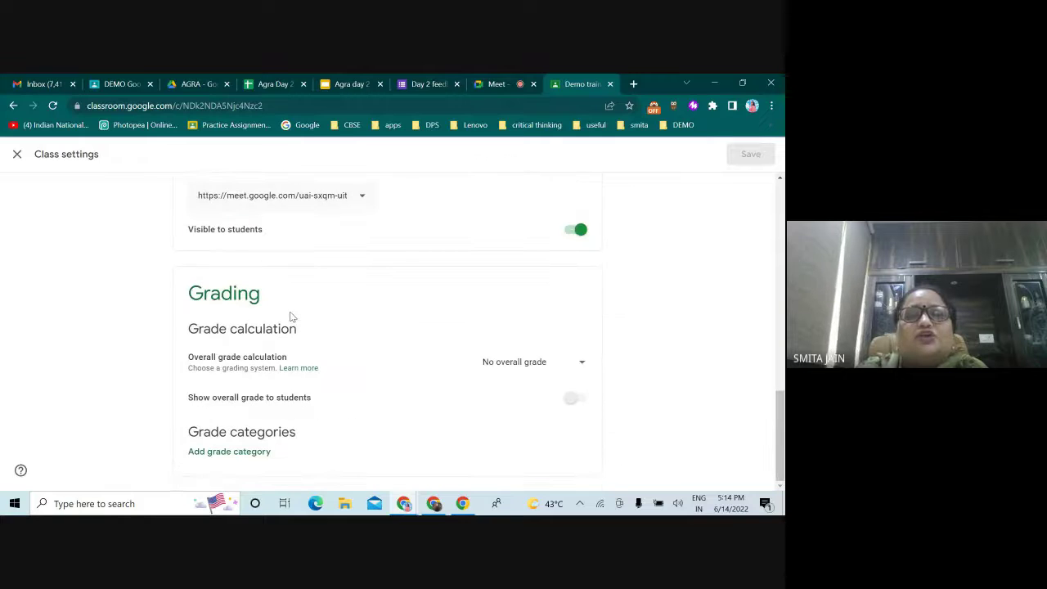
{"action": "scroll", "coordinate": [291, 317], "scroll_direction": "up", "scroll_amount": 2}
{"action": "scroll", "coordinate": [291, 316], "scroll_direction": "up", "scroll_amount": 2}
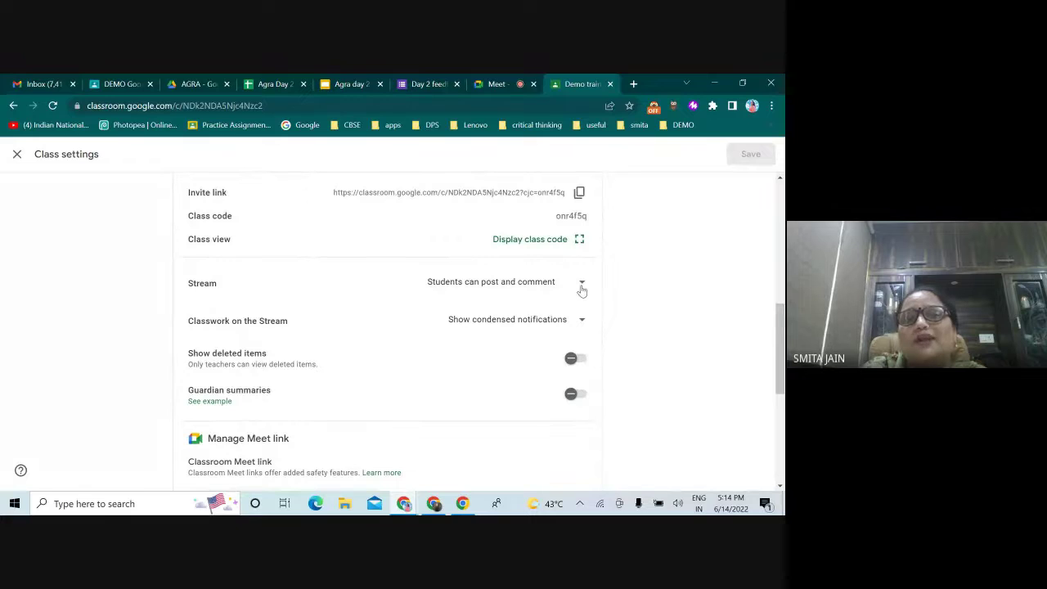
Examine the Stream posting permission choices and the remaining class settings, and close the settings without changing anything.
{"action": "left_click", "coordinate": [582, 287]}
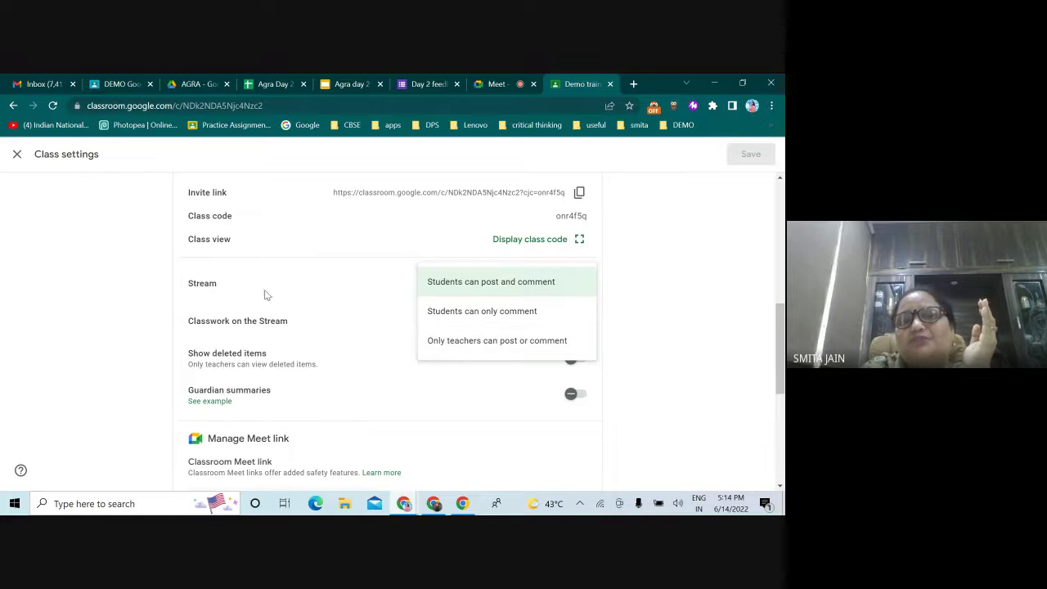
{"action": "left_click", "coordinate": [325, 286]}
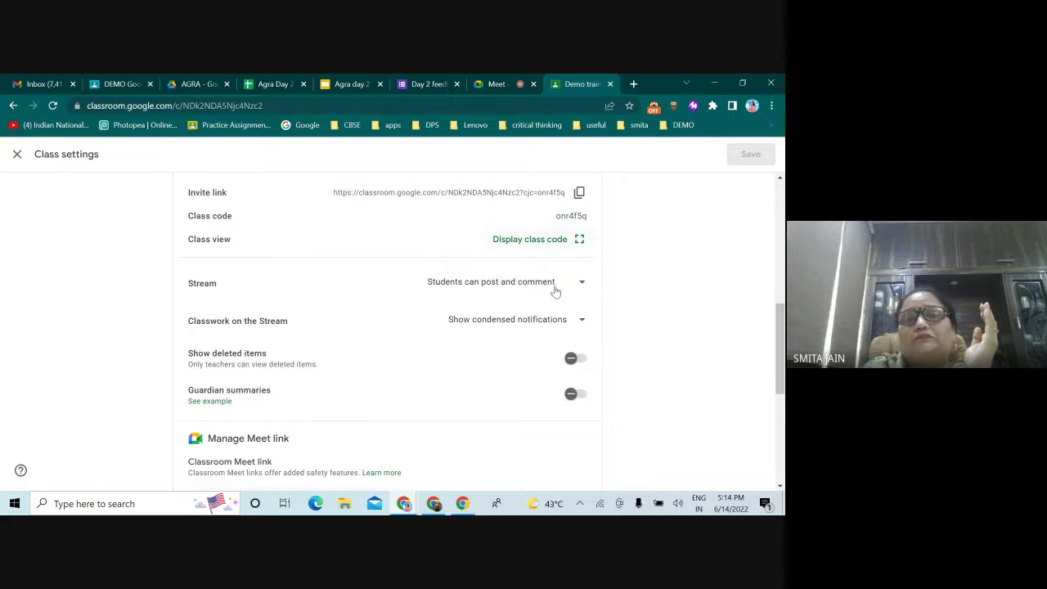
{"action": "scroll", "coordinate": [482, 429], "scroll_direction": "up", "scroll_amount": 3}
{"action": "scroll", "coordinate": [485, 429], "scroll_direction": "down", "scroll_amount": 5}
{"action": "scroll", "coordinate": [486, 426], "scroll_direction": "up", "scroll_amount": 3}
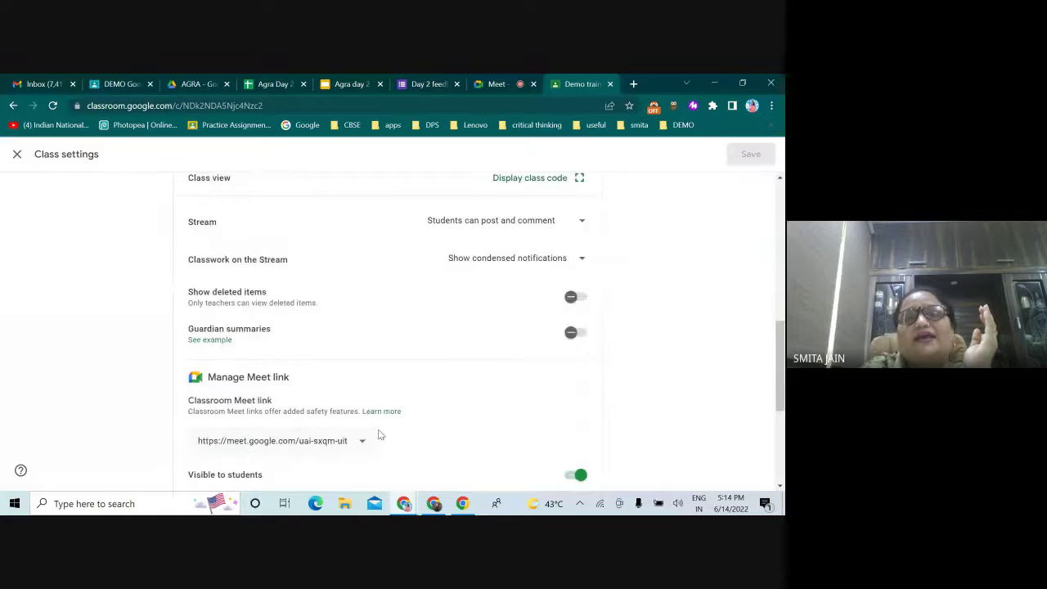
{"action": "scroll", "coordinate": [379, 433], "scroll_direction": "up", "scroll_amount": 8}
{"action": "left_click", "coordinate": [17, 154]}
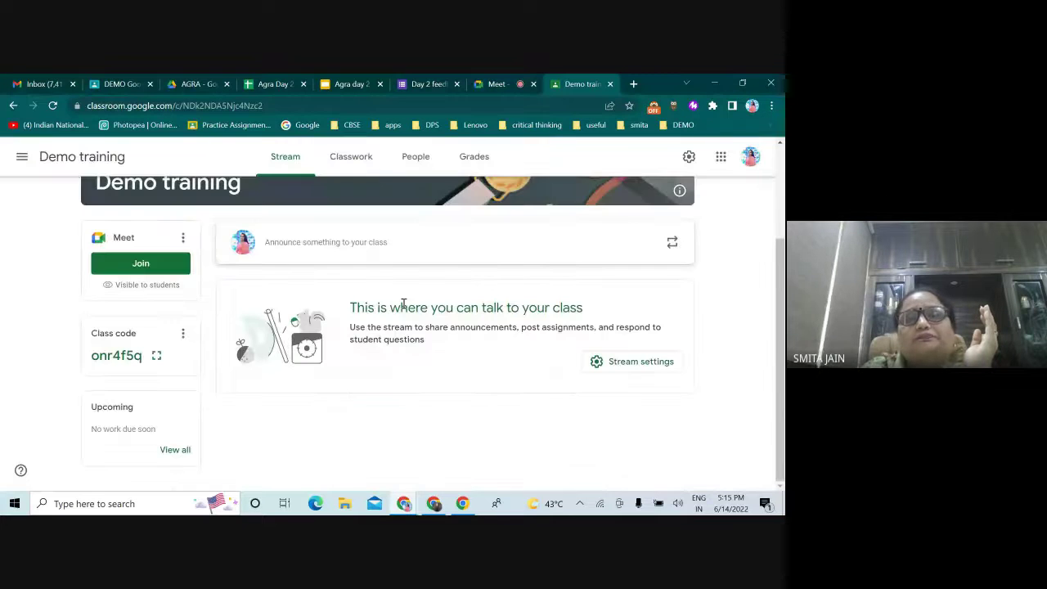
Start an announcement for all students of Demo training, reading "oin with the give link" followed by the class Meet link.
{"action": "left_click", "coordinate": [300, 249]}
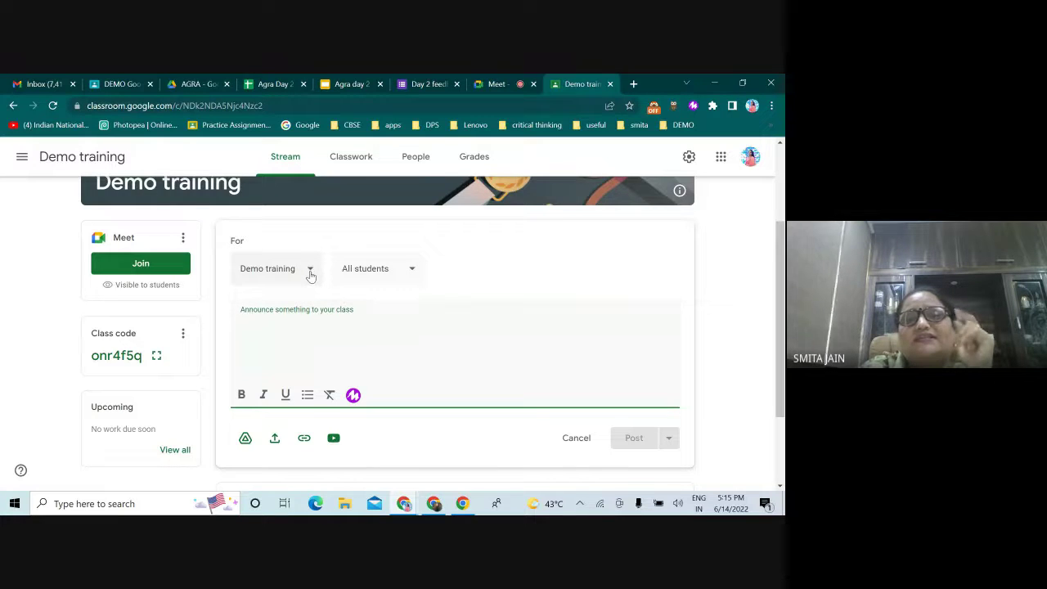
{"action": "left_click", "coordinate": [409, 273]}
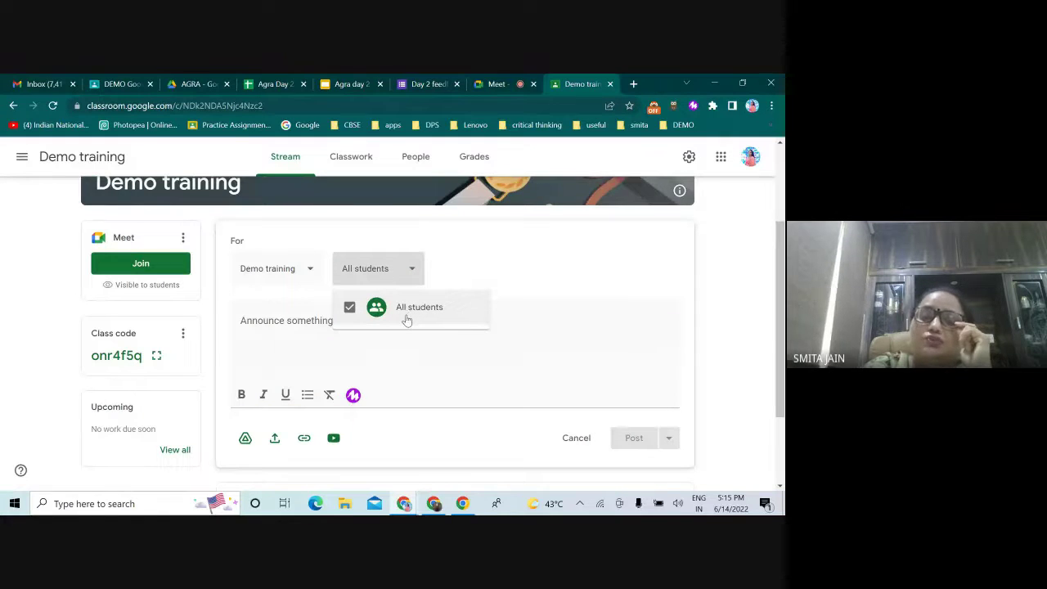
{"action": "left_click", "coordinate": [404, 362]}
{"action": "left_click", "coordinate": [259, 323]}
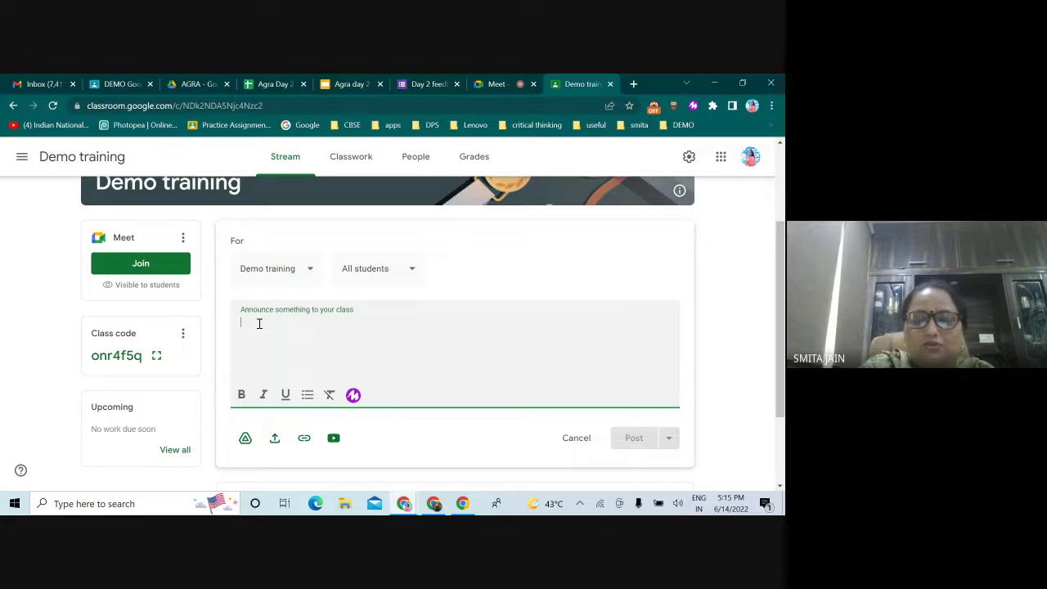
{"action": "type", "text": "doin v"}
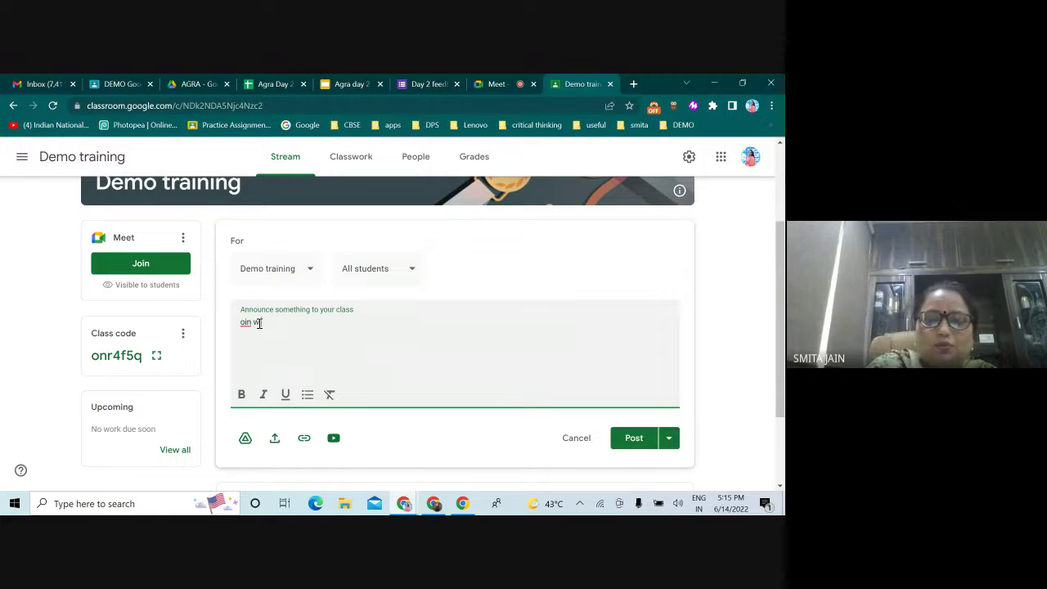
{"action": "type", "text": "ith the give link"}
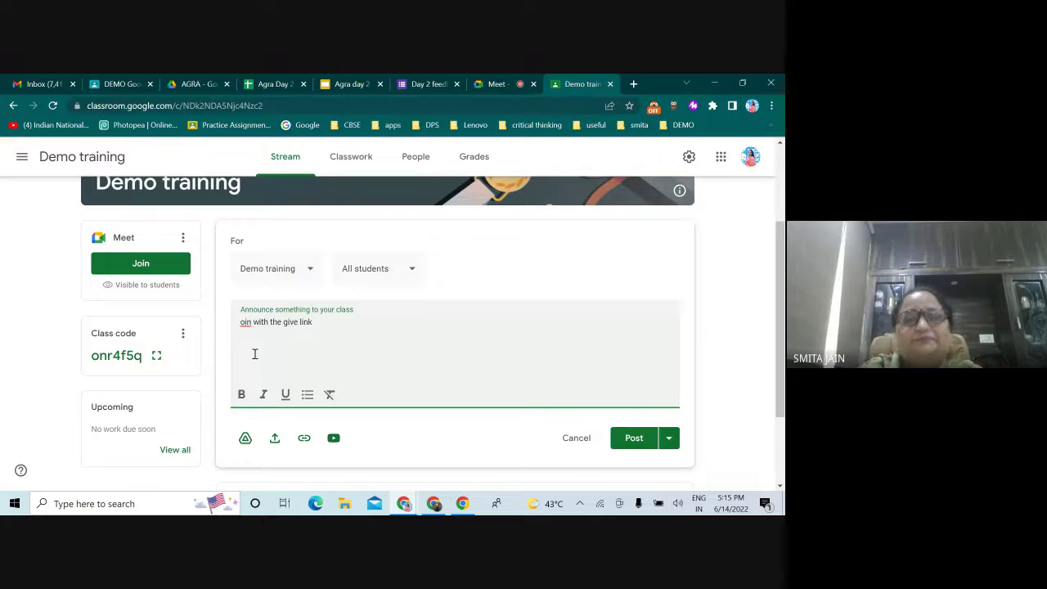
{"action": "key", "text": "ctrl+v"}
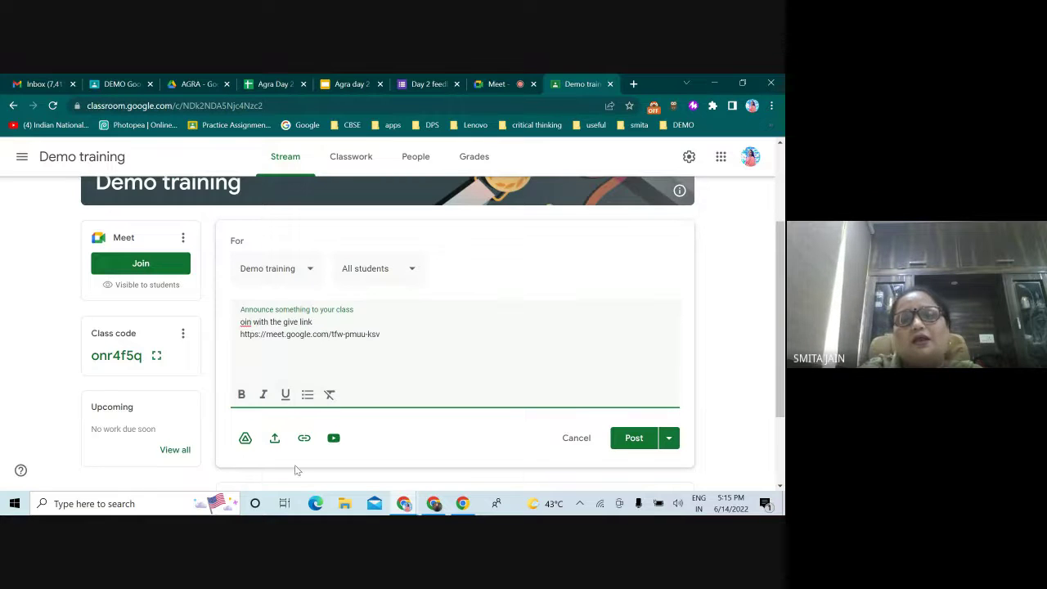
Attach the class Meet address to the announcement as a link and post it to the stream.
{"action": "left_click", "coordinate": [304, 438]}
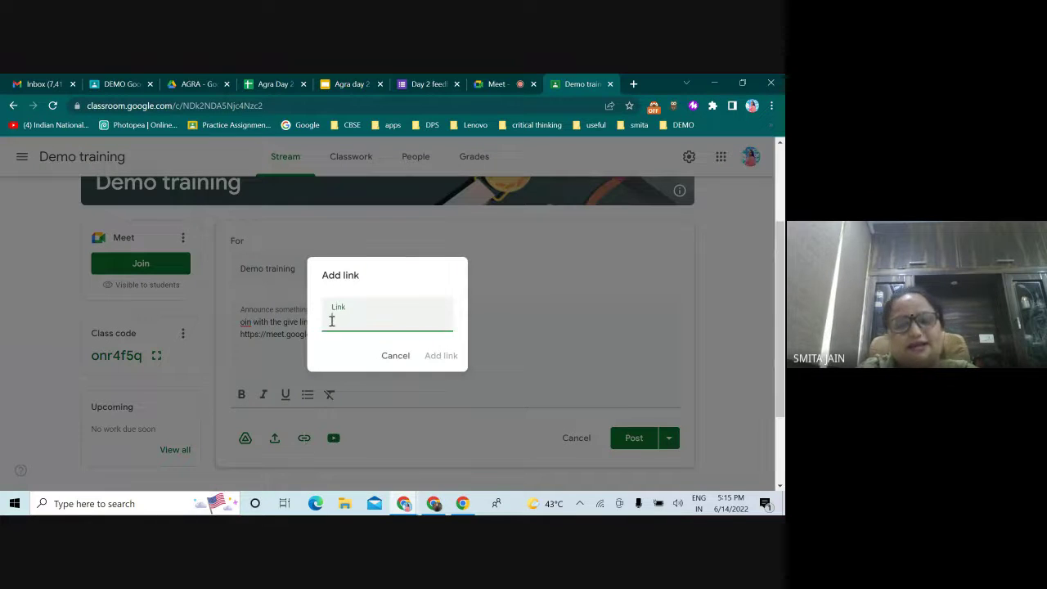
{"action": "key", "text": "ctrl+v"}
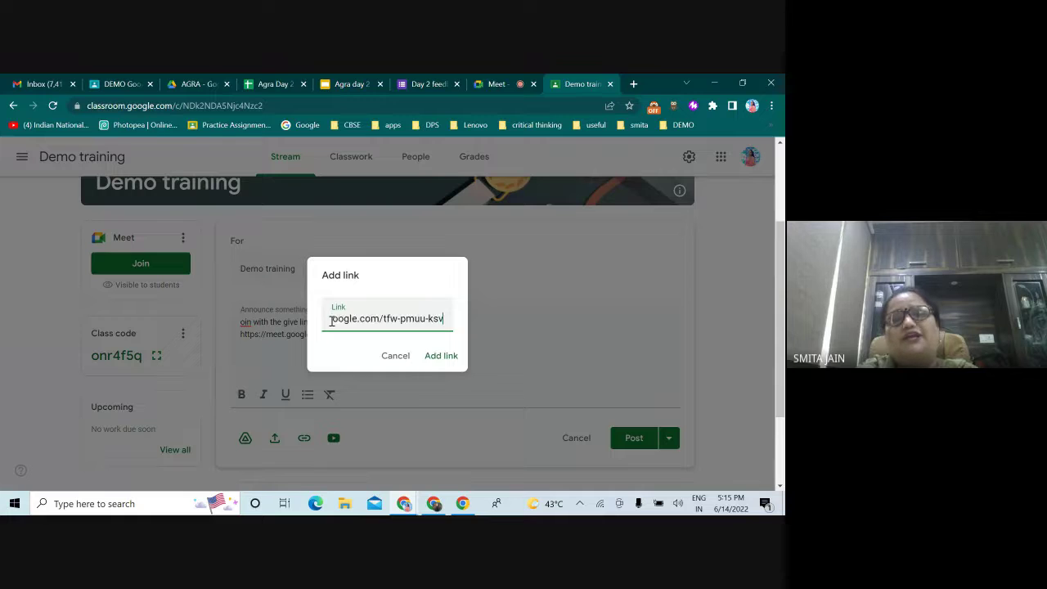
{"action": "left_click", "coordinate": [445, 362]}
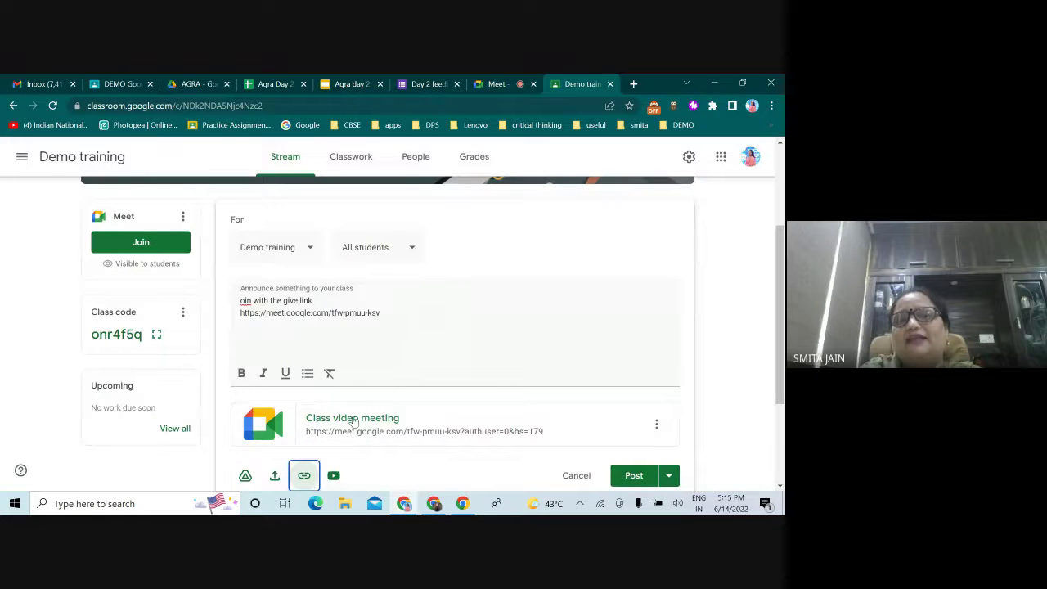
{"action": "scroll", "coordinate": [305, 366], "scroll_direction": "down", "scroll_amount": 2}
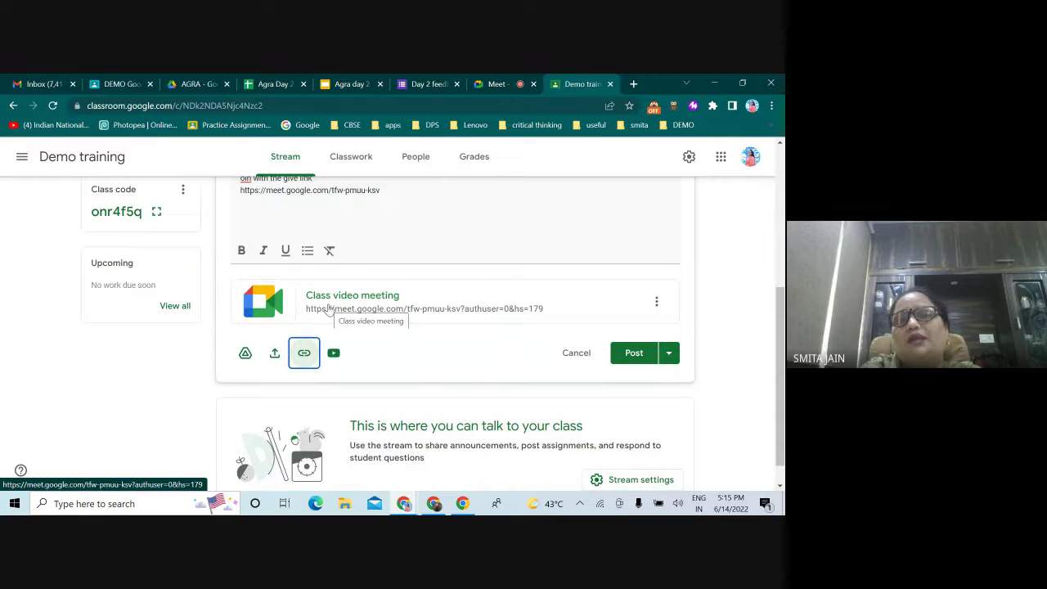
{"action": "left_click", "coordinate": [640, 360]}
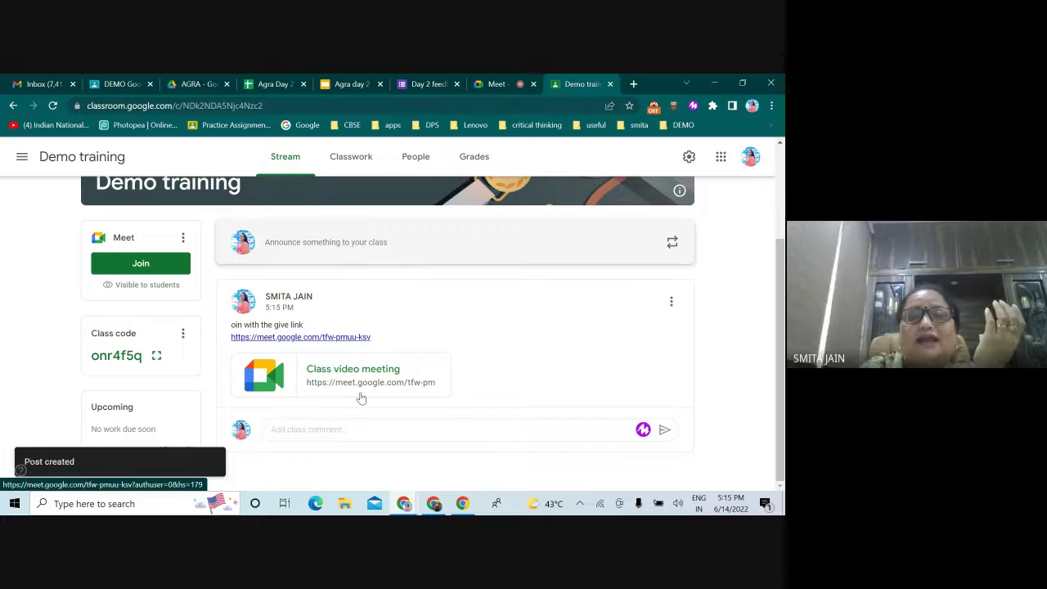
Start another class announcement and browse My Drive for a file to attach, opening the 2022-23 folder.
{"action": "scroll", "coordinate": [357, 273], "scroll_direction": "up", "scroll_amount": 1}
{"action": "scroll", "coordinate": [360, 272], "scroll_direction": "up", "scroll_amount": 1}
{"action": "left_click", "coordinate": [362, 301]}
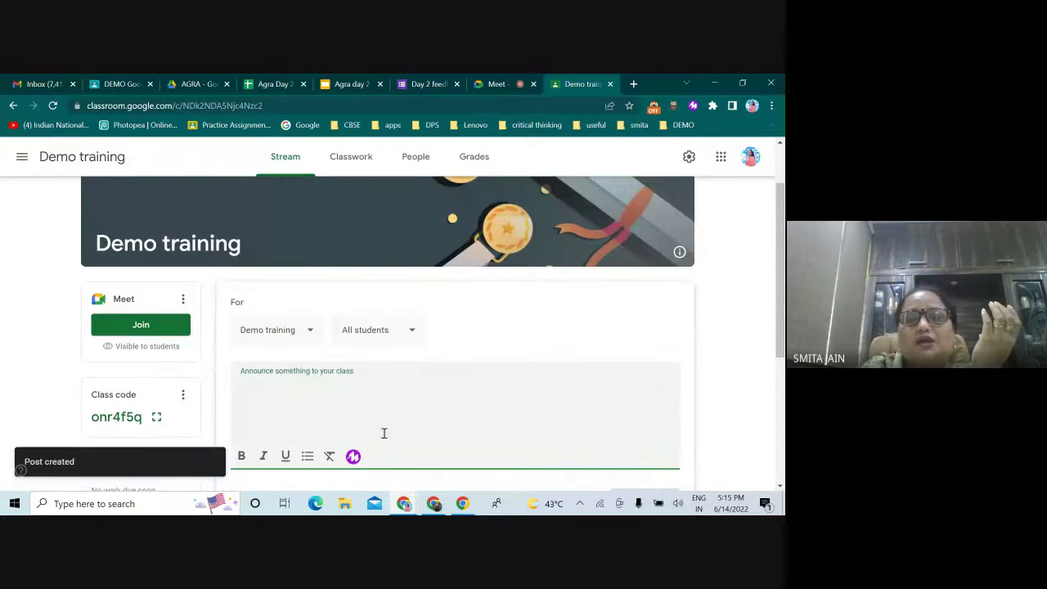
{"action": "scroll", "coordinate": [384, 433], "scroll_direction": "down", "scroll_amount": 2}
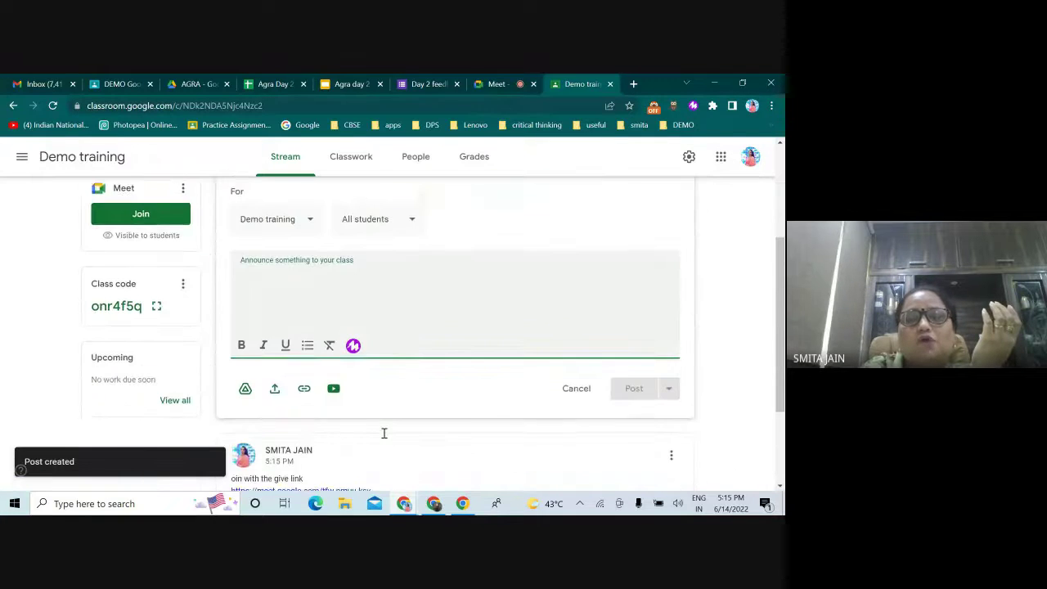
{"action": "left_click", "coordinate": [276, 378]}
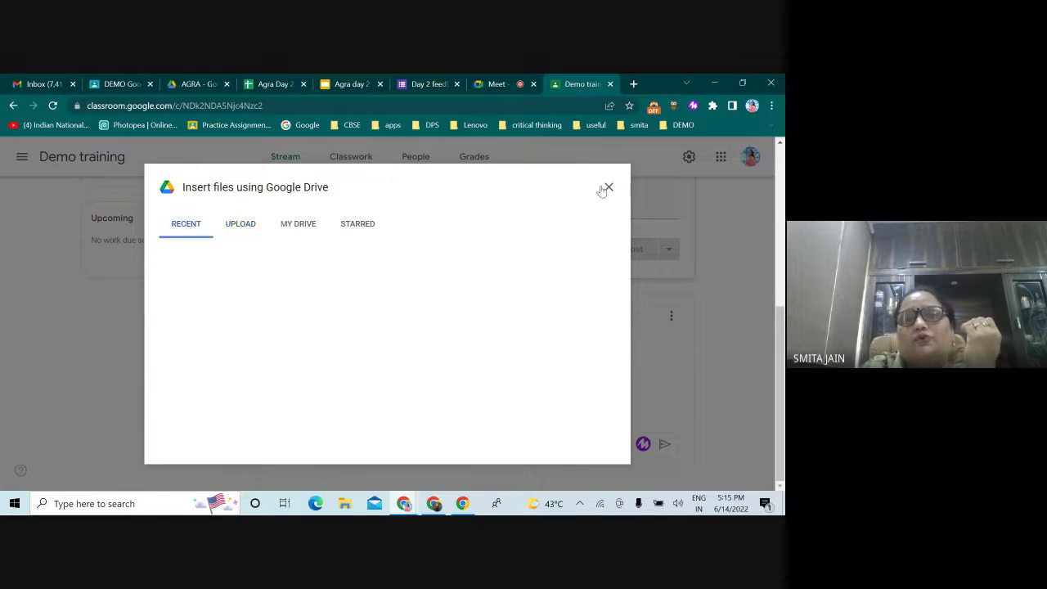
{"action": "left_click", "coordinate": [300, 225]}
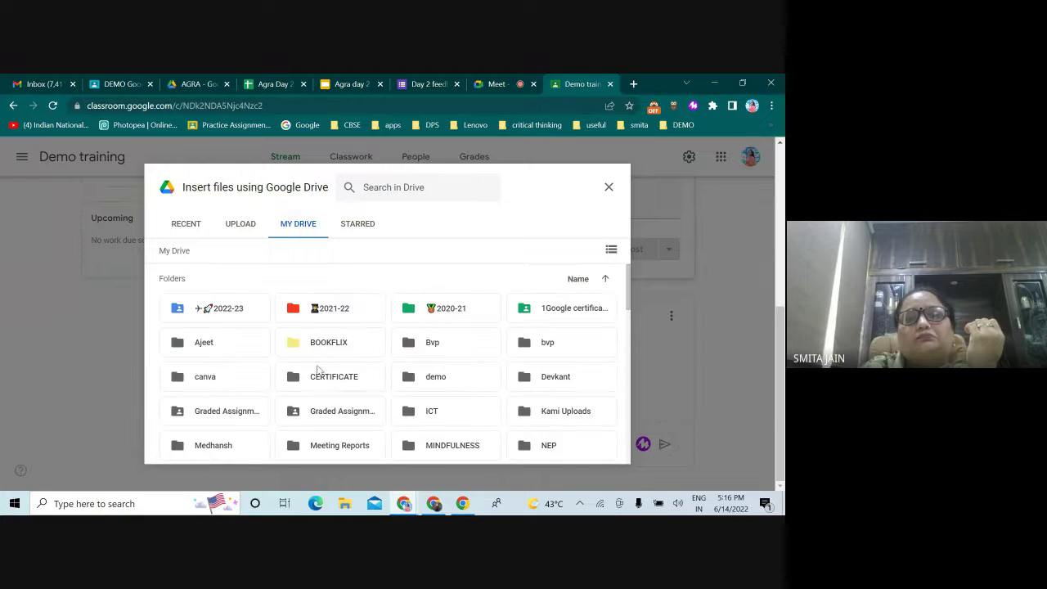
{"action": "scroll", "coordinate": [205, 290], "scroll_direction": "down", "scroll_amount": 1}
{"action": "scroll", "coordinate": [204, 290], "scroll_direction": "up", "scroll_amount": 1}
{"action": "double_click", "coordinate": [234, 316]}
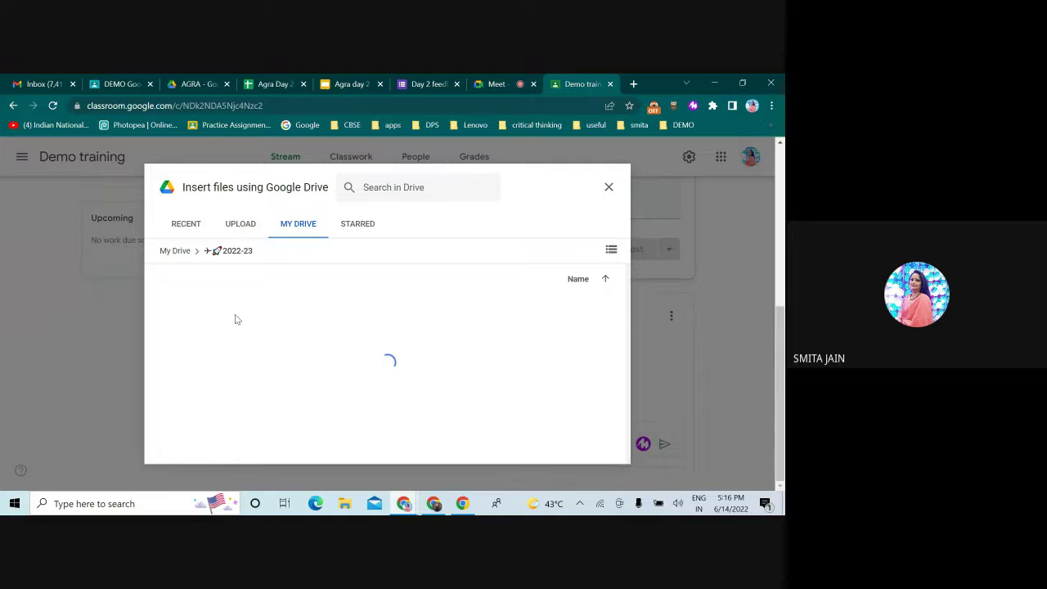
Attach the Intro to Drive document from the recent Google Drive files to the new announcement.
{"action": "left_click", "coordinate": [186, 223]}
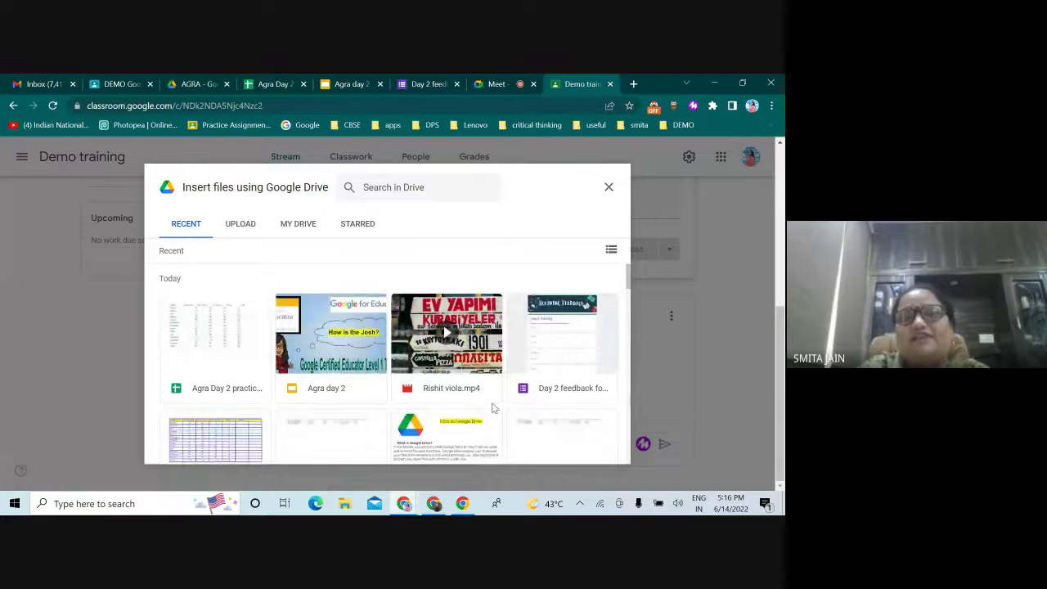
{"action": "scroll", "coordinate": [491, 397], "scroll_direction": "down", "scroll_amount": 1}
{"action": "scroll", "coordinate": [486, 387], "scroll_direction": "down", "scroll_amount": 1}
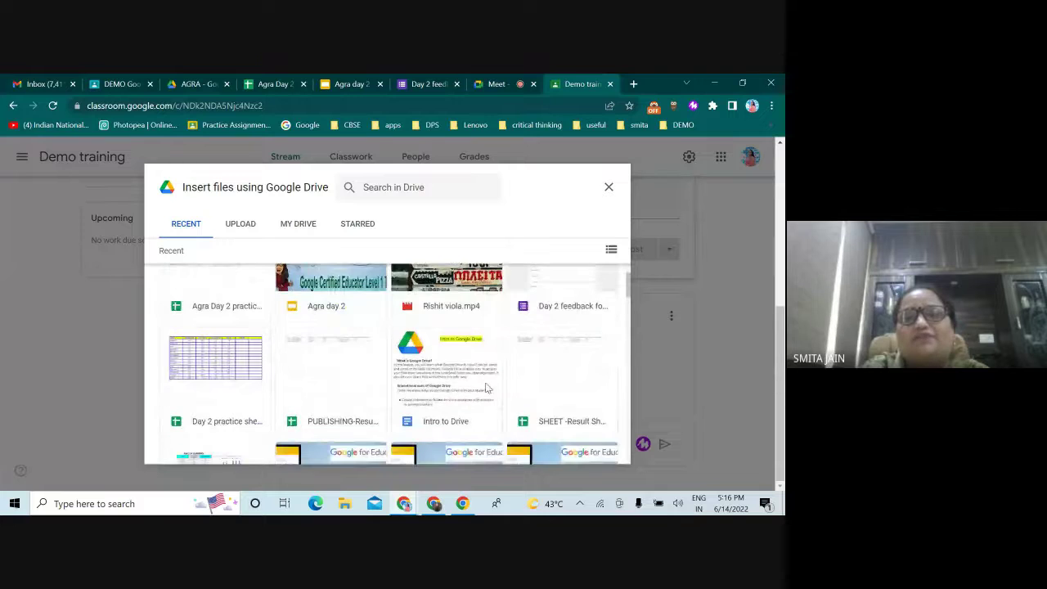
{"action": "left_click", "coordinate": [442, 364]}
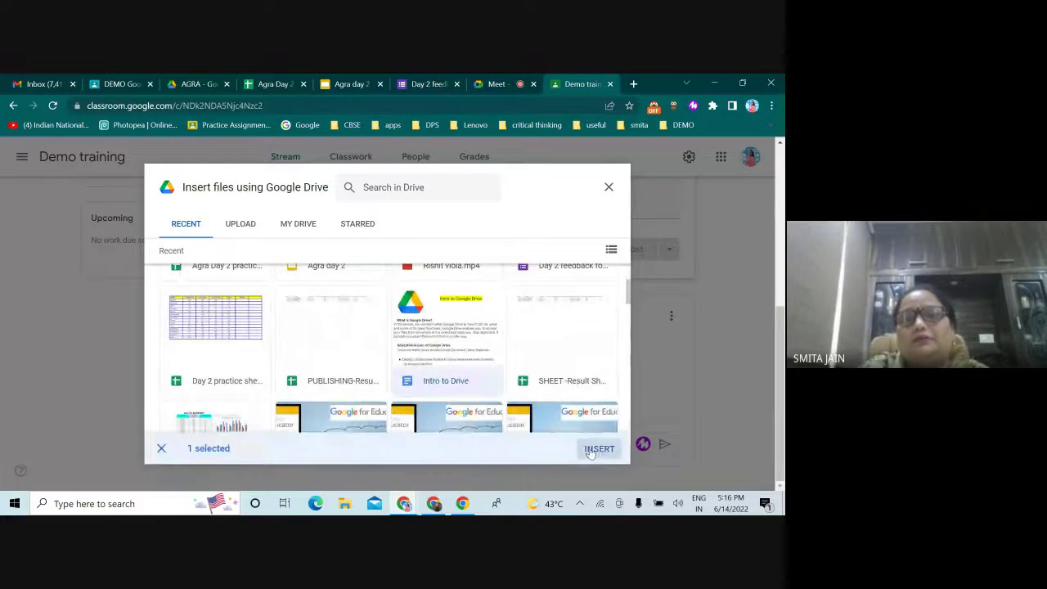
{"action": "left_click", "coordinate": [592, 452]}
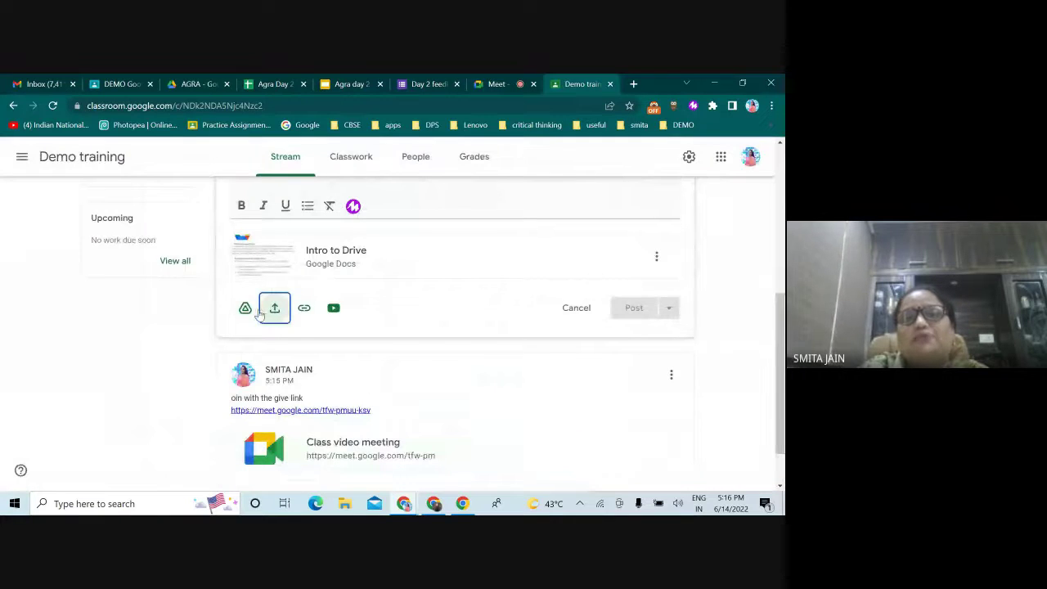
Allow Mote to use the microphone, record a voice note and add it to the announcement.
{"action": "scroll", "coordinate": [299, 277], "scroll_direction": "up", "scroll_amount": 1}
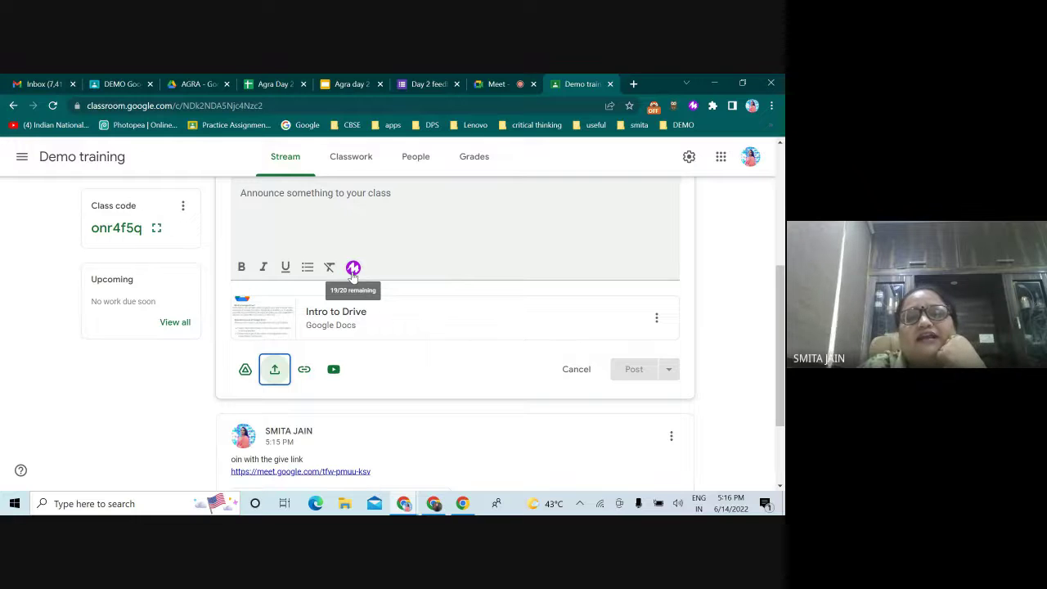
{"action": "left_click", "coordinate": [353, 270]}
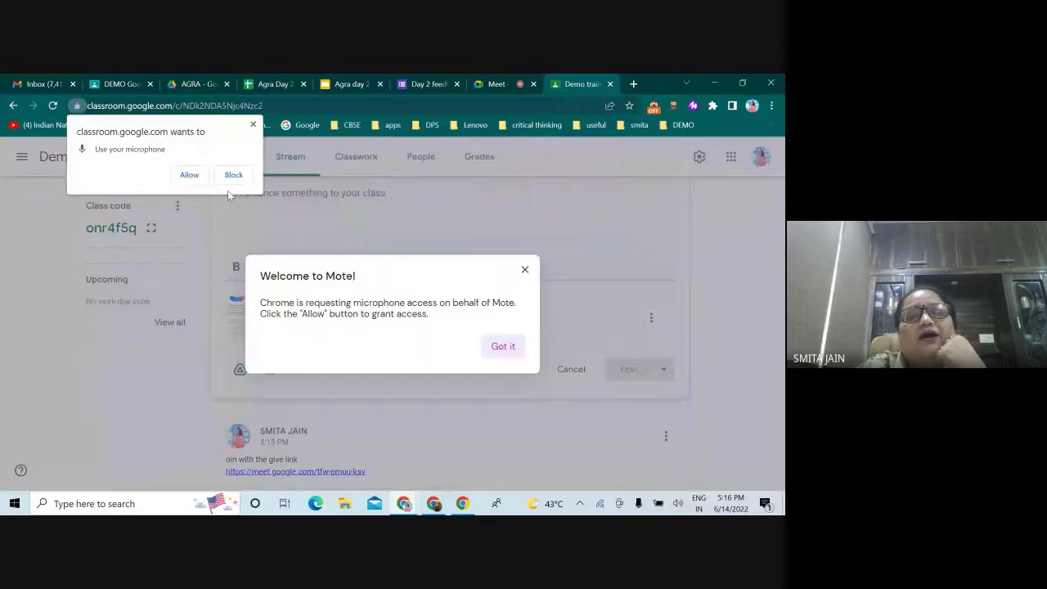
{"action": "left_click", "coordinate": [187, 174]}
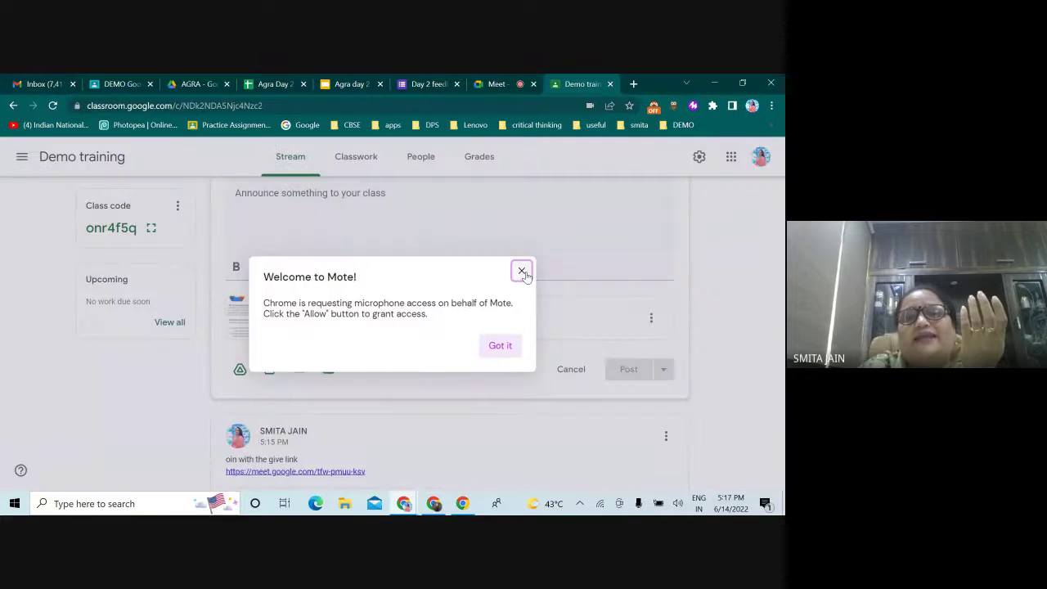
{"action": "left_click", "coordinate": [525, 272]}
{"action": "left_click", "coordinate": [354, 269]}
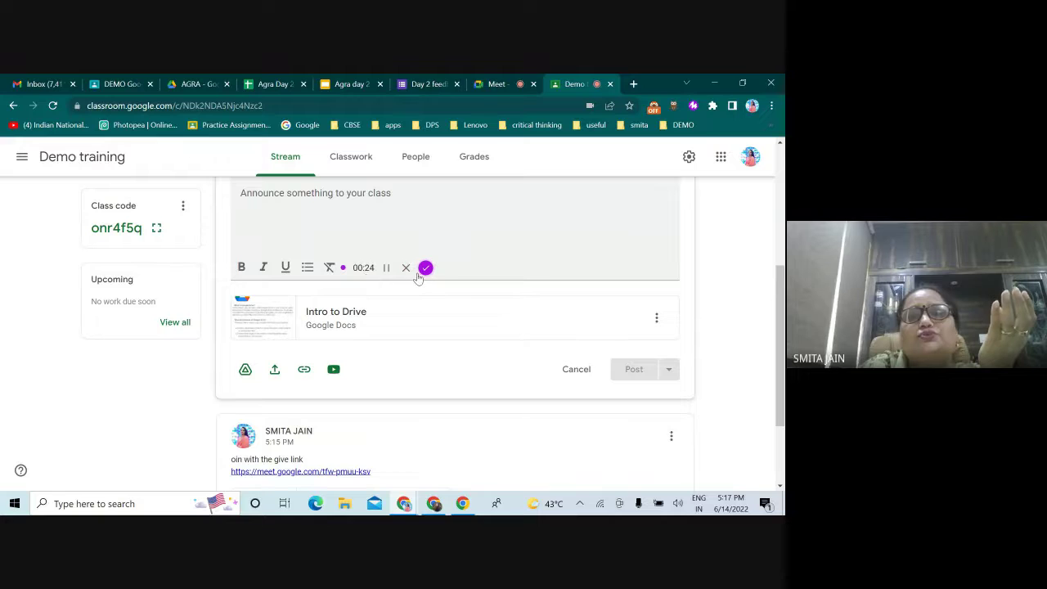
{"action": "left_click", "coordinate": [425, 268]}
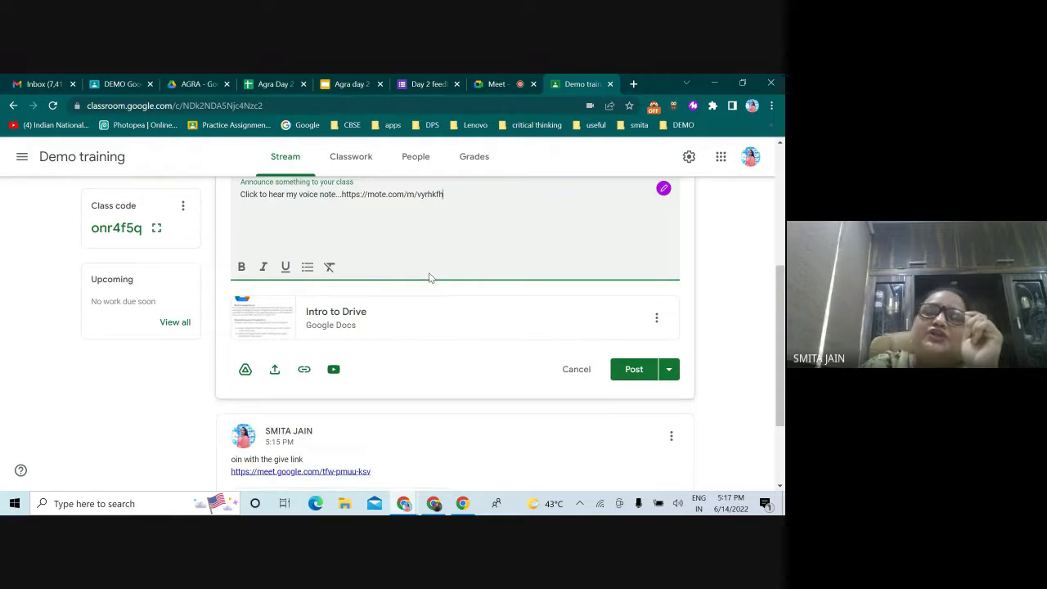
Open the voice note's transcript editor and close it without making changes.
{"action": "left_click", "coordinate": [665, 191]}
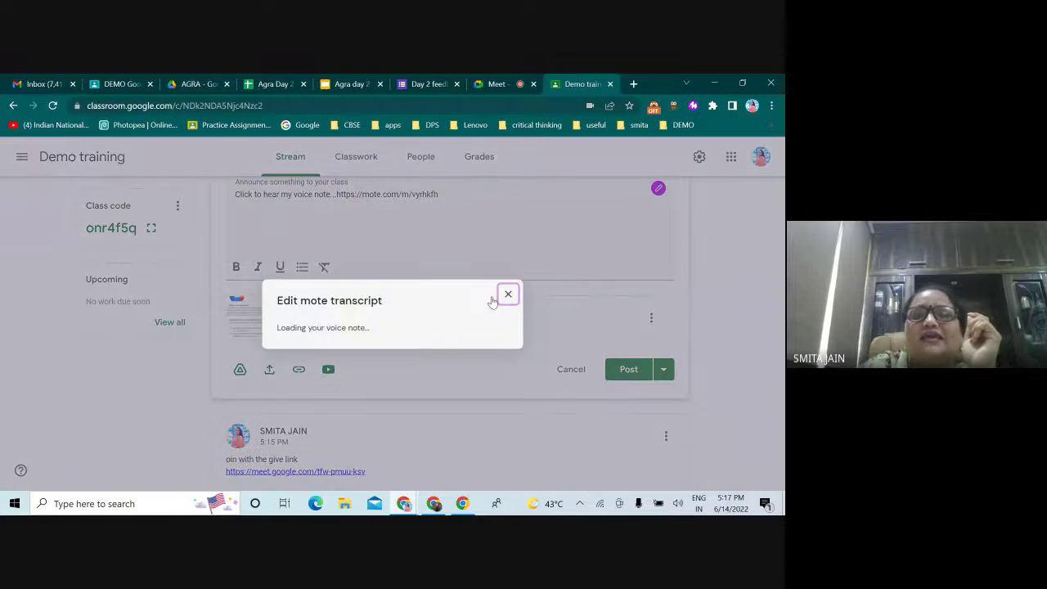
{"action": "left_click", "coordinate": [591, 264]}
{"action": "scroll", "coordinate": [523, 342], "scroll_direction": "up", "scroll_amount": 5}
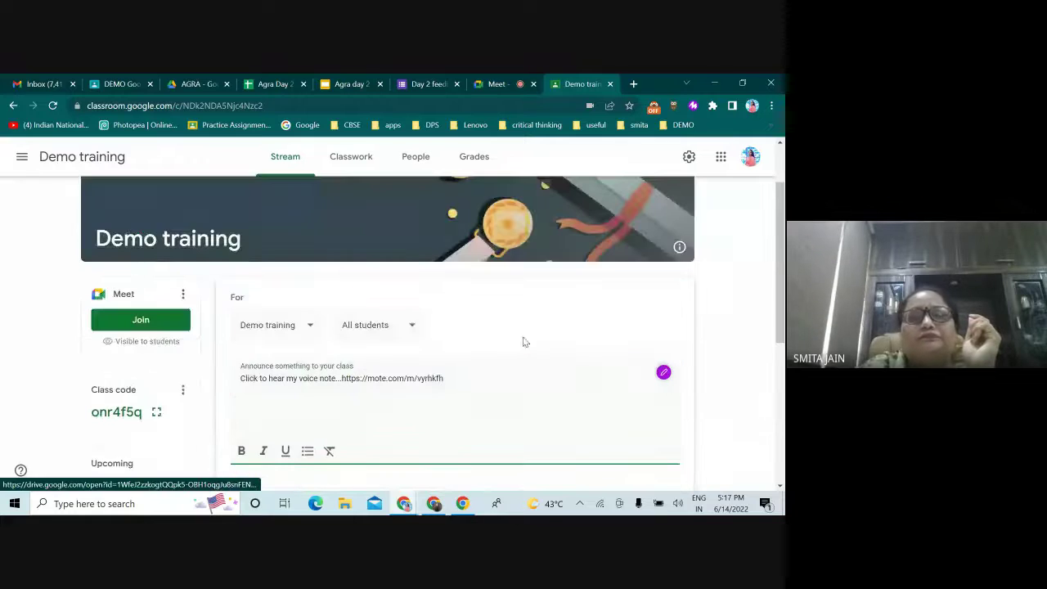
Leave the unposted announcement for the Classwork page and review the types of classwork that can be created.
{"action": "left_click", "coordinate": [350, 158]}
{"action": "left_click", "coordinate": [446, 341]}
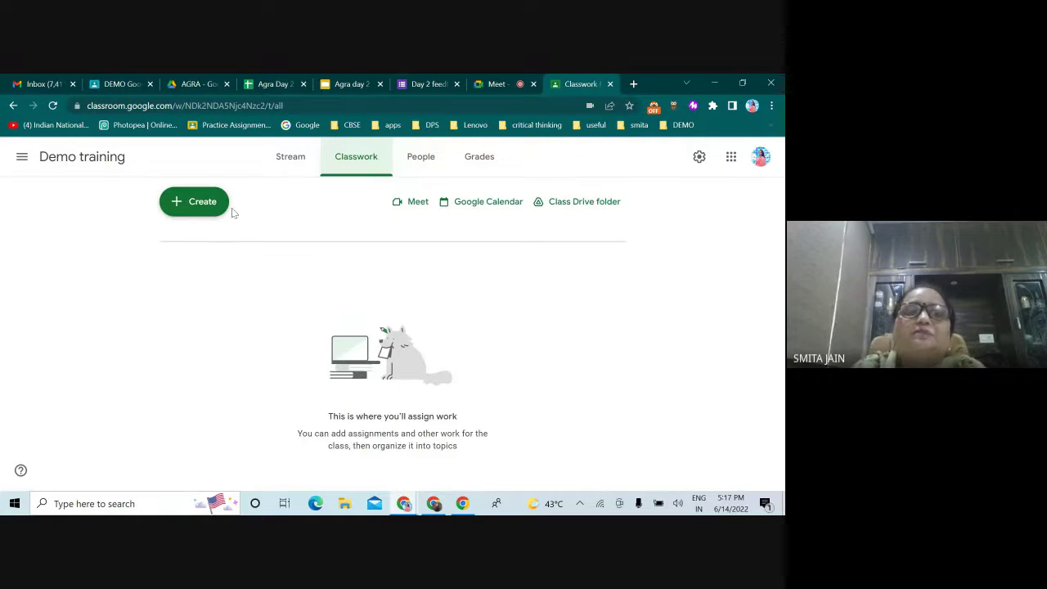
{"action": "left_click", "coordinate": [173, 208]}
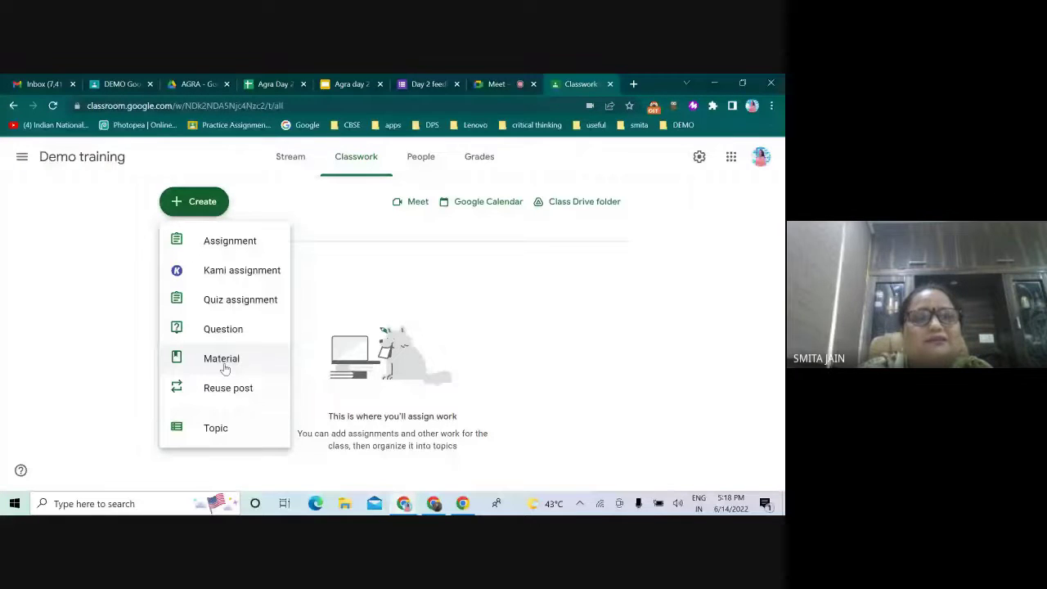
Start a quiz assignment, view its attached Blank Quiz form, and close the assignment without assigning it.
{"action": "left_click", "coordinate": [244, 308]}
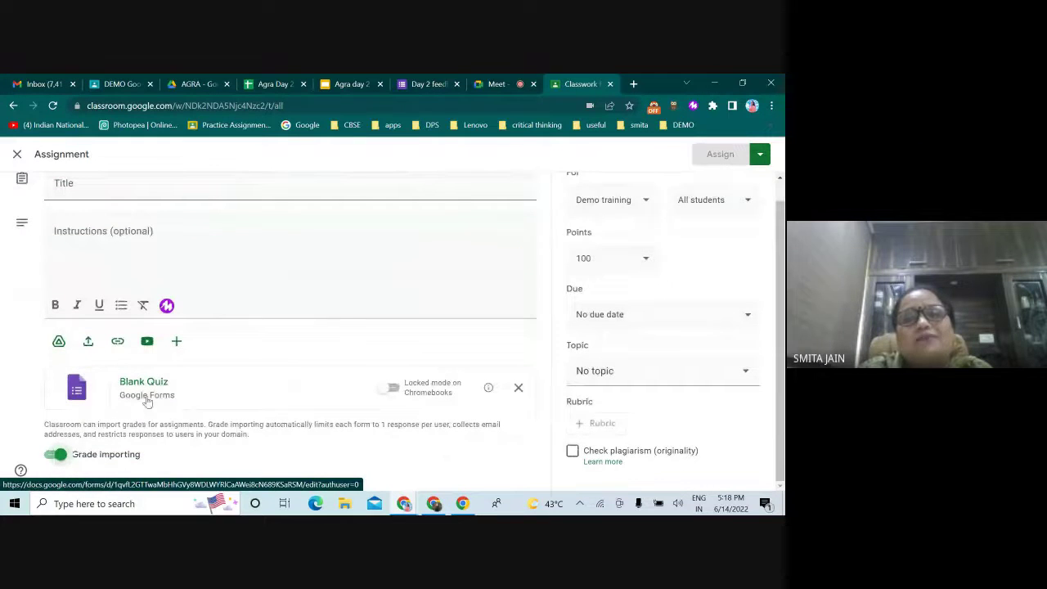
{"action": "left_click", "coordinate": [151, 395]}
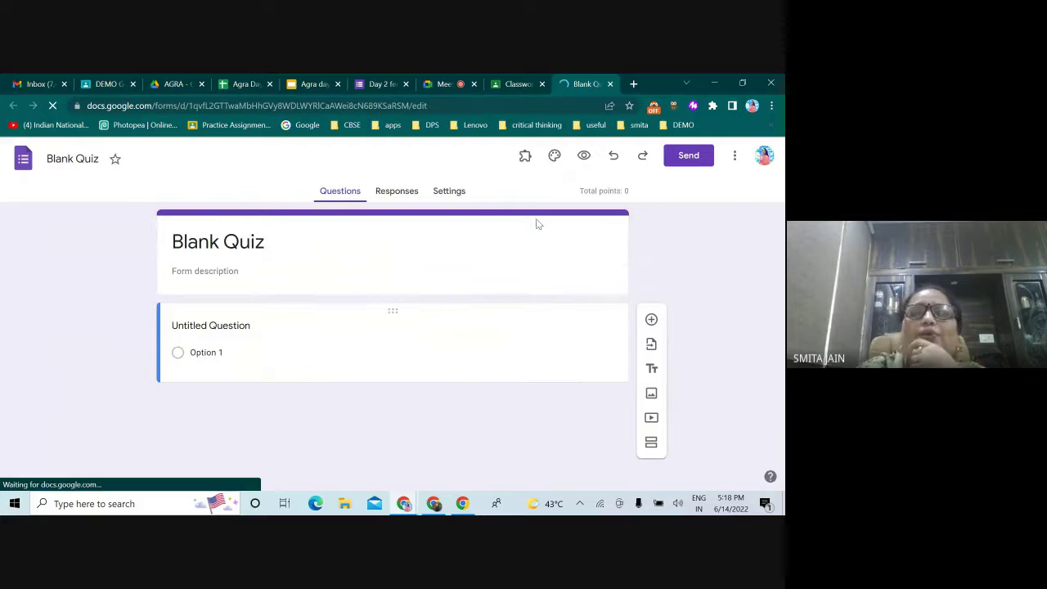
{"action": "left_click", "coordinate": [517, 84]}
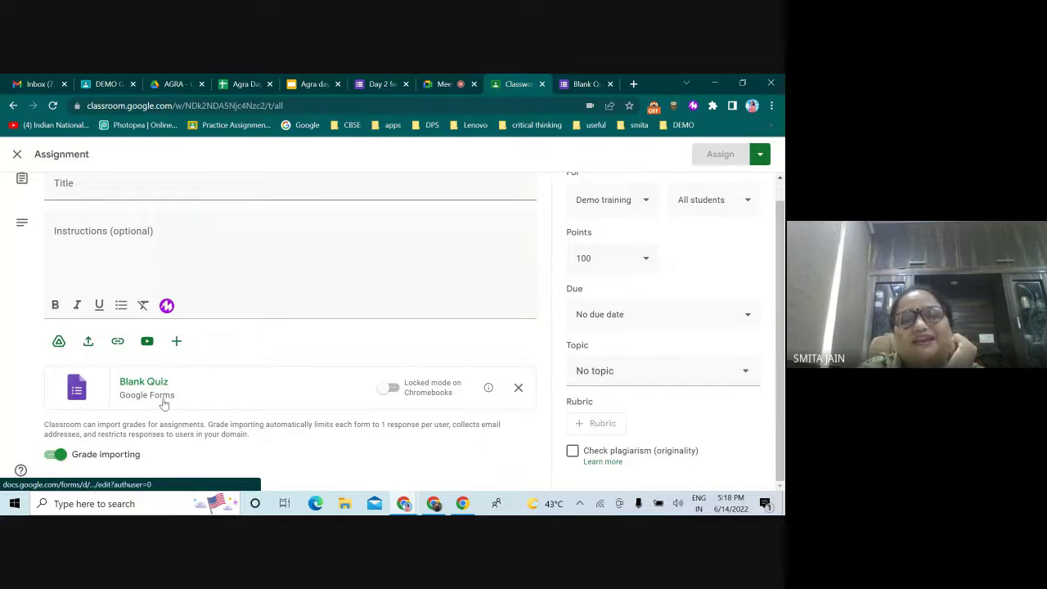
{"action": "left_click", "coordinate": [14, 153]}
Reuse the Function of Google sheets post from the 6 F COMPUTER class as material, then close it without posting.
{"action": "left_click", "coordinate": [196, 203]}
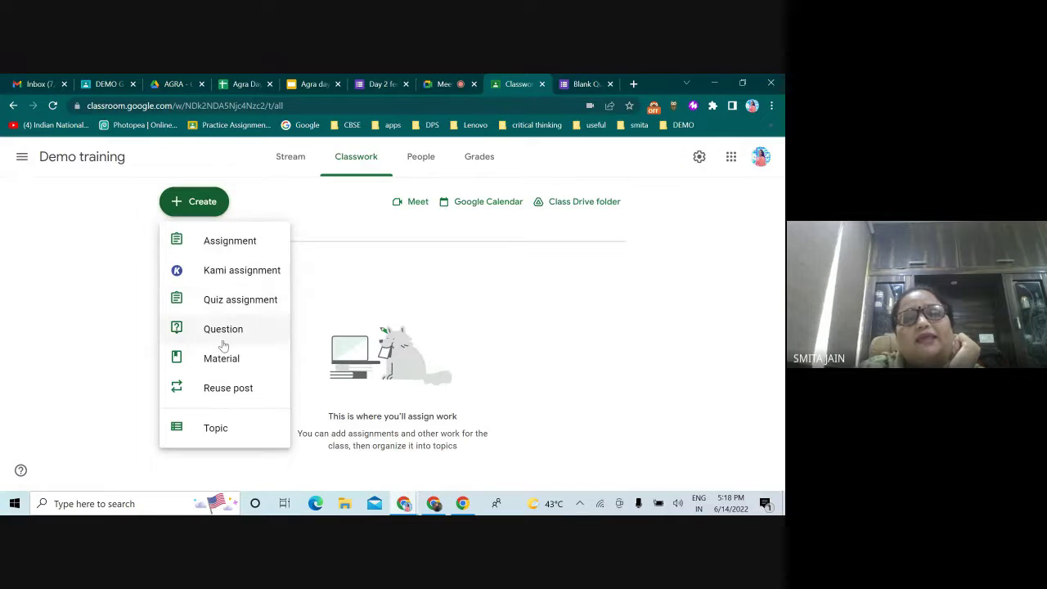
{"action": "left_click", "coordinate": [229, 388]}
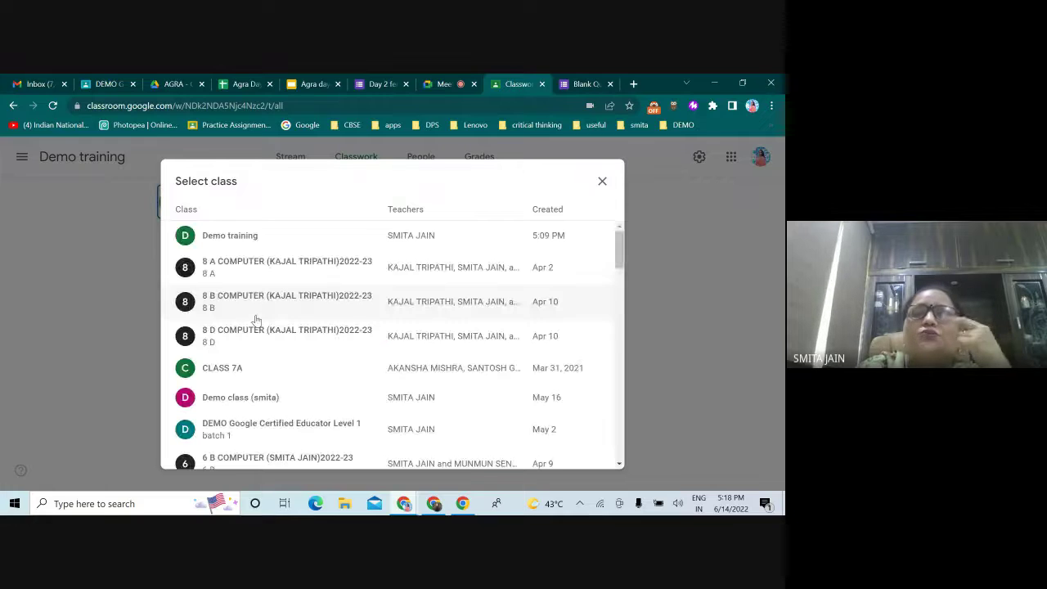
{"action": "scroll", "coordinate": [256, 303], "scroll_direction": "down", "scroll_amount": 5}
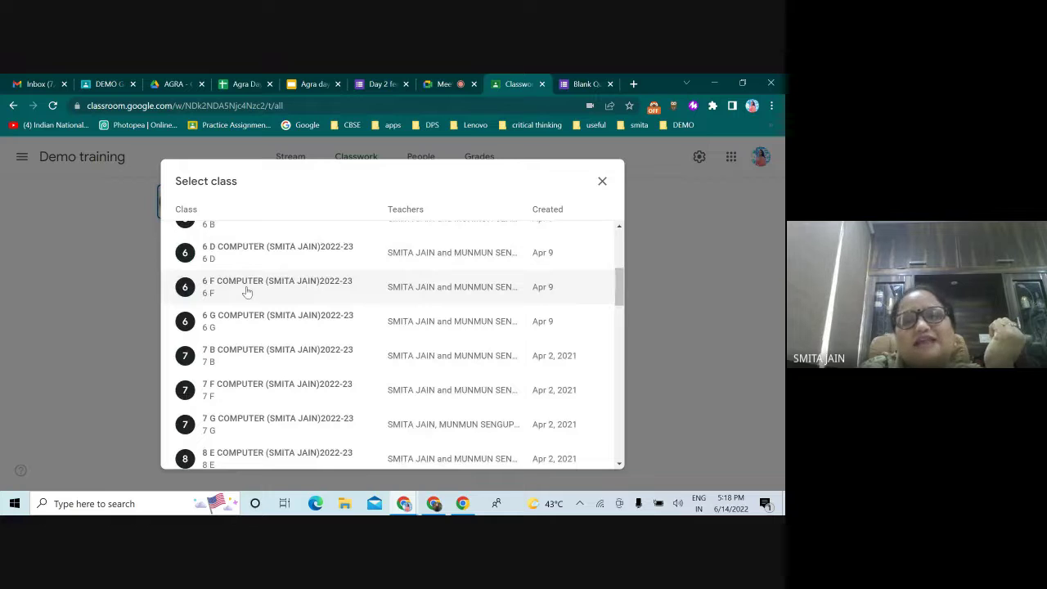
{"action": "left_click", "coordinate": [244, 287]}
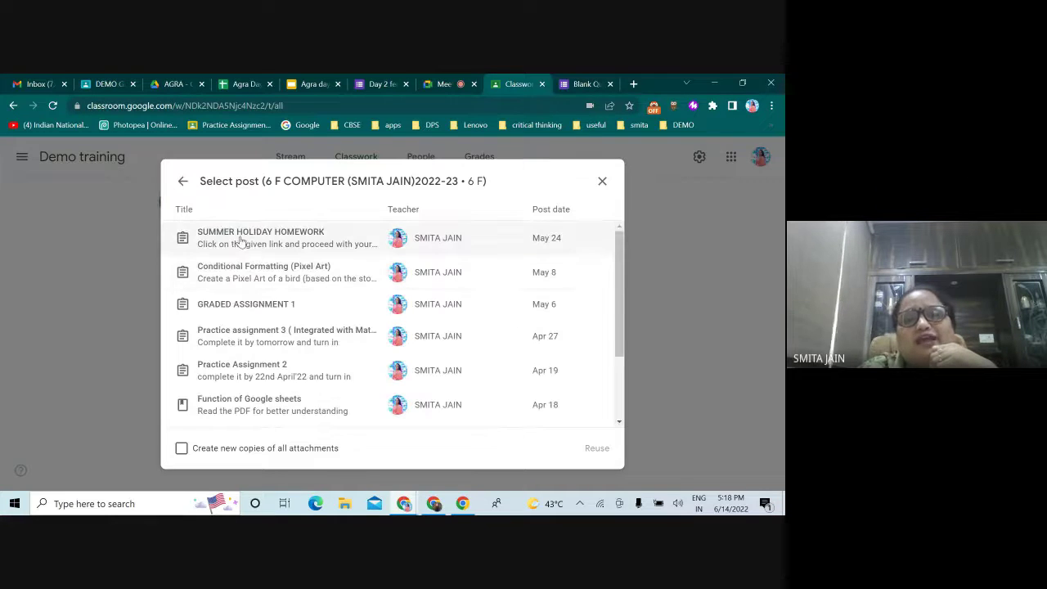
{"action": "scroll", "coordinate": [243, 290], "scroll_direction": "down", "scroll_amount": 3}
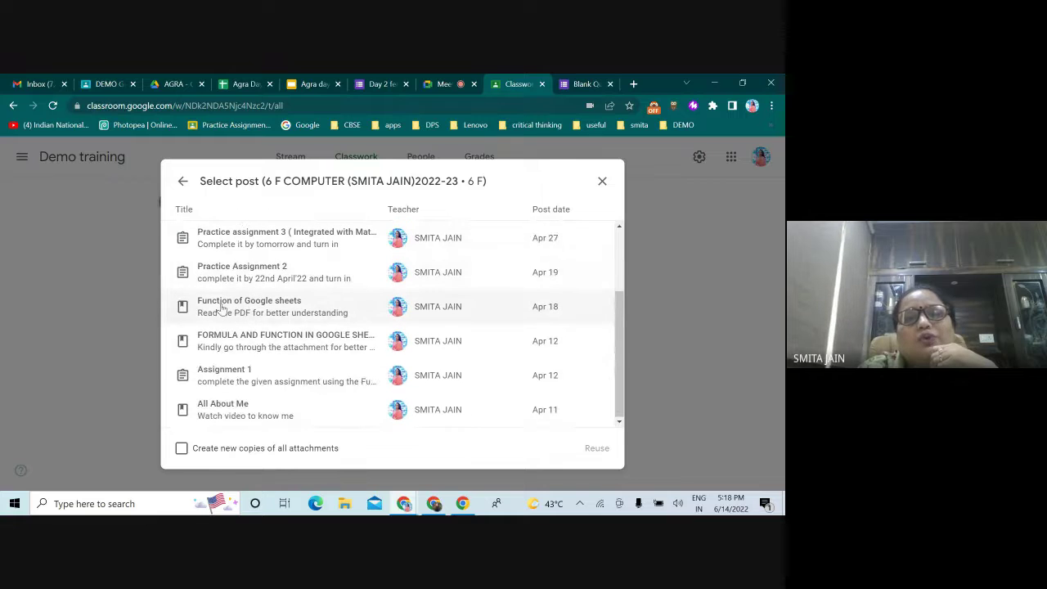
{"action": "left_click", "coordinate": [224, 315]}
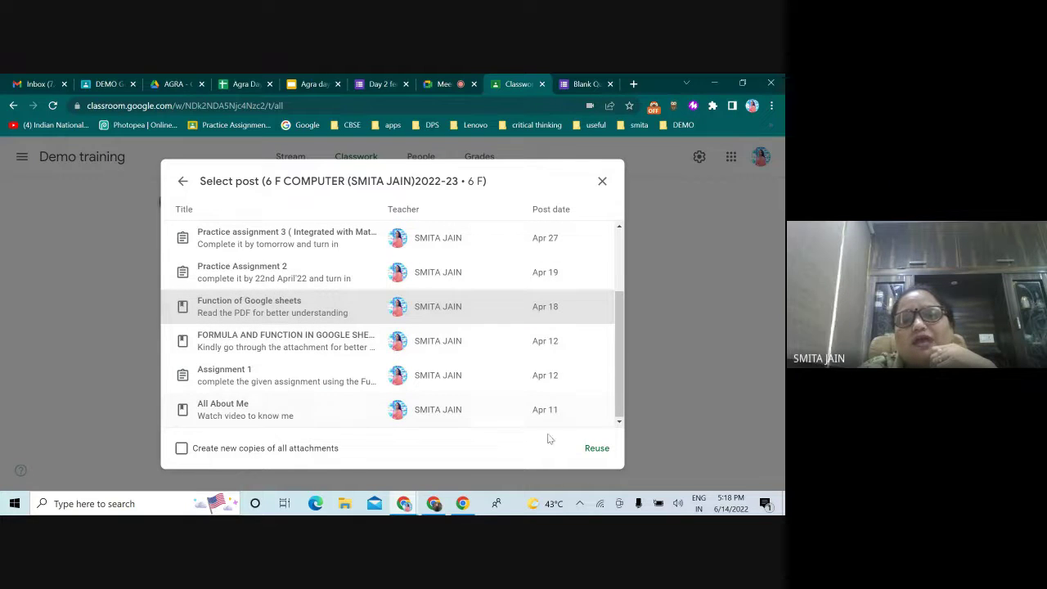
{"action": "left_click", "coordinate": [605, 452]}
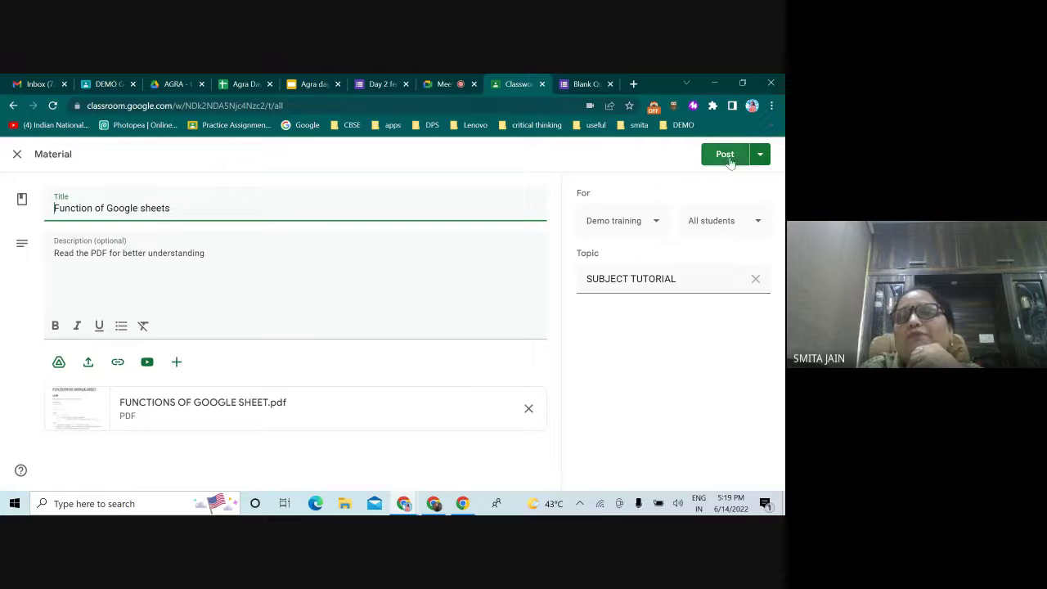
{"action": "left_click", "coordinate": [16, 154]}
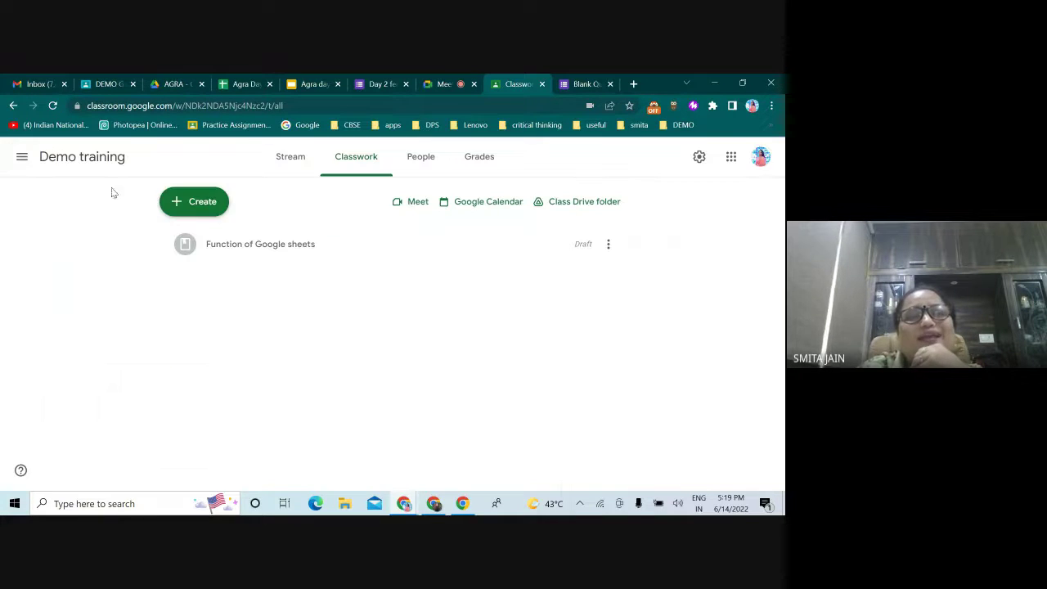
Start a new assignment in Demo training and try adding material by link, file upload and Google Drive.
{"action": "left_click", "coordinate": [179, 205]}
{"action": "left_click", "coordinate": [221, 243]}
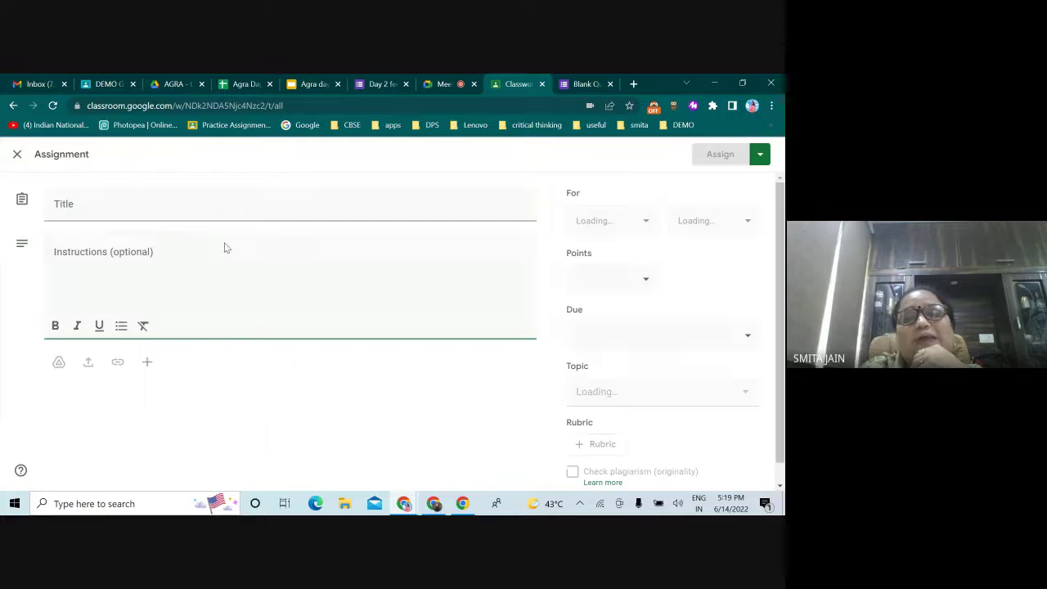
{"action": "left_click", "coordinate": [117, 361]}
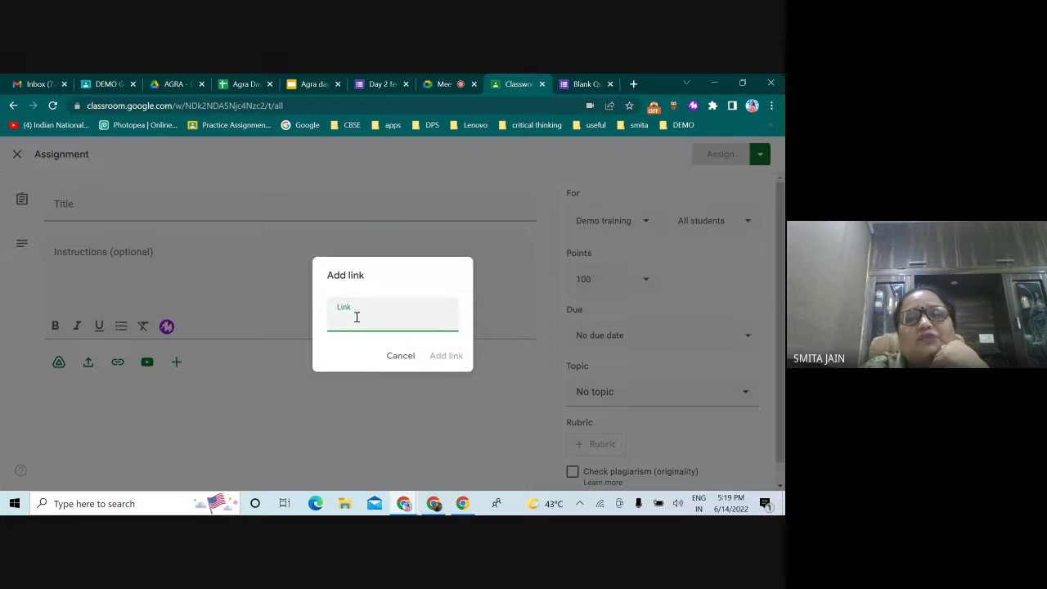
{"action": "key", "text": "Escape"}
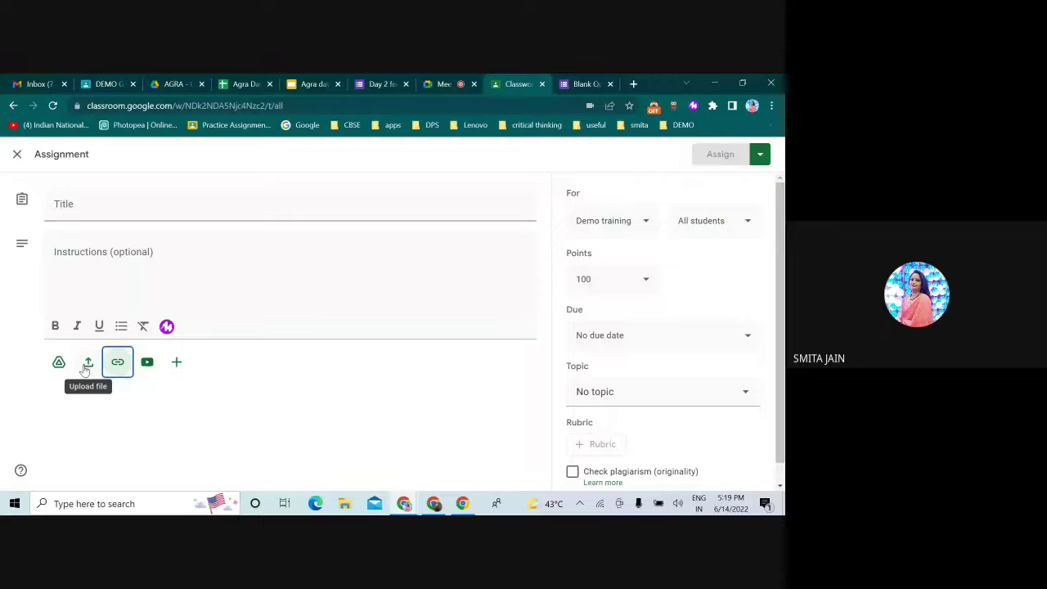
{"action": "left_click", "coordinate": [86, 367]}
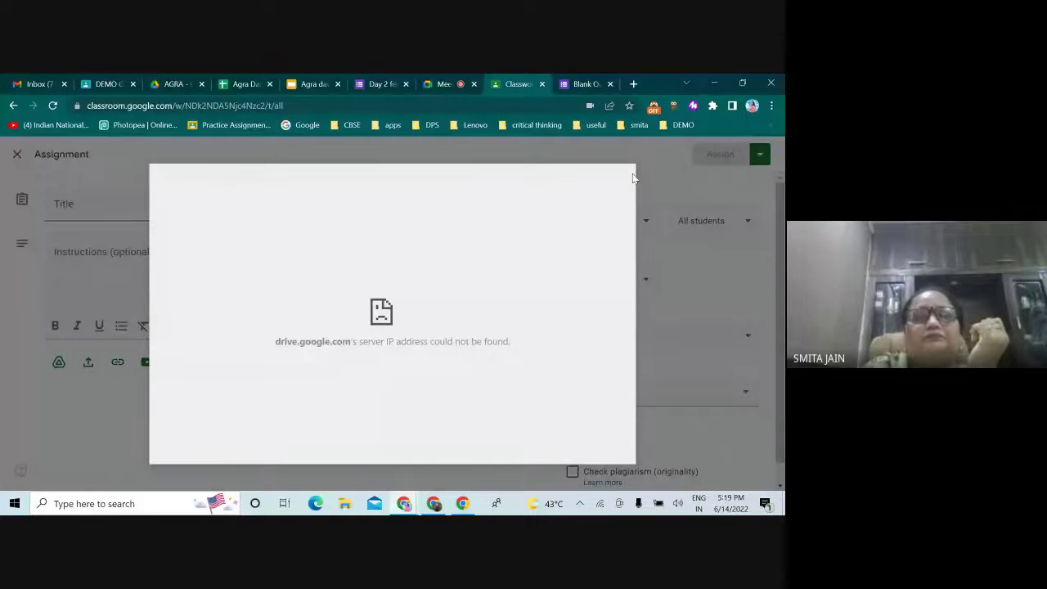
{"action": "left_click", "coordinate": [56, 365]}
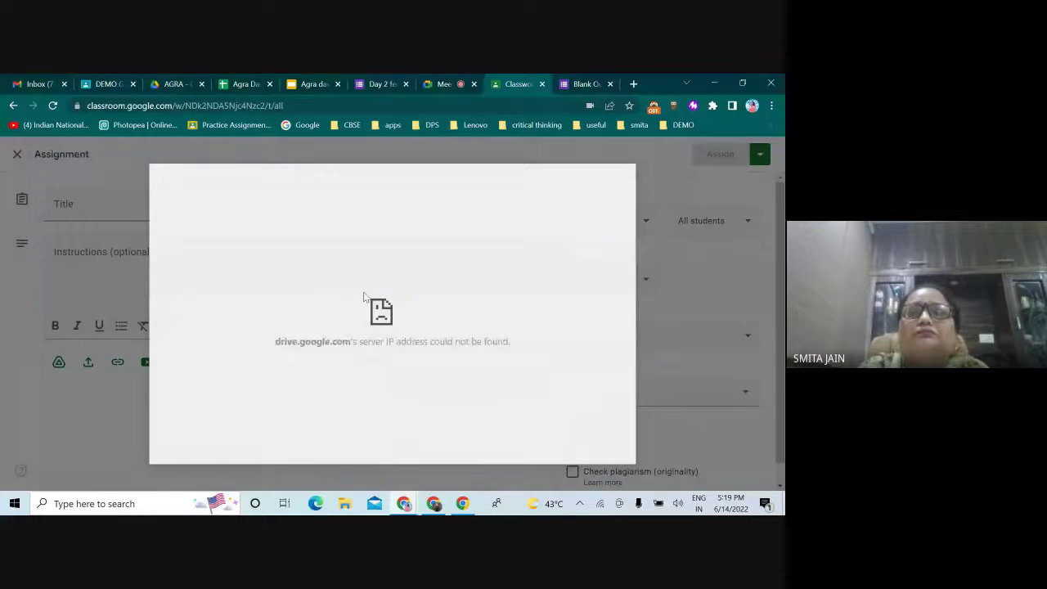
{"action": "left_click", "coordinate": [438, 84]}
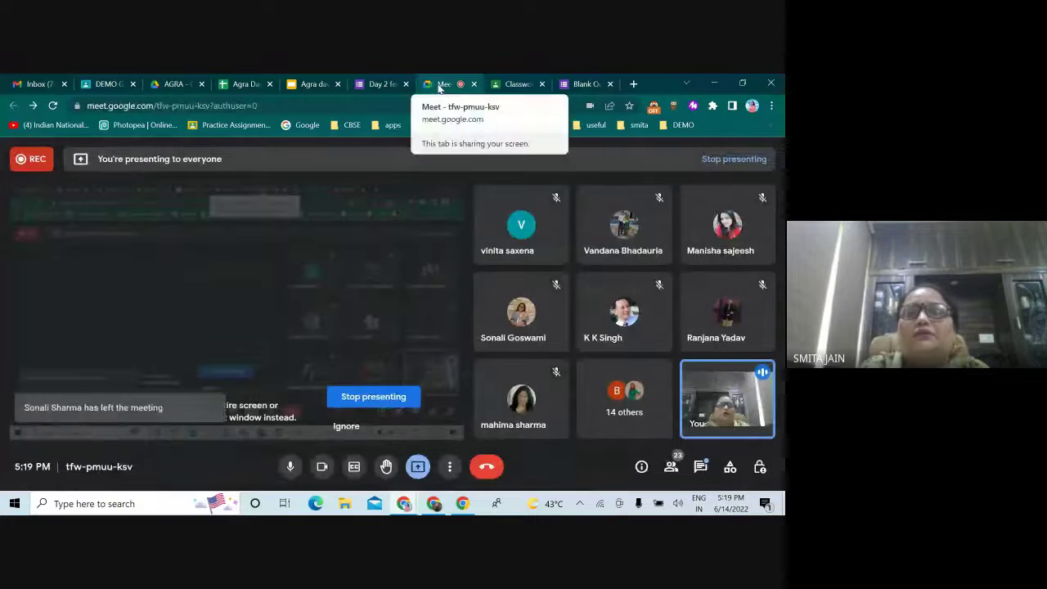
{"action": "left_click", "coordinate": [518, 83]}
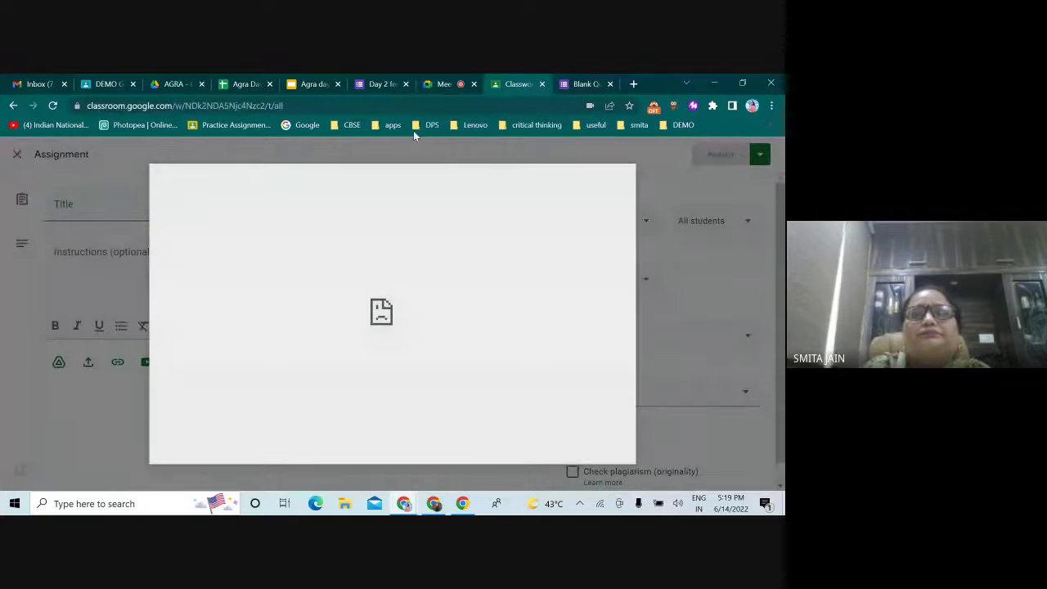
{"action": "left_click", "coordinate": [433, 83]}
{"action": "key", "text": "ctrl+Tab"}
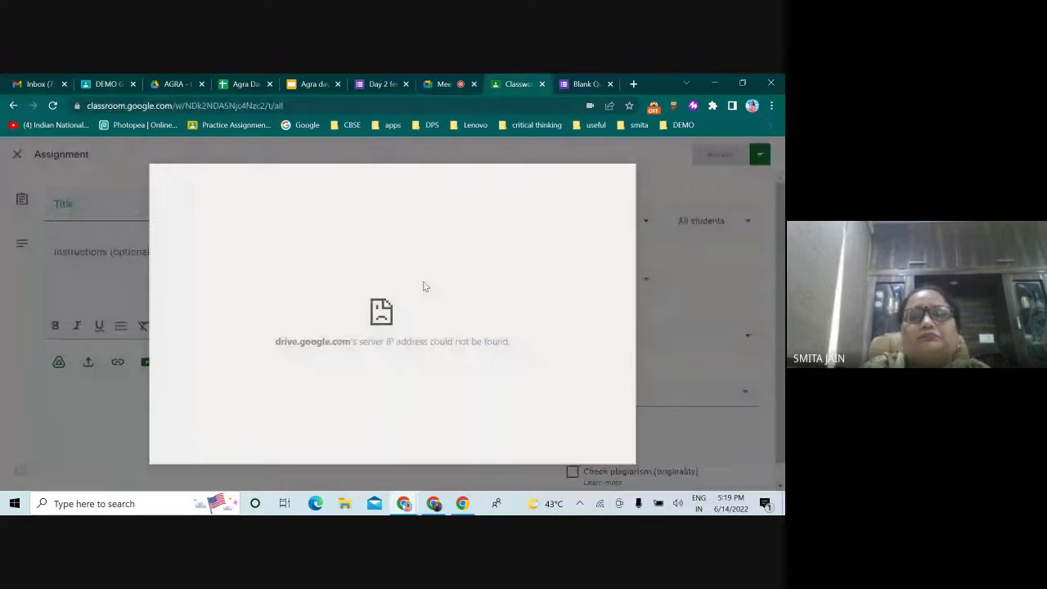
{"action": "triple_click", "coordinate": [377, 330]}
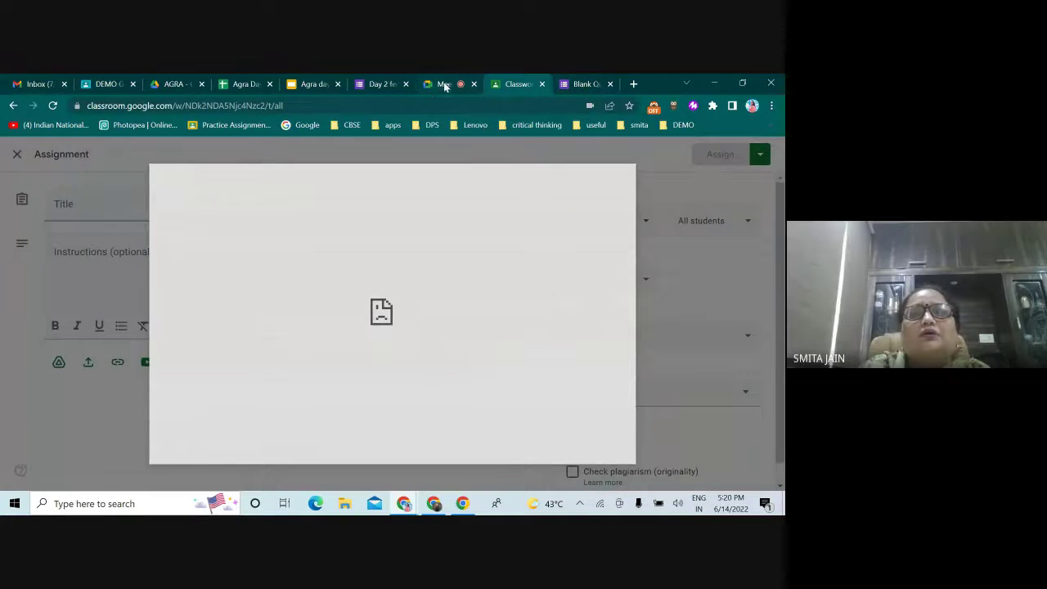
{"action": "left_click", "coordinate": [445, 86]}
{"action": "left_click", "coordinate": [524, 80]}
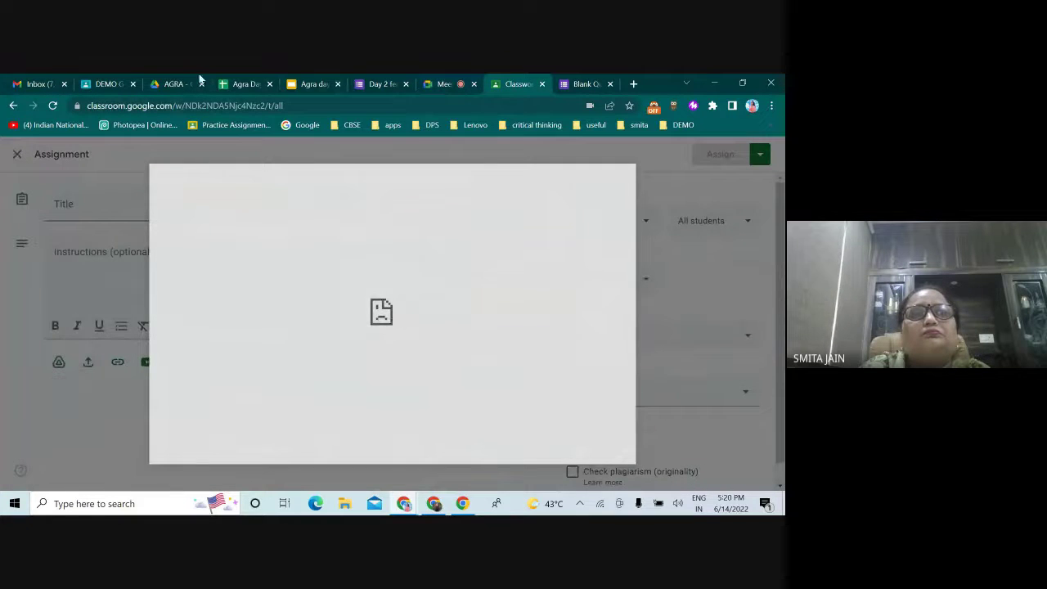
Switch from DEMO Google Certified Educator Level 1 to the Classwork page of the Demo class.
{"action": "left_click", "coordinate": [106, 84]}
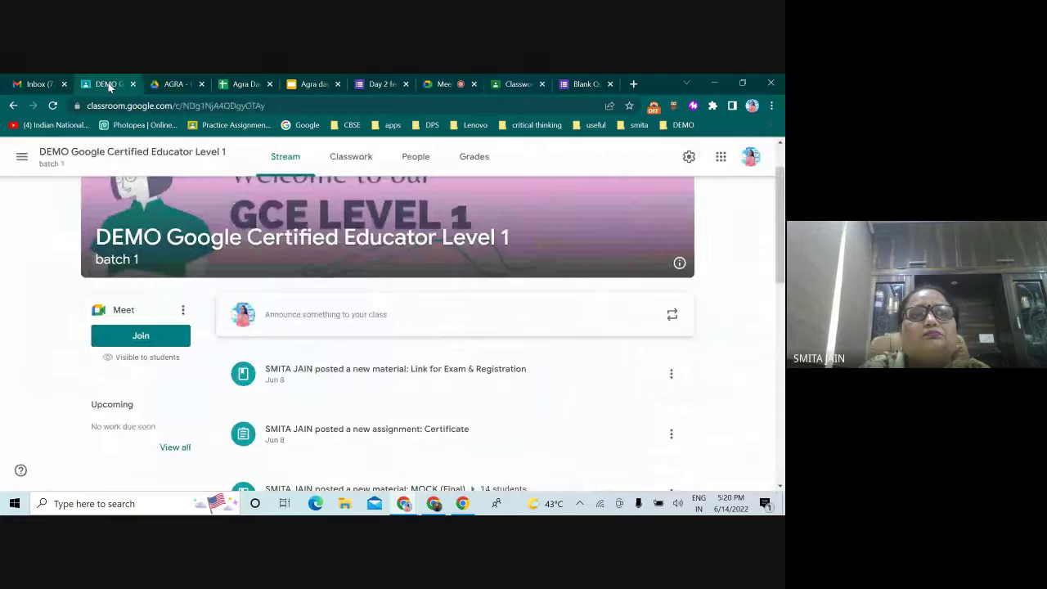
{"action": "left_click", "coordinate": [18, 157]}
{"action": "scroll", "coordinate": [78, 393], "scroll_direction": "down", "scroll_amount": 1}
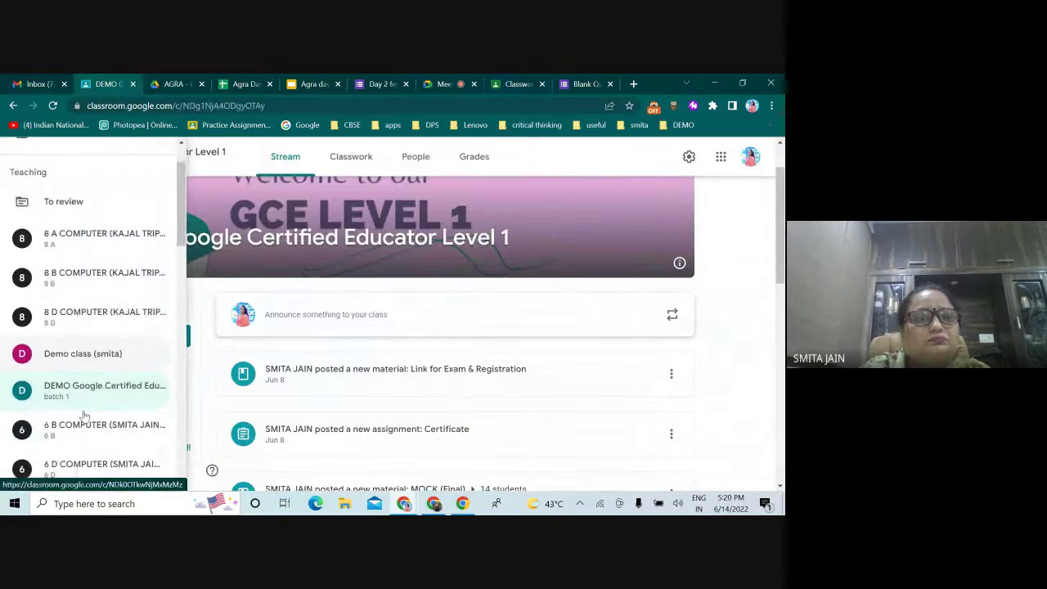
{"action": "left_click", "coordinate": [76, 389]}
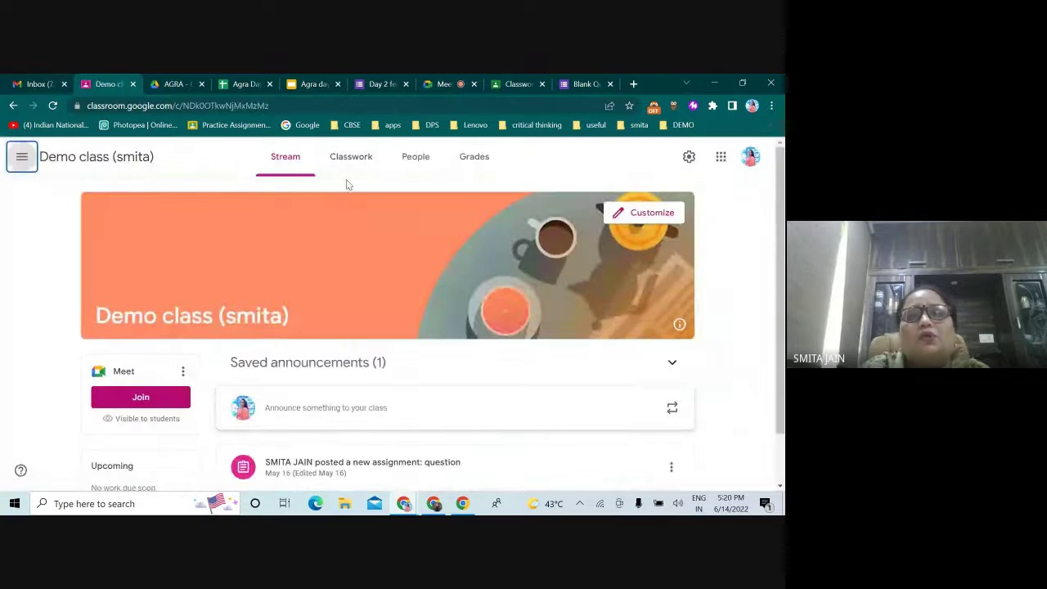
{"action": "left_click", "coordinate": [352, 161]}
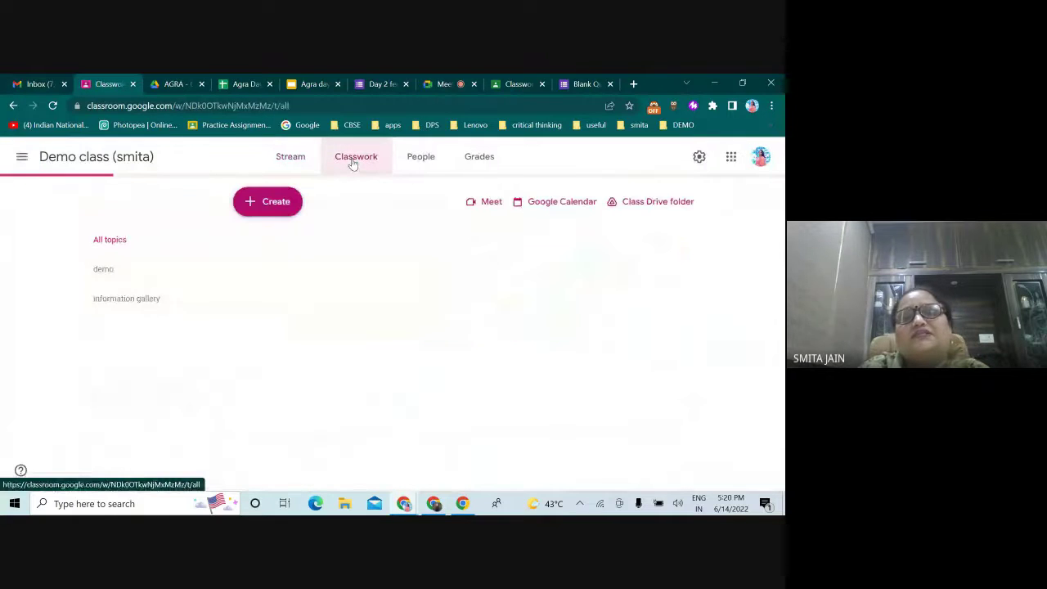
Start a new assignment in the Demo class and attach Day 2 feedback form from Google Drive.
{"action": "left_click", "coordinate": [260, 204]}
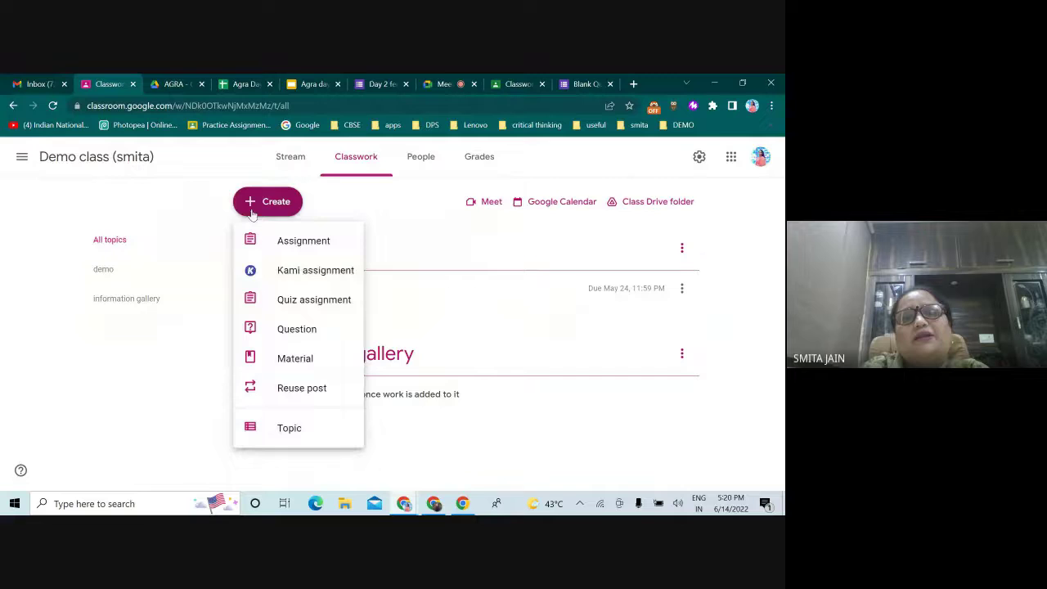
{"action": "left_click", "coordinate": [304, 244]}
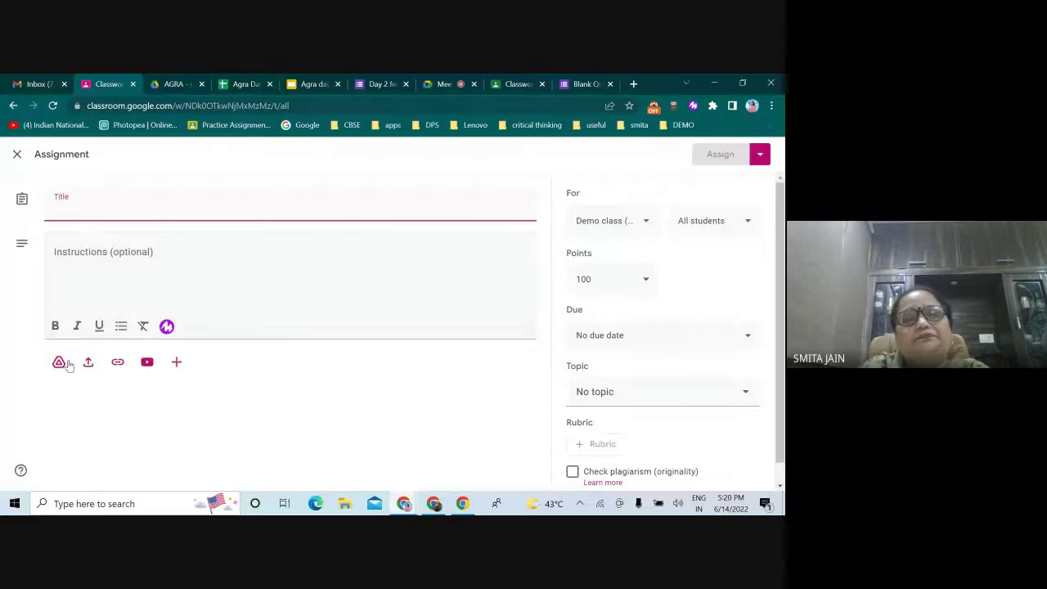
{"action": "left_click", "coordinate": [60, 364]}
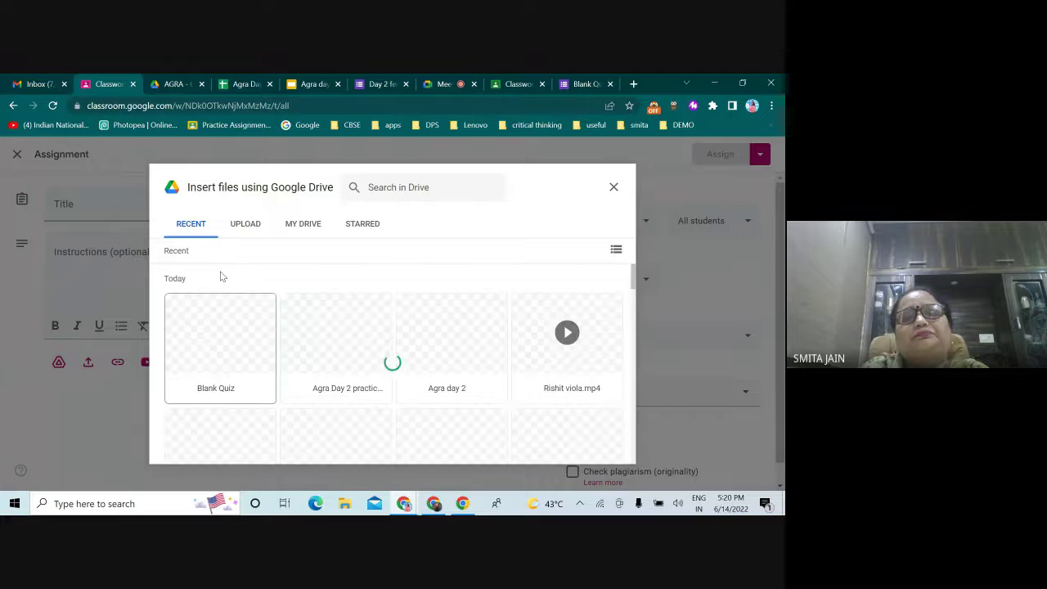
{"action": "scroll", "coordinate": [327, 401], "scroll_direction": "down", "scroll_amount": 2}
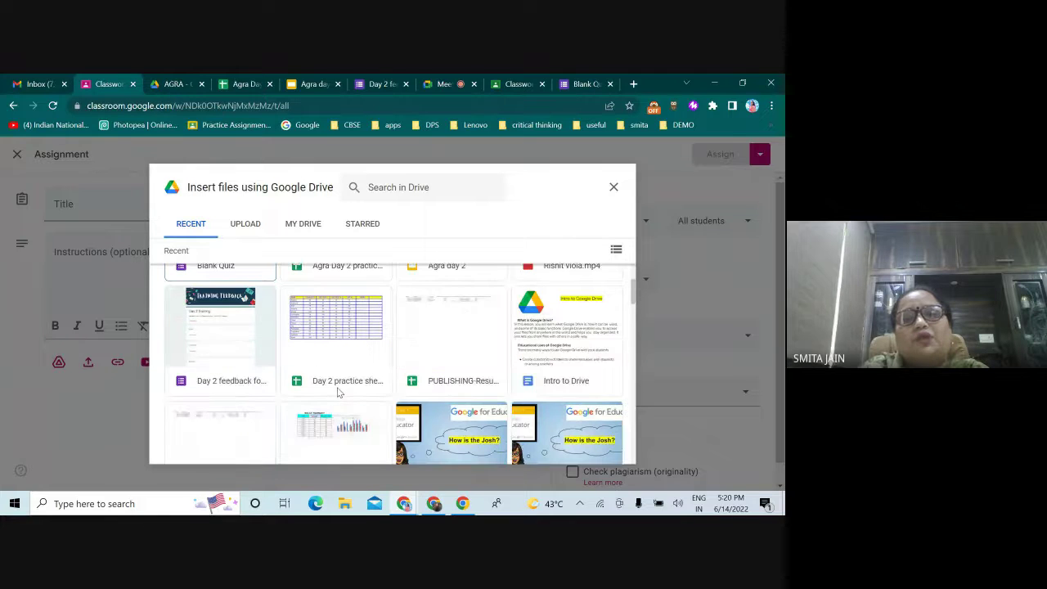
{"action": "left_click", "coordinate": [212, 345]}
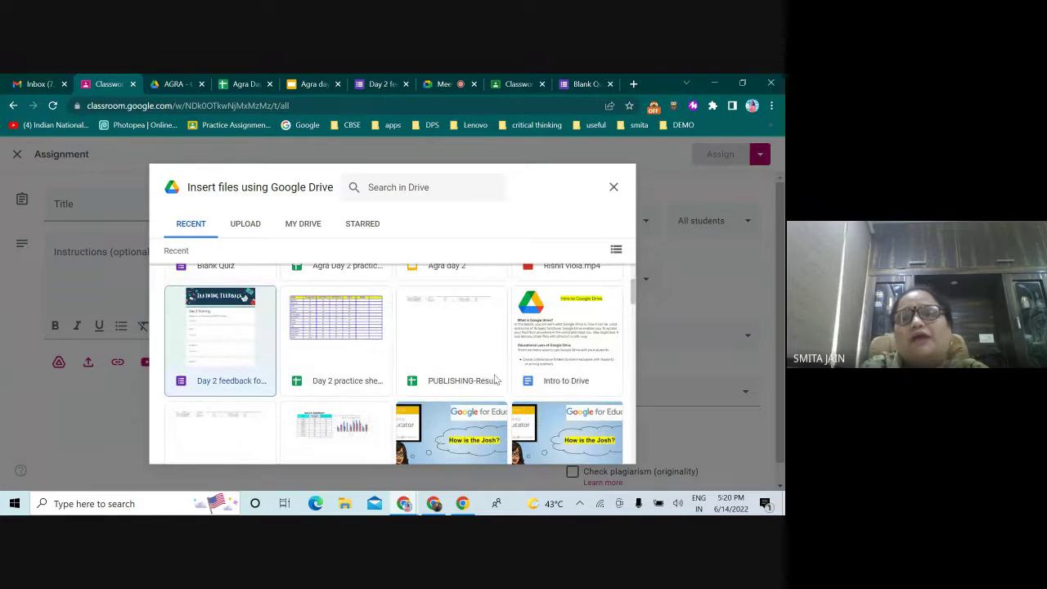
{"action": "left_click", "coordinate": [610, 452]}
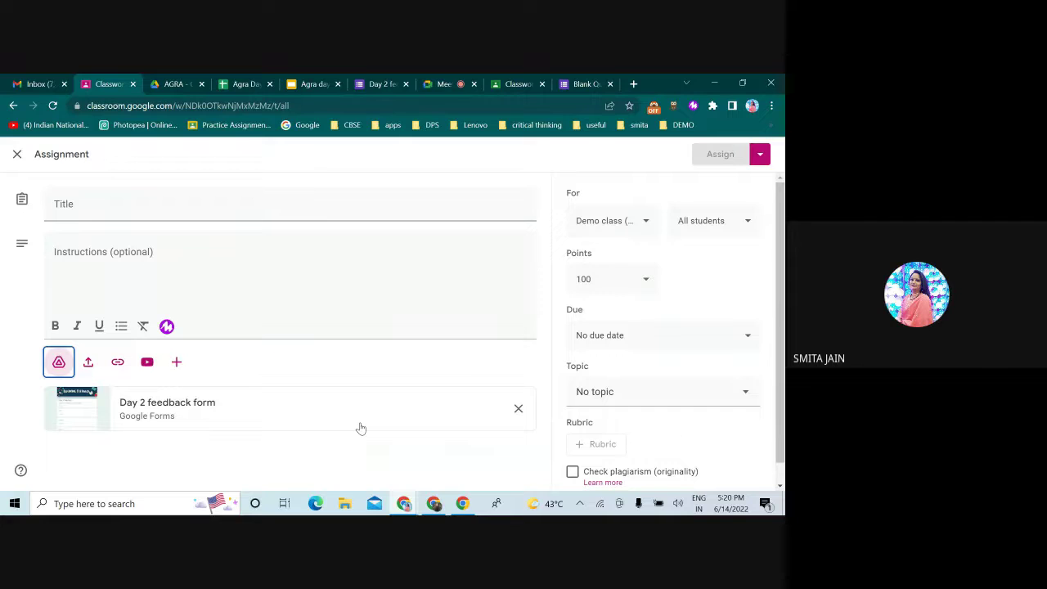
Set the assignment's points to 10 and its due date to Jun 17, 2022.
{"action": "left_click", "coordinate": [687, 335]}
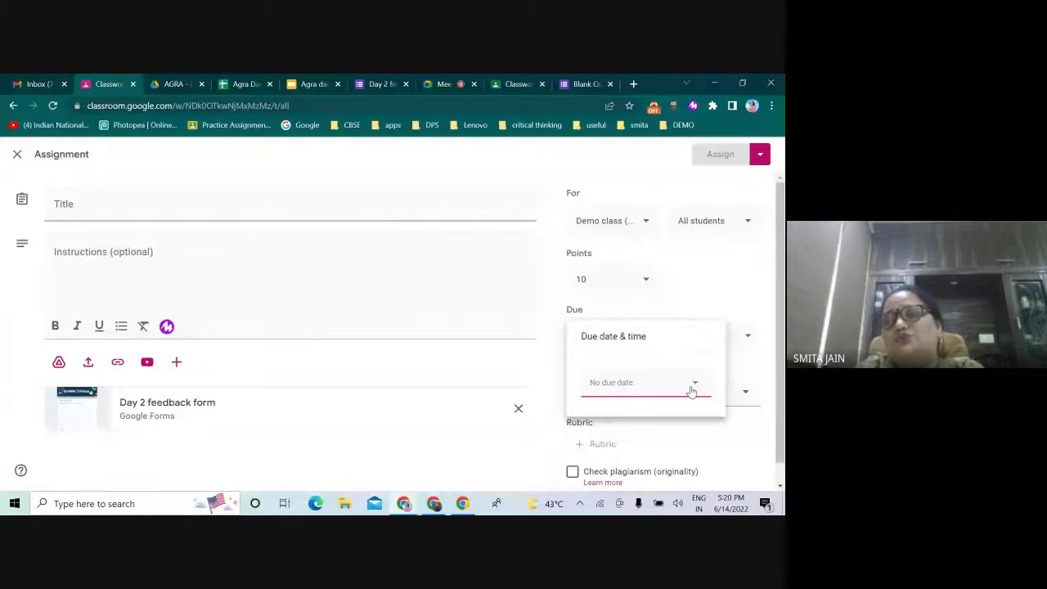
{"action": "left_click", "coordinate": [691, 391]}
{"action": "left_click", "coordinate": [650, 316]}
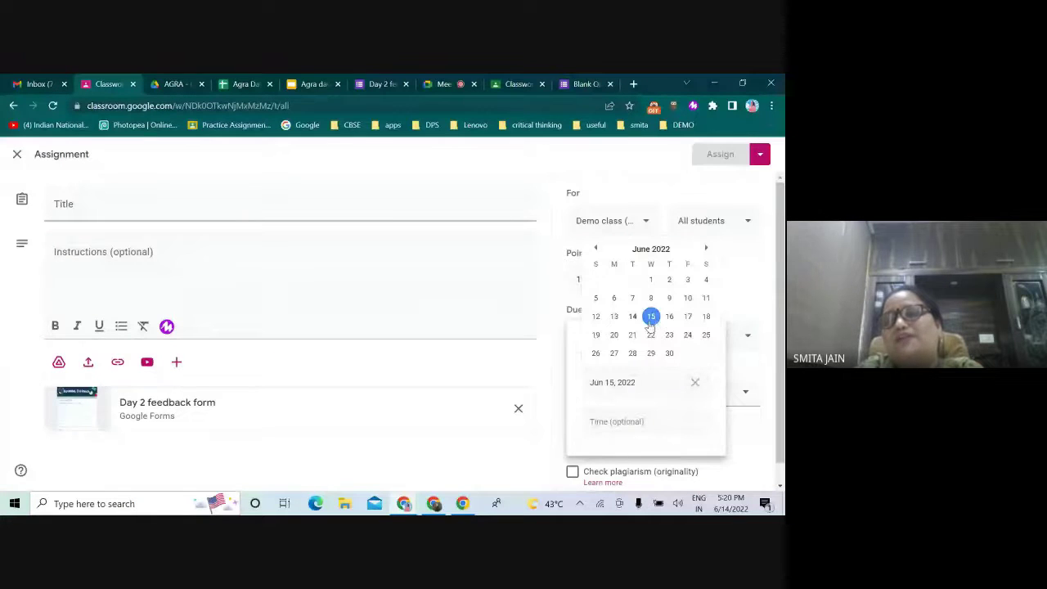
{"action": "left_click", "coordinate": [691, 319]}
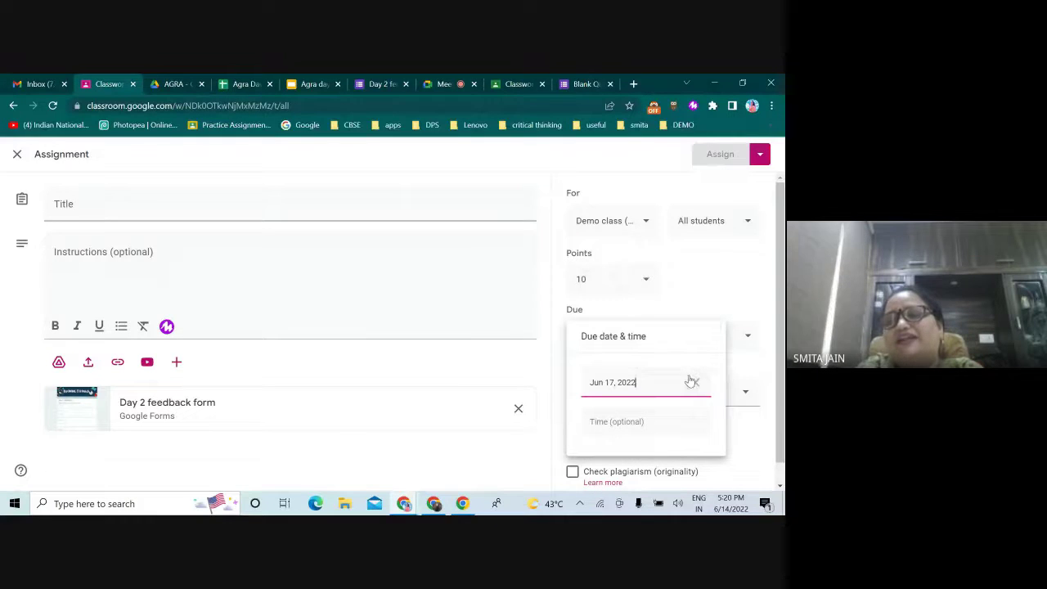
{"action": "left_click", "coordinate": [749, 373]}
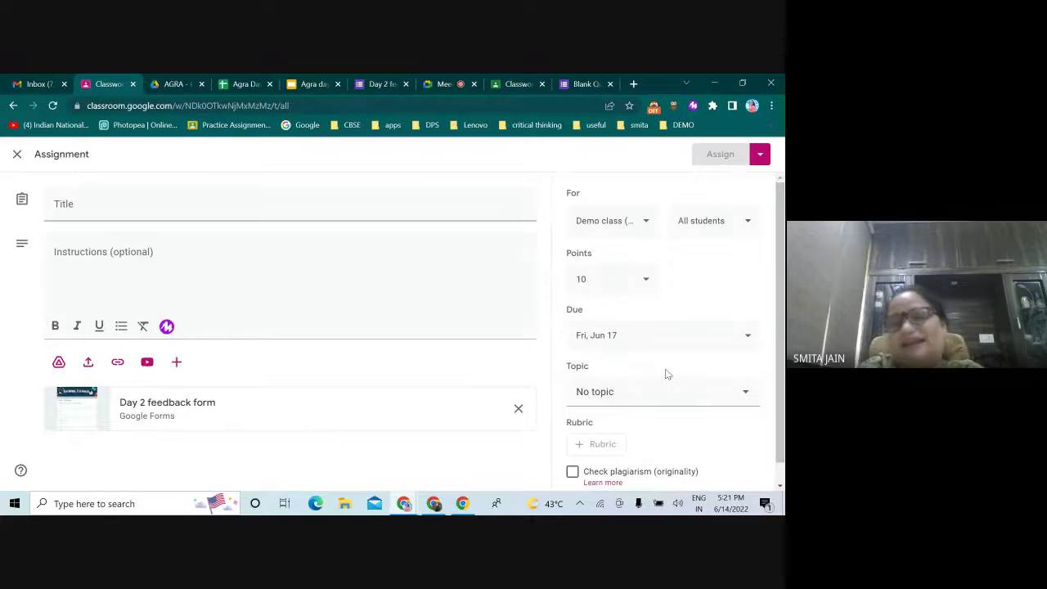
File the assignment under the existing topic demo.
{"action": "left_click", "coordinate": [746, 394]}
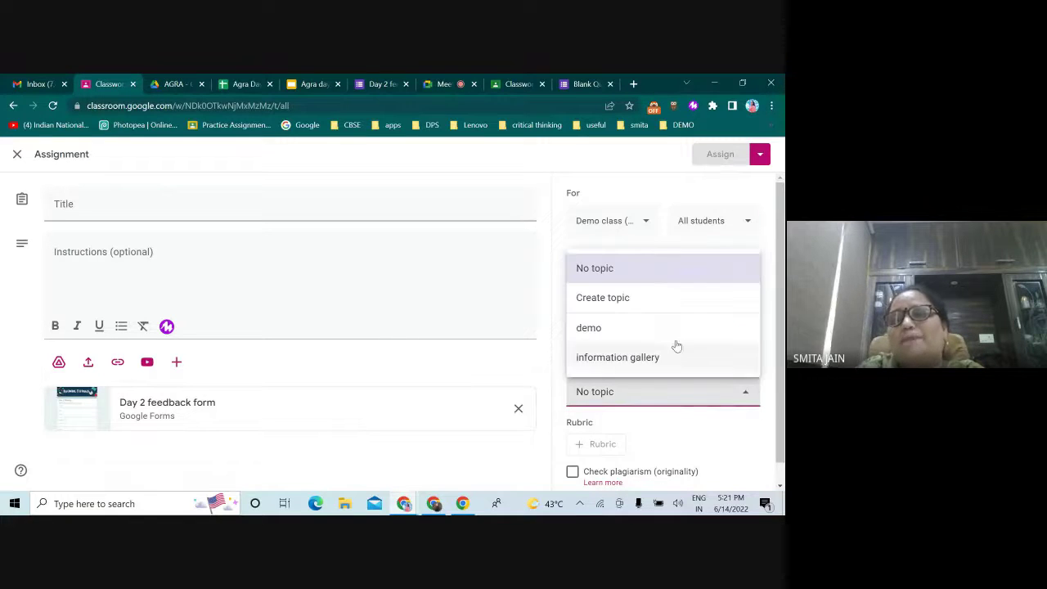
{"action": "left_click", "coordinate": [592, 332]}
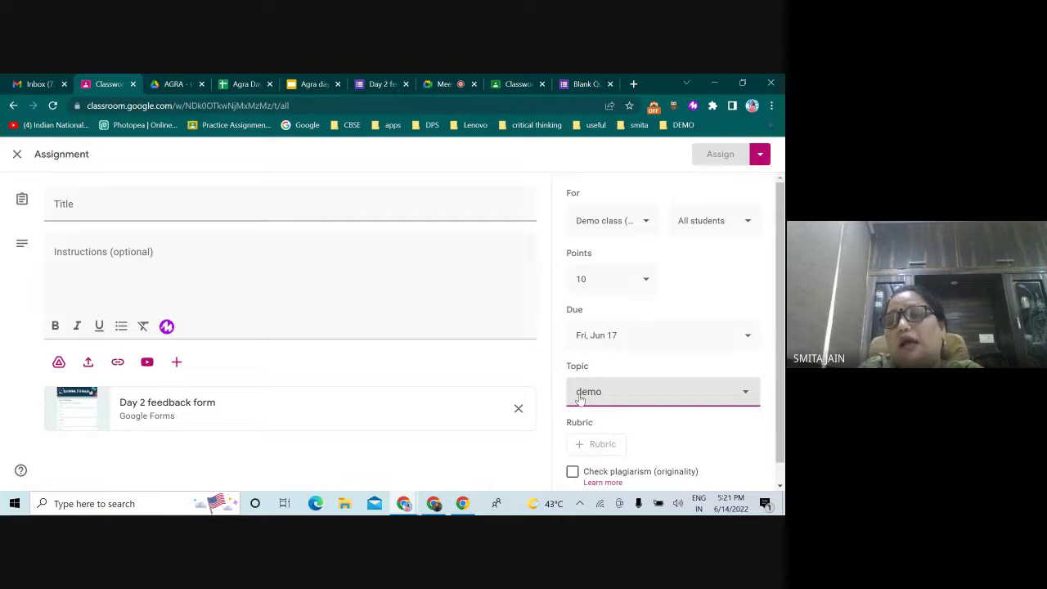
{"action": "scroll", "coordinate": [593, 404], "scroll_direction": "down", "scroll_amount": 1}
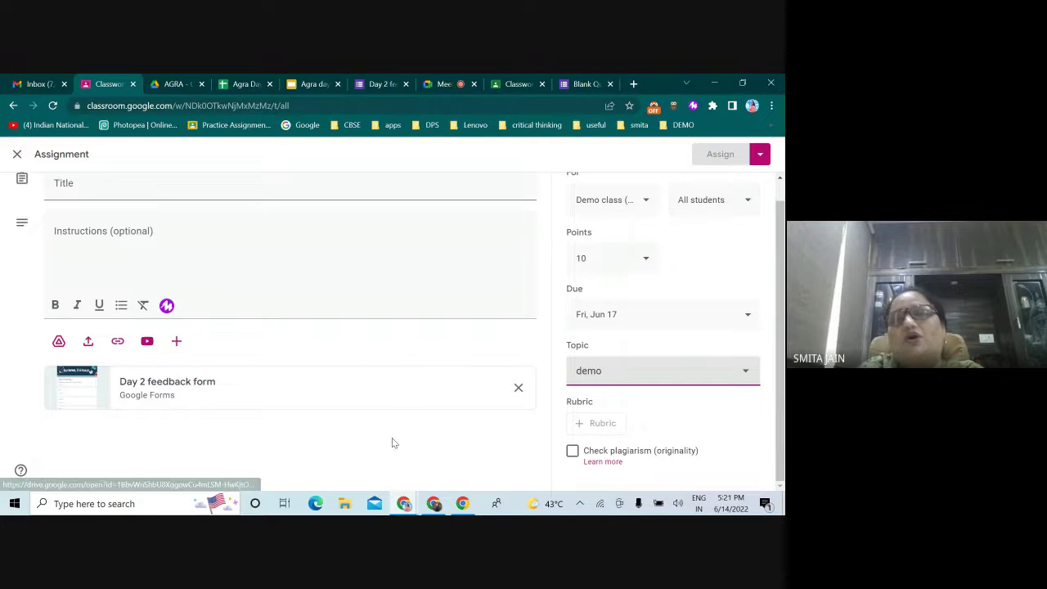
Title the new assignment demo.
{"action": "scroll", "coordinate": [536, 299], "scroll_direction": "up", "scroll_amount": 1}
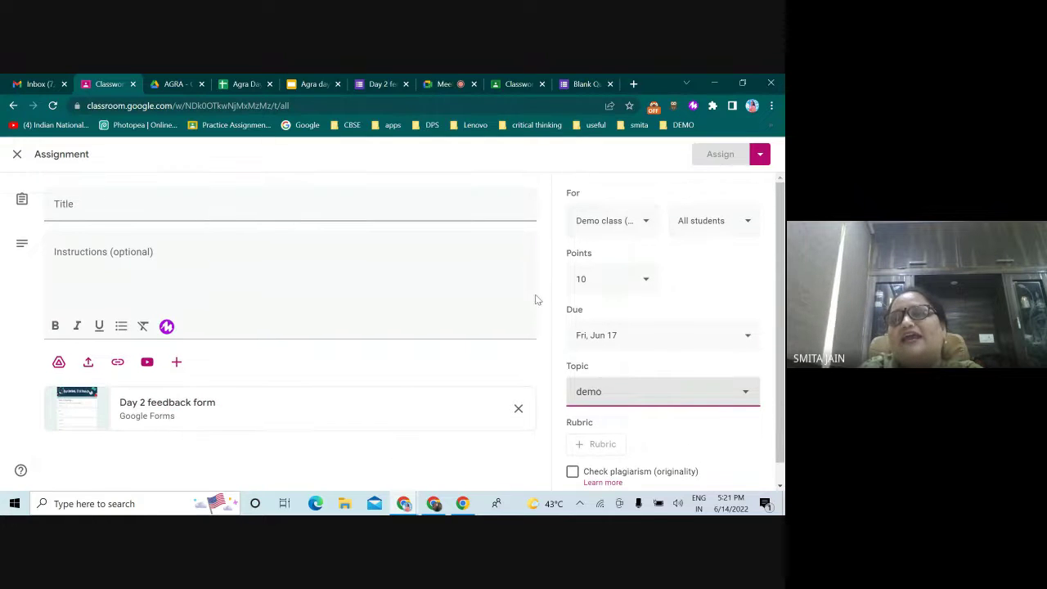
{"action": "left_click", "coordinate": [69, 207]}
{"action": "type", "text": "demo"}
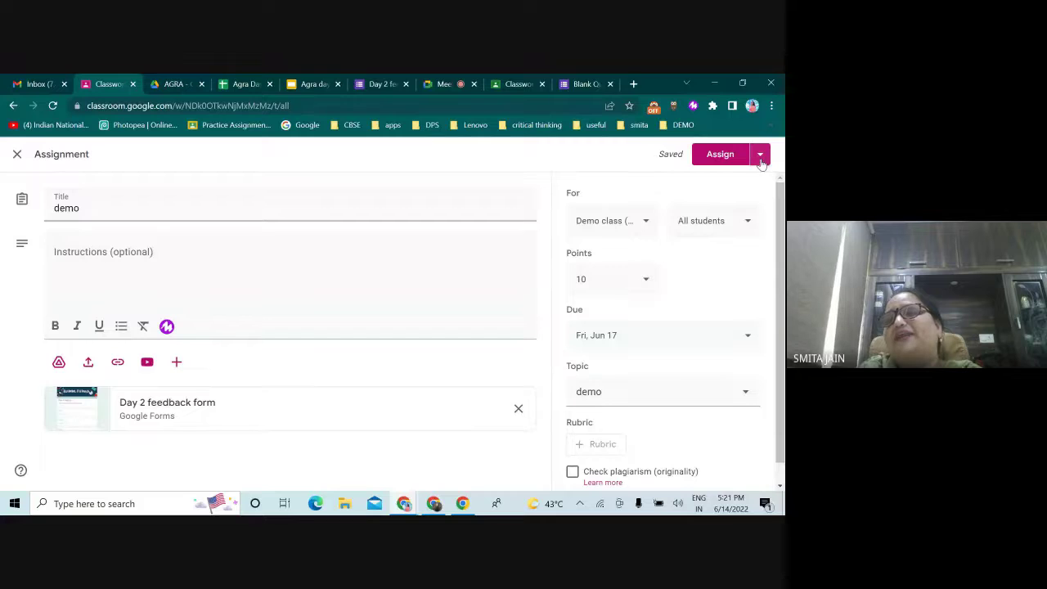
Schedule the demo assignment to be posted on Jun 16, 2022 at 8:00 AM.
{"action": "left_click", "coordinate": [761, 163]}
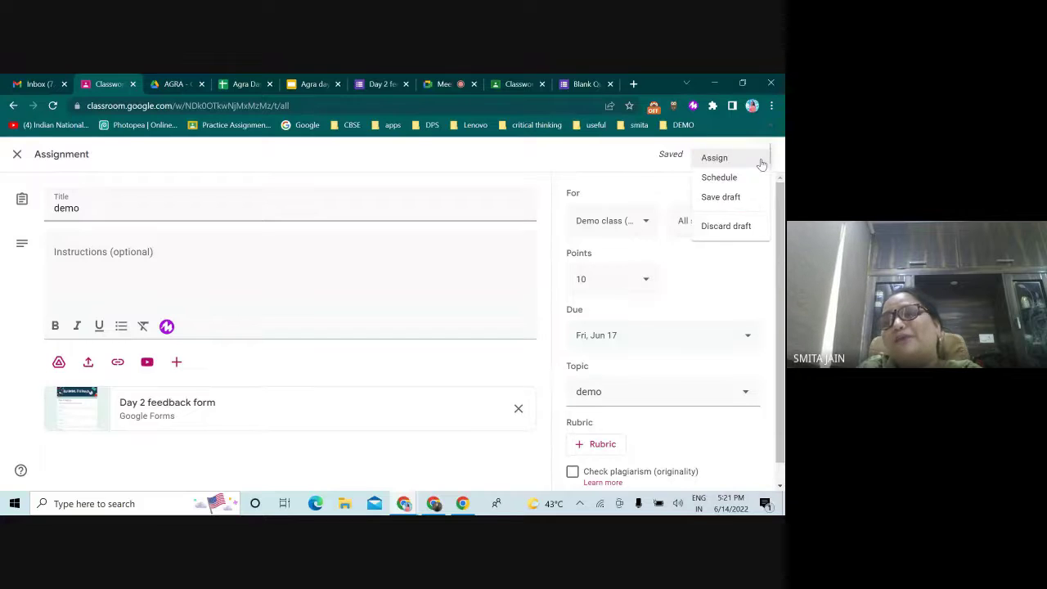
{"action": "left_click", "coordinate": [718, 183]}
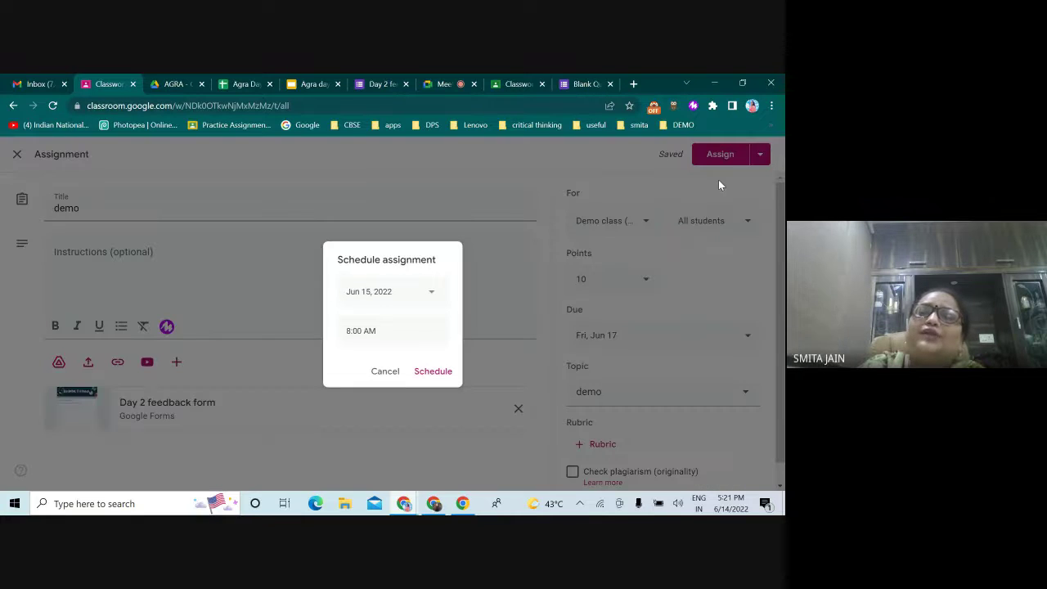
{"action": "left_click", "coordinate": [433, 296]}
{"action": "left_click", "coordinate": [424, 386]}
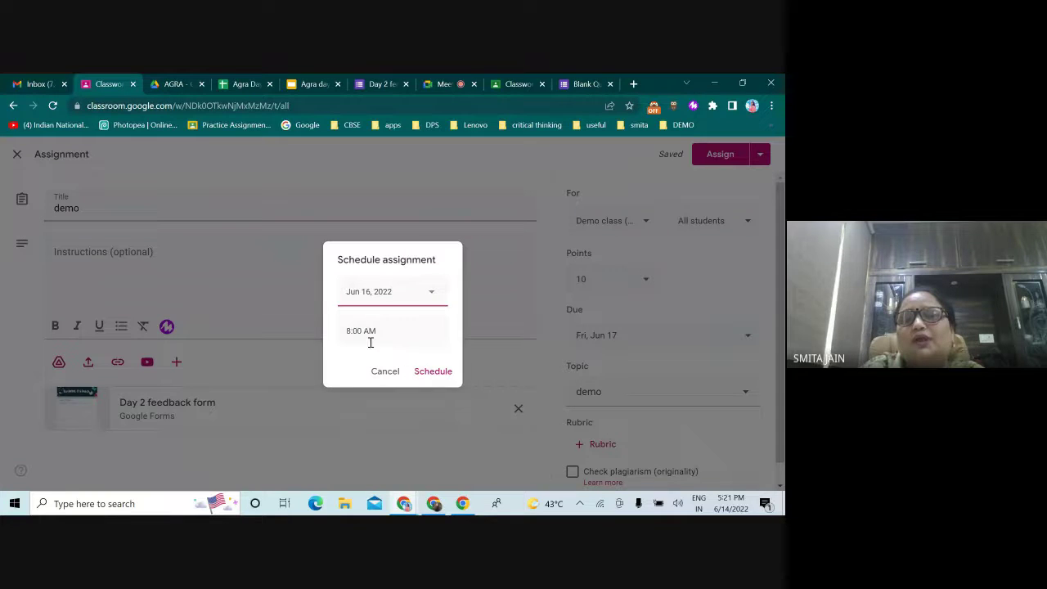
{"action": "left_click", "coordinate": [436, 374]}
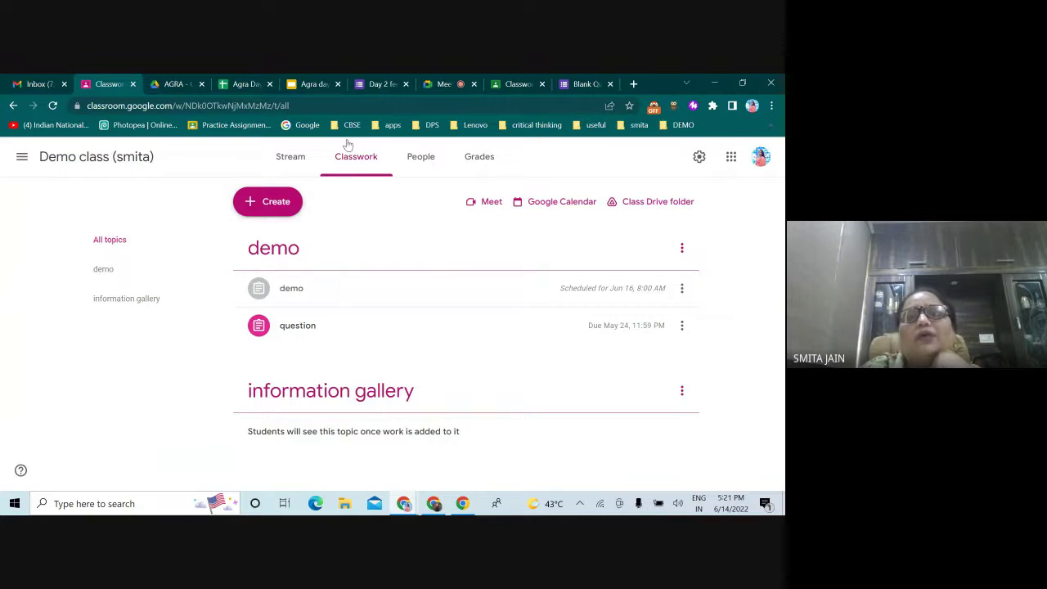
View the Demo class's People and Grades pages and open the Grades page of the 8 A COMPUTER class.
{"action": "left_click", "coordinate": [421, 158]}
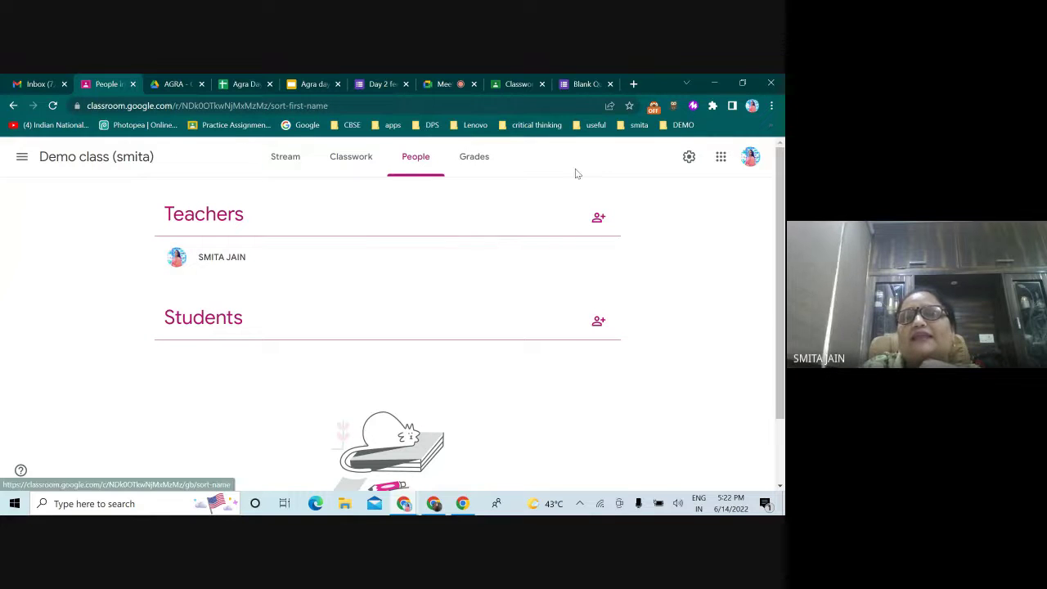
{"action": "left_click", "coordinate": [473, 163]}
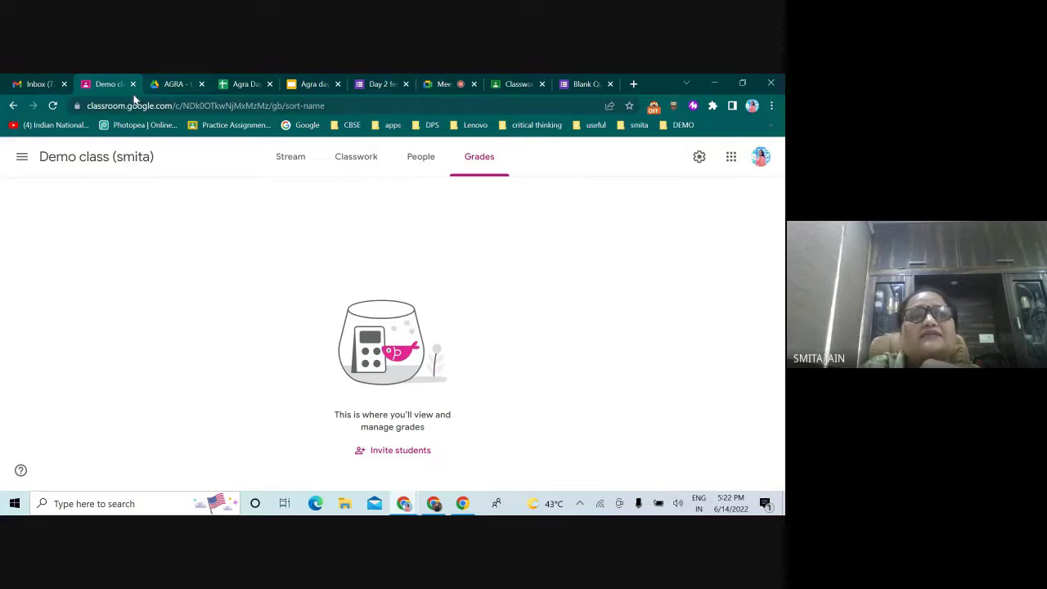
{"action": "left_click", "coordinate": [22, 156]}
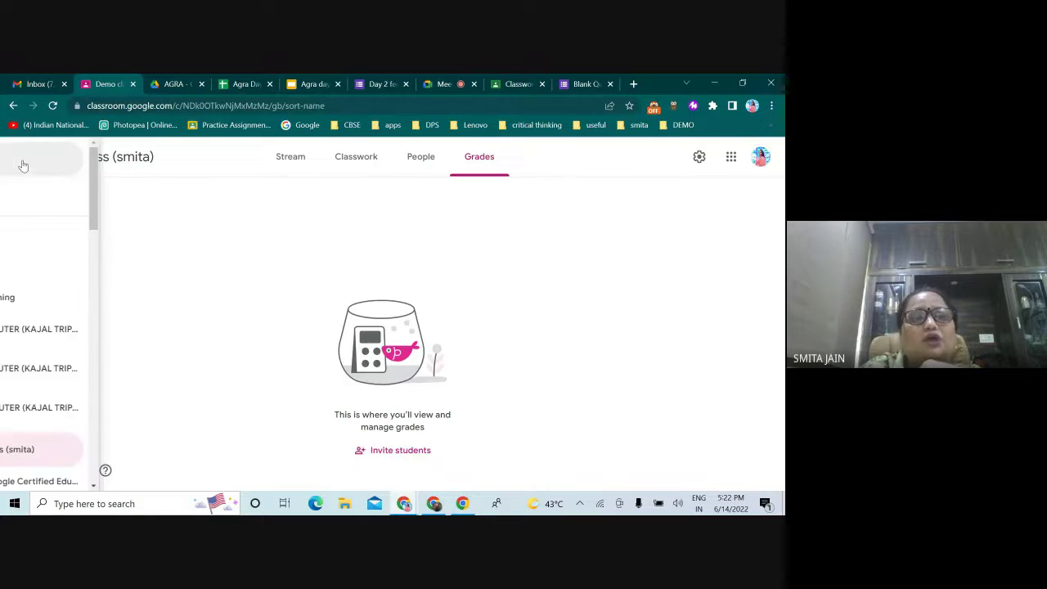
{"action": "left_click", "coordinate": [82, 334]}
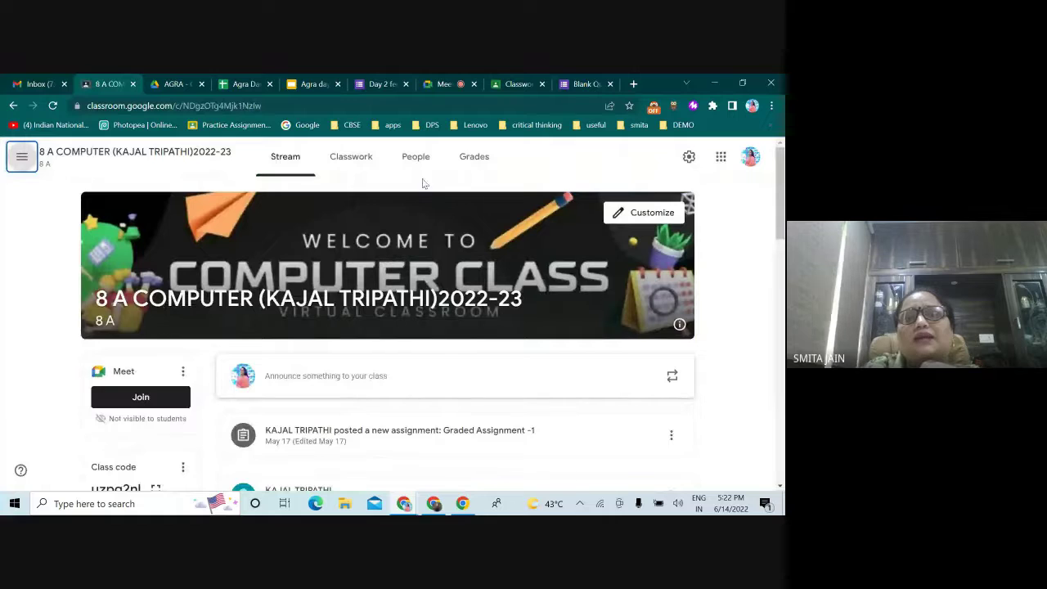
{"action": "left_click", "coordinate": [475, 159]}
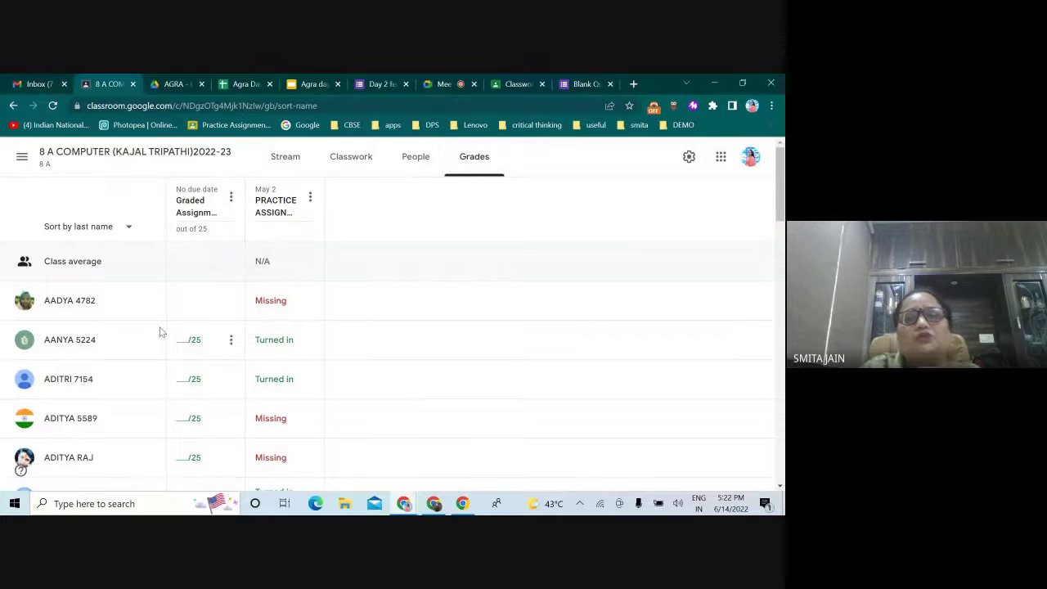
Examine the students' marks and submission statuses for the graded and practice assignments in the 8 A gradebook.
{"action": "scroll", "coordinate": [196, 352], "scroll_direction": "down", "scroll_amount": 6}
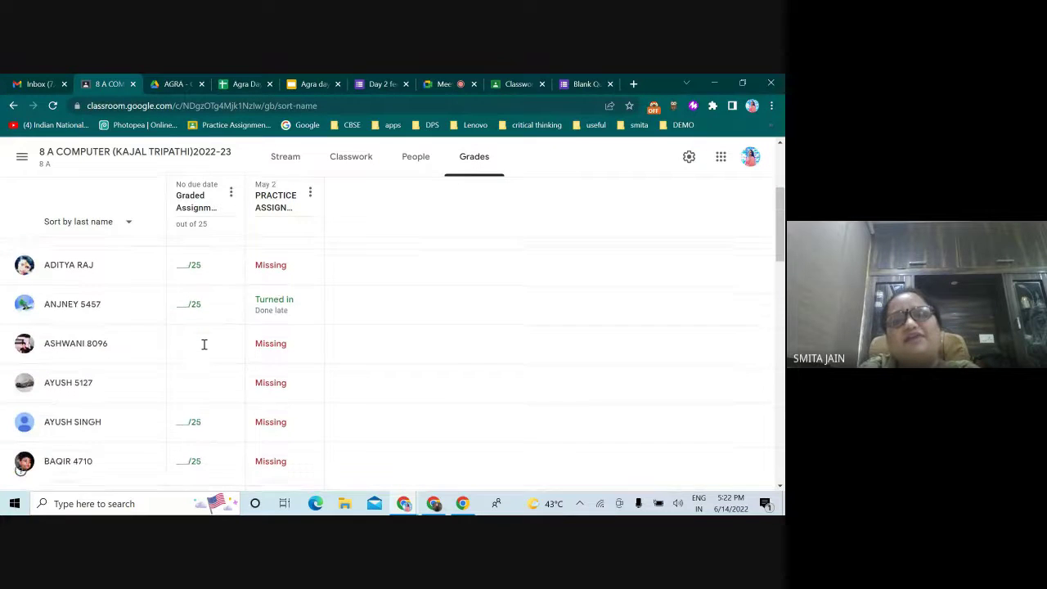
{"action": "scroll", "coordinate": [222, 370], "scroll_direction": "down", "scroll_amount": 3}
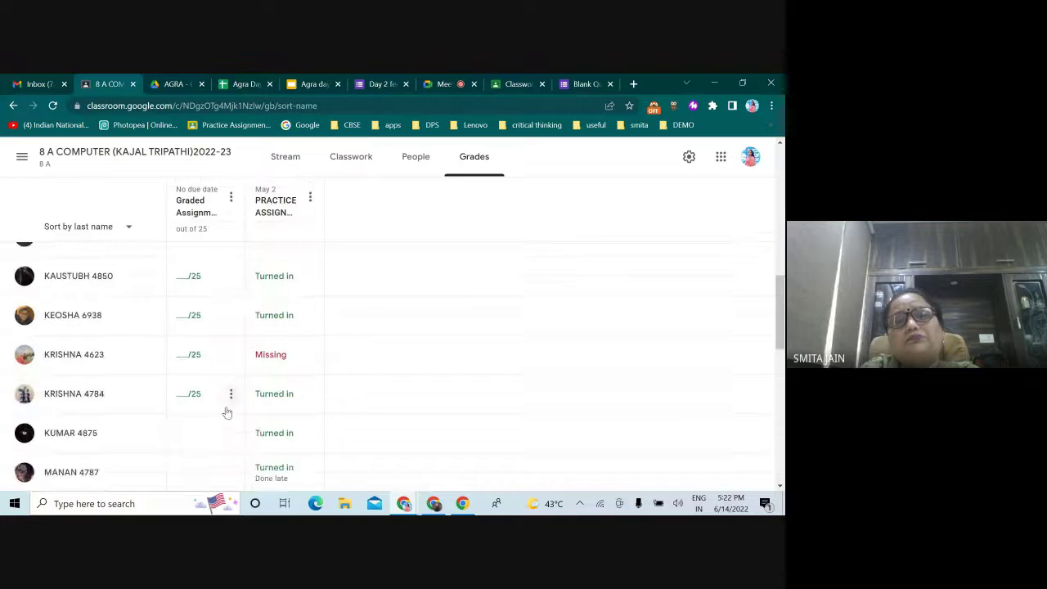
{"action": "scroll", "coordinate": [221, 409], "scroll_direction": "up", "scroll_amount": 10}
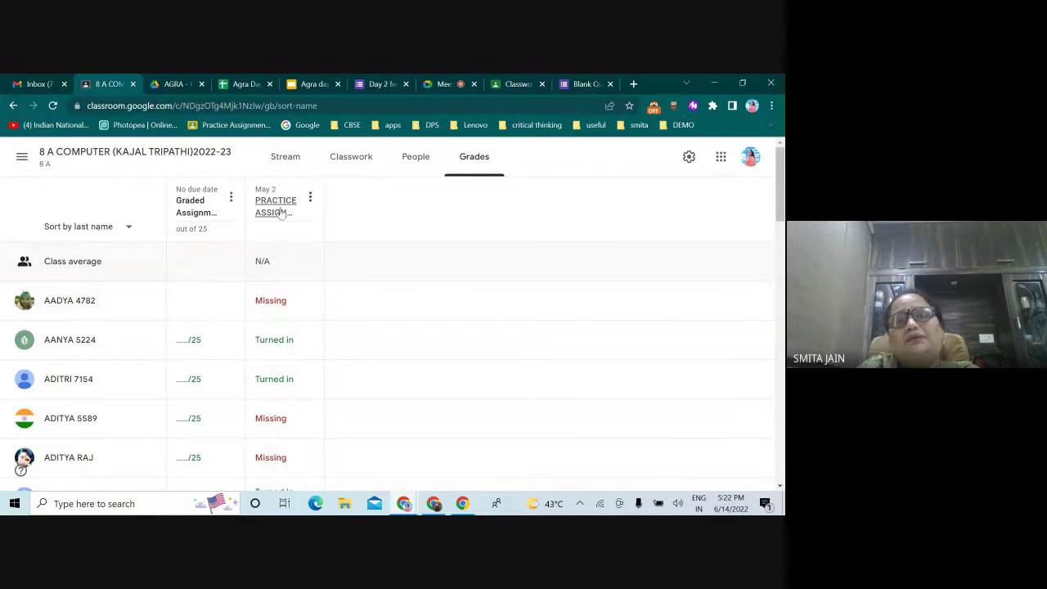
{"action": "scroll", "coordinate": [291, 337], "scroll_direction": "down", "scroll_amount": 2}
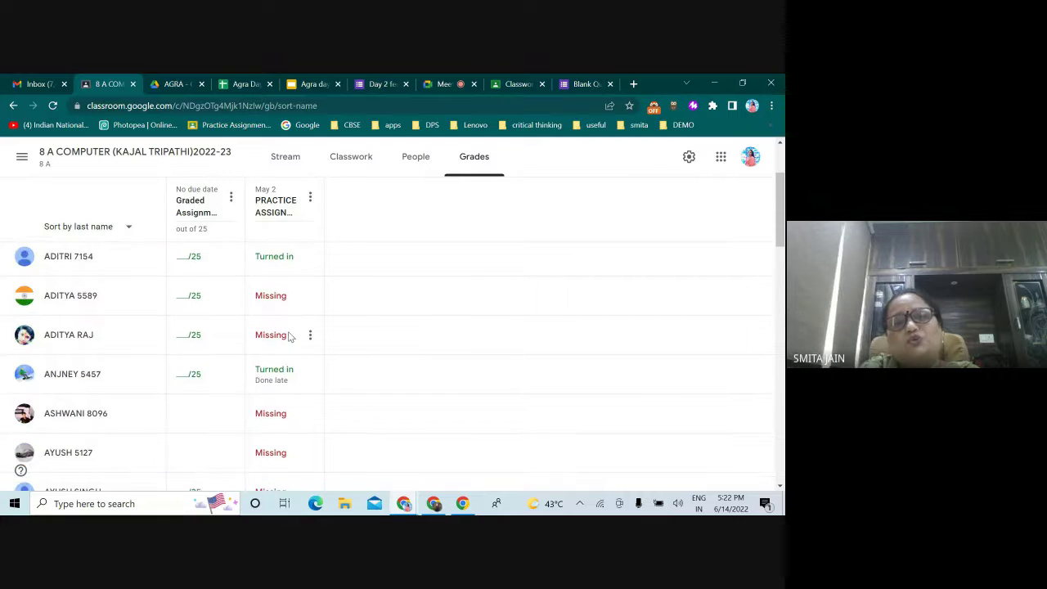
{"action": "scroll", "coordinate": [288, 339], "scroll_direction": "down", "scroll_amount": 1}
{"action": "scroll", "coordinate": [282, 360], "scroll_direction": "down", "scroll_amount": 3}
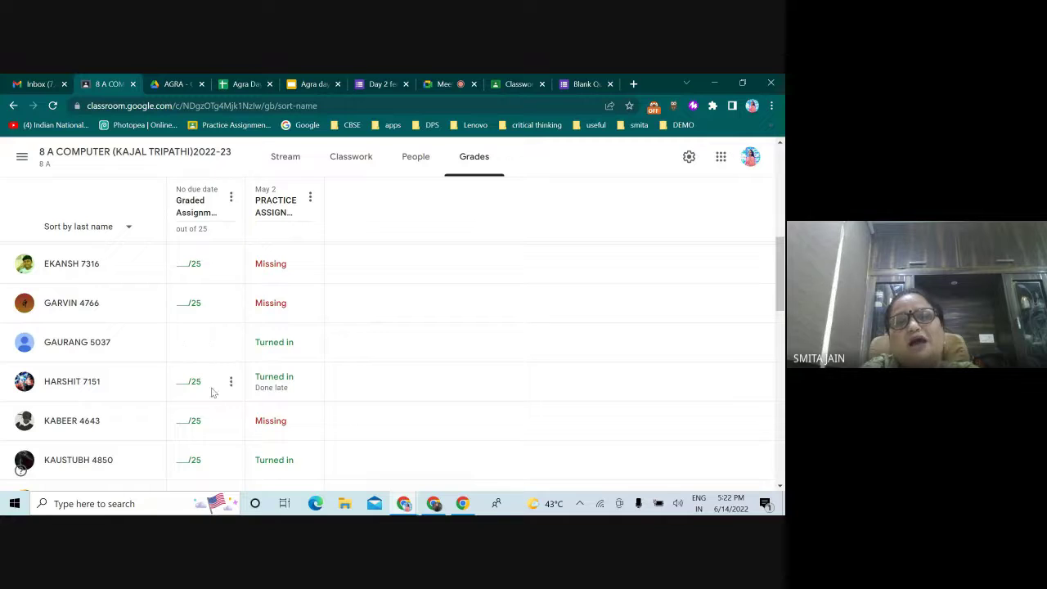
{"action": "scroll", "coordinate": [281, 389], "scroll_direction": "down", "scroll_amount": 3}
{"action": "scroll", "coordinate": [276, 396], "scroll_direction": "down", "scroll_amount": 3}
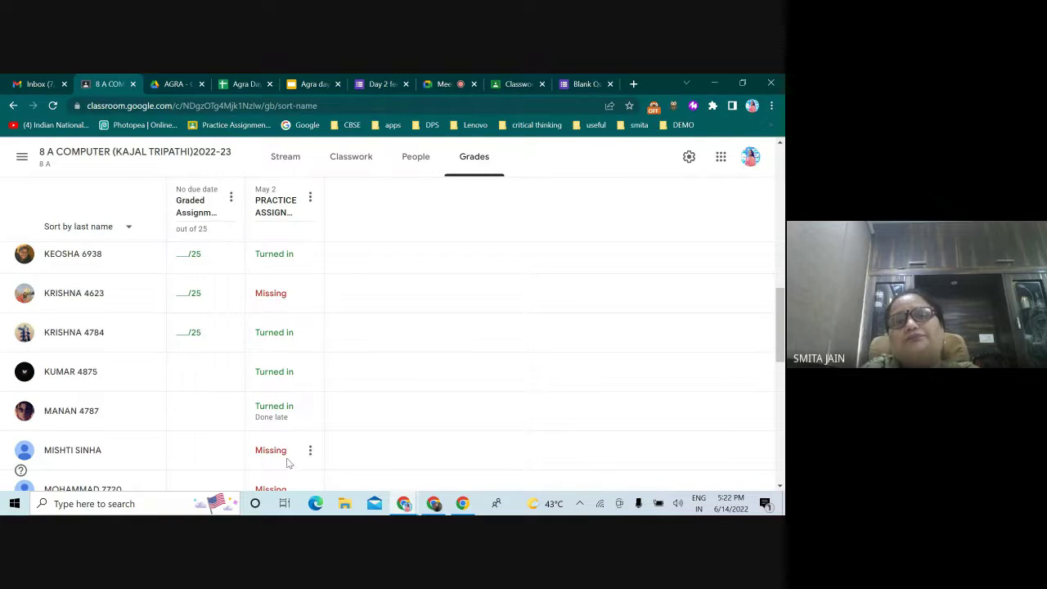
{"action": "scroll", "coordinate": [292, 458], "scroll_direction": "up", "scroll_amount": 10}
{"action": "scroll", "coordinate": [274, 425], "scroll_direction": "up", "scroll_amount": 1}
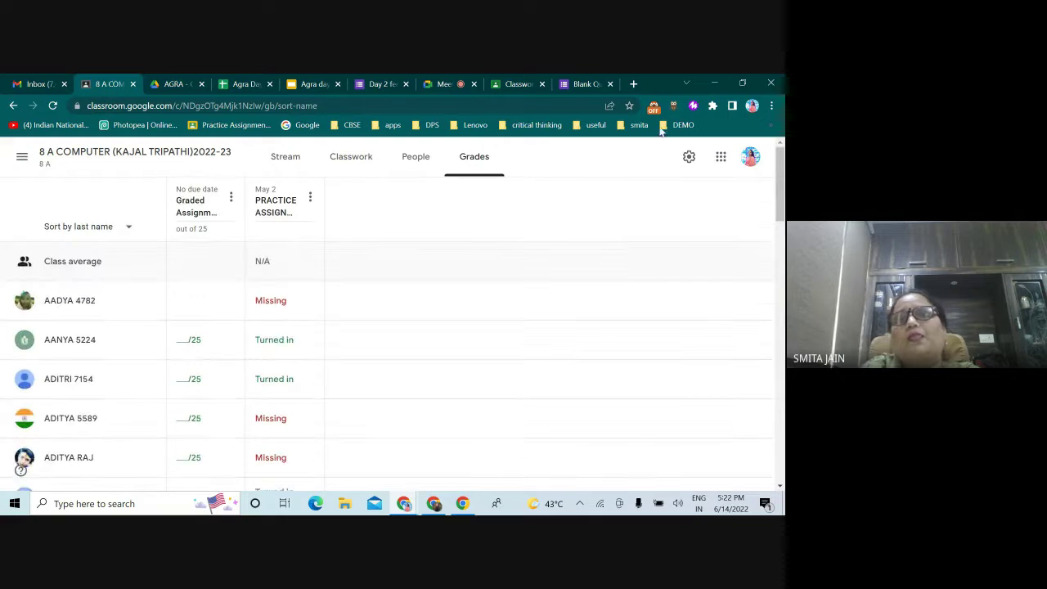
View the 8 A COMPUTER class settings without changing them and open the class's Classwork page.
{"action": "left_click", "coordinate": [687, 158]}
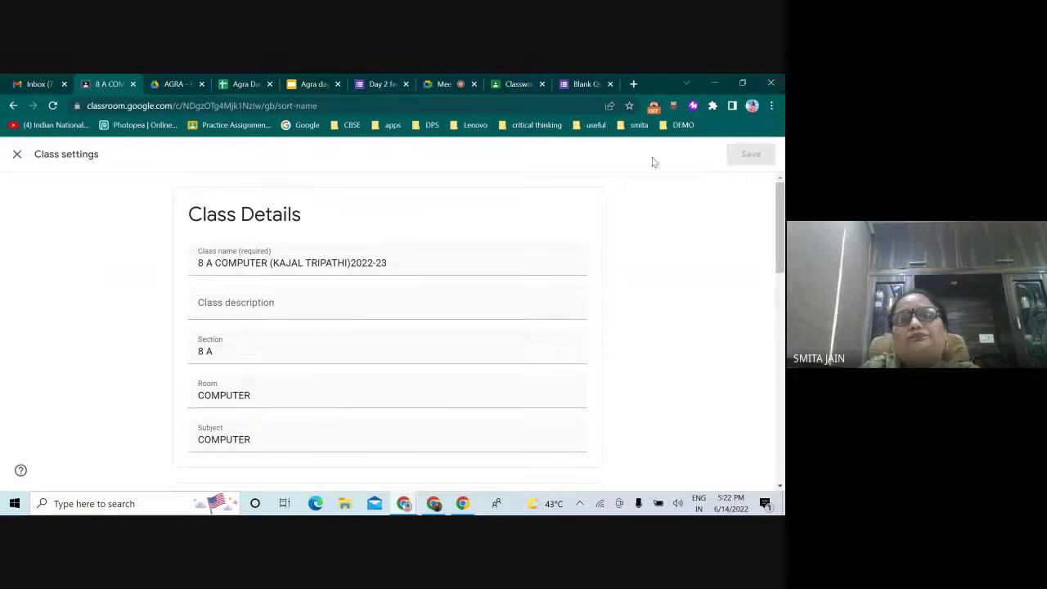
{"action": "left_click", "coordinate": [16, 155]}
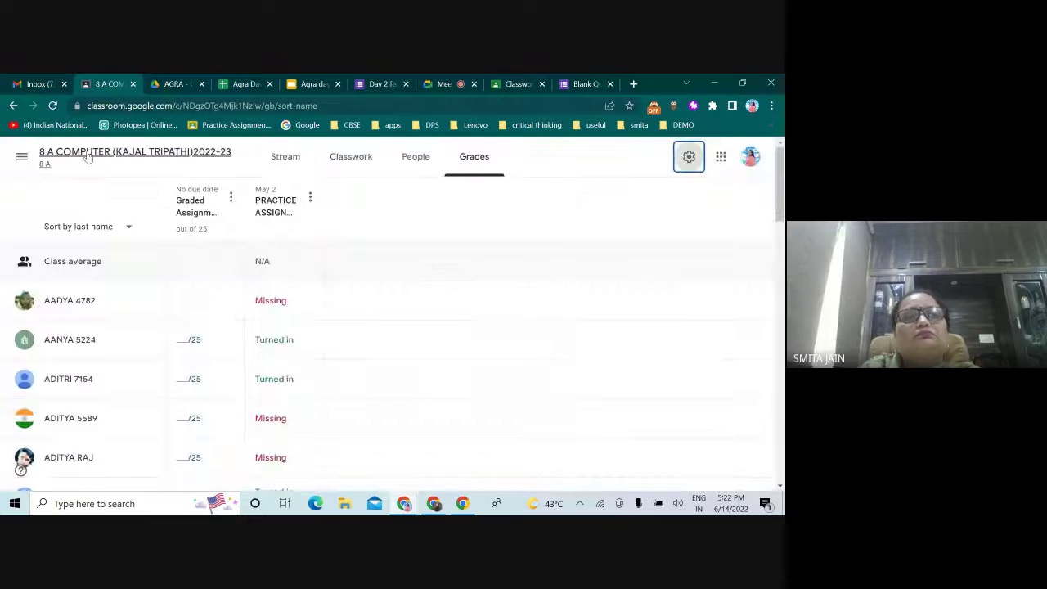
{"action": "left_click", "coordinate": [22, 156]}
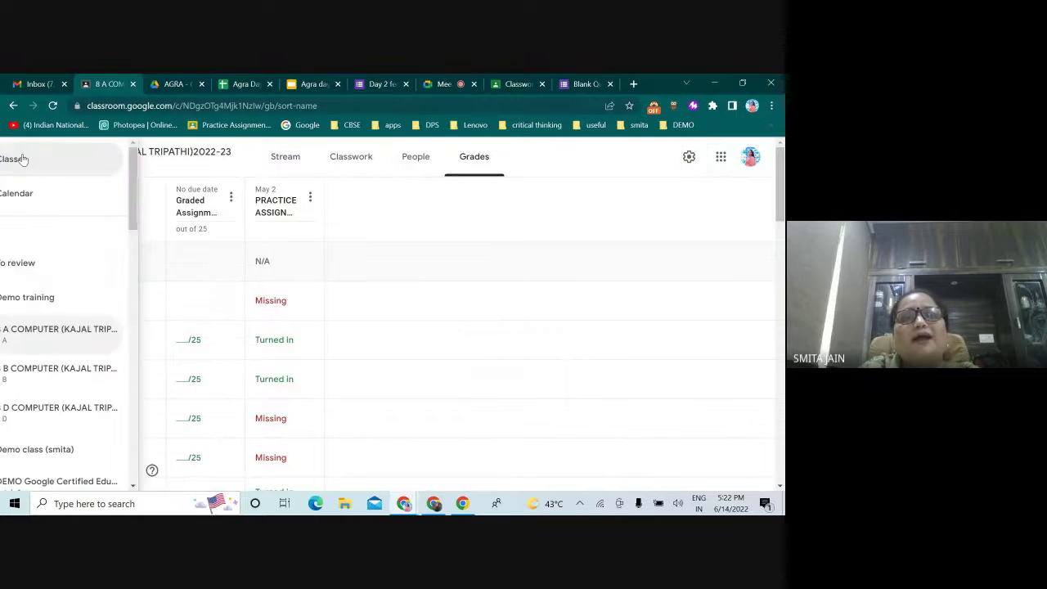
{"action": "left_click", "coordinate": [73, 332]}
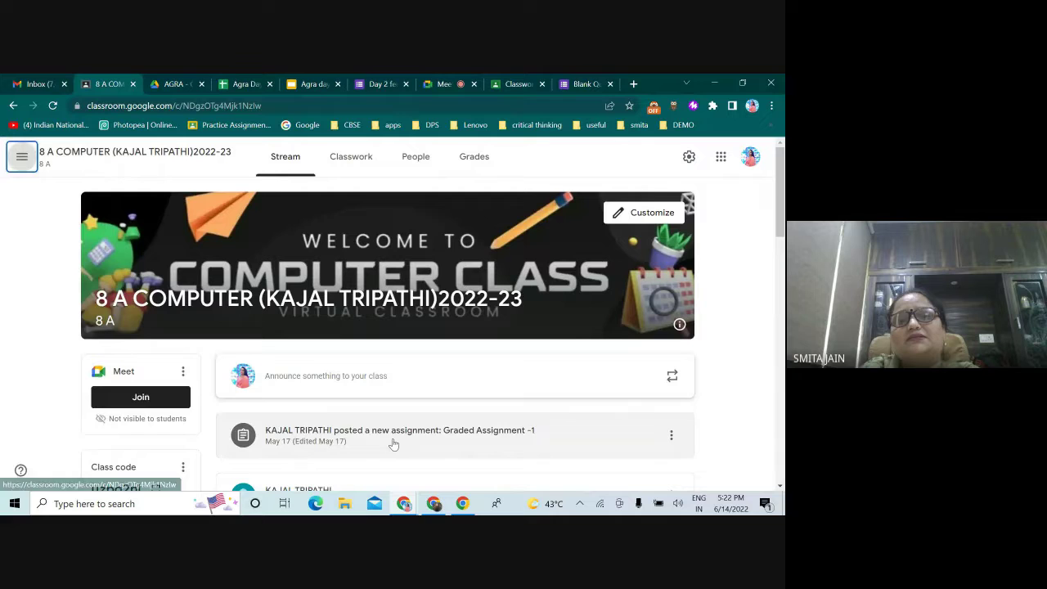
{"action": "left_click", "coordinate": [351, 156]}
Switch to the Classwork page of the 6 B COMPUTER class.
{"action": "left_click", "coordinate": [20, 157]}
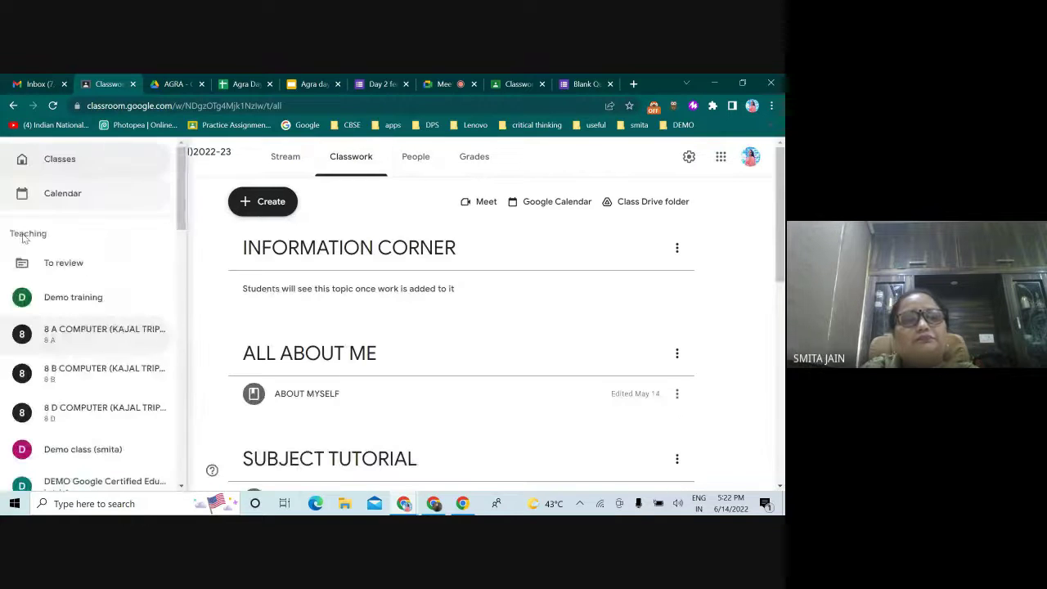
{"action": "left_click", "coordinate": [85, 400]}
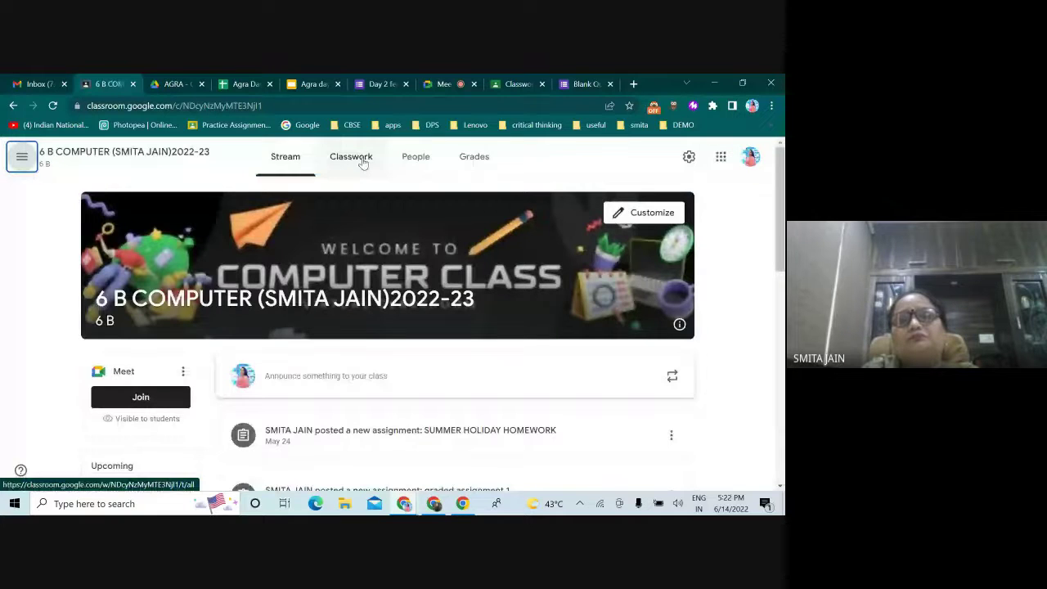
{"action": "left_click", "coordinate": [352, 157]}
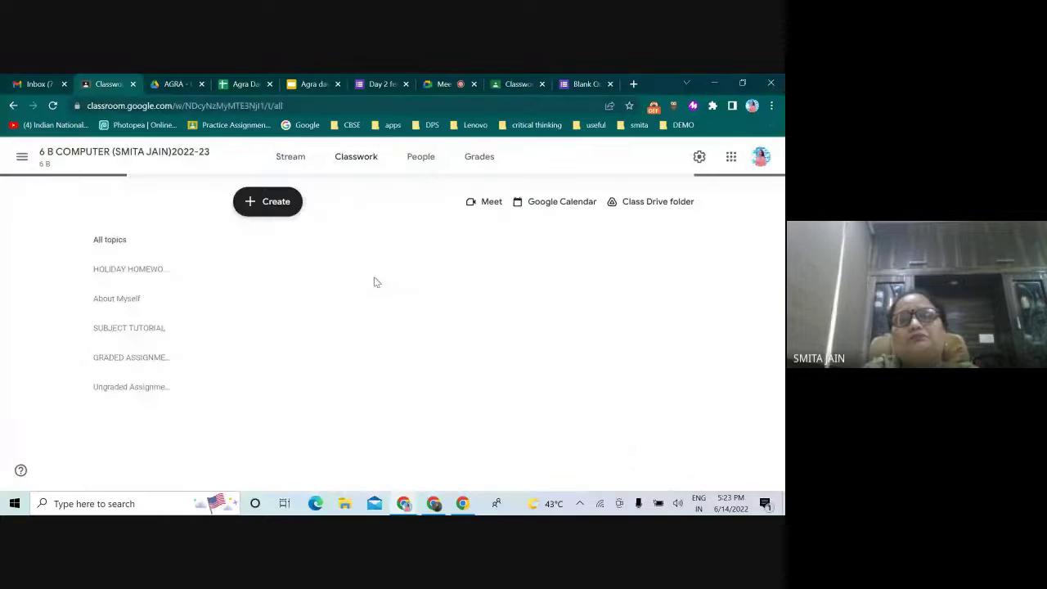
Open the turned-in student work of the Conditional Formatting (Pixel Art) assignment under Ungraded Assignment.
{"action": "scroll", "coordinate": [317, 416], "scroll_direction": "down", "scroll_amount": 6}
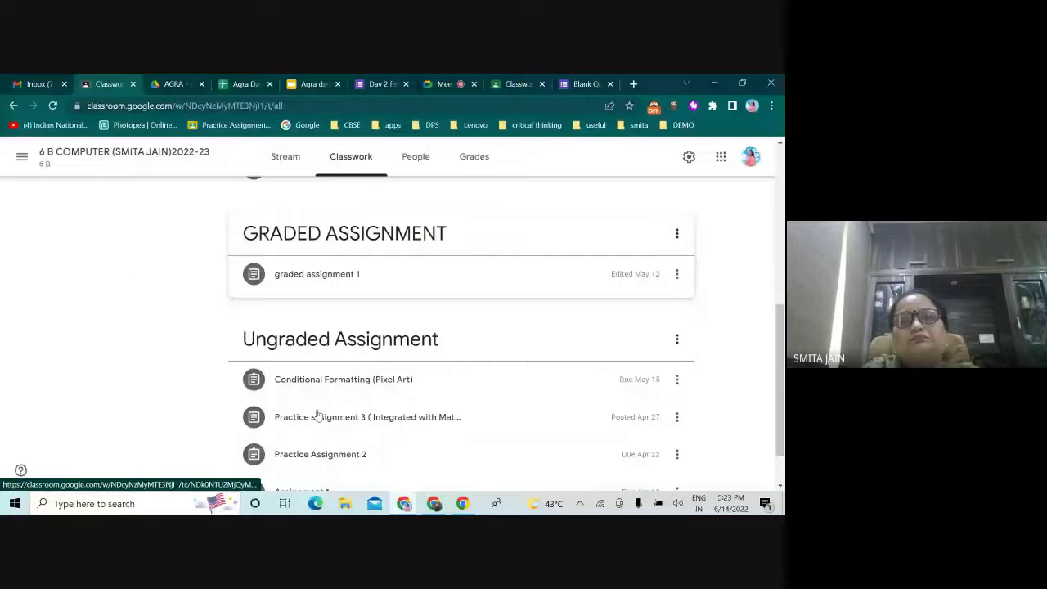
{"action": "left_click", "coordinate": [432, 381]}
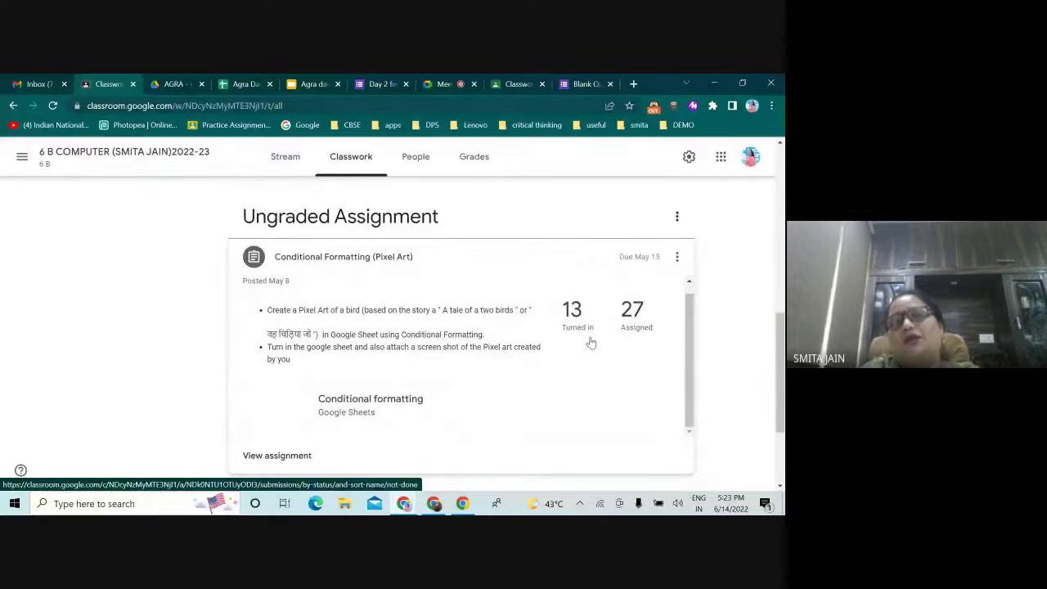
{"action": "left_click", "coordinate": [591, 343]}
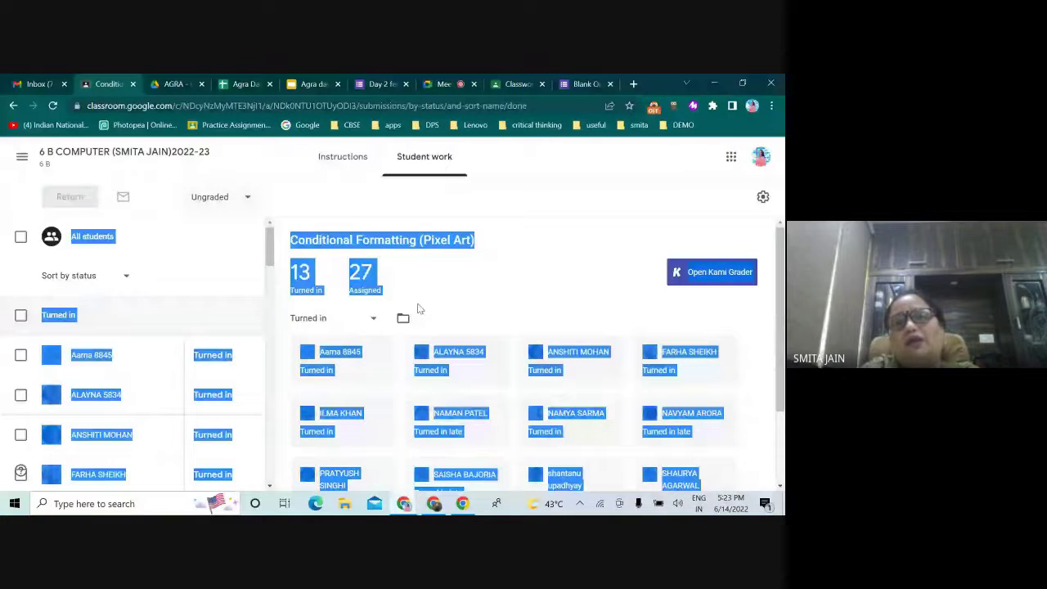
{"action": "left_click", "coordinate": [175, 373]}
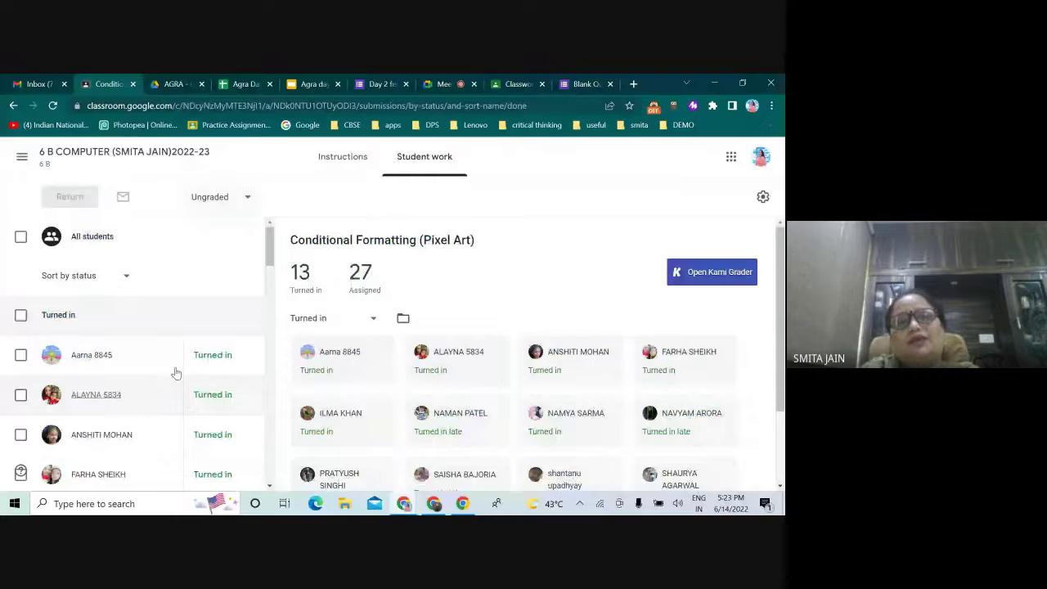
Open the first student's turned-in pixel art spreadsheet for grading and go to its private comment field.
{"action": "left_click", "coordinate": [339, 353]}
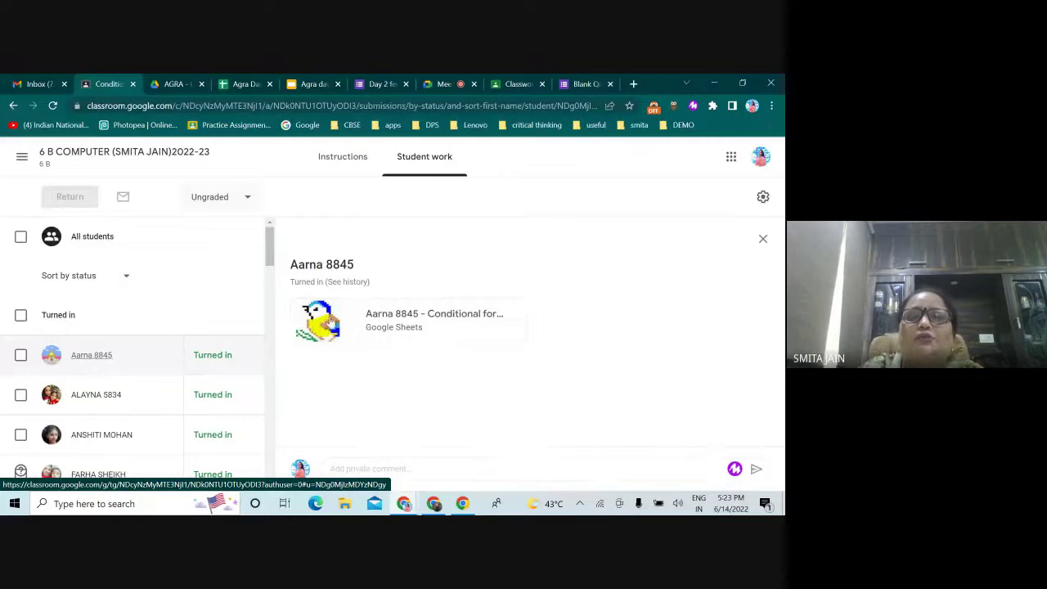
{"action": "left_click", "coordinate": [330, 319]}
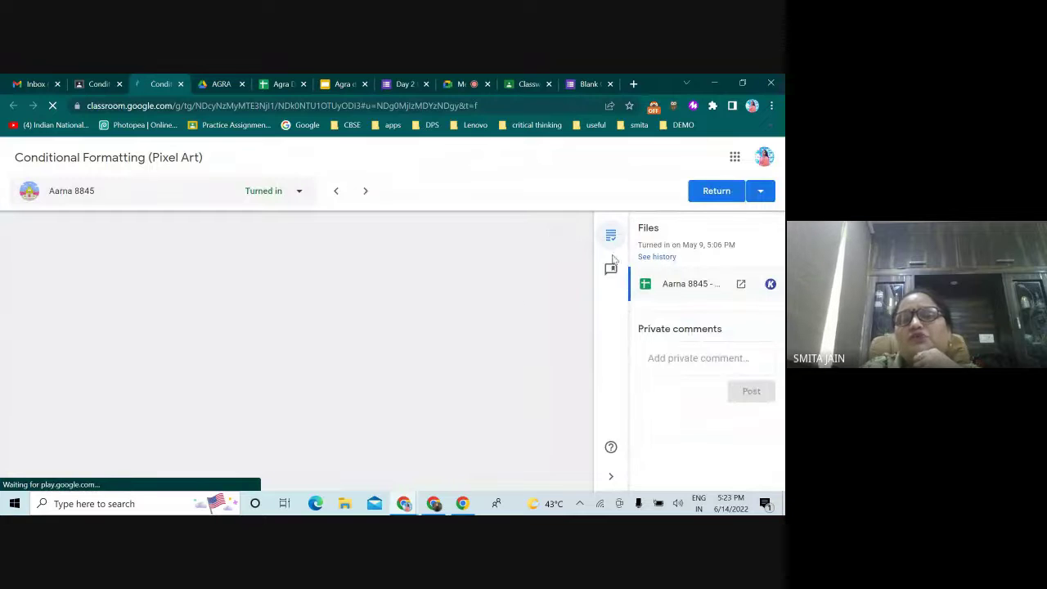
{"action": "scroll", "coordinate": [517, 295], "scroll_direction": "down", "scroll_amount": 2}
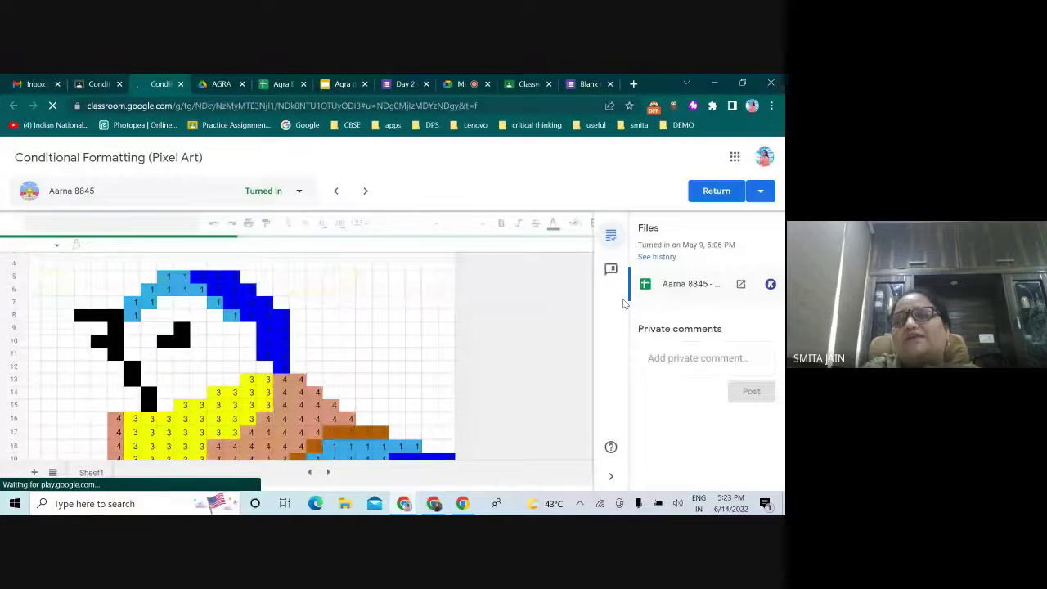
{"action": "left_click", "coordinate": [655, 358]}
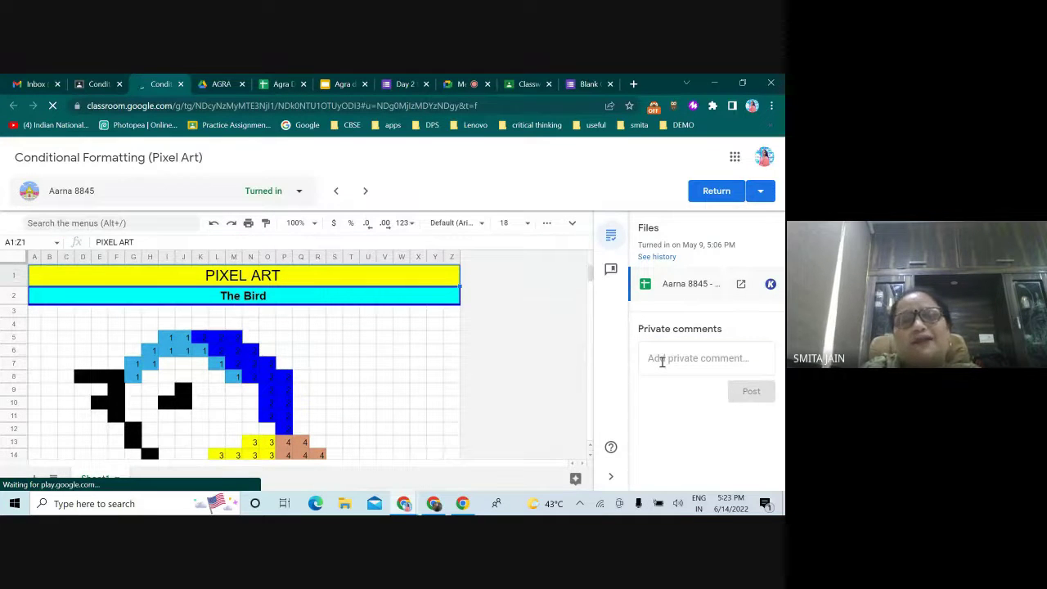
{"action": "left_click", "coordinate": [661, 354]}
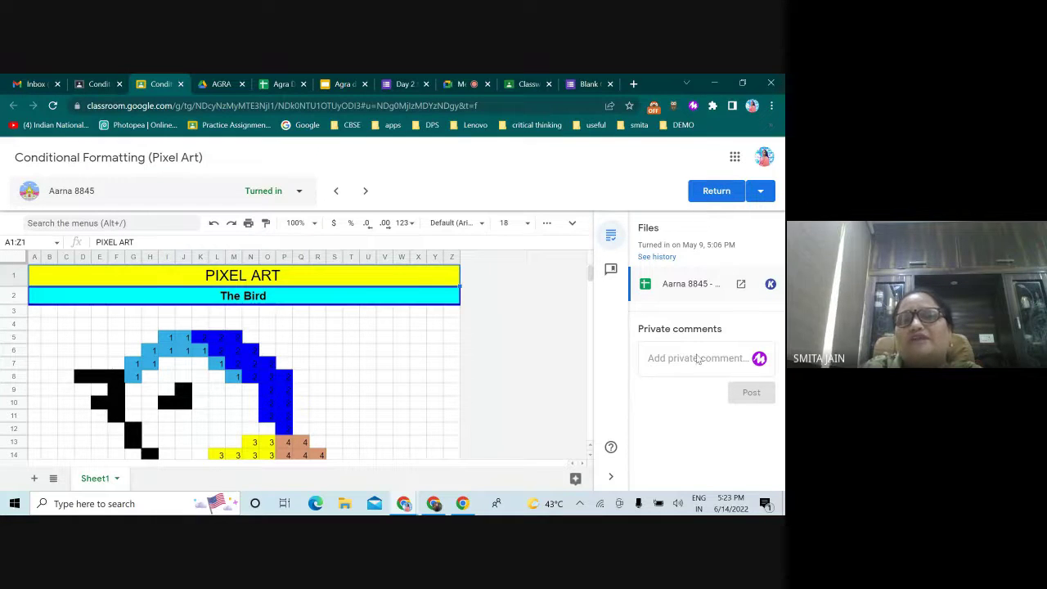
Show the Skill Checklist- Google Classroom slide in the presentation and return to the Google Meet call.
{"action": "left_click", "coordinate": [519, 83]}
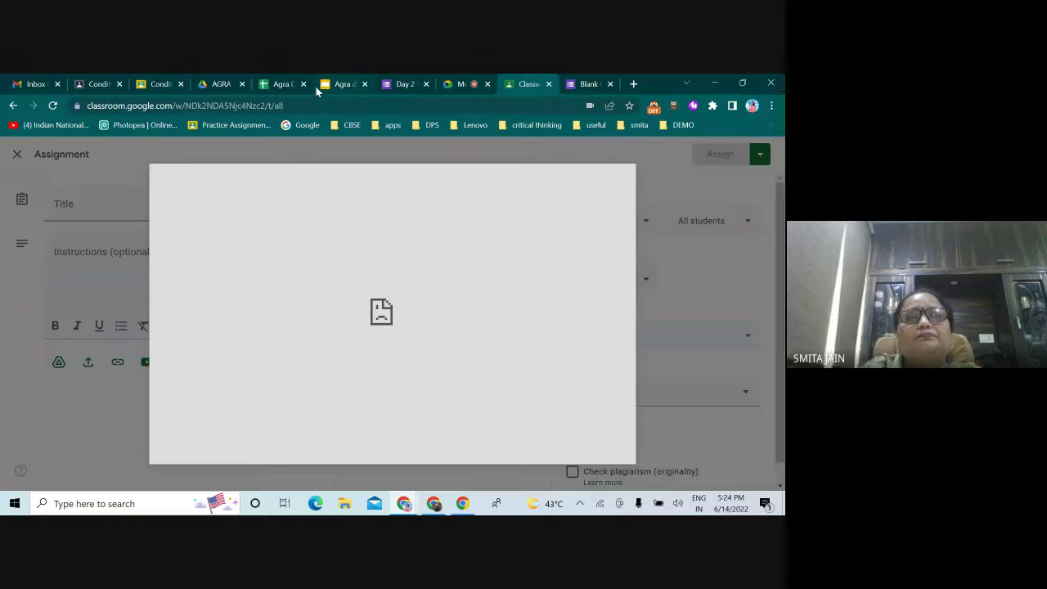
{"action": "left_click", "coordinate": [463, 83]}
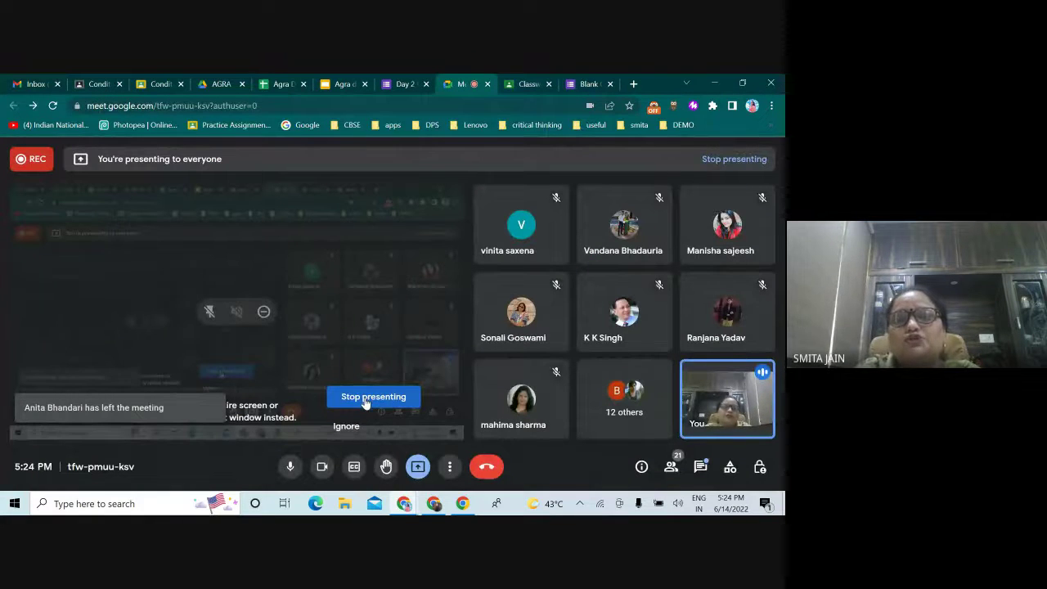
{"action": "left_click", "coordinate": [342, 85]}
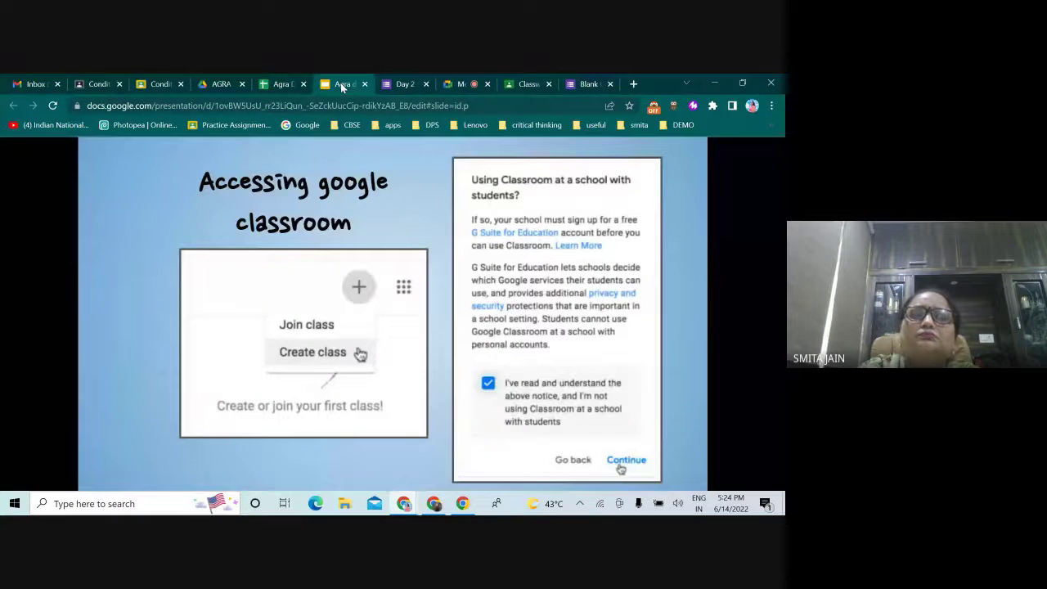
{"action": "left_click", "coordinate": [356, 174]}
{"action": "key", "text": "Right"}
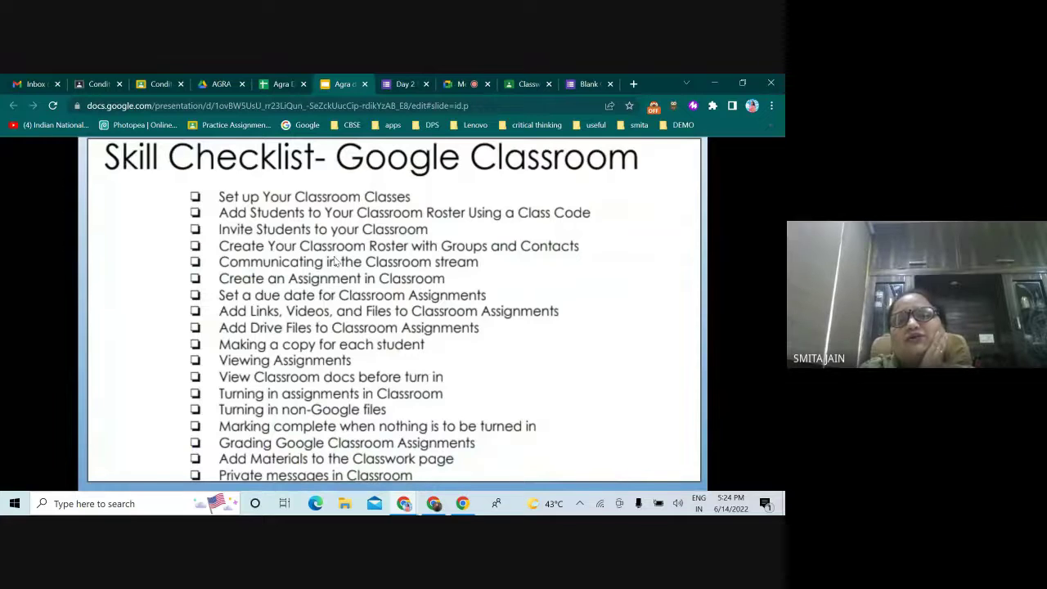
{"action": "left_click", "coordinate": [460, 84]}
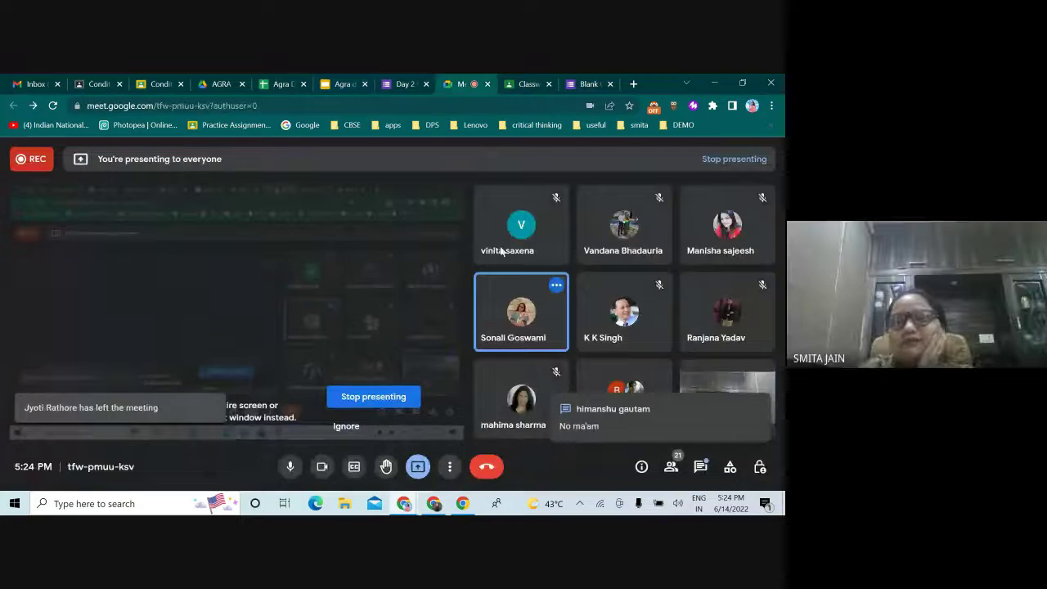
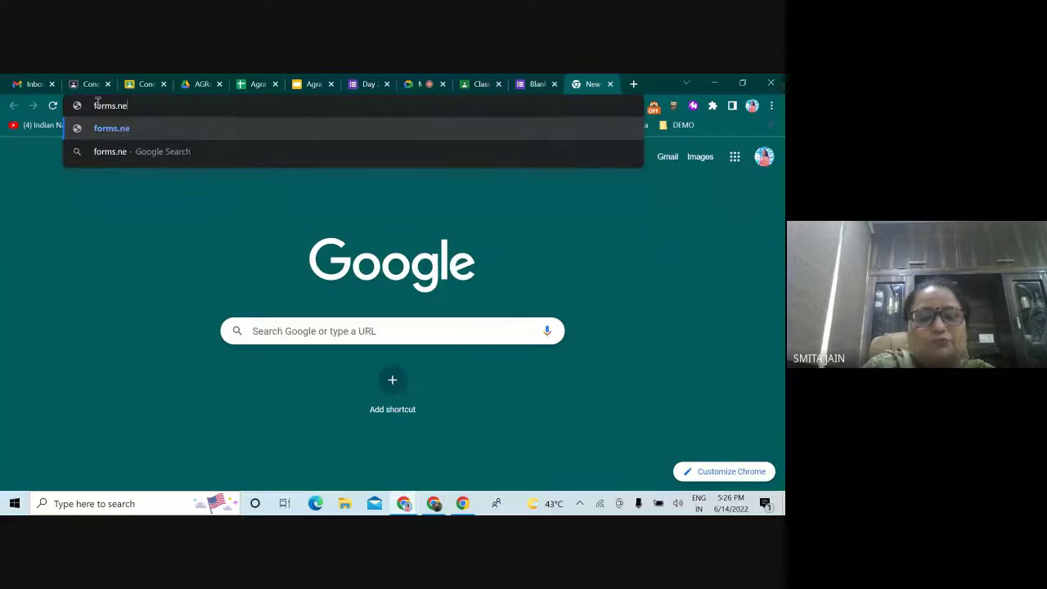
Create a new untitled Google Form through the forms.new web address and select the form's address.
{"action": "key", "text": "Return"}
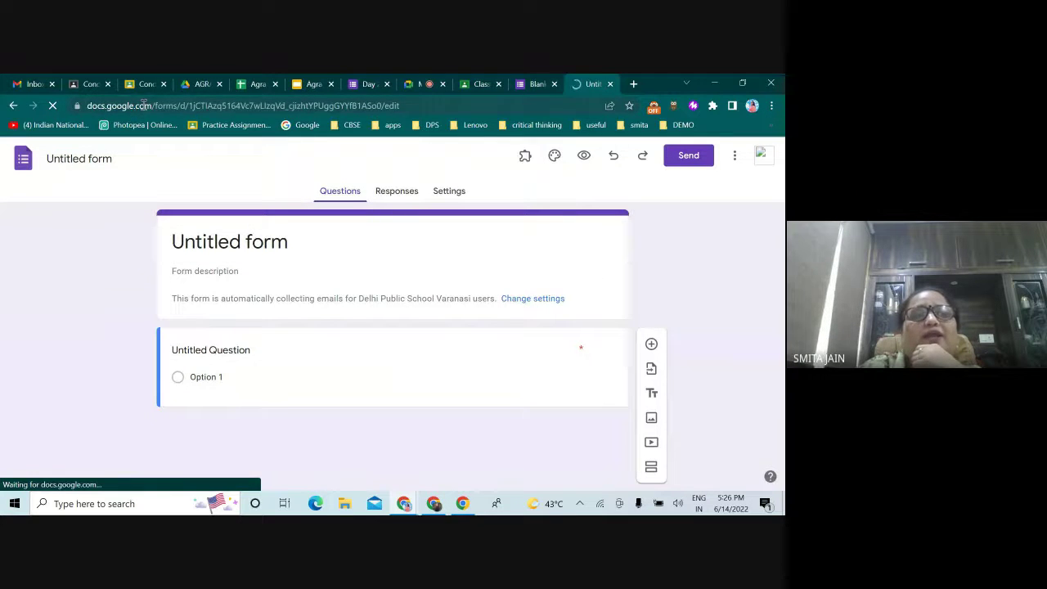
{"action": "left_click", "coordinate": [425, 102]}
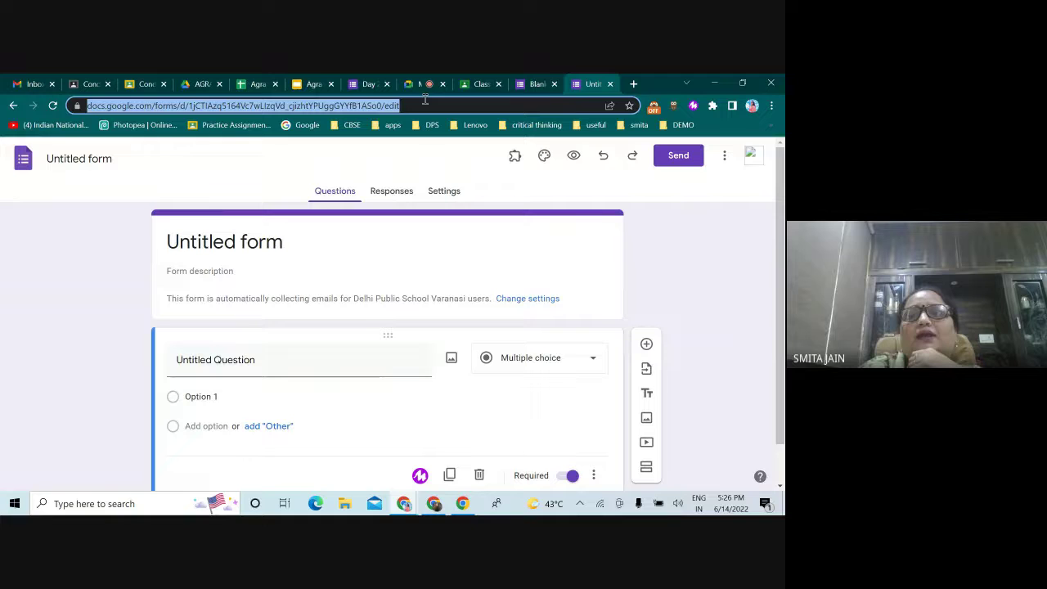
Open the Google Forms home page at forms.google.com in a new browser tab.
{"action": "left_click", "coordinate": [633, 84]}
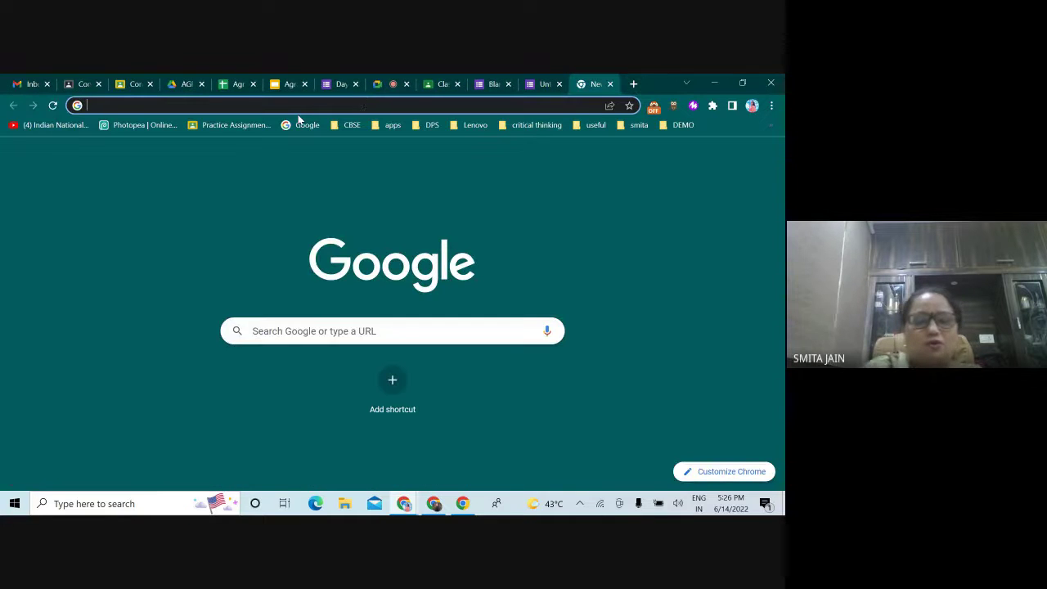
{"action": "type", "text": "for"}
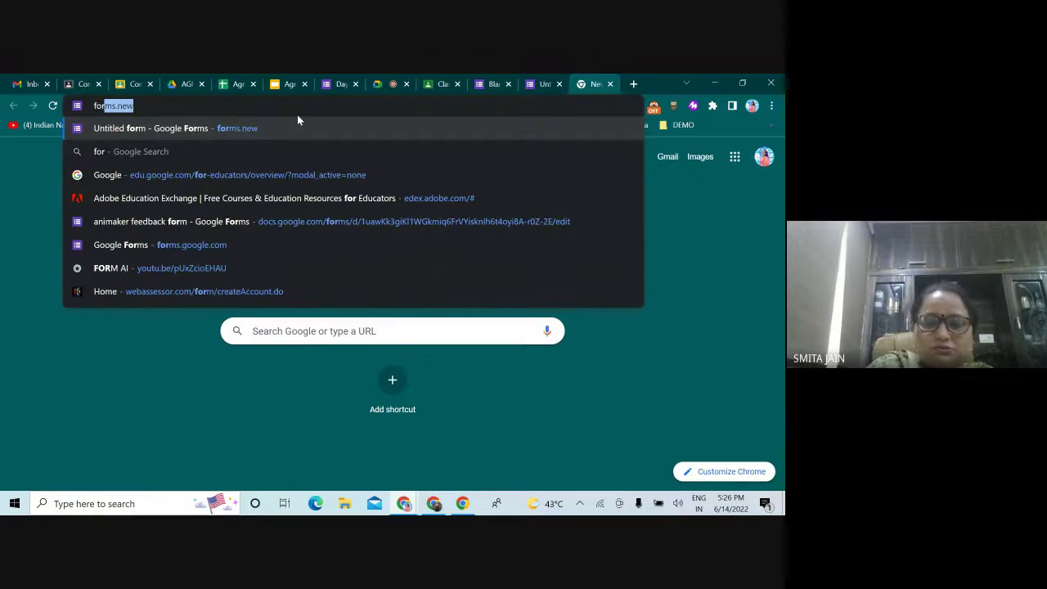
{"action": "type", "text": "ms."}
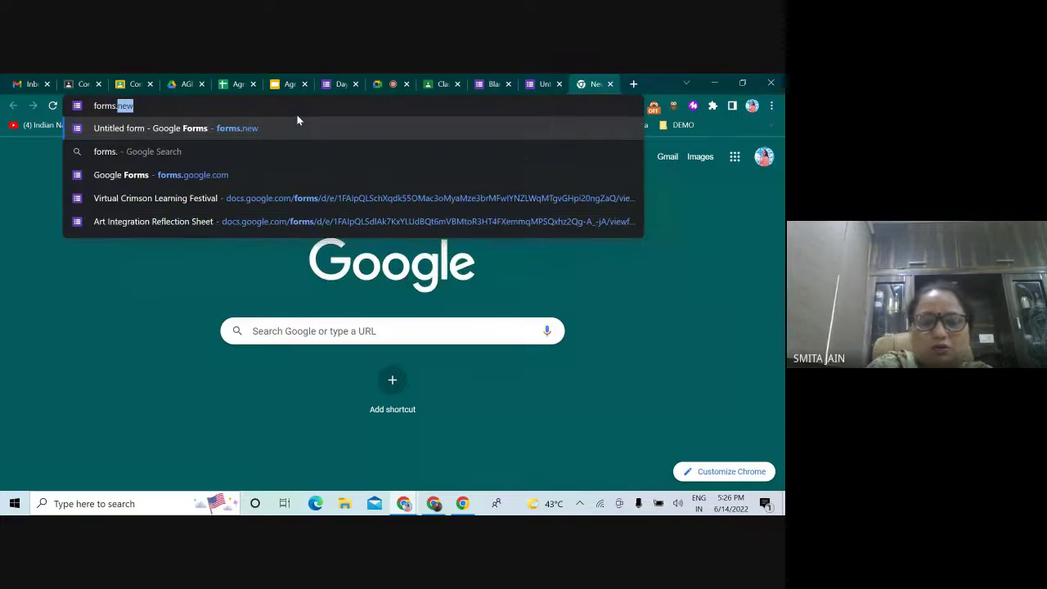
{"action": "type", "text": "googl"}
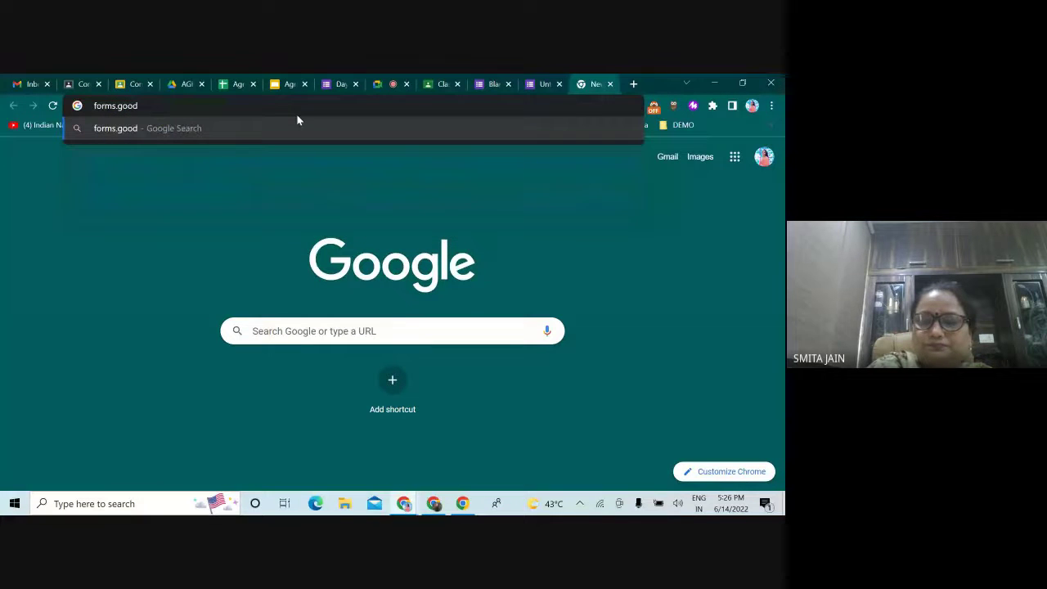
{"action": "type", "text": "e"}
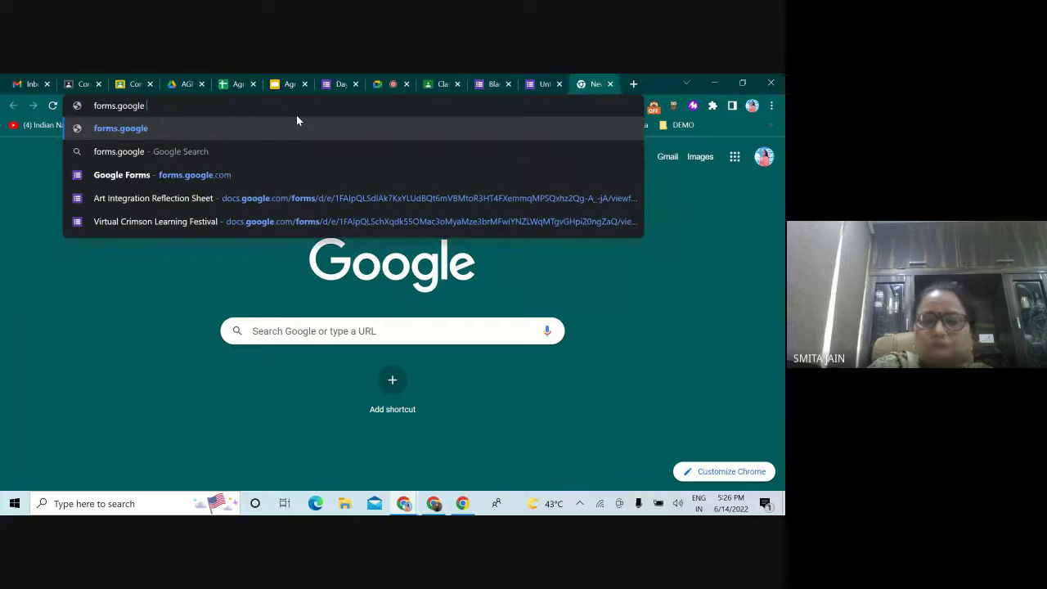
{"action": "left_click", "coordinate": [138, 175]}
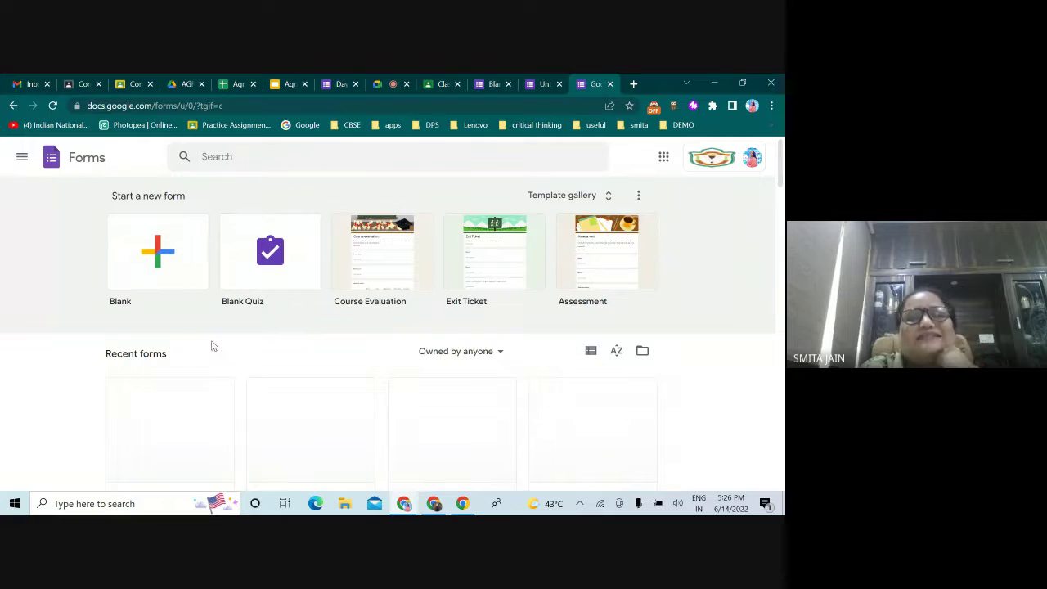
Browse the recent forms and the Education and Personal templates in the template gallery, and return to the Forms home page.
{"action": "left_click", "coordinate": [139, 260]}
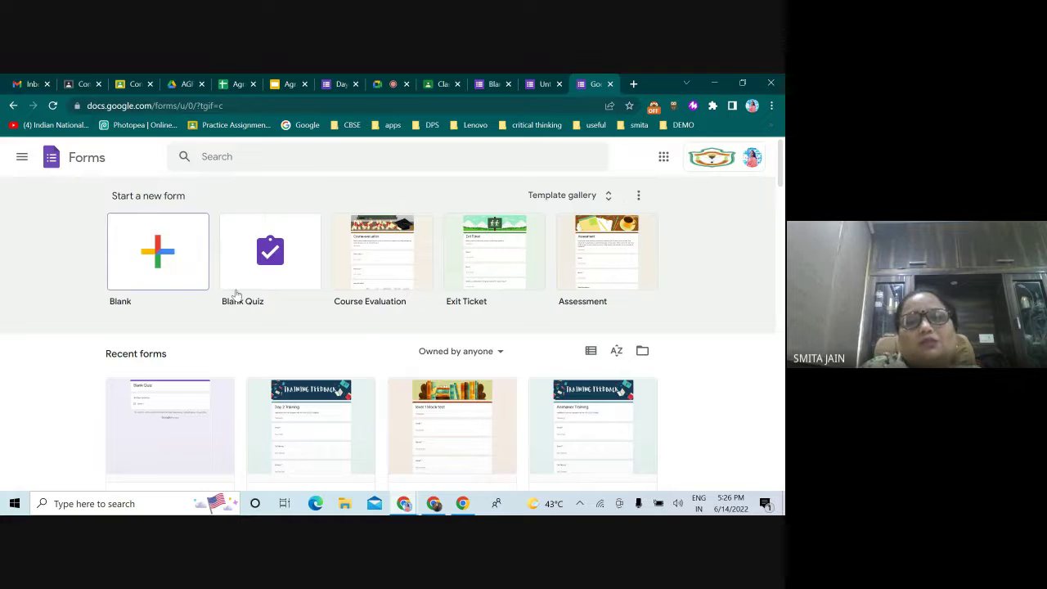
{"action": "scroll", "coordinate": [388, 319], "scroll_direction": "down", "scroll_amount": 2}
{"action": "scroll", "coordinate": [388, 328], "scroll_direction": "down", "scroll_amount": 10}
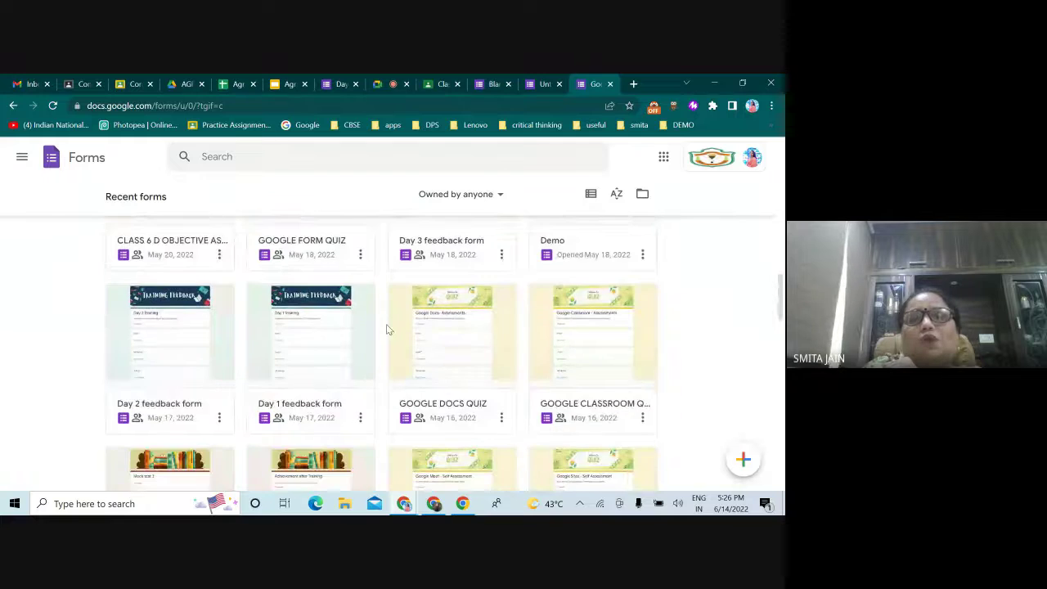
{"action": "scroll", "coordinate": [386, 324], "scroll_direction": "up", "scroll_amount": 15}
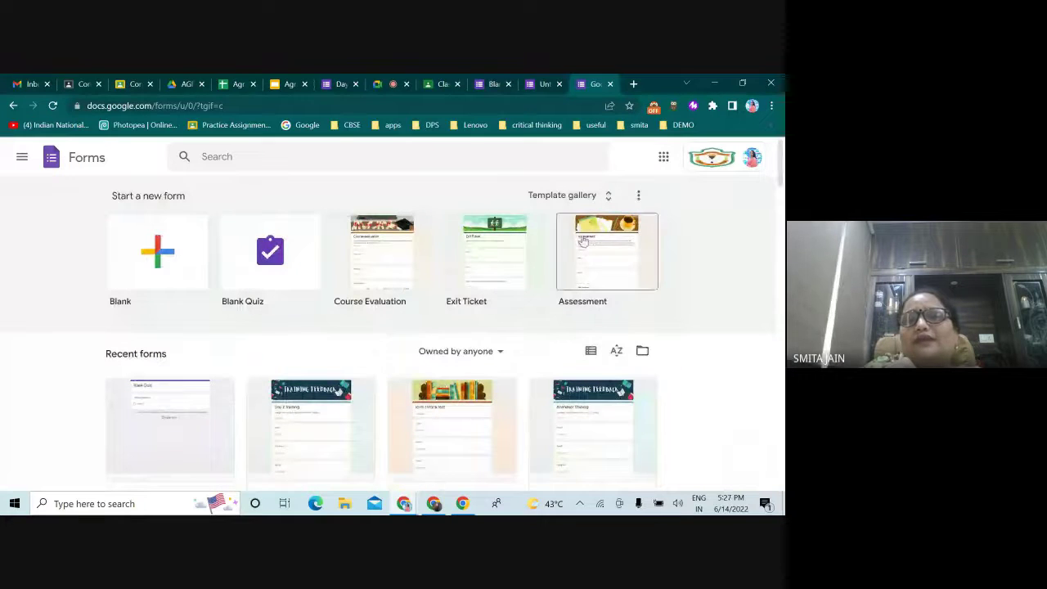
{"action": "left_click", "coordinate": [612, 198]}
{"action": "scroll", "coordinate": [463, 293], "scroll_direction": "down", "scroll_amount": 4}
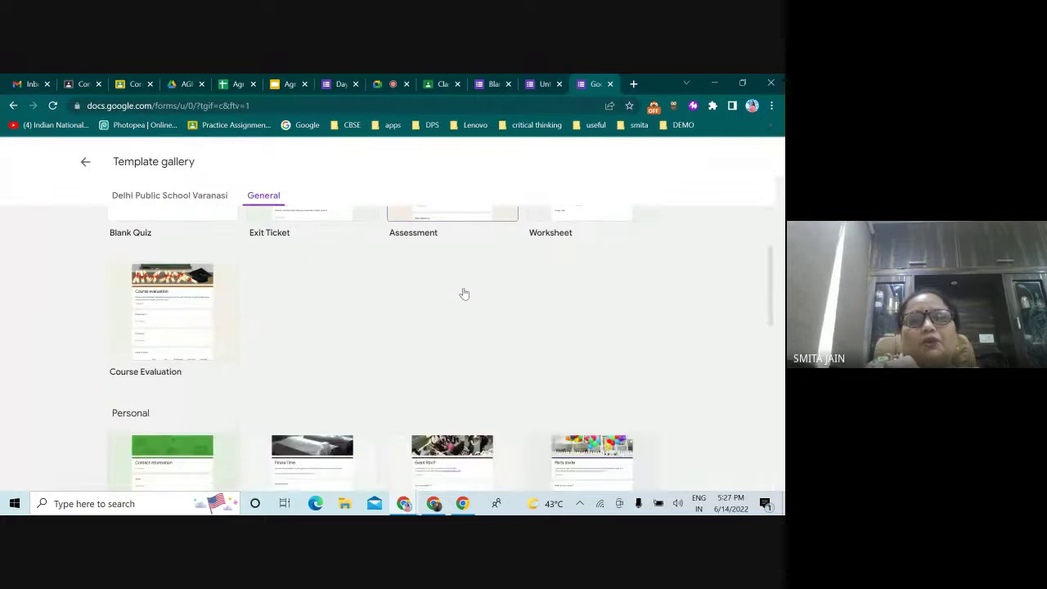
{"action": "scroll", "coordinate": [463, 292], "scroll_direction": "up", "scroll_amount": 4}
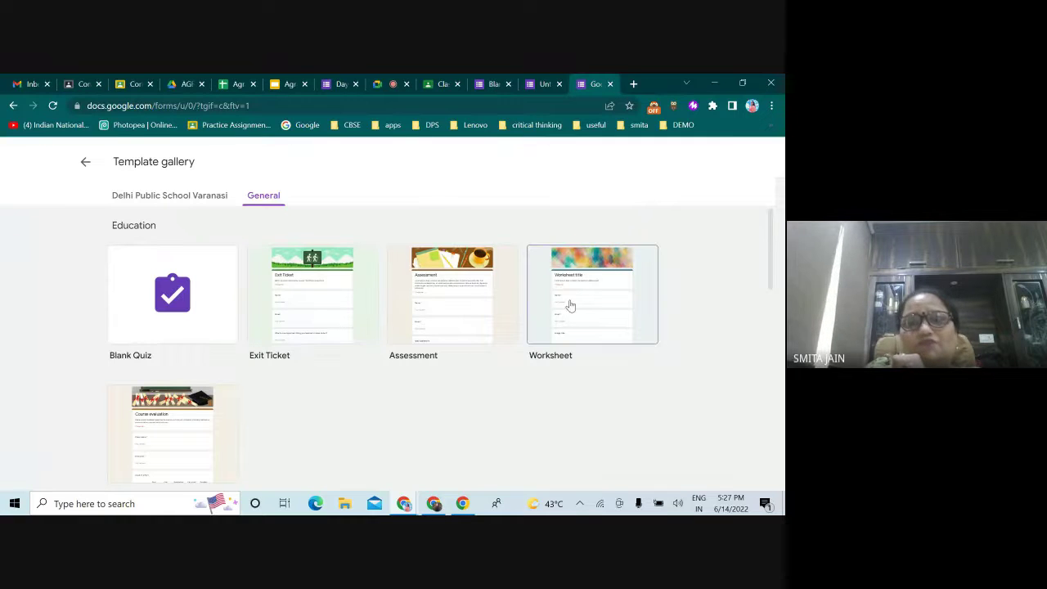
{"action": "scroll", "coordinate": [178, 406], "scroll_direction": "down", "scroll_amount": 4}
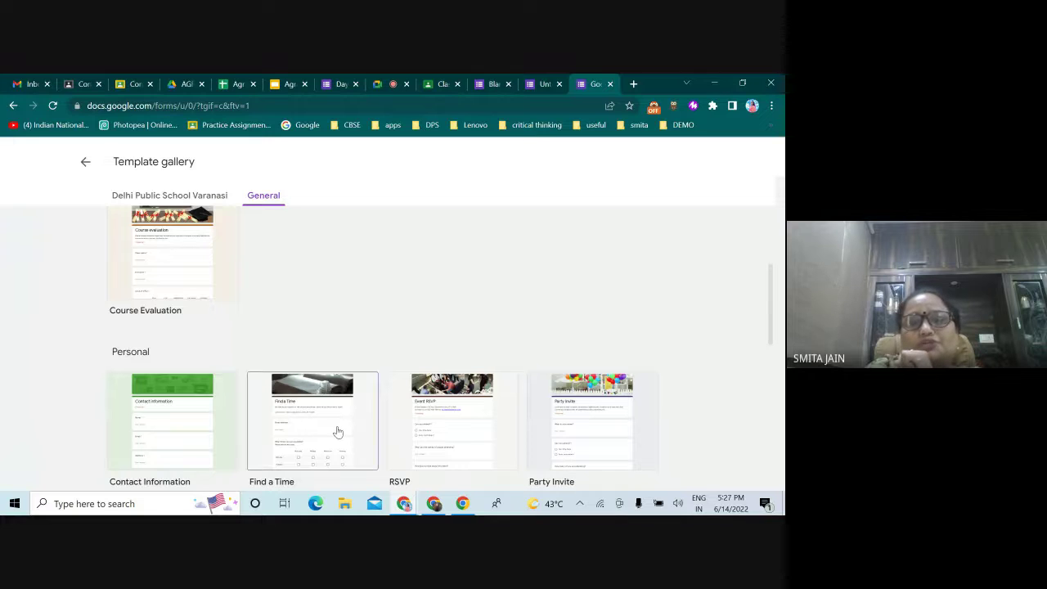
{"action": "scroll", "coordinate": [338, 432], "scroll_direction": "down", "scroll_amount": 3}
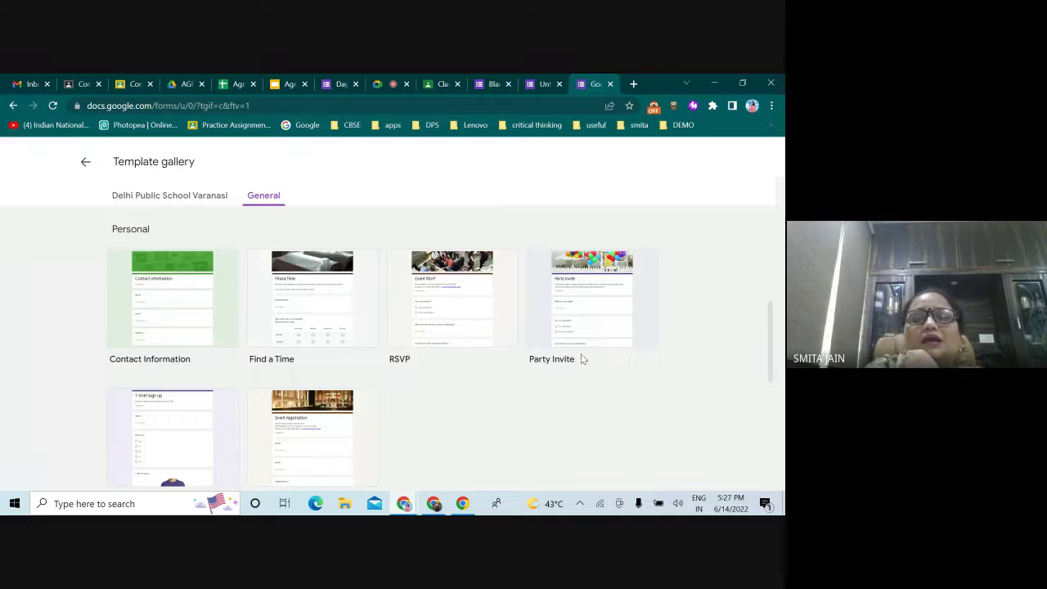
{"action": "scroll", "coordinate": [364, 391], "scroll_direction": "up", "scroll_amount": 3}
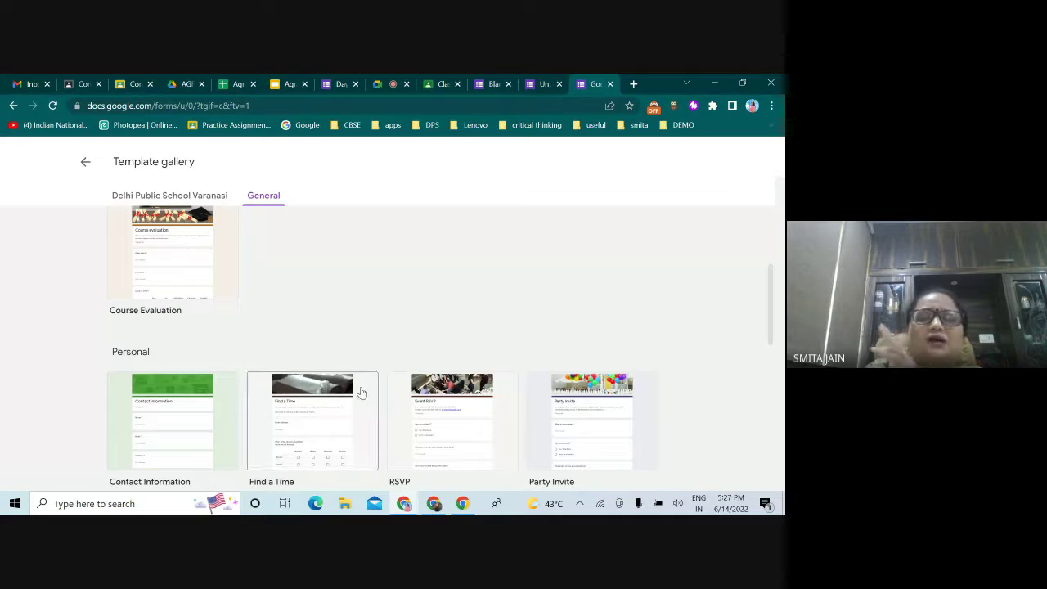
{"action": "scroll", "coordinate": [362, 392], "scroll_direction": "up", "scroll_amount": 3}
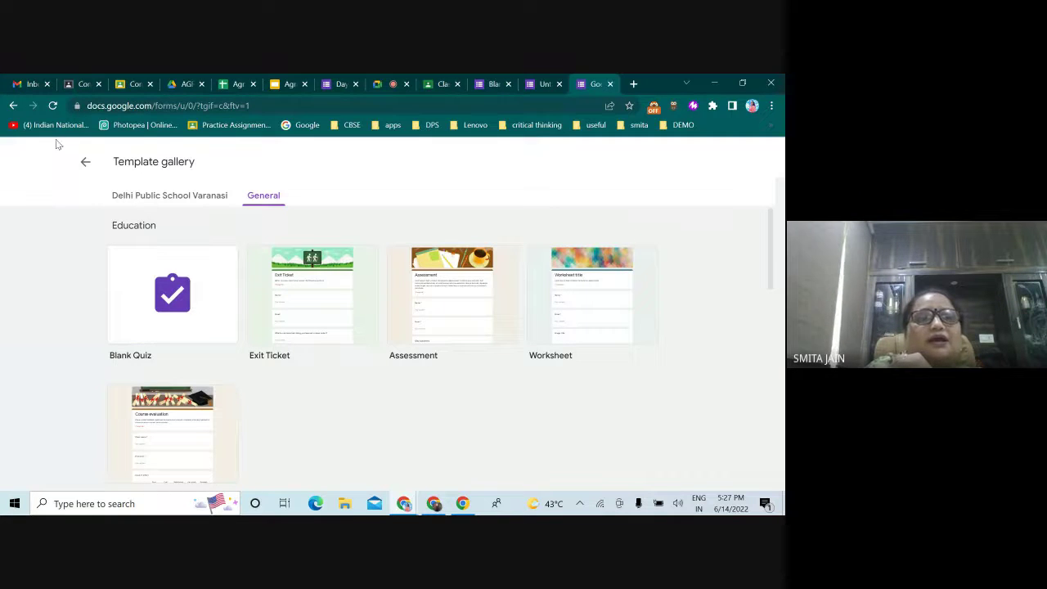
{"action": "left_click", "coordinate": [84, 163]}
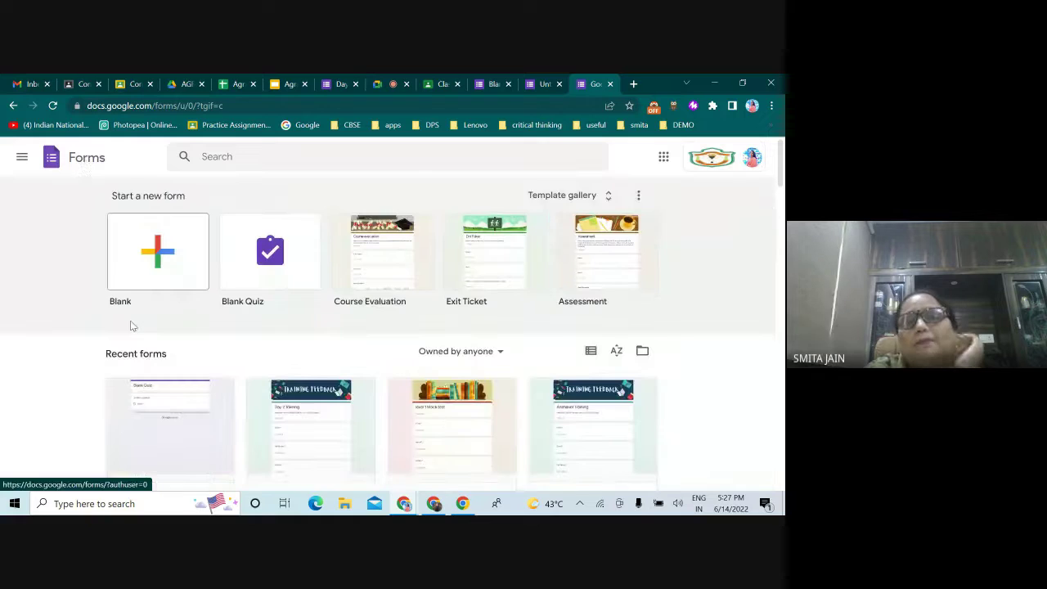
Create a blank form and title it "demo 2".
{"action": "left_click", "coordinate": [152, 271]}
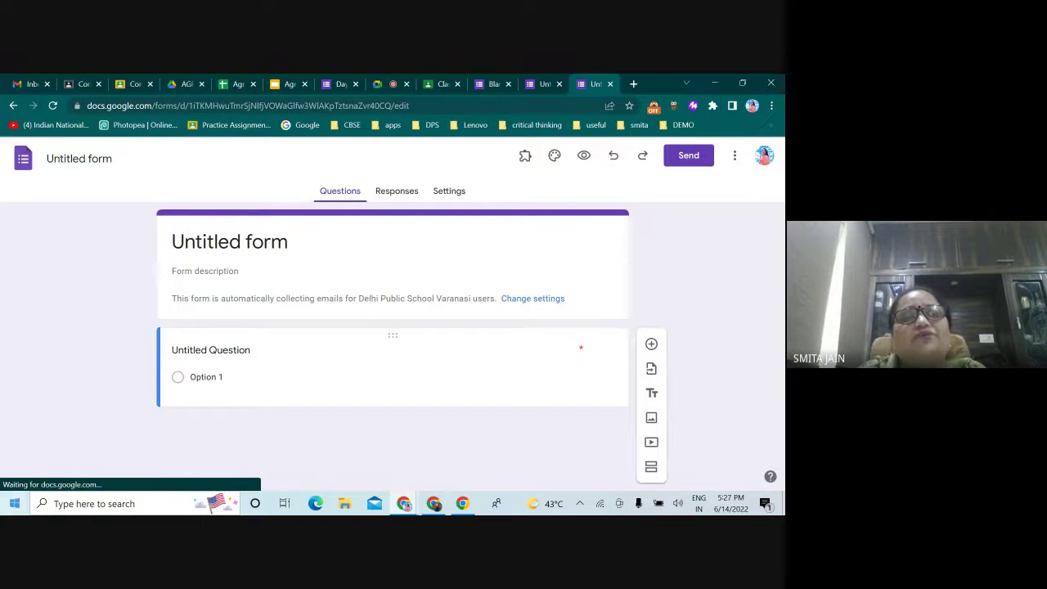
{"action": "left_click", "coordinate": [205, 241]}
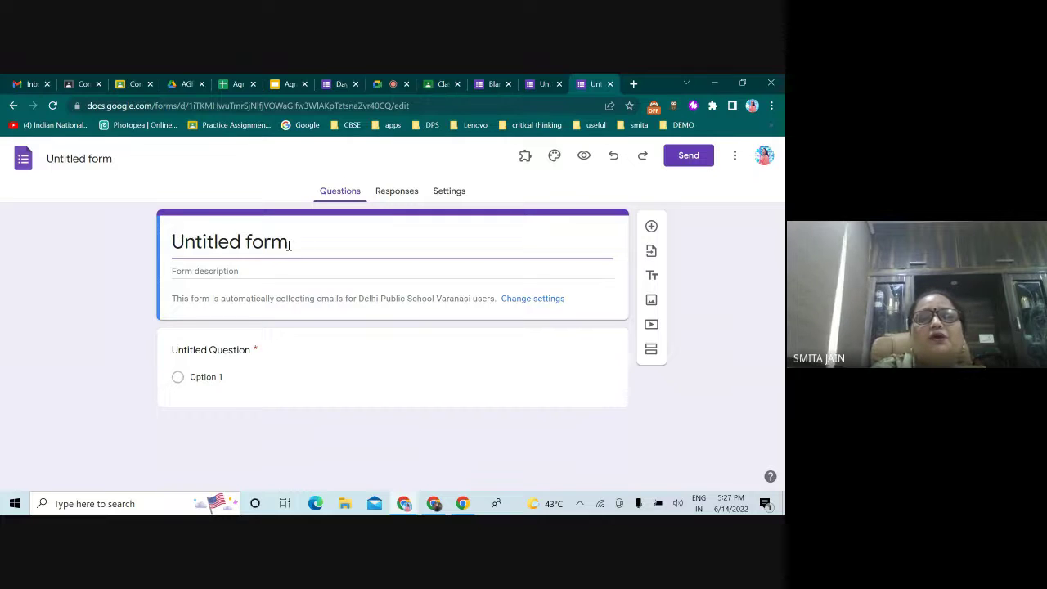
{"action": "left_click_drag", "start_coordinate": [290, 243], "coordinate": [144, 240]}
{"action": "type", "text": "demo"}
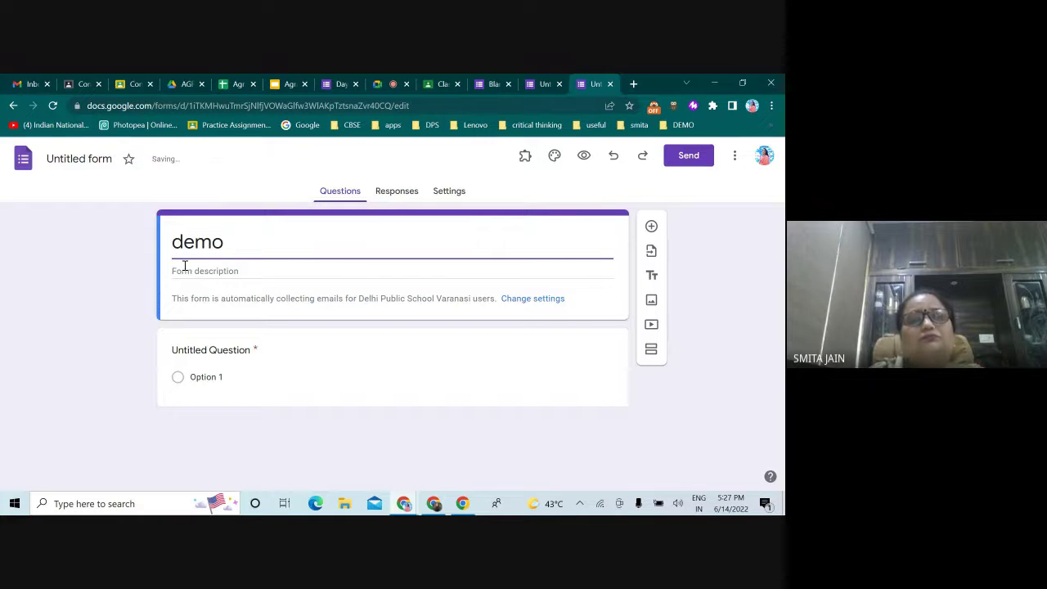
{"action": "type", "text": " 2"}
{"action": "left_click", "coordinate": [270, 375]}
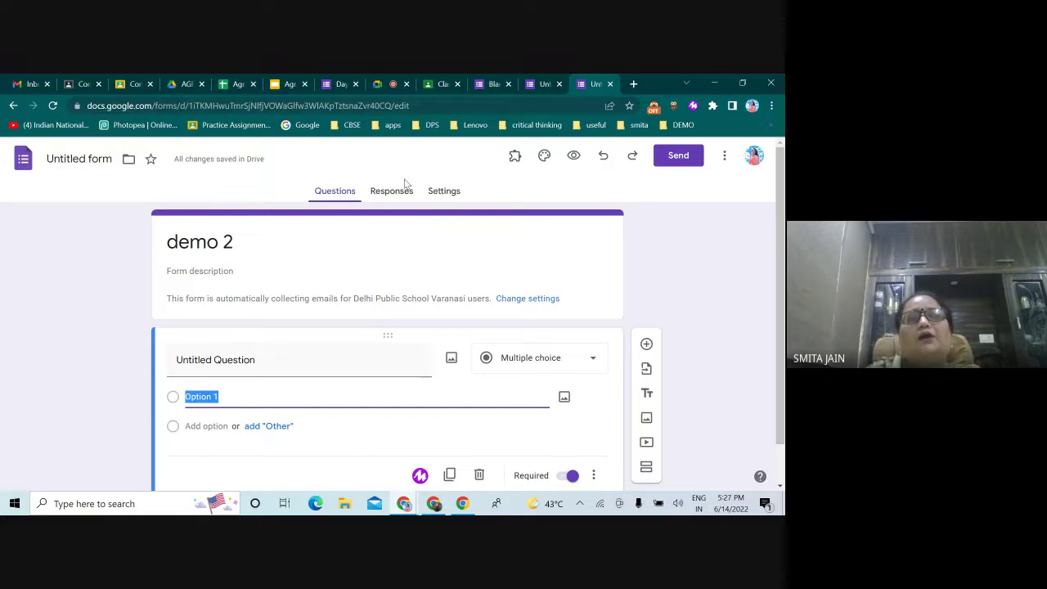
Enter "this is used for training purpose" as the description of the demo 2 form.
{"action": "left_click", "coordinate": [226, 271]}
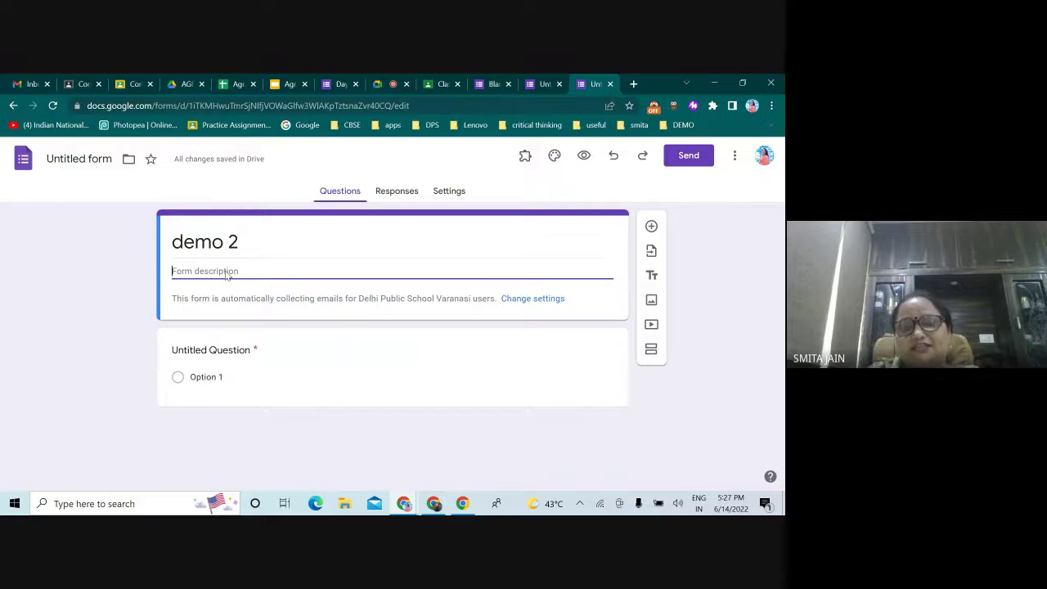
{"action": "type", "text": "thi"}
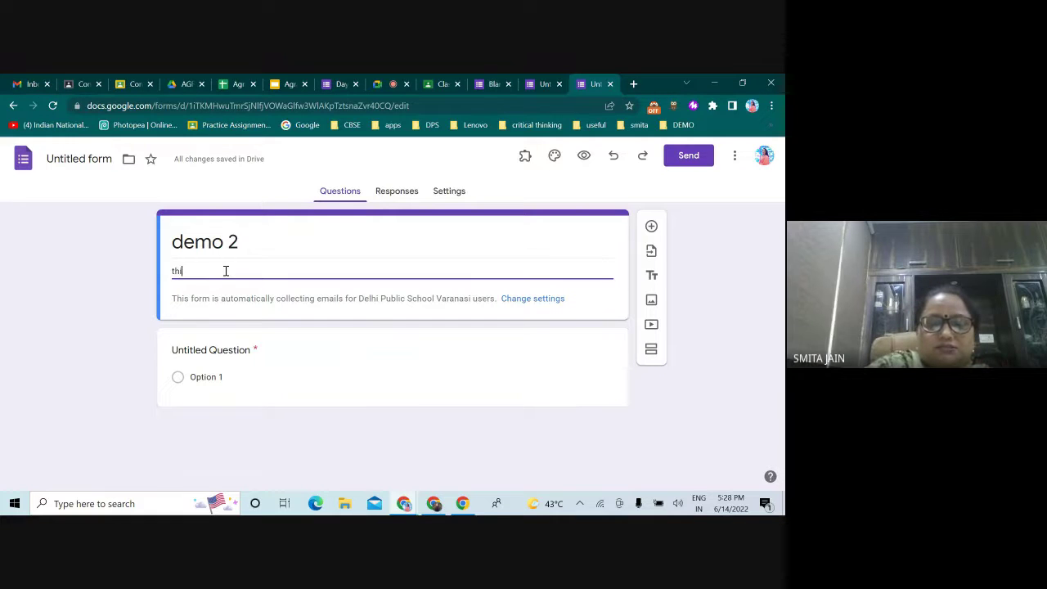
{"action": "type", "text": "s is used for training pu"}
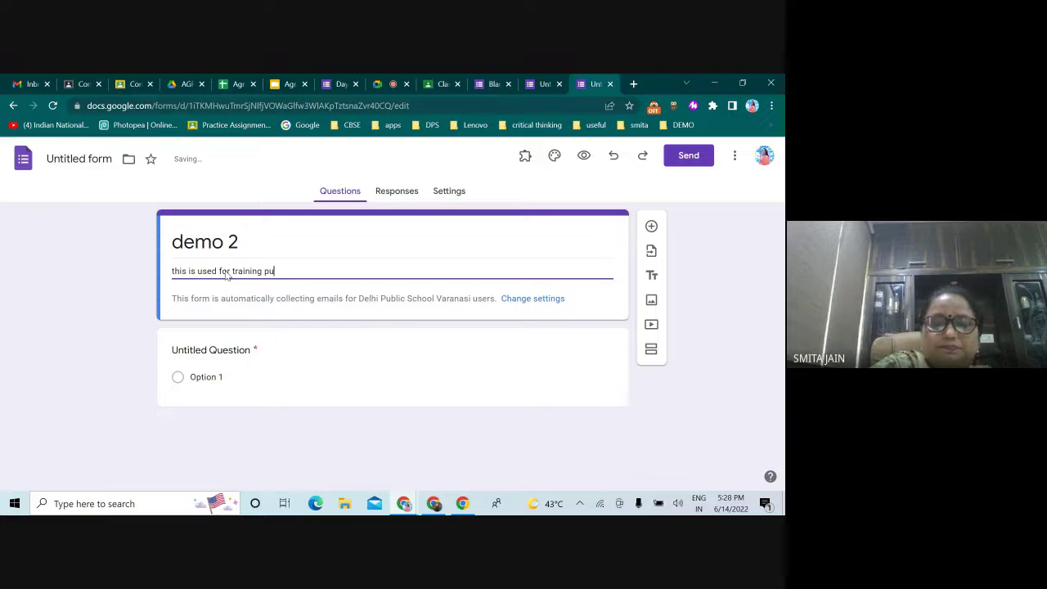
{"action": "type", "text": "rpo"}
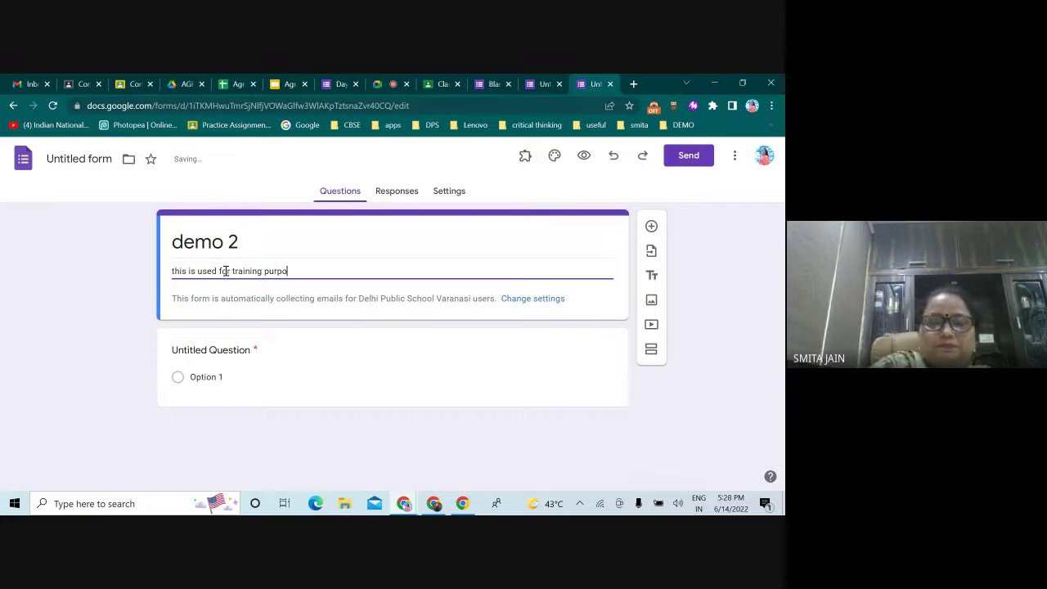
{"action": "type", "text": "se"}
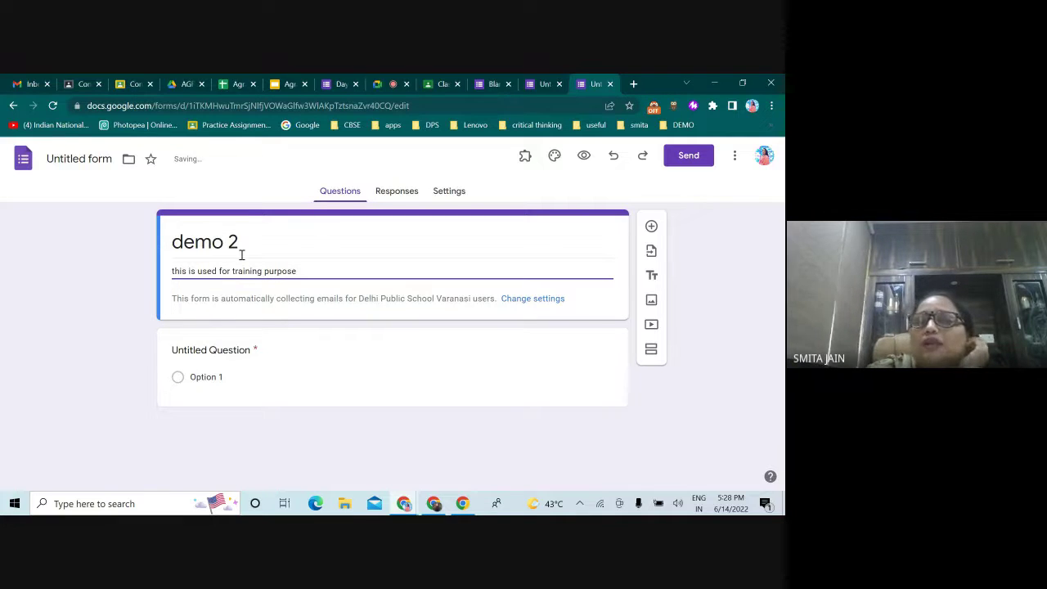
Open the untitled question in the demo 2 form for editing and show its available question types.
{"action": "left_click", "coordinate": [206, 350]}
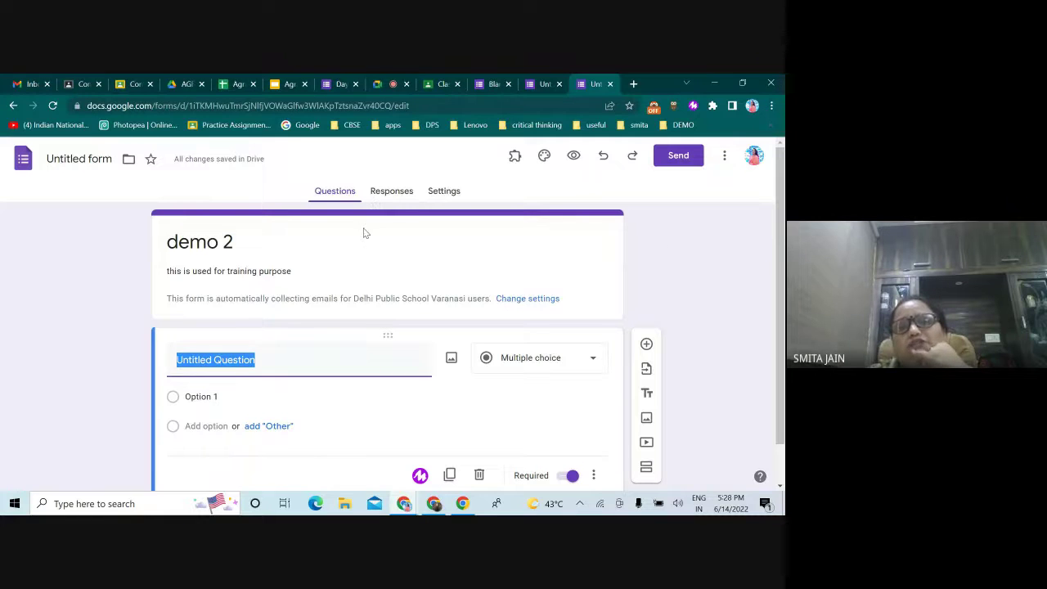
{"action": "left_click", "coordinate": [594, 367]}
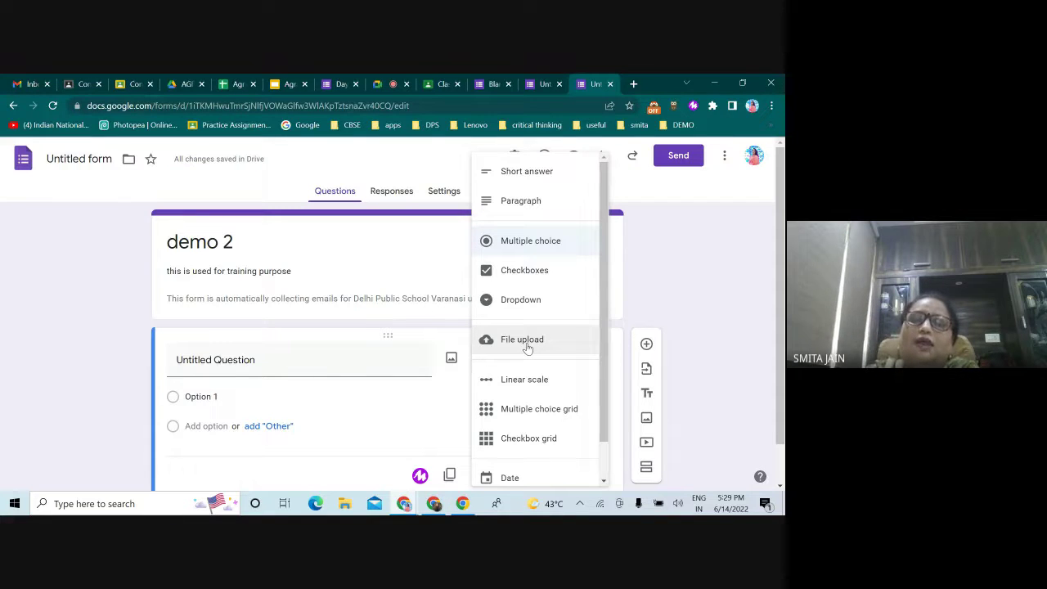
Switch to the Google Meet call, admit the waiting participant, and return to the demo 2 form.
{"action": "left_click", "coordinate": [383, 83]}
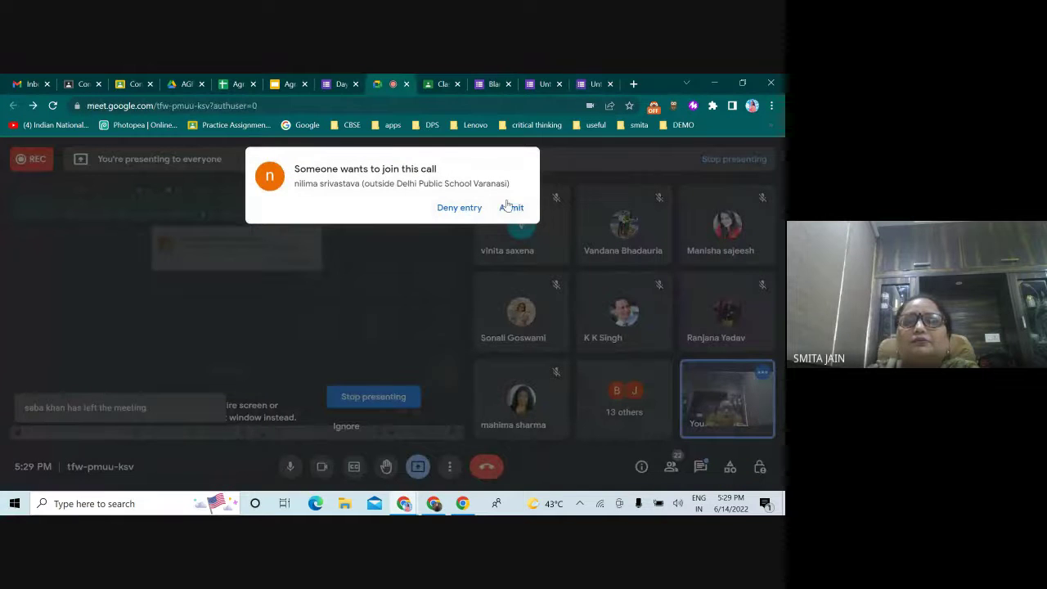
{"action": "left_click", "coordinate": [510, 207]}
{"action": "left_click", "coordinate": [591, 84]}
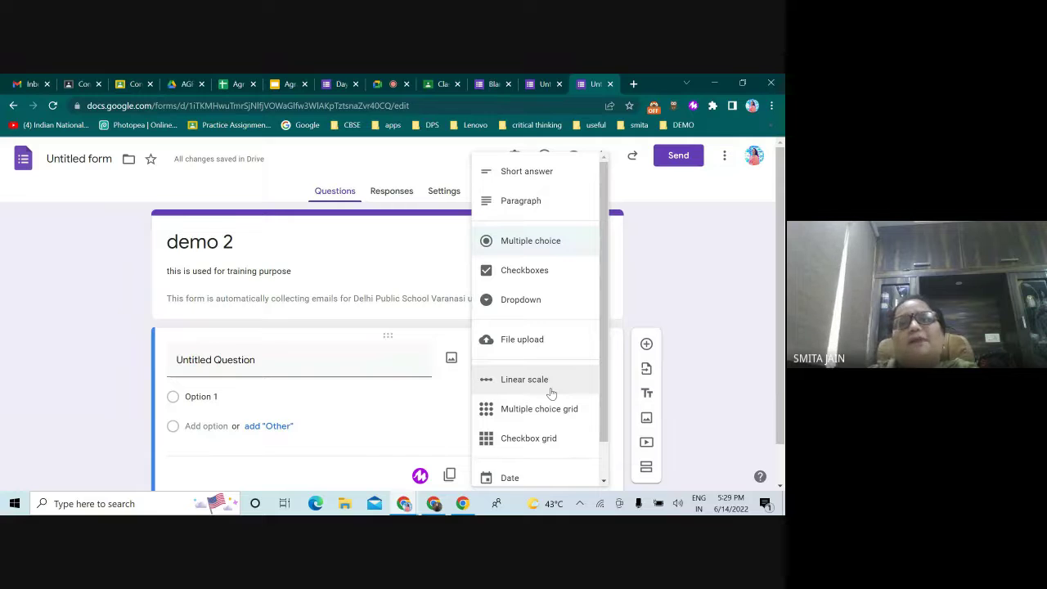
Examine the linear scale questions and their end labels in the "Your Valuable Feedback" section of the Day 2 form.
{"action": "left_click", "coordinate": [345, 86]}
{"action": "scroll", "coordinate": [372, 318], "scroll_direction": "down", "scroll_amount": 10}
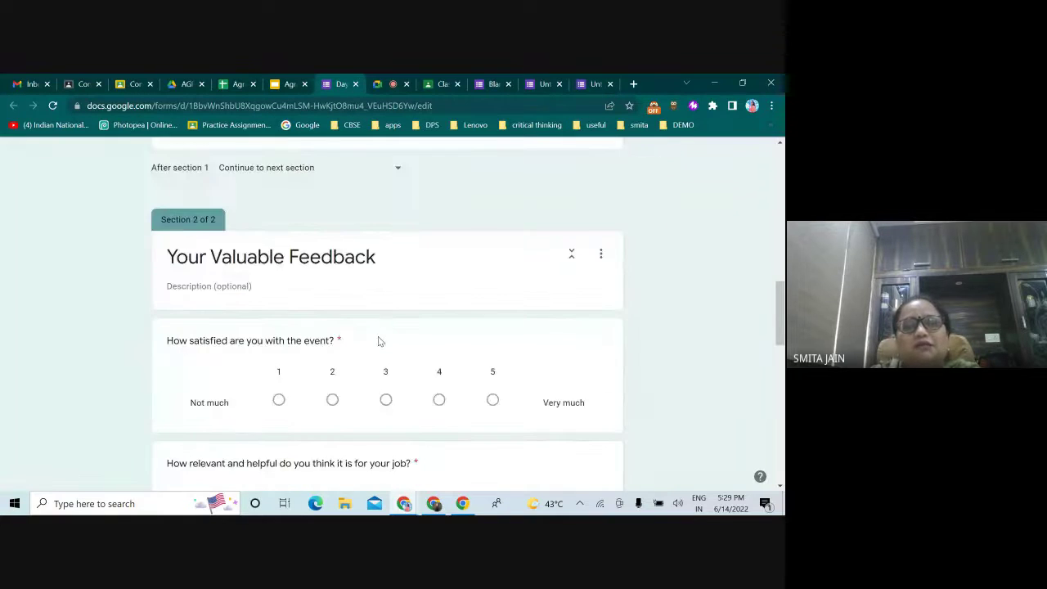
{"action": "scroll", "coordinate": [378, 338], "scroll_direction": "down", "scroll_amount": 3}
{"action": "scroll", "coordinate": [377, 342], "scroll_direction": "up", "scroll_amount": 2}
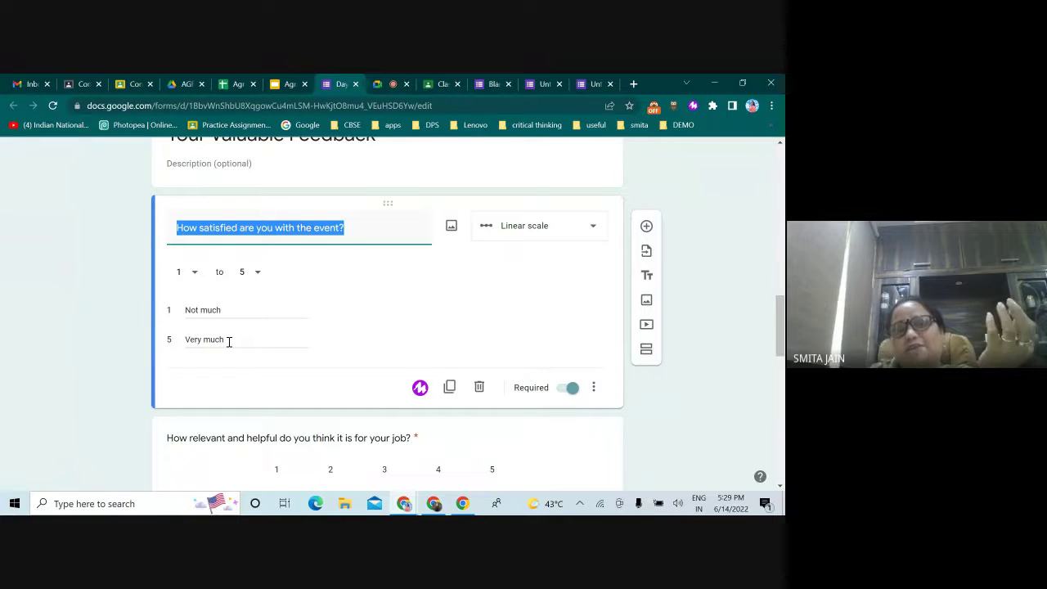
{"action": "scroll", "coordinate": [229, 342], "scroll_direction": "down", "scroll_amount": 3}
{"action": "scroll", "coordinate": [228, 344], "scroll_direction": "down", "scroll_amount": 3}
{"action": "scroll", "coordinate": [228, 344], "scroll_direction": "up", "scroll_amount": 5}
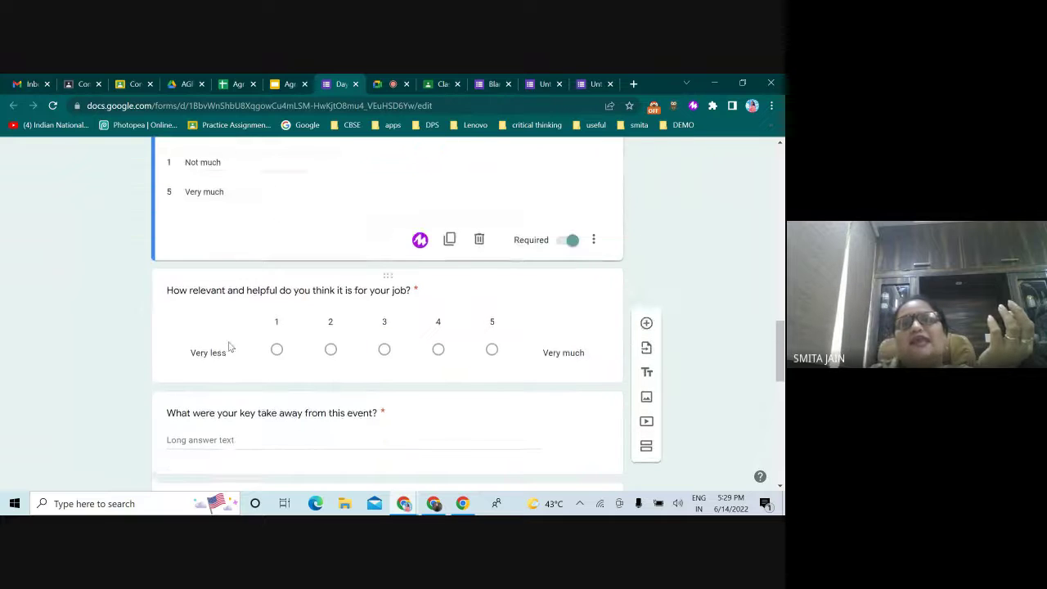
Return to the demo 2 form and set the untitled question's type to Date.
{"action": "left_click", "coordinate": [591, 83]}
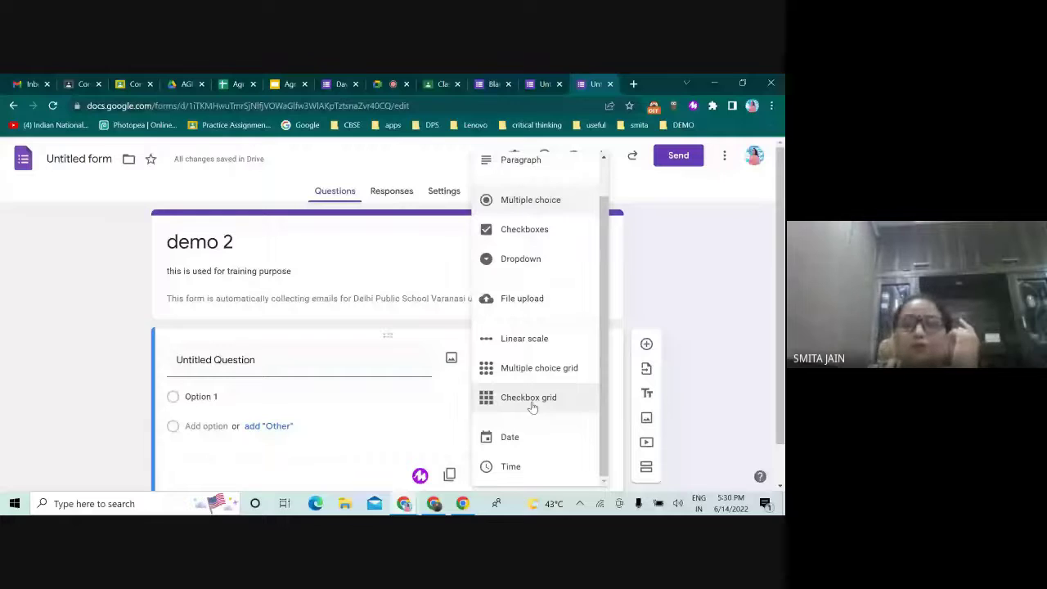
{"action": "scroll", "coordinate": [531, 424], "scroll_direction": "down", "scroll_amount": 1}
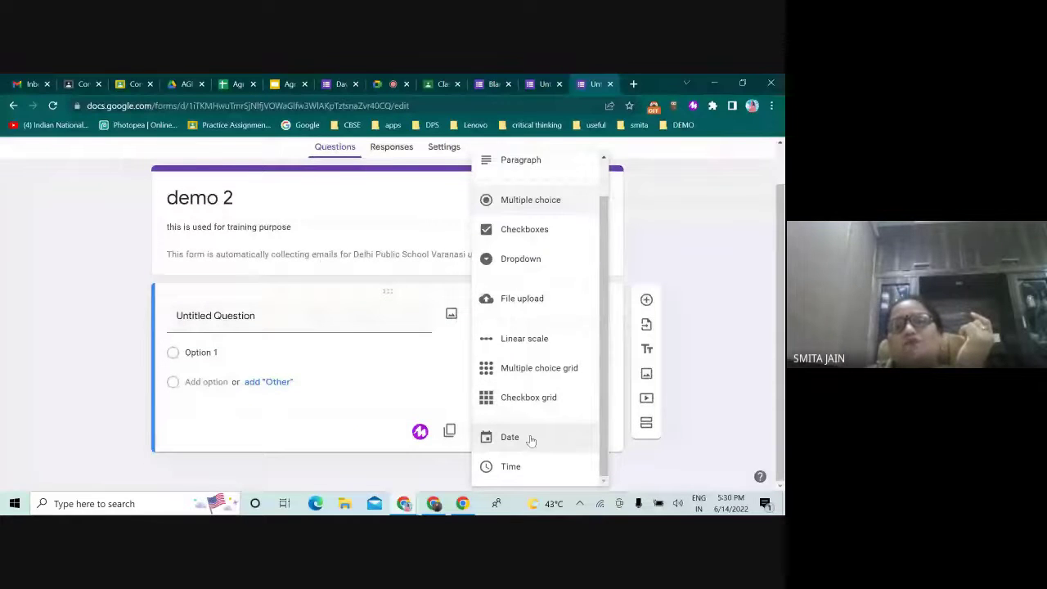
{"action": "left_click", "coordinate": [531, 440]}
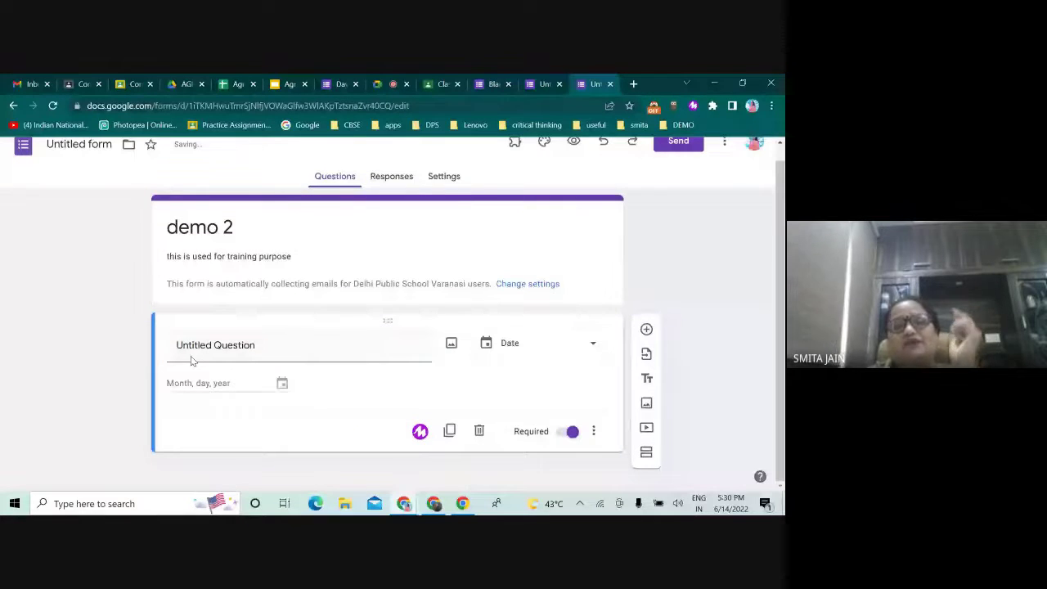
Title the date question "give your birth date".
{"action": "left_click", "coordinate": [197, 343]}
{"action": "type", "text": "e"}
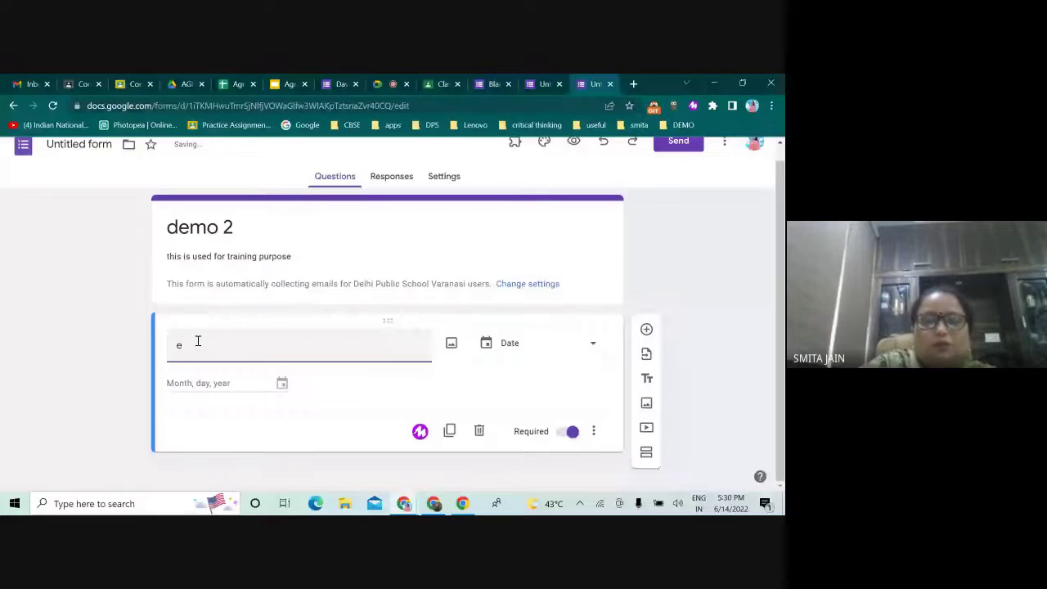
{"action": "key", "text": "BackSpace"}
{"action": "type", "text": "whe"}
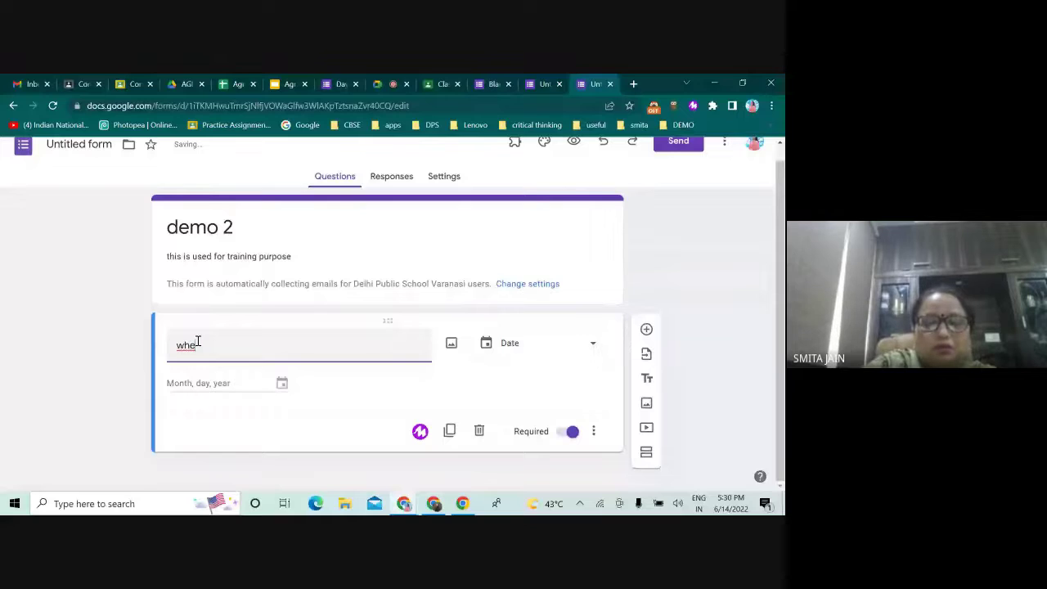
{"action": "key", "text": "BackSpace"}
{"action": "key", "text": "BackSpace"}
{"action": "key", "text": "BackSpace"}
{"action": "type", "text": "giv"}
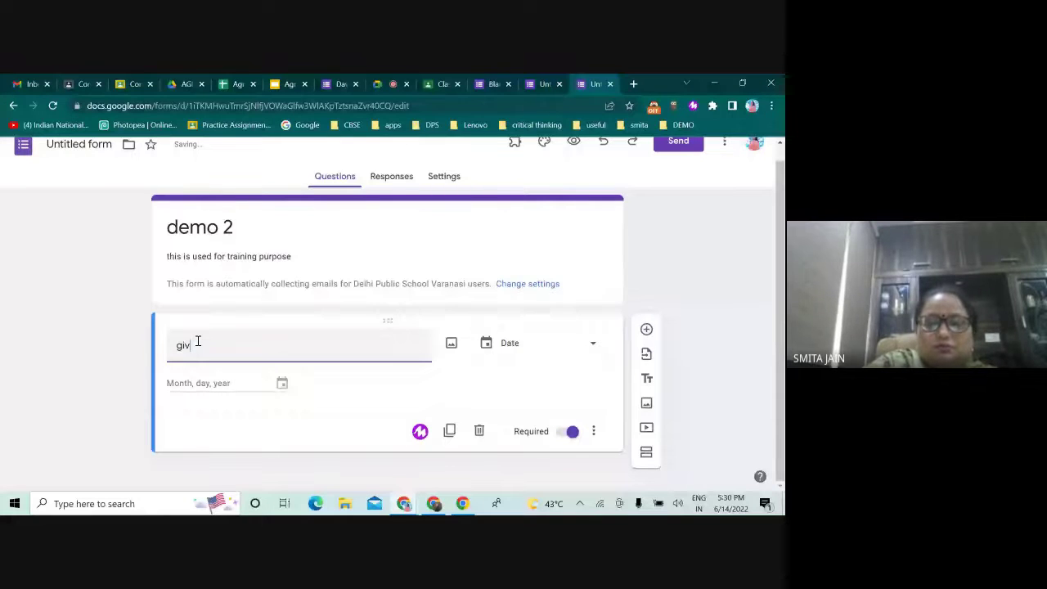
{"action": "type", "text": "e your b"}
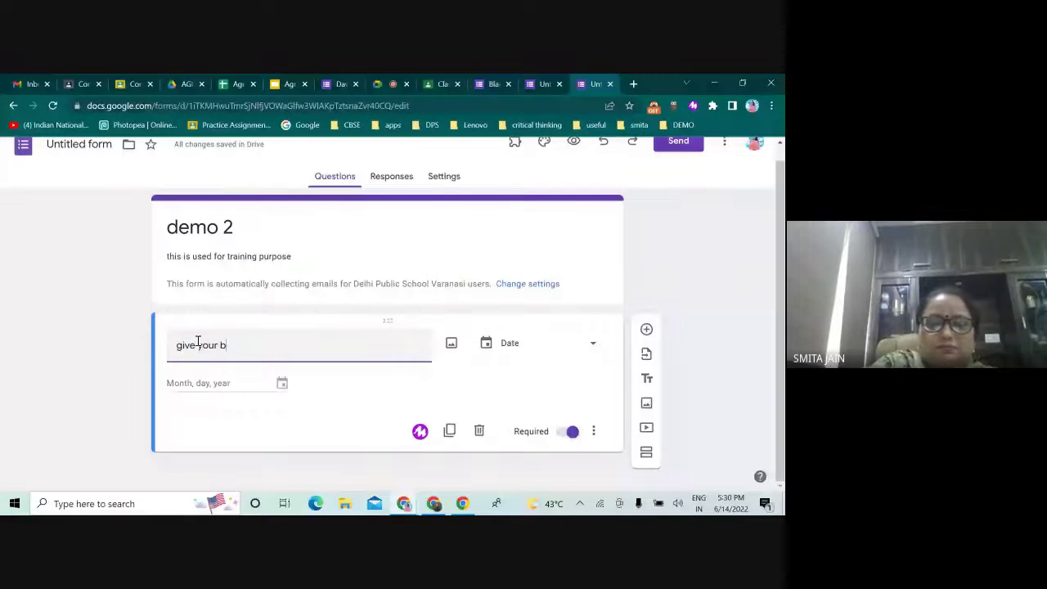
{"action": "type", "text": "irth date"}
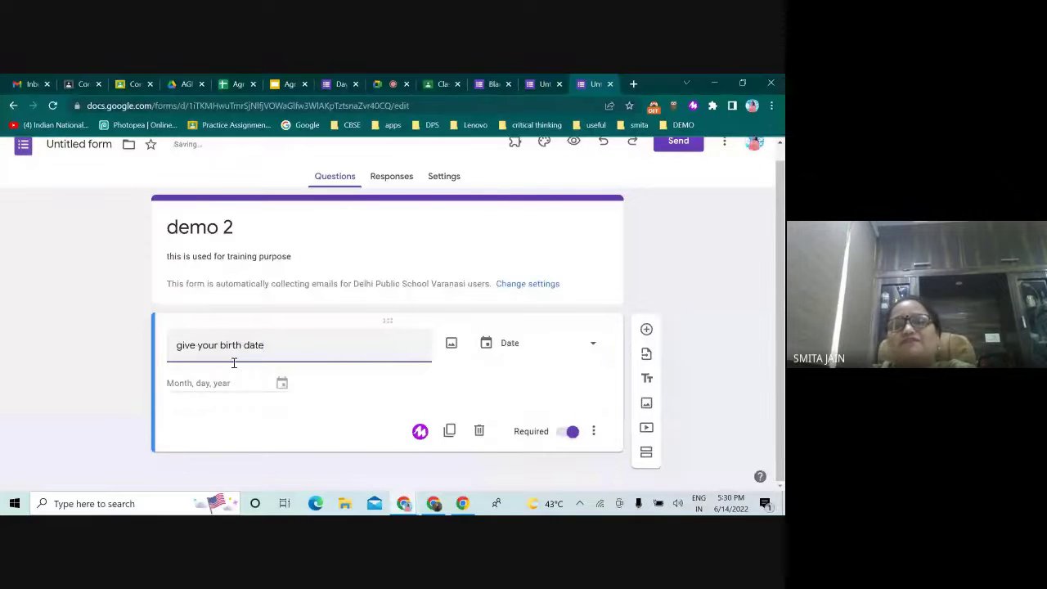
{"action": "left_click", "coordinate": [332, 386]}
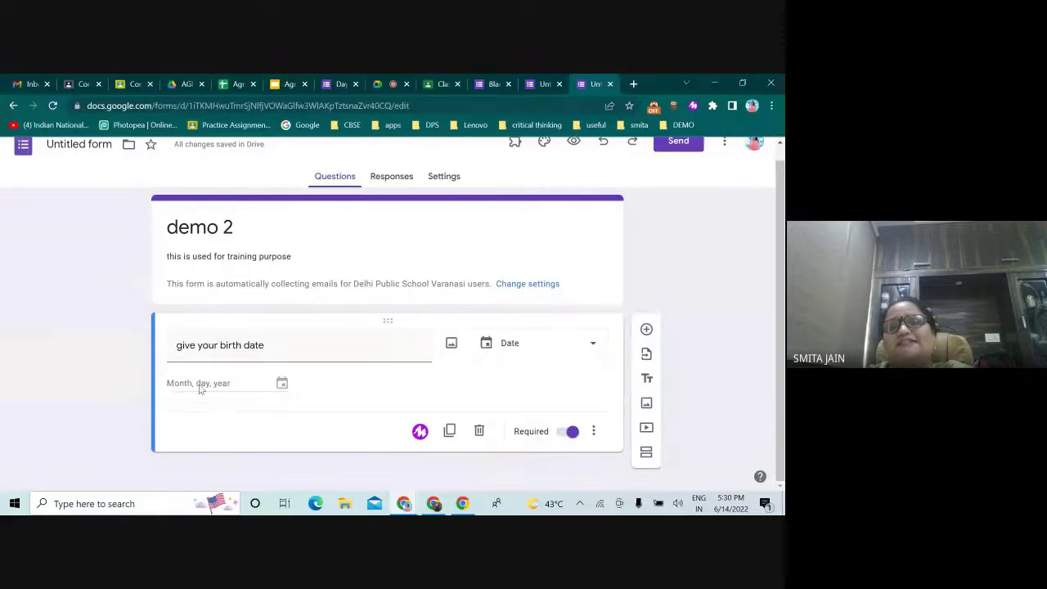
Preview the demo 2 form and examine the birth date question's calendar and its list of months and years.
{"action": "scroll", "coordinate": [575, 152], "scroll_direction": "up", "scroll_amount": 1}
{"action": "left_click", "coordinate": [574, 152]}
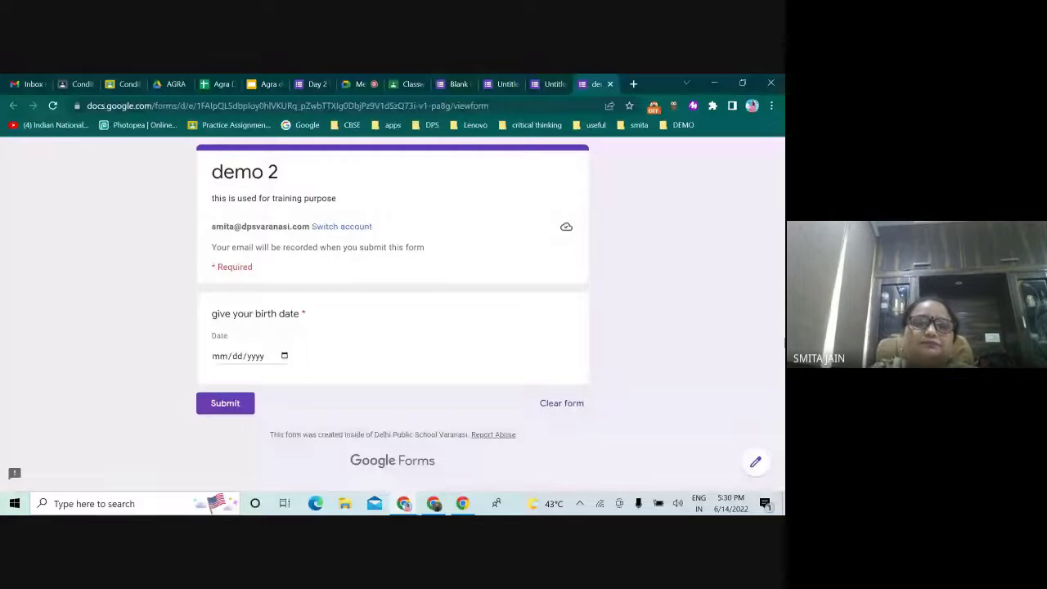
{"action": "left_click", "coordinate": [285, 355]}
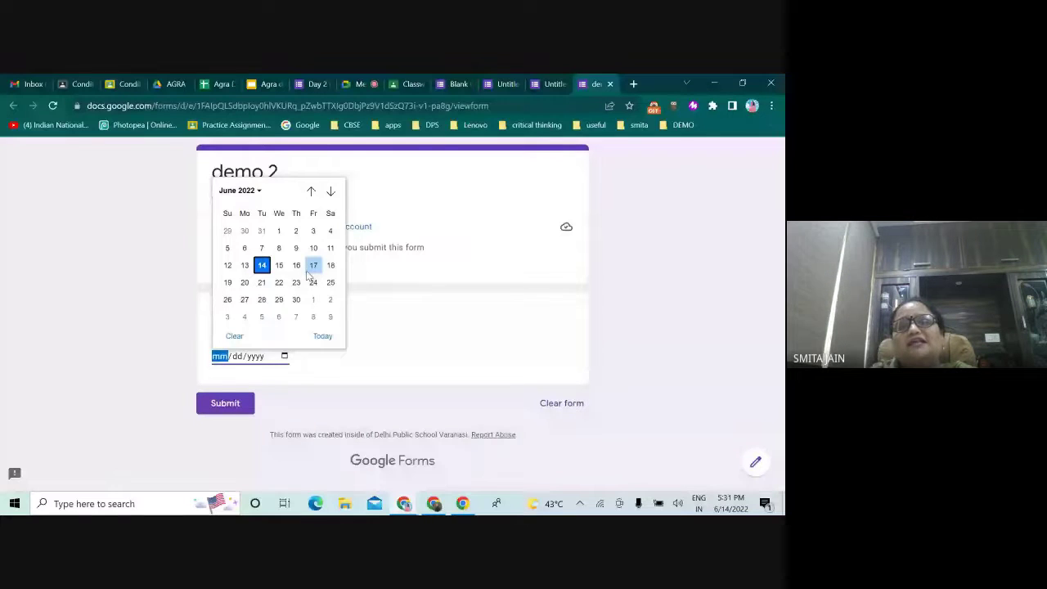
{"action": "left_click", "coordinate": [258, 191]}
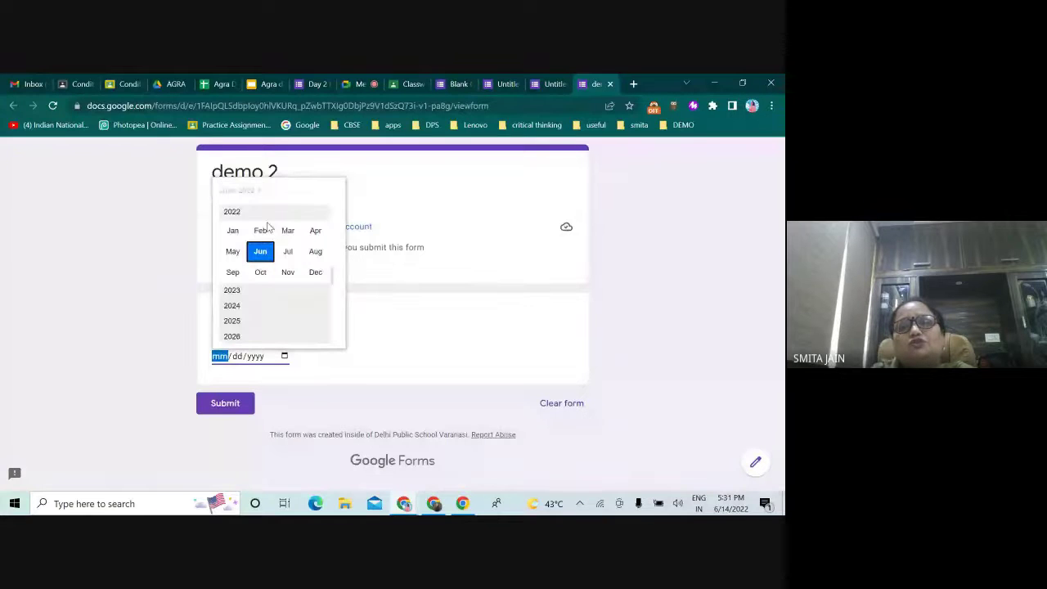
{"action": "scroll", "coordinate": [247, 294], "scroll_direction": "down", "scroll_amount": 1}
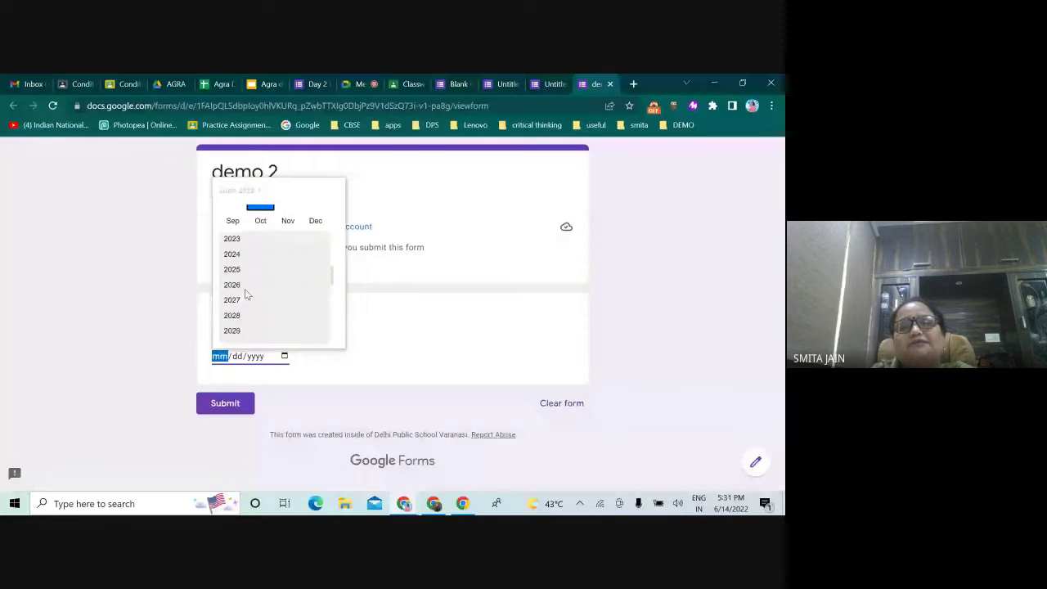
{"action": "scroll", "coordinate": [247, 294], "scroll_direction": "up", "scroll_amount": 1}
{"action": "scroll", "coordinate": [257, 291], "scroll_direction": "down", "scroll_amount": 3}
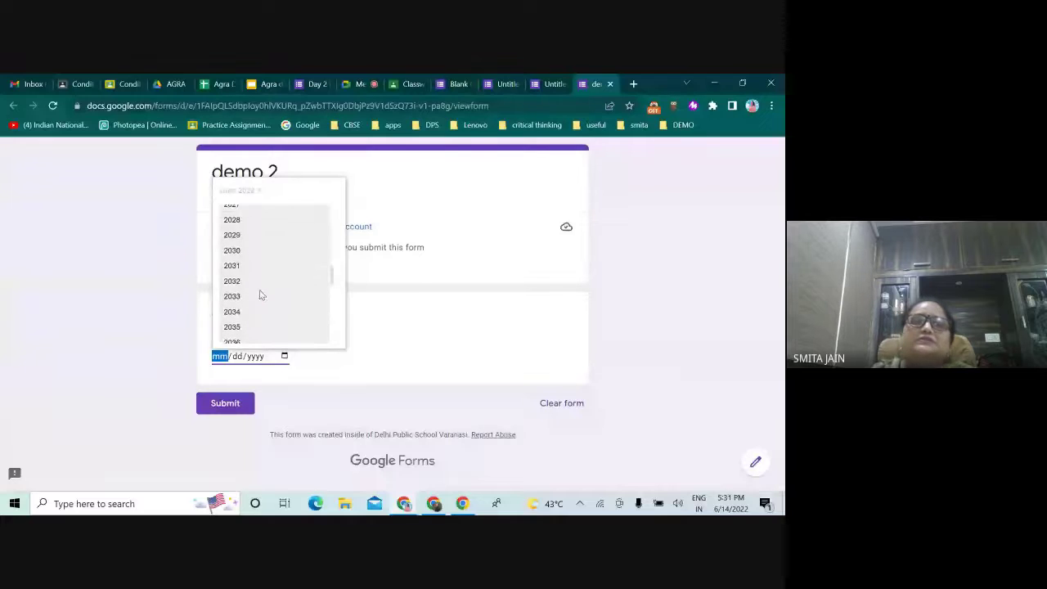
{"action": "left_click", "coordinate": [368, 177]}
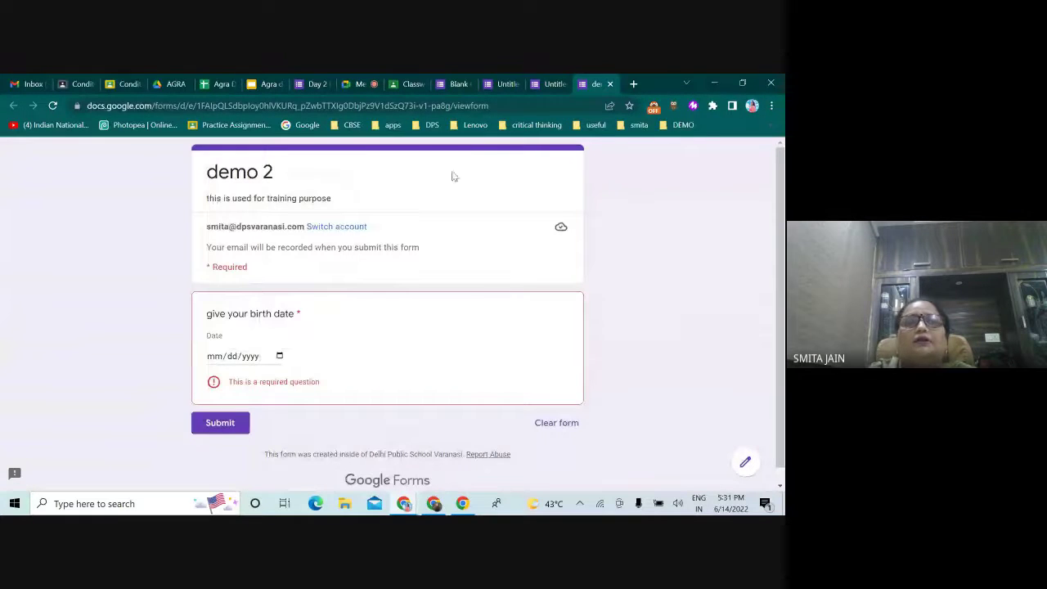
Return to the form editor and change the birth date question's type to Time.
{"action": "left_click", "coordinate": [553, 85]}
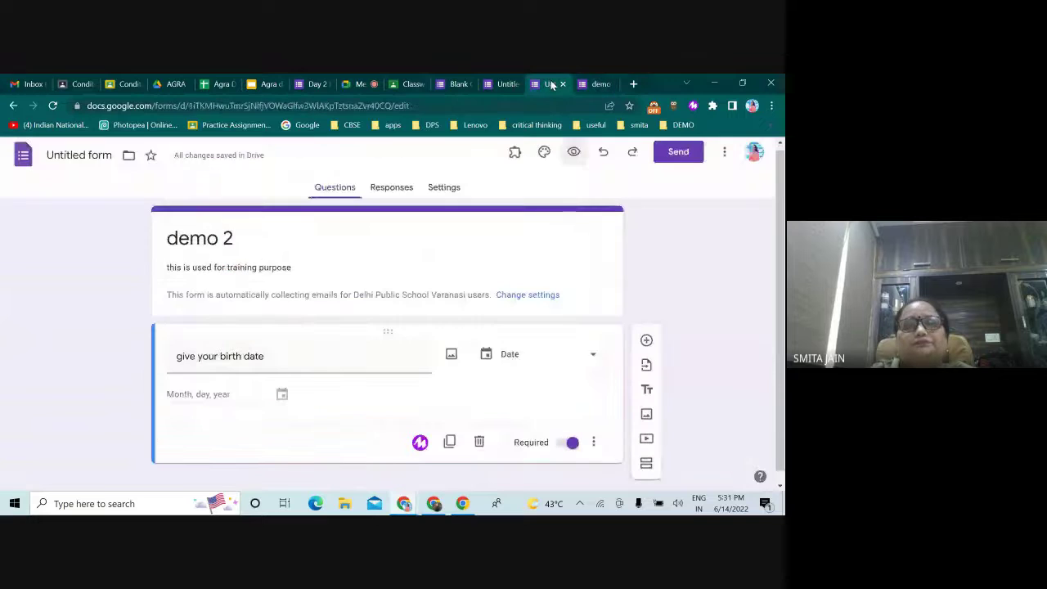
{"action": "left_click", "coordinate": [592, 357]}
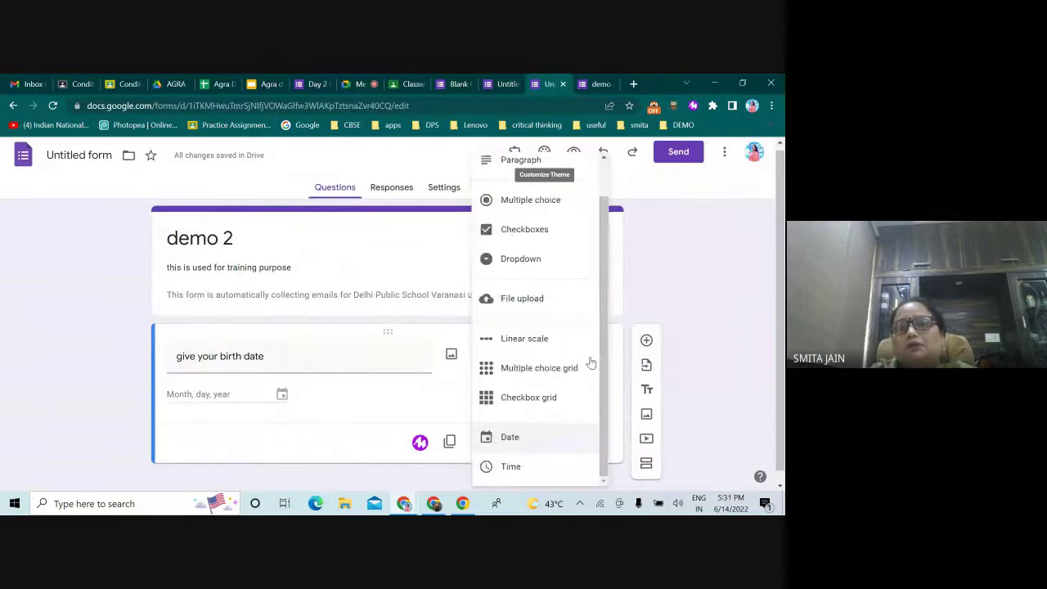
{"action": "left_click", "coordinate": [523, 467]}
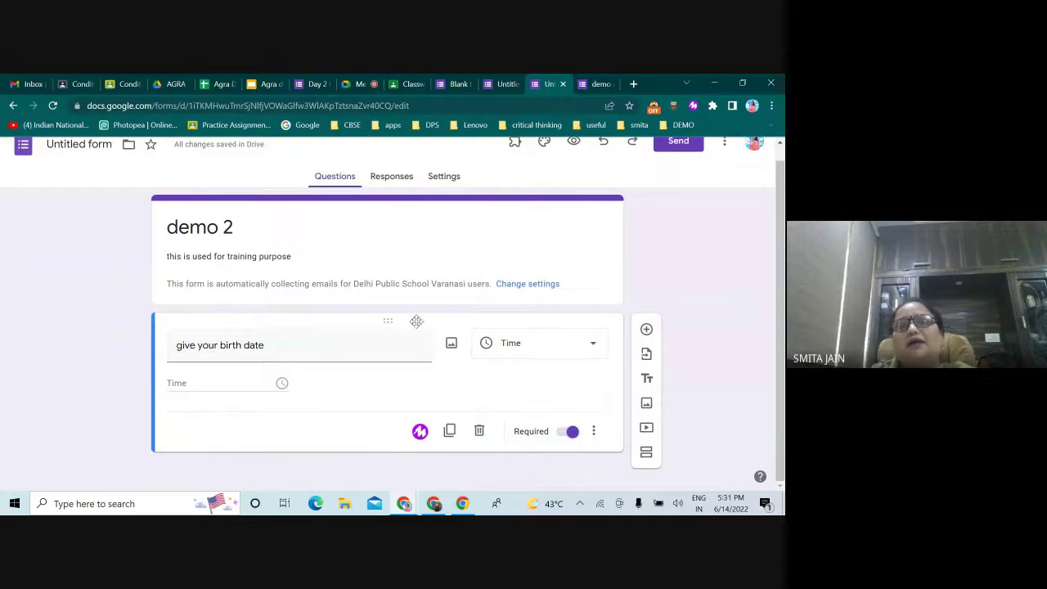
Preview the form with the time question and try its hour and minute fields.
{"action": "left_click", "coordinate": [573, 142]}
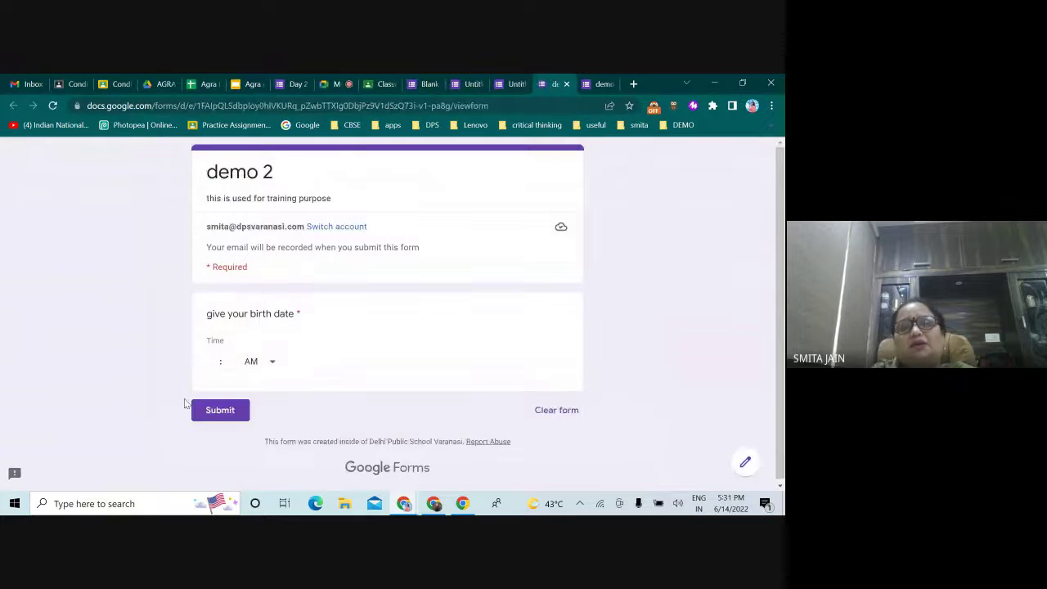
{"action": "left_click", "coordinate": [212, 363]}
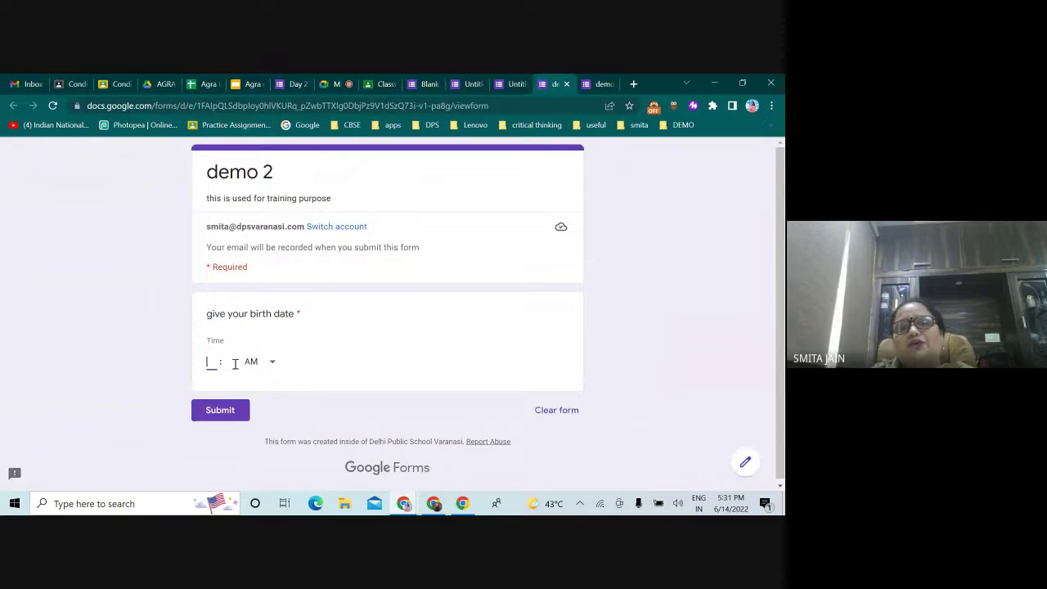
{"action": "left_click", "coordinate": [234, 362]}
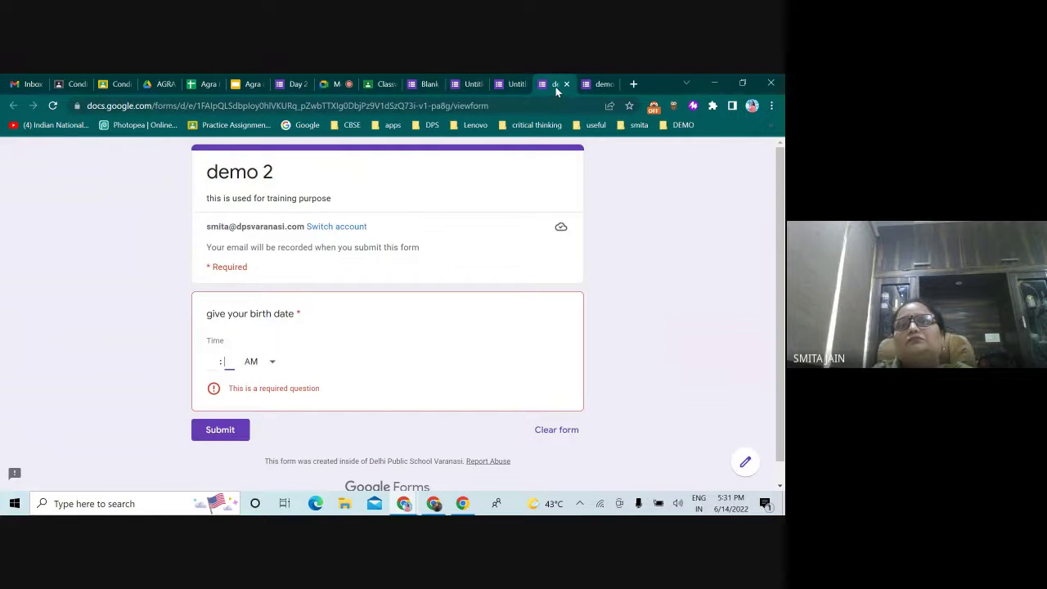
Back in the form editor, change the question's type to Dropdown and retitle it "class".
{"action": "left_click", "coordinate": [515, 84]}
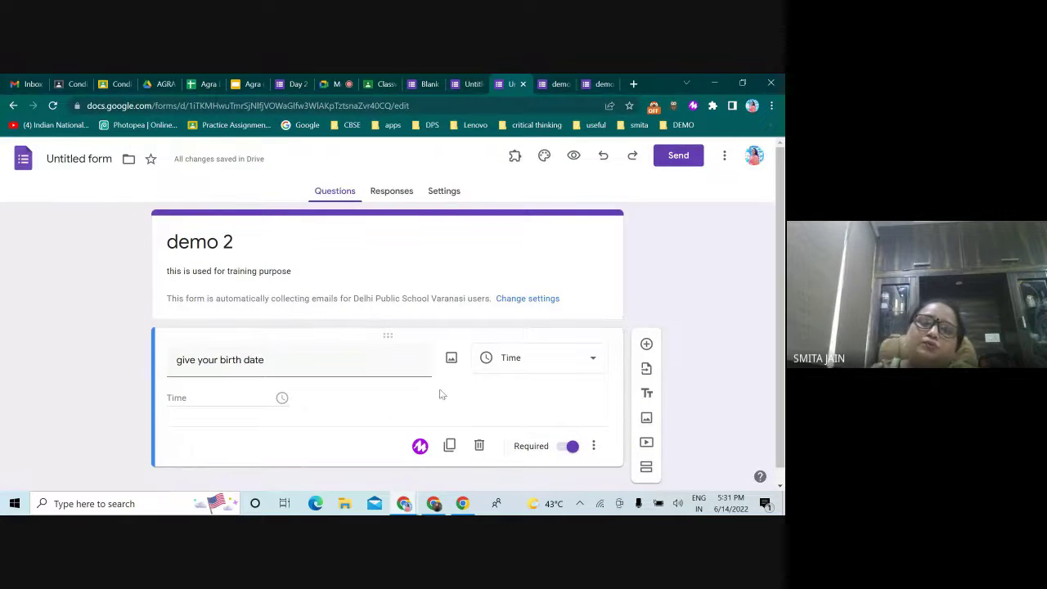
{"action": "left_click", "coordinate": [592, 364]}
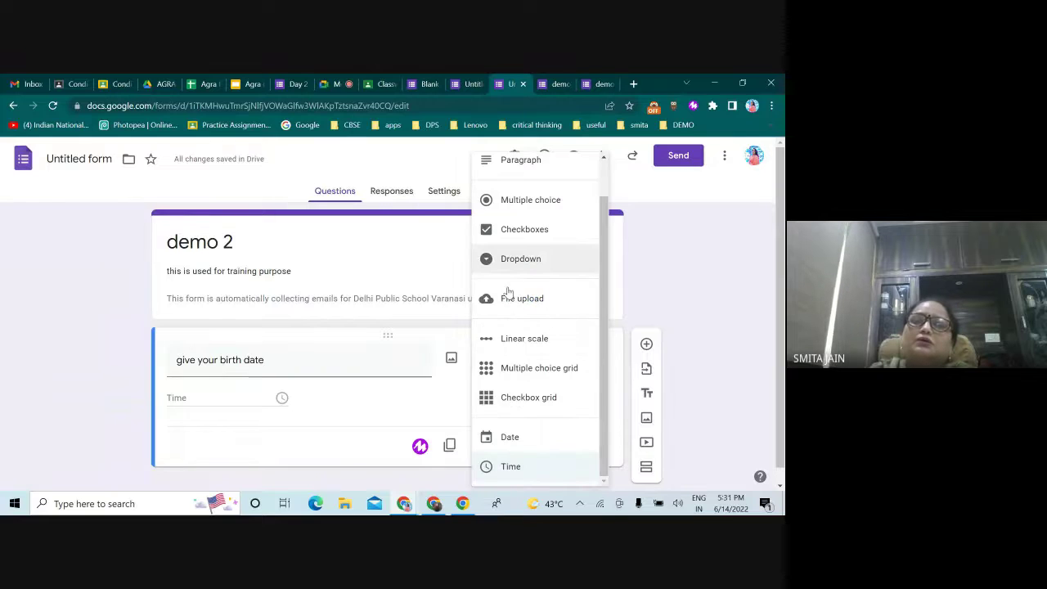
{"action": "scroll", "coordinate": [510, 296], "scroll_direction": "up", "scroll_amount": 1}
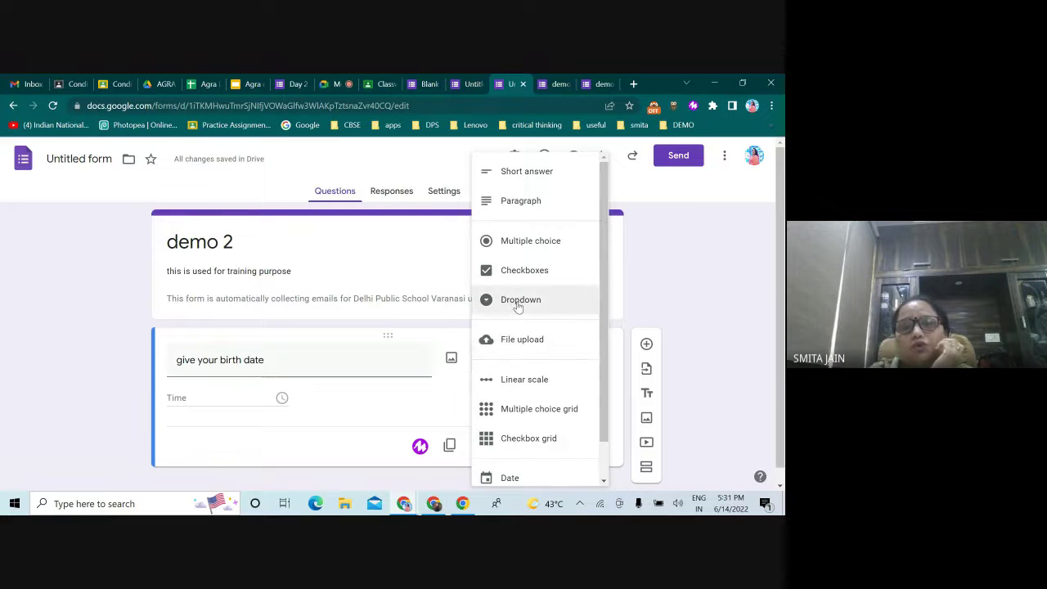
{"action": "left_click", "coordinate": [518, 301]}
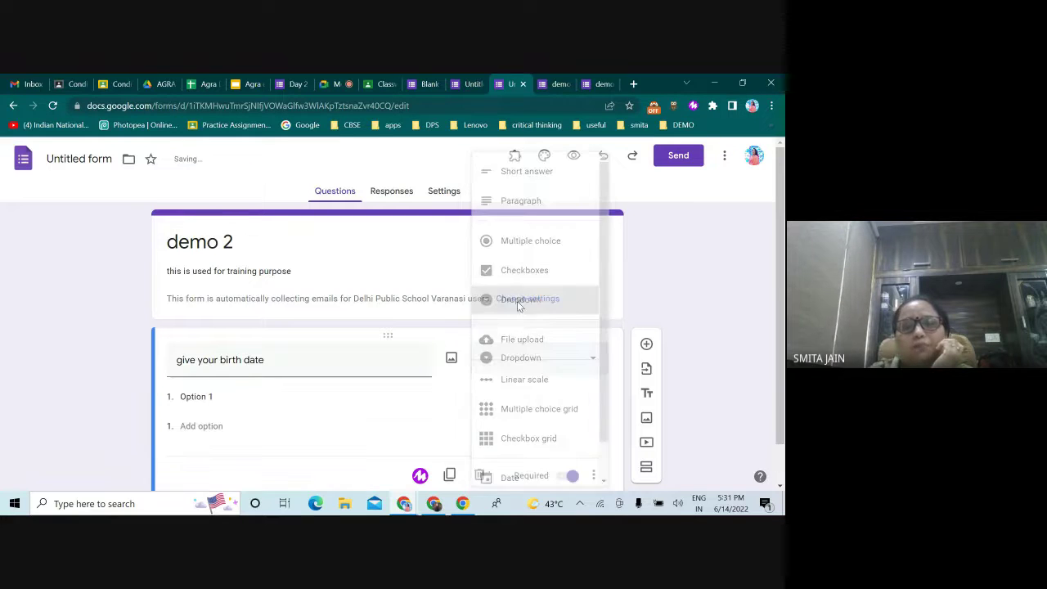
{"action": "triple_click", "coordinate": [261, 368]}
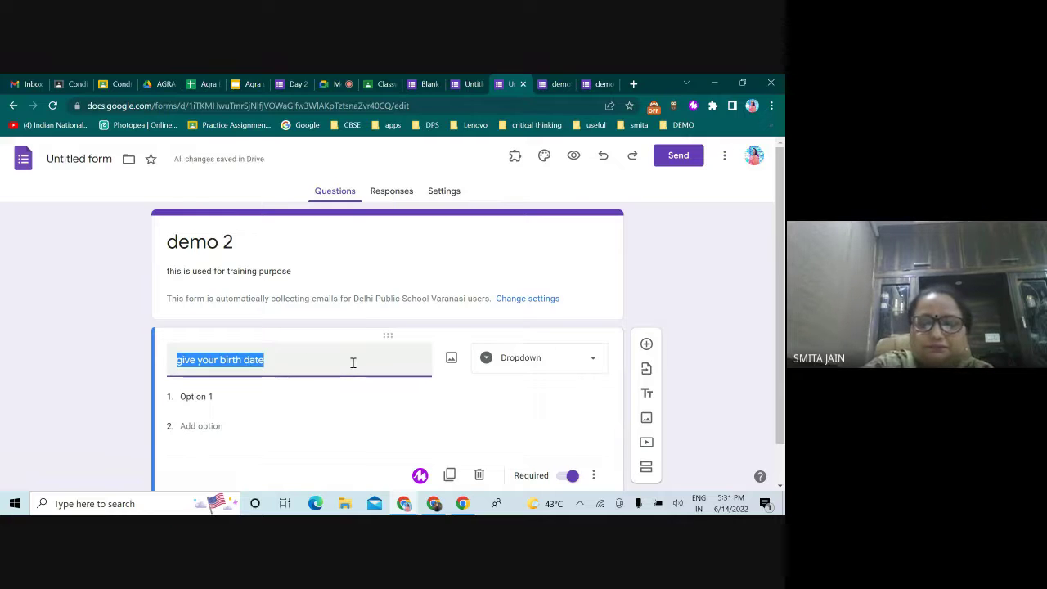
{"action": "type", "text": "class"}
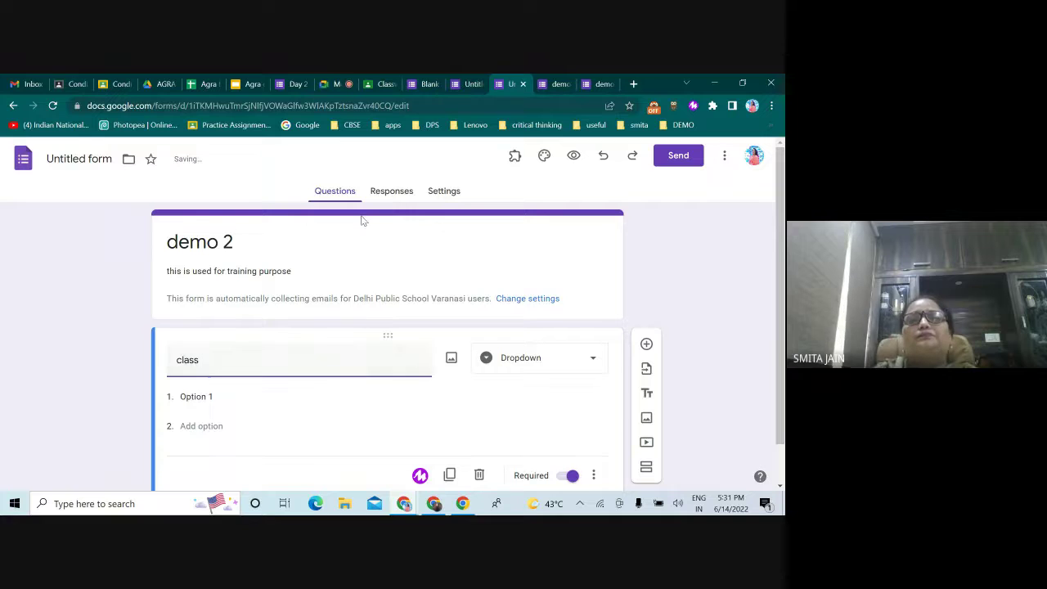
Switch to the Google Meet call, dismiss the raised-hand notification, admit the waiting participant and return to the demo 2 form editor.
{"action": "left_click", "coordinate": [336, 84]}
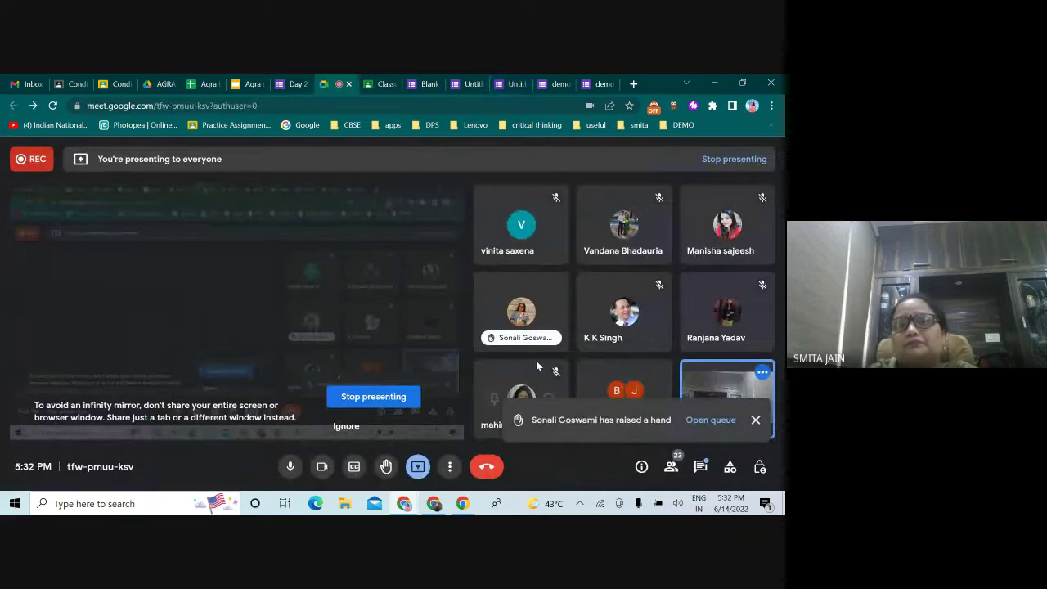
{"action": "left_click", "coordinate": [755, 420]}
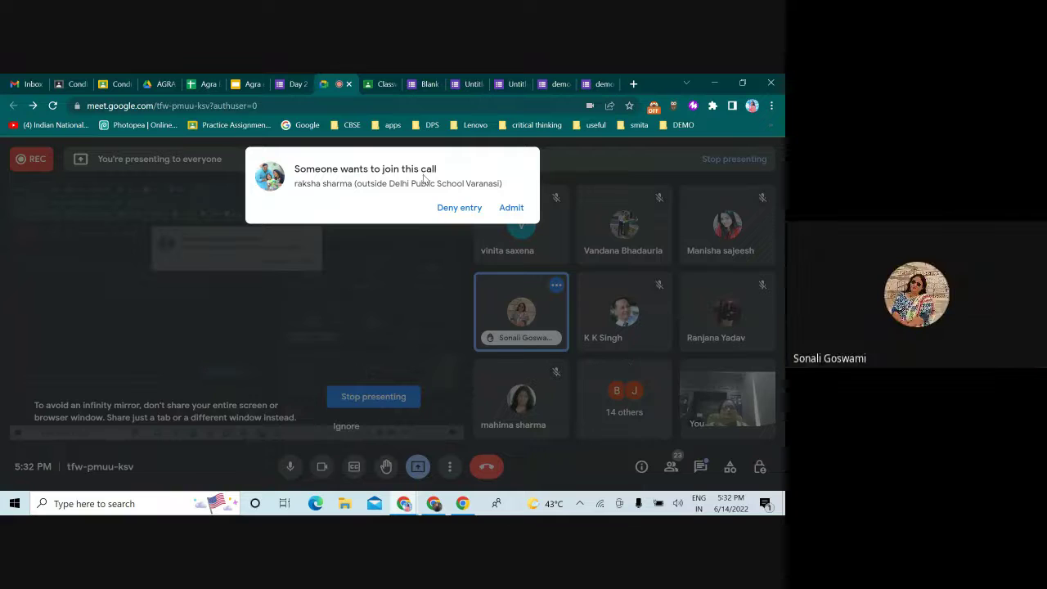
{"action": "left_click", "coordinate": [512, 206]}
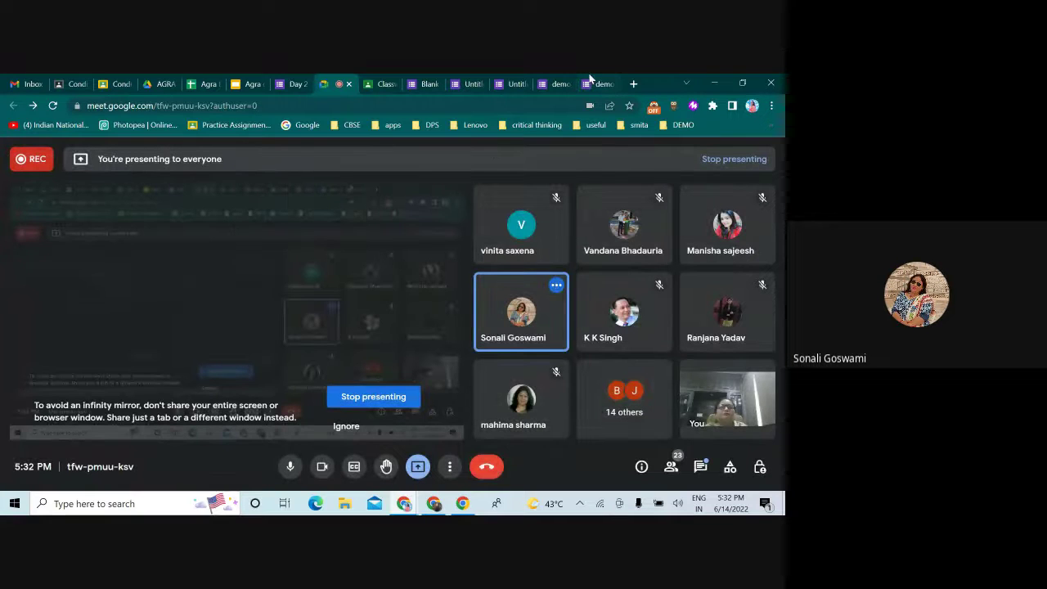
{"action": "left_click", "coordinate": [556, 83]}
{"action": "left_click", "coordinate": [518, 85]}
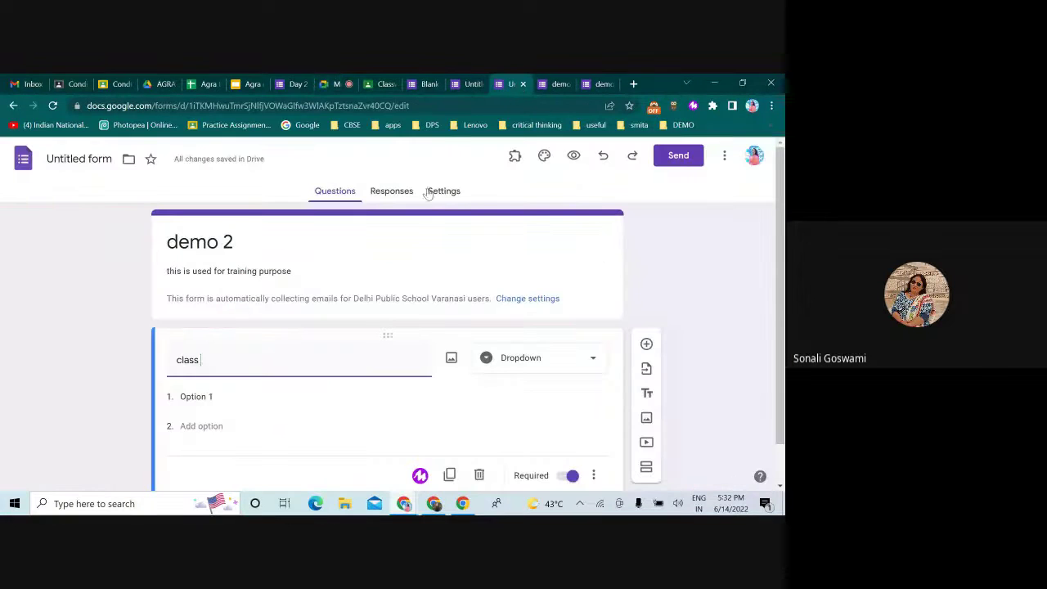
Change the "class" question's type to Multiple choice and retitle it "how are you ?".
{"action": "left_click", "coordinate": [586, 364]}
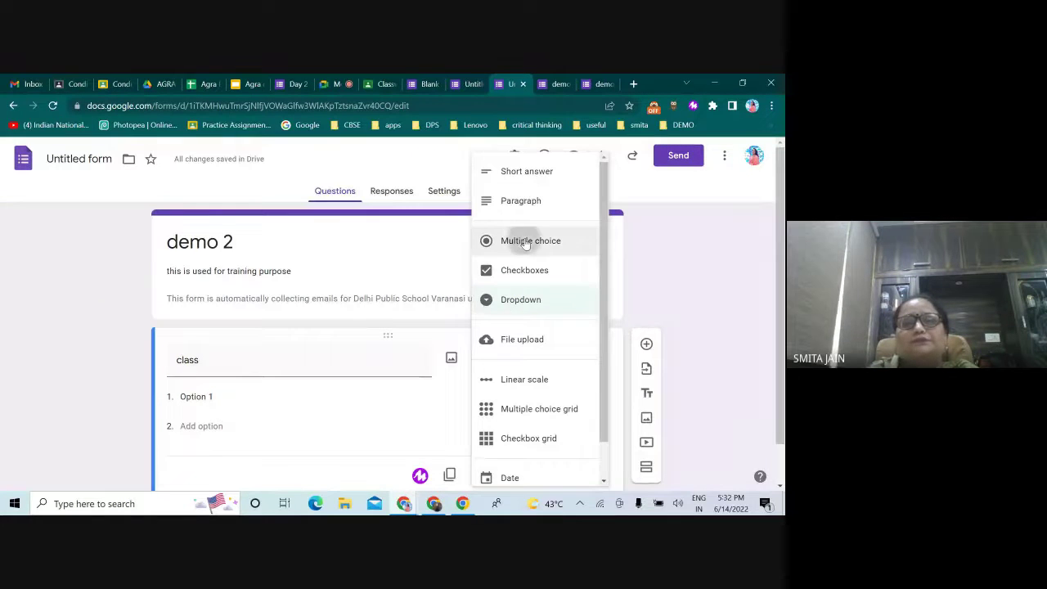
{"action": "left_click", "coordinate": [528, 240]}
{"action": "double_click", "coordinate": [227, 363]}
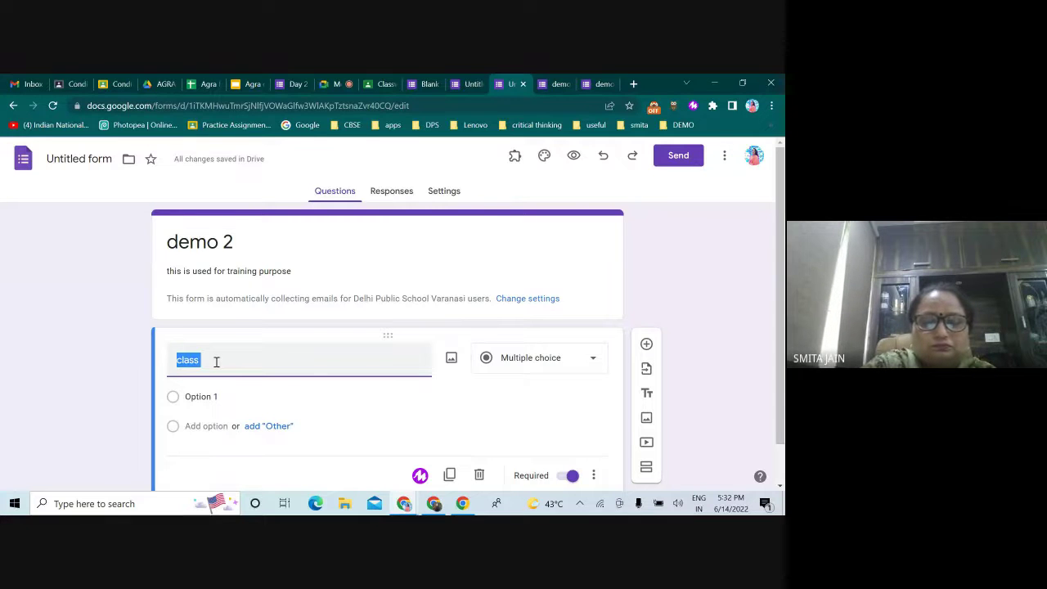
{"action": "type", "text": "ho"}
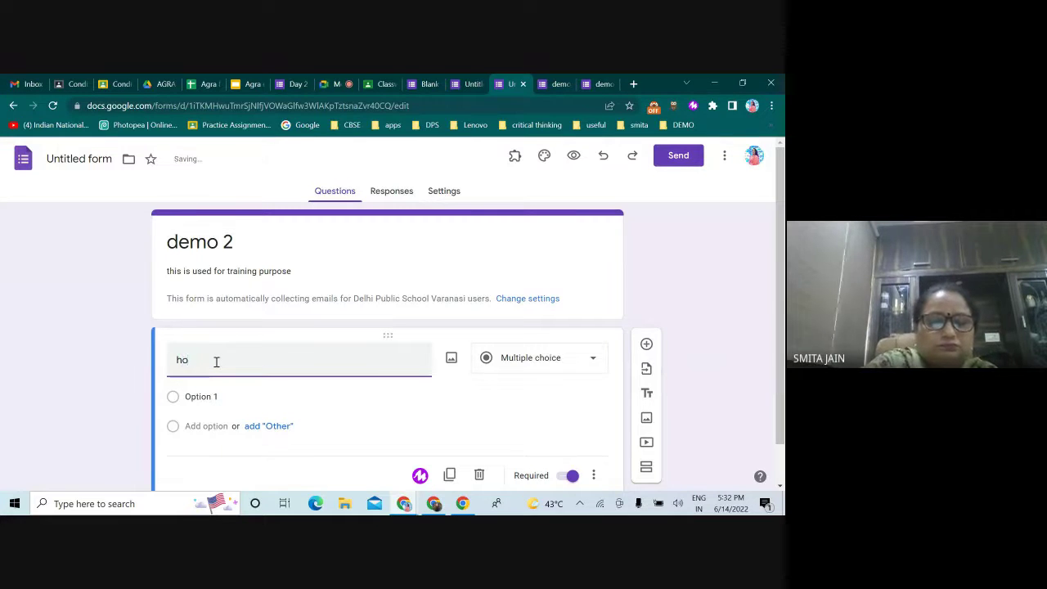
{"action": "type", "text": "w are"}
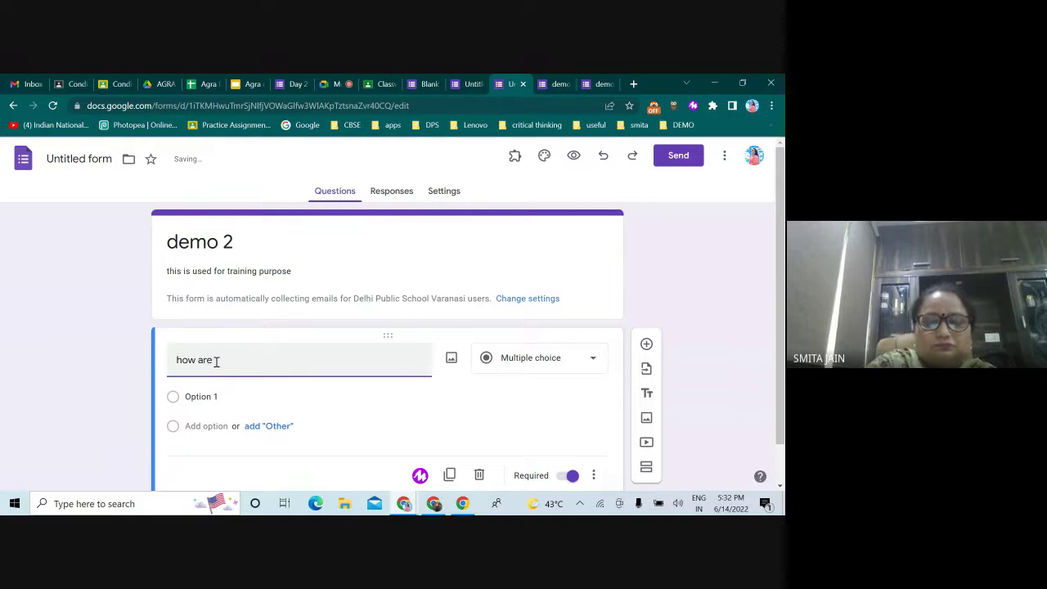
{"action": "type", "text": " yu"}
{"action": "key", "text": "BackSpace"}
{"action": "type", "text": "ou "}
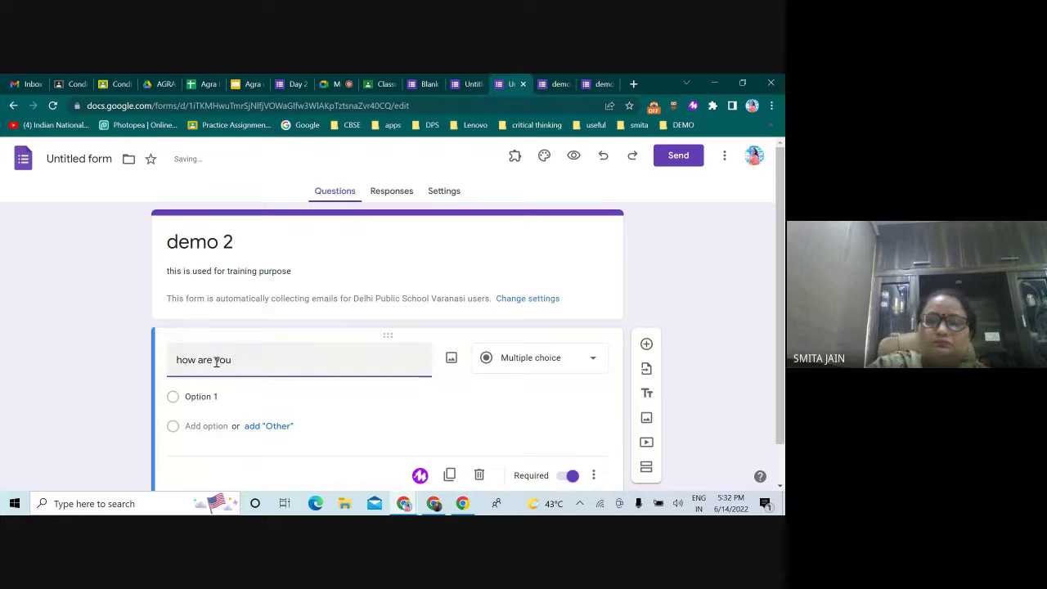
{"action": "type", "text": "?"}
Enter the answer options "fine", "good", "very good" and "excited" for the "how are you ?" question.
{"action": "left_click", "coordinate": [188, 397]}
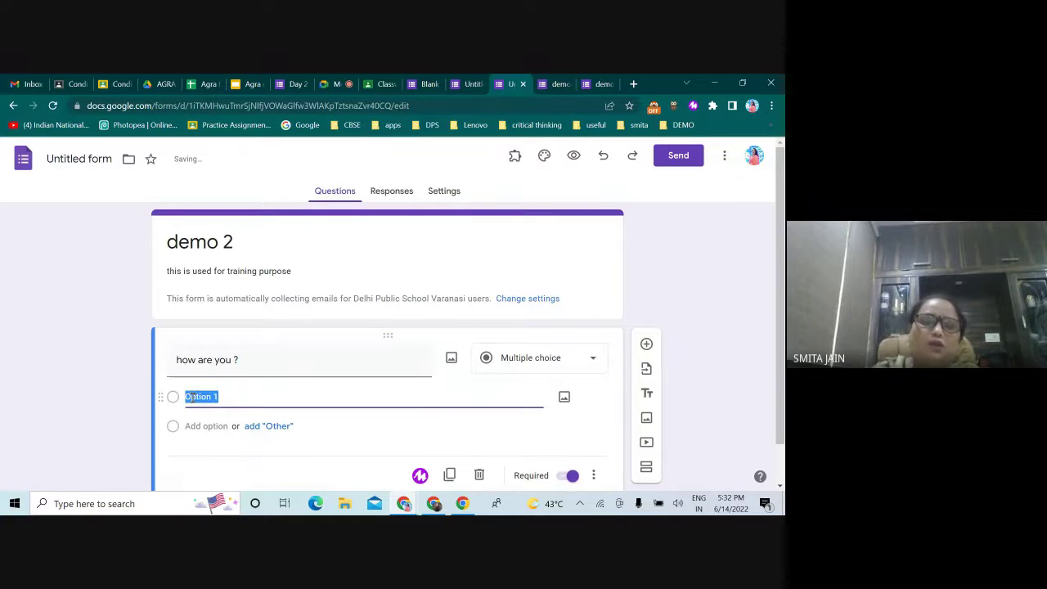
{"action": "type", "text": "f"}
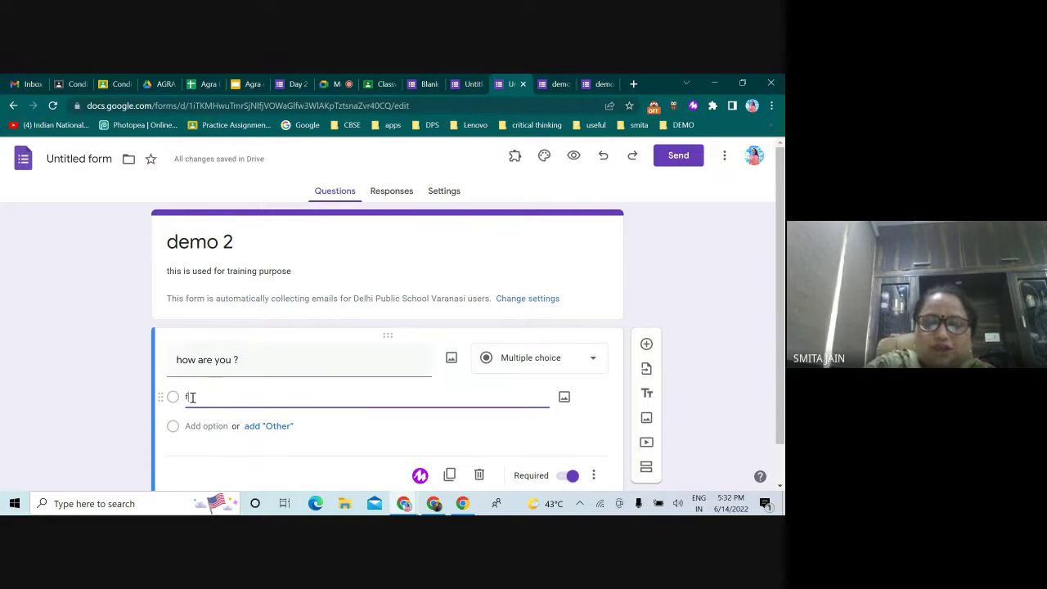
{"action": "type", "text": "ire"}
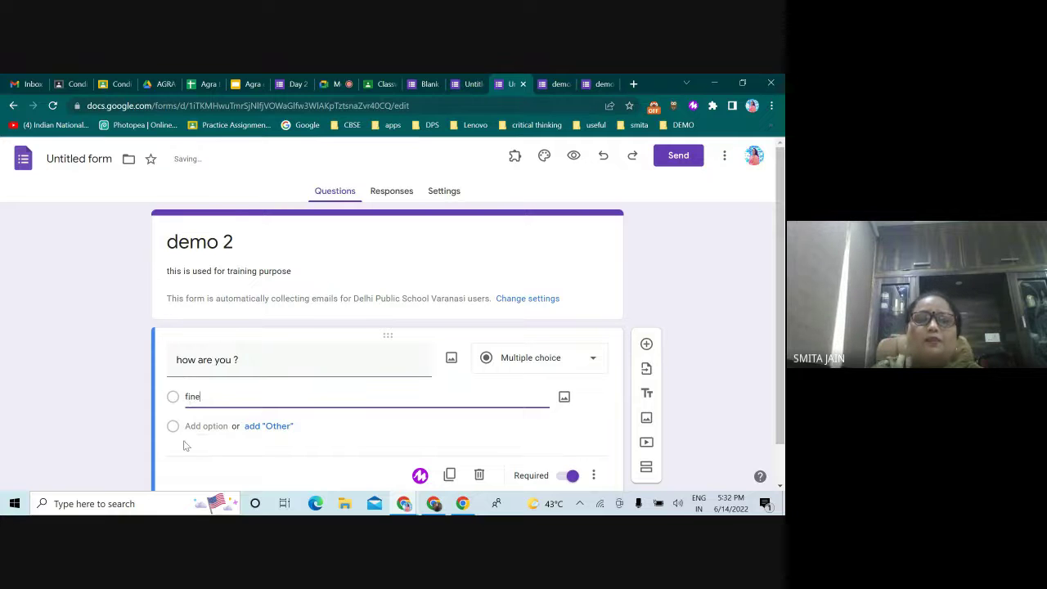
{"action": "left_click", "coordinate": [197, 423]}
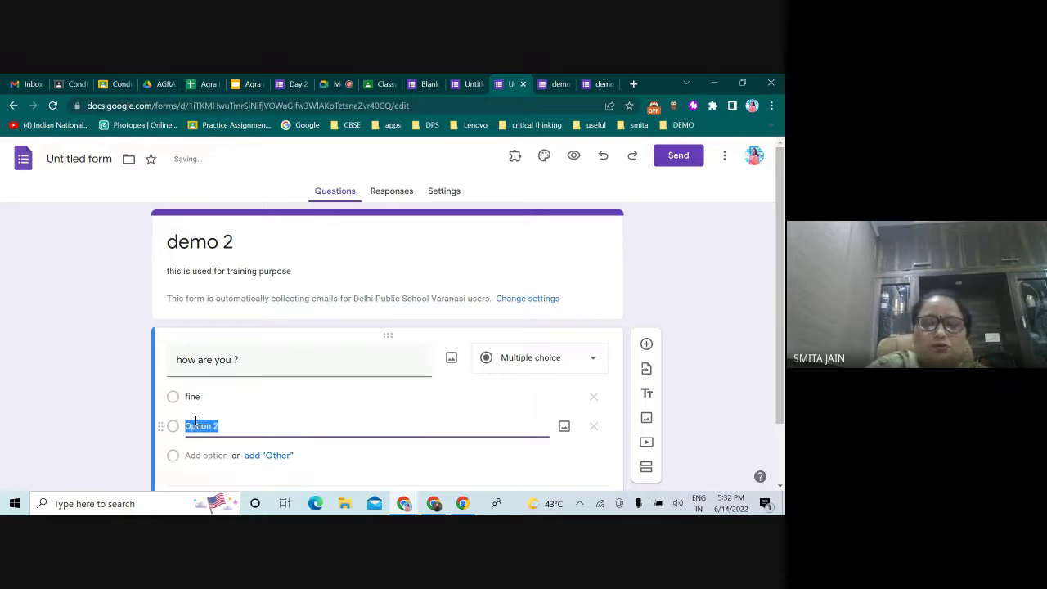
{"action": "type", "text": "goo"}
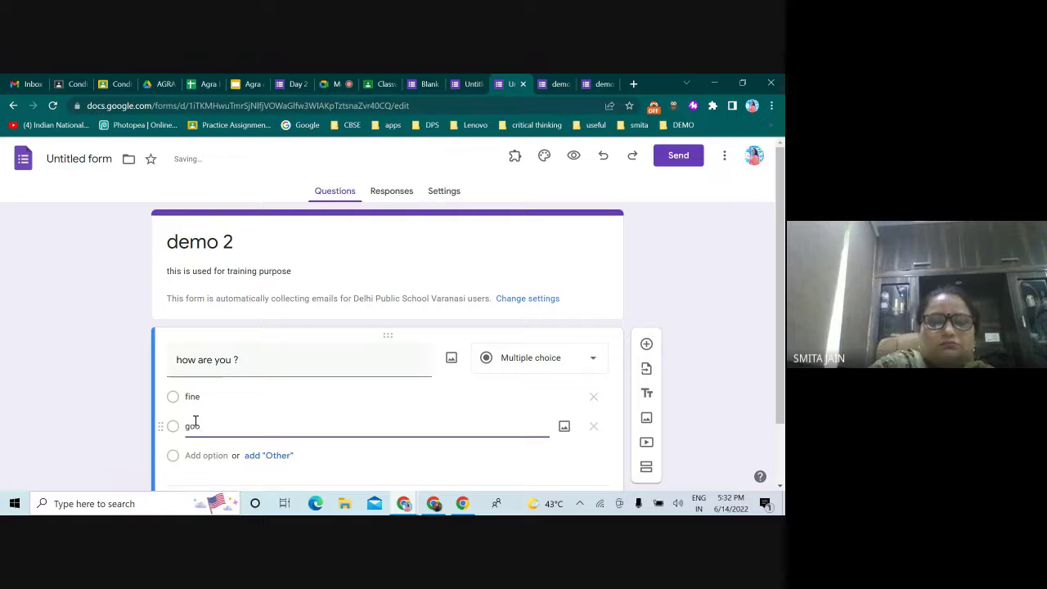
{"action": "type", "text": "d"}
{"action": "left_click", "coordinate": [193, 455]}
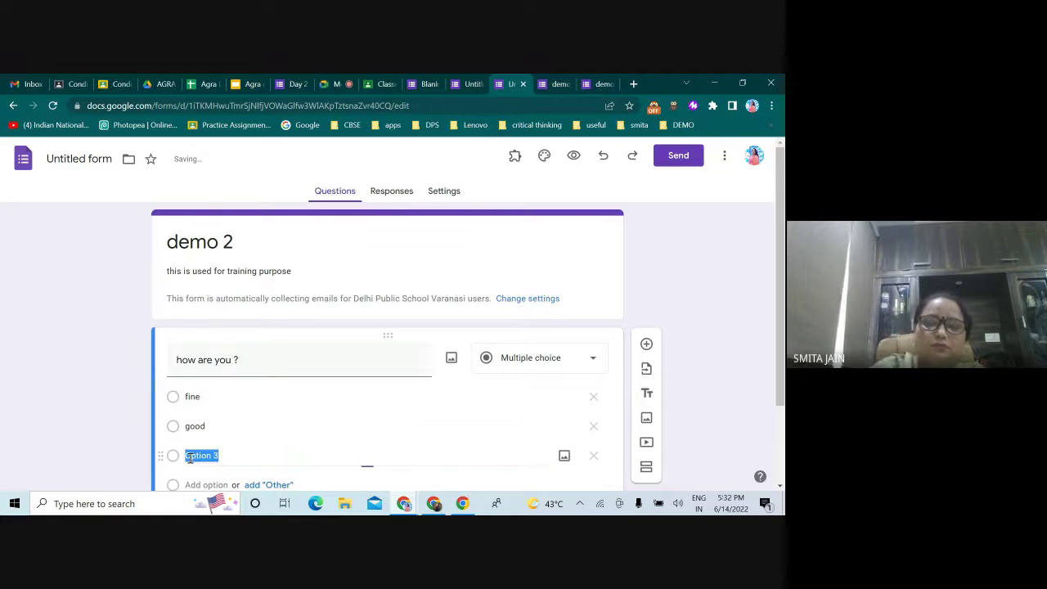
{"action": "type", "text": "very "}
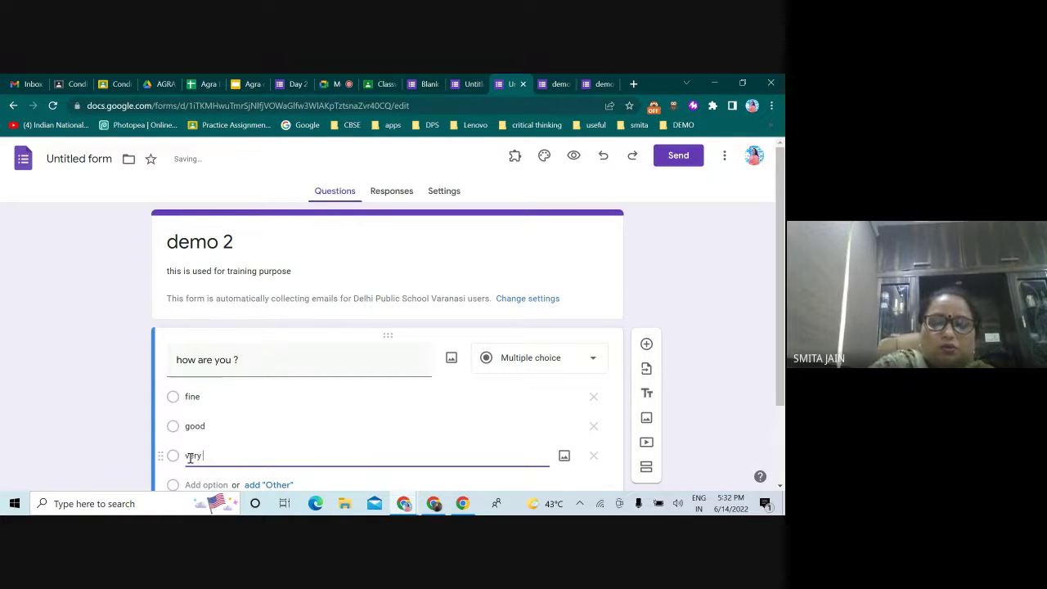
{"action": "type", "text": "good"}
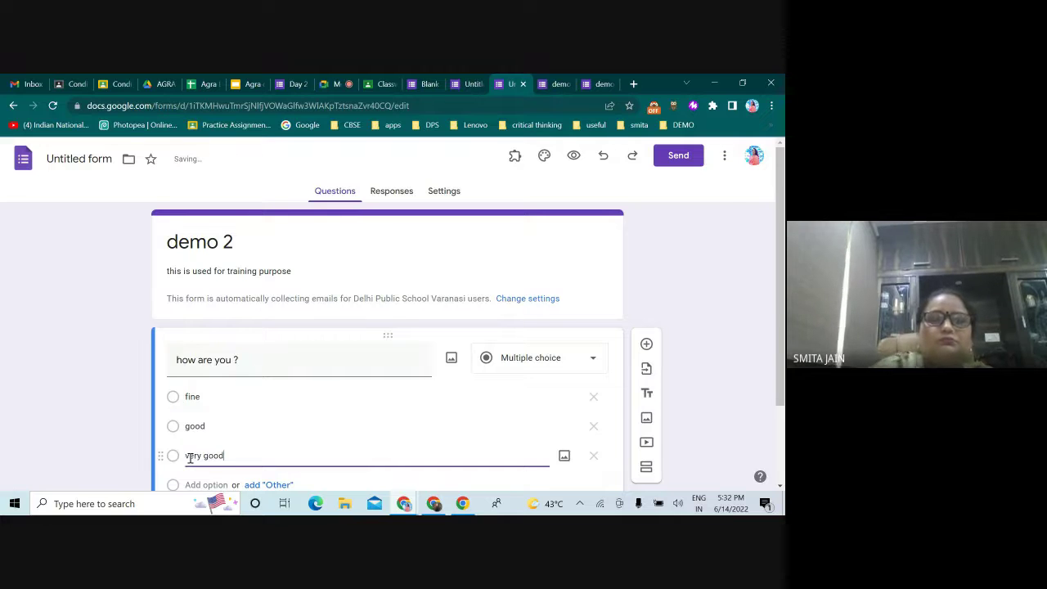
{"action": "left_click", "coordinate": [198, 485]}
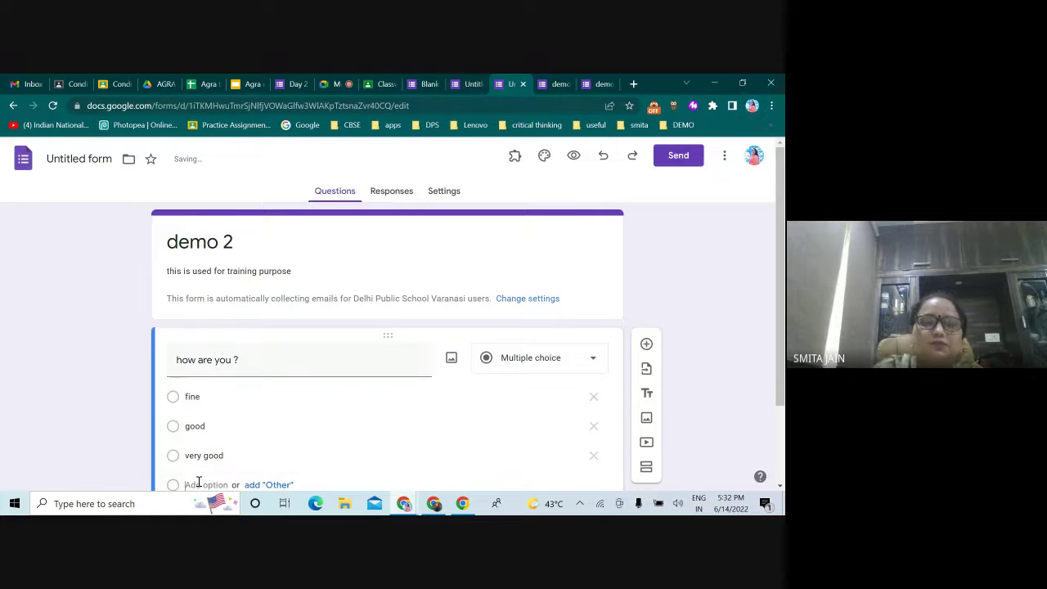
{"action": "type", "text": "exc"}
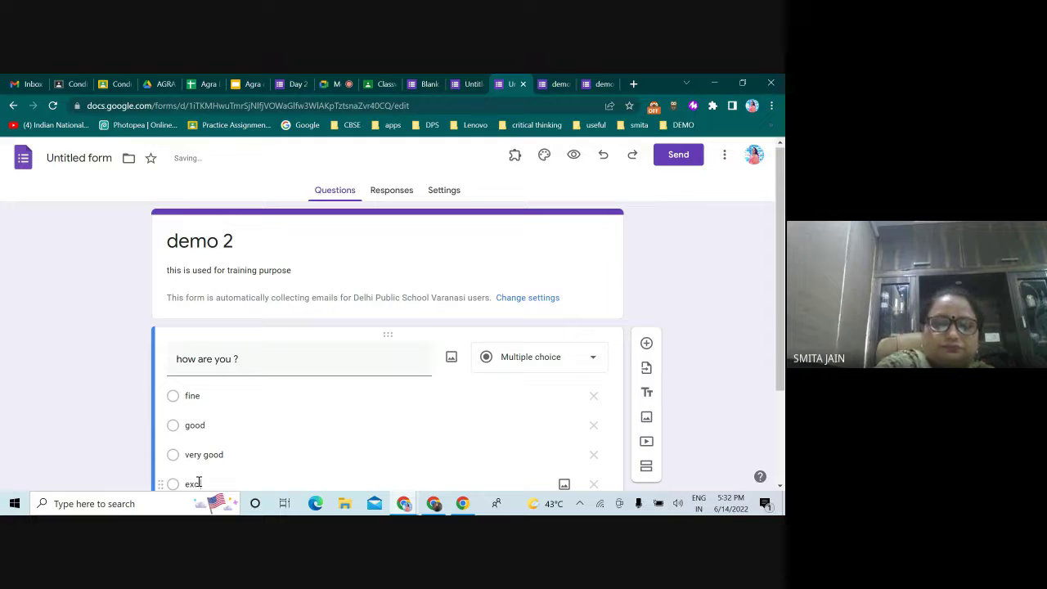
{"action": "type", "text": "ited"}
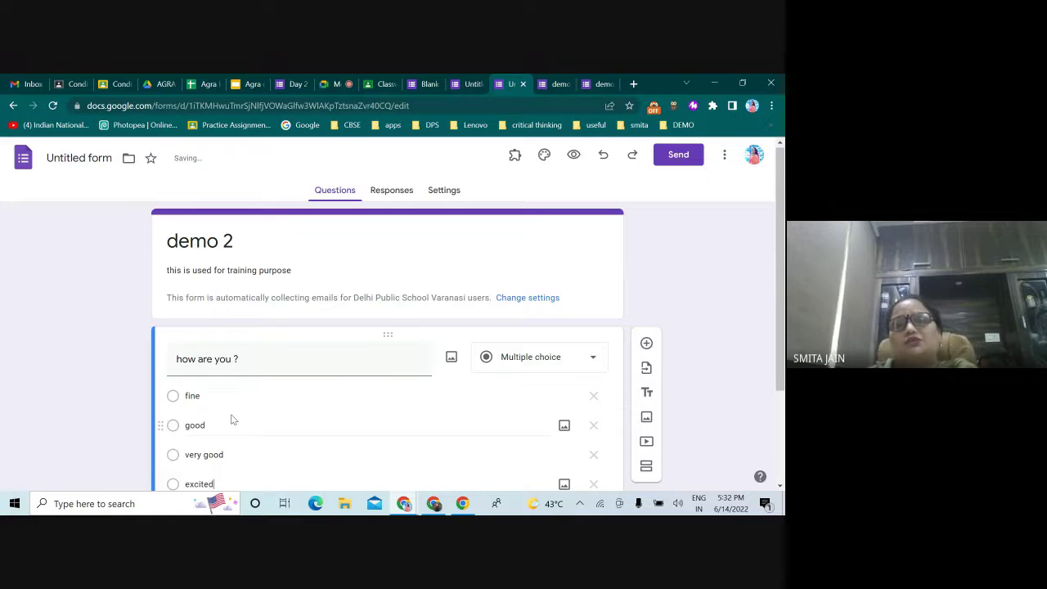
Open the answer key of the "how are you ?" question and mark "very good" as the correct answer.
{"action": "scroll", "coordinate": [234, 422], "scroll_direction": "down", "scroll_amount": 2}
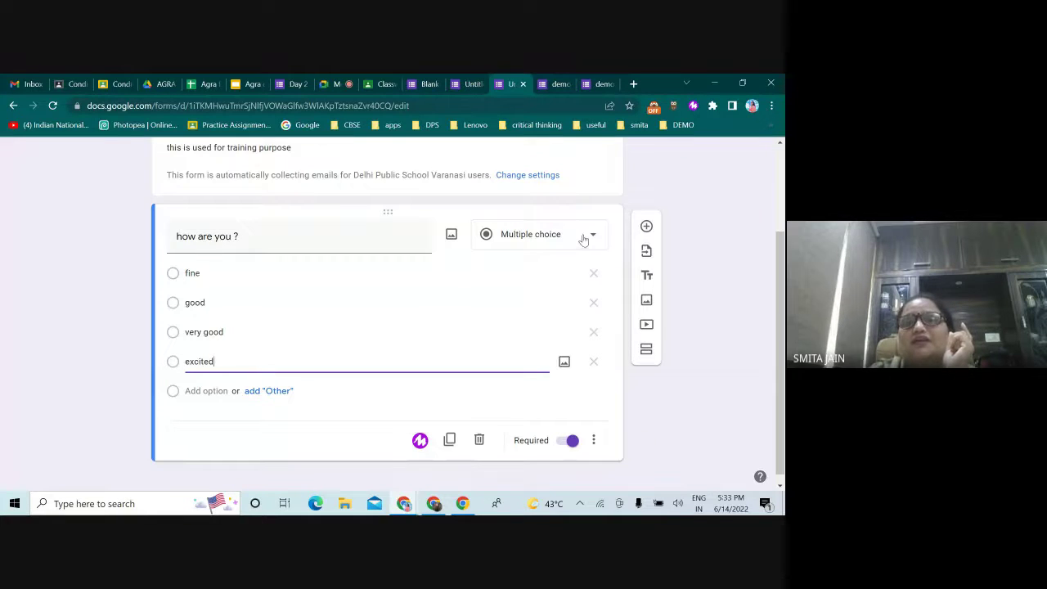
{"action": "scroll", "coordinate": [385, 299], "scroll_direction": "up", "scroll_amount": 3}
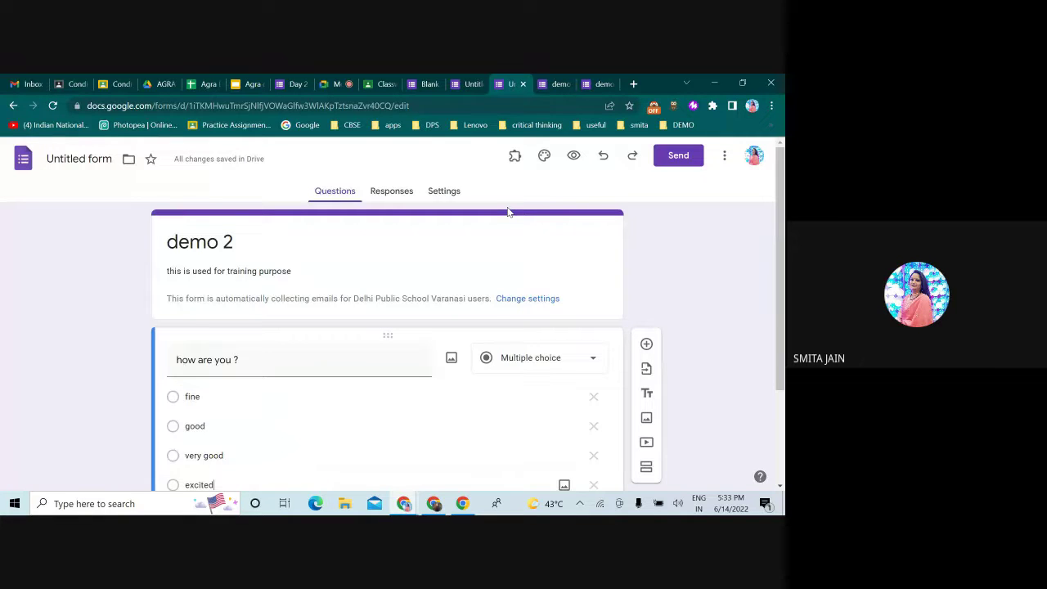
{"action": "scroll", "coordinate": [226, 456], "scroll_direction": "down", "scroll_amount": 2}
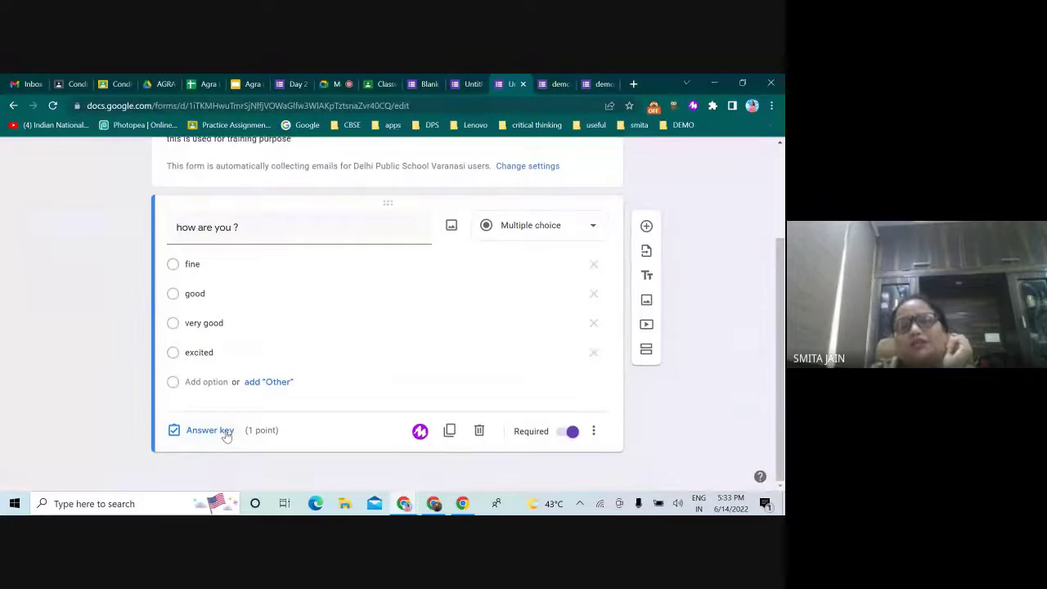
{"action": "left_click", "coordinate": [194, 434]}
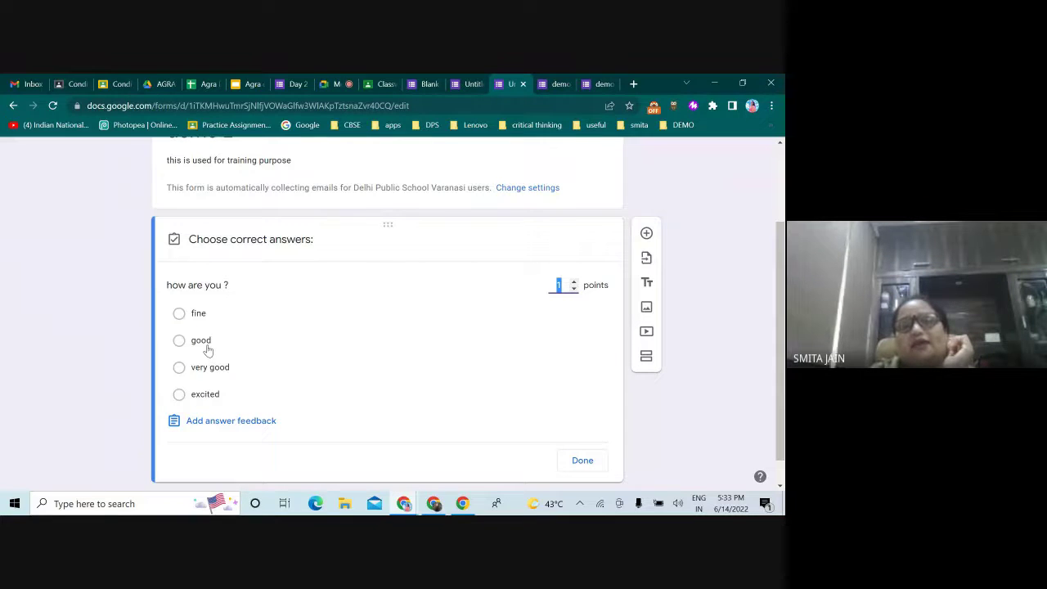
{"action": "left_click", "coordinate": [208, 368]}
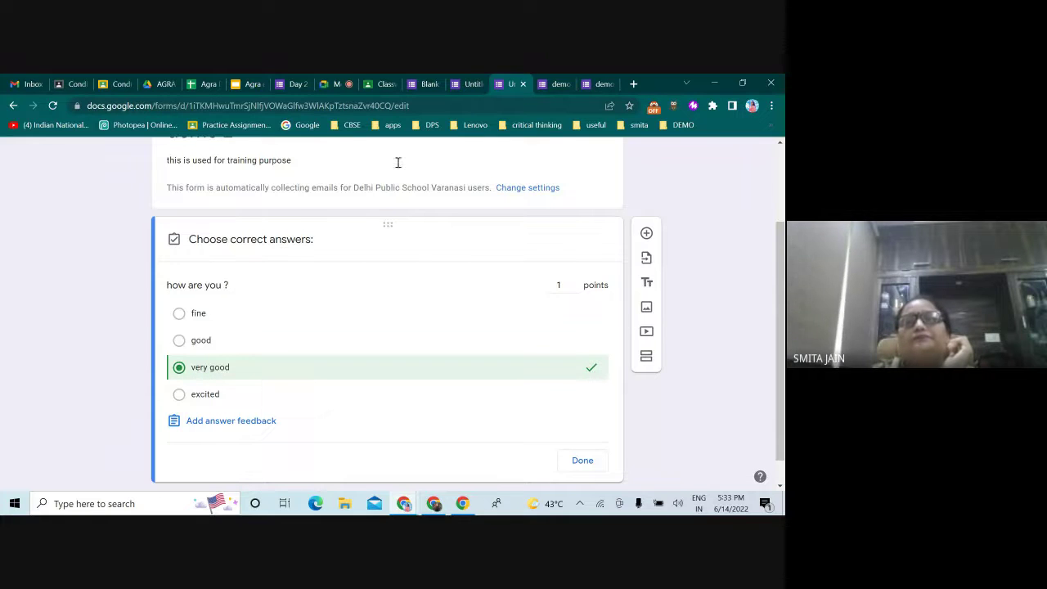
Switch to the Google Meet call, read the in-call messages and return to the demo 2 form's answer key.
{"action": "left_click", "coordinate": [340, 86]}
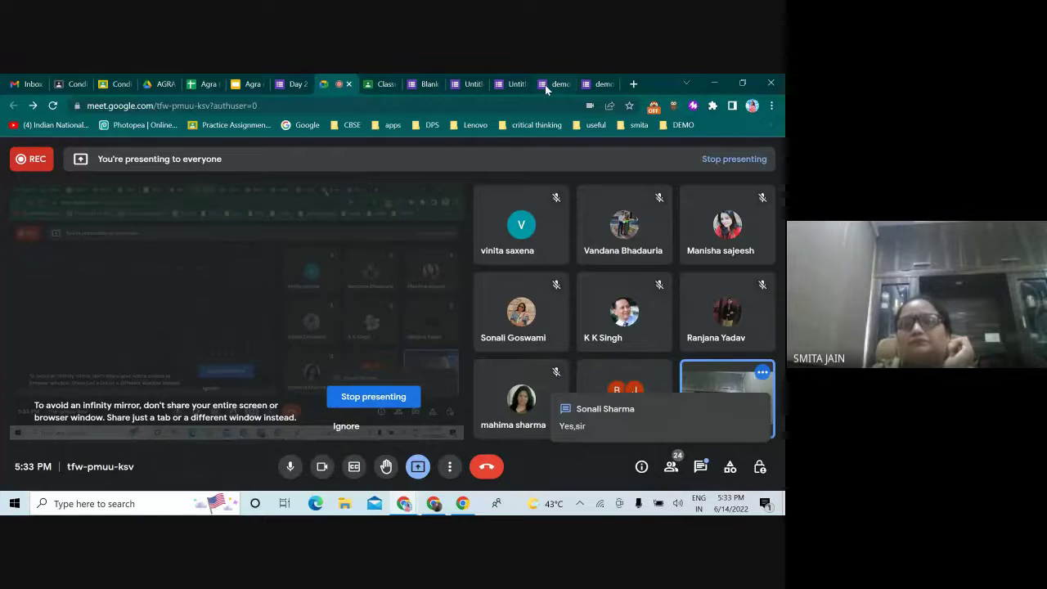
{"action": "left_click", "coordinate": [700, 472]}
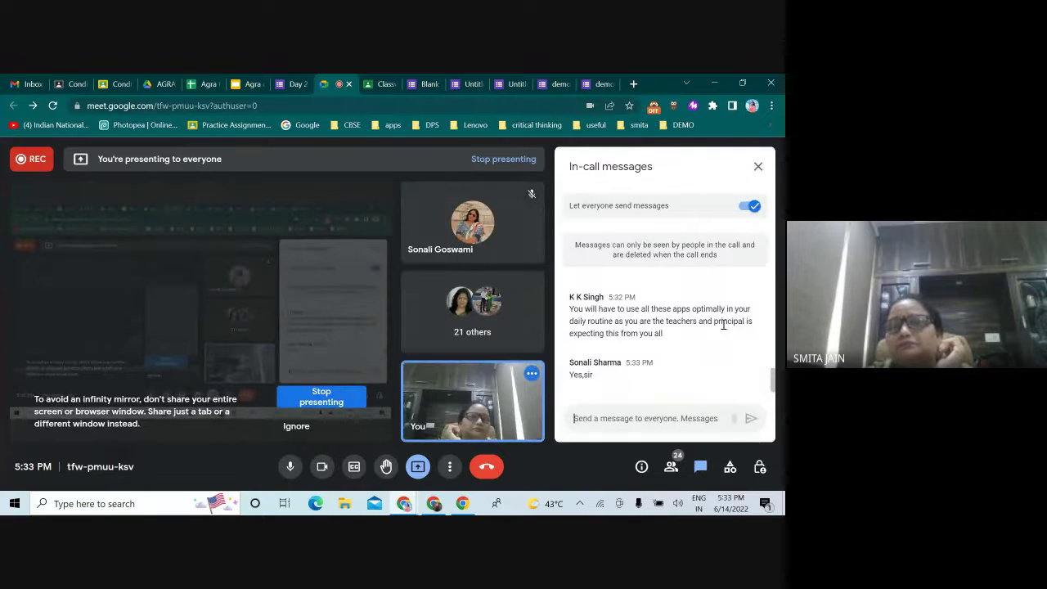
{"action": "left_click", "coordinate": [292, 83]}
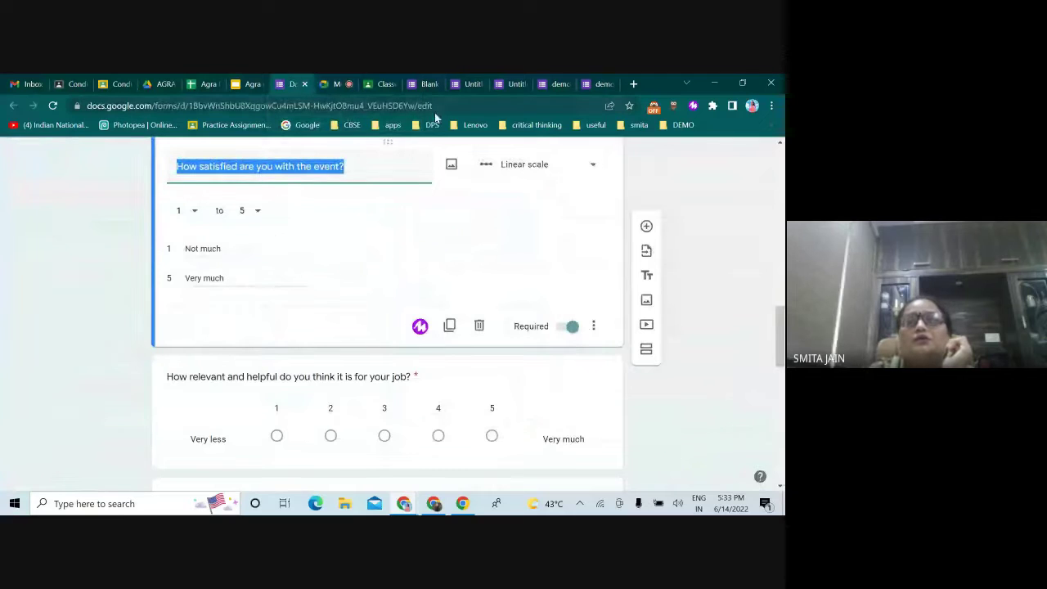
{"action": "left_click", "coordinate": [560, 84]}
{"action": "left_click", "coordinate": [508, 84]}
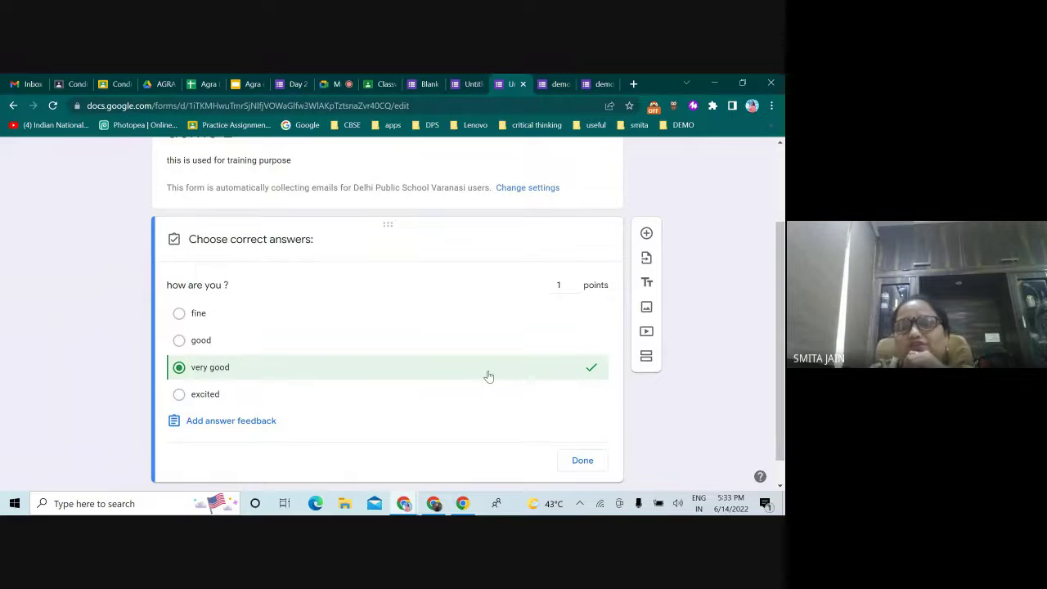
Admit another waiting participant to the Google Meet call and go back to the demo 2 form editor.
{"action": "left_click", "coordinate": [332, 84]}
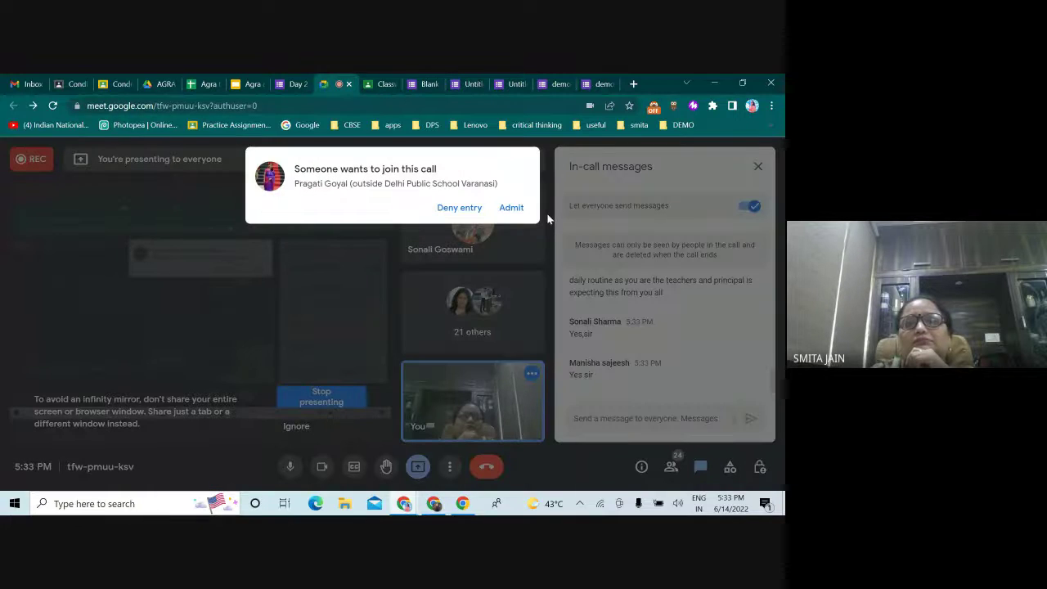
{"action": "left_click", "coordinate": [511, 206]}
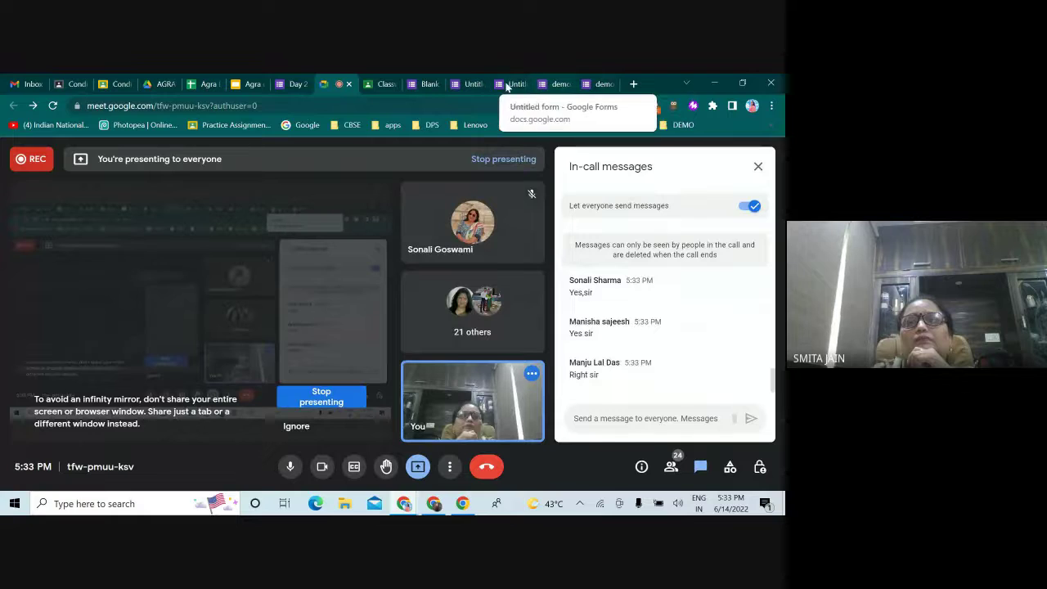
{"action": "left_click", "coordinate": [509, 84]}
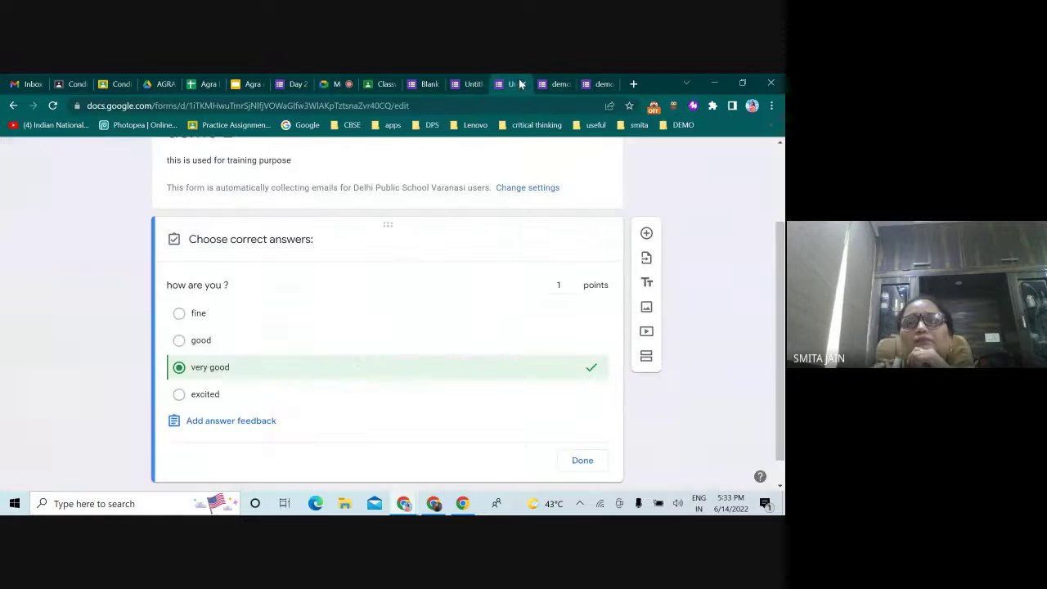
Set the "how are you ?" question to 2 points and close its answer key.
{"action": "left_click", "coordinate": [574, 283]}
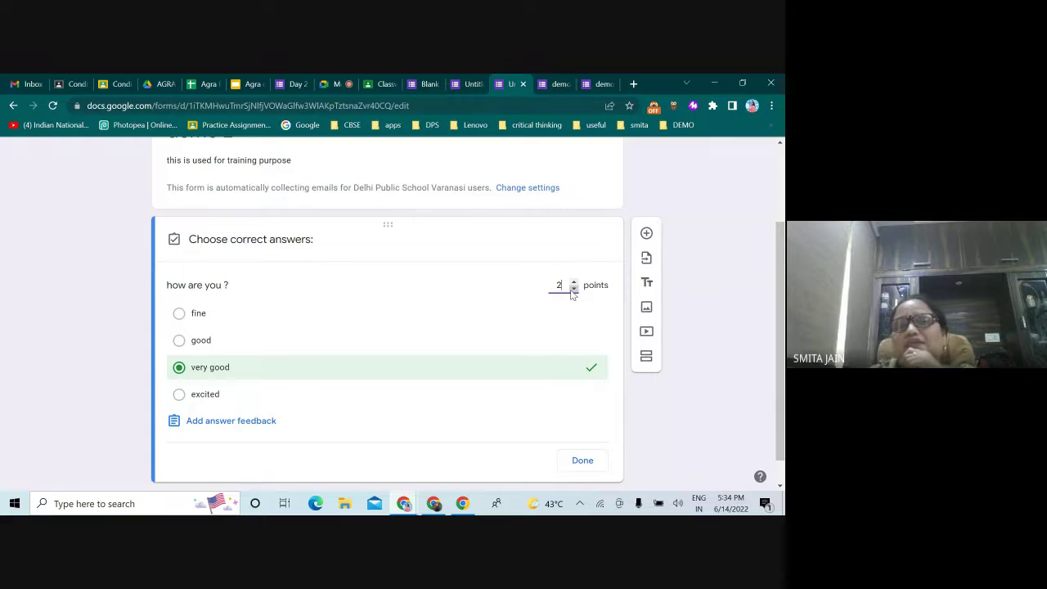
{"action": "left_click", "coordinate": [584, 461]}
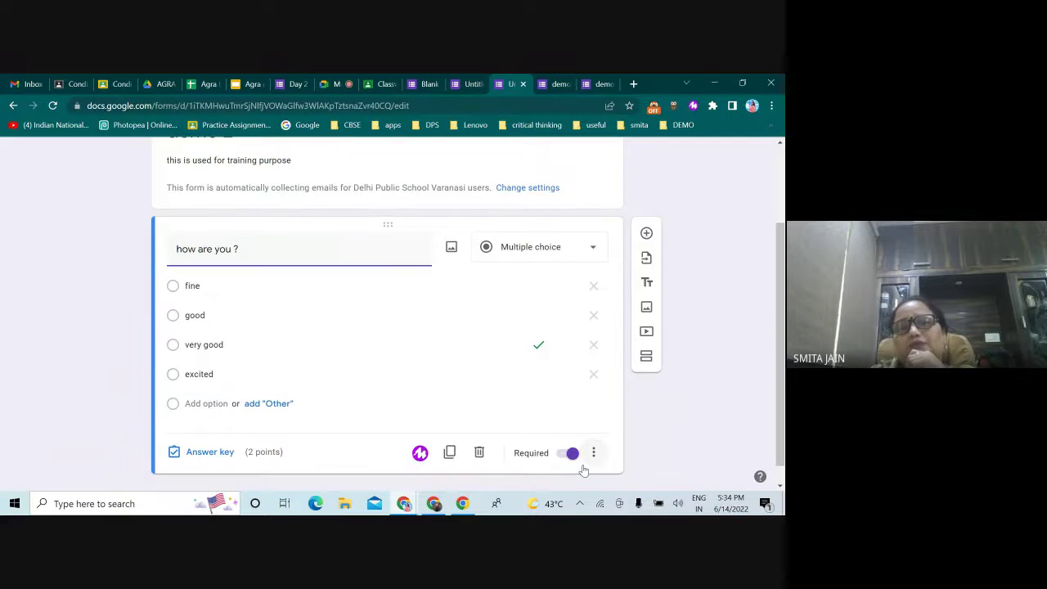
Preview the demo 2 form and try the answers fine, good and very good in turn.
{"action": "scroll", "coordinate": [570, 447], "scroll_direction": "up", "scroll_amount": 2}
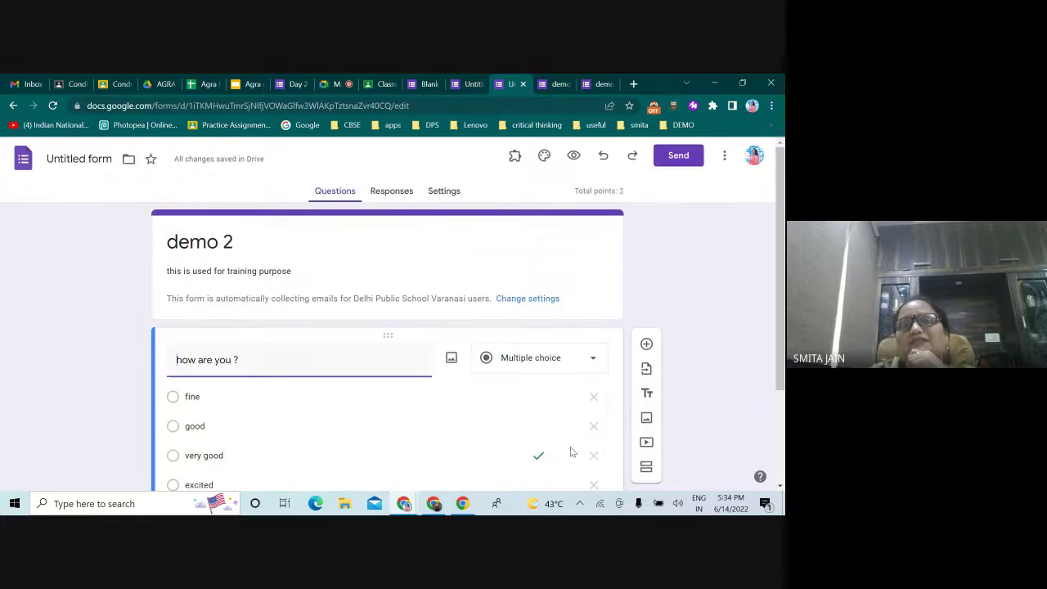
{"action": "left_click", "coordinate": [574, 157]}
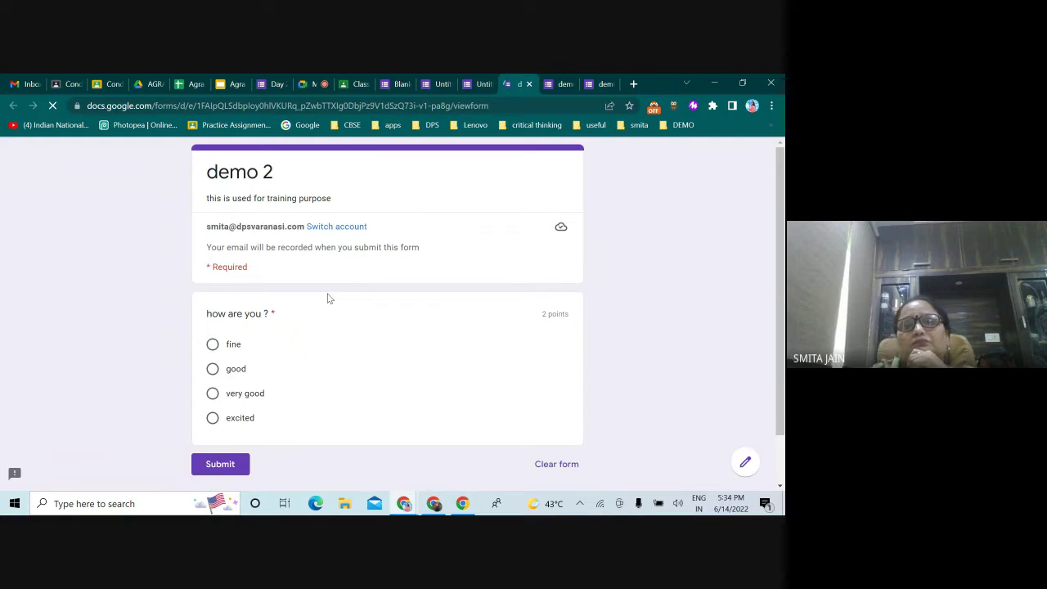
{"action": "left_click", "coordinate": [239, 351]}
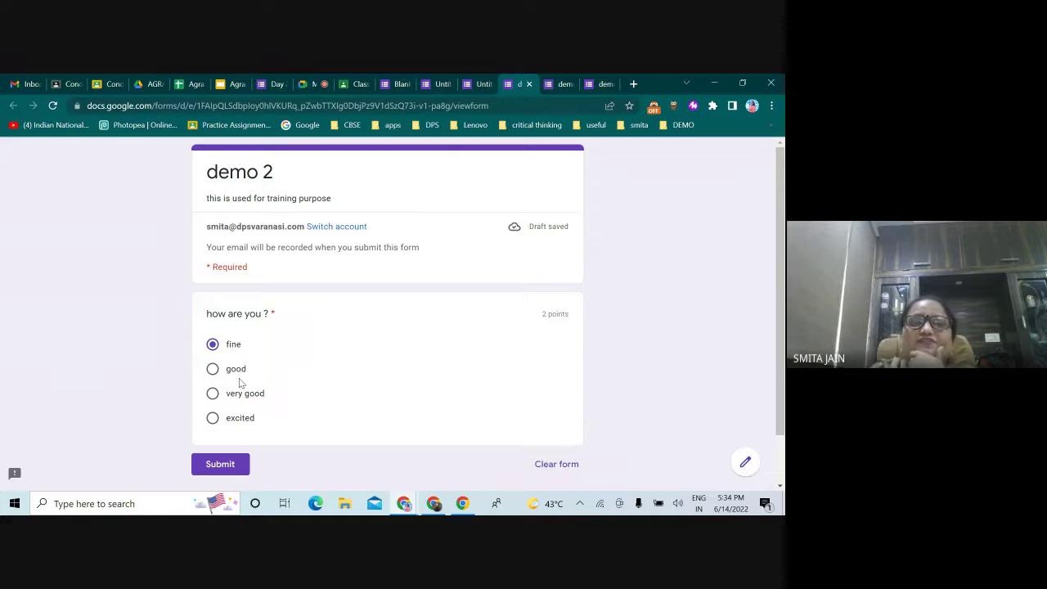
{"action": "left_click", "coordinate": [214, 370]}
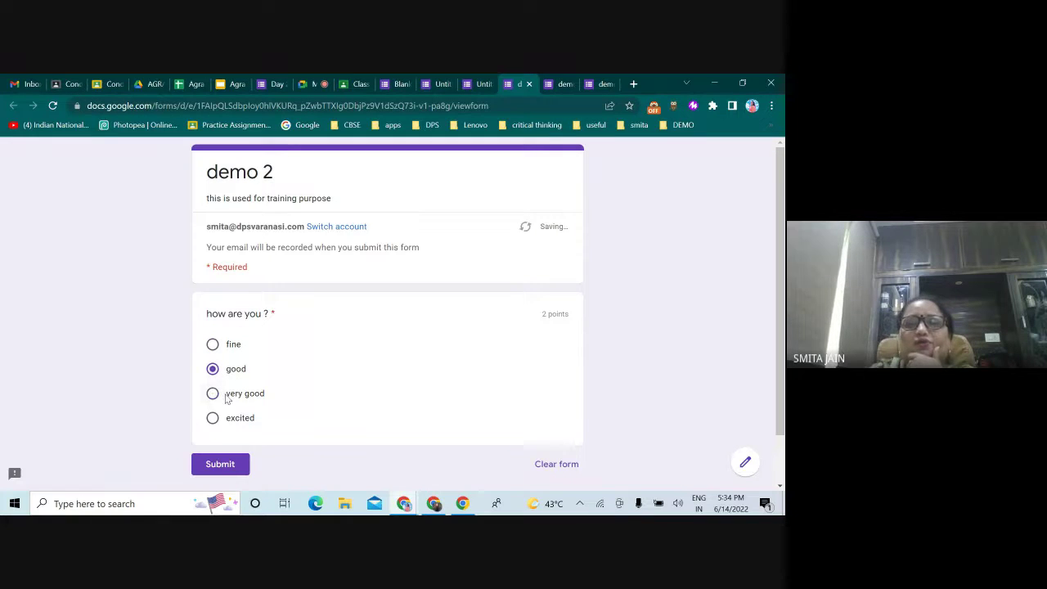
{"action": "left_click", "coordinate": [227, 396]}
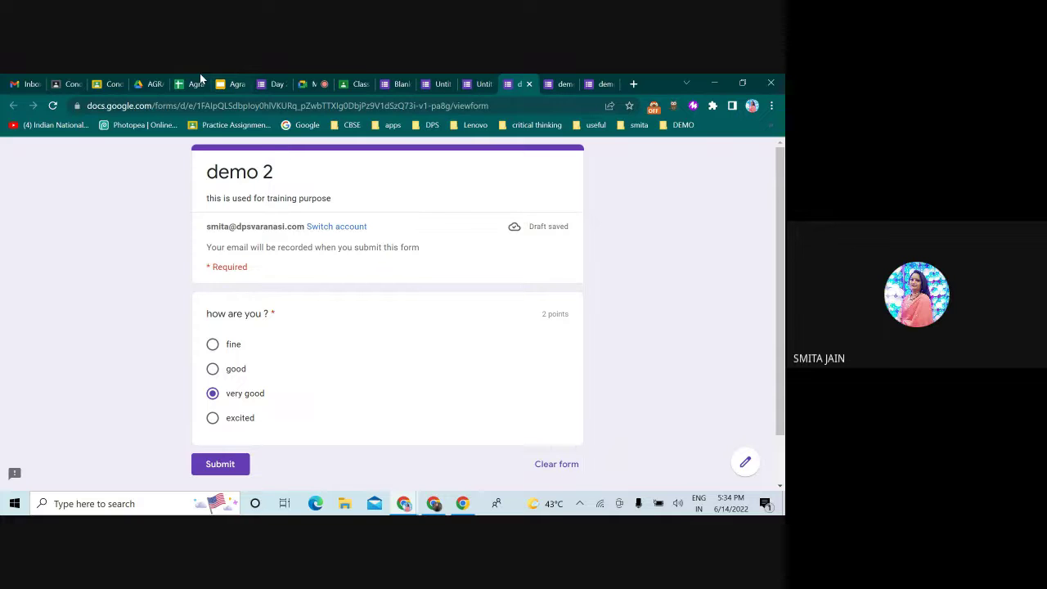
Back in the form editor, make "how are you ?" a Checkboxes question and mark fine, good, very good and excited as correct answers.
{"action": "key", "text": "ctrl+shift+Tab"}
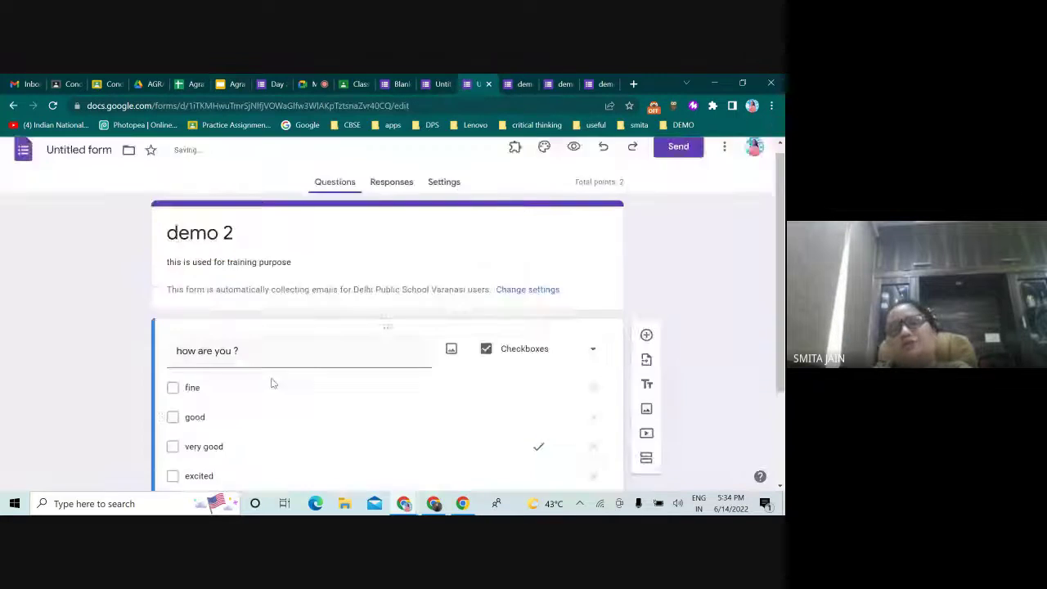
{"action": "scroll", "coordinate": [271, 383], "scroll_direction": "down", "scroll_amount": 3}
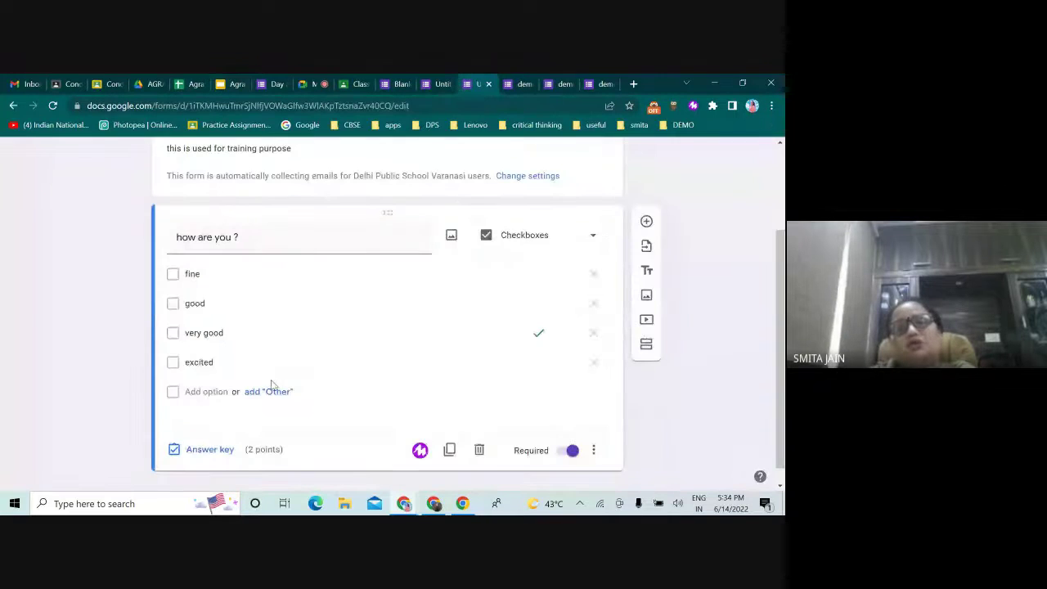
{"action": "left_click", "coordinate": [537, 333]}
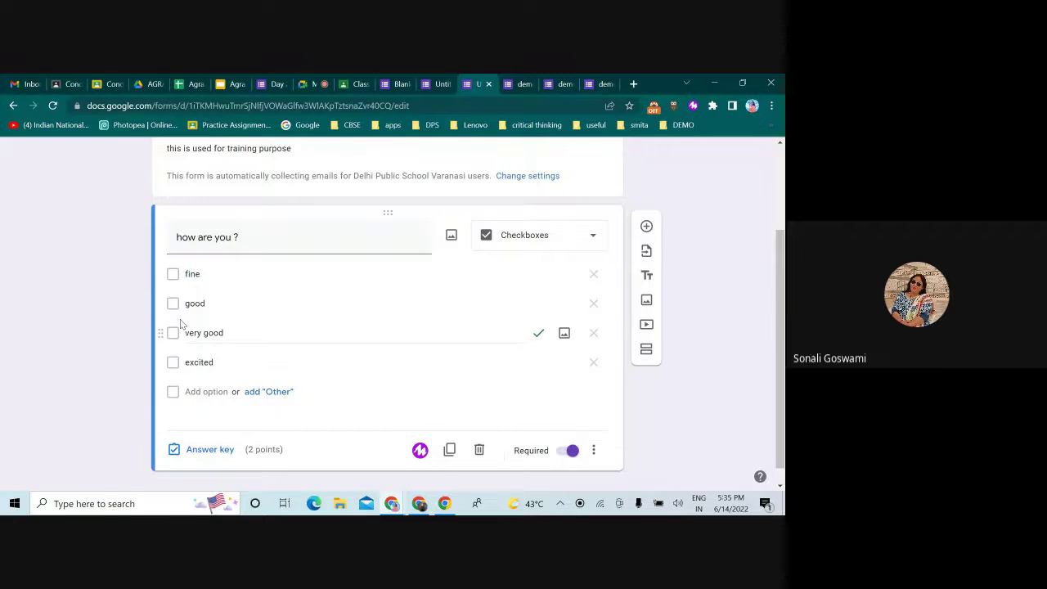
{"action": "left_click", "coordinate": [210, 450]}
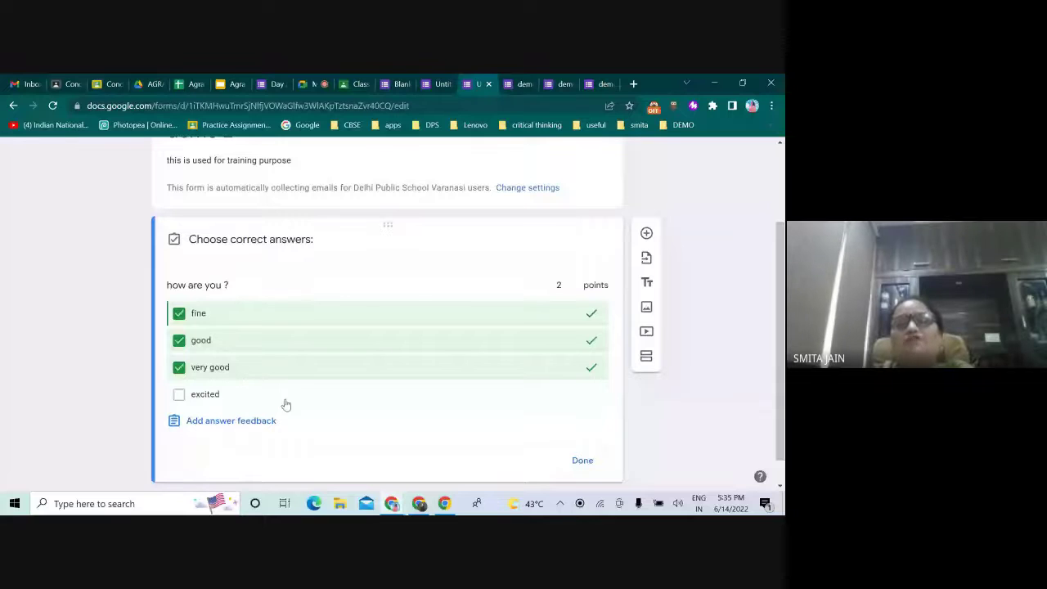
{"action": "left_click", "coordinate": [297, 403]}
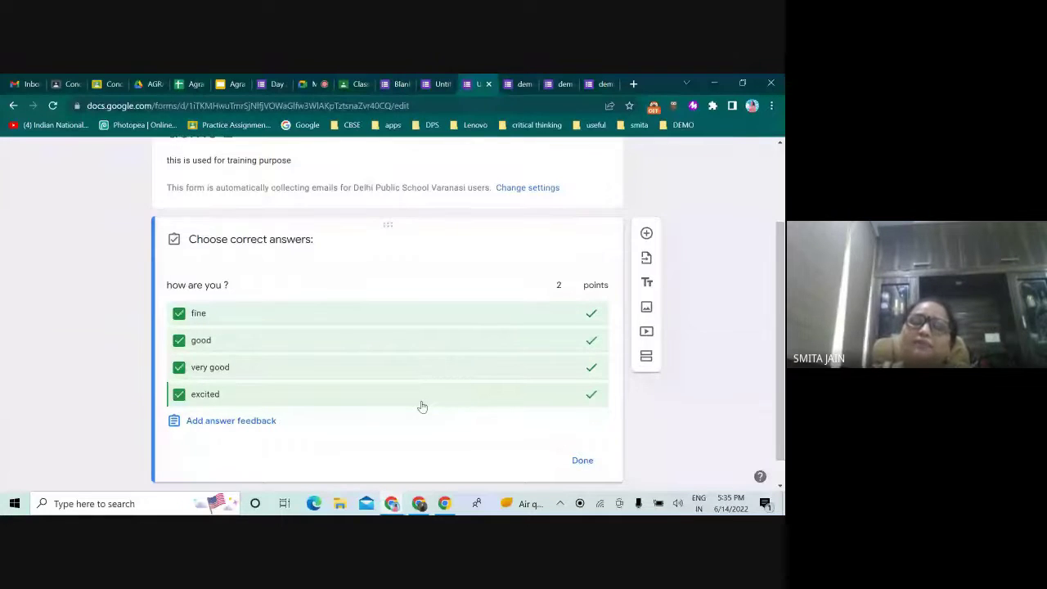
Unmark and re-mark fine in the answer key, and remove good from the correct answers.
{"action": "left_click", "coordinate": [381, 318]}
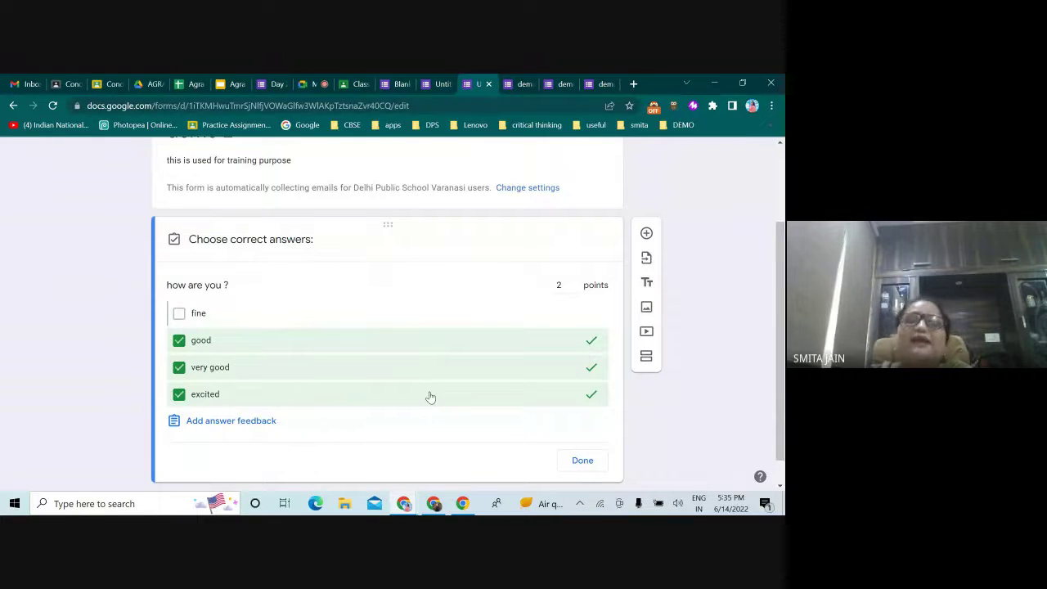
{"action": "left_click", "coordinate": [391, 315]}
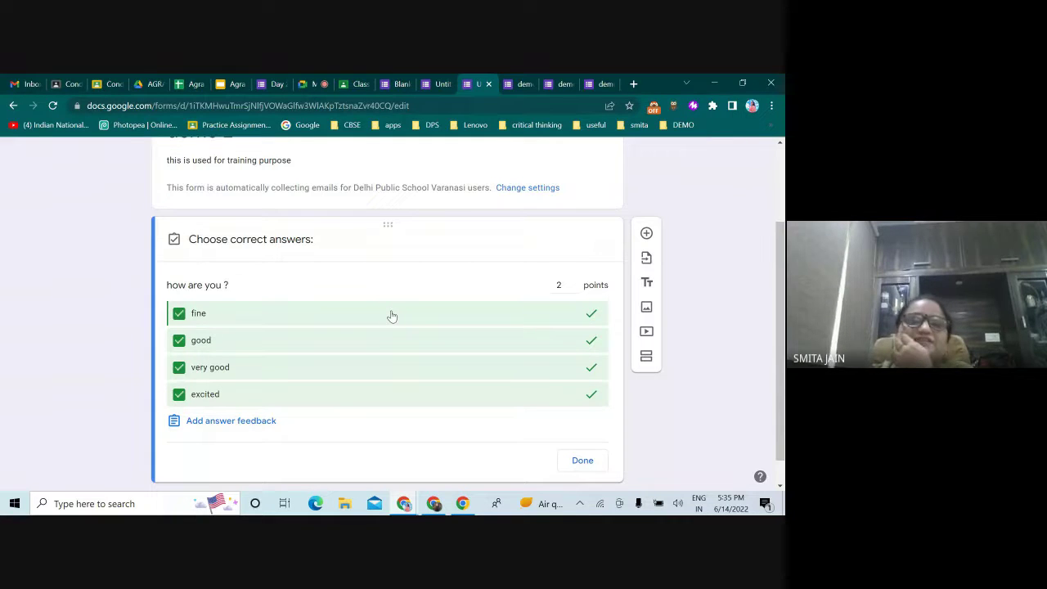
{"action": "left_click", "coordinate": [385, 350]}
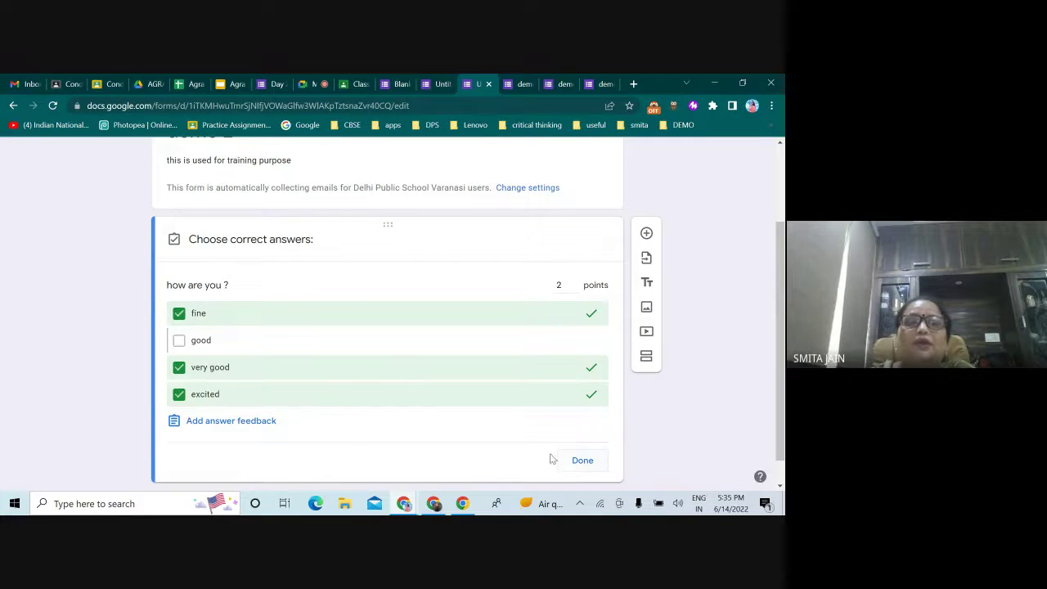
Look over the blank untitled form, the demo 2 preview and the points and correct answers in the demo 2 editor.
{"action": "scroll", "coordinate": [352, 432], "scroll_direction": "up", "scroll_amount": 3}
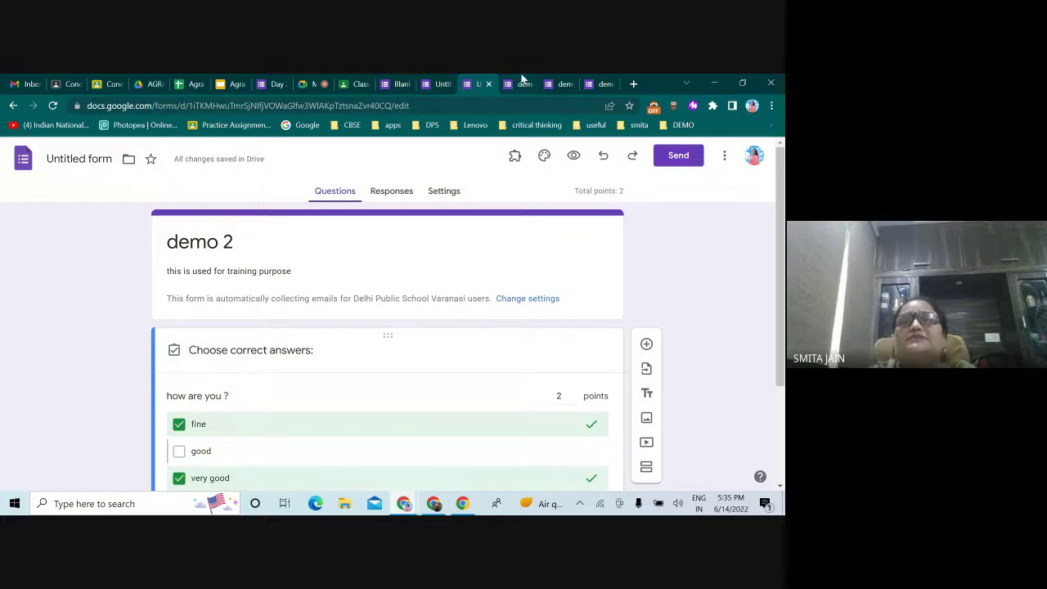
{"action": "left_click", "coordinate": [437, 85]}
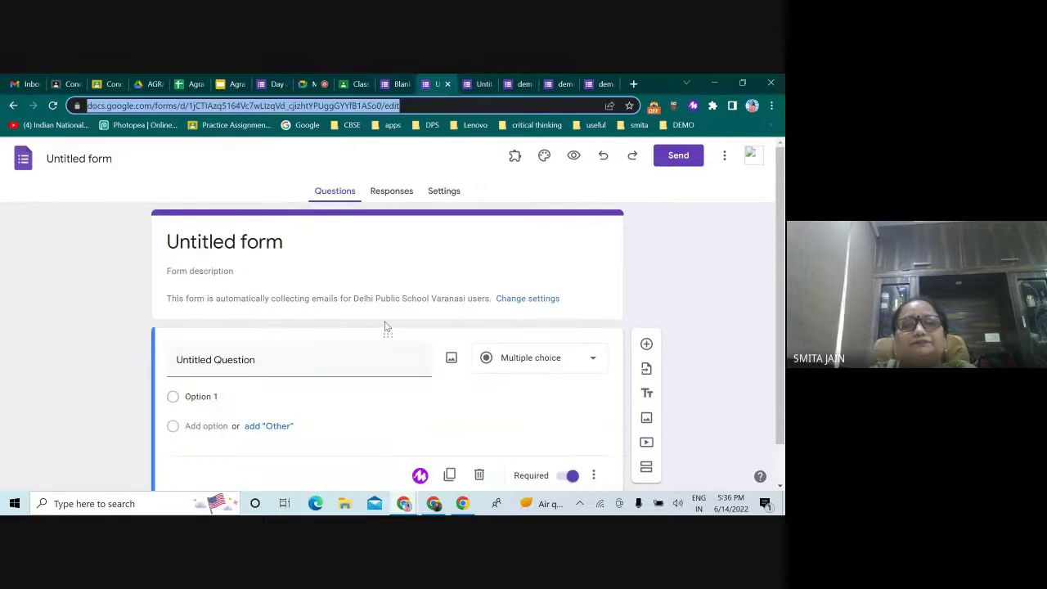
{"action": "left_click", "coordinate": [480, 85]}
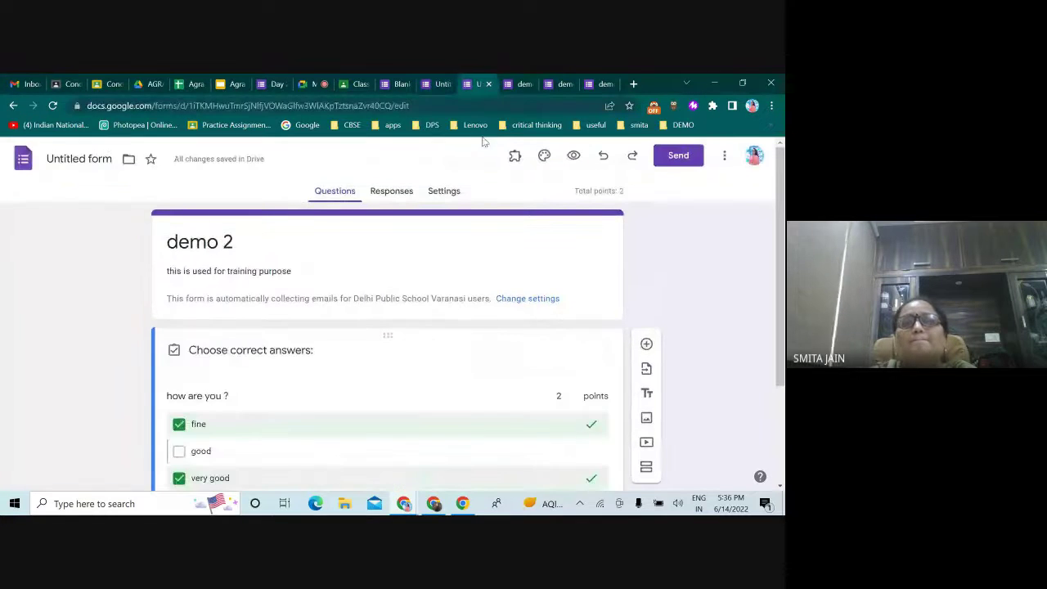
{"action": "scroll", "coordinate": [218, 344], "scroll_direction": "down", "scroll_amount": 1}
{"action": "scroll", "coordinate": [218, 343], "scroll_direction": "down", "scroll_amount": 1}
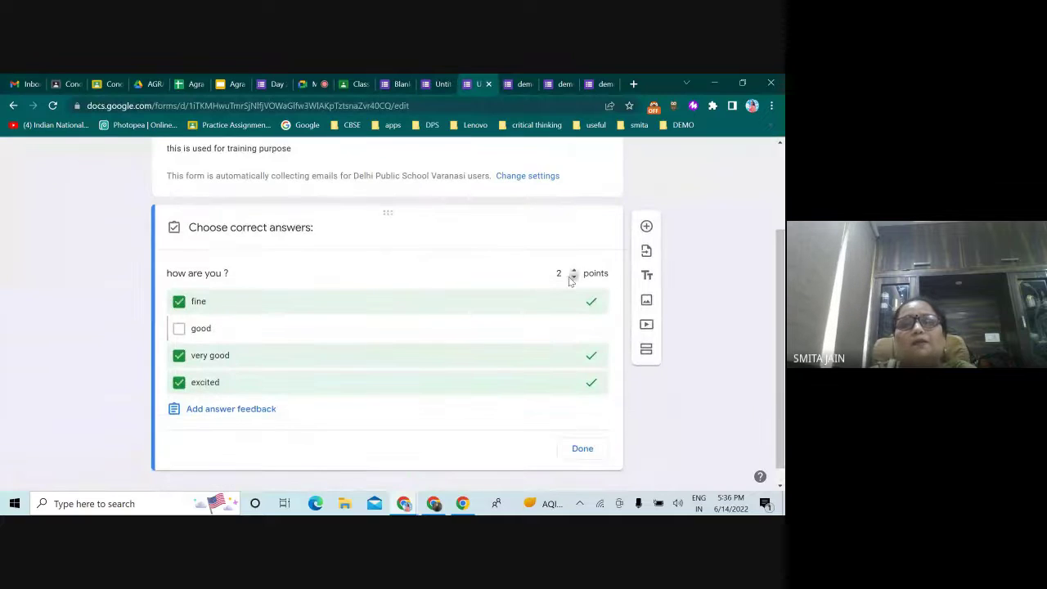
{"action": "scroll", "coordinate": [420, 270], "scroll_direction": "up", "scroll_amount": 3}
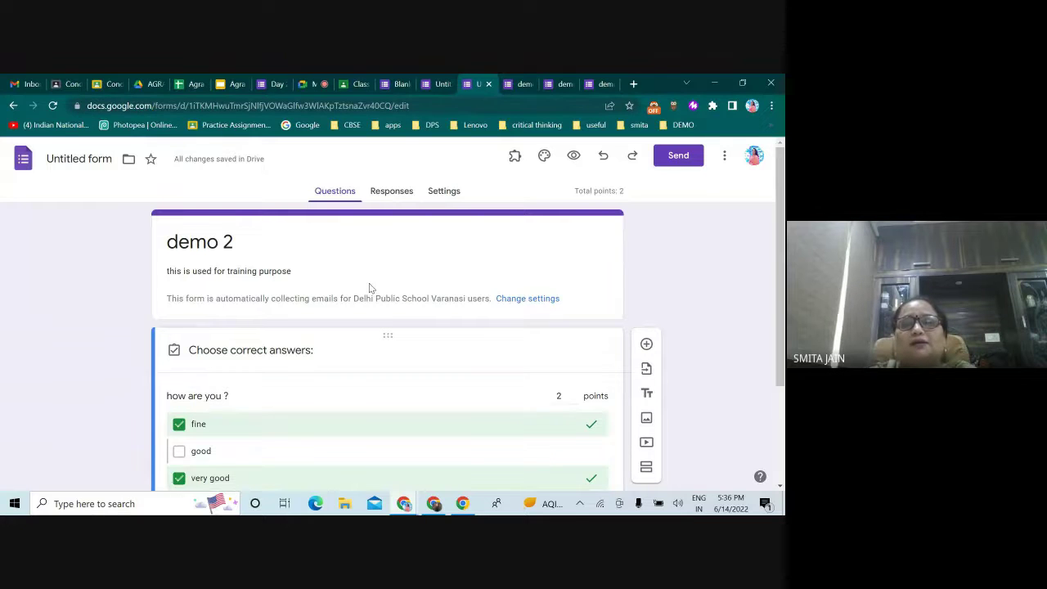
{"action": "left_click", "coordinate": [442, 83]}
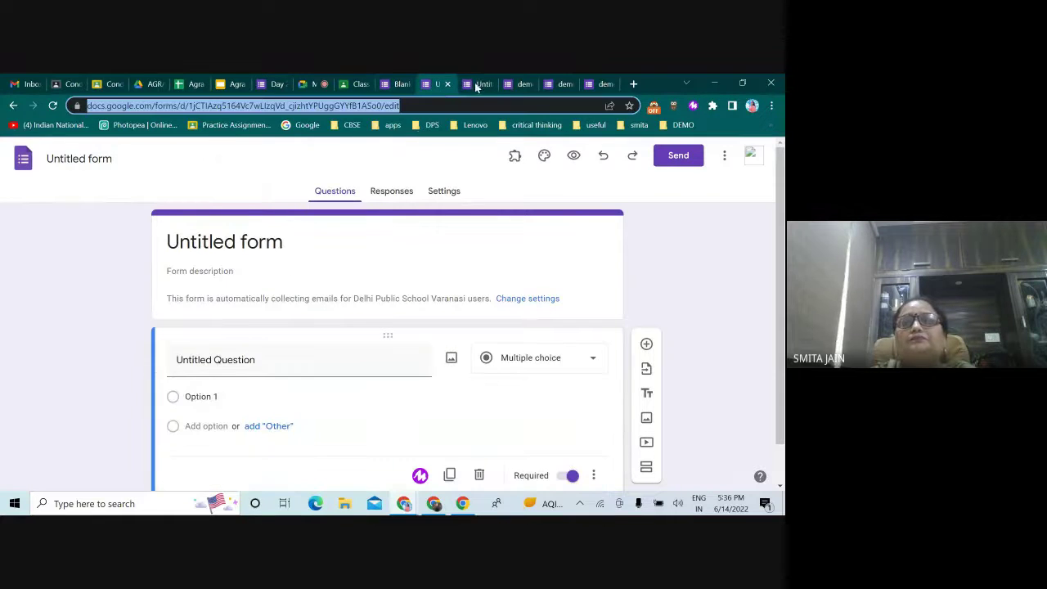
{"action": "left_click", "coordinate": [528, 84]}
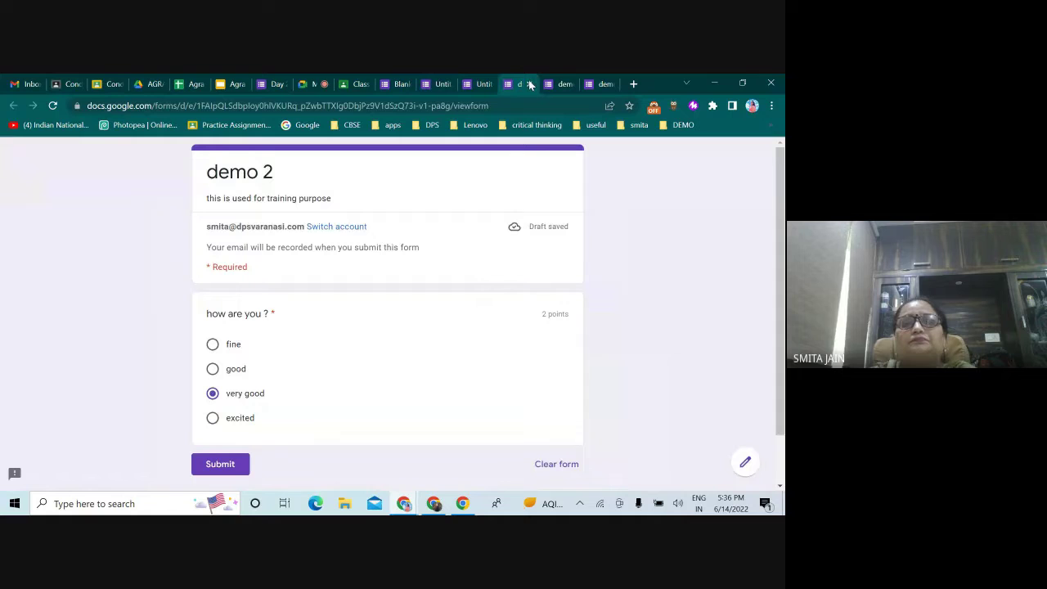
{"action": "left_click", "coordinate": [479, 84]}
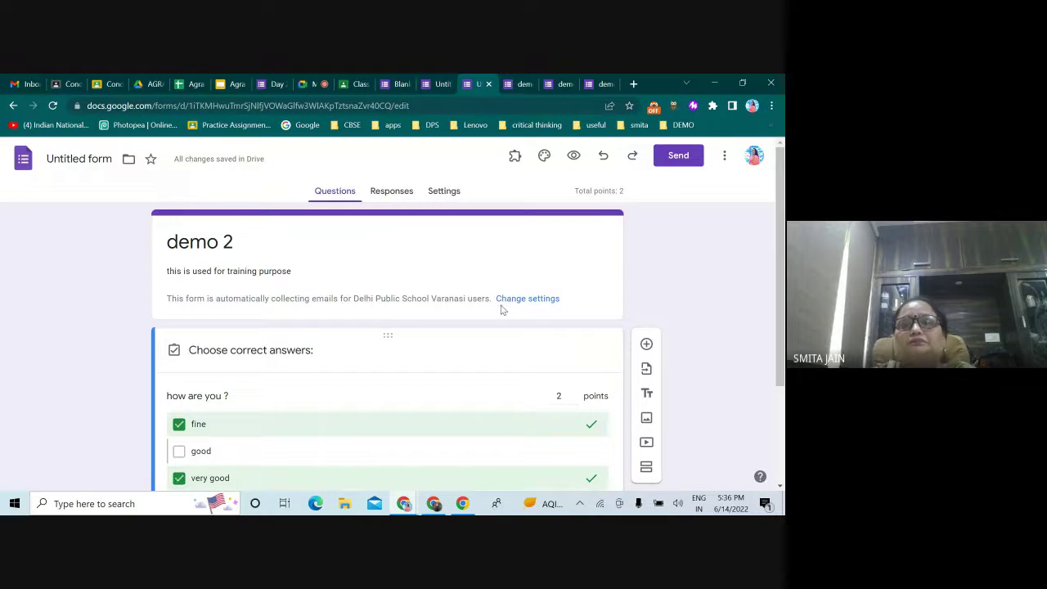
Add a File upload question below "how are you ?" and accept letting respondents upload files to Drive.
{"action": "scroll", "coordinate": [501, 310], "scroll_direction": "down", "scroll_amount": 3}
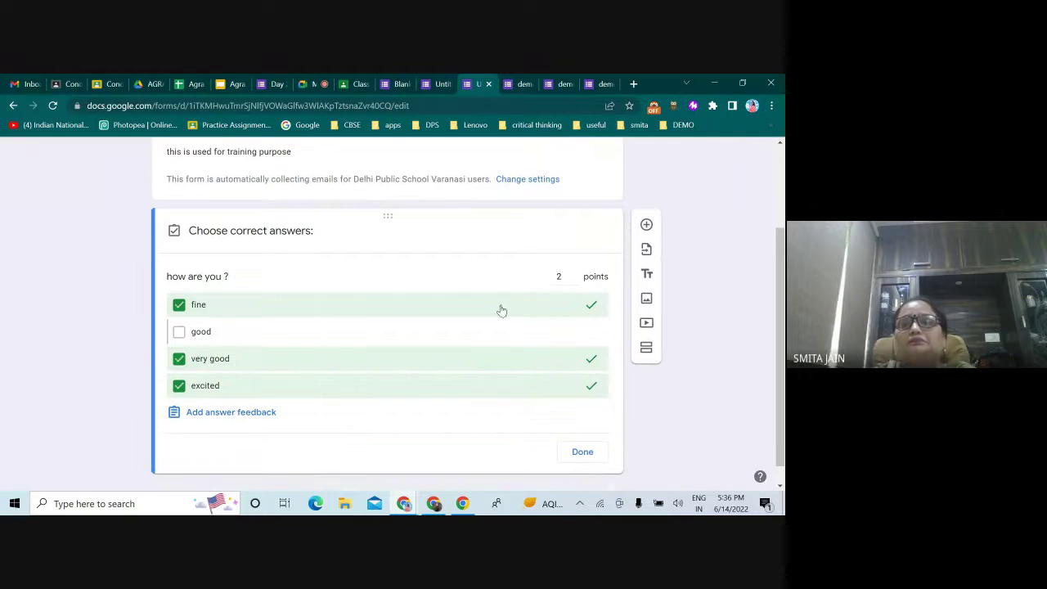
{"action": "left_click", "coordinate": [648, 225]}
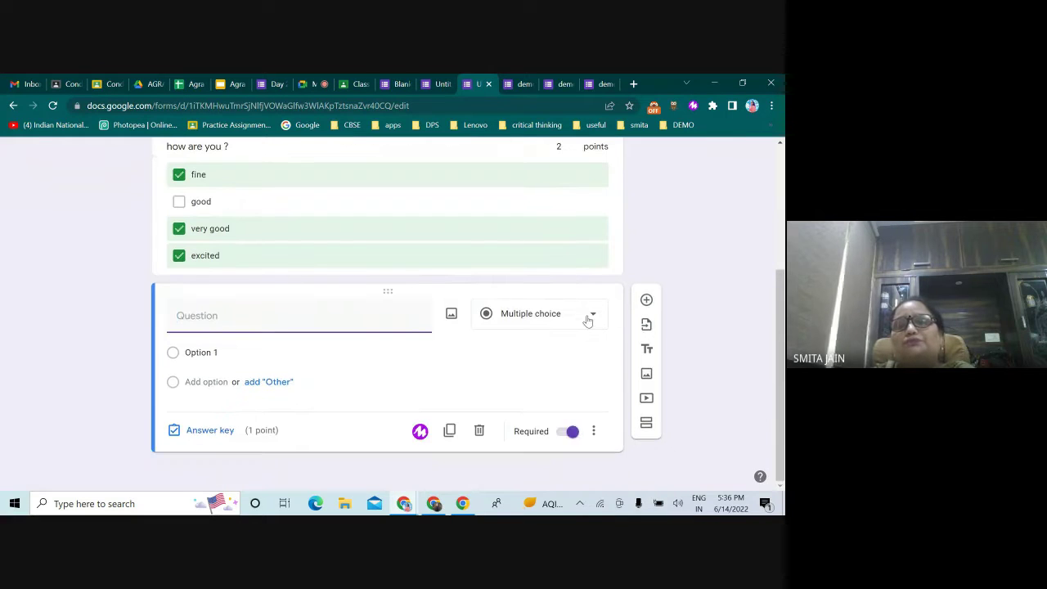
{"action": "left_click", "coordinate": [594, 322]}
{"action": "scroll", "coordinate": [531, 352], "scroll_direction": "down", "scroll_amount": 1}
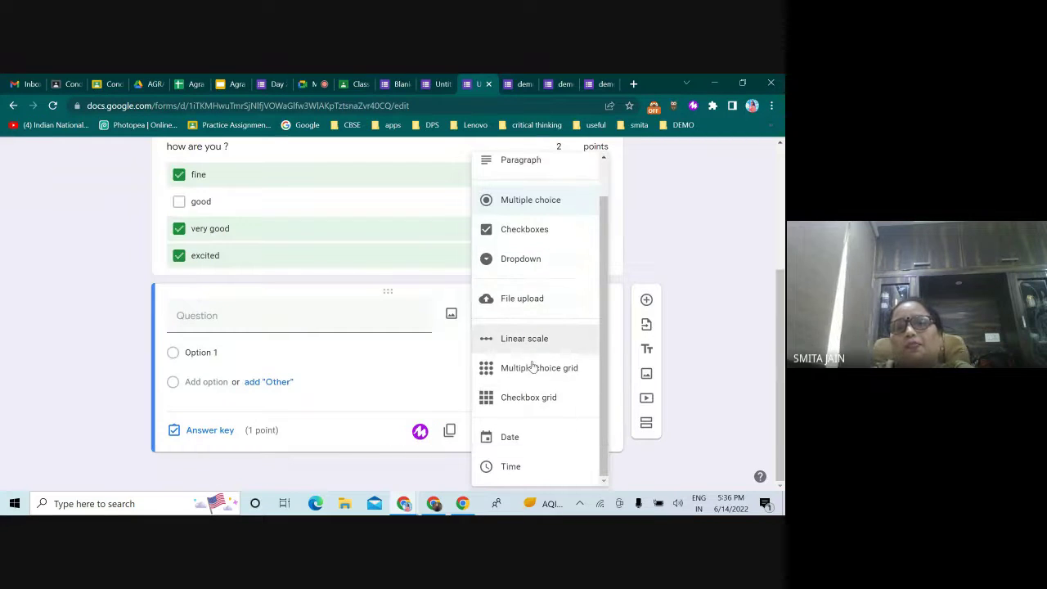
{"action": "left_click", "coordinate": [535, 309]}
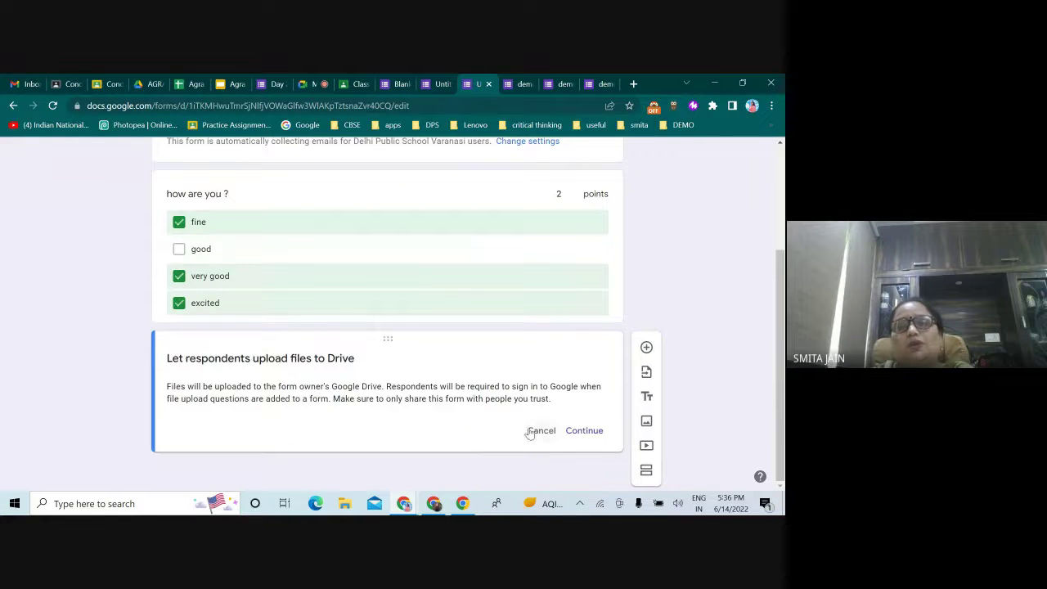
{"action": "left_click", "coordinate": [584, 432]}
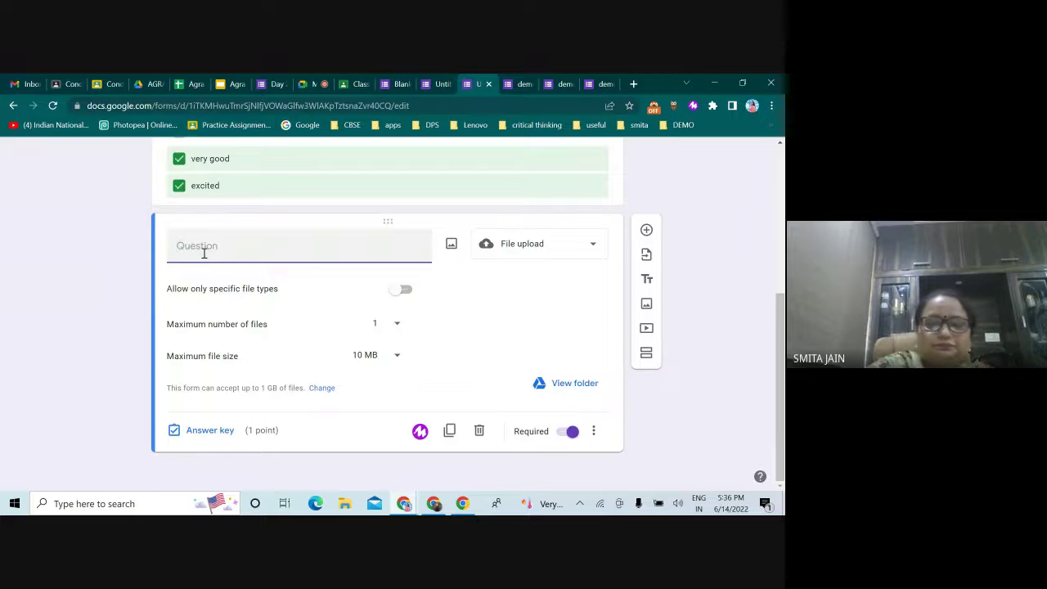
Title the file upload question "submit your certificate".
{"action": "type", "text": "submi"}
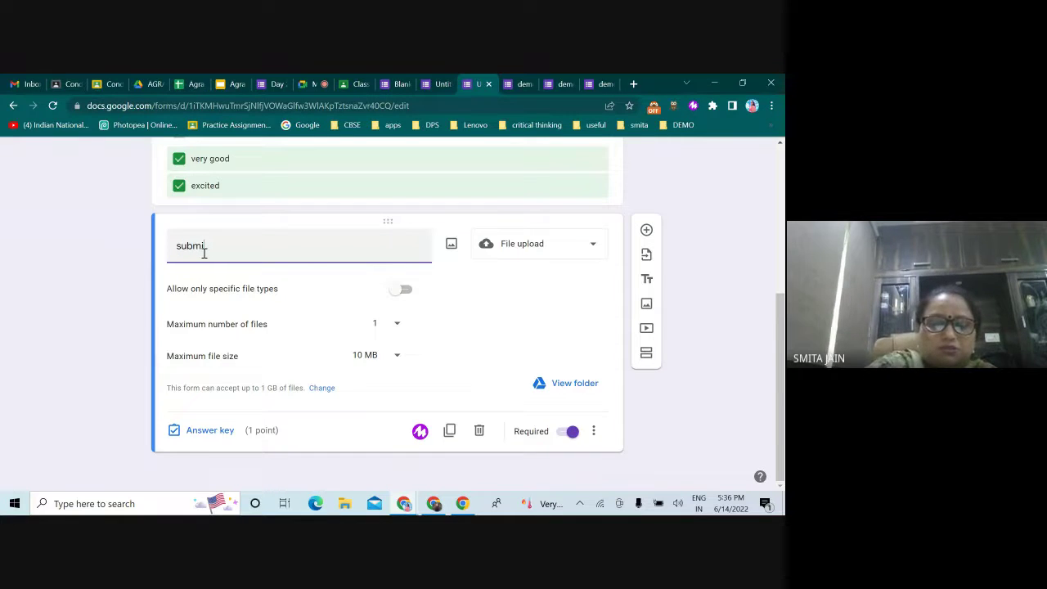
{"action": "type", "text": "t your"}
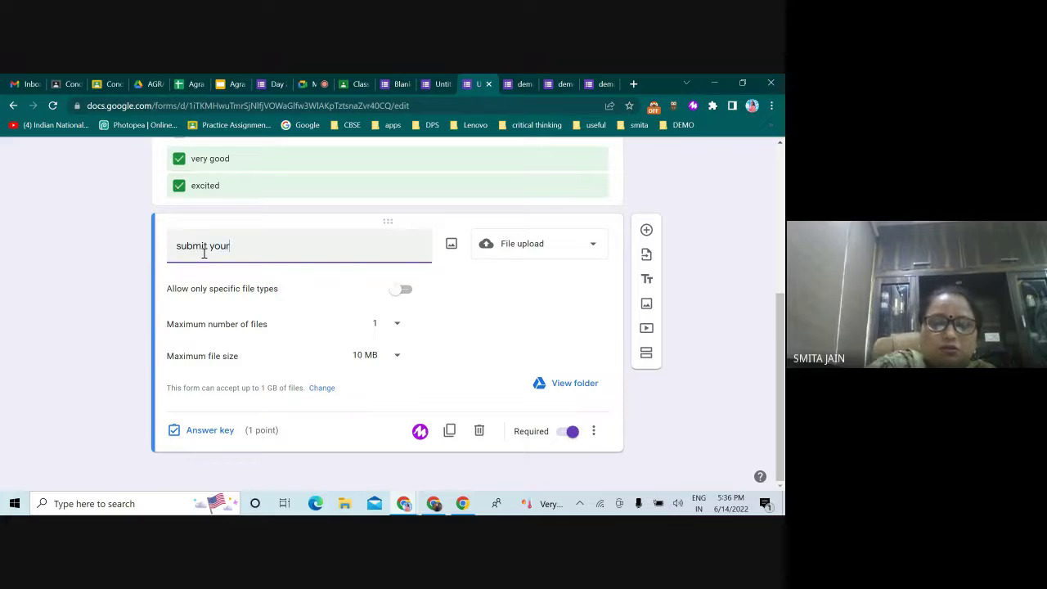
{"action": "type", "text": " certif"}
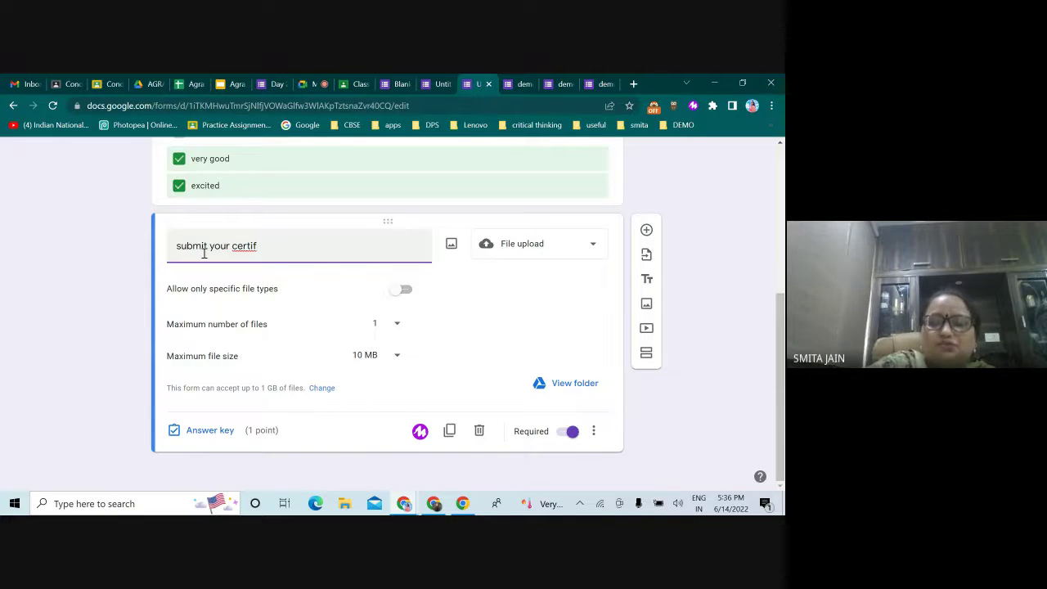
{"action": "type", "text": "icate"}
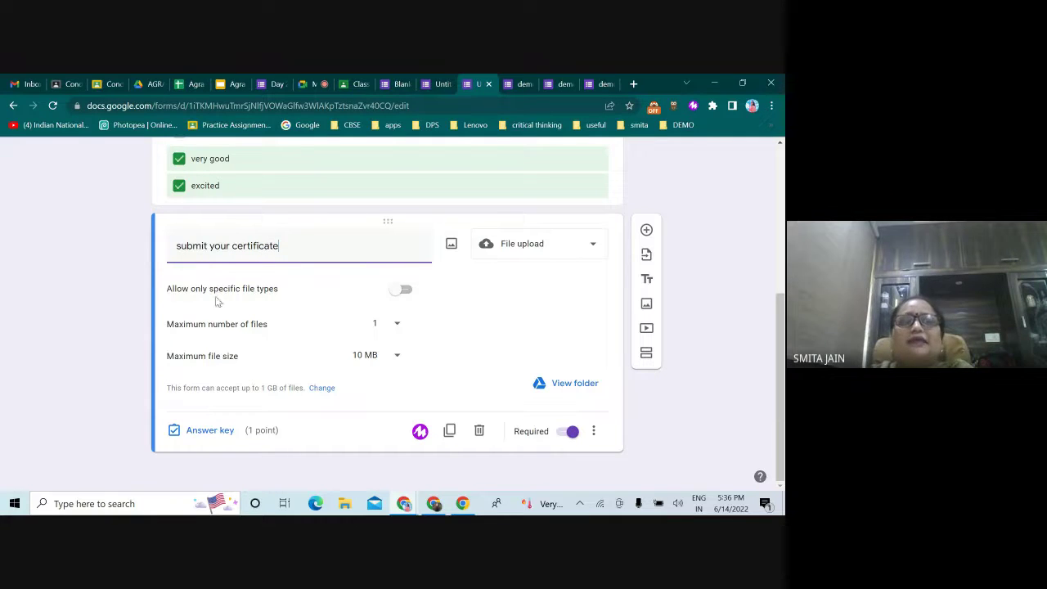
Restrict the certificate upload to specific file types, allowing only PDF and Image.
{"action": "left_click", "coordinate": [406, 293]}
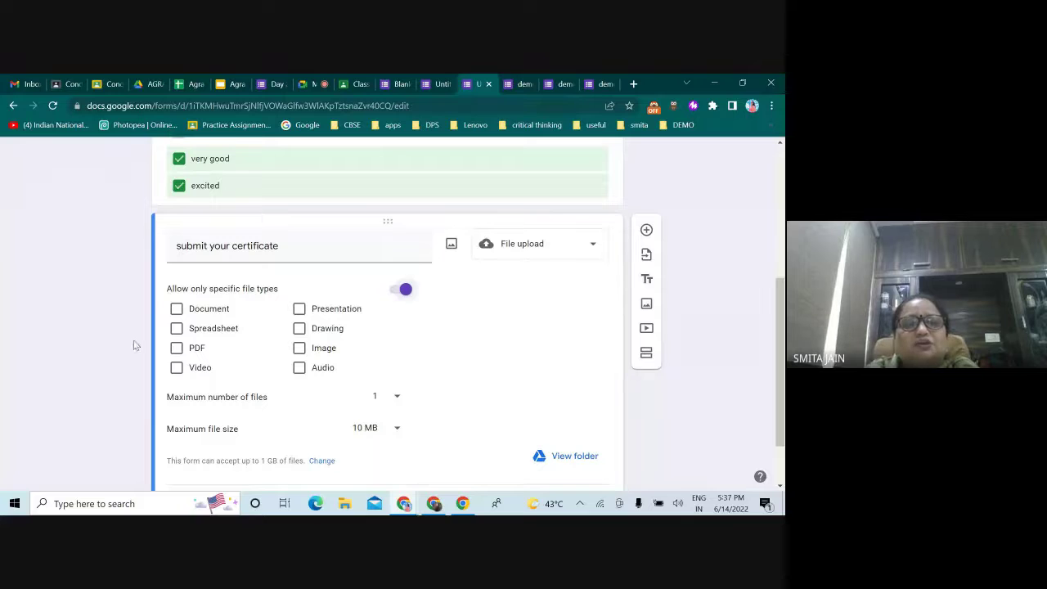
{"action": "left_click", "coordinate": [177, 348]}
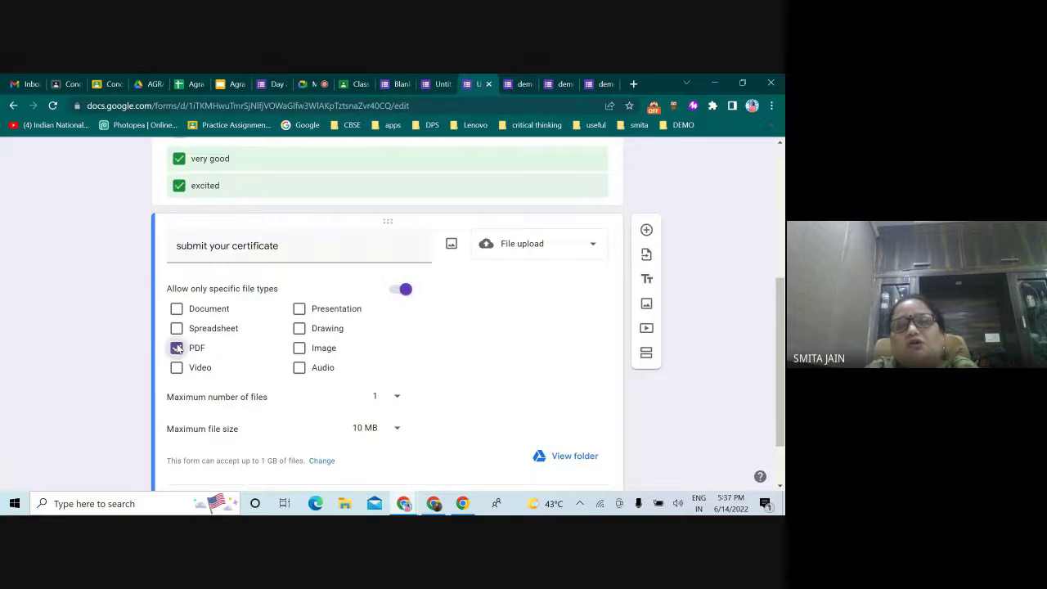
{"action": "left_click", "coordinate": [300, 348]}
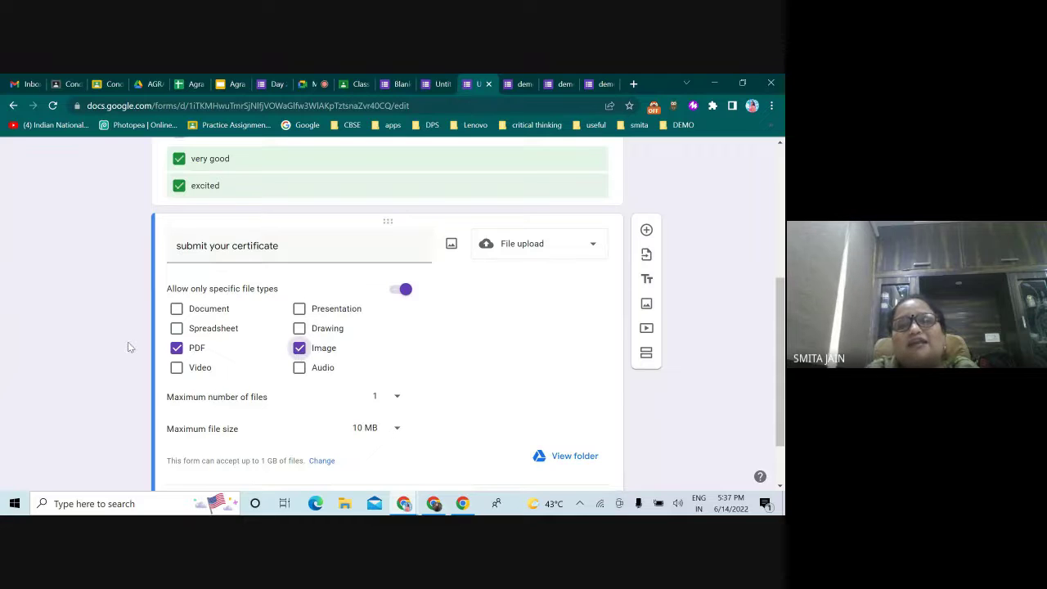
Check the certificate upload's choices for maximum number of files and maximum file size, keeping the size at 10 MB.
{"action": "scroll", "coordinate": [256, 349], "scroll_direction": "down", "scroll_amount": 1}
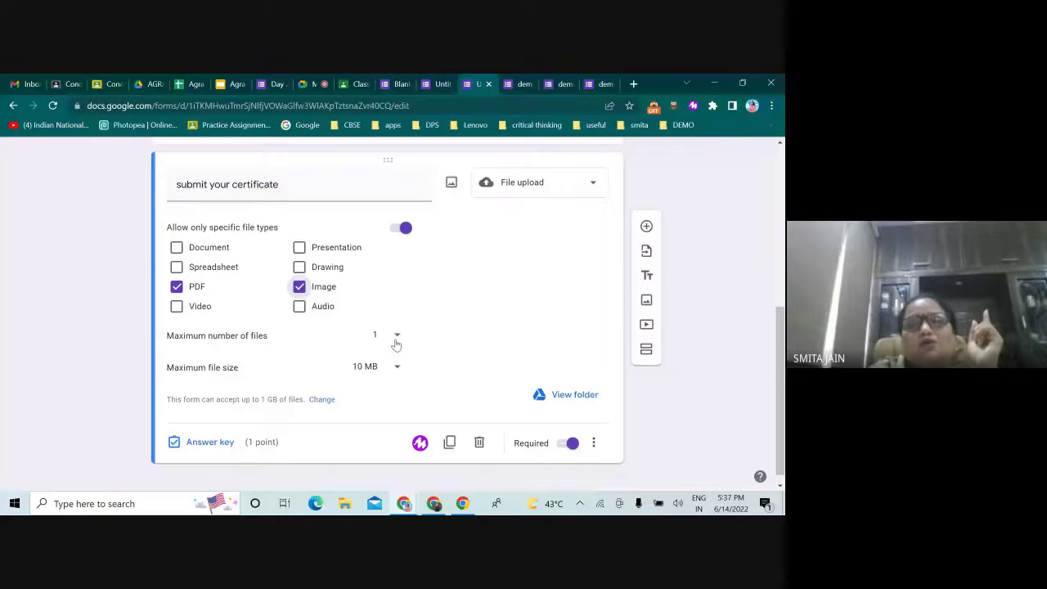
{"action": "left_click", "coordinate": [396, 337]}
{"action": "left_click", "coordinate": [396, 337]}
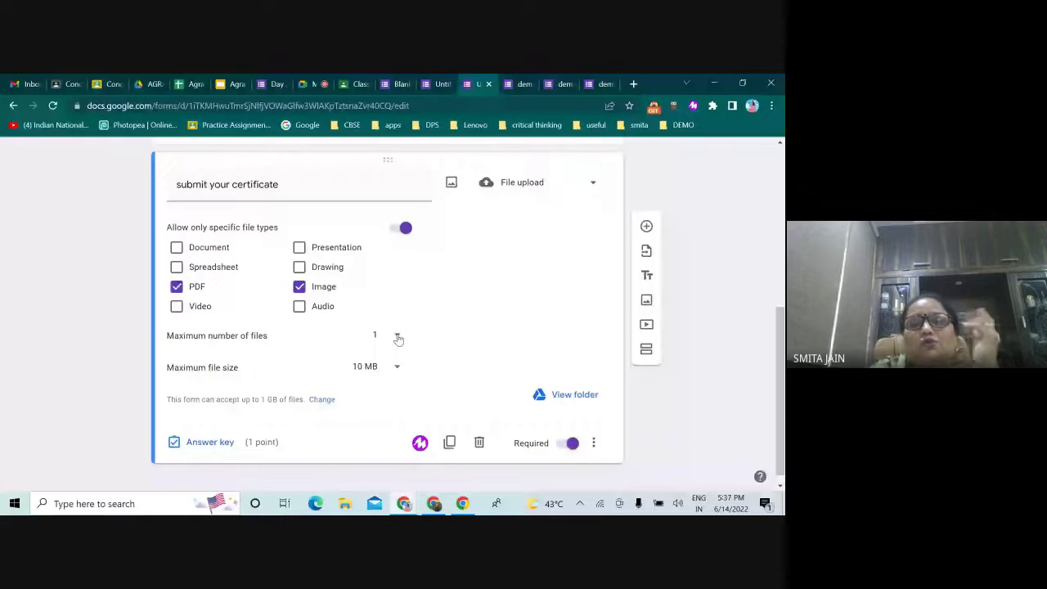
{"action": "left_click", "coordinate": [398, 337]}
{"action": "left_click", "coordinate": [326, 338]}
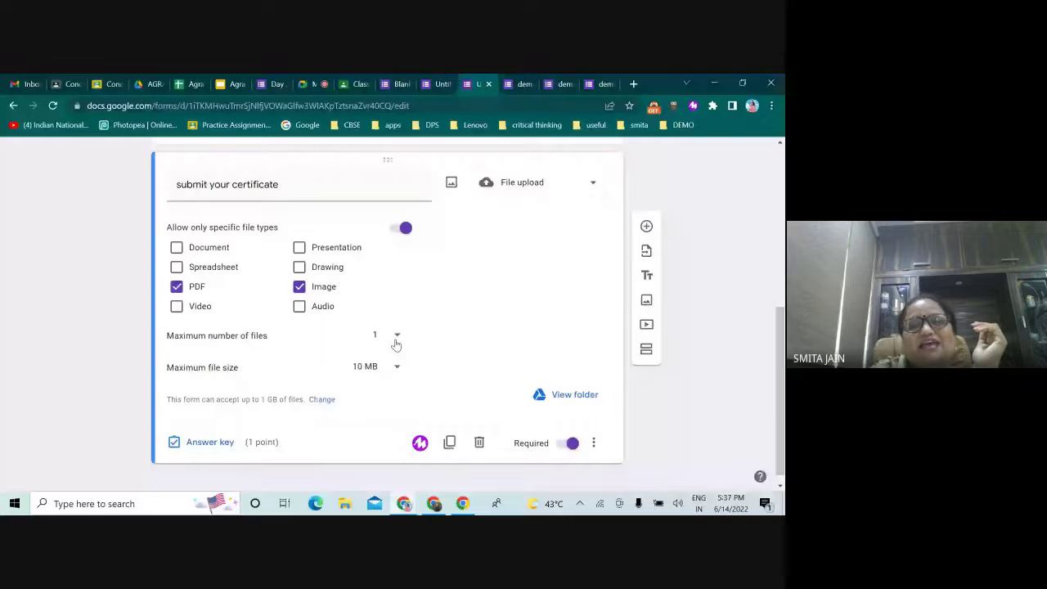
{"action": "left_click", "coordinate": [391, 361]}
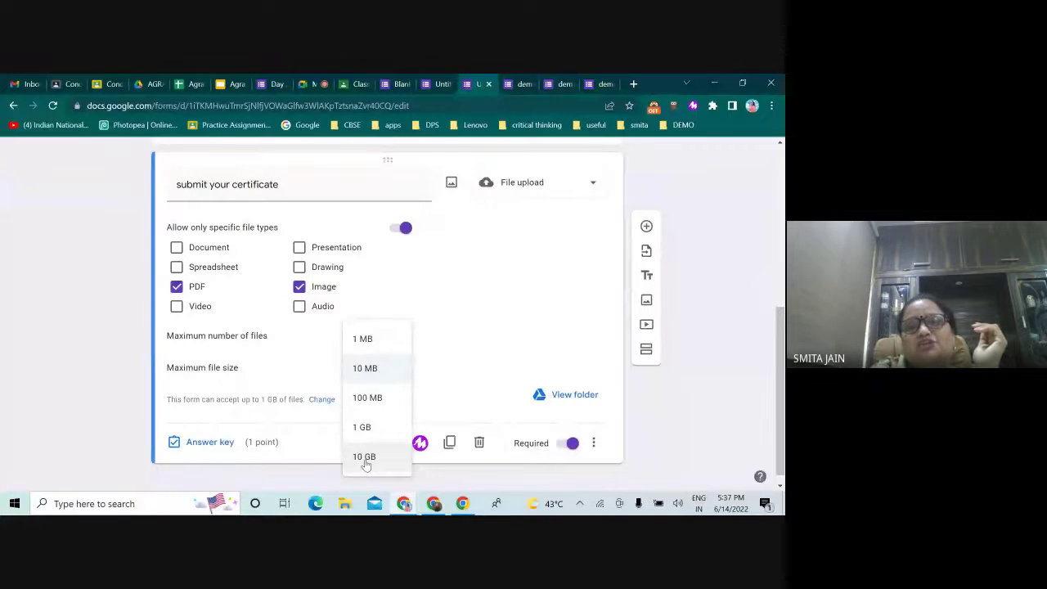
{"action": "scroll", "coordinate": [399, 361], "scroll_direction": "up", "scroll_amount": 1}
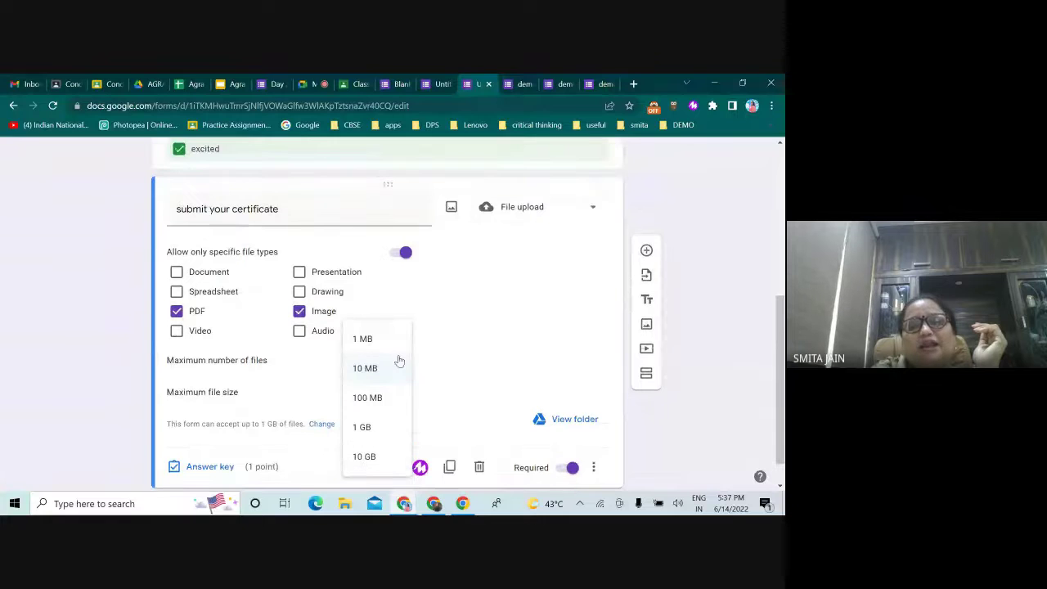
{"action": "left_click", "coordinate": [399, 361]}
{"action": "scroll", "coordinate": [414, 402], "scroll_direction": "down", "scroll_amount": 2}
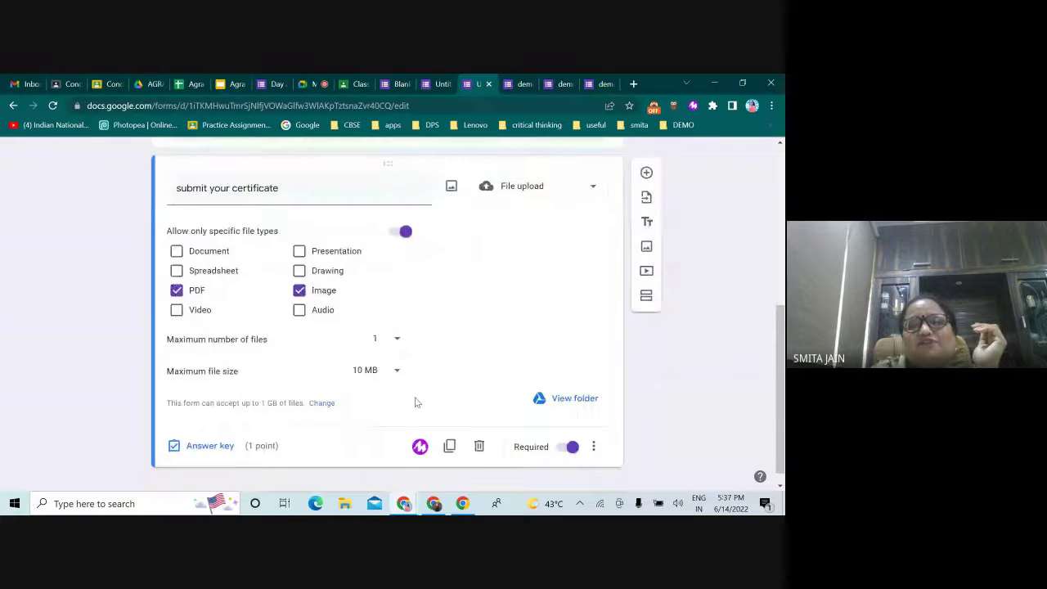
{"action": "scroll", "coordinate": [414, 402], "scroll_direction": "down", "scroll_amount": 1}
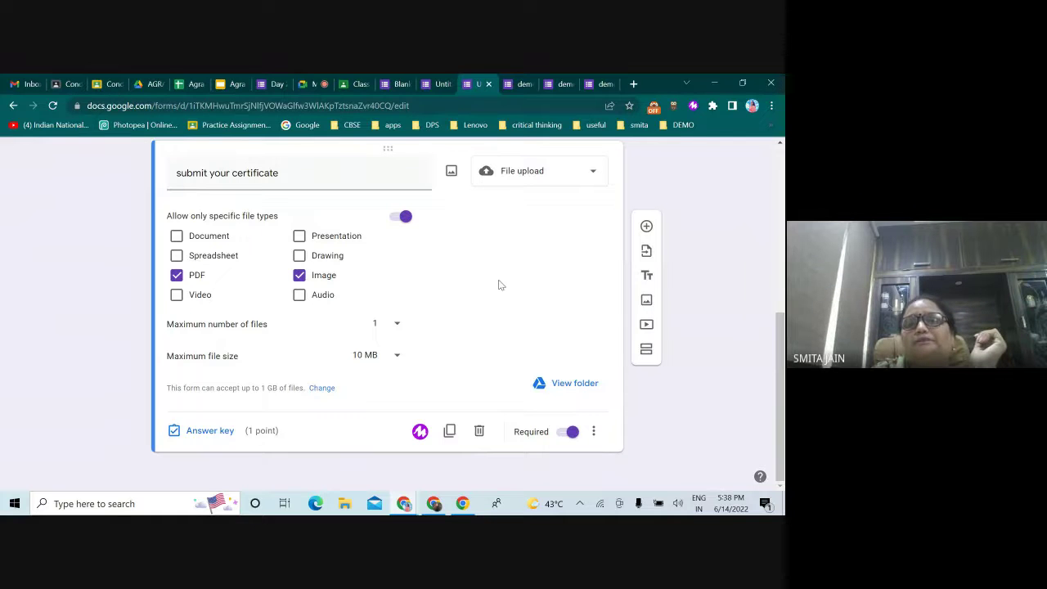
Look over the question types available for the "submit your certificate" question.
{"action": "scroll", "coordinate": [547, 333], "scroll_direction": "up", "scroll_amount": 3}
{"action": "scroll", "coordinate": [547, 333], "scroll_direction": "down", "scroll_amount": 2}
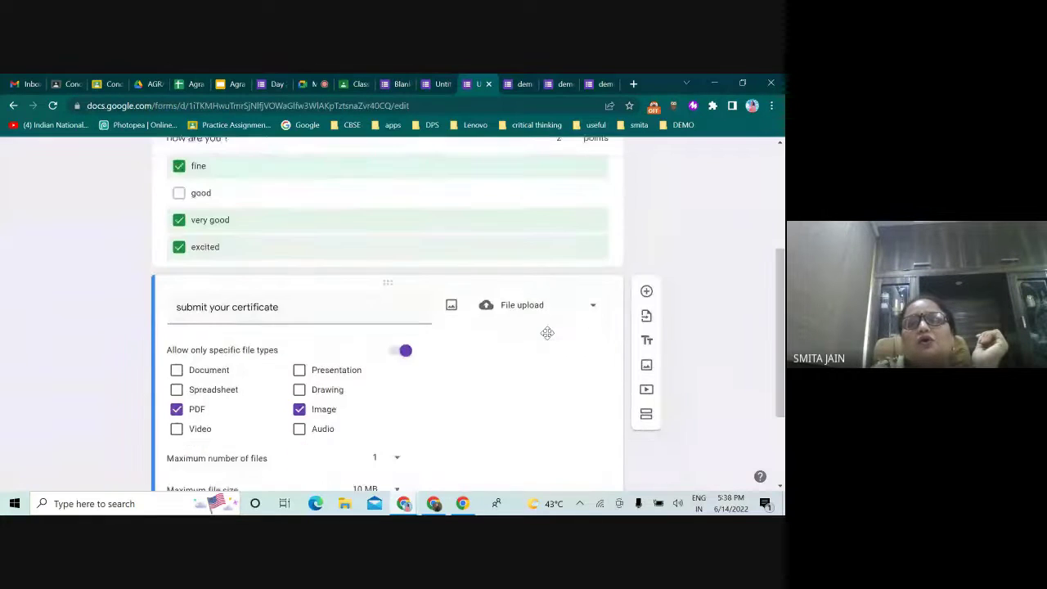
{"action": "scroll", "coordinate": [547, 333], "scroll_direction": "down", "scroll_amount": 1}
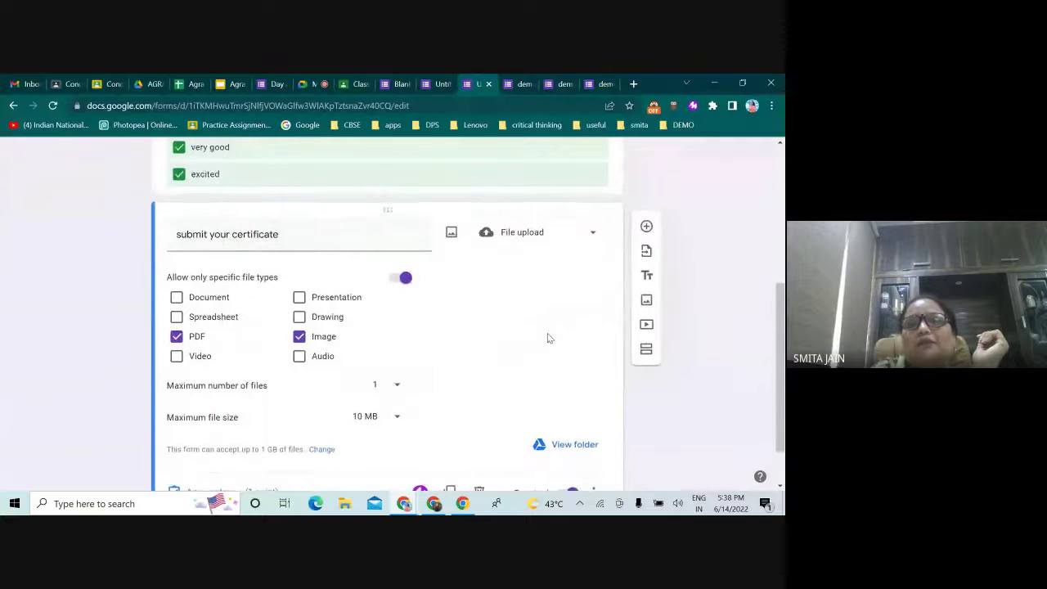
{"action": "left_click", "coordinate": [592, 235]}
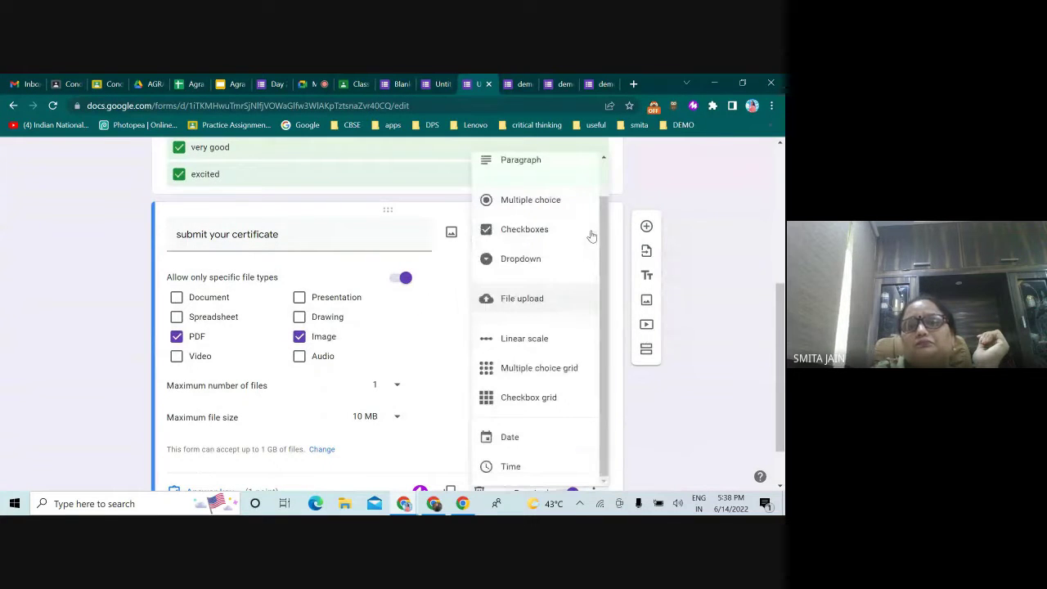
{"action": "scroll", "coordinate": [564, 360], "scroll_direction": "down", "scroll_amount": 2}
{"action": "scroll", "coordinate": [550, 401], "scroll_direction": "up", "scroll_amount": 3}
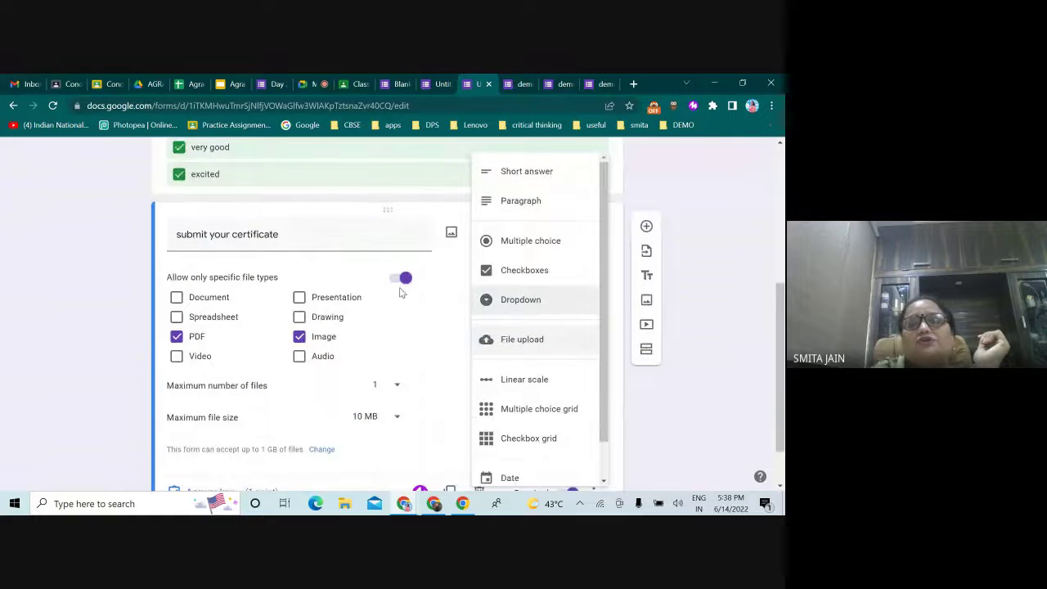
{"action": "left_click", "coordinate": [444, 298]}
Add a new question below the certificate upload and title it "class/section".
{"action": "left_click", "coordinate": [646, 227]}
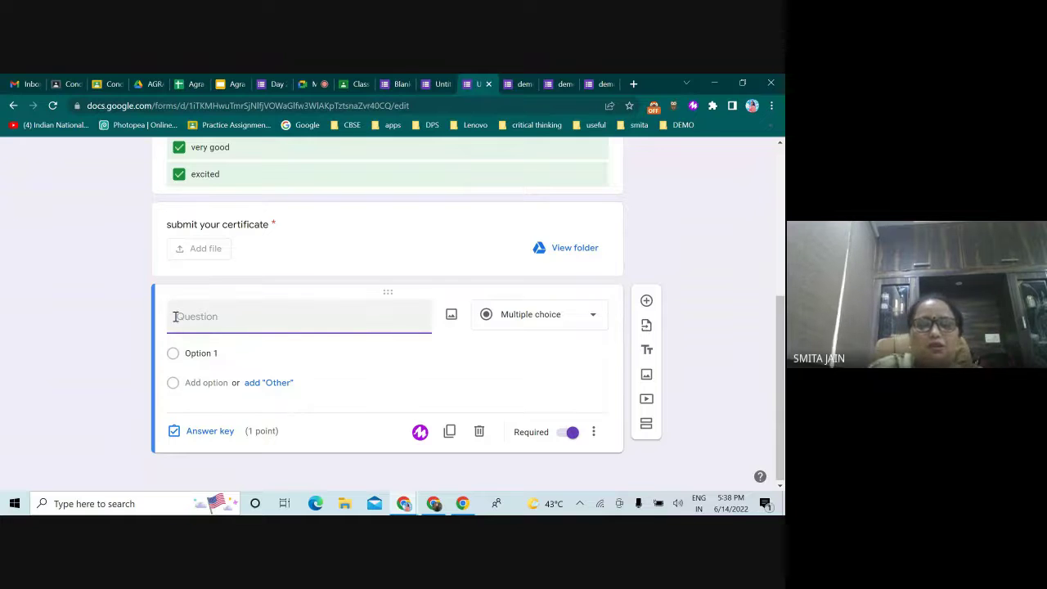
{"action": "type", "text": "s"}
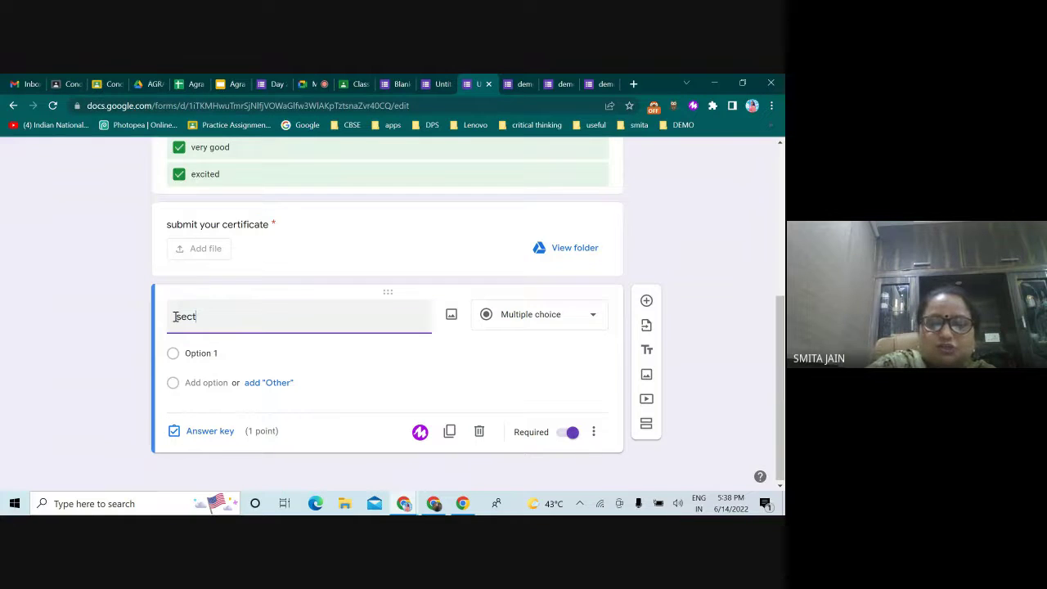
{"action": "type", "text": "ection"}
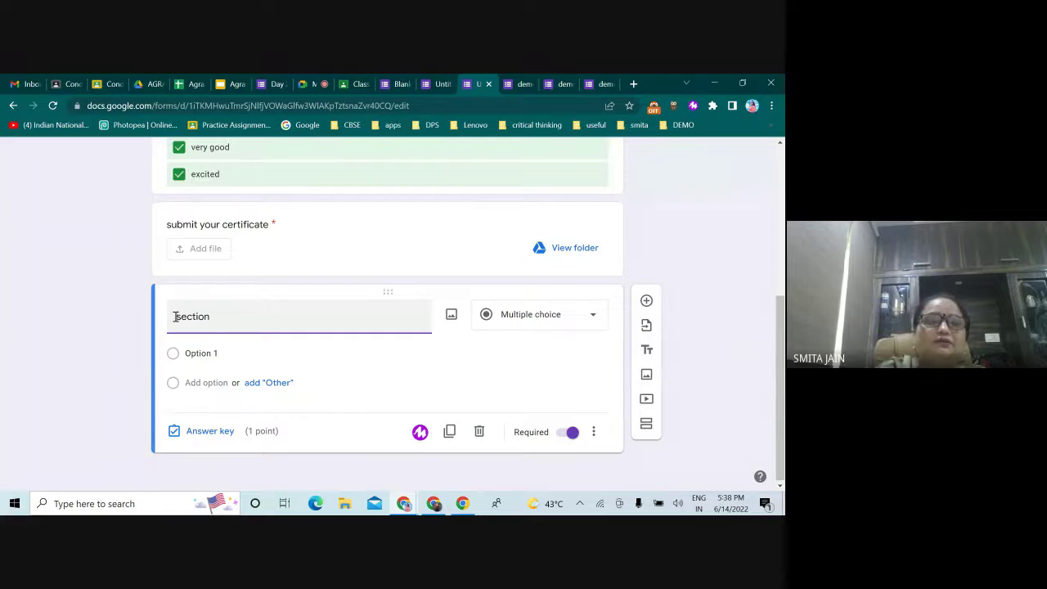
{"action": "left_click", "coordinate": [174, 317]}
{"action": "type", "text": "class"}
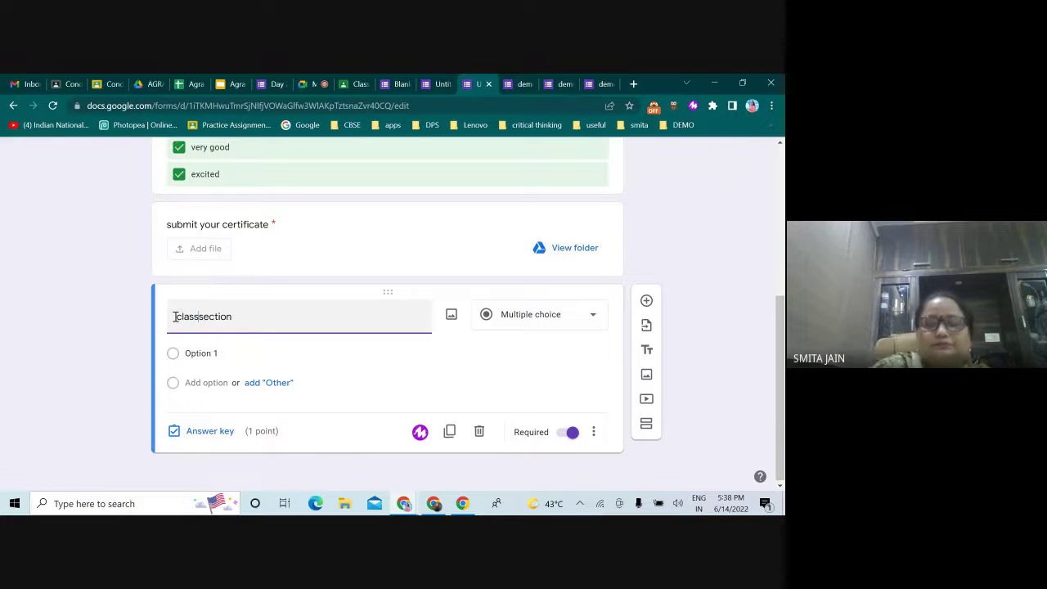
{"action": "type", "text": "/"}
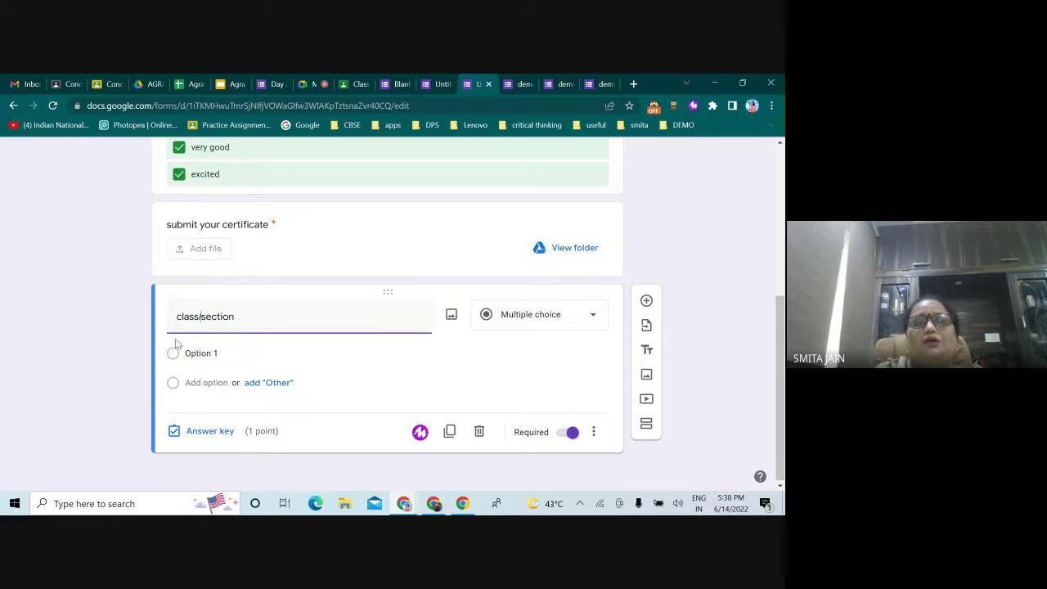
Give the class/section question the options 6 A, 6 B and 6 C, and change its type to Dropdown.
{"action": "left_click", "coordinate": [187, 353]}
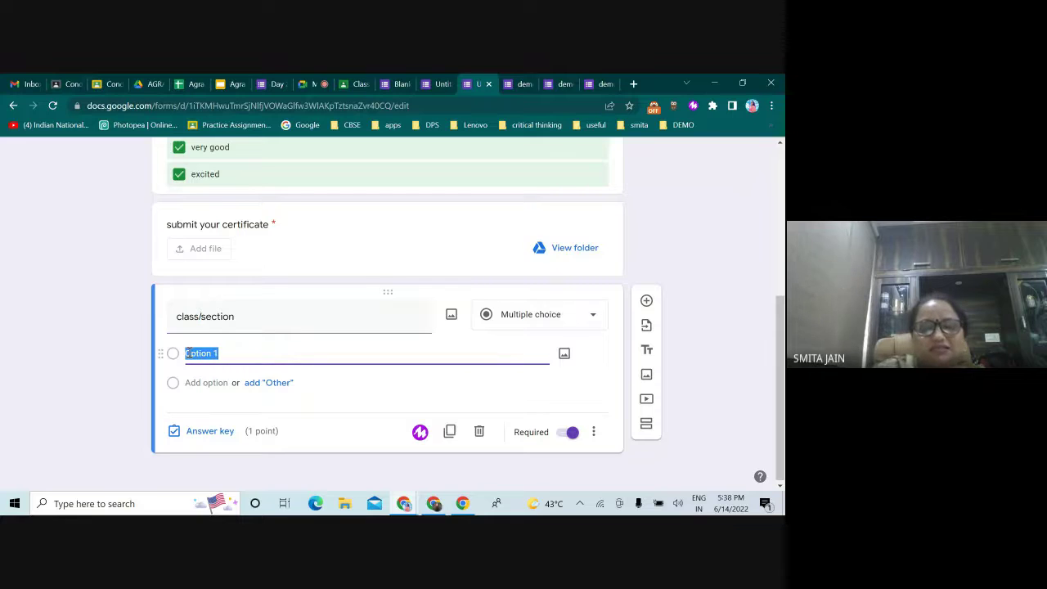
{"action": "type", "text": "6"}
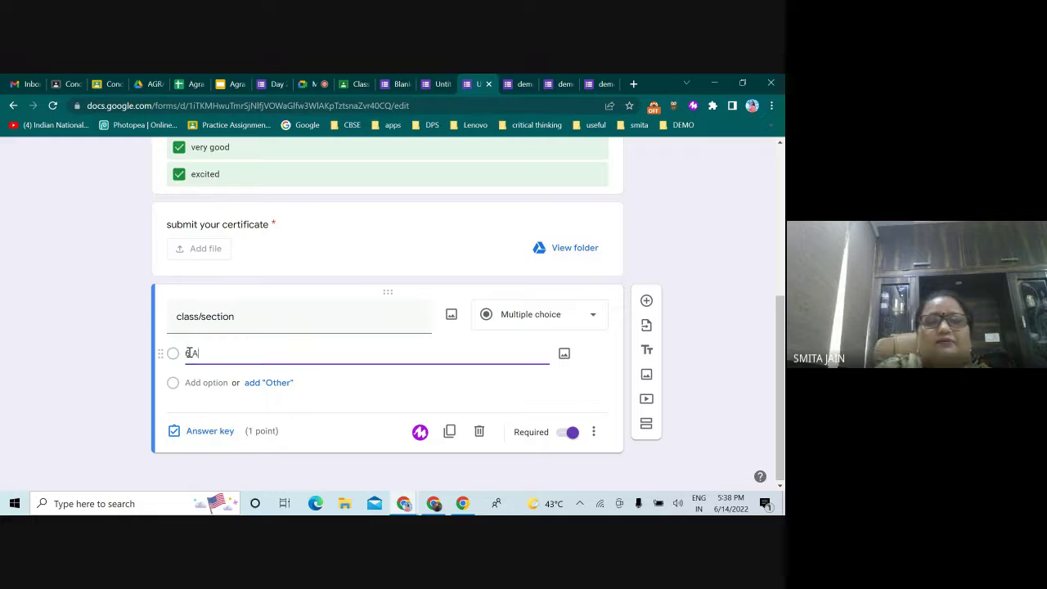
{"action": "type", "text": " A"}
{"action": "left_click", "coordinate": [188, 384]}
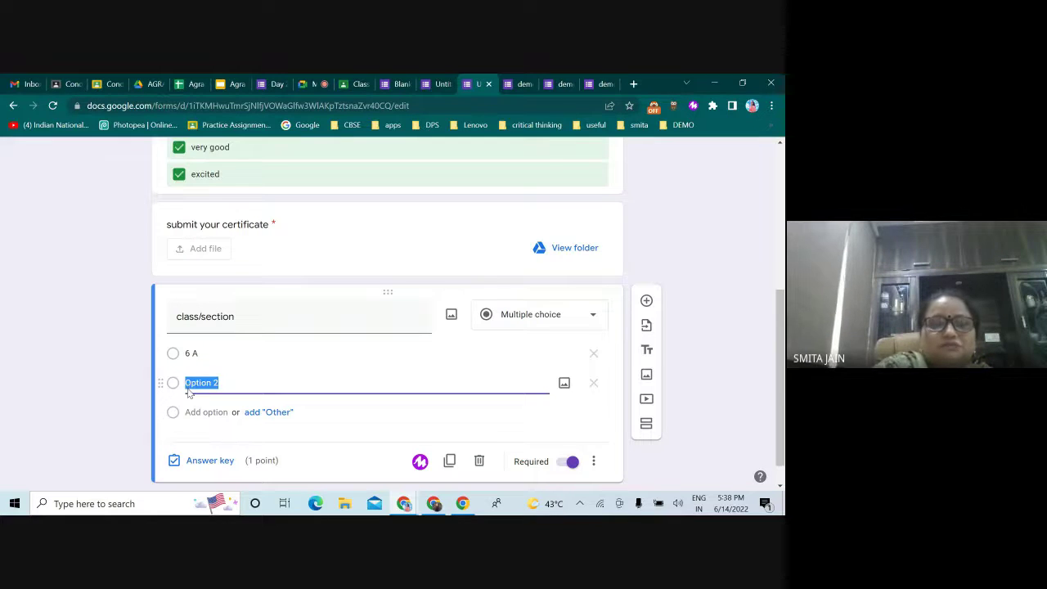
{"action": "type", "text": "6"}
{"action": "key", "text": "BackSpace"}
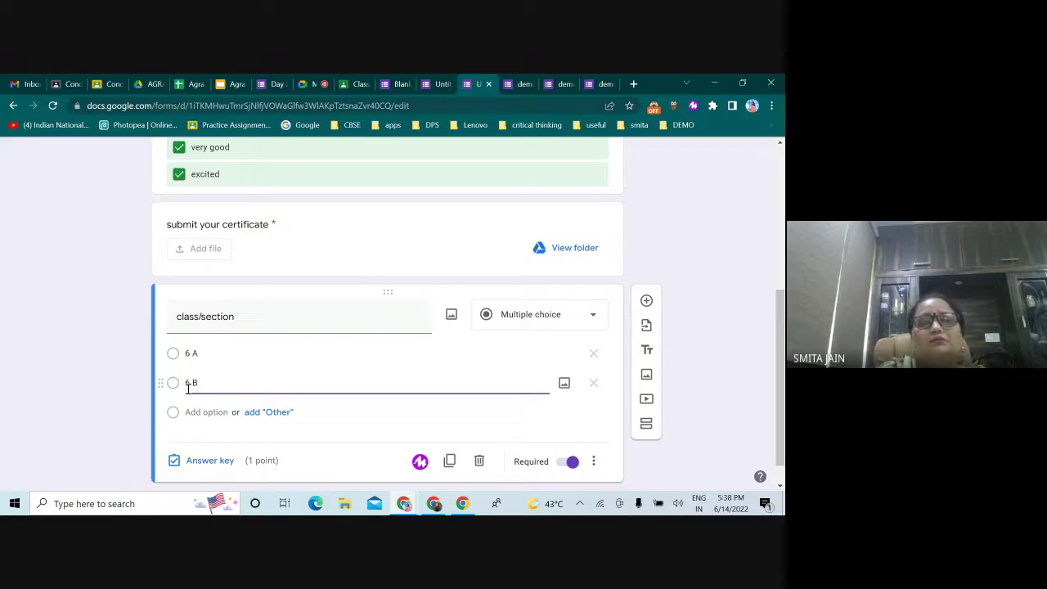
{"action": "left_click", "coordinate": [197, 413]}
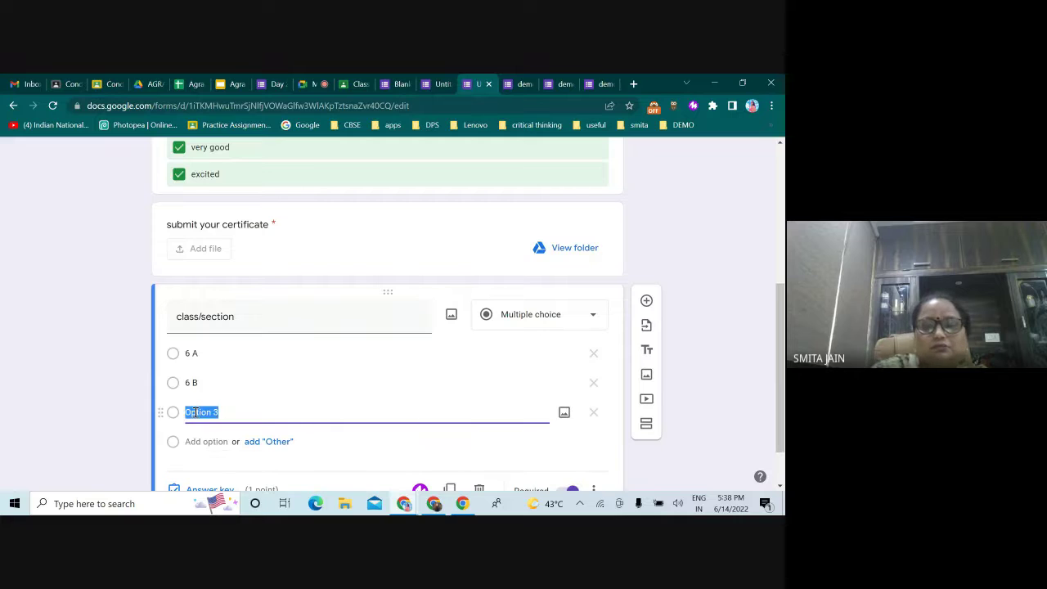
{"action": "type", "text": "6"}
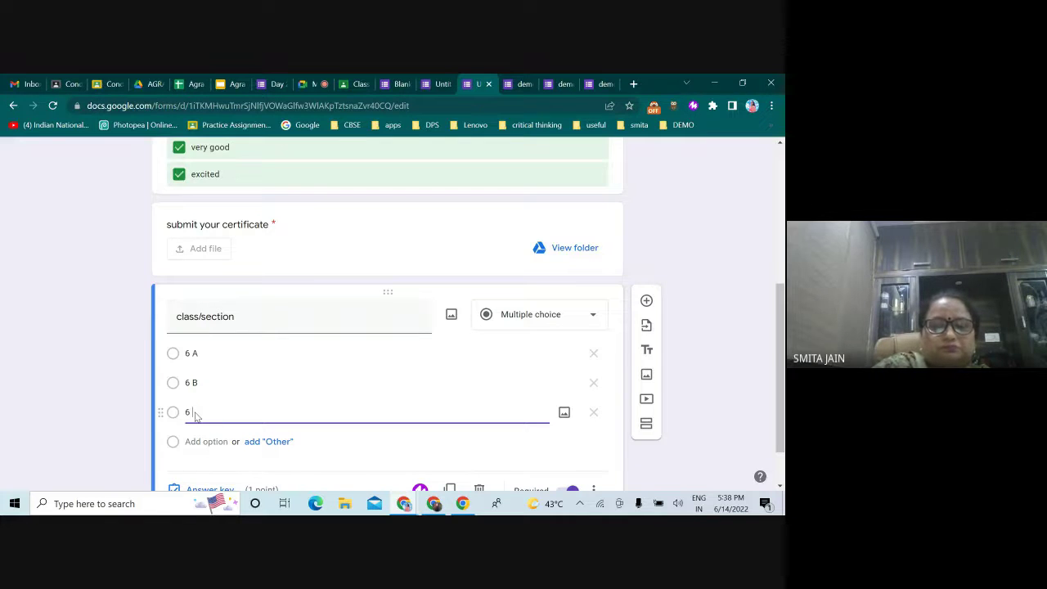
{"action": "type", "text": " C"}
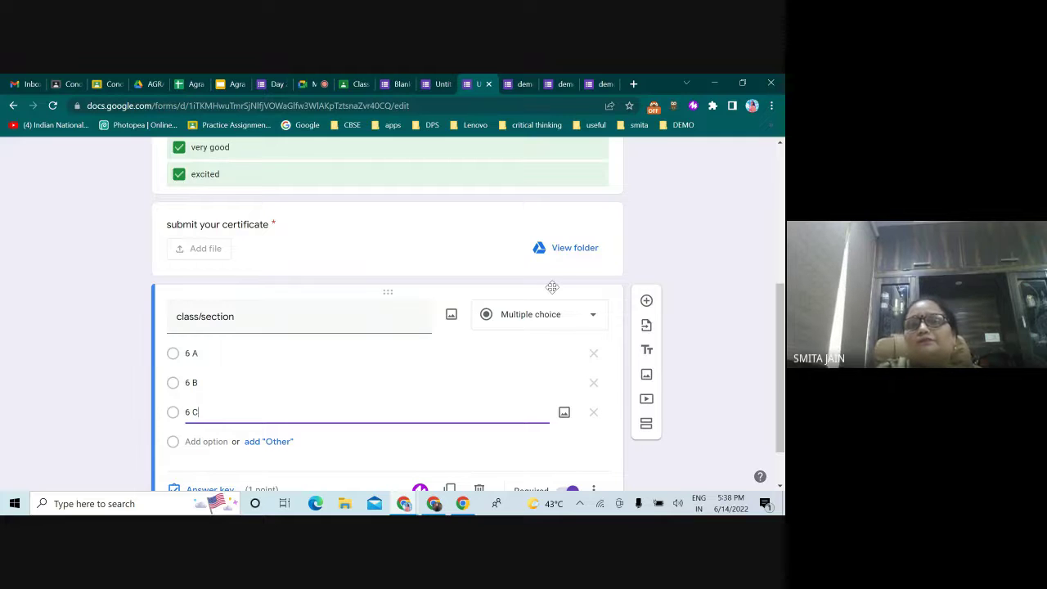
{"action": "left_click", "coordinate": [594, 315]}
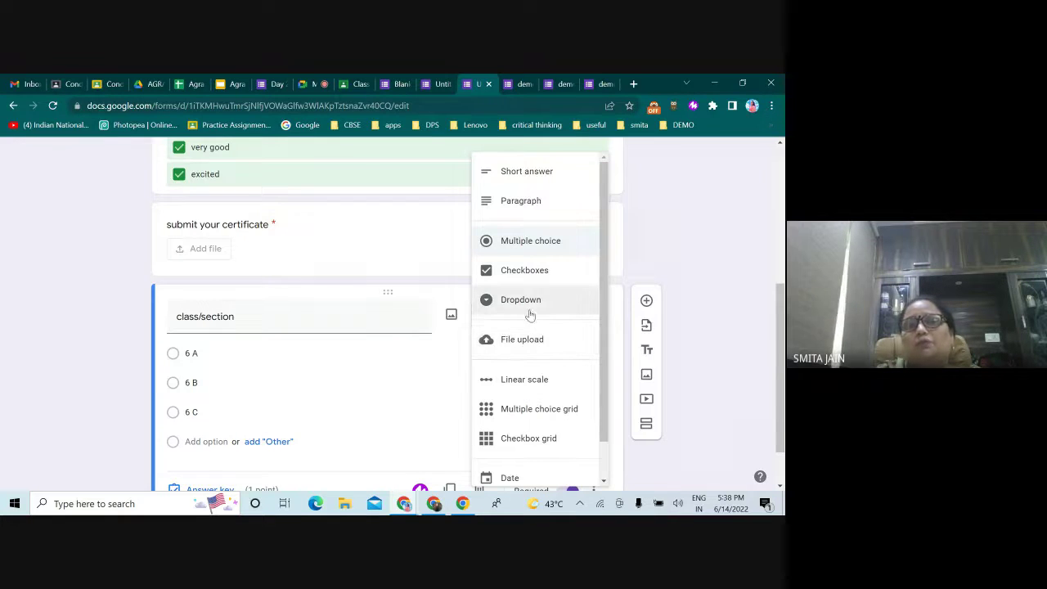
{"action": "left_click", "coordinate": [532, 303]}
Preview the demo 2 form and choose 6 B as the answer to the class/section question.
{"action": "scroll", "coordinate": [472, 346], "scroll_direction": "up", "scroll_amount": 5}
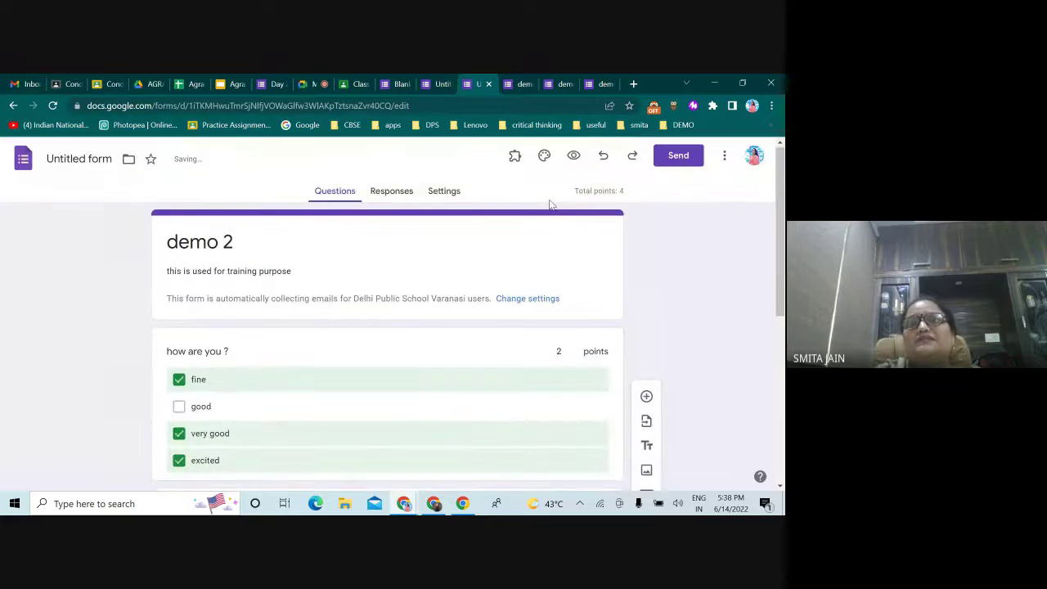
{"action": "left_click", "coordinate": [573, 155]}
{"action": "scroll", "coordinate": [446, 246], "scroll_direction": "down", "scroll_amount": 3}
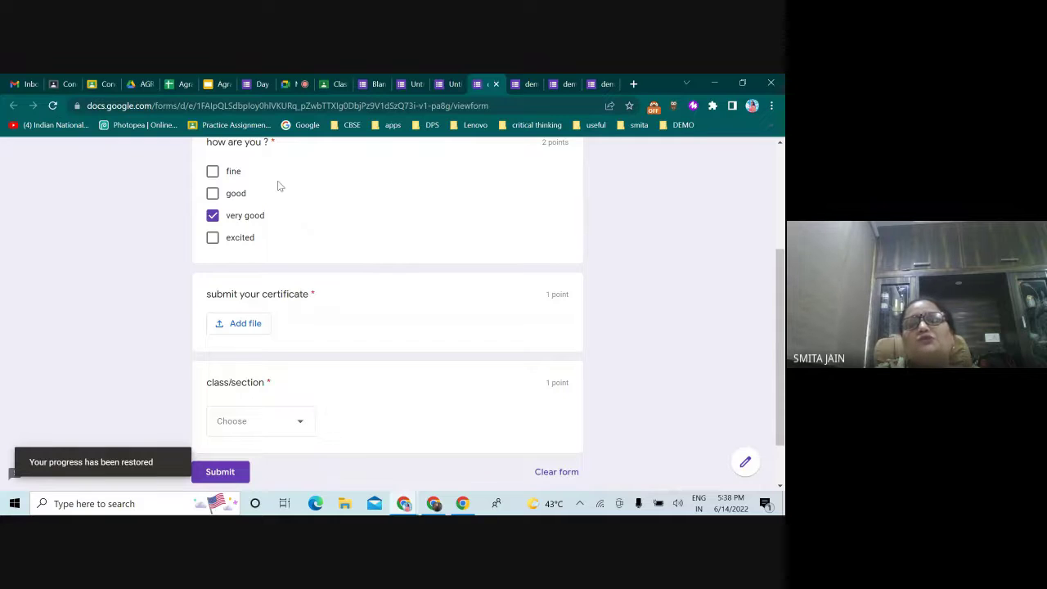
{"action": "scroll", "coordinate": [323, 231], "scroll_direction": "down", "scroll_amount": 1}
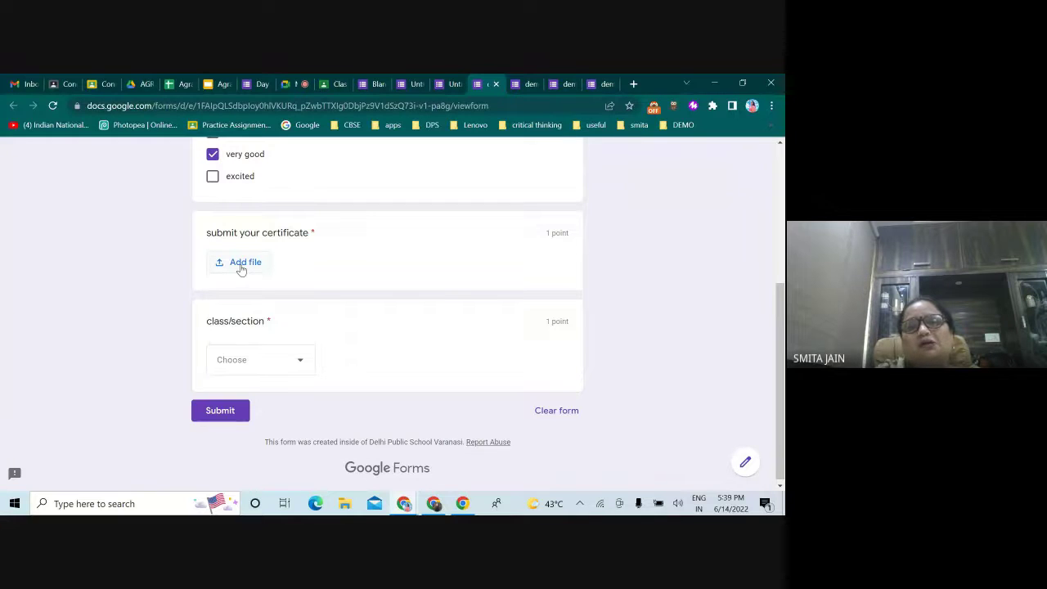
{"action": "left_click", "coordinate": [300, 365]}
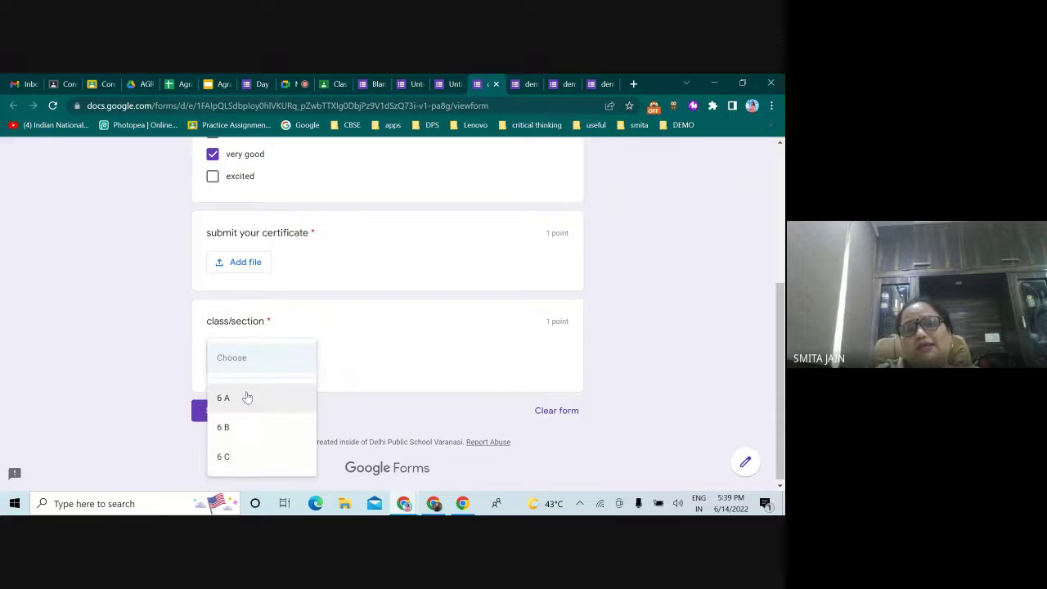
{"action": "left_click", "coordinate": [255, 437]}
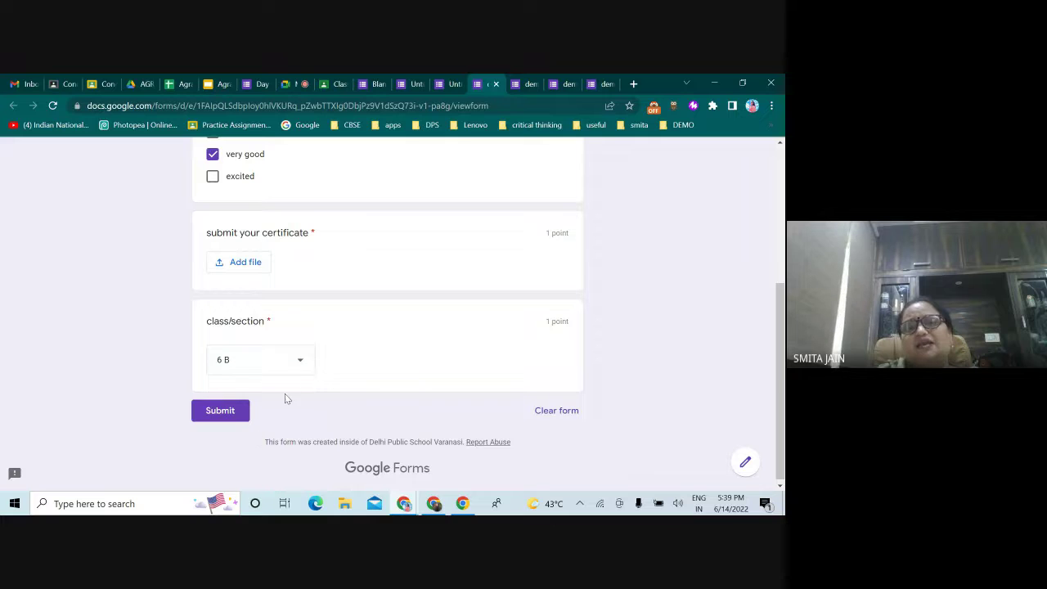
{"action": "scroll", "coordinate": [371, 363], "scroll_direction": "up", "scroll_amount": 3}
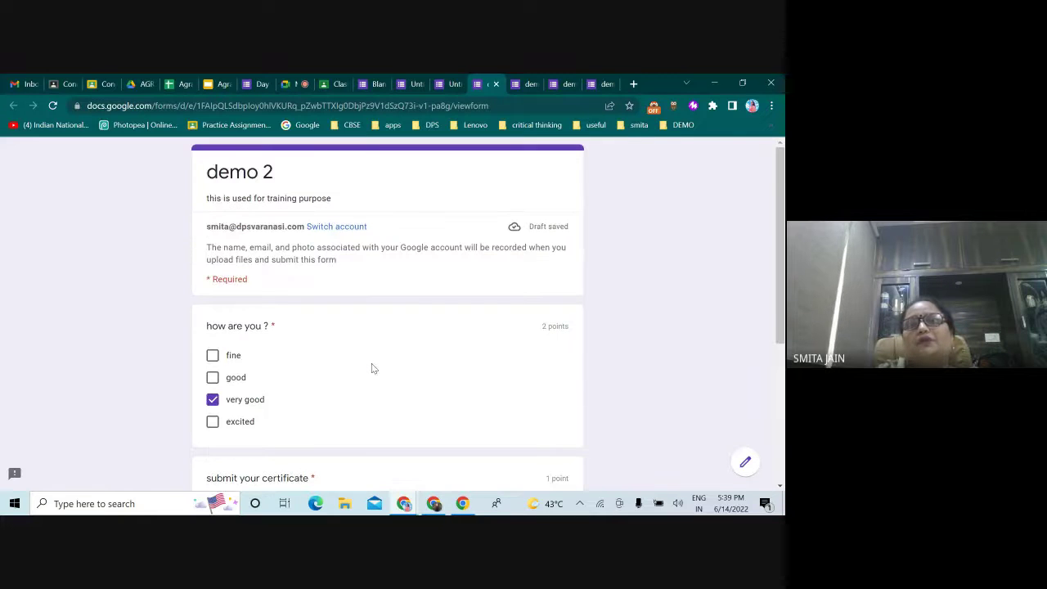
Return to the demo 2 editor and open the choice of a spreadsheet destination for the form's responses.
{"action": "left_click", "coordinate": [447, 84]}
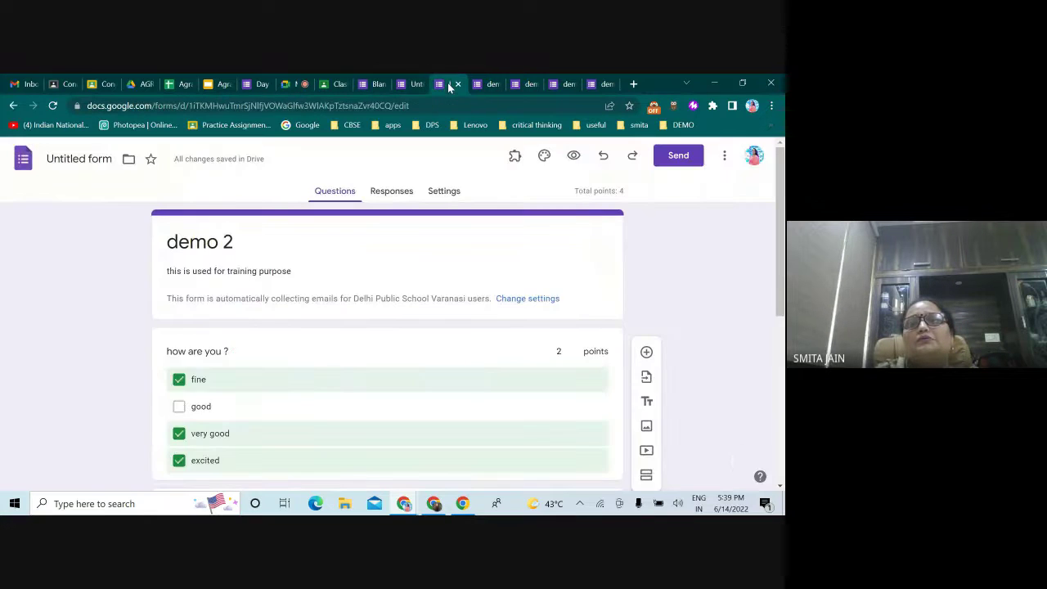
{"action": "left_click", "coordinate": [390, 195]}
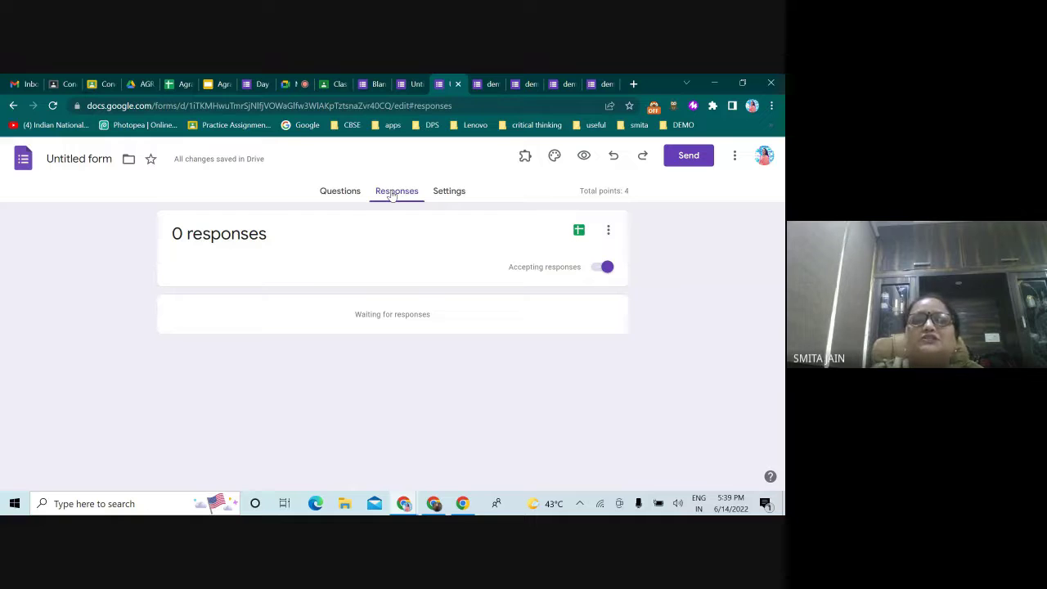
{"action": "left_click", "coordinate": [578, 233]}
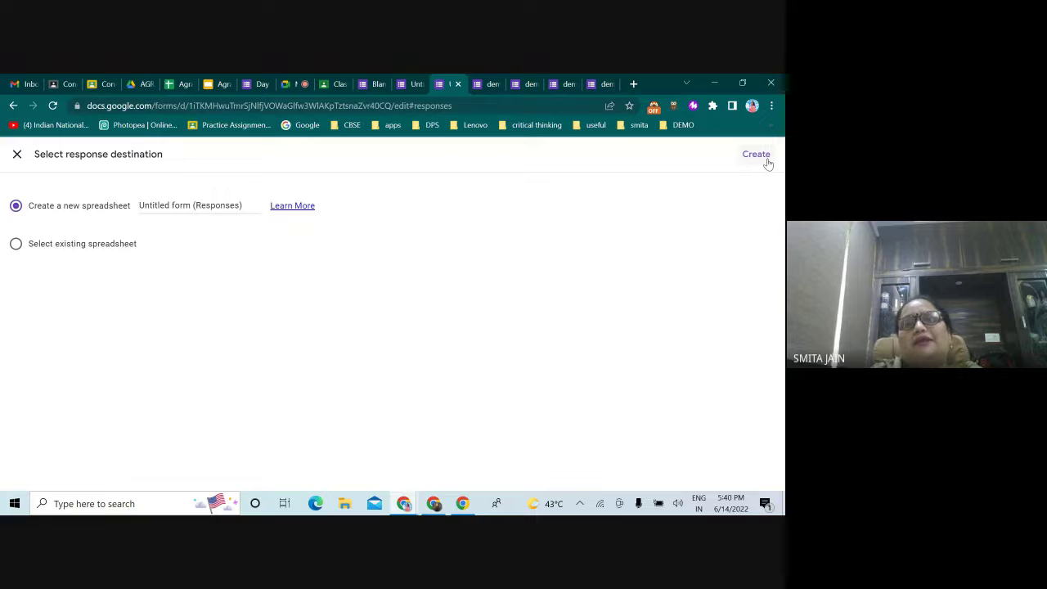
Switch to the AGRA folder in Google Drive and open the PUBLISHING-Result Sheet spreadsheet.
{"action": "left_click", "coordinate": [140, 87]}
{"action": "scroll", "coordinate": [532, 423], "scroll_direction": "down", "scroll_amount": 2}
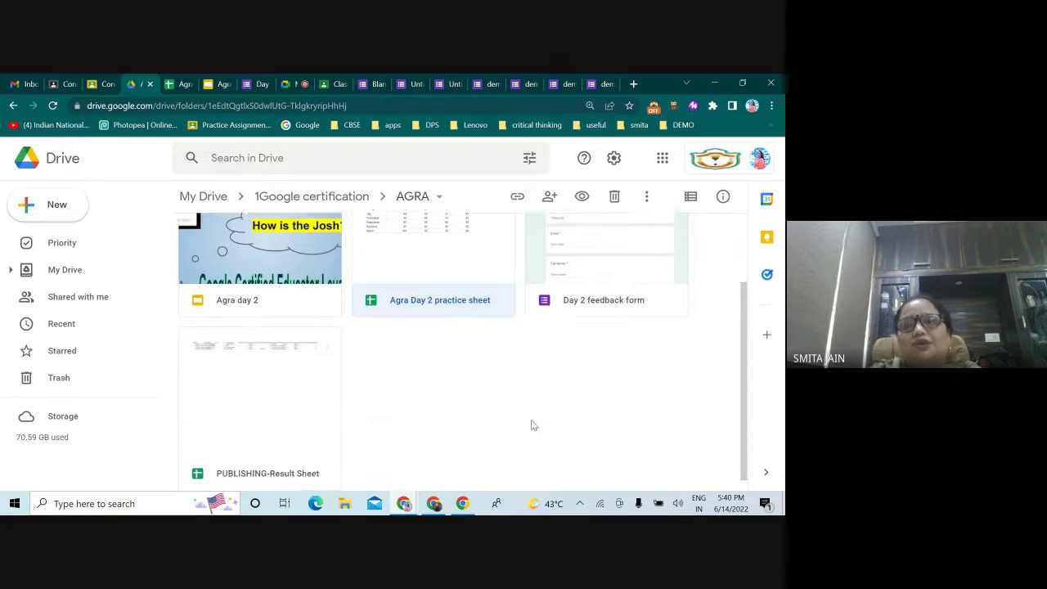
{"action": "double_click", "coordinate": [245, 404]}
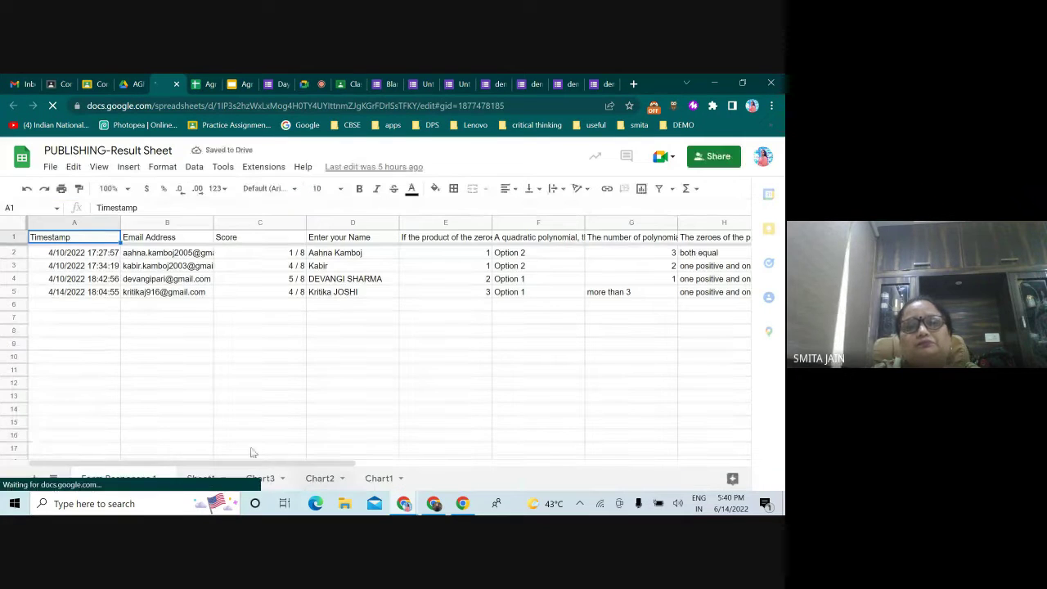
Look across the response columns of the result sheet, then publish the entire document to the web as a web page.
{"action": "left_click_drag", "start_coordinate": [260, 465], "coordinate": [734, 442]}
{"action": "scroll", "coordinate": [393, 438], "scroll_direction": "left", "scroll_amount": 10}
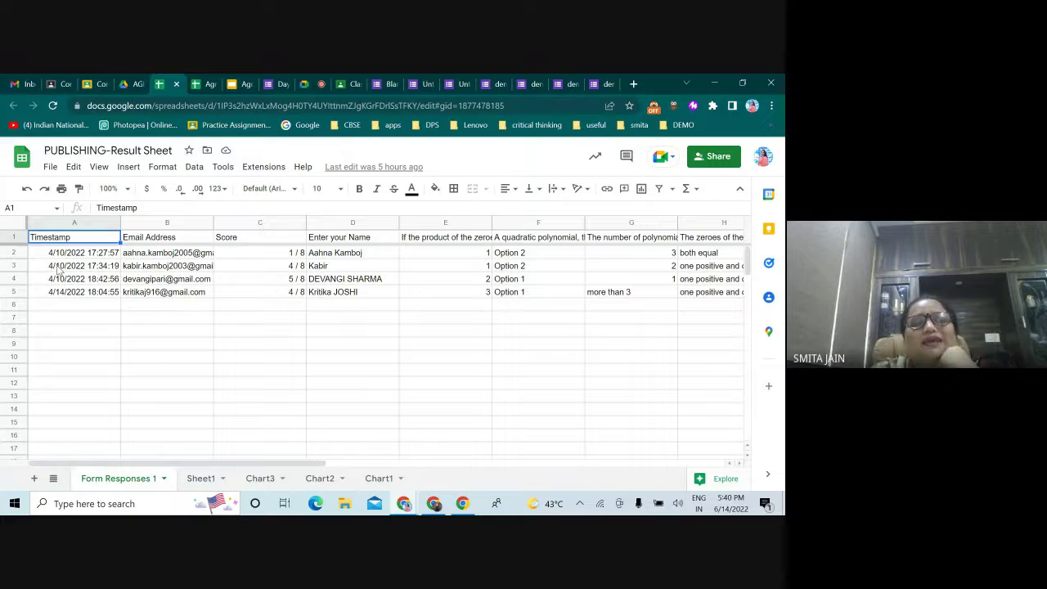
{"action": "left_click", "coordinate": [50, 167]}
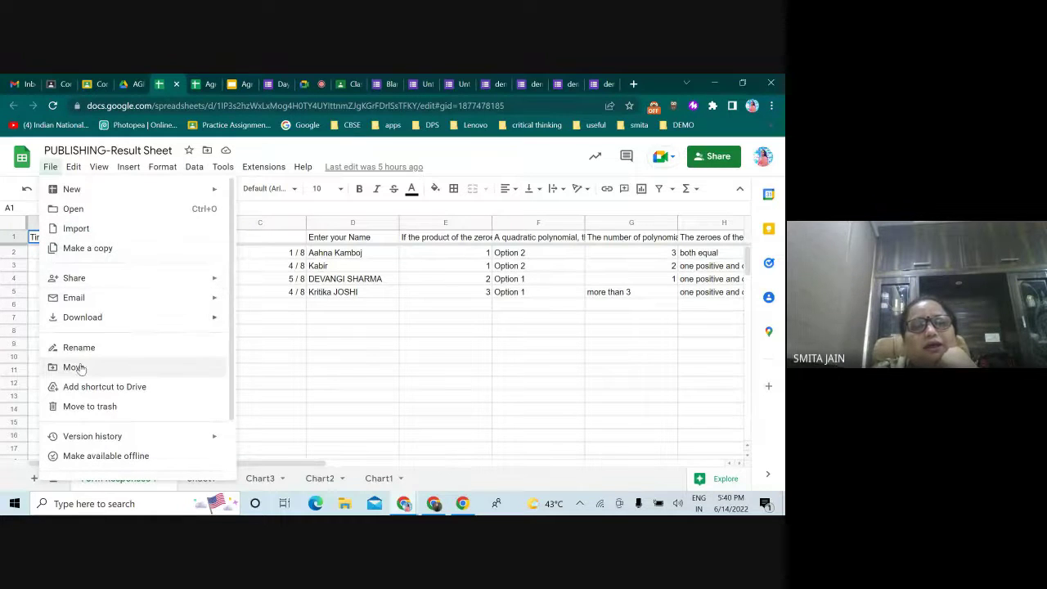
{"action": "mouse_move", "coordinate": [111, 289]}
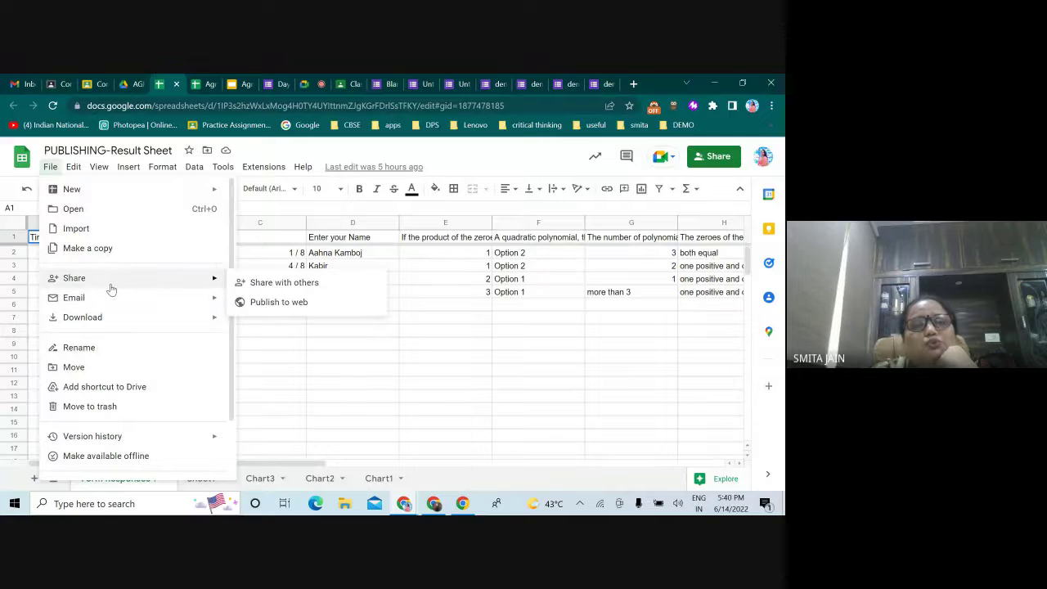
{"action": "mouse_move", "coordinate": [185, 297]}
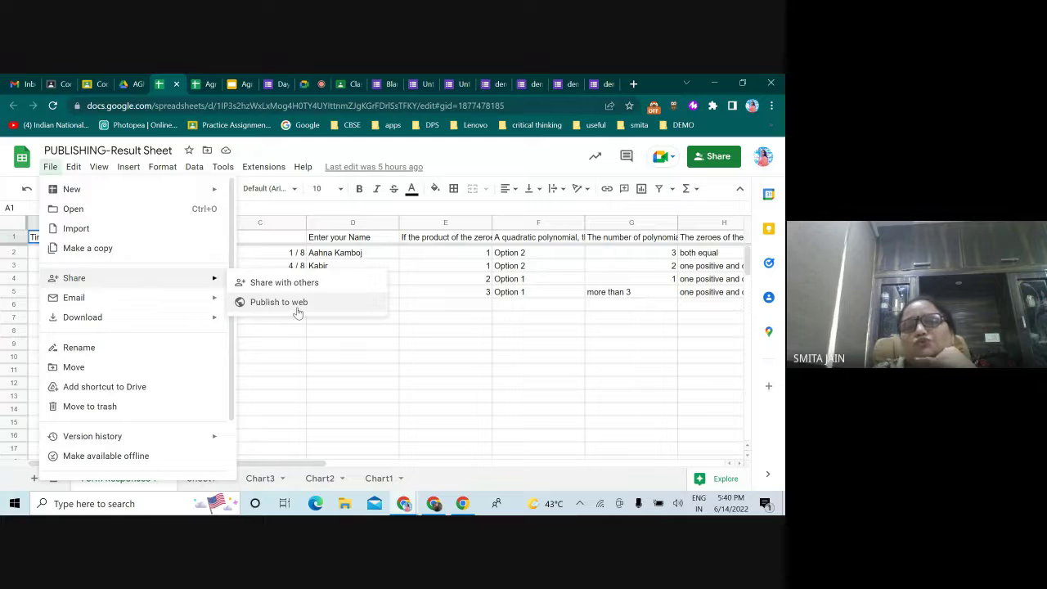
{"action": "left_click", "coordinate": [298, 304]}
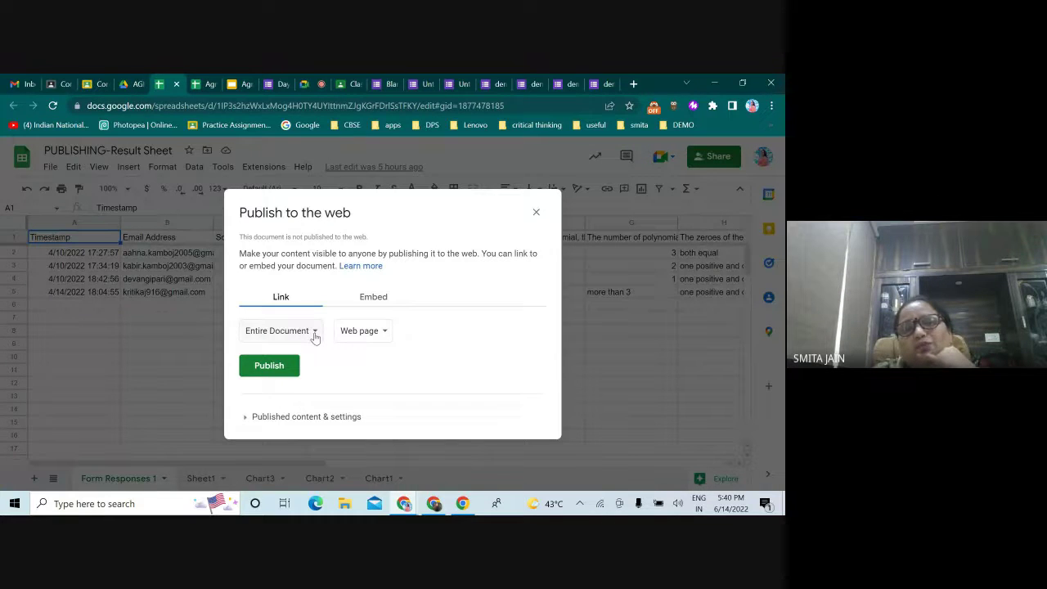
{"action": "left_click", "coordinate": [314, 333]}
{"action": "scroll", "coordinate": [316, 389], "scroll_direction": "down", "scroll_amount": 1}
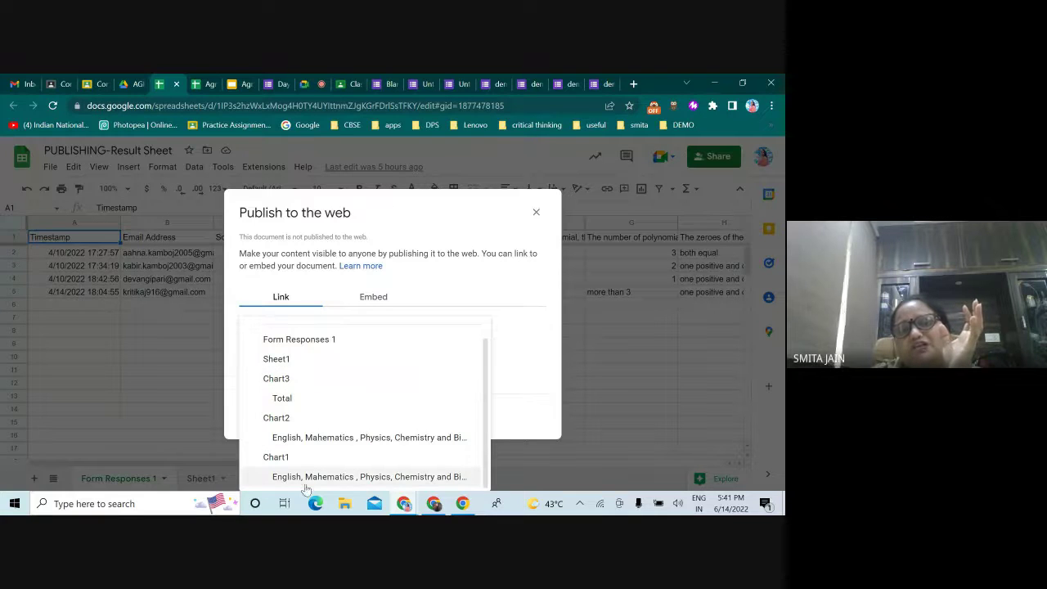
{"action": "scroll", "coordinate": [313, 462], "scroll_direction": "up", "scroll_amount": 1}
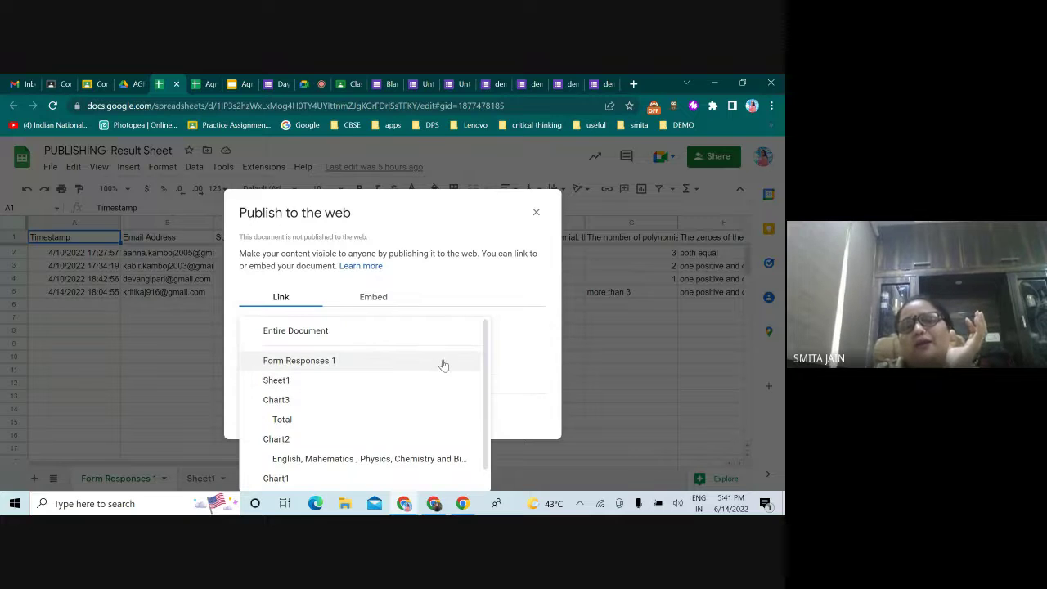
{"action": "left_click", "coordinate": [528, 342]}
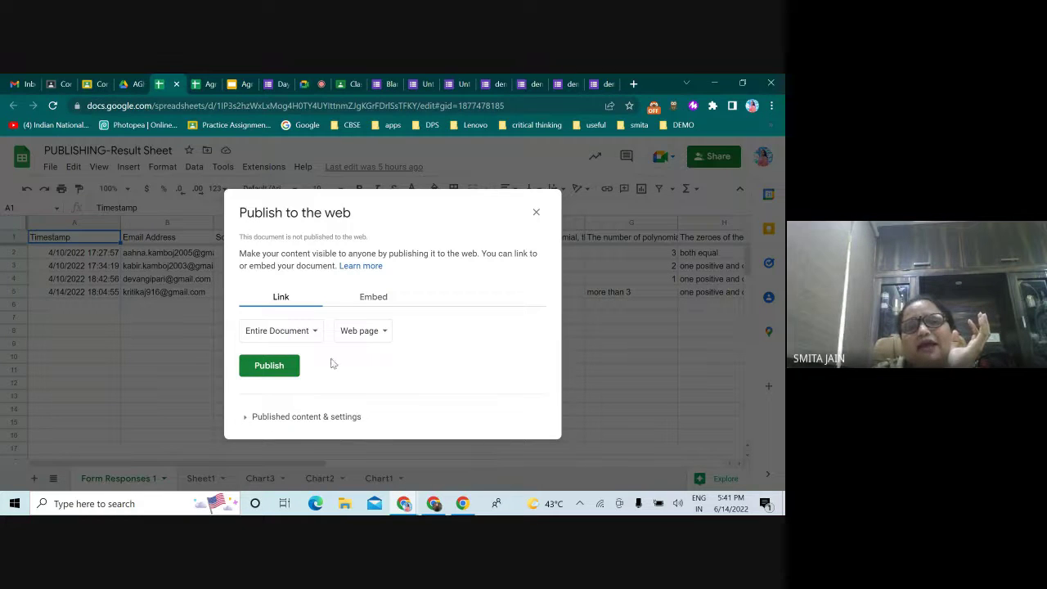
{"action": "left_click", "coordinate": [274, 369]}
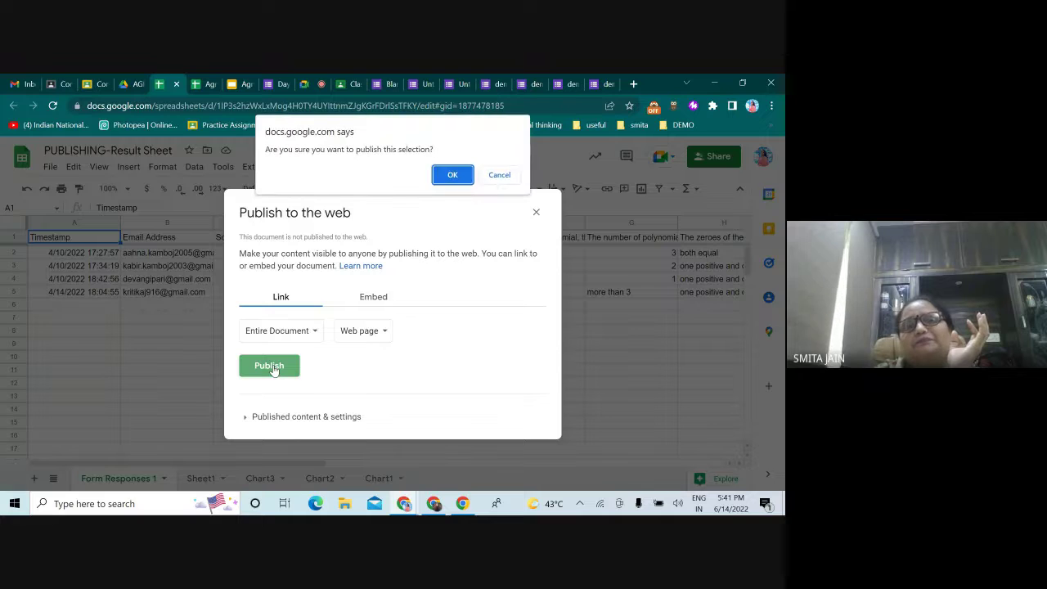
{"action": "left_click", "coordinate": [454, 173]}
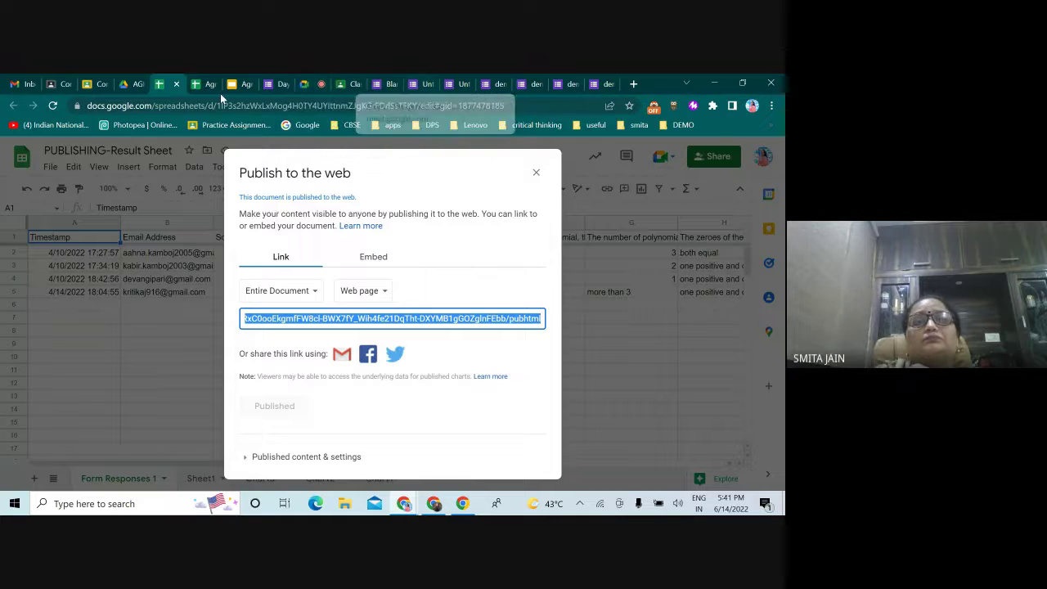
Return to the untitled form, leave the response destination choice, and in its settings turn Make this a quiz off and on again.
{"action": "left_click", "coordinate": [465, 85]}
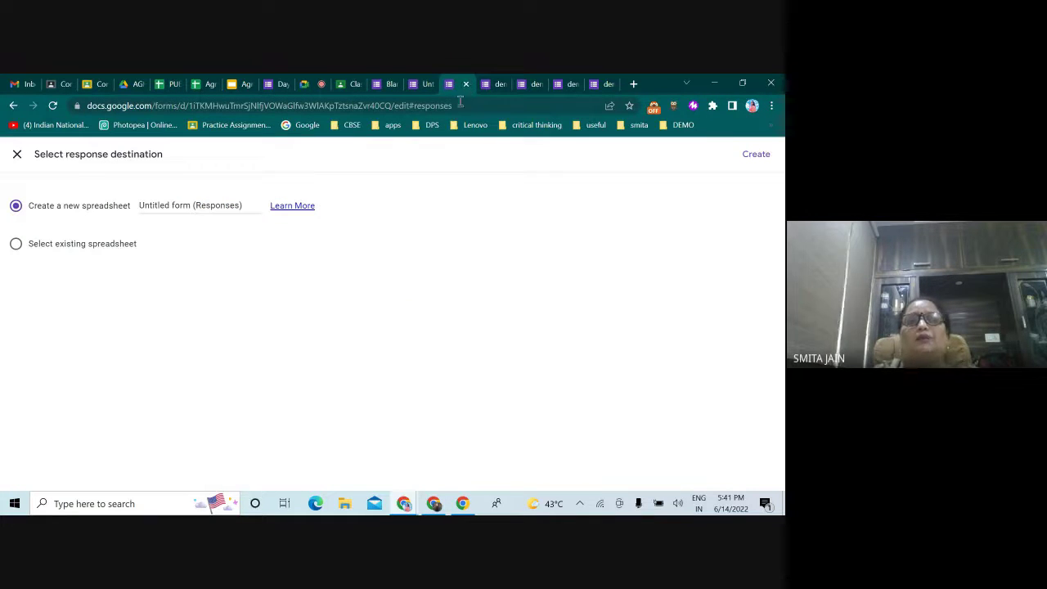
{"action": "left_click", "coordinate": [16, 152]}
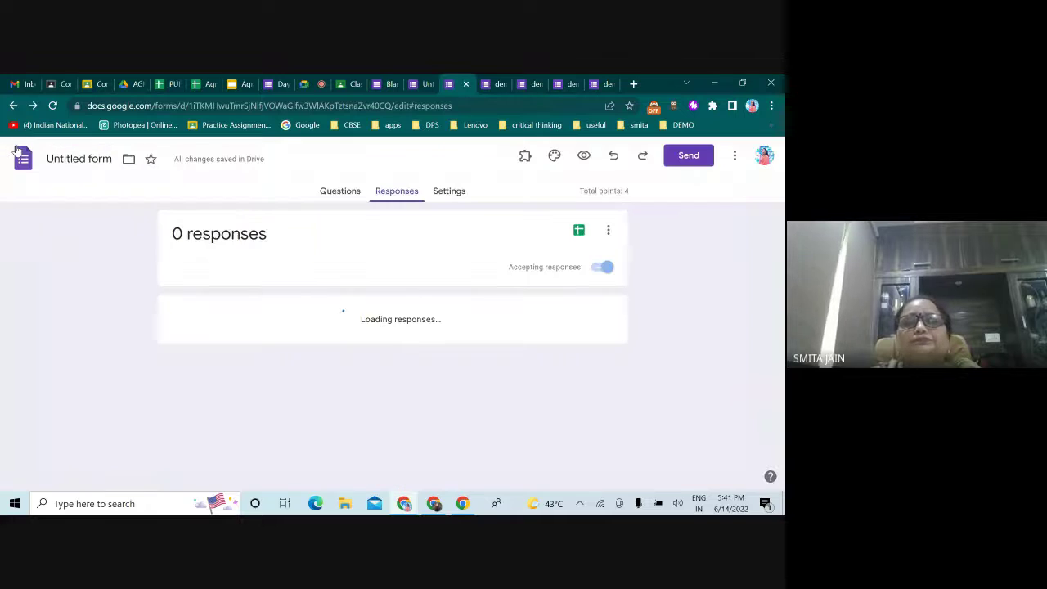
{"action": "left_click", "coordinate": [450, 193]}
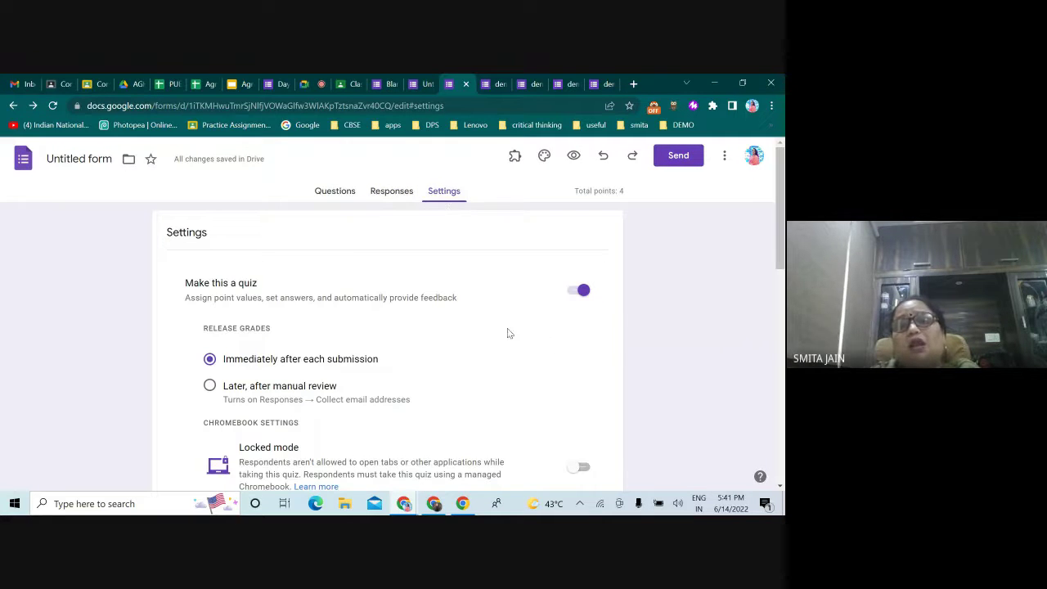
{"action": "left_click", "coordinate": [578, 291]}
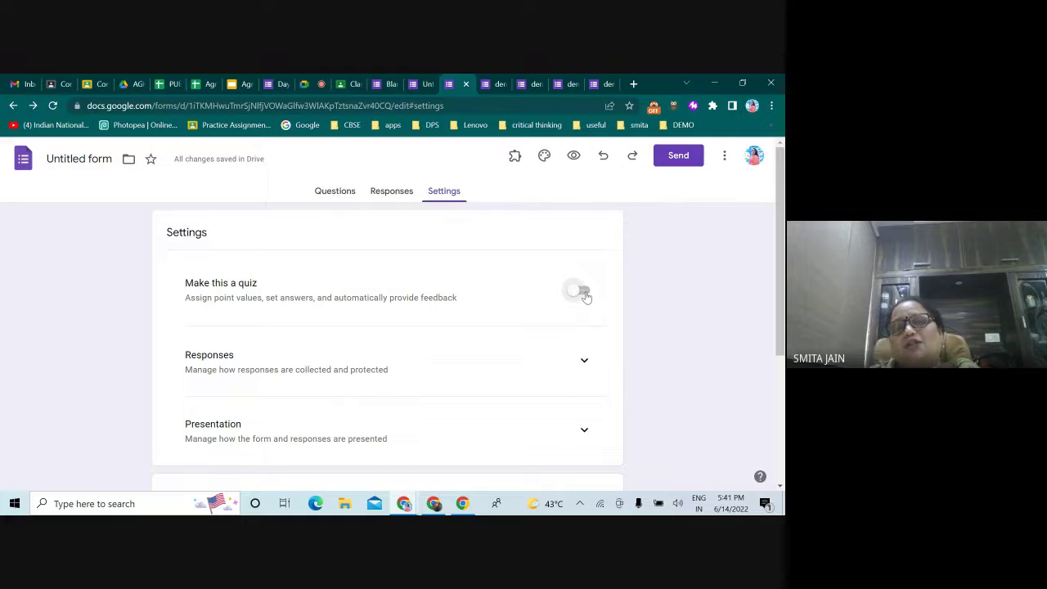
{"action": "left_click", "coordinate": [587, 293]}
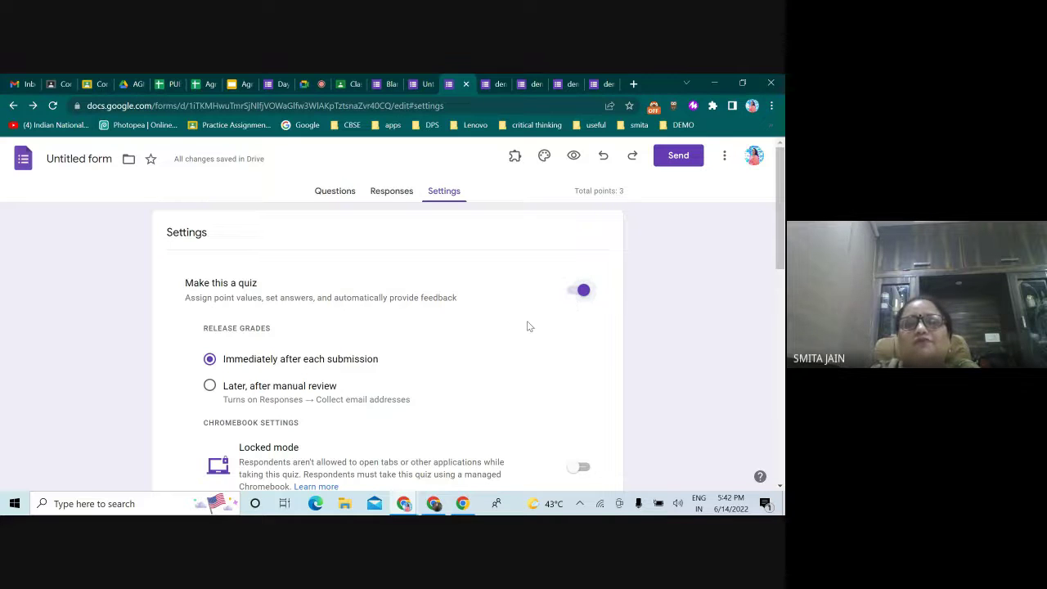
Review the grade release and respondent settings of the quiz, and set the default question point value to 2.
{"action": "scroll", "coordinate": [527, 326], "scroll_direction": "down", "scroll_amount": 2}
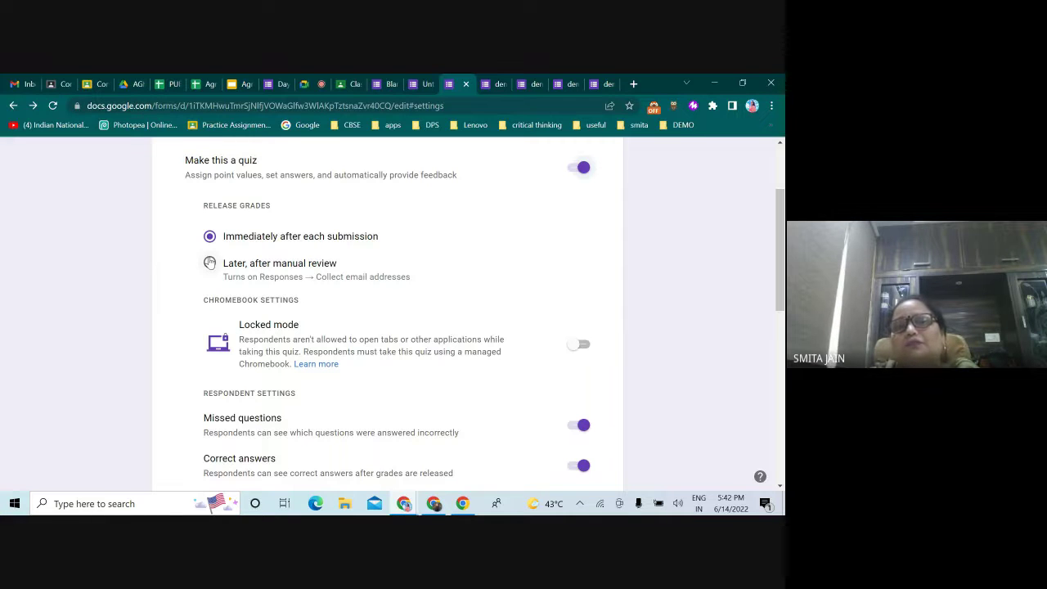
{"action": "scroll", "coordinate": [339, 331], "scroll_direction": "down", "scroll_amount": 1}
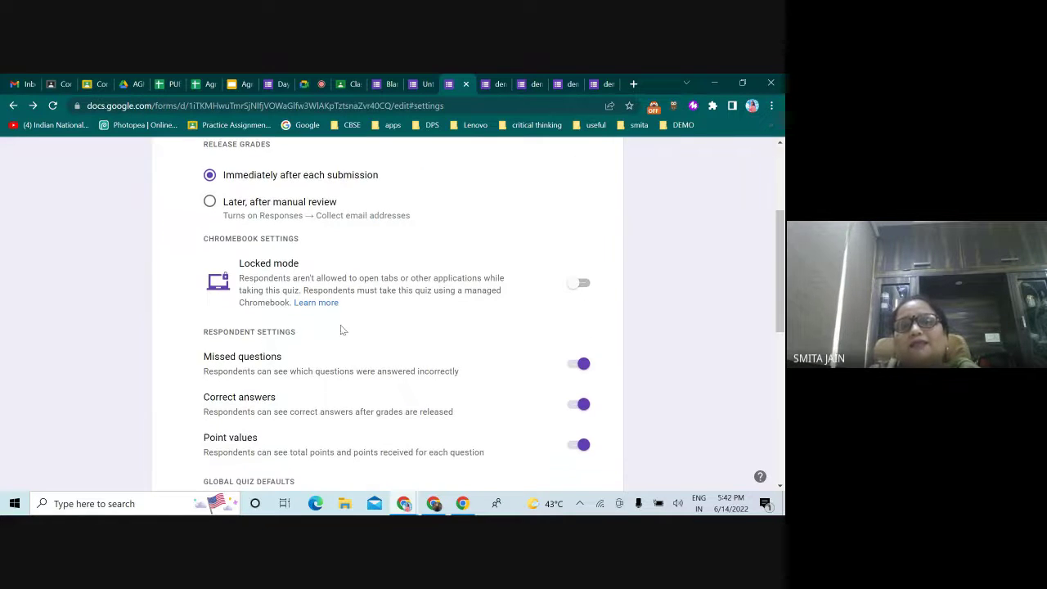
{"action": "scroll", "coordinate": [413, 340], "scroll_direction": "down", "scroll_amount": 1}
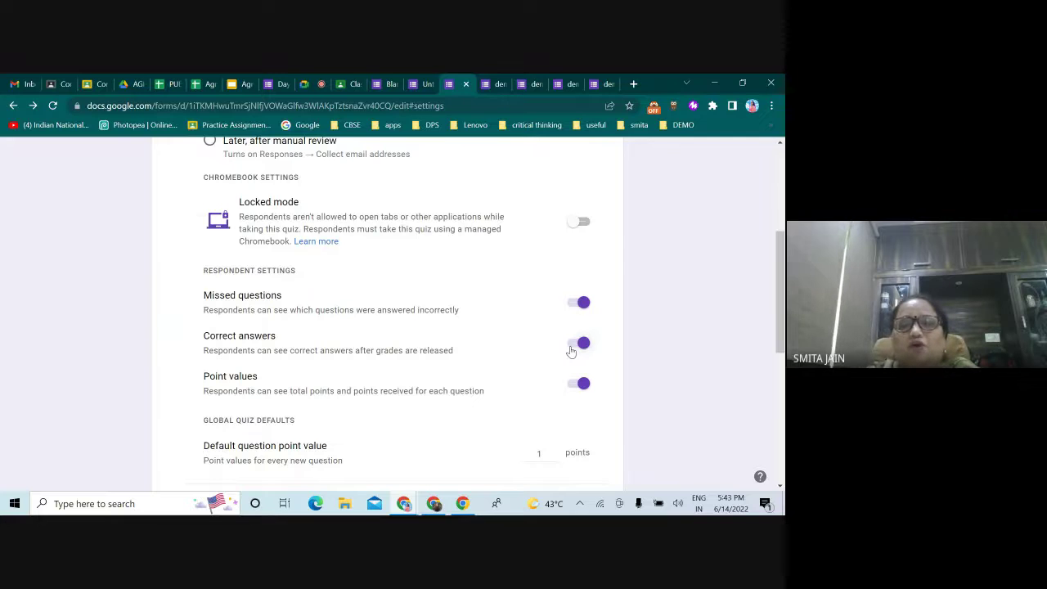
{"action": "scroll", "coordinate": [434, 367], "scroll_direction": "down", "scroll_amount": 1}
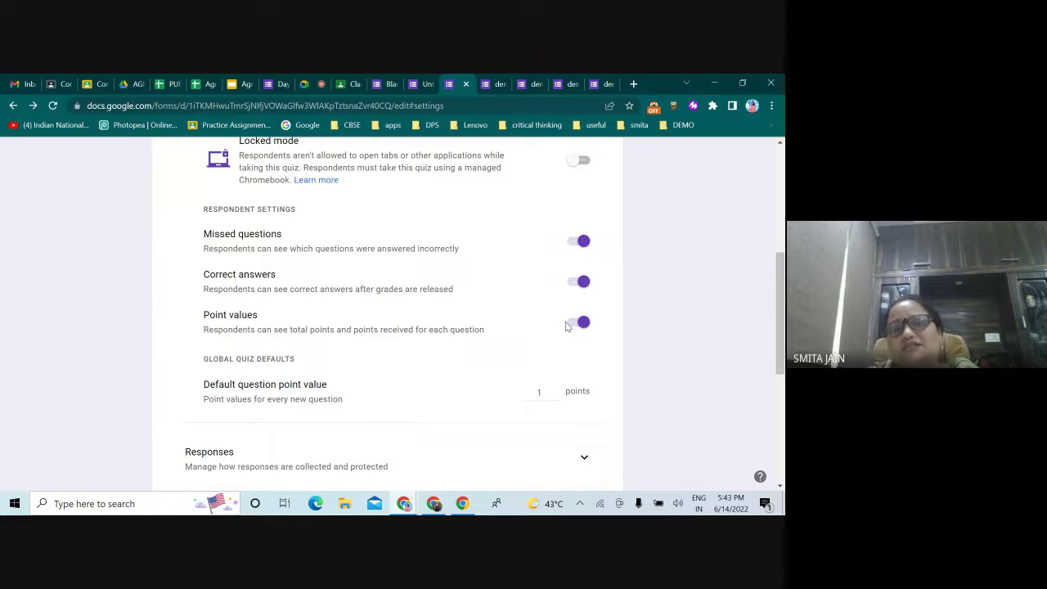
{"action": "scroll", "coordinate": [471, 387], "scroll_direction": "down", "scroll_amount": 2}
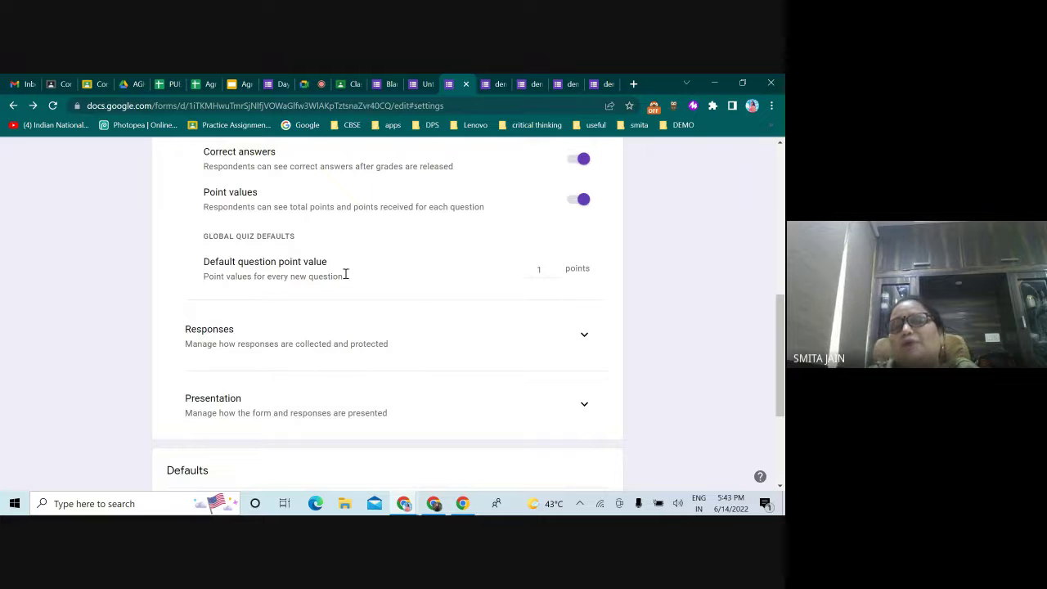
{"action": "left_click", "coordinate": [556, 268]}
{"action": "left_click", "coordinate": [557, 268]}
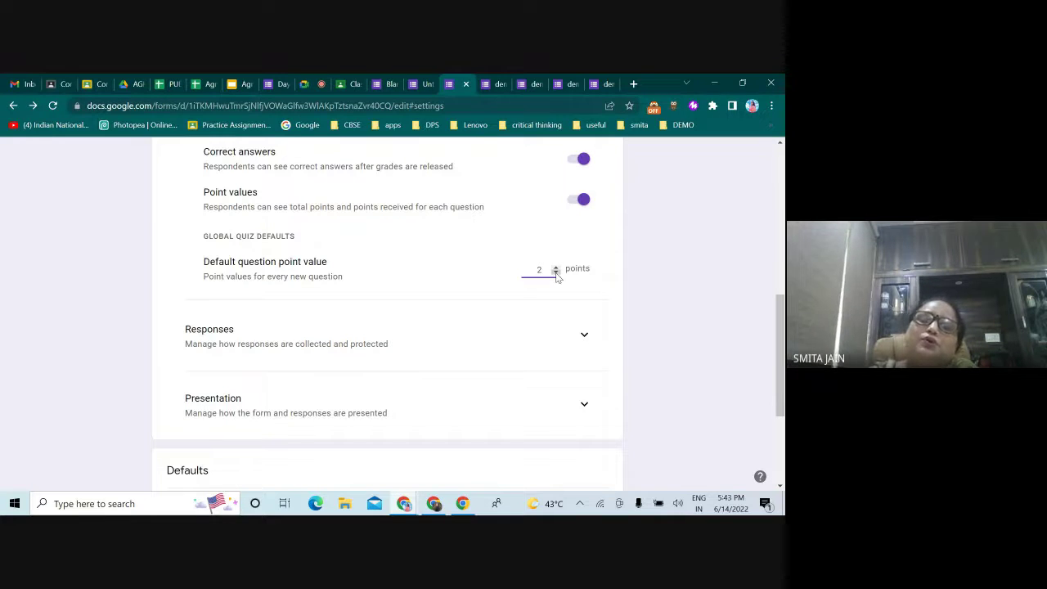
{"action": "scroll", "coordinate": [434, 327], "scroll_direction": "down", "scroll_amount": 1}
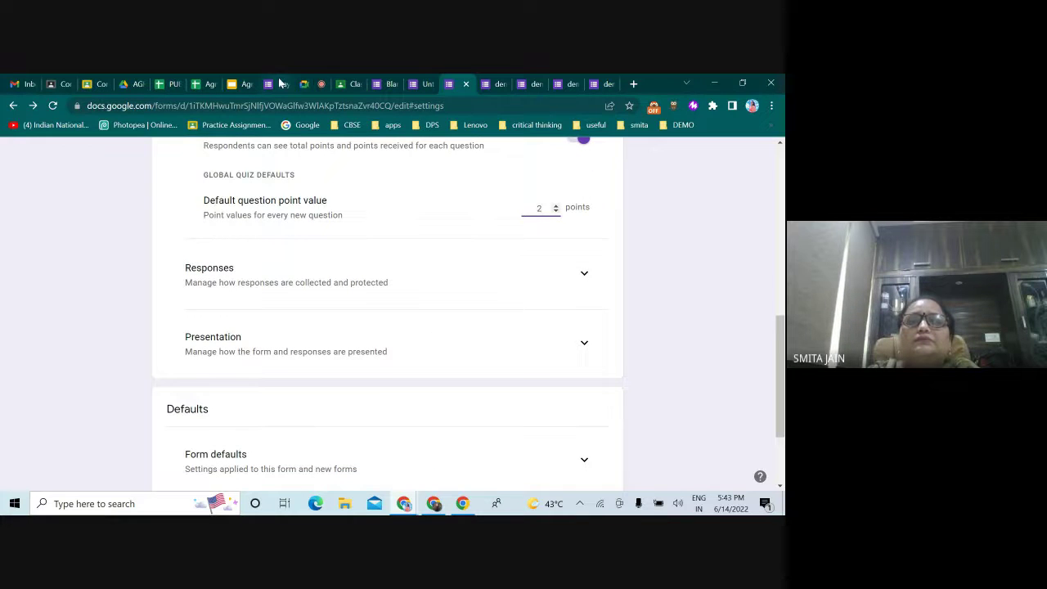
Switch to the Google Meet call, dismiss the raised-hand notification and close the in-call messages.
{"action": "left_click", "coordinate": [319, 82]}
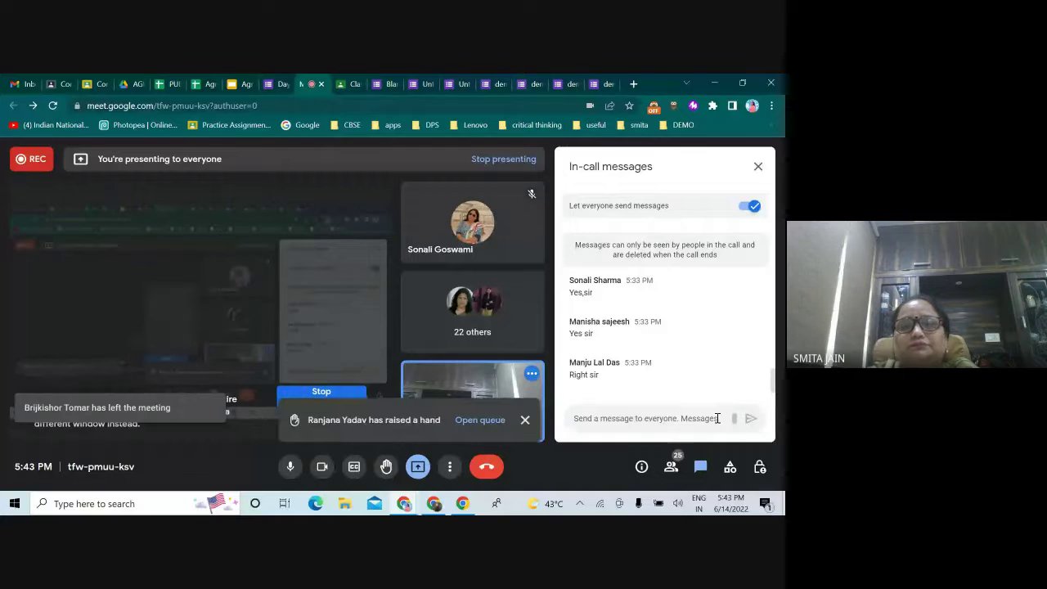
{"action": "left_click", "coordinate": [525, 420]}
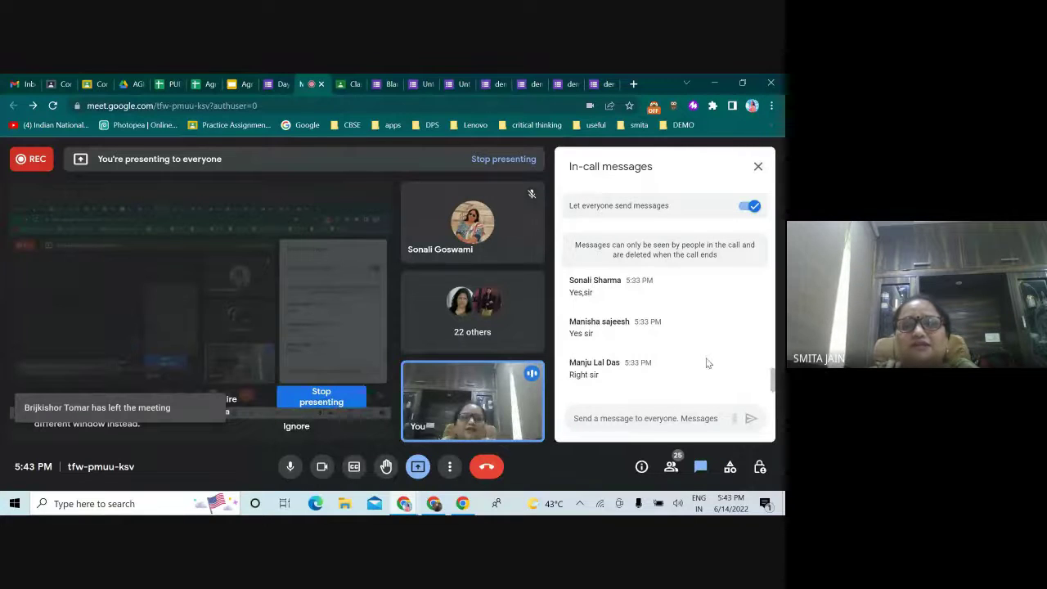
{"action": "left_click", "coordinate": [757, 167]}
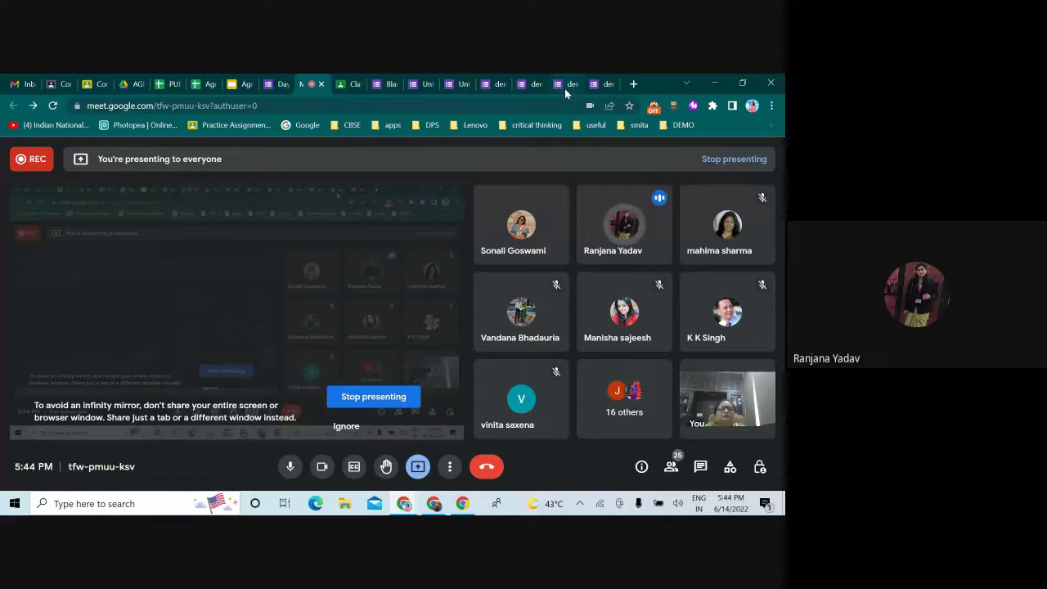
Return to the untitled form's settings, expand the Responses section and view the choices for sending responders a copy of their response.
{"action": "left_click", "coordinate": [462, 87]}
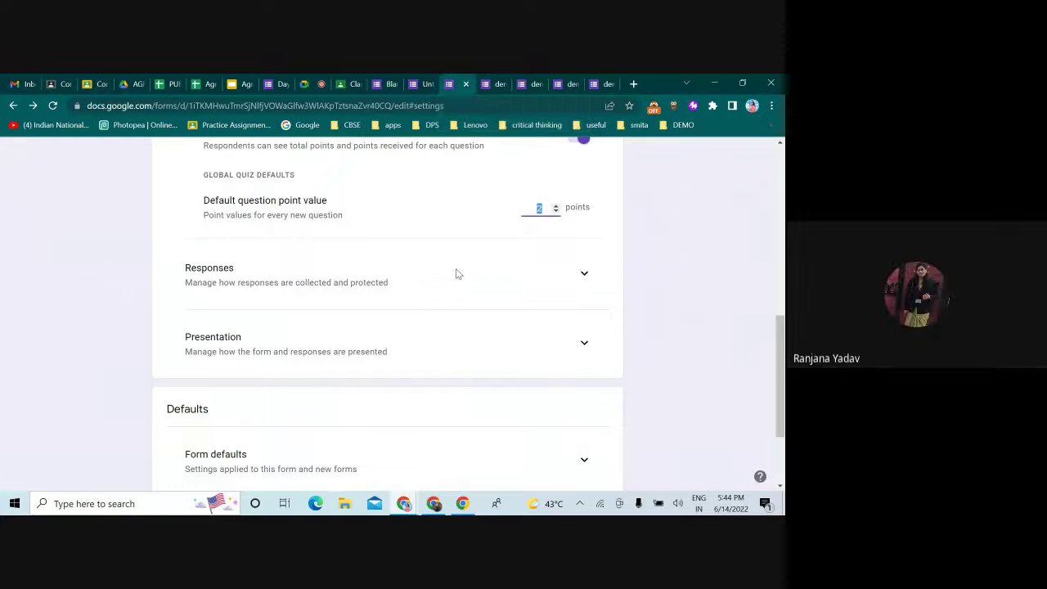
{"action": "scroll", "coordinate": [456, 274], "scroll_direction": "down", "scroll_amount": 1}
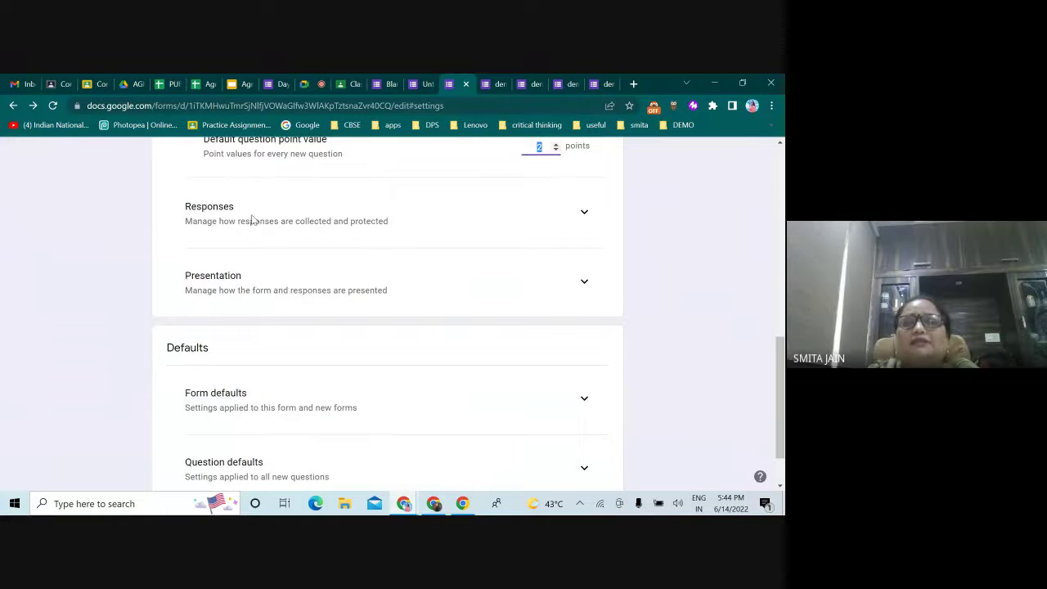
{"action": "left_click", "coordinate": [582, 212]}
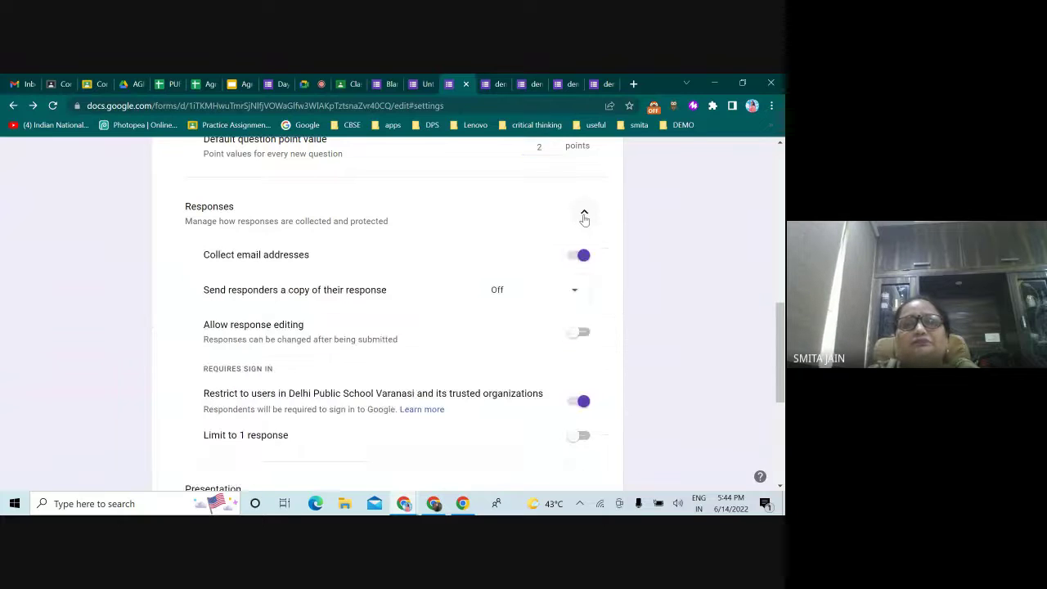
{"action": "scroll", "coordinate": [327, 225], "scroll_direction": "down", "scroll_amount": 1}
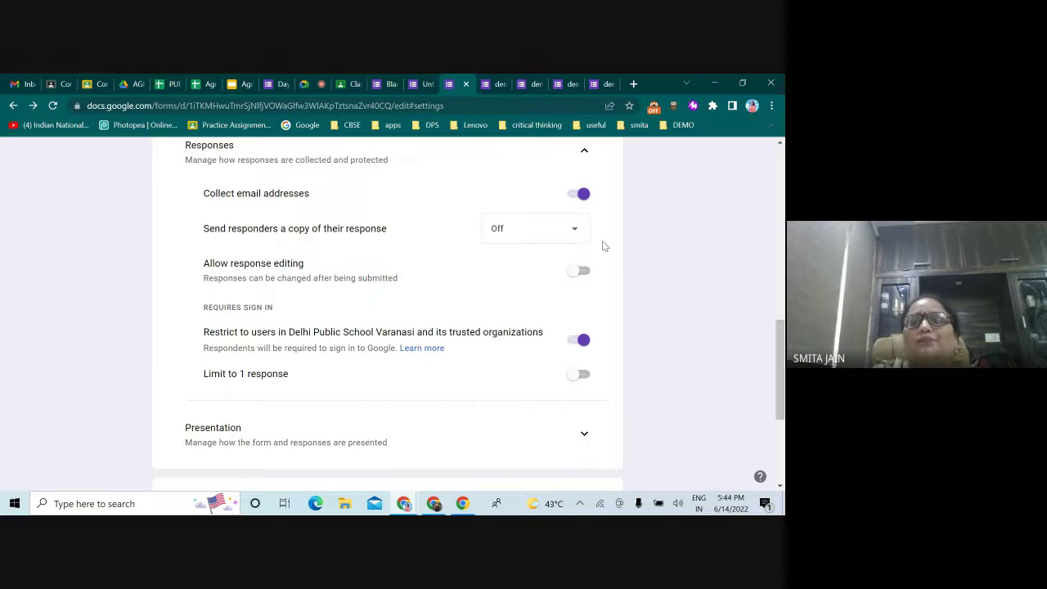
{"action": "left_click", "coordinate": [575, 236]}
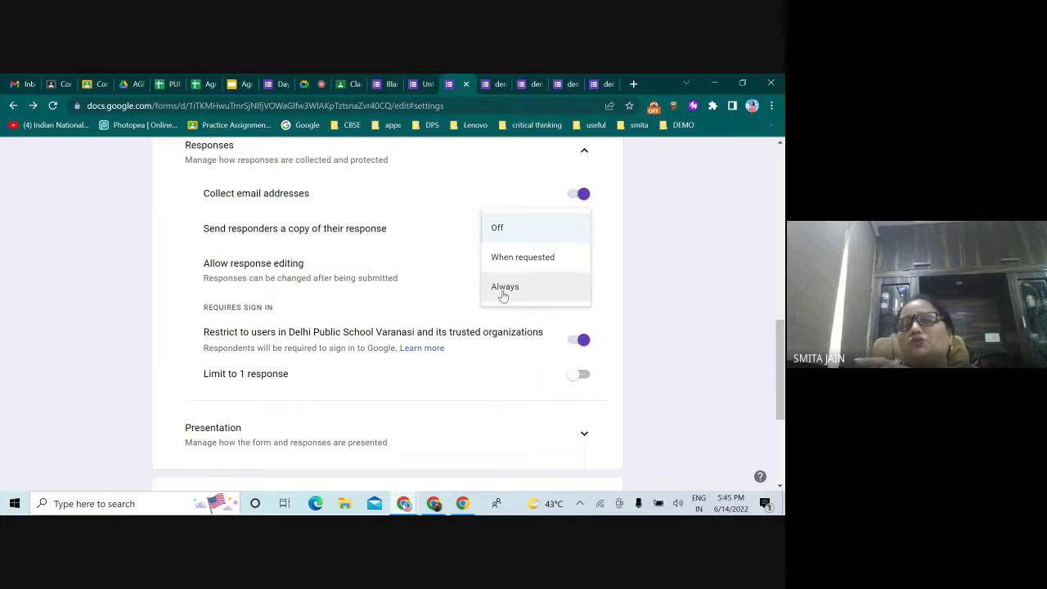
{"action": "left_click", "coordinate": [456, 270]}
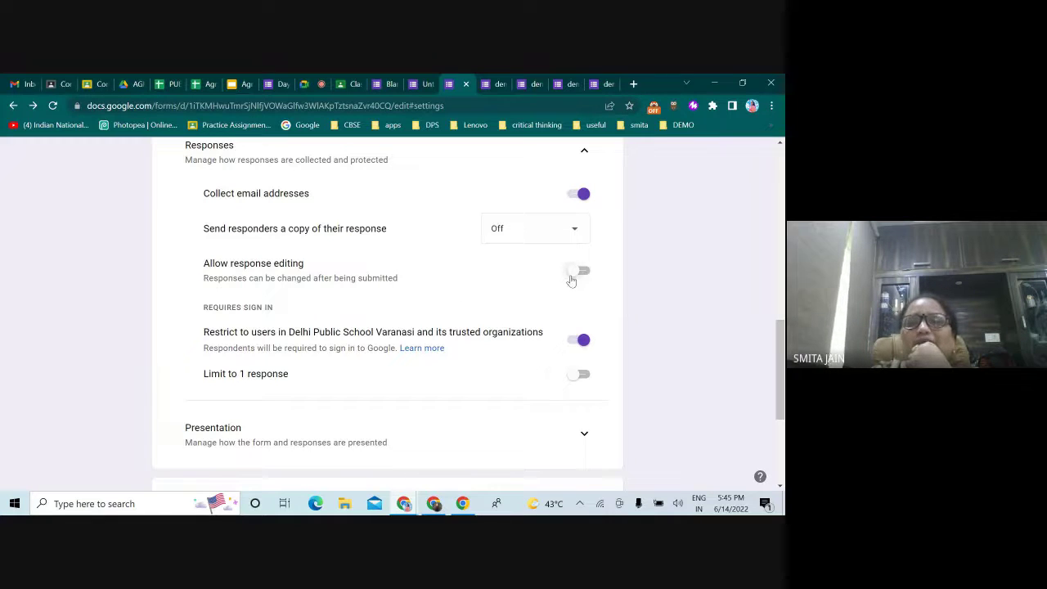
Turn off the restriction to users in Delhi Public School Varanasi and its trusted organizations, and turn on Limit to 1 response.
{"action": "scroll", "coordinate": [466, 297], "scroll_direction": "down", "scroll_amount": 1}
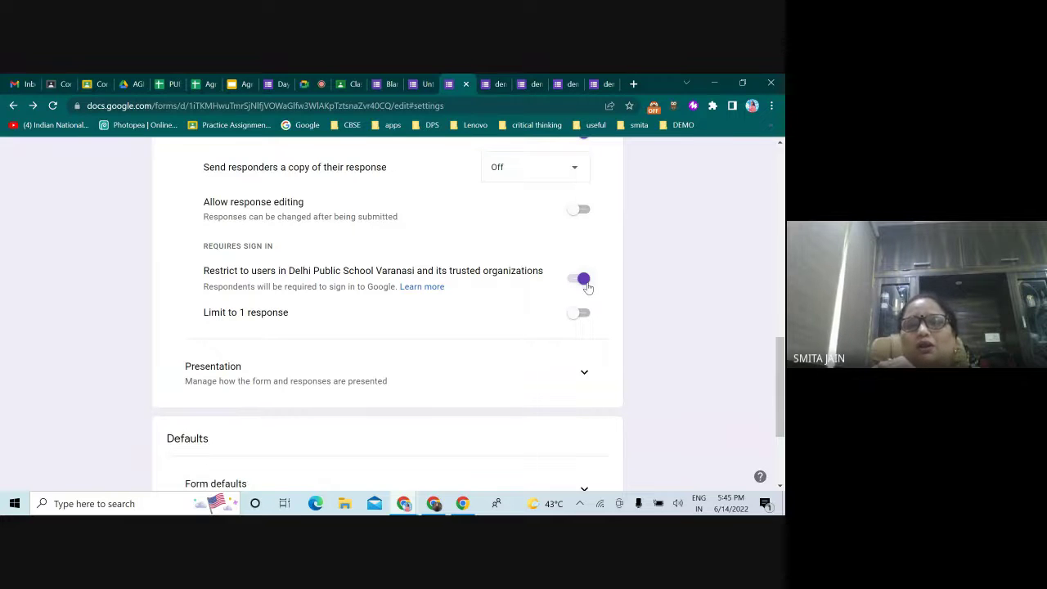
{"action": "left_click", "coordinate": [571, 280]}
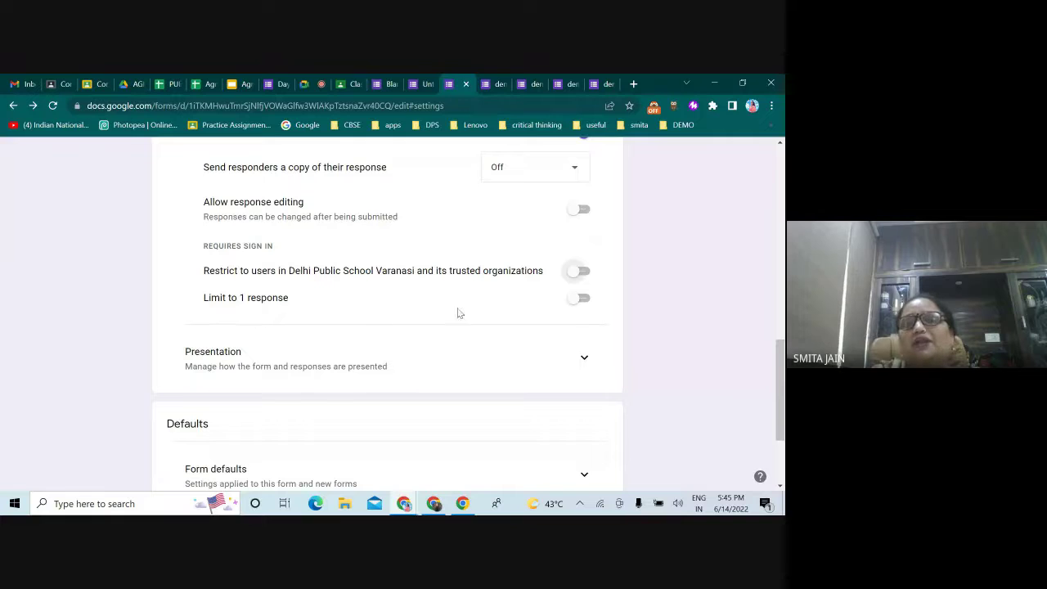
{"action": "left_click", "coordinate": [587, 301]}
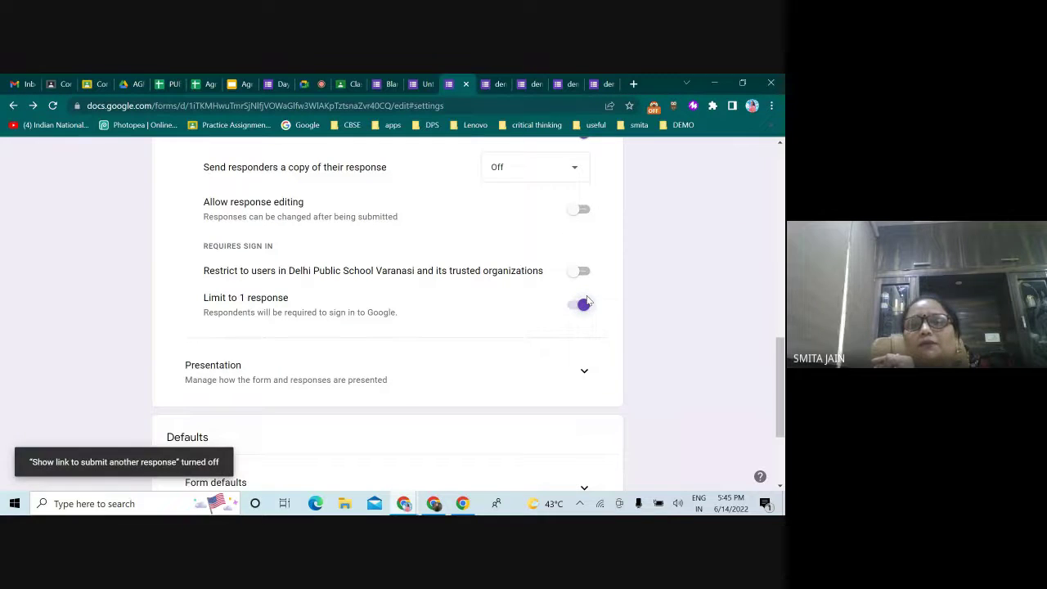
{"action": "scroll", "coordinate": [577, 307], "scroll_direction": "down", "scroll_amount": 1}
{"action": "scroll", "coordinate": [565, 311], "scroll_direction": "down", "scroll_amount": 1}
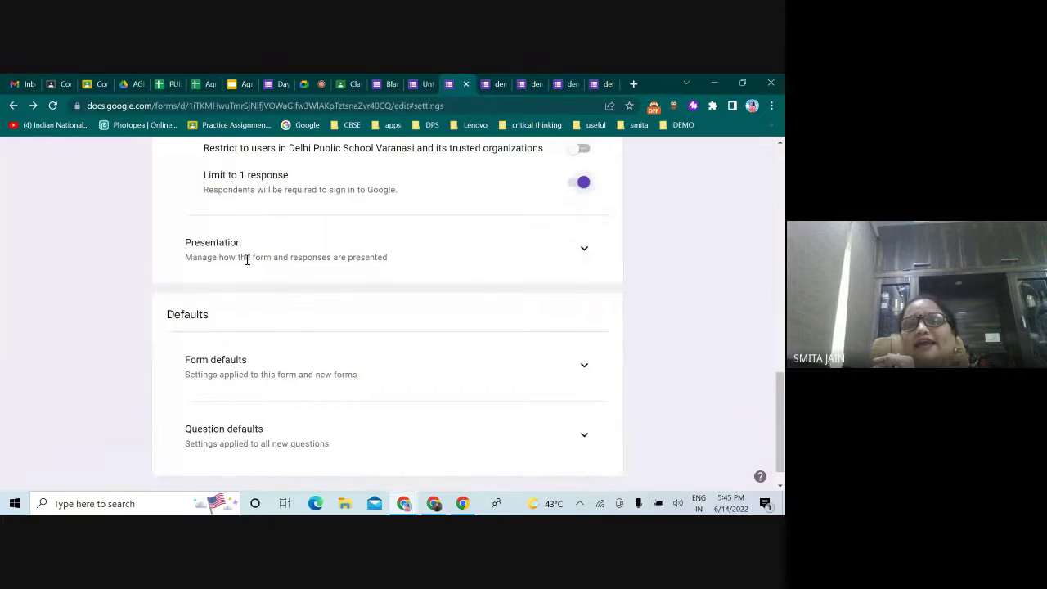
Expand the Presentation settings and save "thank you" as the confirmation message shown after submission.
{"action": "left_click", "coordinate": [588, 259]}
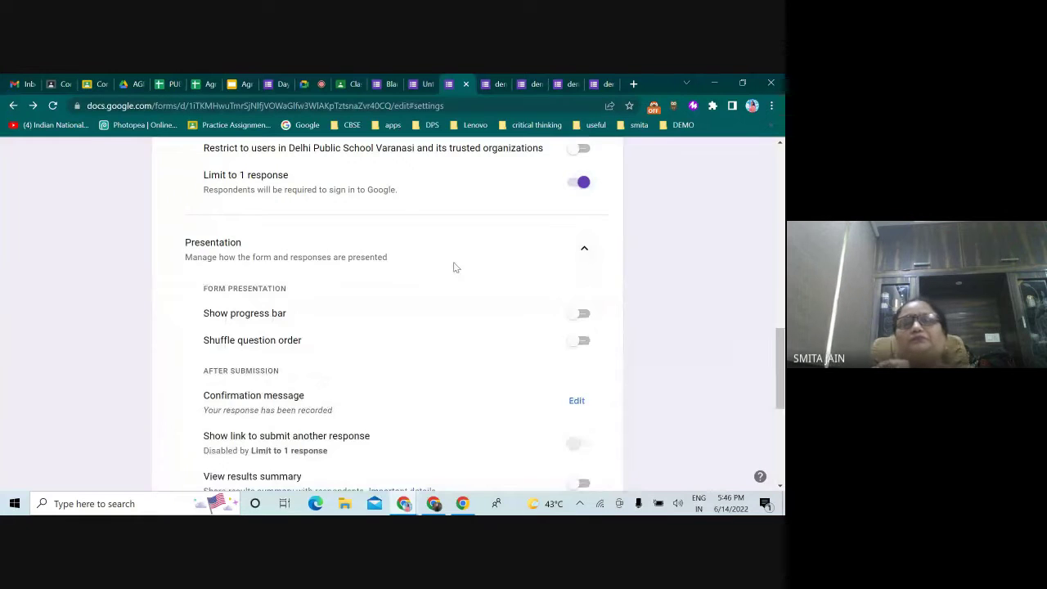
{"action": "scroll", "coordinate": [456, 268], "scroll_direction": "down", "scroll_amount": 1}
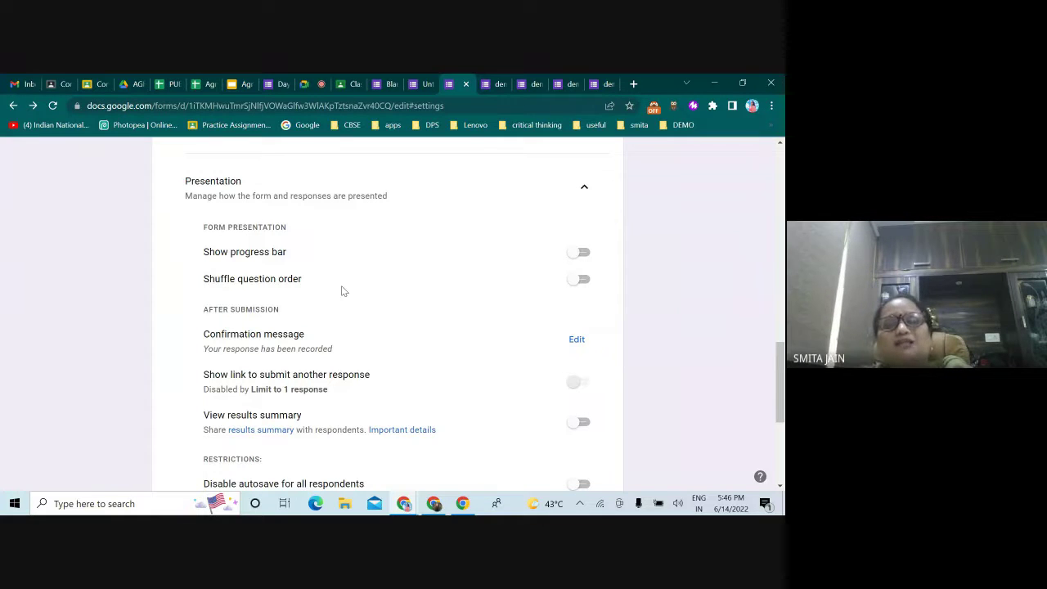
{"action": "scroll", "coordinate": [344, 303], "scroll_direction": "down", "scroll_amount": 1}
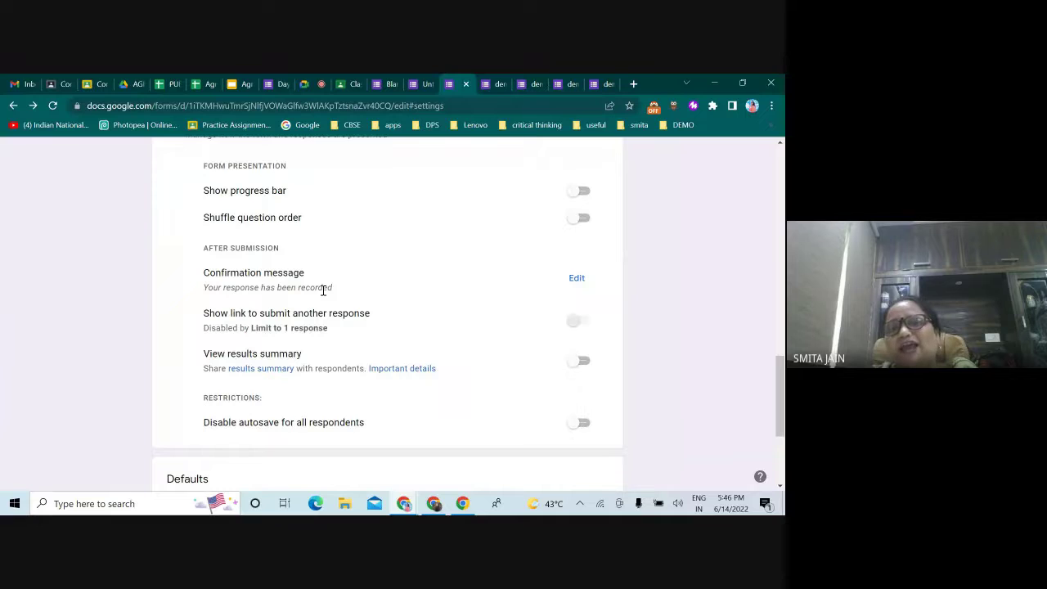
{"action": "left_click", "coordinate": [575, 278]}
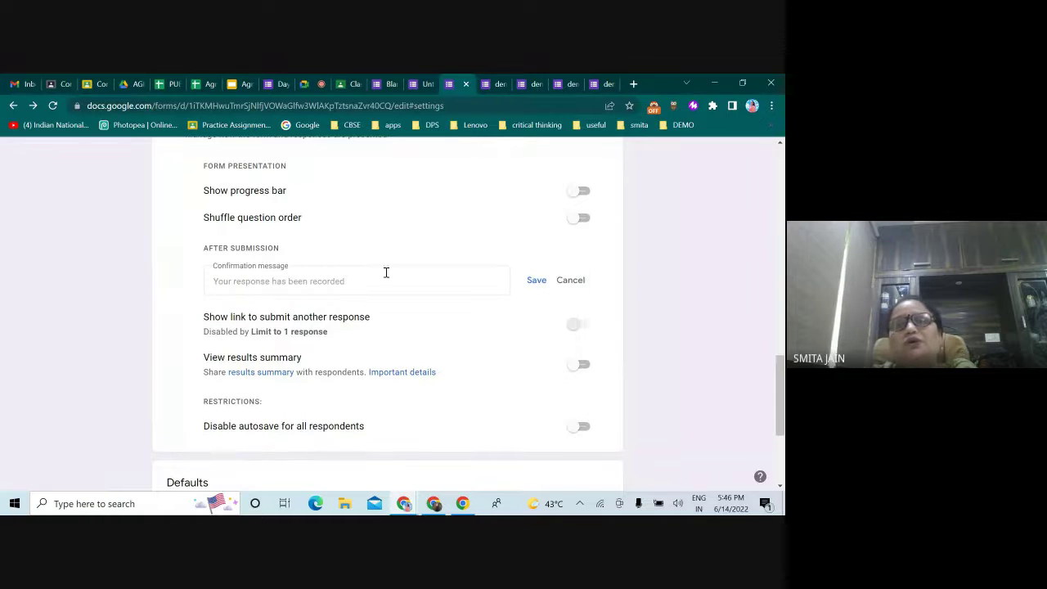
{"action": "left_click", "coordinate": [332, 283]}
{"action": "type", "text": "thank you"}
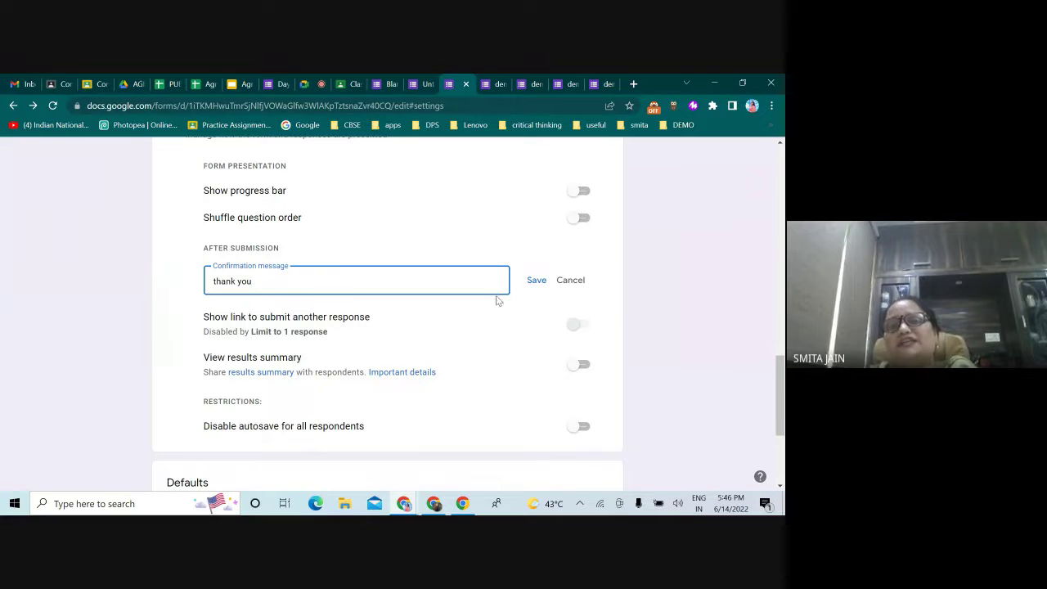
{"action": "left_click", "coordinate": [528, 281]}
Review the remaining presentation and default settings, and view the list of add-ons available for the form.
{"action": "scroll", "coordinate": [461, 345], "scroll_direction": "down", "scroll_amount": 1}
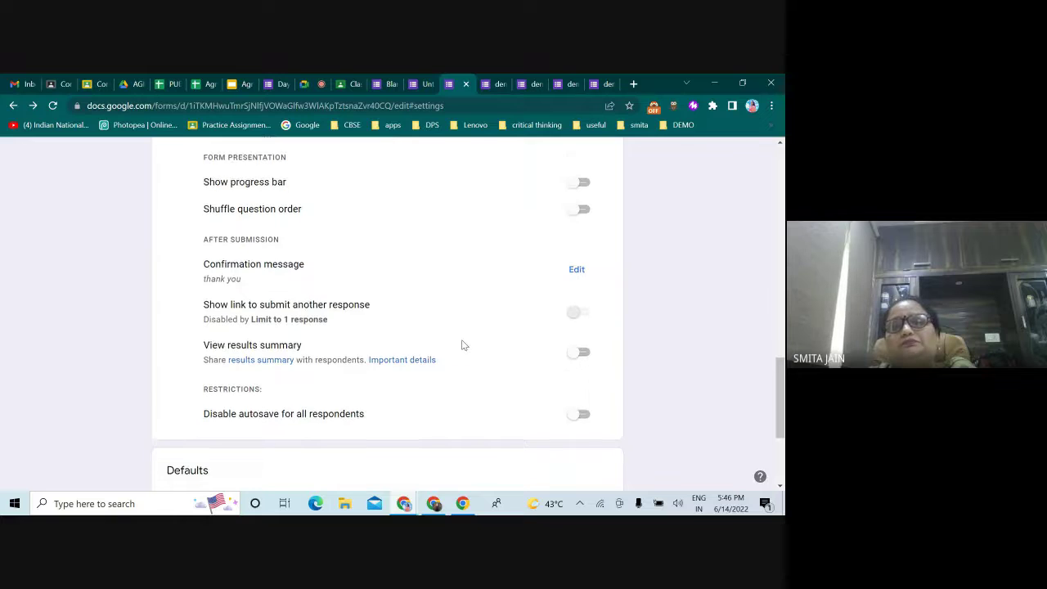
{"action": "scroll", "coordinate": [462, 345], "scroll_direction": "down", "scroll_amount": 2}
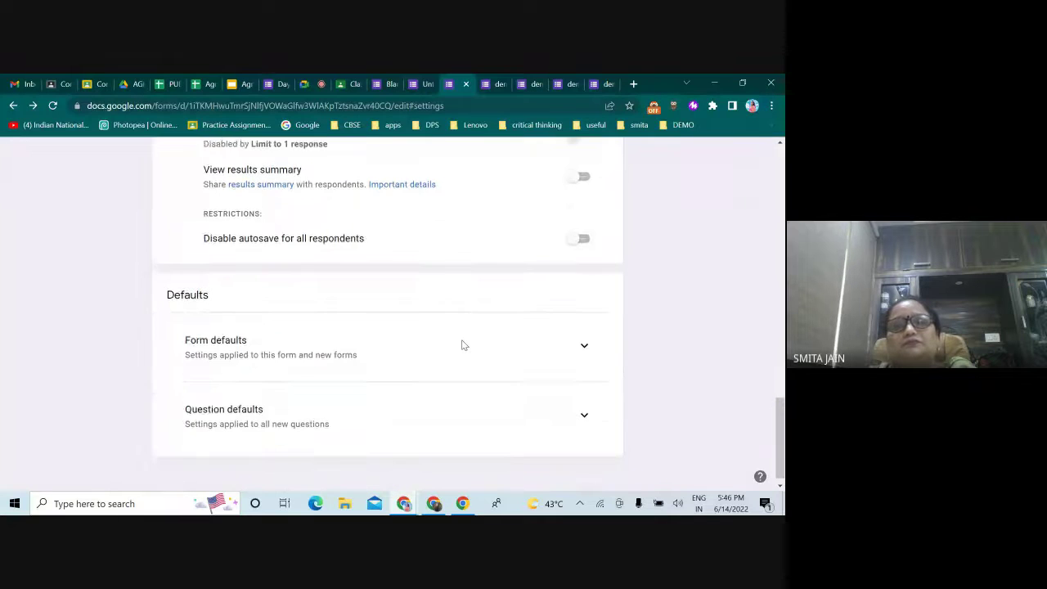
{"action": "scroll", "coordinate": [509, 340], "scroll_direction": "up", "scroll_amount": 7}
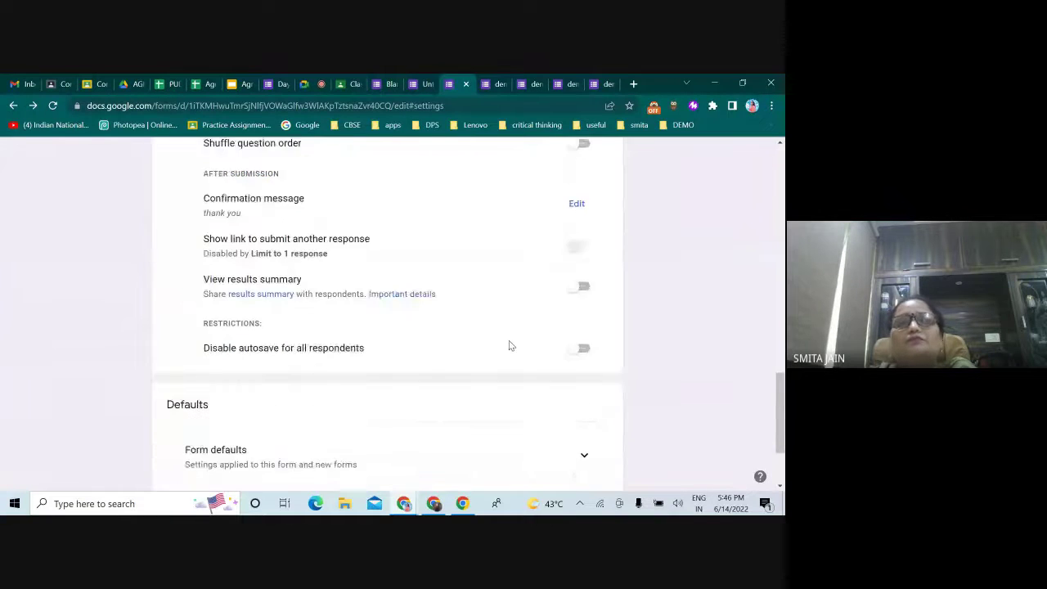
{"action": "scroll", "coordinate": [509, 340], "scroll_direction": "up", "scroll_amount": 4}
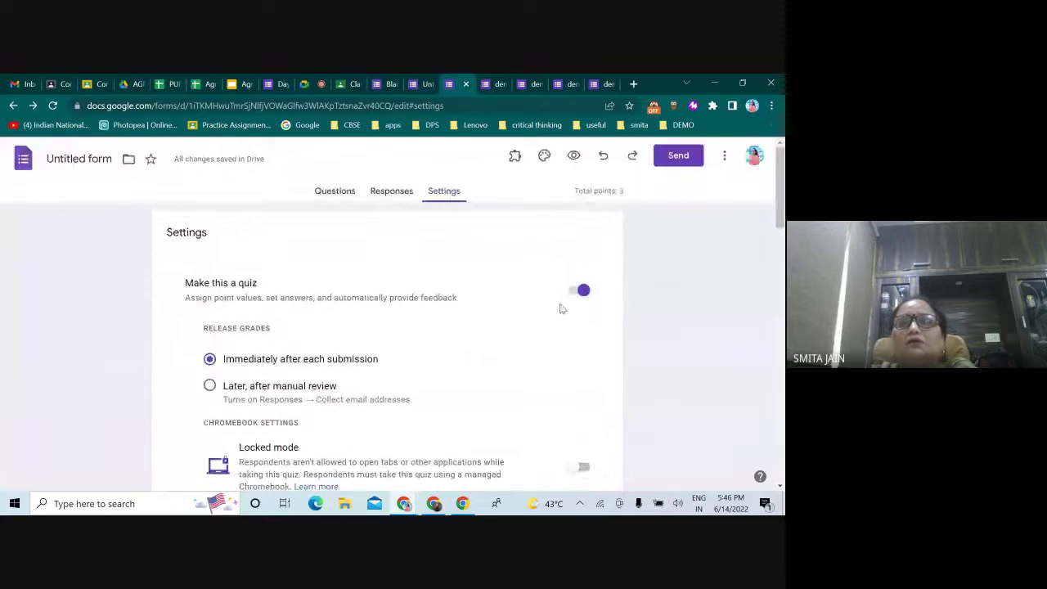
{"action": "left_click", "coordinate": [515, 157]}
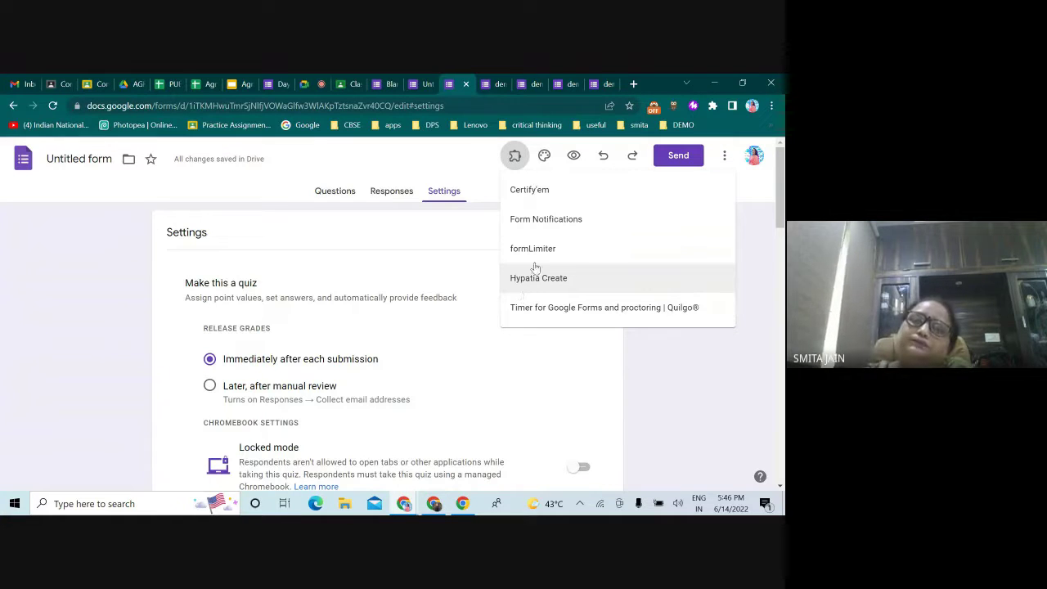
Open the theme options over the form's questions and insert the heart-shaped book pages image from Work and School as the header.
{"action": "left_click", "coordinate": [546, 157]}
{"action": "left_click", "coordinate": [546, 157]}
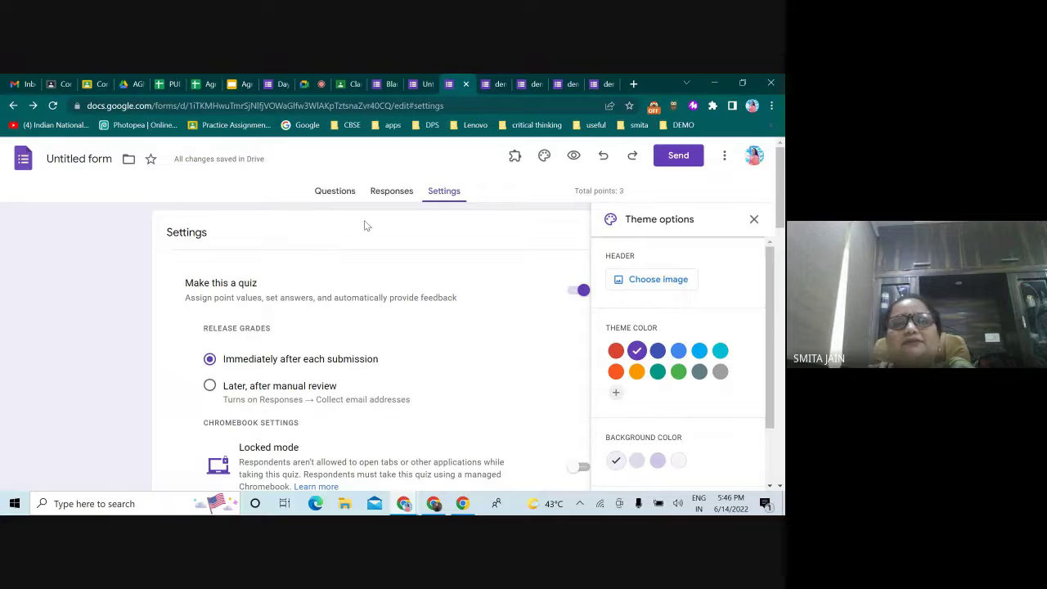
{"action": "left_click", "coordinate": [331, 193]}
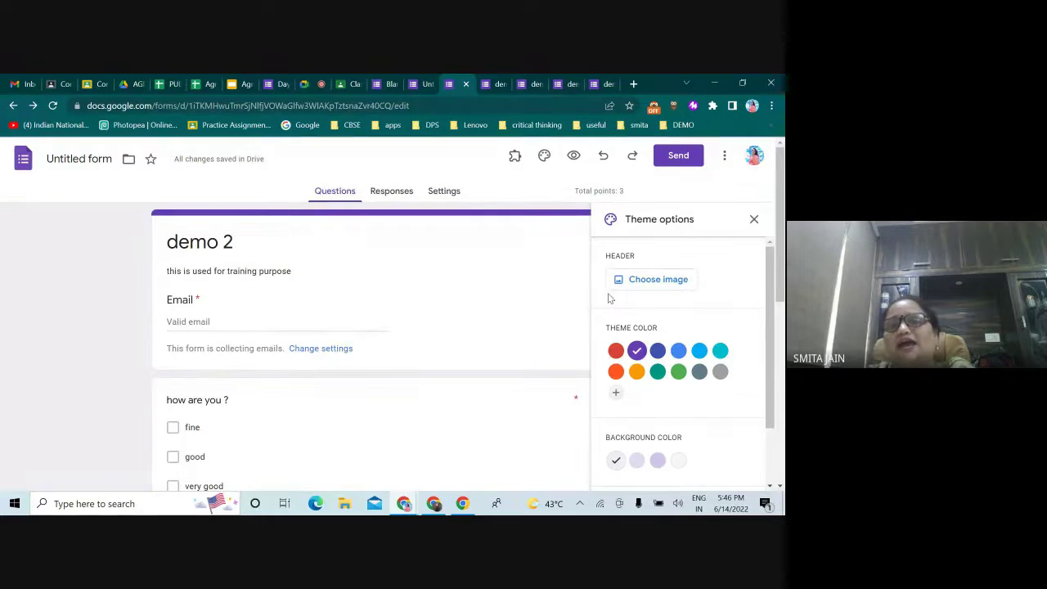
{"action": "left_click", "coordinate": [658, 280]}
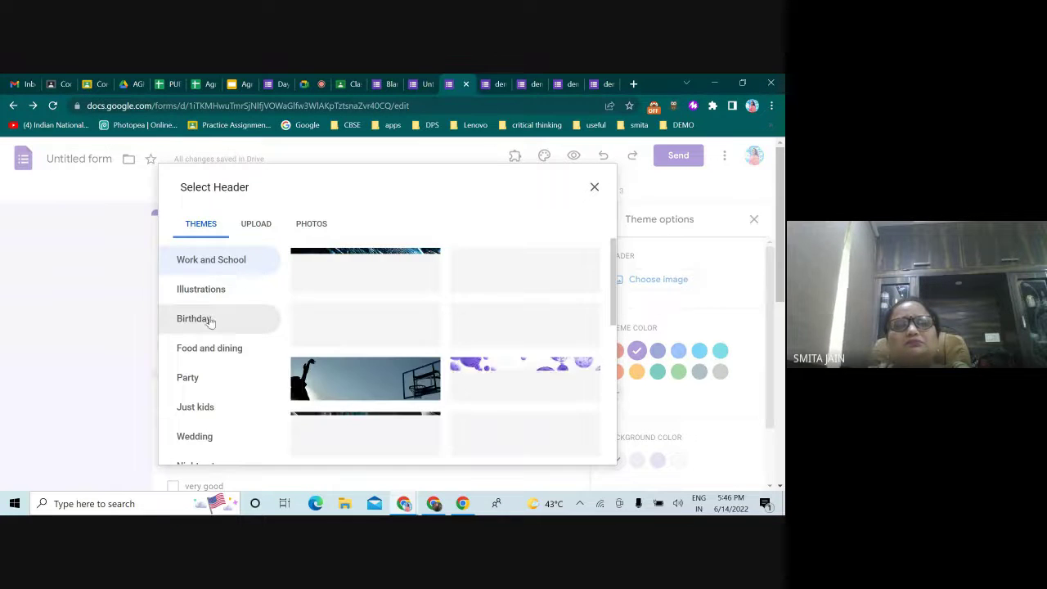
{"action": "scroll", "coordinate": [311, 328], "scroll_direction": "down", "scroll_amount": 2}
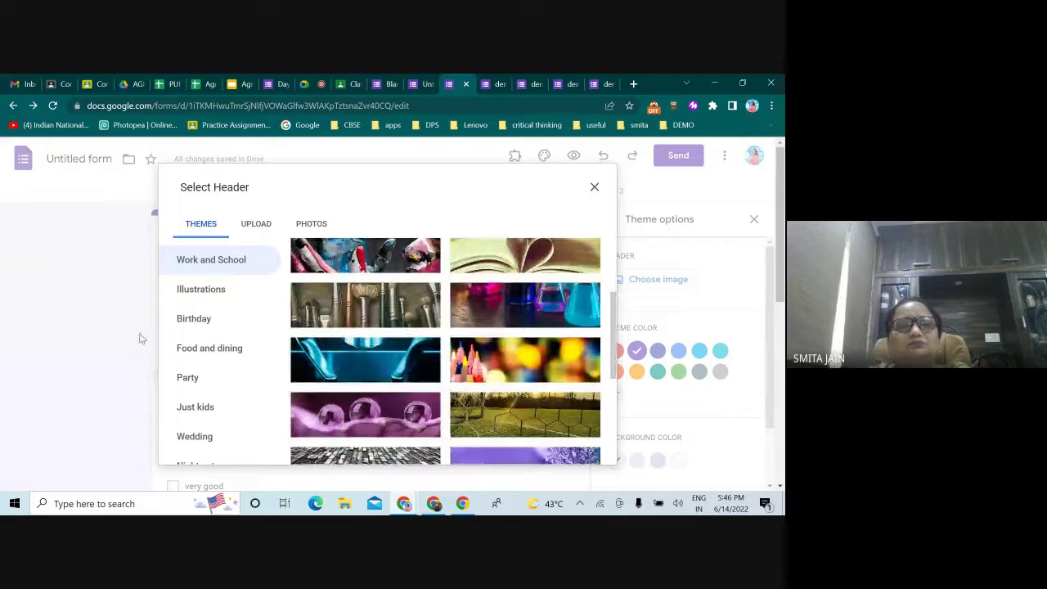
{"action": "scroll", "coordinate": [491, 270], "scroll_direction": "up", "scroll_amount": 1}
{"action": "left_click", "coordinate": [491, 270]}
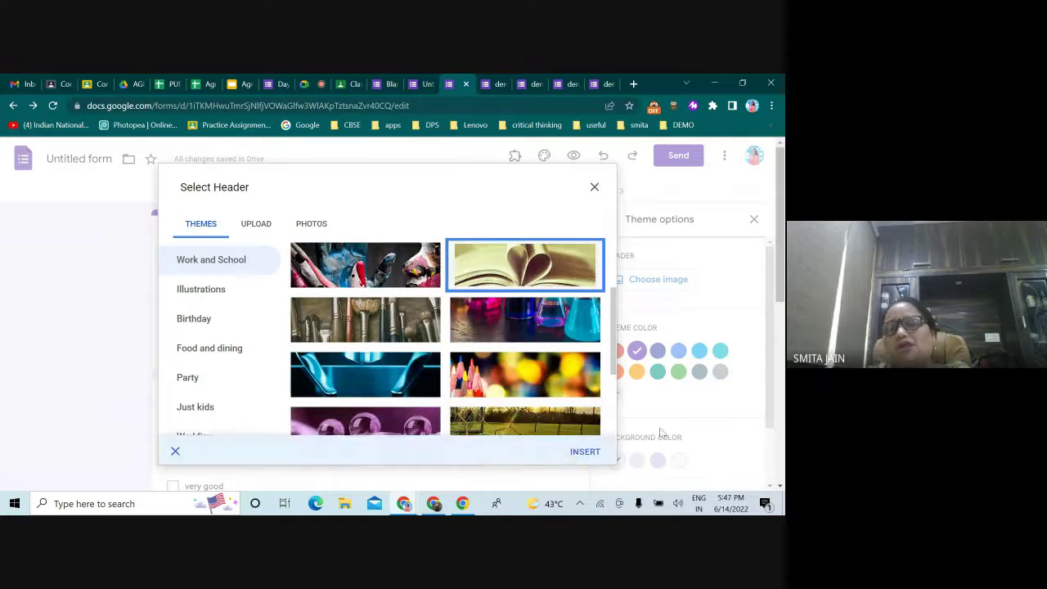
{"action": "left_click", "coordinate": [585, 449]}
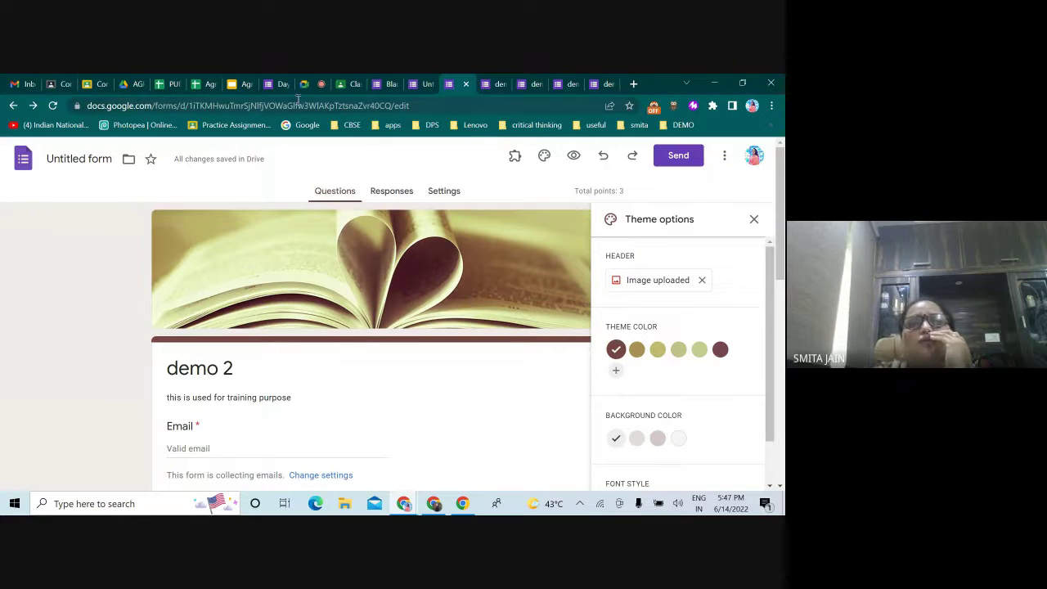
Look at the custom header of the Day 2 feedback form, and return to the untitled form.
{"action": "left_click", "coordinate": [276, 84]}
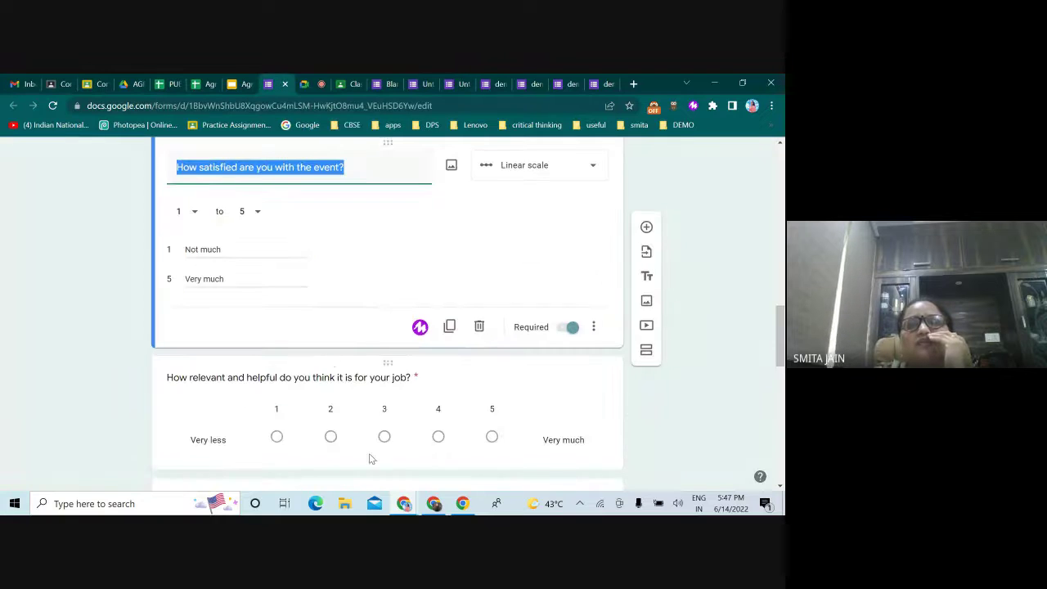
{"action": "scroll", "coordinate": [369, 452], "scroll_direction": "up", "scroll_amount": 15}
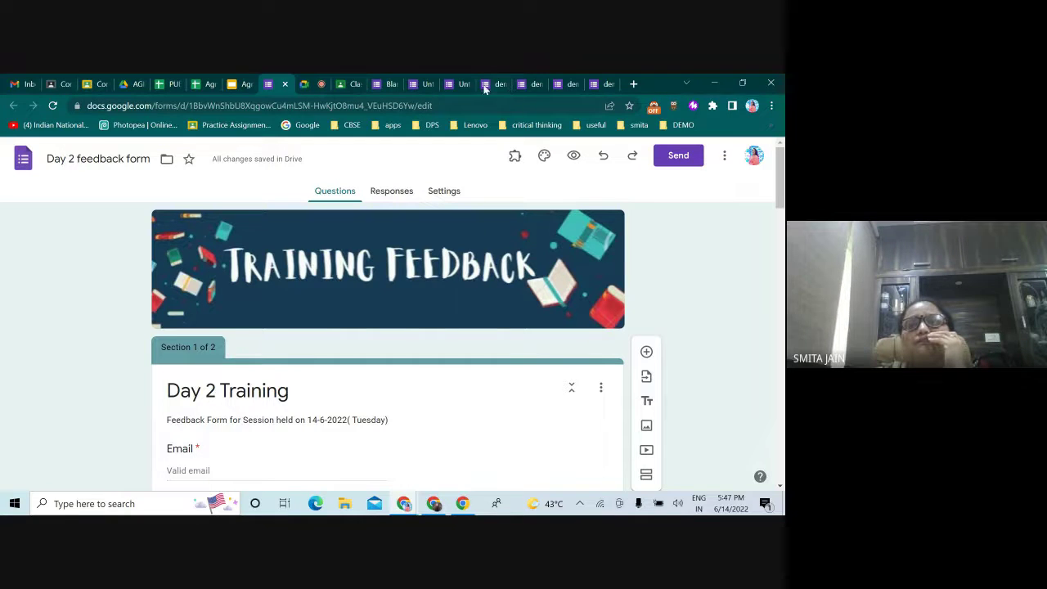
{"action": "left_click", "coordinate": [454, 85]}
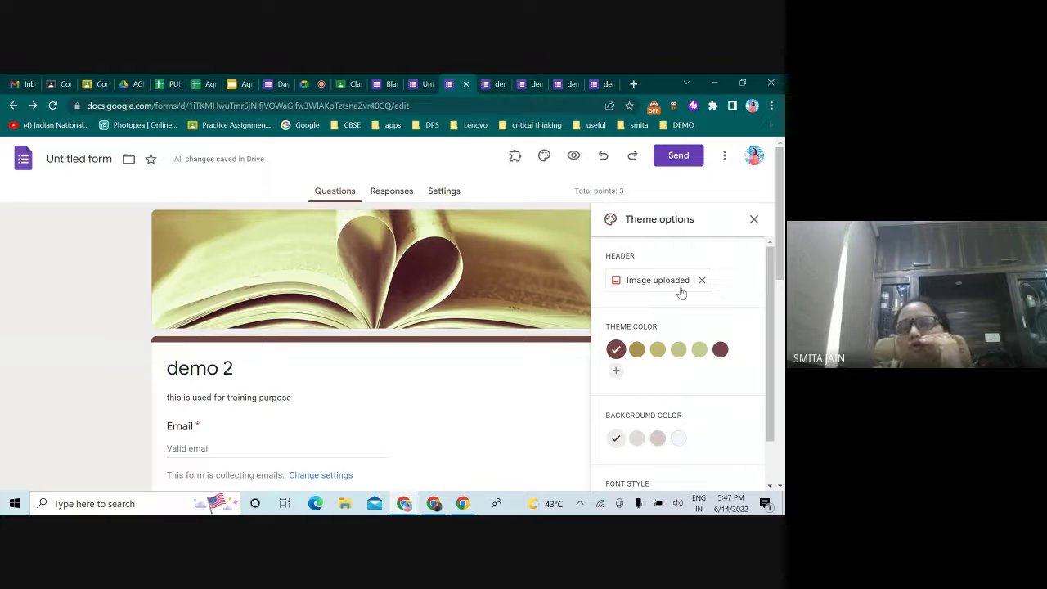
Change the form's background to the darkest greyish-pink shade, check it along the questions, and close the theme options.
{"action": "scroll", "coordinate": [681, 293], "scroll_direction": "down", "scroll_amount": 1}
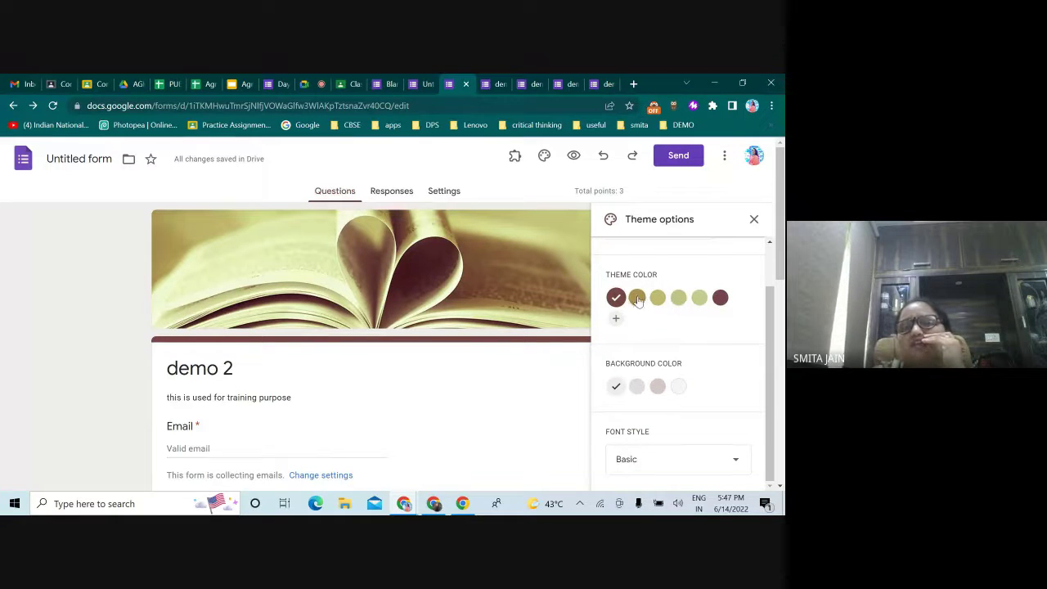
{"action": "scroll", "coordinate": [666, 317], "scroll_direction": "up", "scroll_amount": 1}
{"action": "scroll", "coordinate": [665, 317], "scroll_direction": "down", "scroll_amount": 1}
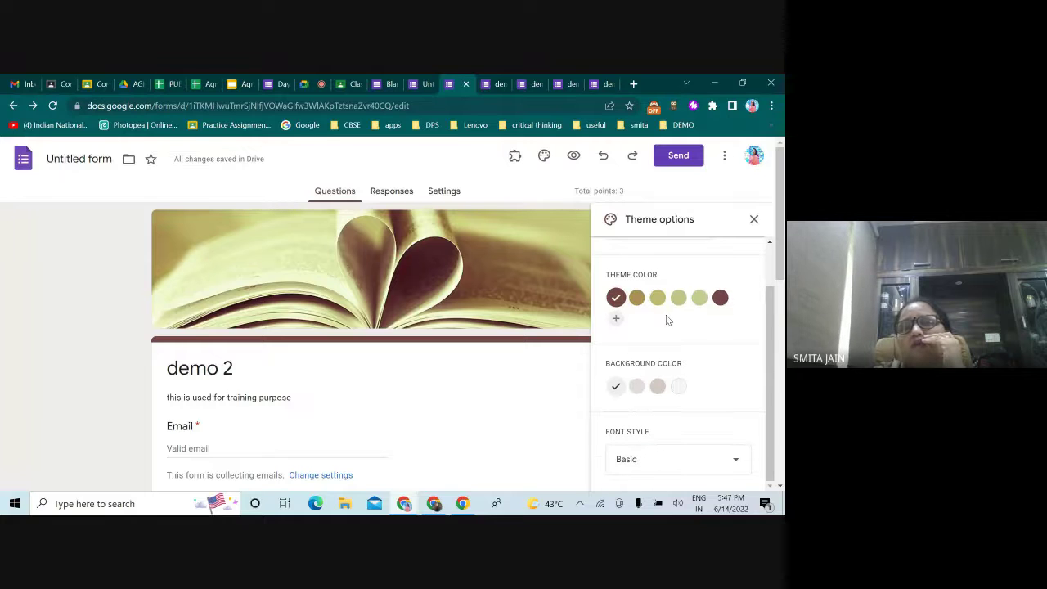
{"action": "scroll", "coordinate": [666, 315], "scroll_direction": "down", "scroll_amount": 2}
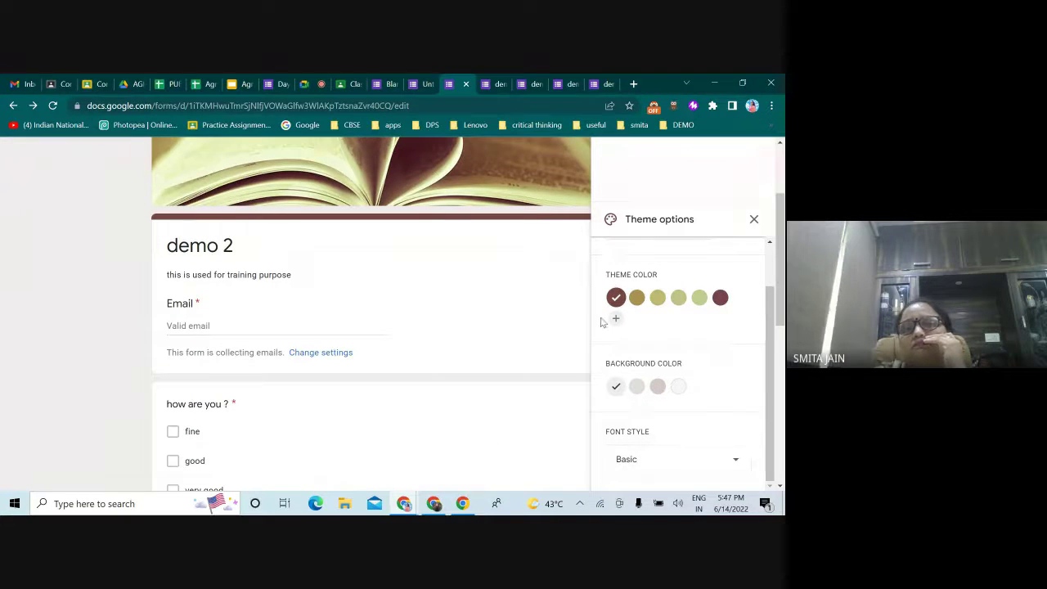
{"action": "scroll", "coordinate": [675, 368], "scroll_direction": "down", "scroll_amount": 2}
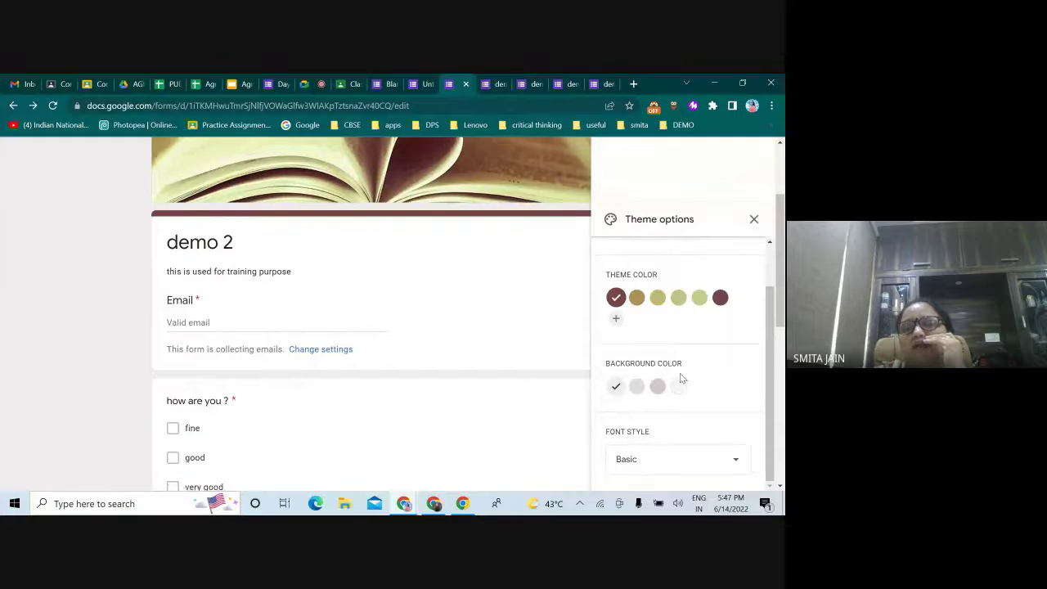
{"action": "left_click", "coordinate": [658, 386]}
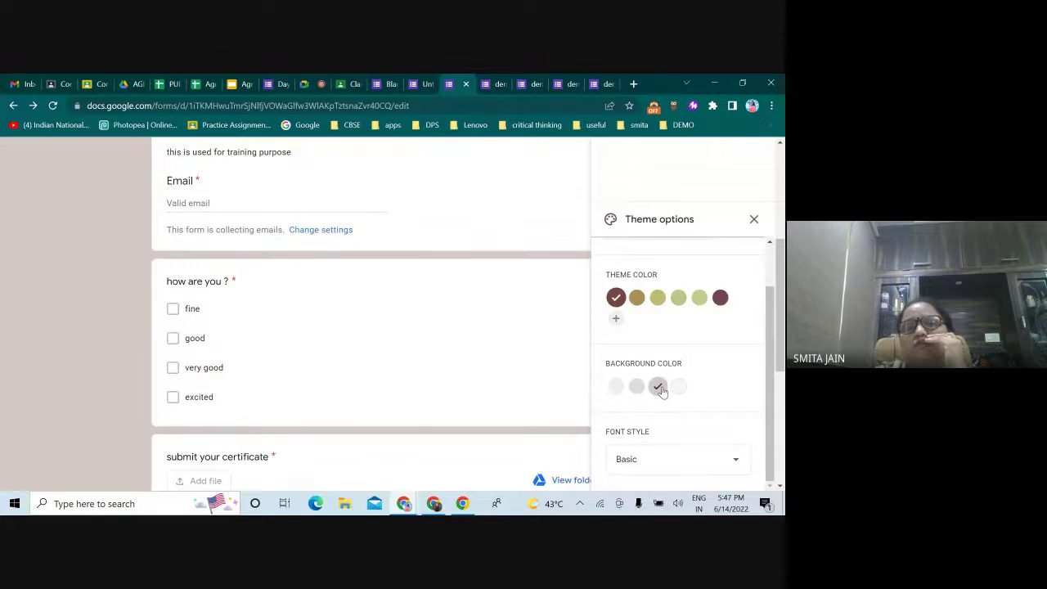
{"action": "scroll", "coordinate": [663, 391], "scroll_direction": "down", "scroll_amount": 3}
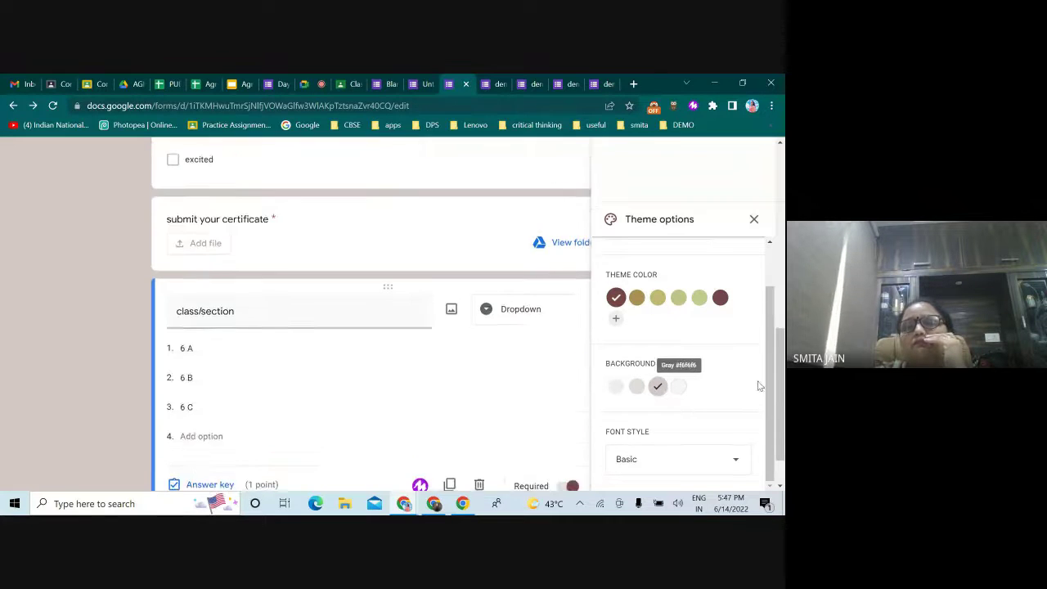
{"action": "scroll", "coordinate": [741, 262], "scroll_direction": "up", "scroll_amount": 1}
{"action": "scroll", "coordinate": [303, 286], "scroll_direction": "up", "scroll_amount": 6}
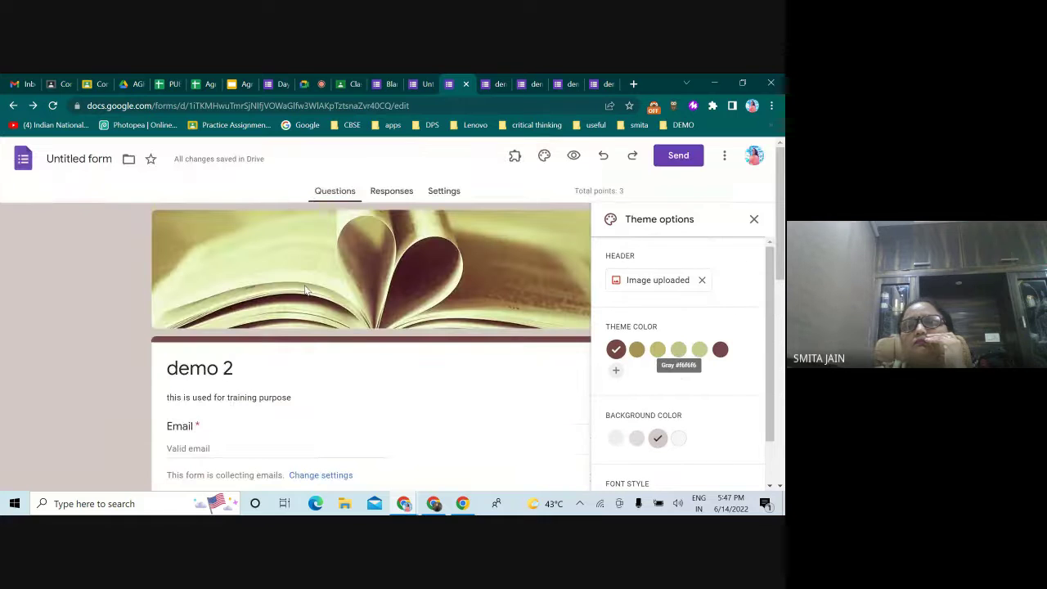
{"action": "left_click", "coordinate": [754, 218]}
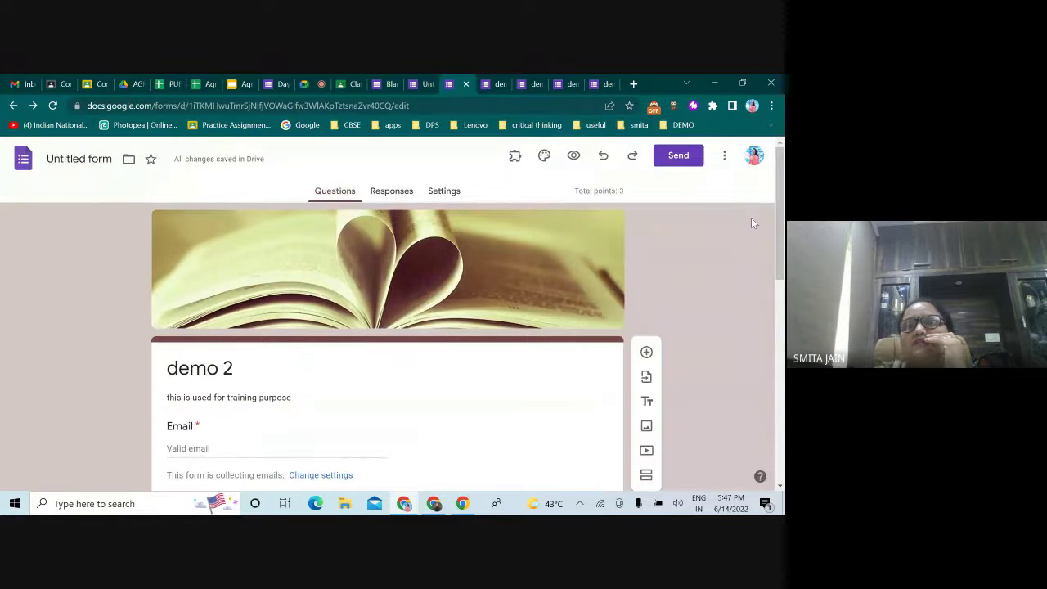
Preview the themed demo 2 form from top to bottom as a respondent sees it, and return to the editor.
{"action": "left_click", "coordinate": [573, 157]}
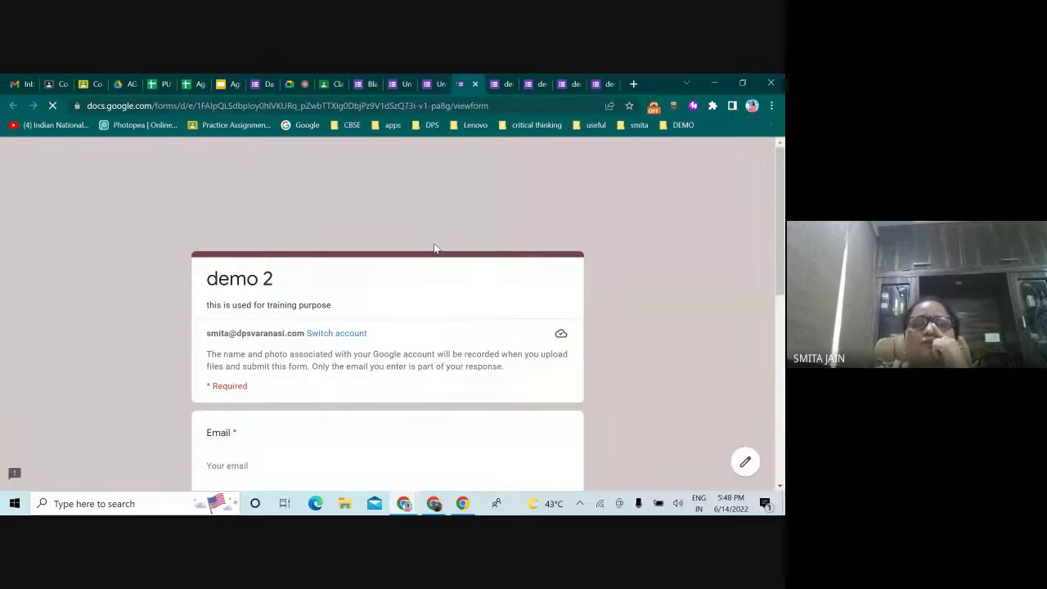
{"action": "scroll", "coordinate": [435, 248], "scroll_direction": "down", "scroll_amount": 7}
{"action": "scroll", "coordinate": [435, 248], "scroll_direction": "up", "scroll_amount": 9}
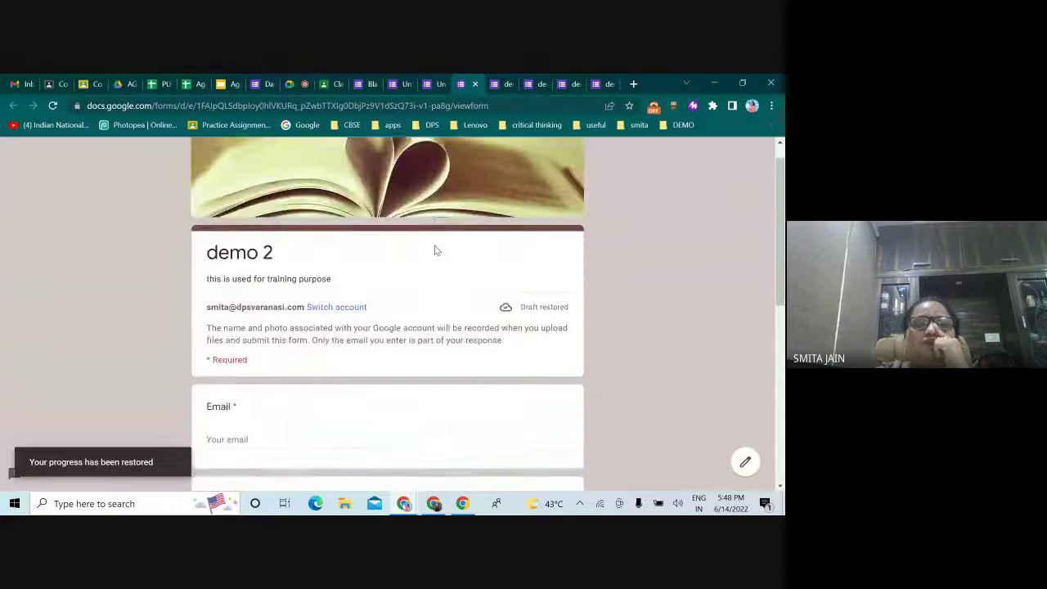
{"action": "scroll", "coordinate": [435, 248], "scroll_direction": "up", "scroll_amount": 1}
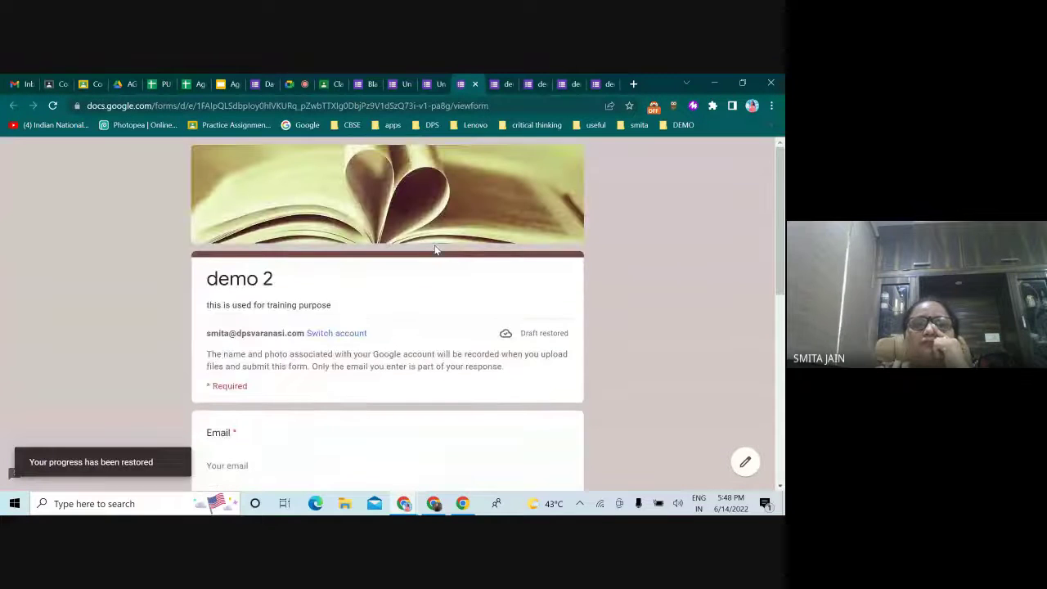
{"action": "left_click", "coordinate": [442, 82]}
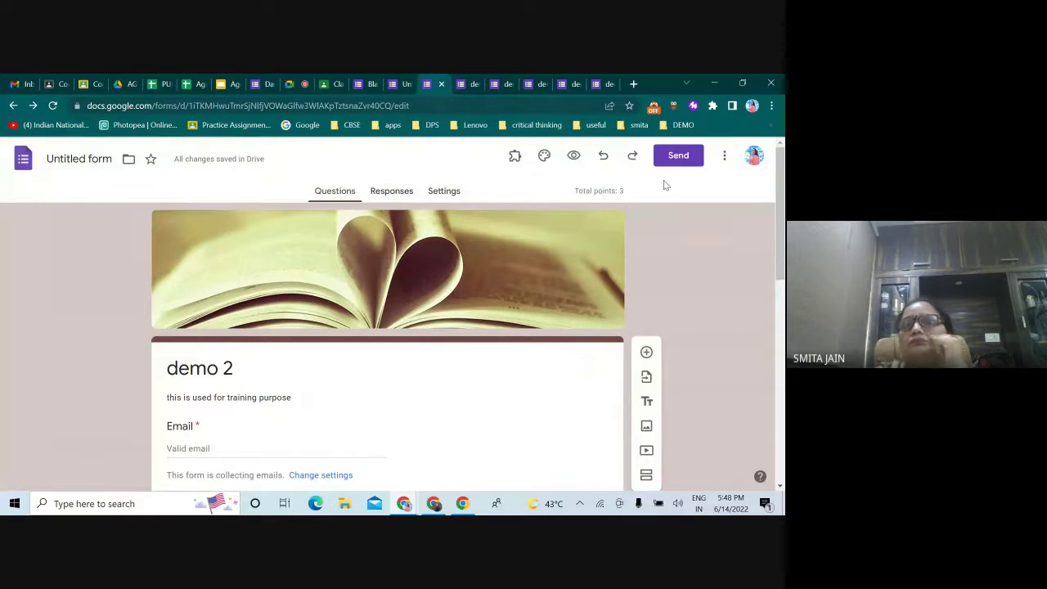
Open the form's sending options, choose sharing by link, shorten the URL and copy the short link.
{"action": "left_click", "coordinate": [678, 157]}
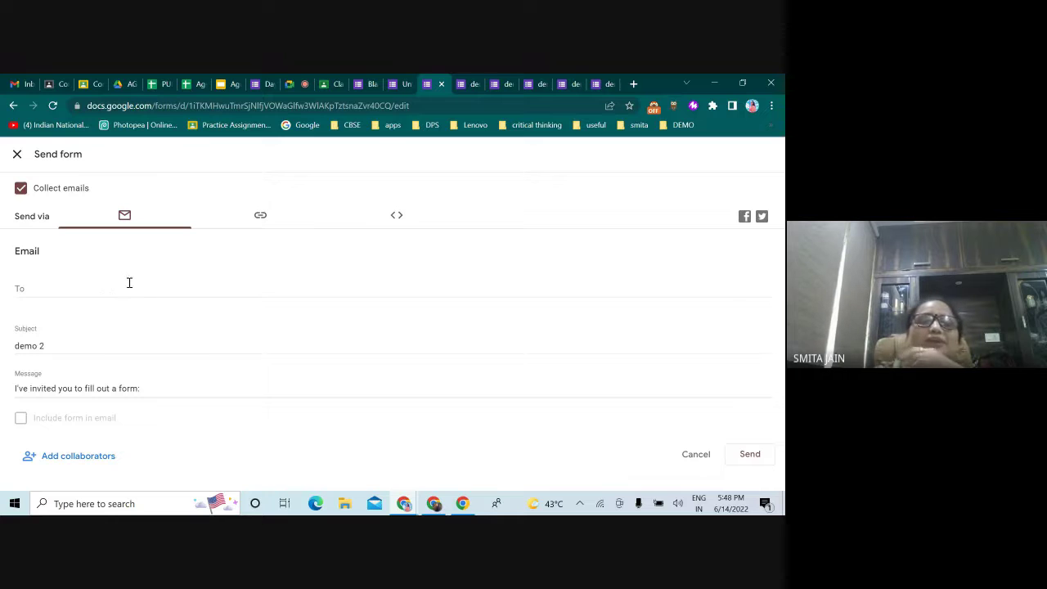
{"action": "left_click", "coordinate": [260, 219]}
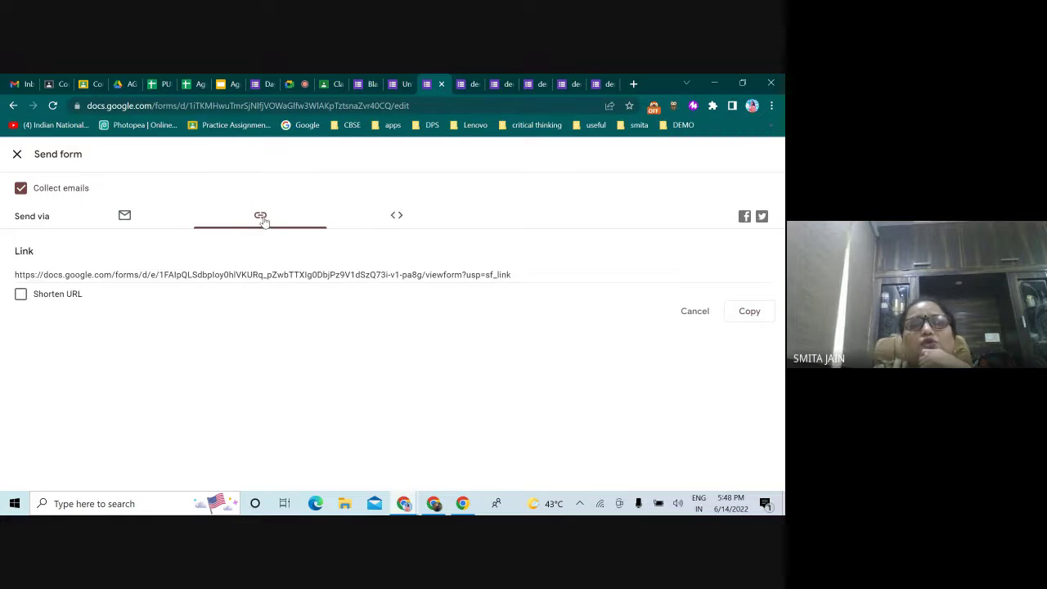
{"action": "left_click", "coordinate": [20, 293]}
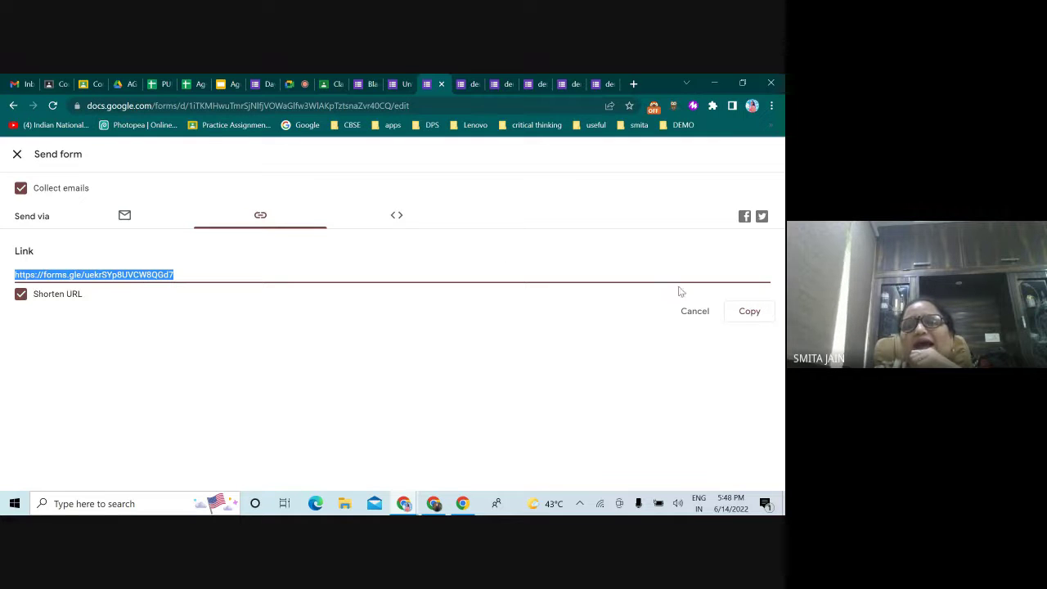
{"action": "left_click", "coordinate": [750, 311]}
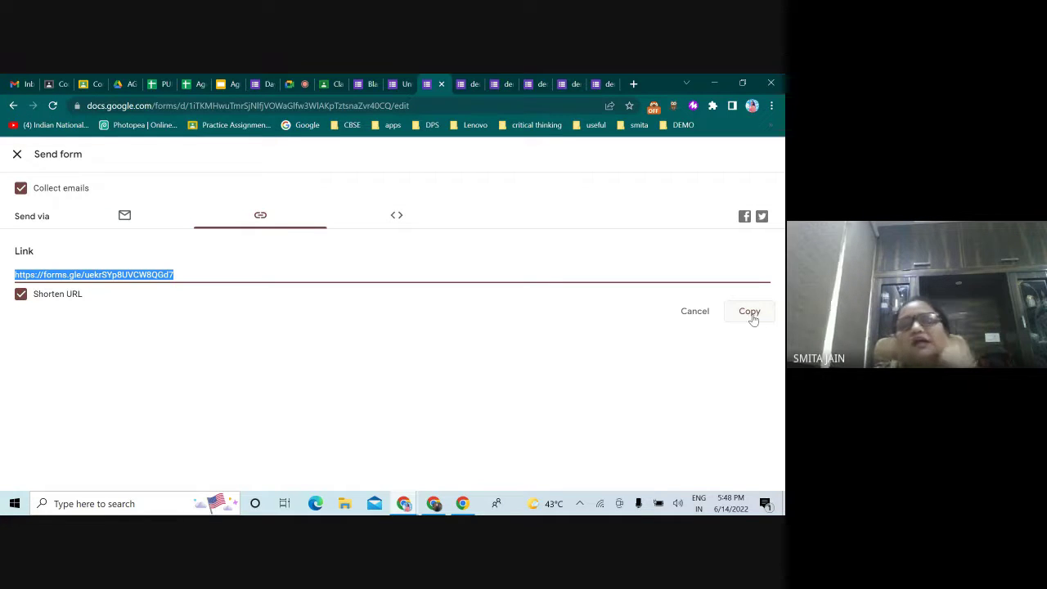
Check the form's HTML embedding option, return to the link option, and close the sending options.
{"action": "left_click", "coordinate": [307, 353]}
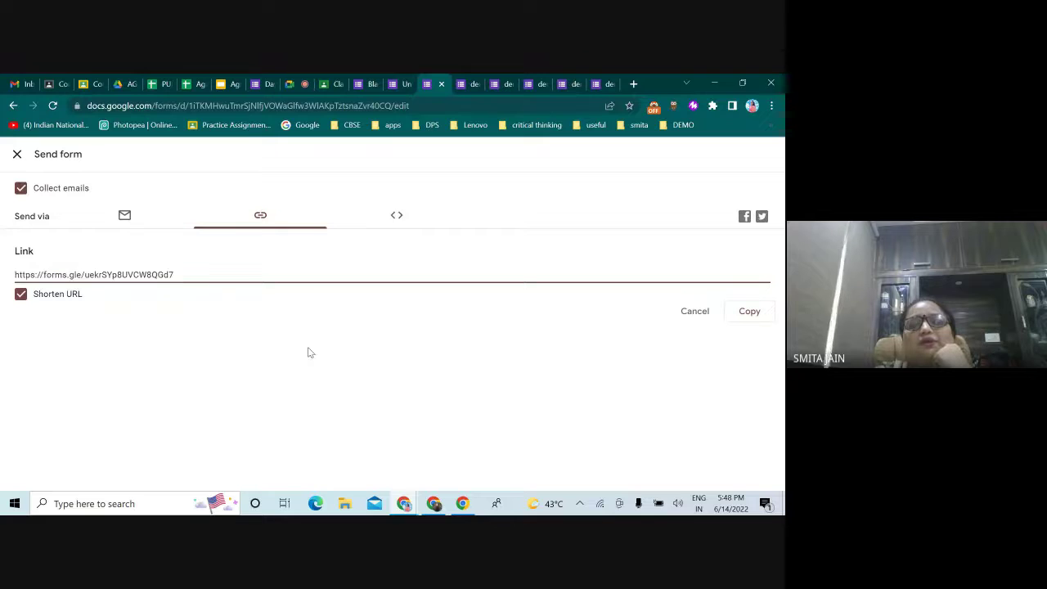
{"action": "left_click", "coordinate": [397, 216]}
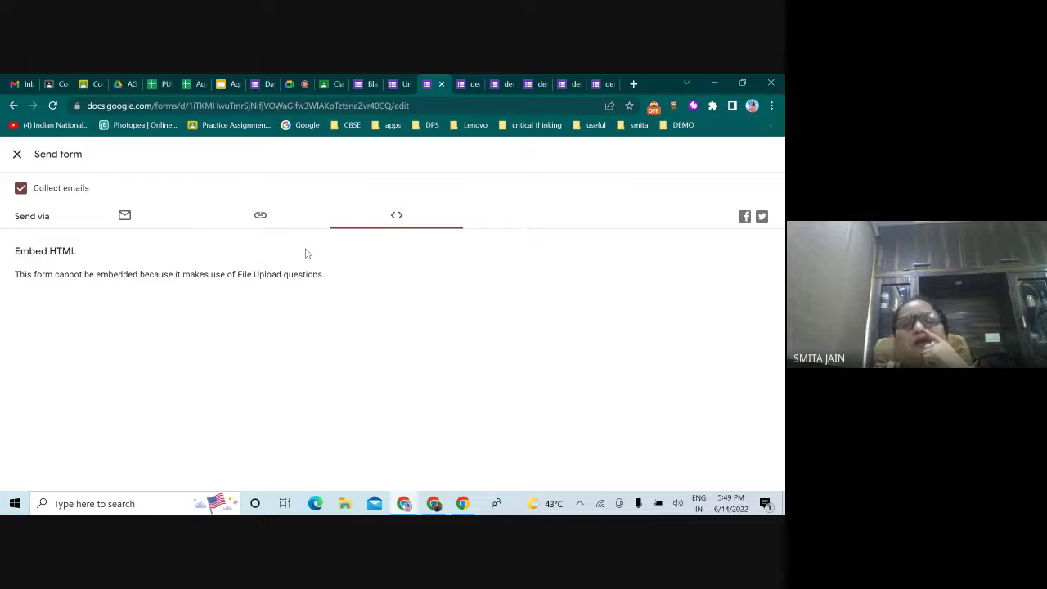
{"action": "left_click", "coordinate": [261, 220]}
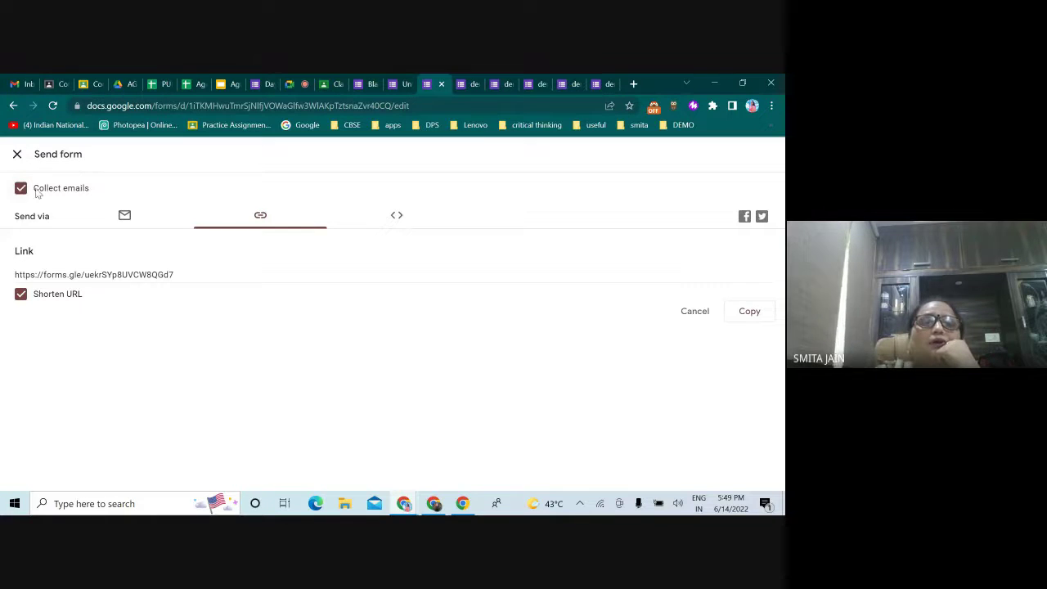
{"action": "left_click", "coordinate": [17, 154]}
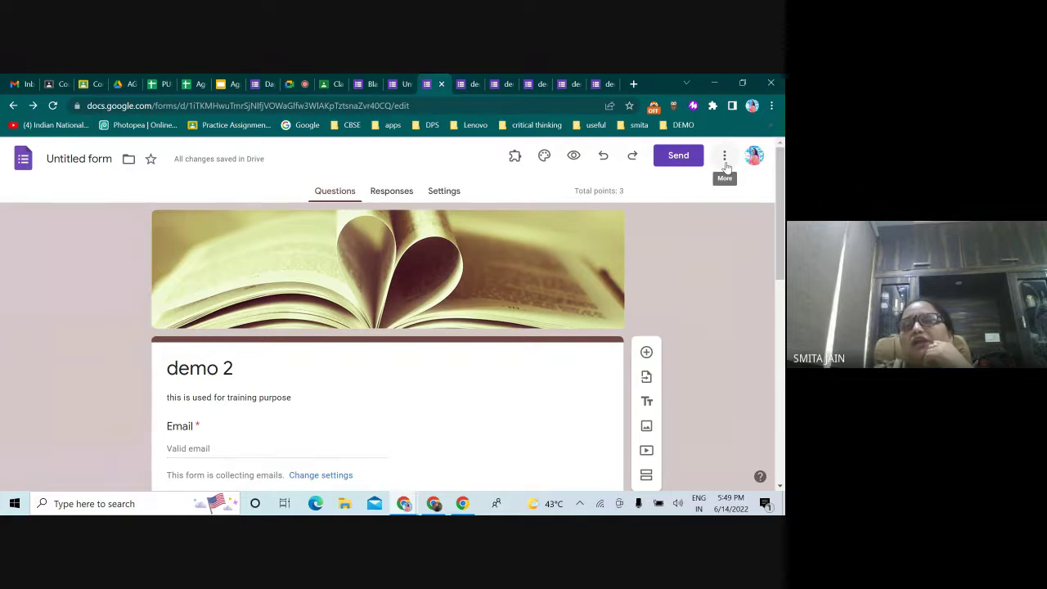
Look through the form's additional options down to Add-ons, dismiss them, and switch to the Google Meet call.
{"action": "left_click", "coordinate": [725, 160]}
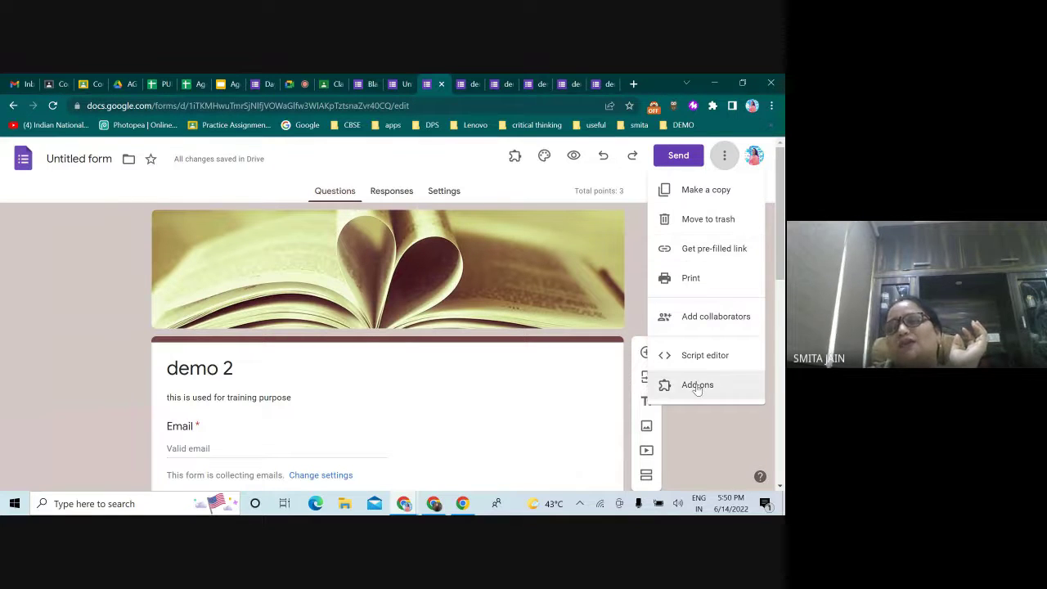
{"action": "left_click", "coordinate": [551, 399]}
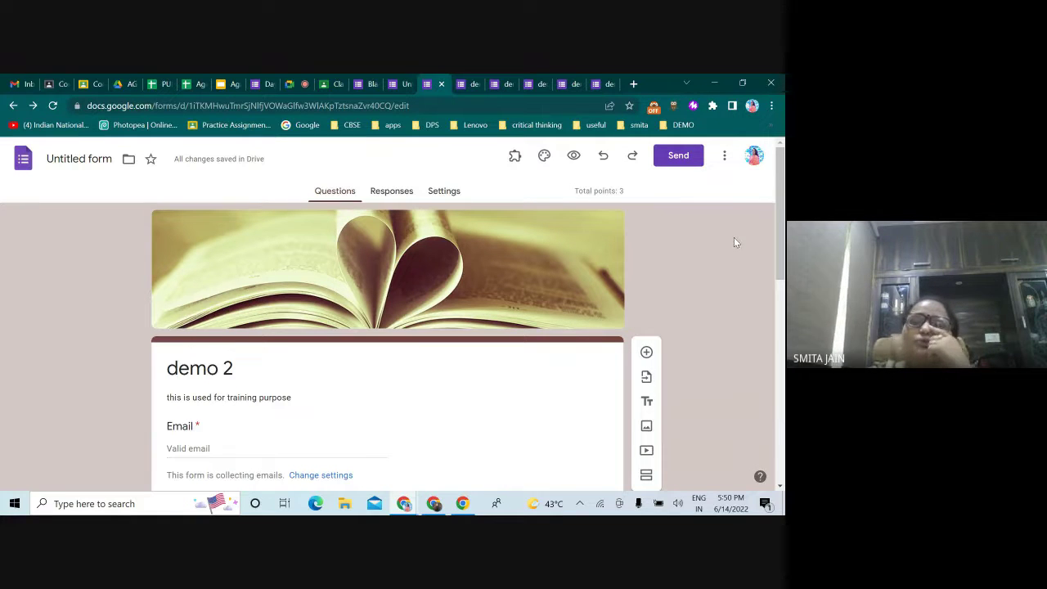
{"action": "scroll", "coordinate": [731, 250], "scroll_direction": "down", "scroll_amount": 1}
{"action": "scroll", "coordinate": [731, 250], "scroll_direction": "up", "scroll_amount": 1}
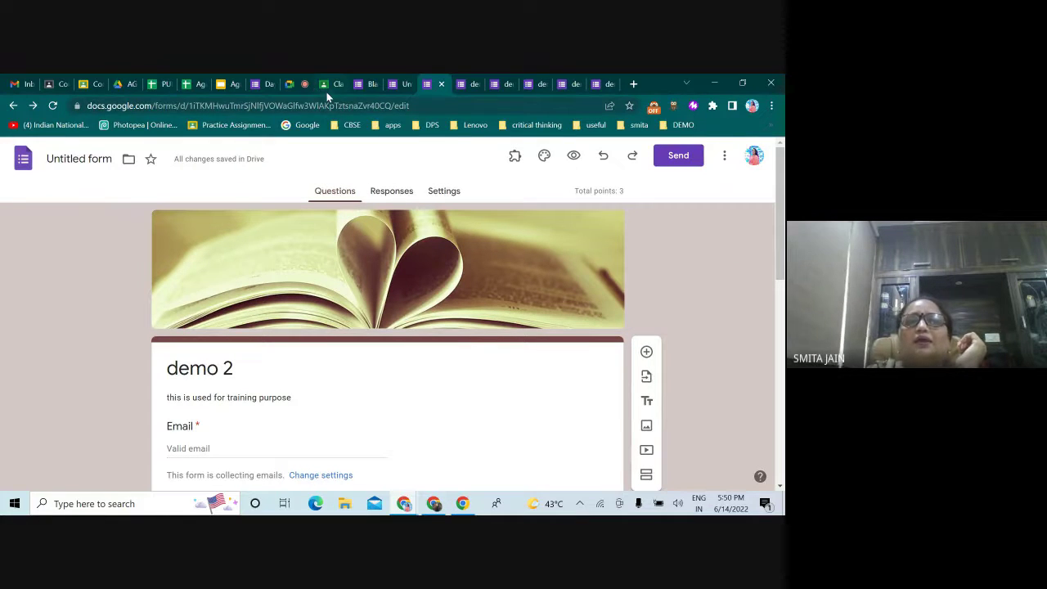
{"action": "left_click", "coordinate": [294, 84]}
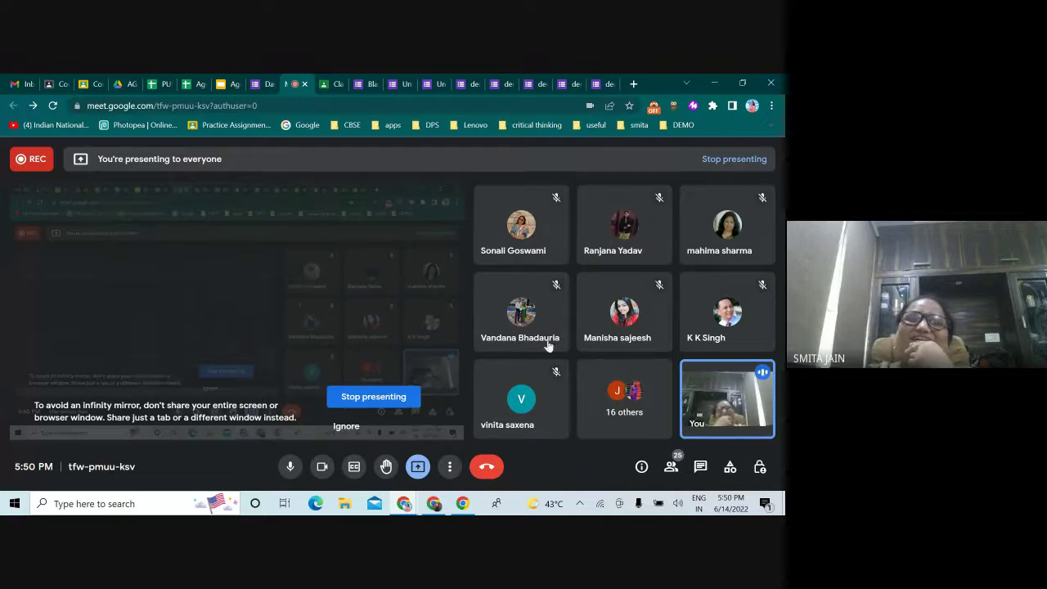
Close the Blank Quiz, the untitled form editors and all the demo 2 preview pages in the browser.
{"action": "left_click", "coordinate": [369, 85]}
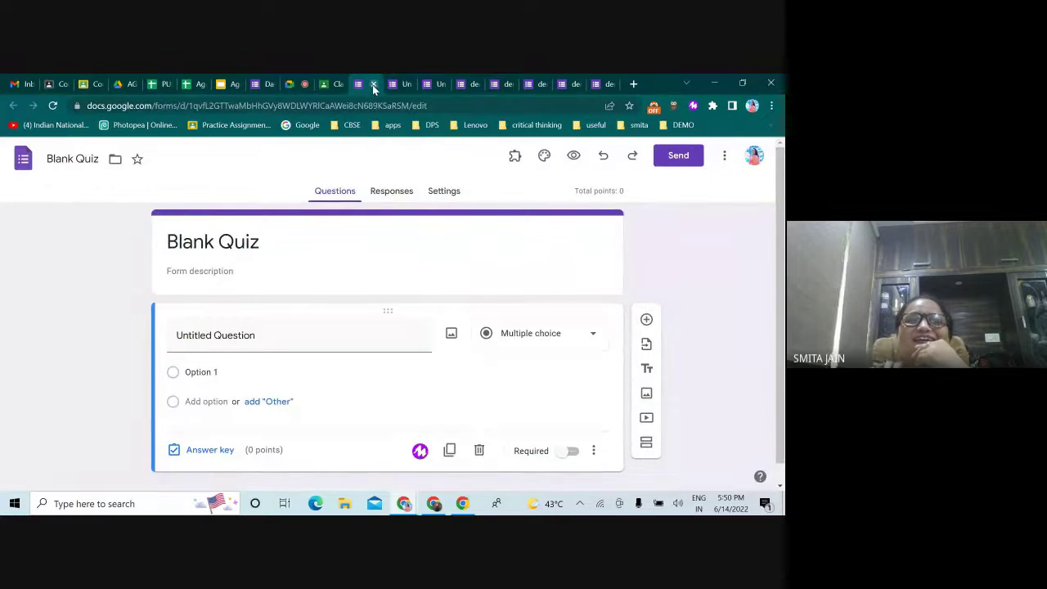
{"action": "left_click", "coordinate": [373, 85]}
{"action": "left_click", "coordinate": [373, 85]}
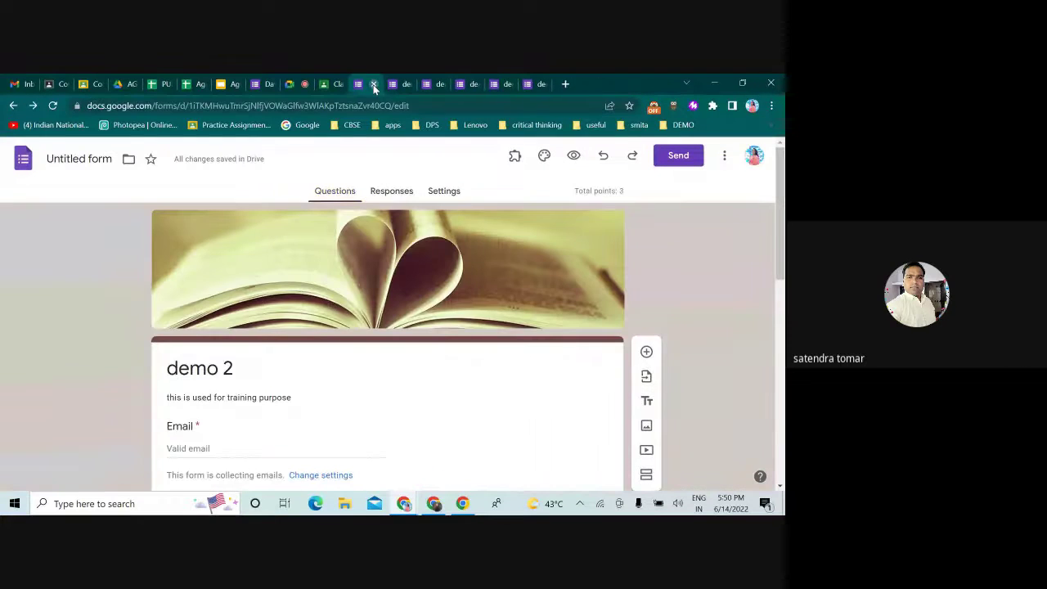
{"action": "left_click", "coordinate": [373, 85]}
{"action": "left_click", "coordinate": [374, 85]}
{"action": "left_click", "coordinate": [378, 85]}
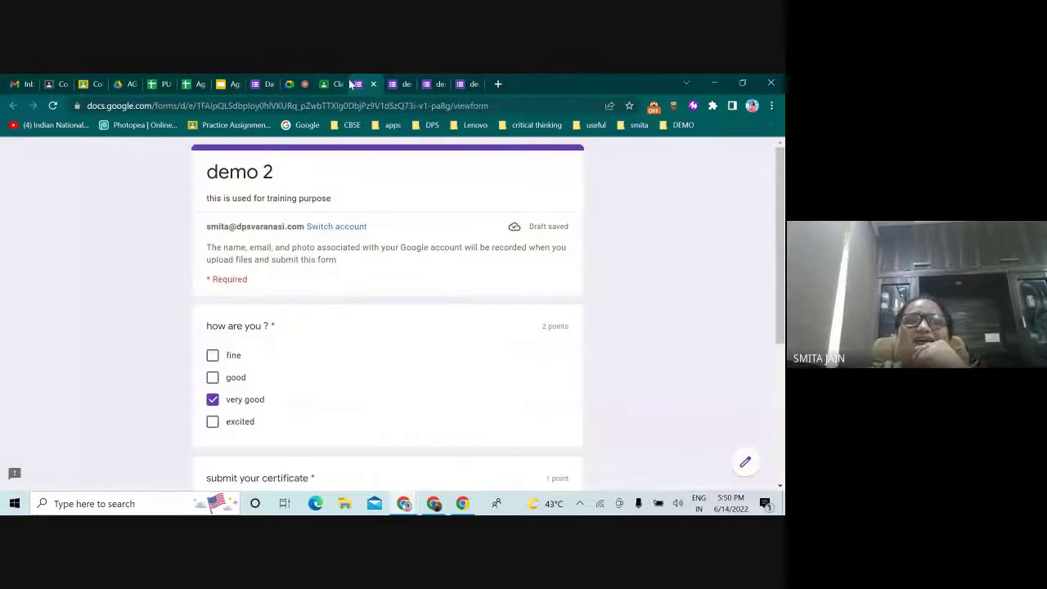
{"action": "left_click", "coordinate": [375, 85]}
{"action": "left_click", "coordinate": [375, 85]}
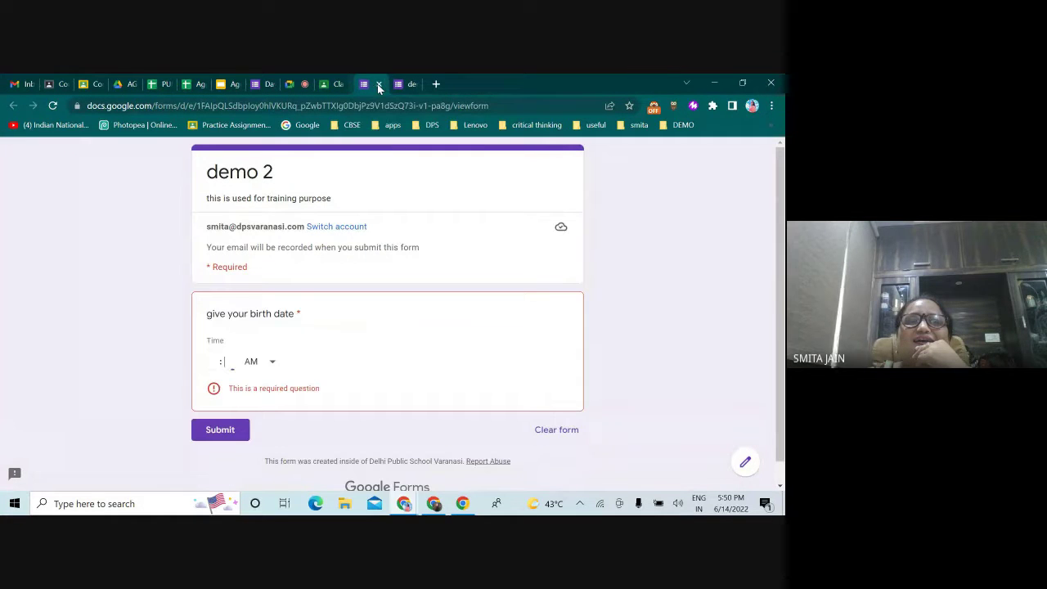
{"action": "left_click", "coordinate": [374, 84]}
{"action": "left_click", "coordinate": [373, 84]}
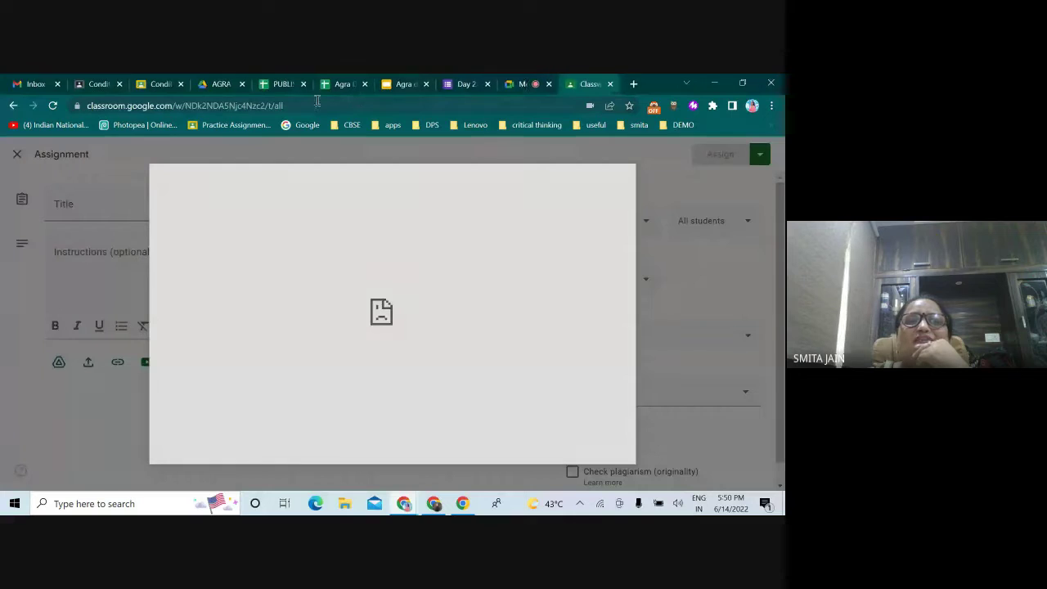
Switch to the Agra day 2 presentation in Google Slides and advance it to the Google Sheets skill checklist.
{"action": "left_click", "coordinate": [400, 87]}
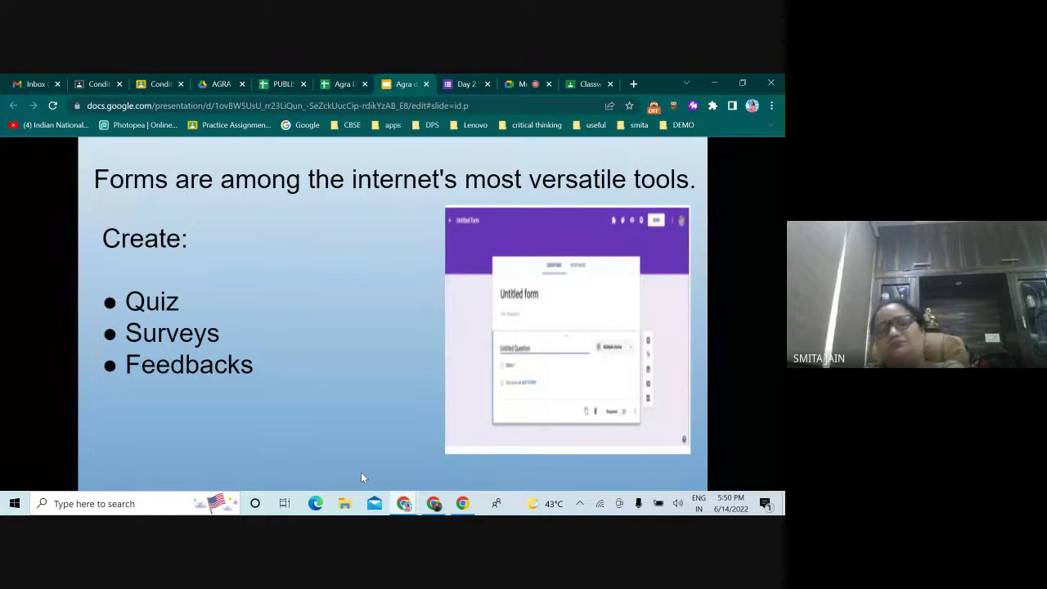
{"action": "left_click", "coordinate": [361, 478]}
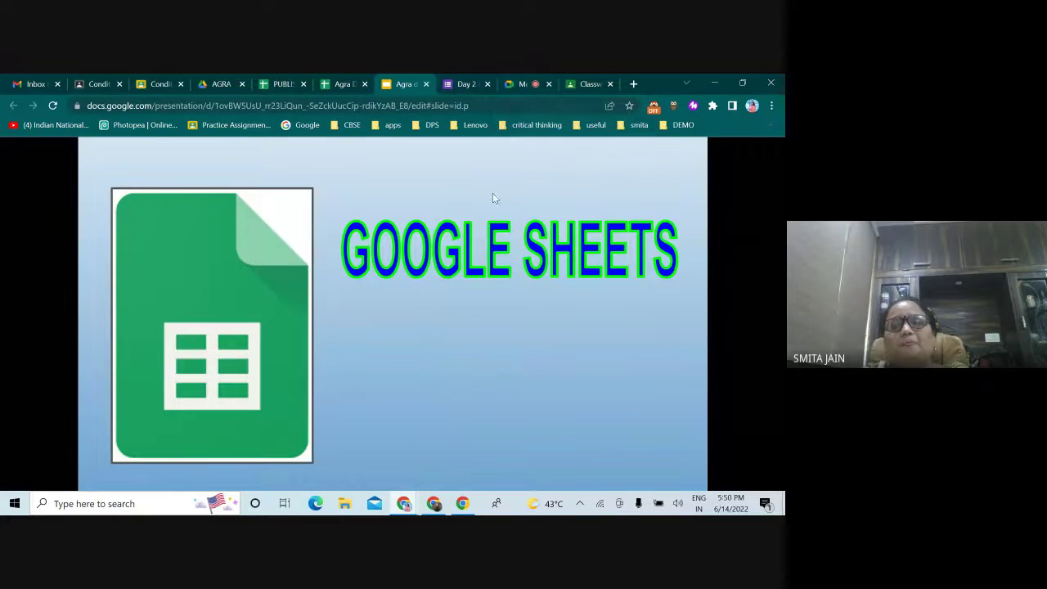
{"action": "left_click", "coordinate": [544, 360]}
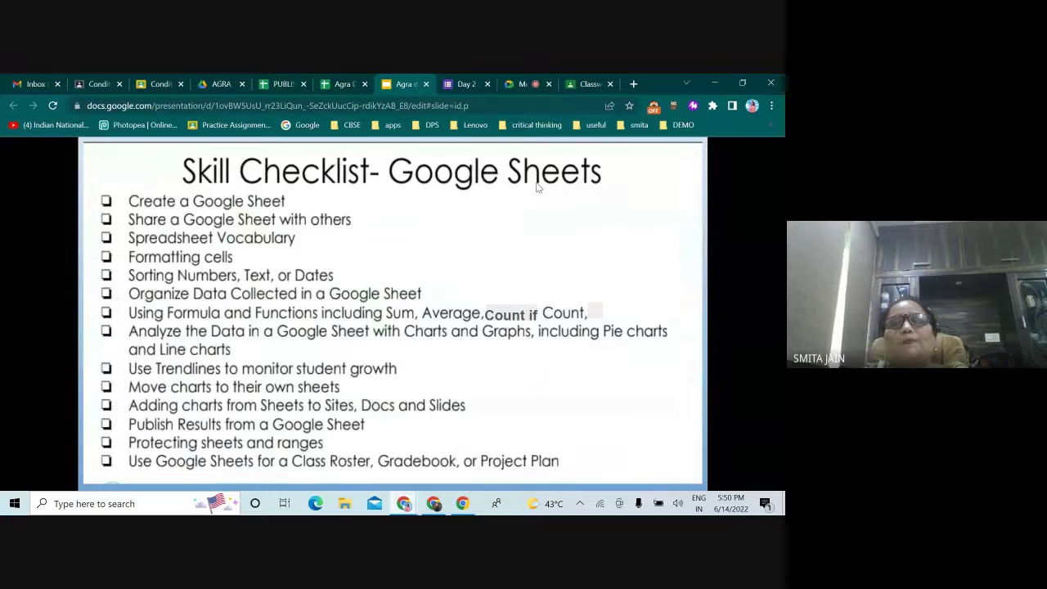
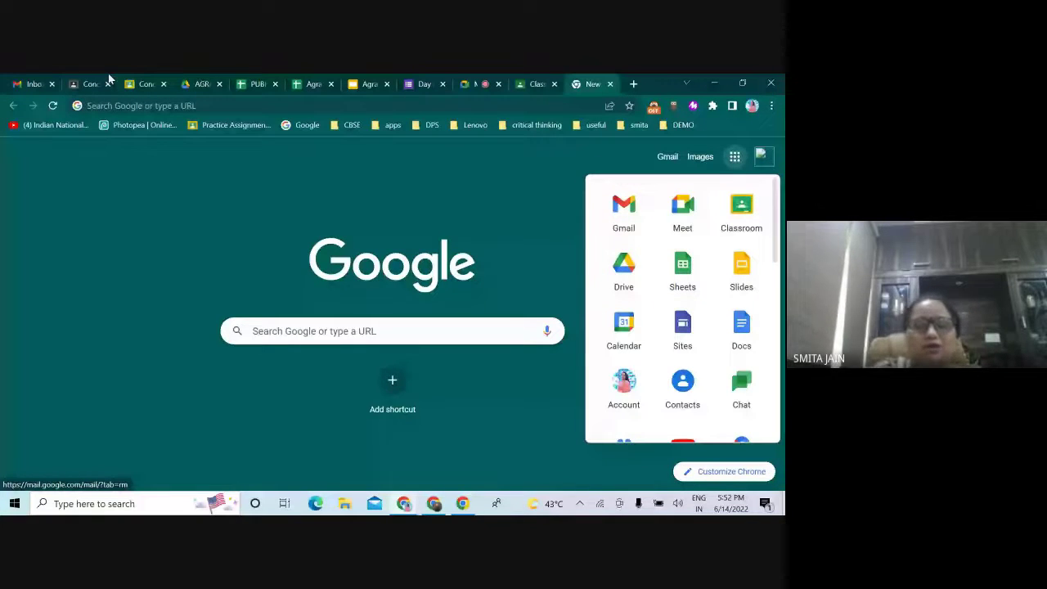
Open the Google Sheets home page at sheets.google.com.
{"action": "left_click", "coordinate": [106, 106]}
{"action": "type", "text": "sh"}
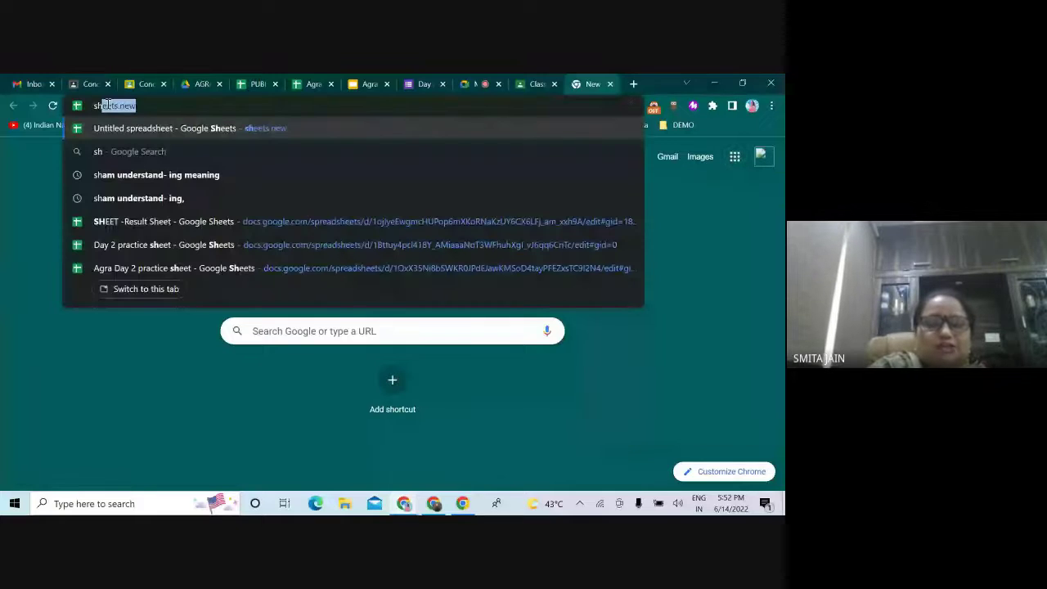
{"action": "type", "text": "eets."}
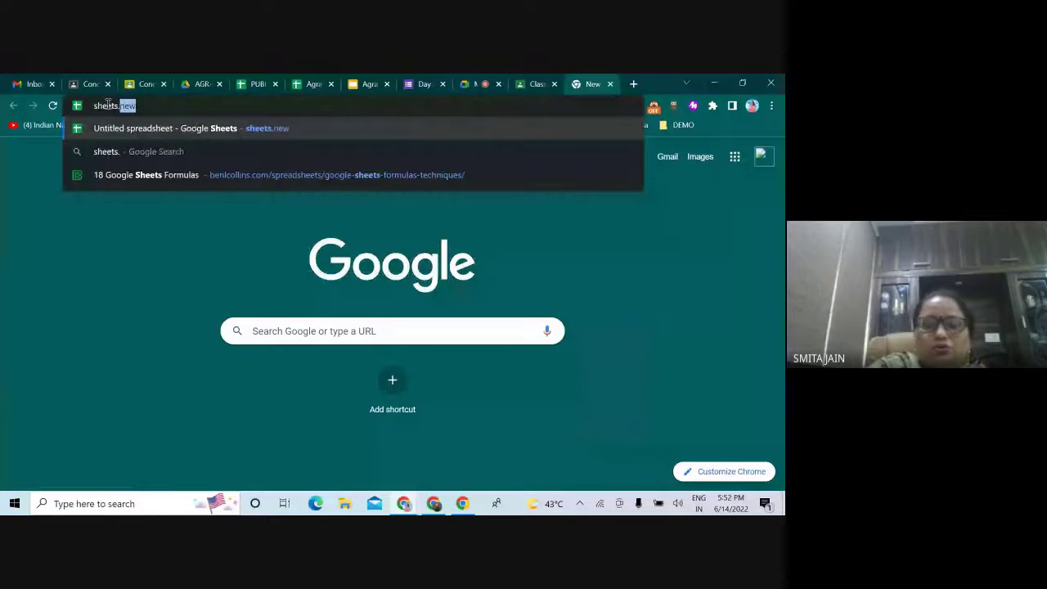
{"action": "type", "text": "google"}
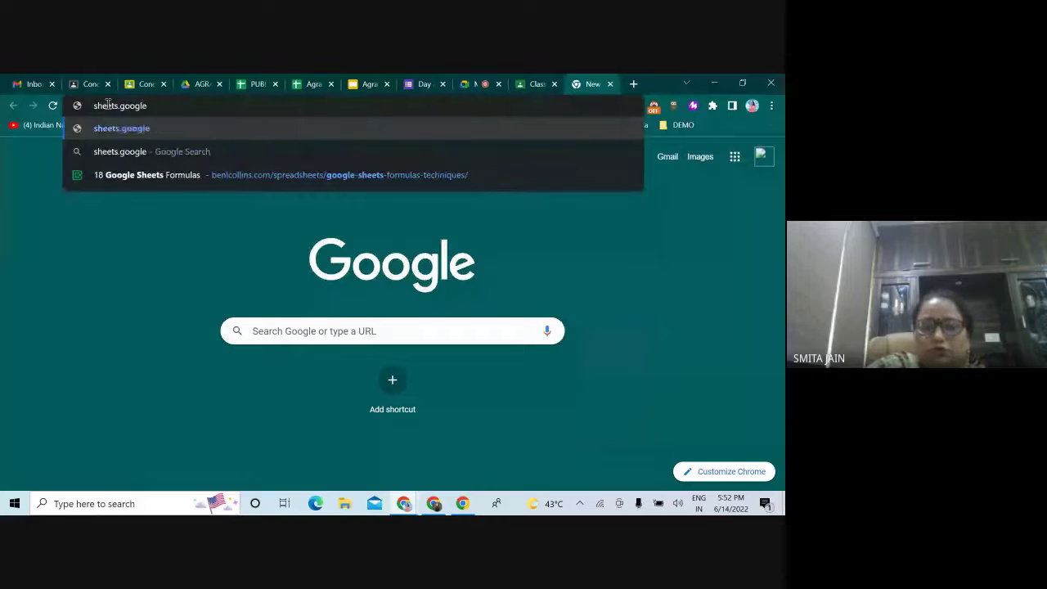
{"action": "type", "text": ".com"}
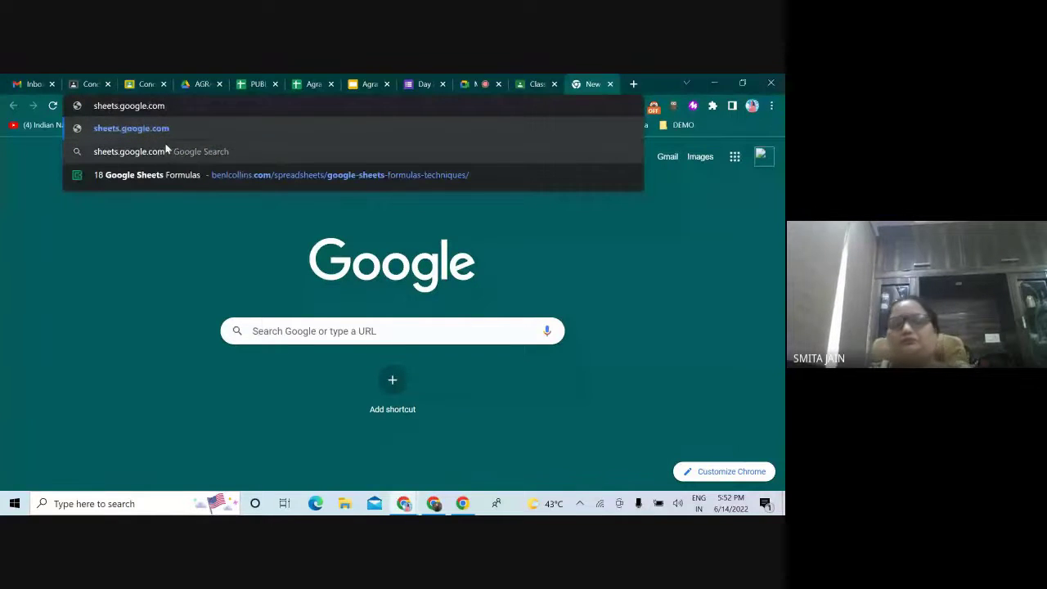
{"action": "key", "text": "Return"}
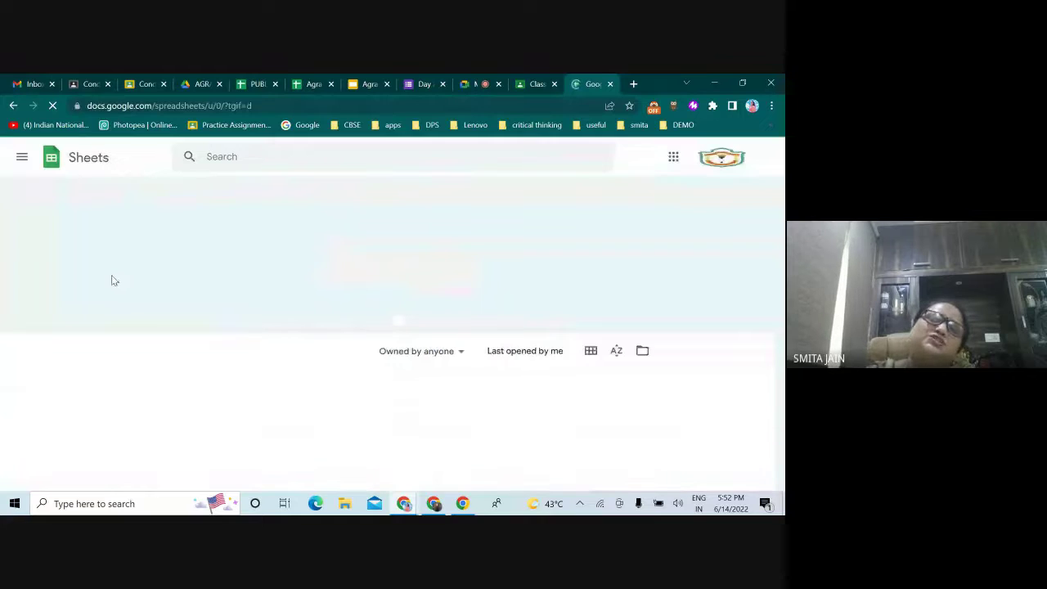
Switch to the AGRA folder in Google Drive and view the options for creating a new Google Sheets file.
{"action": "left_click", "coordinate": [204, 85]}
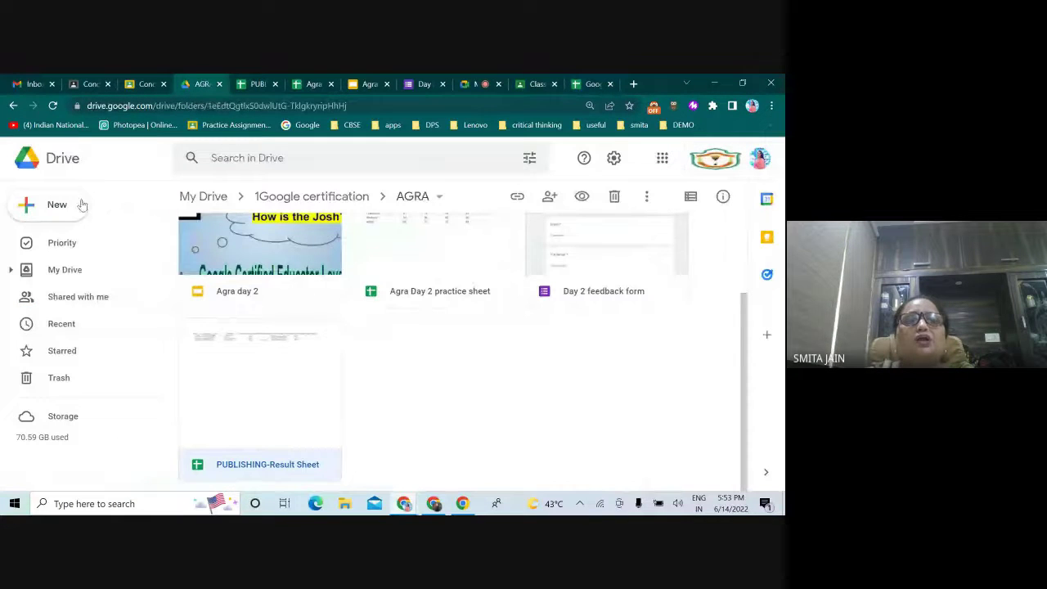
{"action": "left_click", "coordinate": [25, 211]}
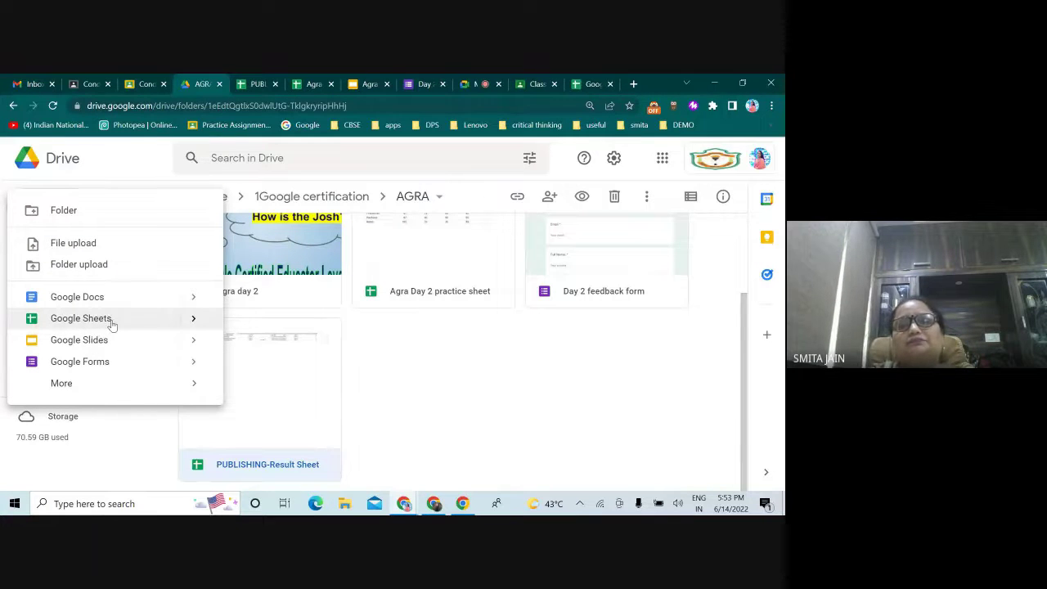
{"action": "mouse_move", "coordinate": [192, 321]}
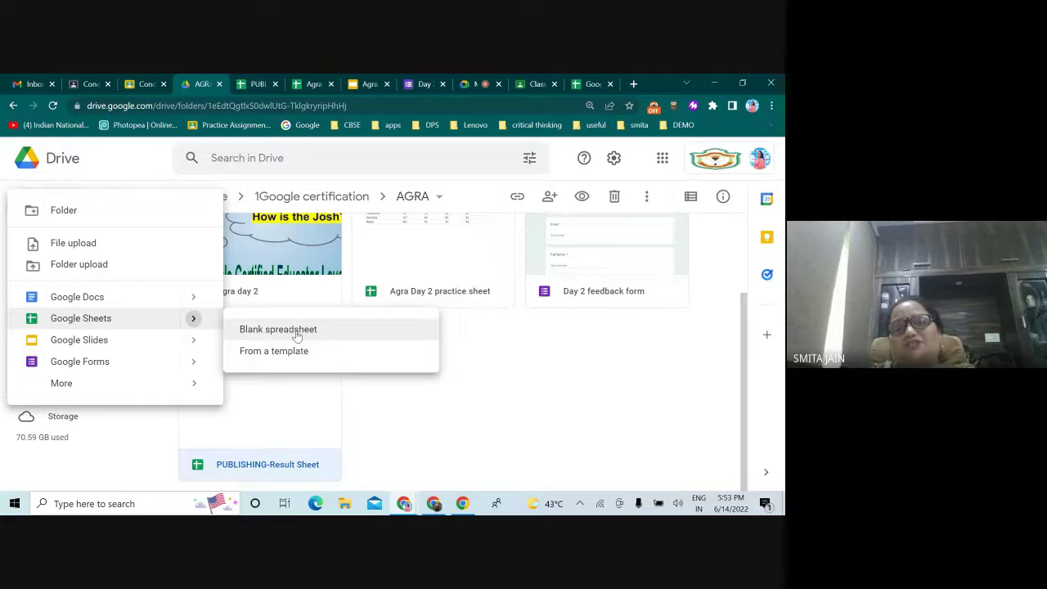
{"action": "left_click", "coordinate": [464, 351]}
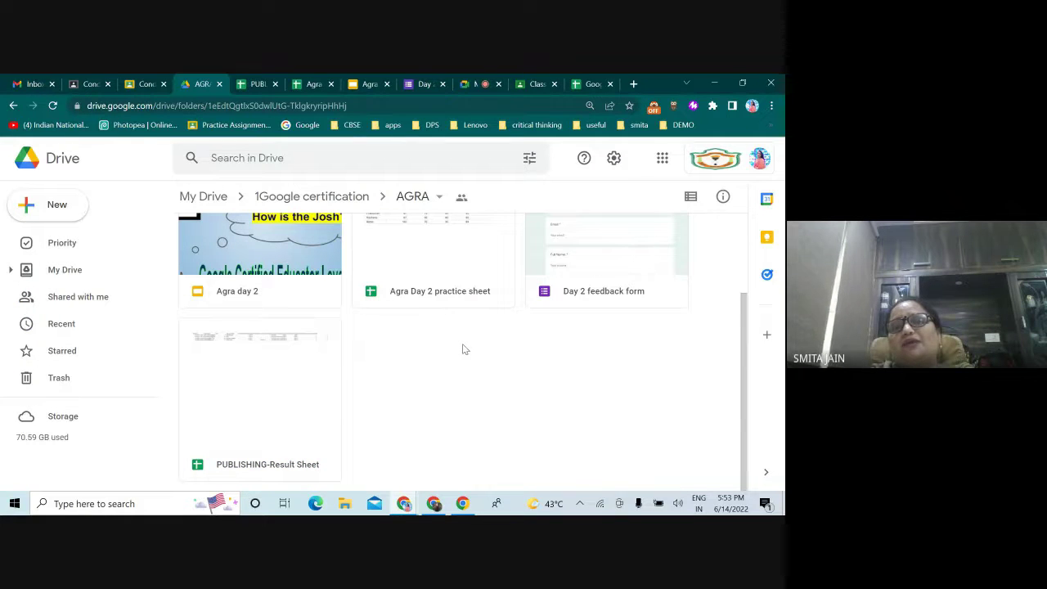
{"action": "scroll", "coordinate": [428, 337], "scroll_direction": "up", "scroll_amount": 1}
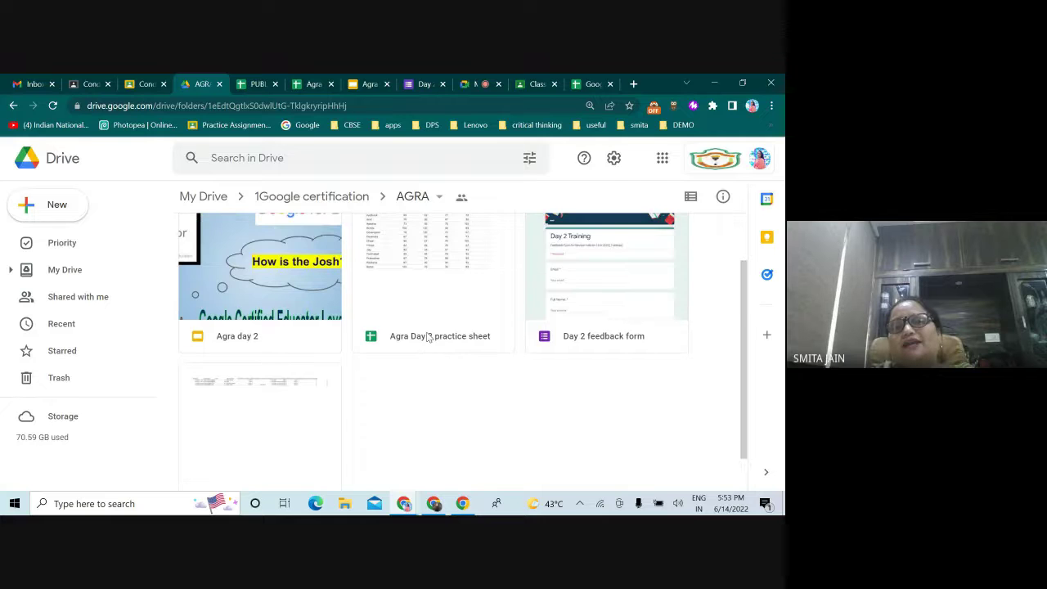
{"action": "scroll", "coordinate": [428, 337], "scroll_direction": "up", "scroll_amount": 1}
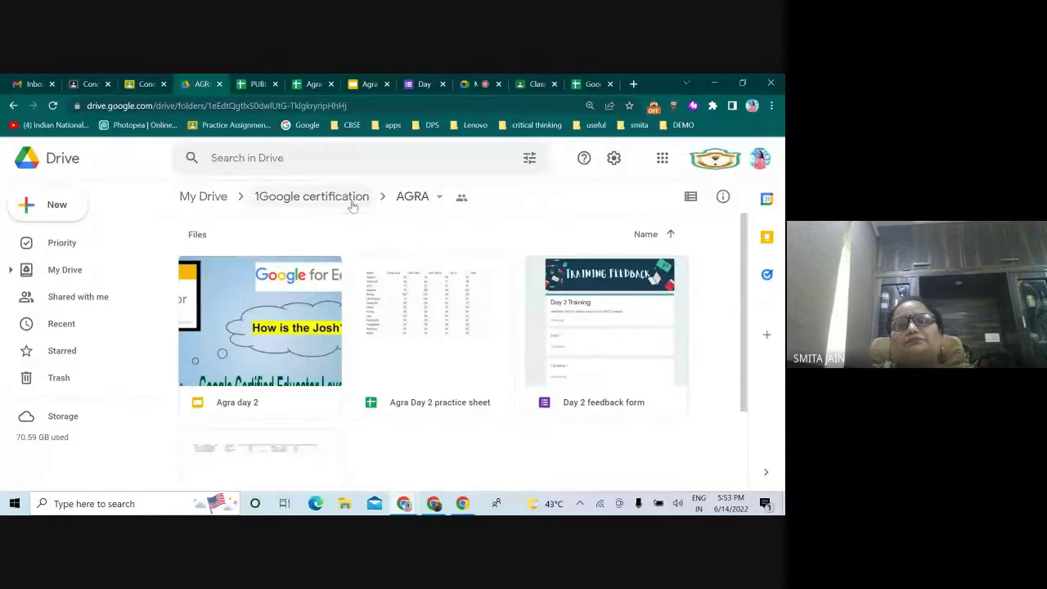
{"action": "left_click", "coordinate": [439, 197]}
{"action": "mouse_move", "coordinate": [529, 230]}
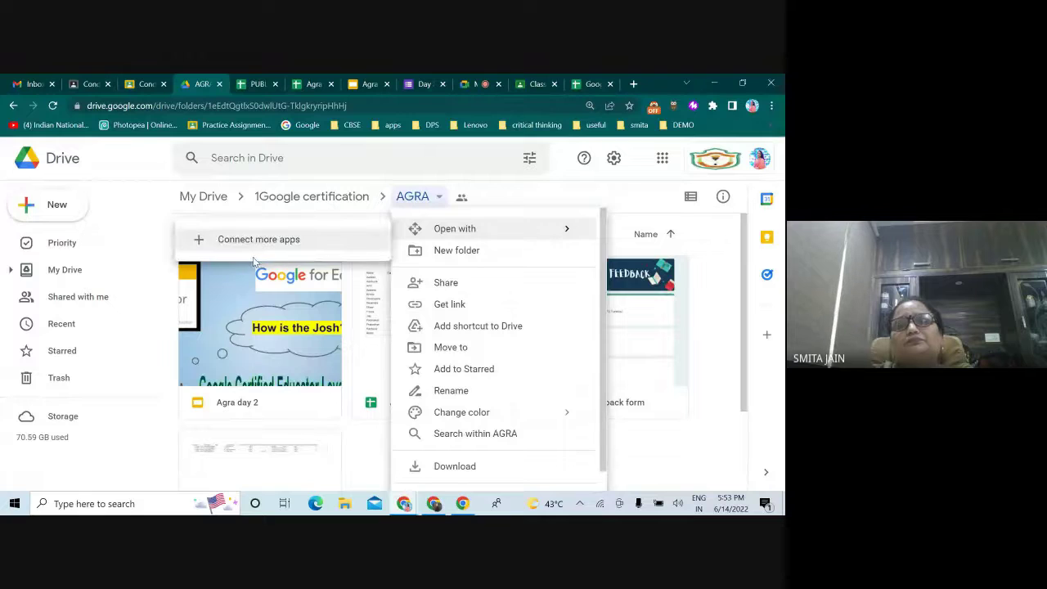
{"action": "left_click", "coordinate": [579, 198]}
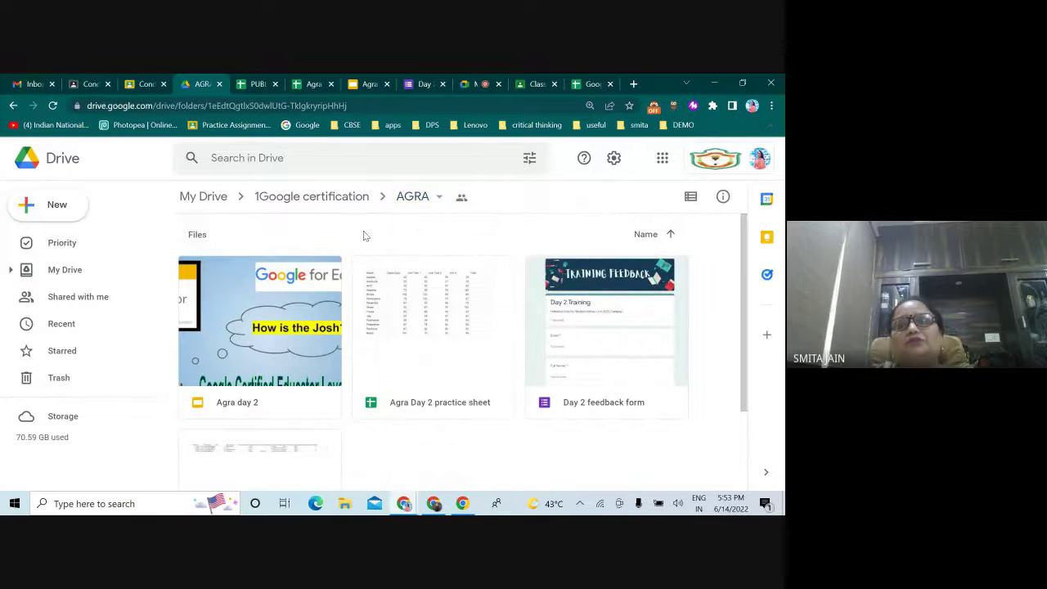
{"action": "scroll", "coordinate": [375, 237], "scroll_direction": "down", "scroll_amount": 2}
{"action": "double_click", "coordinate": [375, 237]}
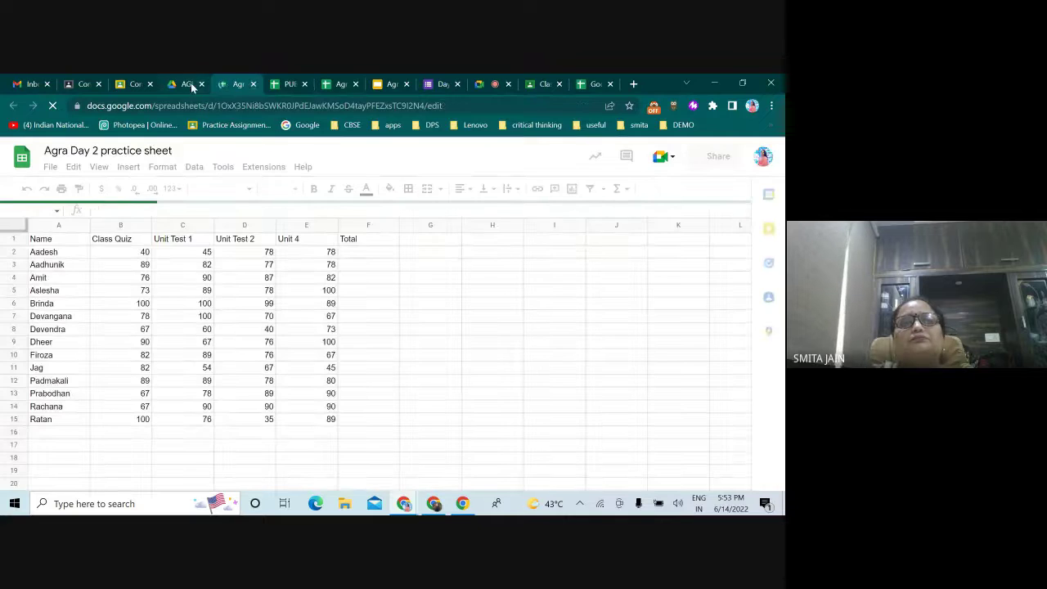
{"action": "key", "text": "ctrl+w"}
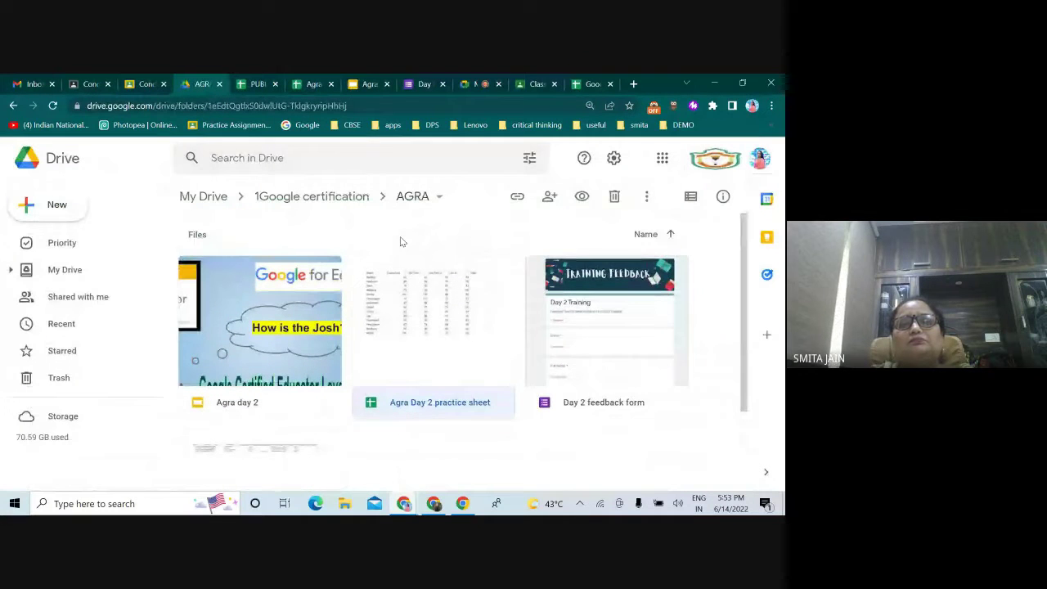
{"action": "left_click", "coordinate": [400, 239]}
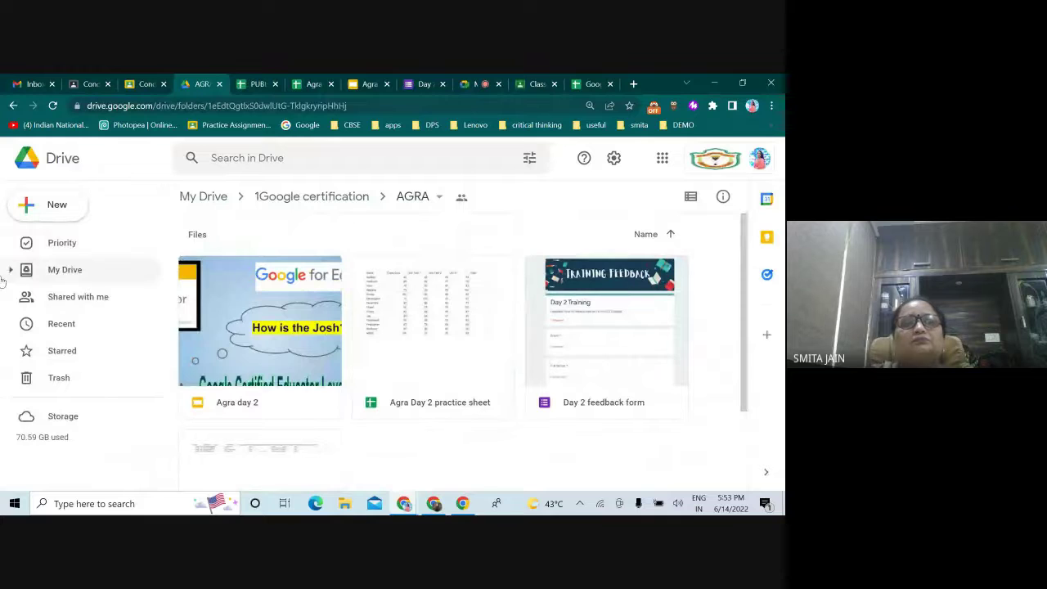
Create a blank Google Sheets spreadsheet in the shared AGRA folder, accepting that it is shared with the folder's members.
{"action": "left_click", "coordinate": [55, 214]}
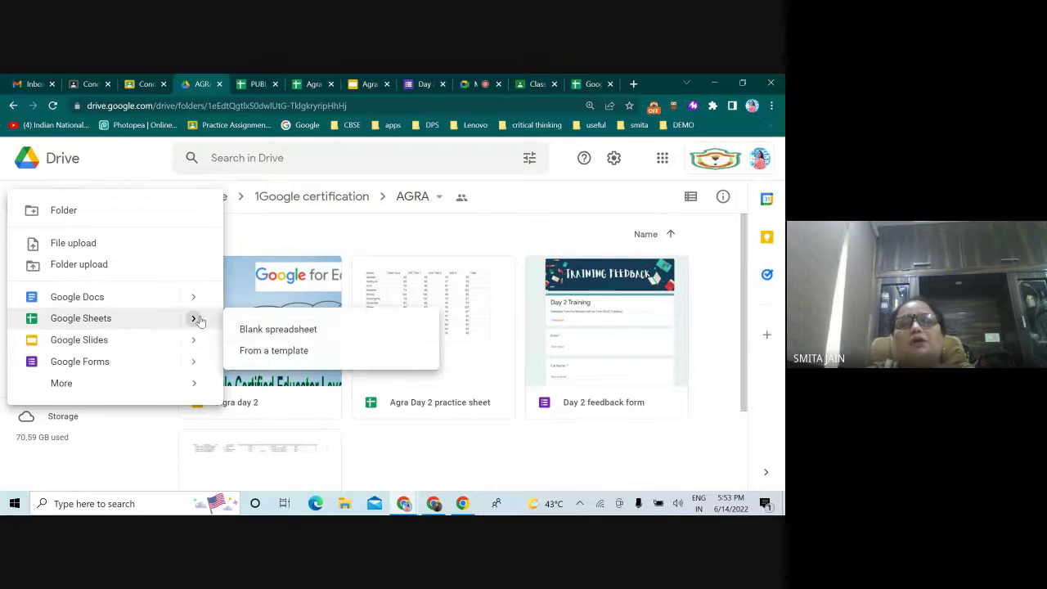
{"action": "left_click", "coordinate": [274, 333]}
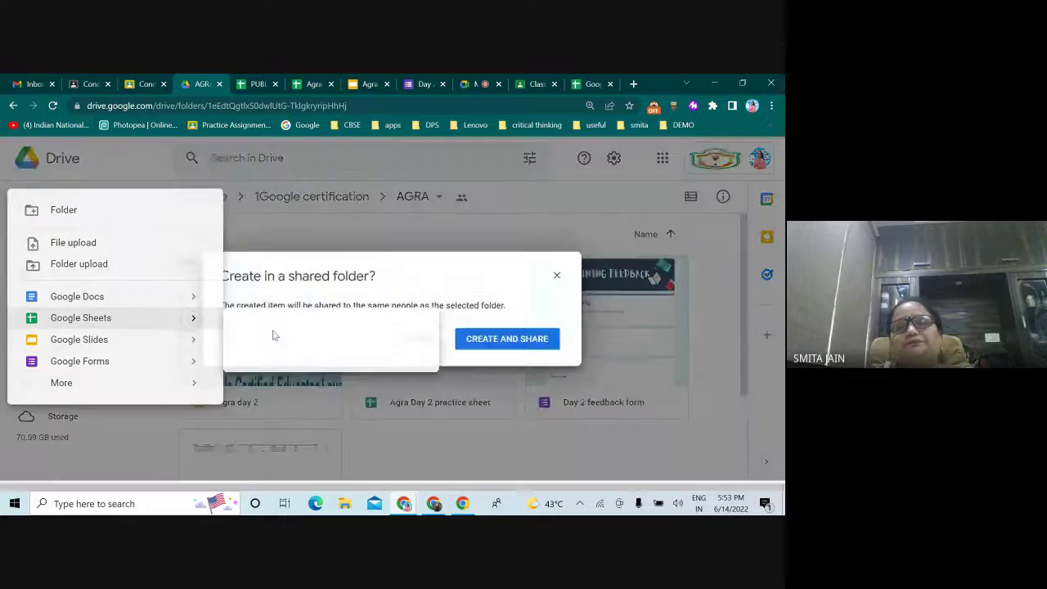
{"action": "left_click", "coordinate": [490, 340]}
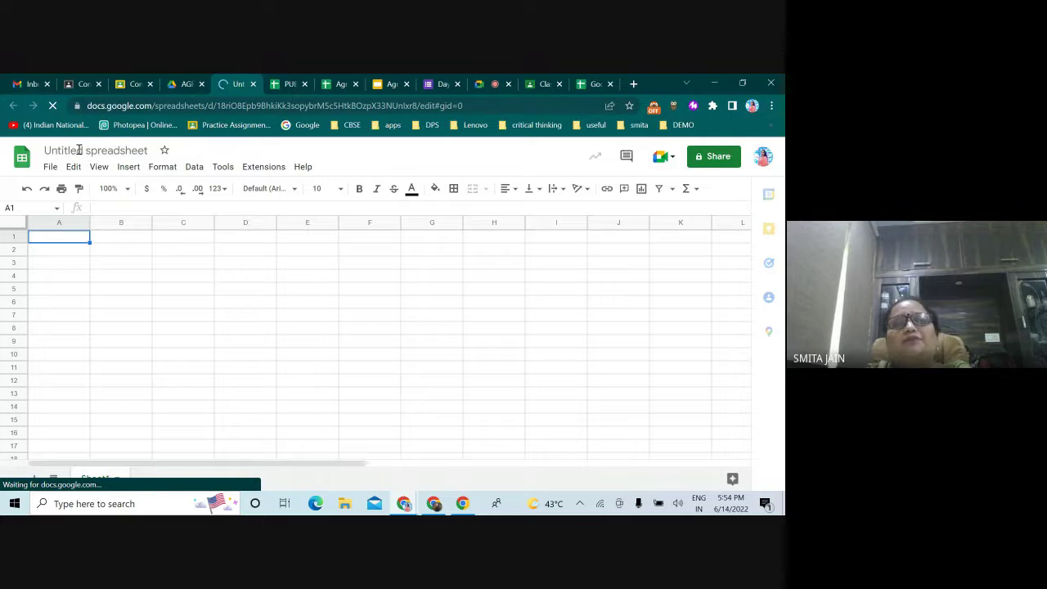
Rename the untitled spreadsheet as demo.
{"action": "left_click", "coordinate": [149, 151]}
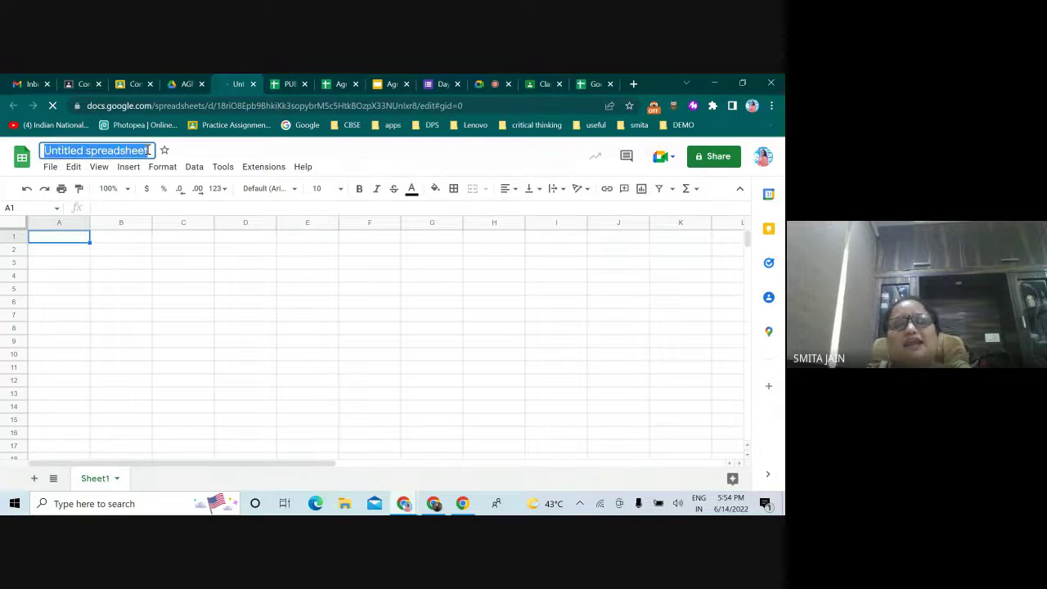
{"action": "type", "text": "dem"}
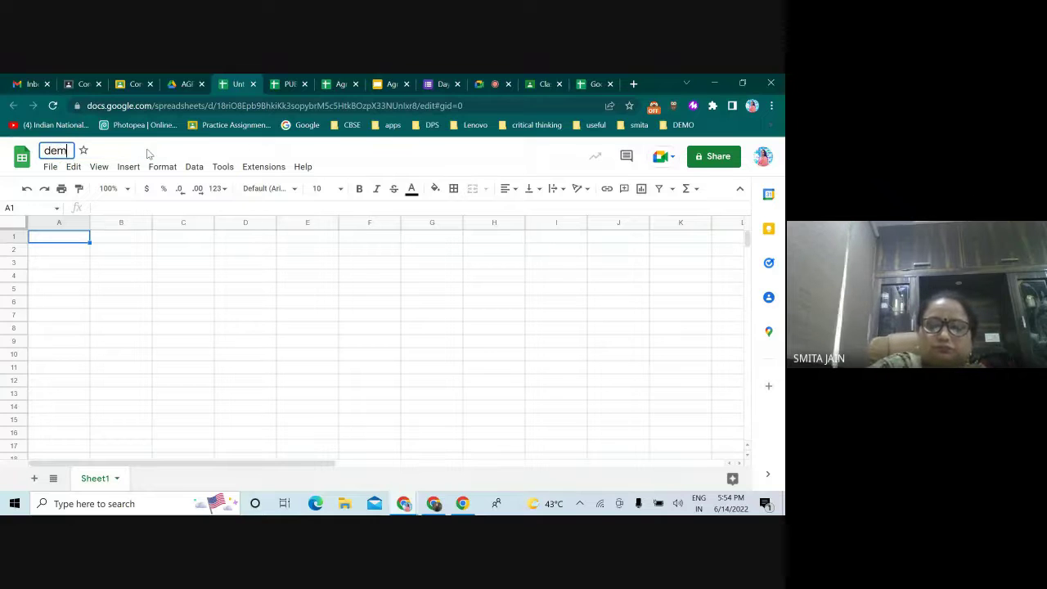
{"action": "type", "text": "o"}
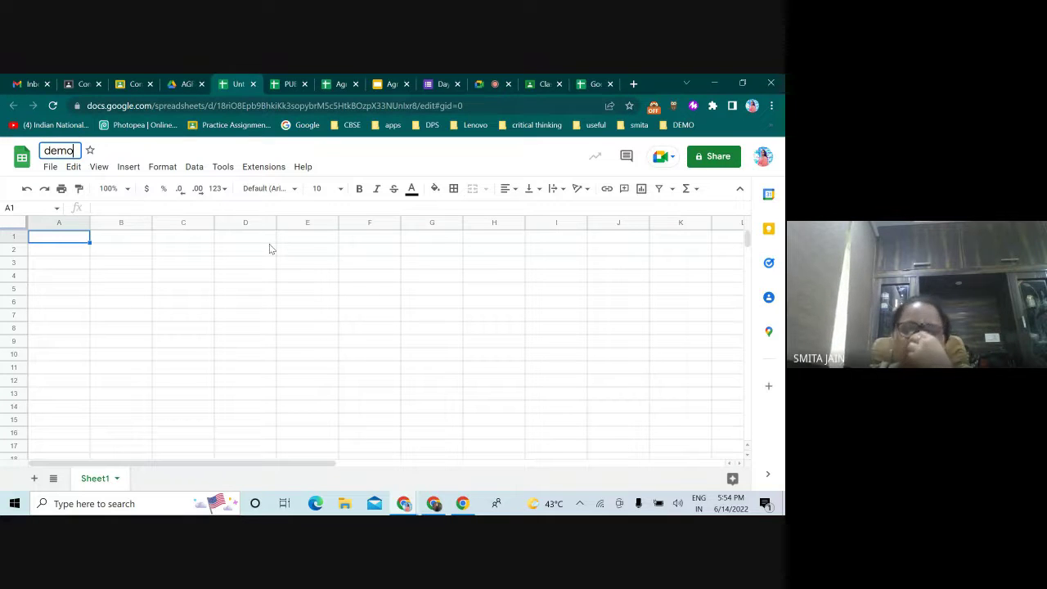
{"action": "left_click", "coordinate": [67, 238]}
Point out individual cells B2, C2 and D3 and select whole columns A and B in the blank sheet.
{"action": "left_click", "coordinate": [119, 256]}
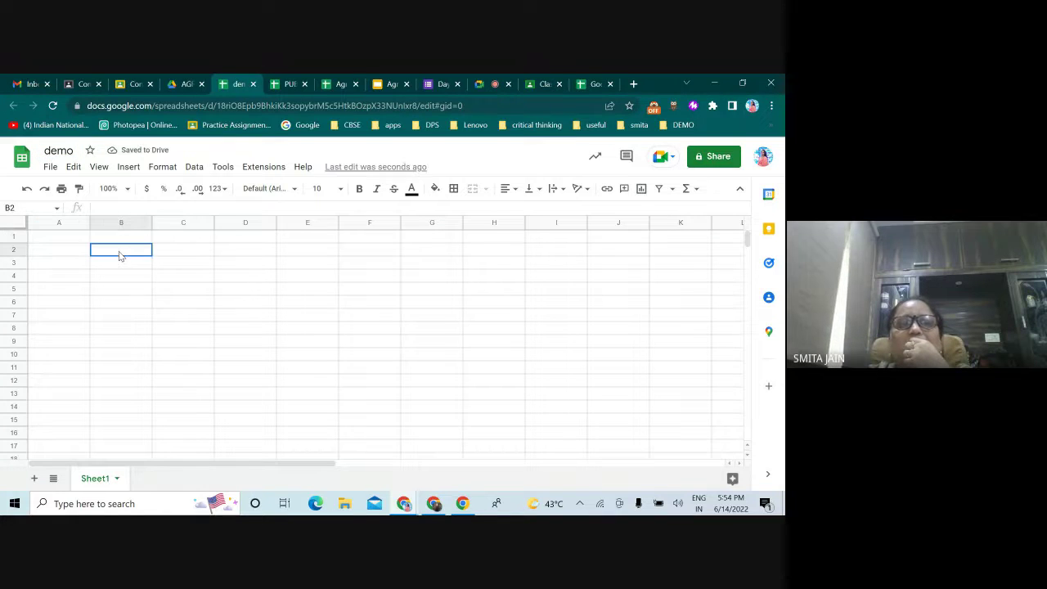
{"action": "left_click", "coordinate": [195, 255]}
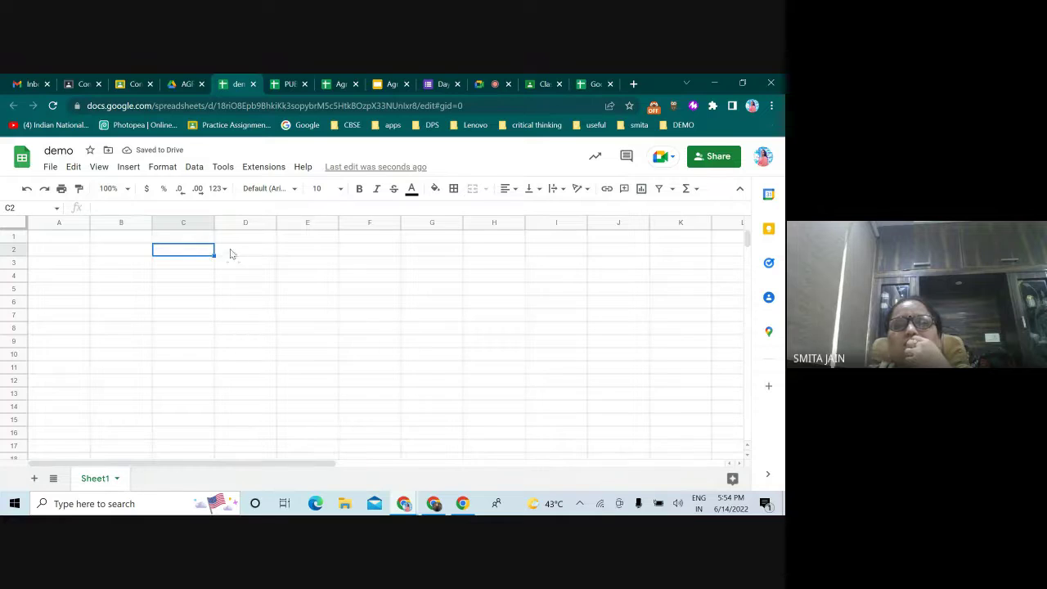
{"action": "left_click", "coordinate": [235, 257]}
{"action": "left_click", "coordinate": [236, 265]}
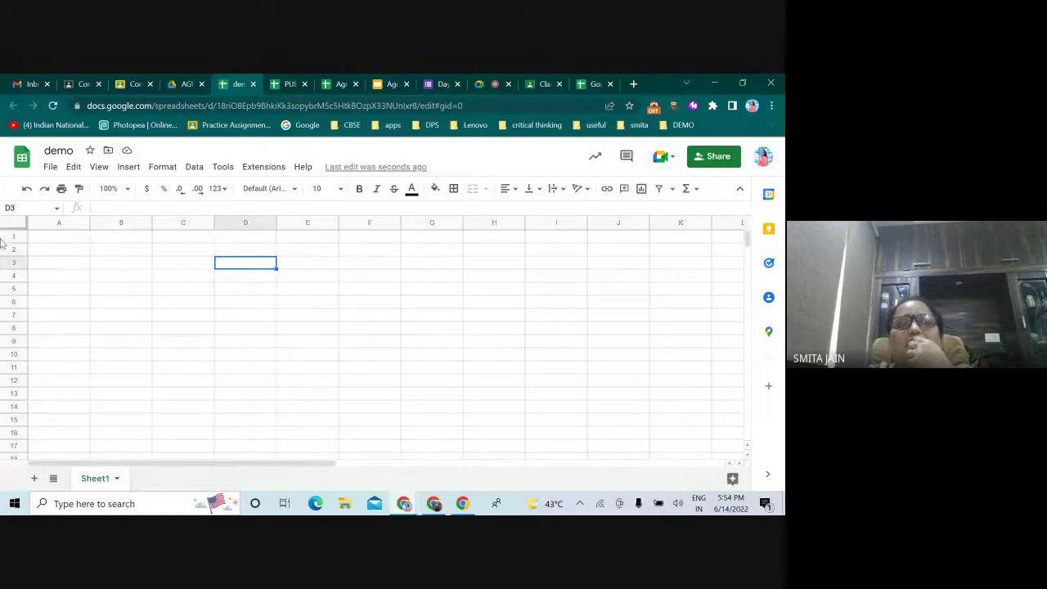
{"action": "left_click", "coordinate": [51, 224]}
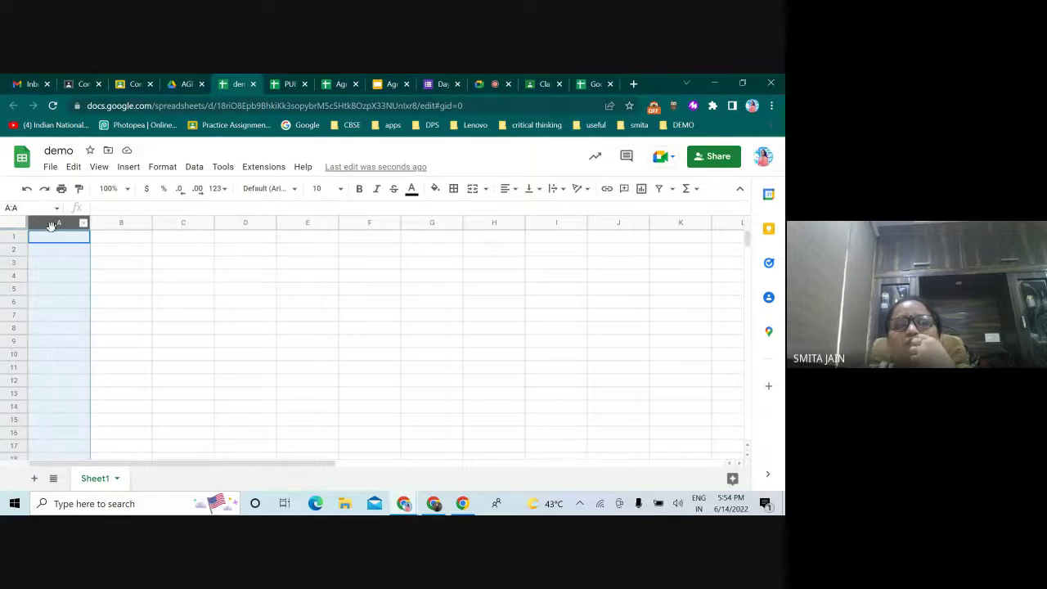
{"action": "left_click", "coordinate": [107, 228]}
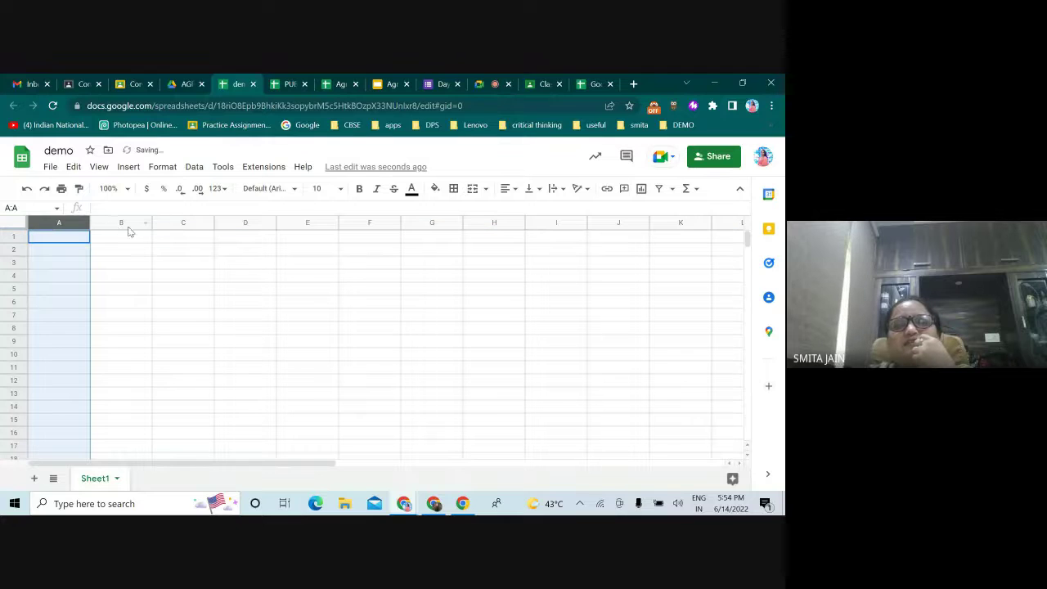
{"action": "left_click", "coordinate": [100, 222]}
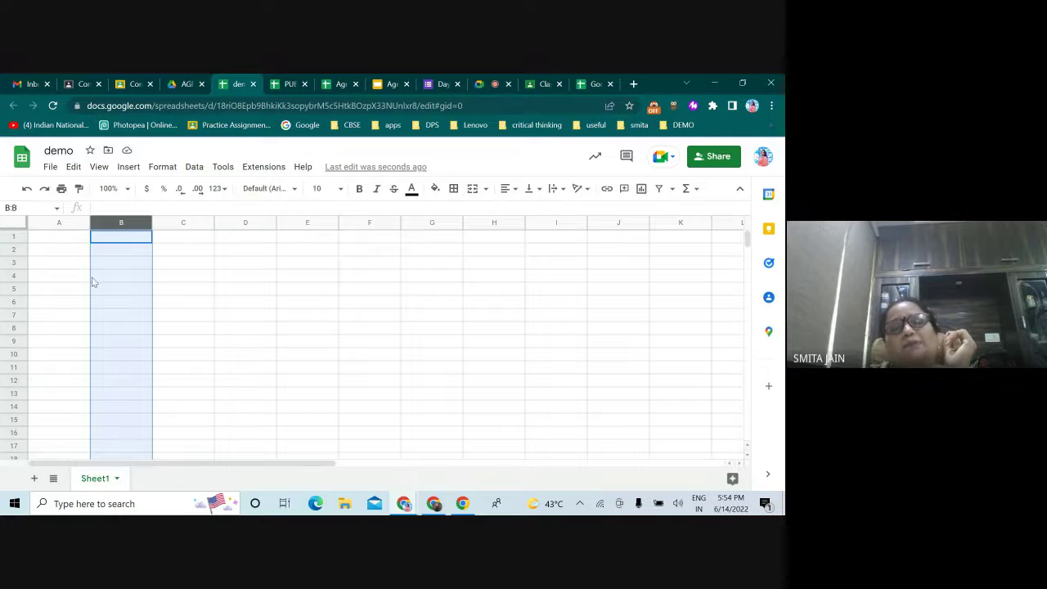
{"action": "left_click", "coordinate": [116, 230]}
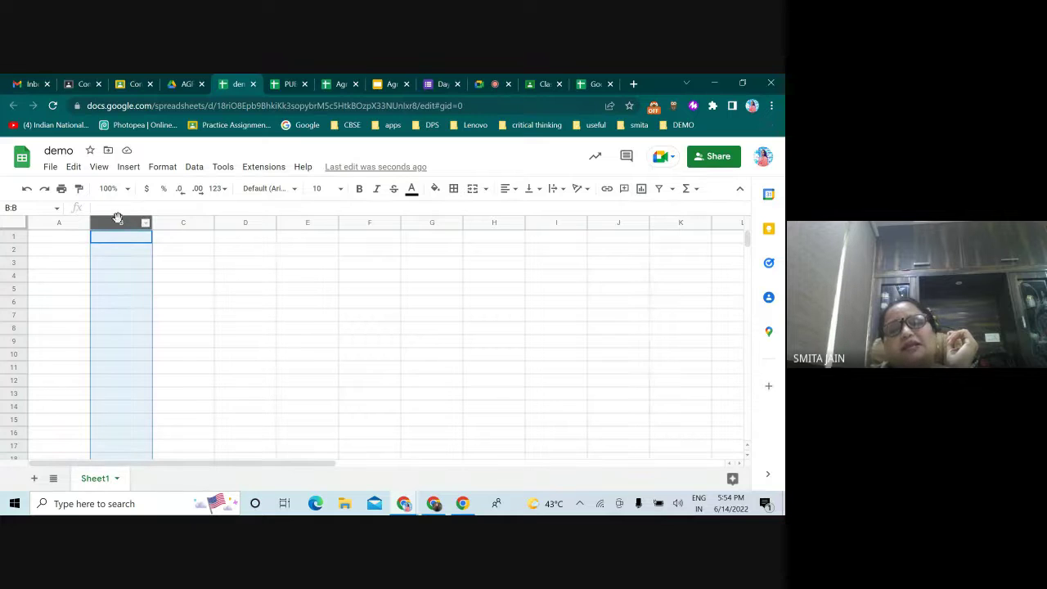
Point out rows 1 to 3, column A, the formula bar and the cell address display using the empty grid.
{"action": "left_click", "coordinate": [7, 235]}
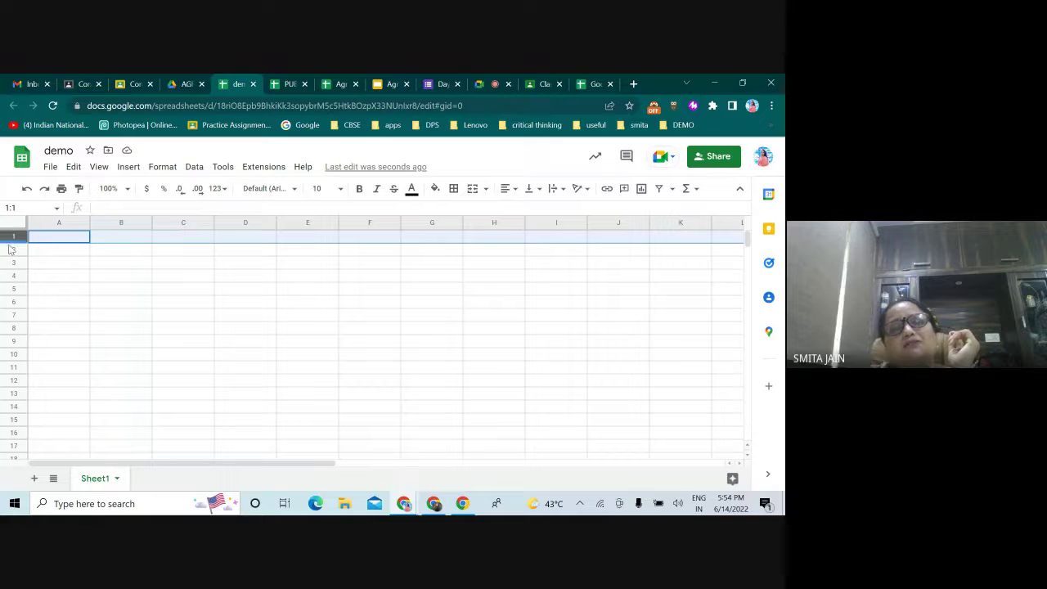
{"action": "left_click", "coordinate": [10, 250]}
{"action": "left_click", "coordinate": [9, 260]}
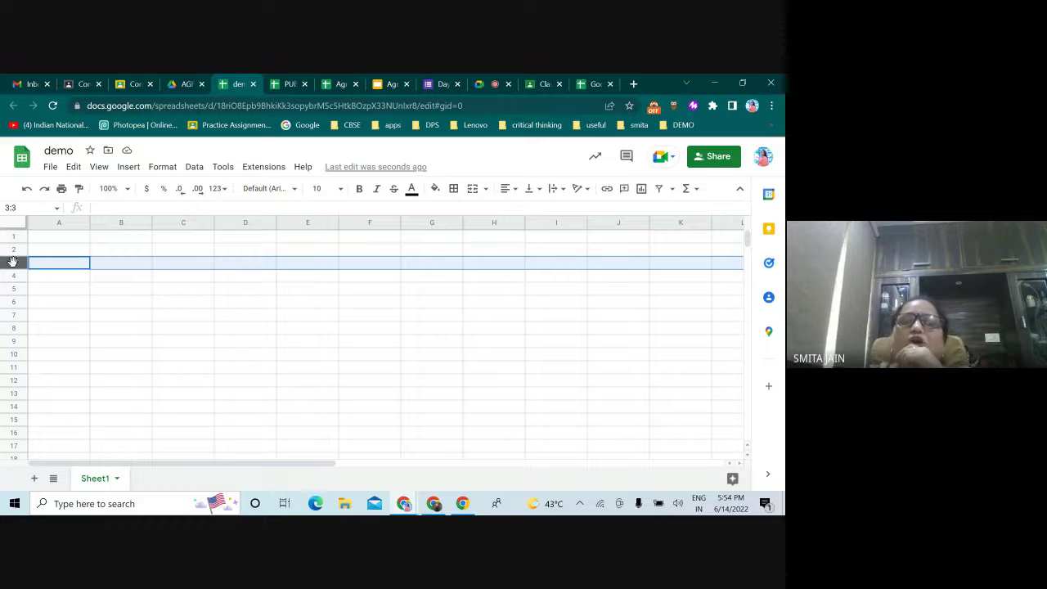
{"action": "left_click", "coordinate": [72, 225]}
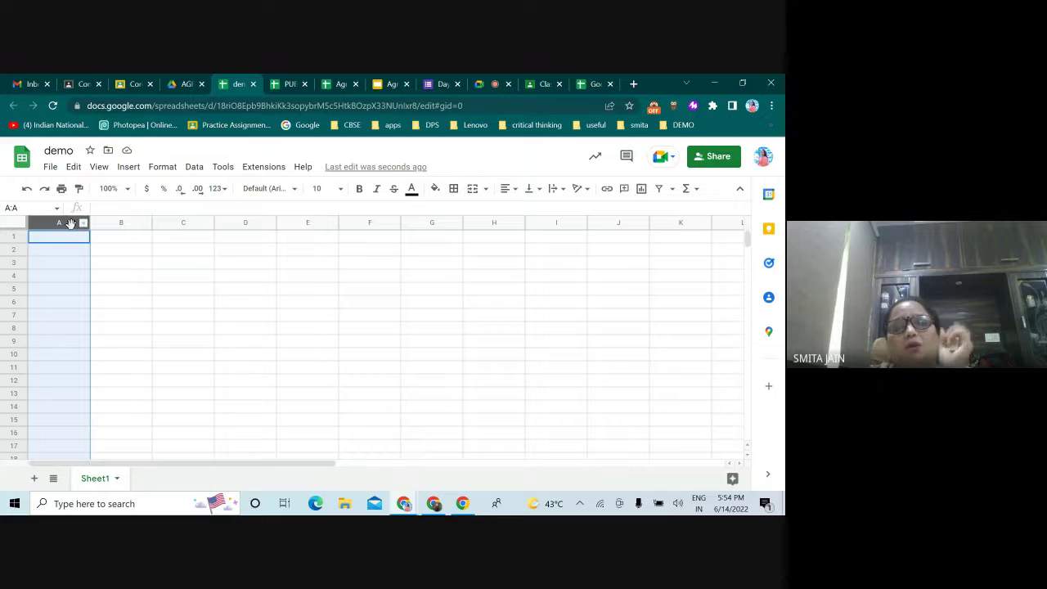
{"action": "left_click", "coordinate": [105, 210]}
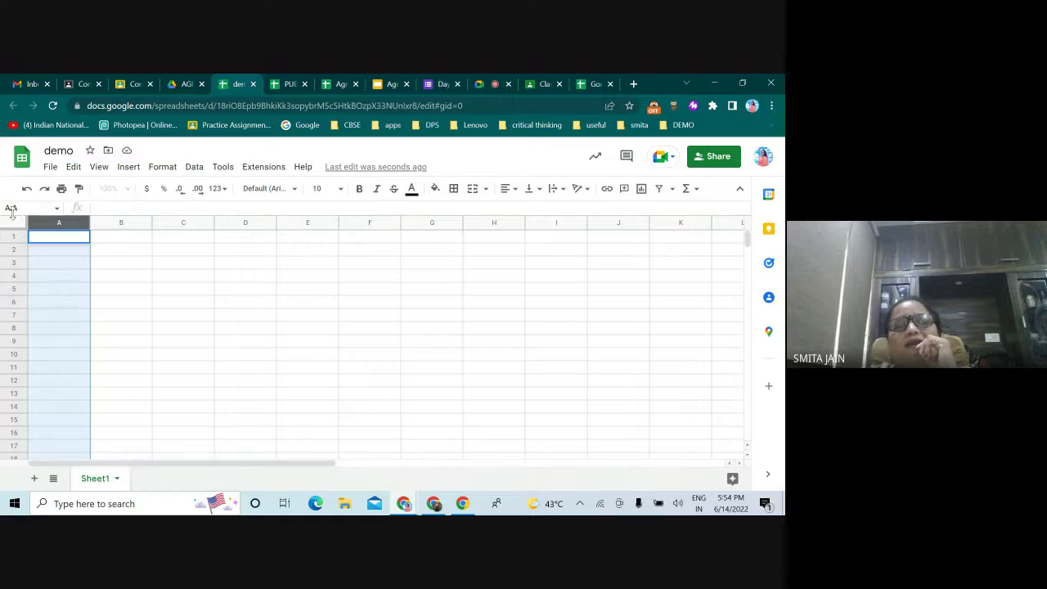
{"action": "left_click", "coordinate": [127, 250]}
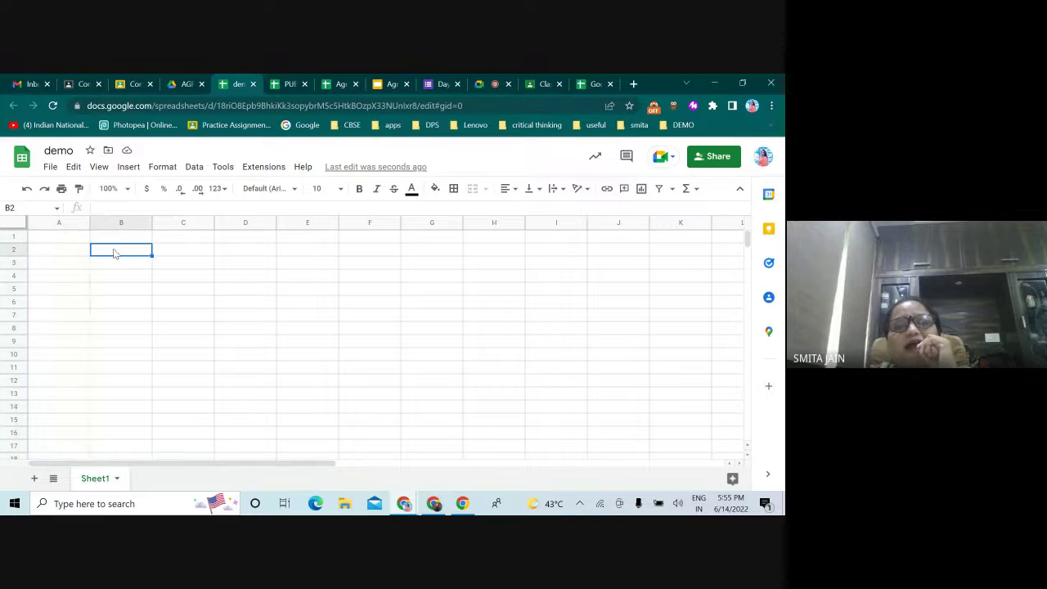
{"action": "left_click", "coordinate": [16, 209]}
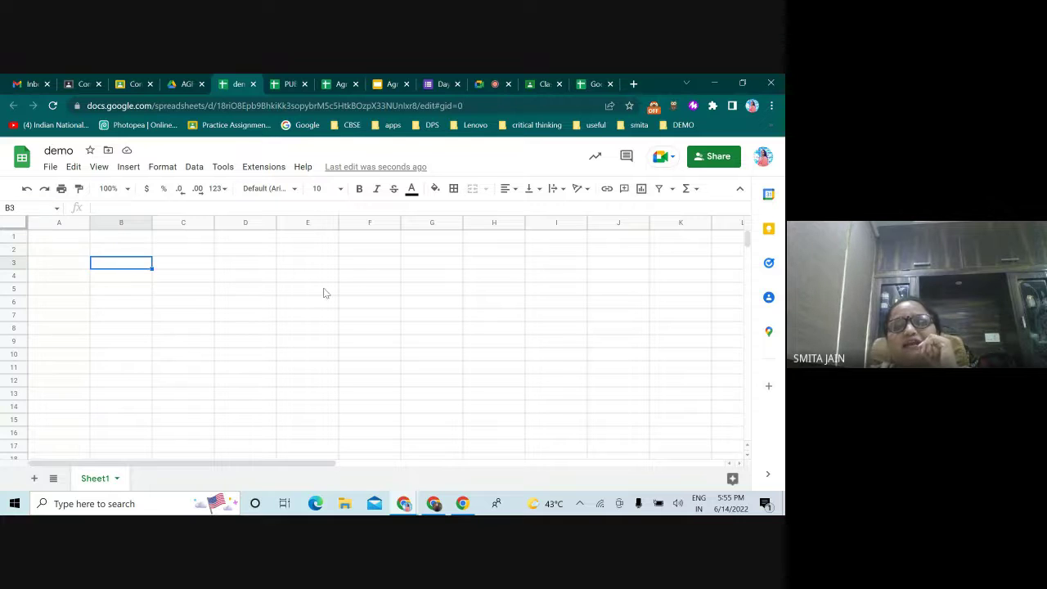
{"action": "left_click", "coordinate": [287, 288]}
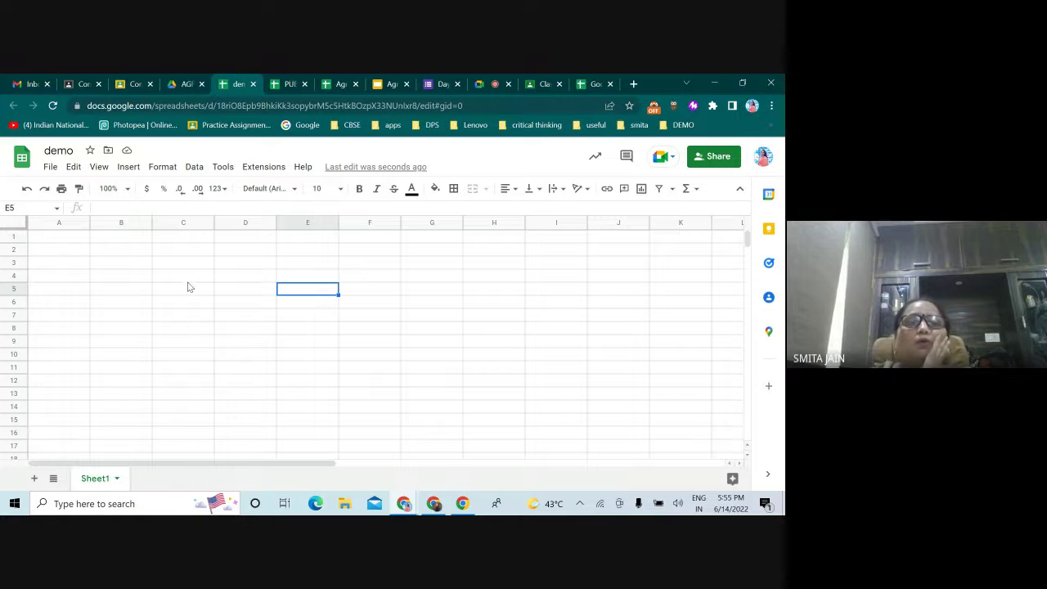
Close the PUBLISHING-Result Sheet and demo spreadsheets and bring up the Agra Day 2 practice sheet.
{"action": "left_click", "coordinate": [294, 85]}
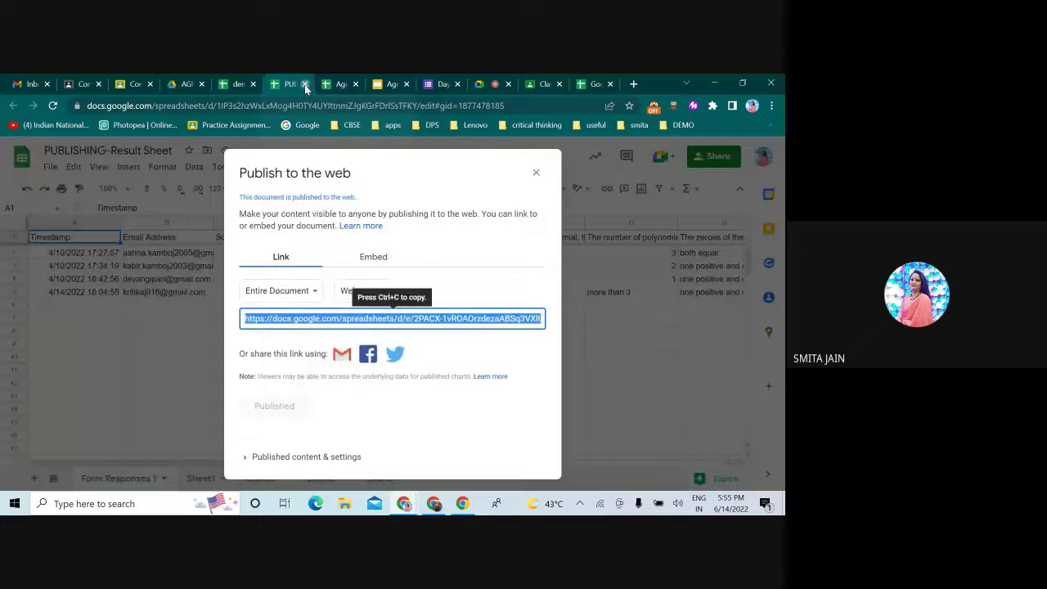
{"action": "left_click", "coordinate": [304, 84]}
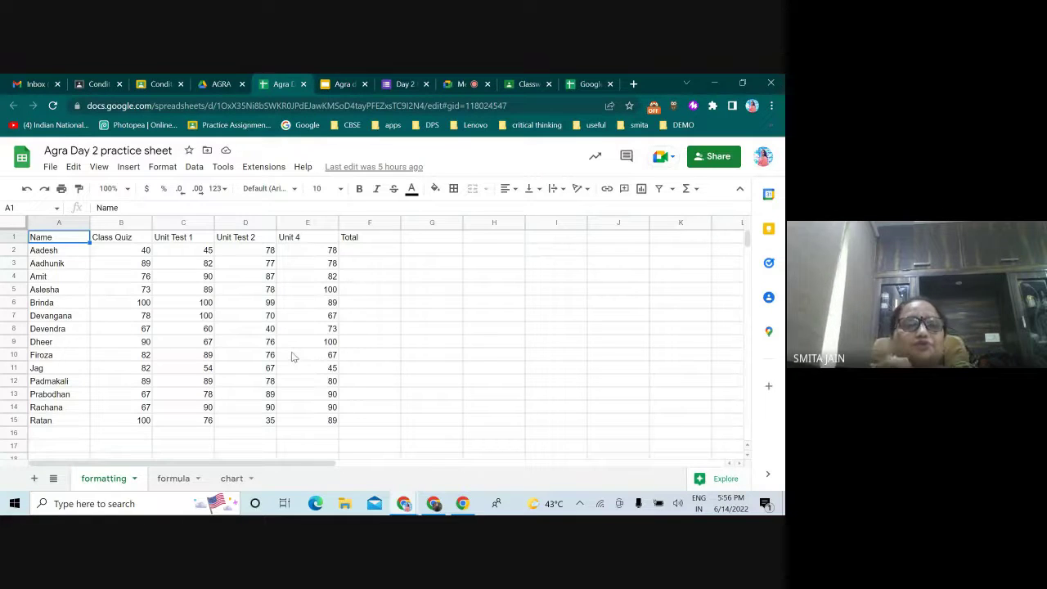
Apply all borders to the header row A1:F1 of the formatting sheet.
{"action": "left_click", "coordinate": [50, 250]}
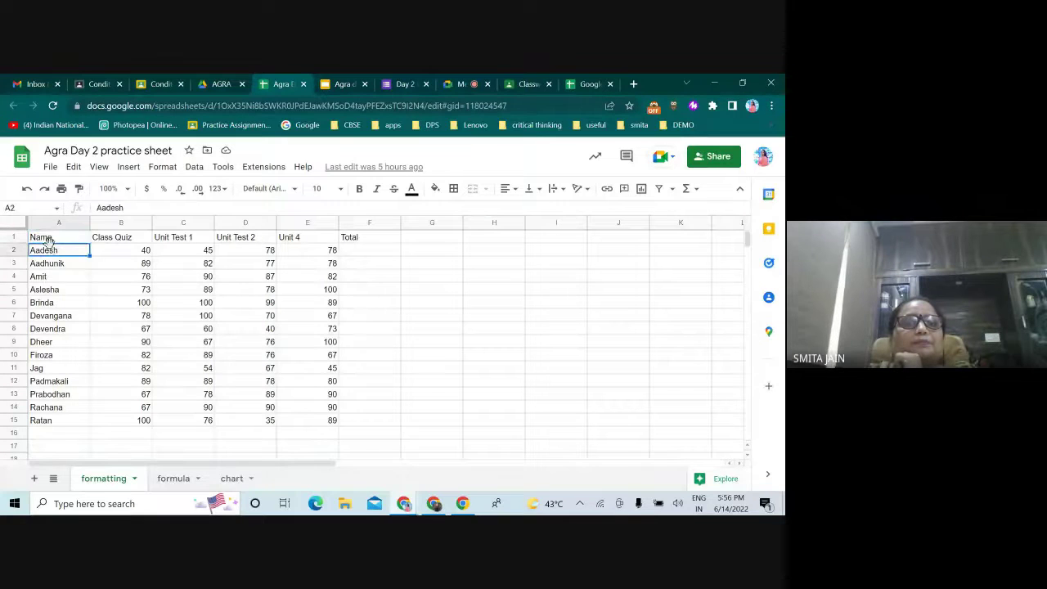
{"action": "left_click", "coordinate": [54, 242]}
{"action": "left_click_drag", "start_coordinate": [104, 240], "coordinate": [379, 235]}
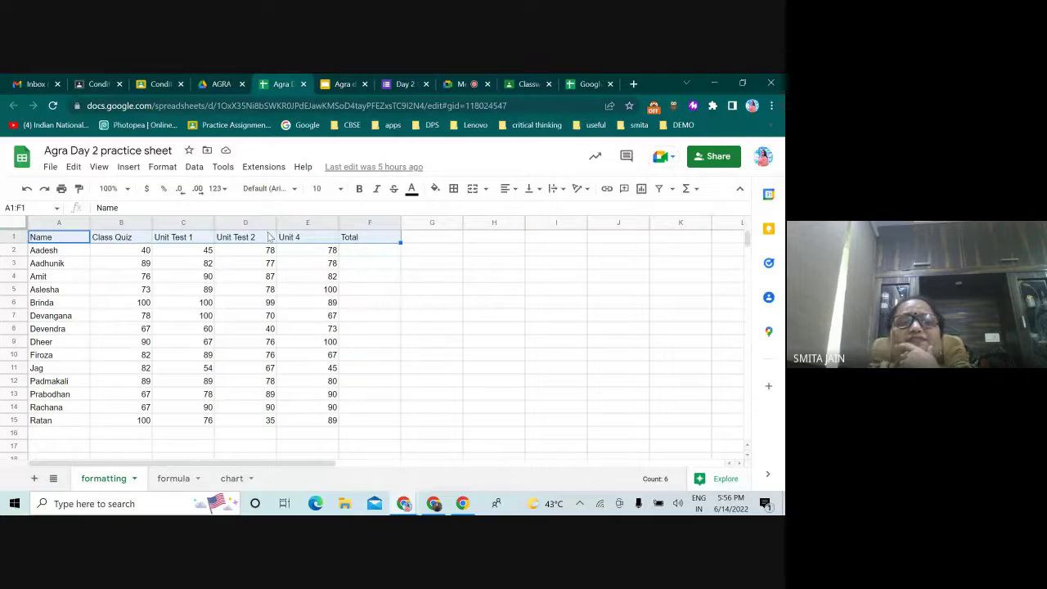
{"action": "left_click", "coordinate": [53, 243]}
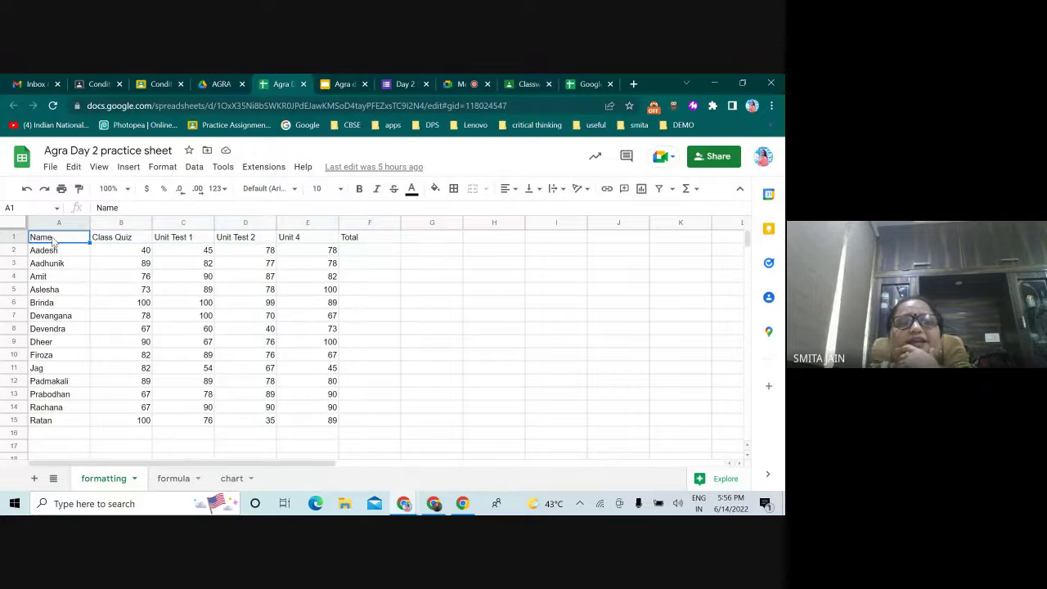
{"action": "left_click_drag", "start_coordinate": [53, 238], "coordinate": [396, 244]}
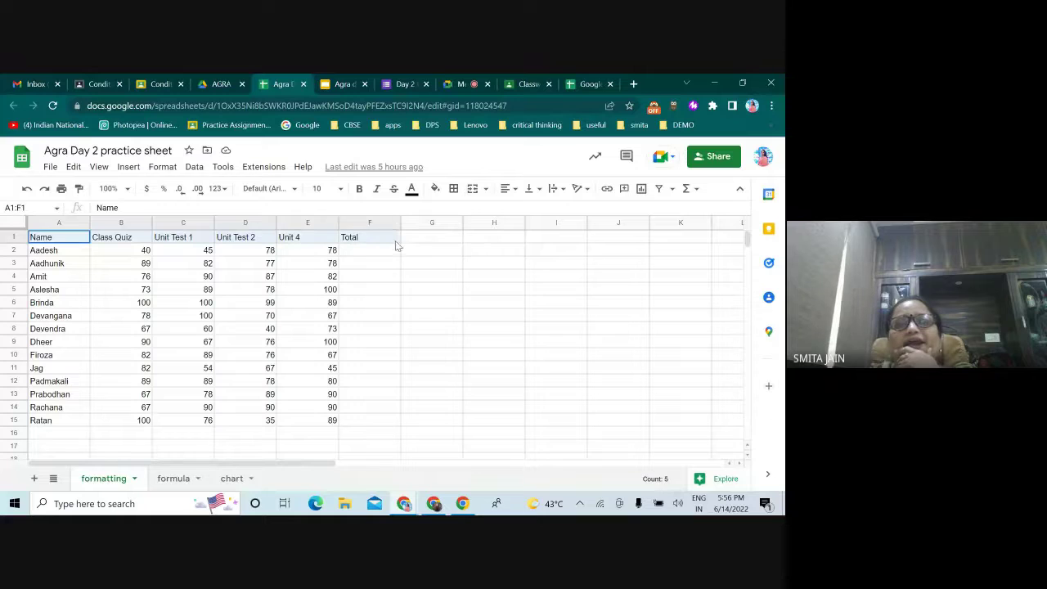
{"action": "left_click", "coordinate": [454, 190]}
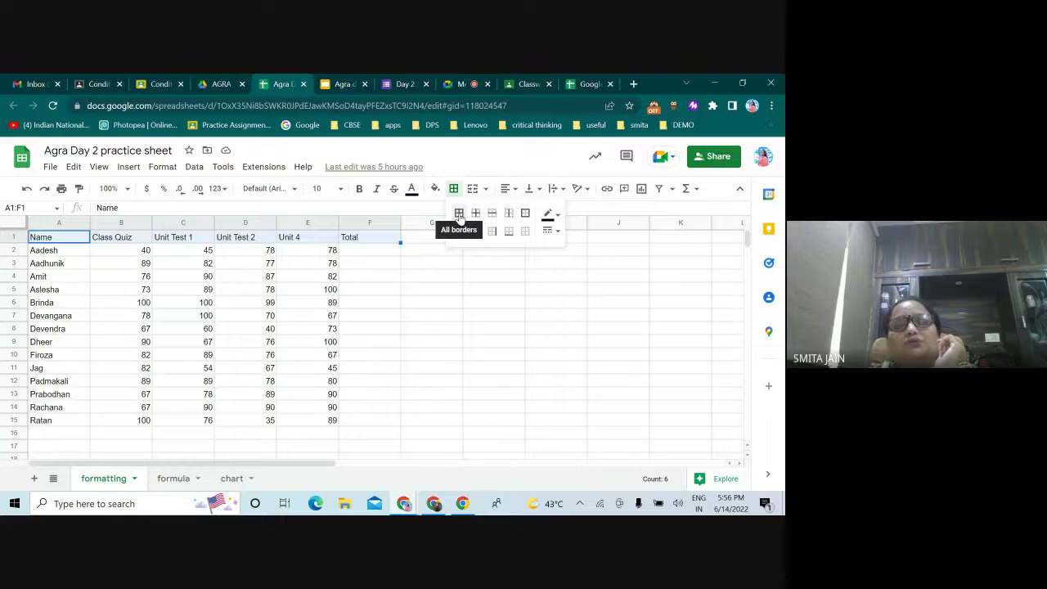
{"action": "left_click", "coordinate": [460, 214]}
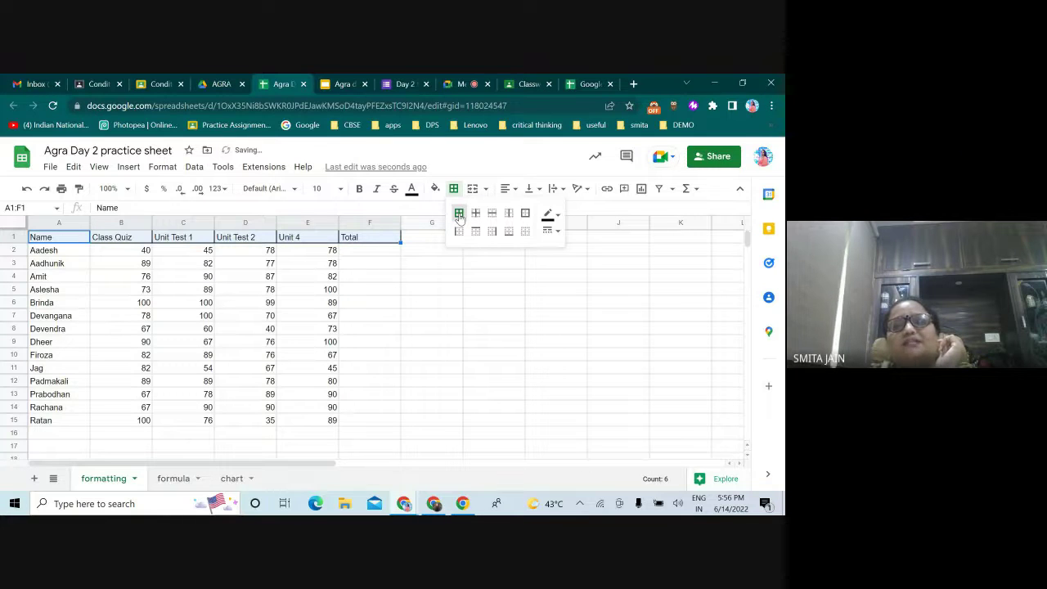
Make the header row's borders red with a thicker line style and fill its cells with yellow.
{"action": "left_click", "coordinate": [557, 216]}
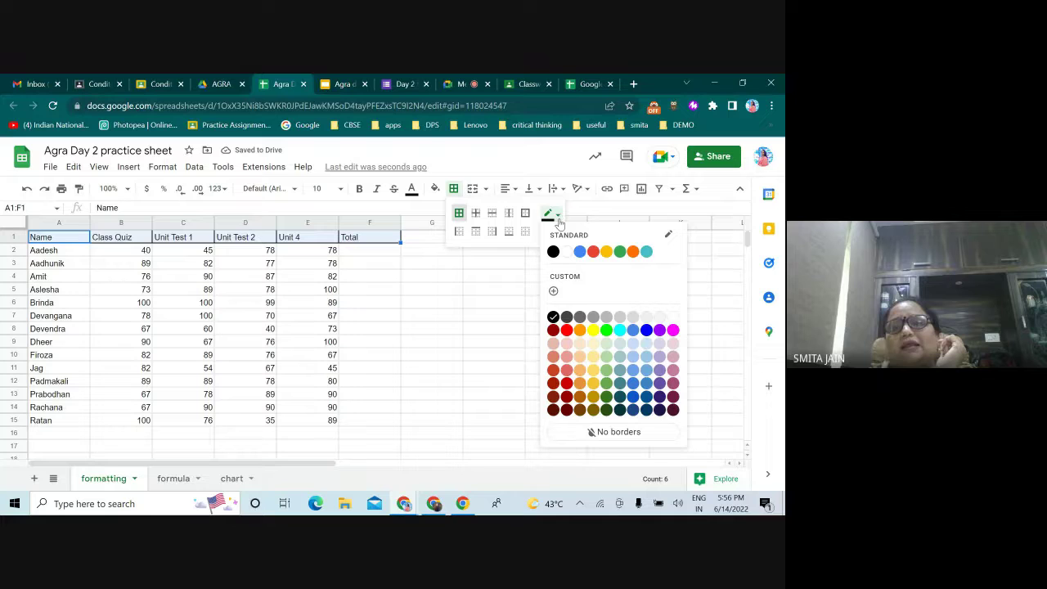
{"action": "left_click", "coordinate": [569, 333]}
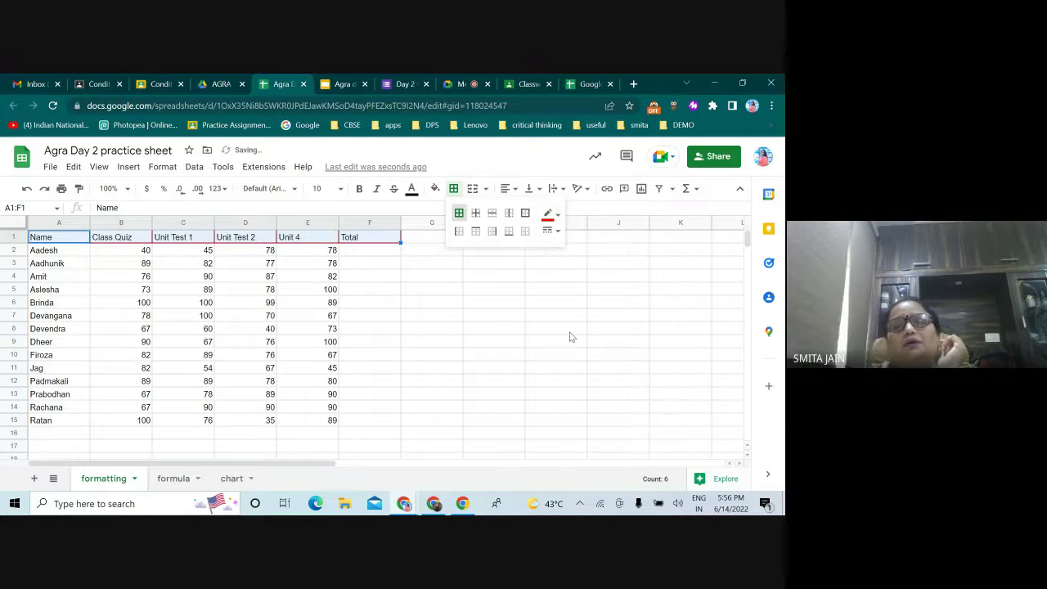
{"action": "left_click", "coordinate": [553, 232]}
{"action": "left_click", "coordinate": [576, 282]}
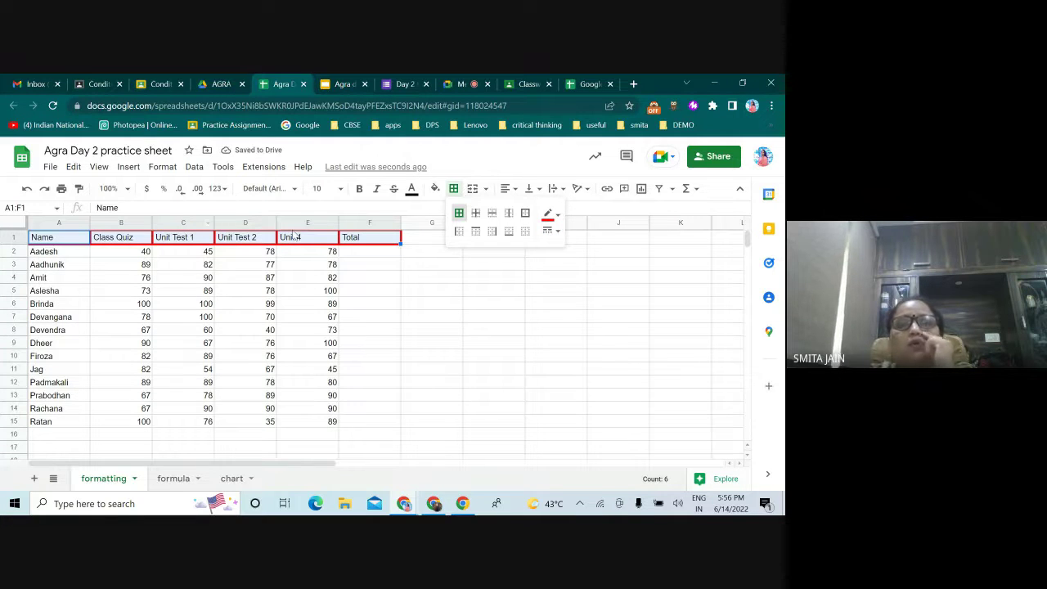
{"action": "left_click", "coordinate": [435, 189]}
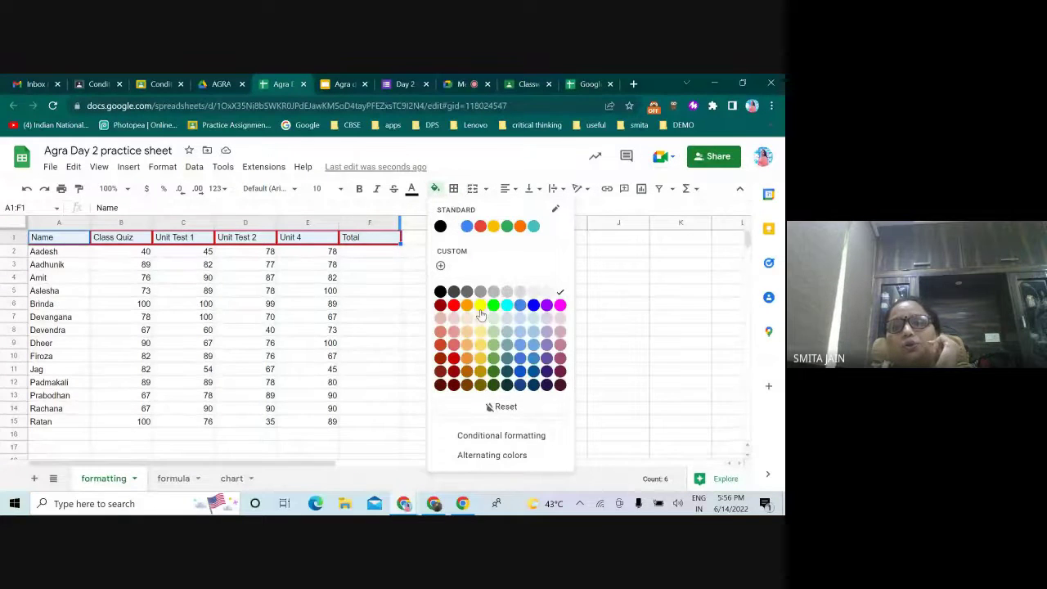
{"action": "left_click", "coordinate": [480, 305]}
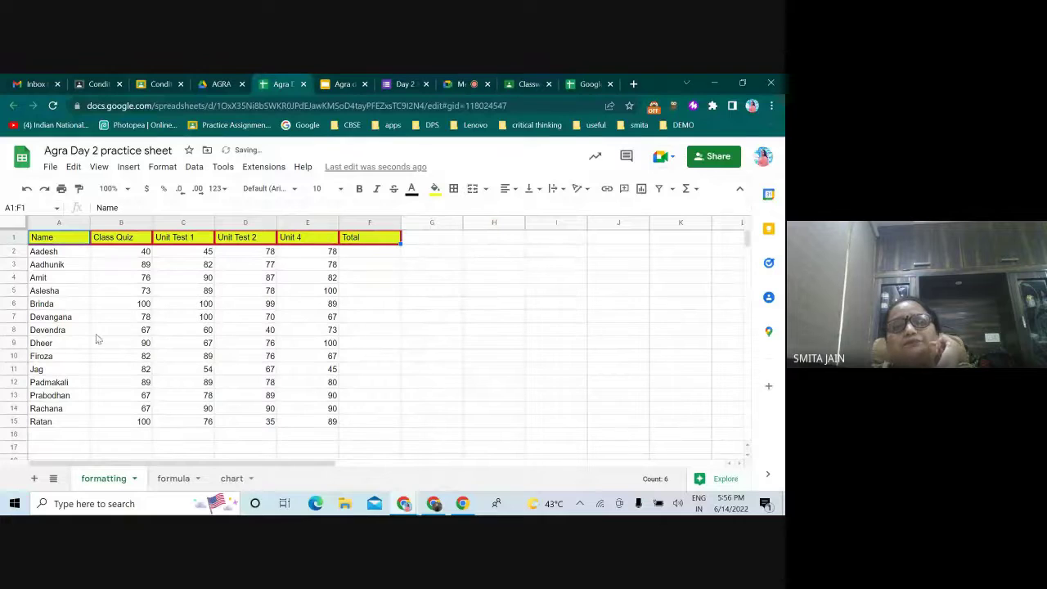
Apply all borders in the same thick red style to the student data in A2:F15.
{"action": "left_click_drag", "start_coordinate": [36, 253], "coordinate": [376, 423]}
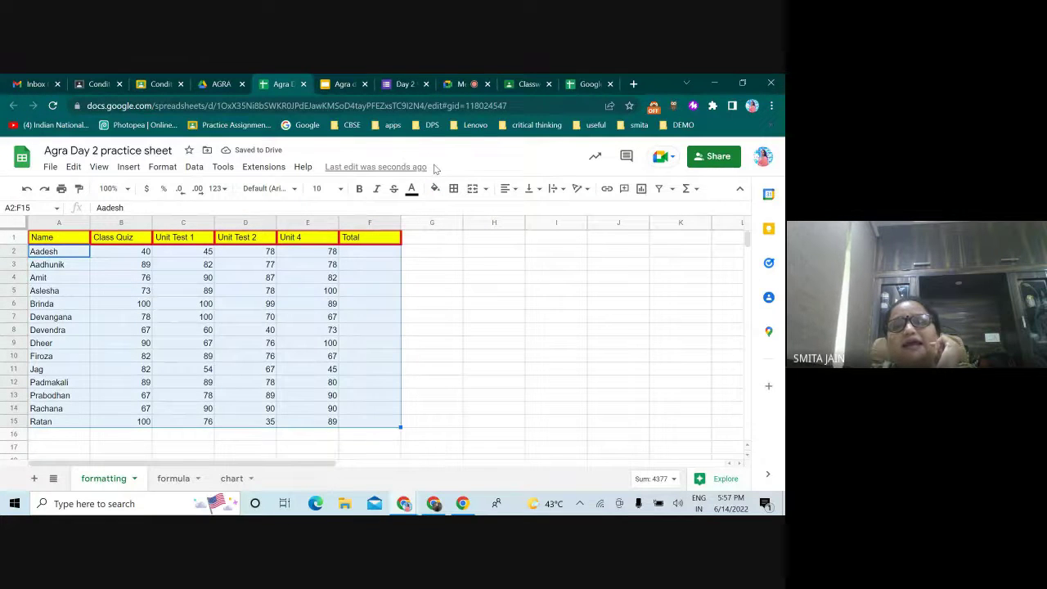
{"action": "left_click", "coordinate": [453, 189]}
{"action": "left_click", "coordinate": [459, 214]}
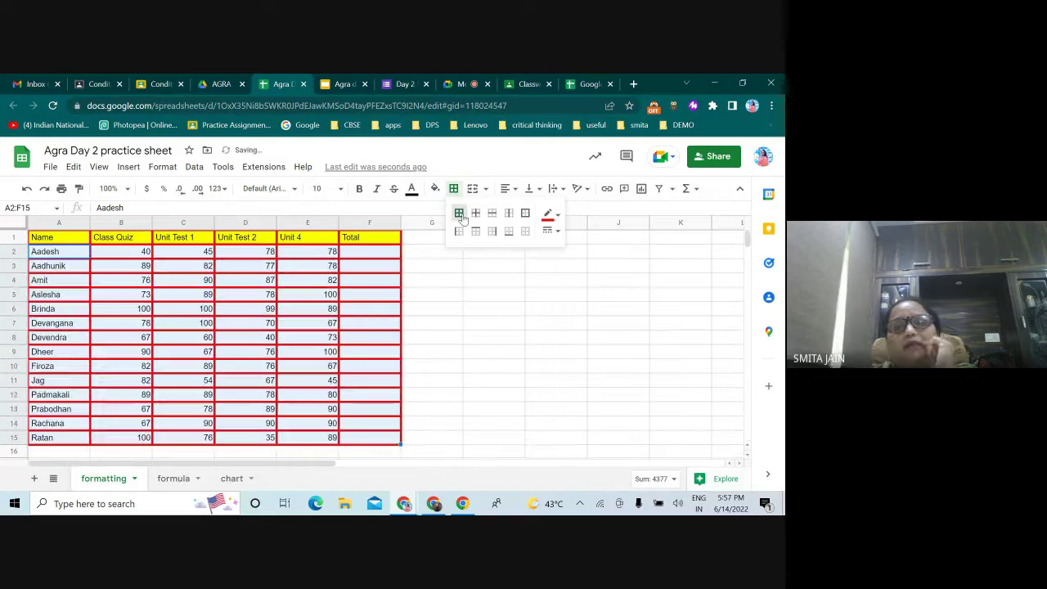
Change the borders of the student data in A2:F15 to bright green.
{"action": "left_click", "coordinate": [552, 216]}
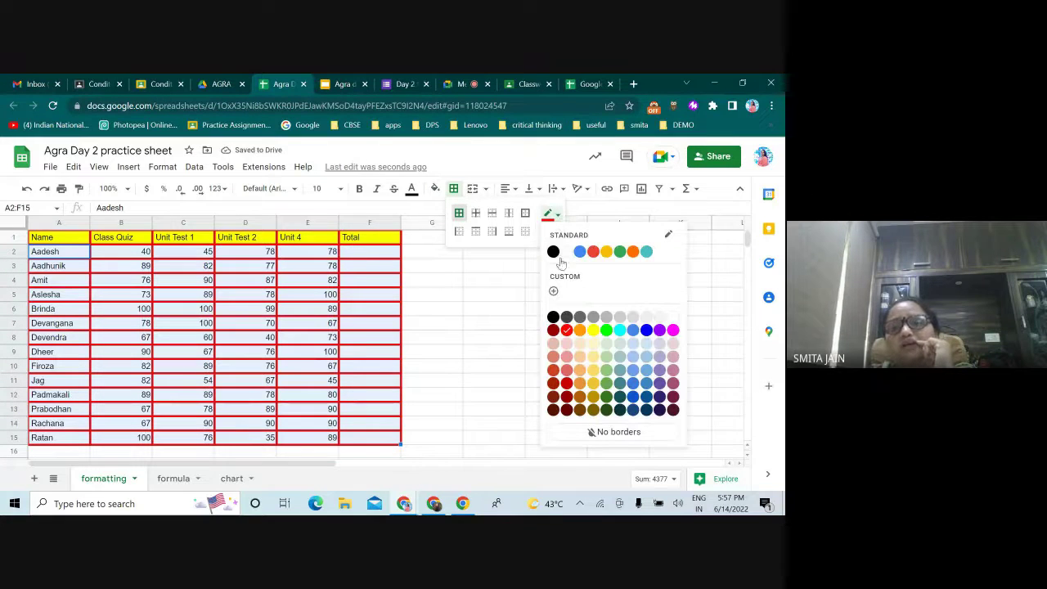
{"action": "left_click", "coordinate": [606, 331]}
{"action": "left_click", "coordinate": [445, 316]}
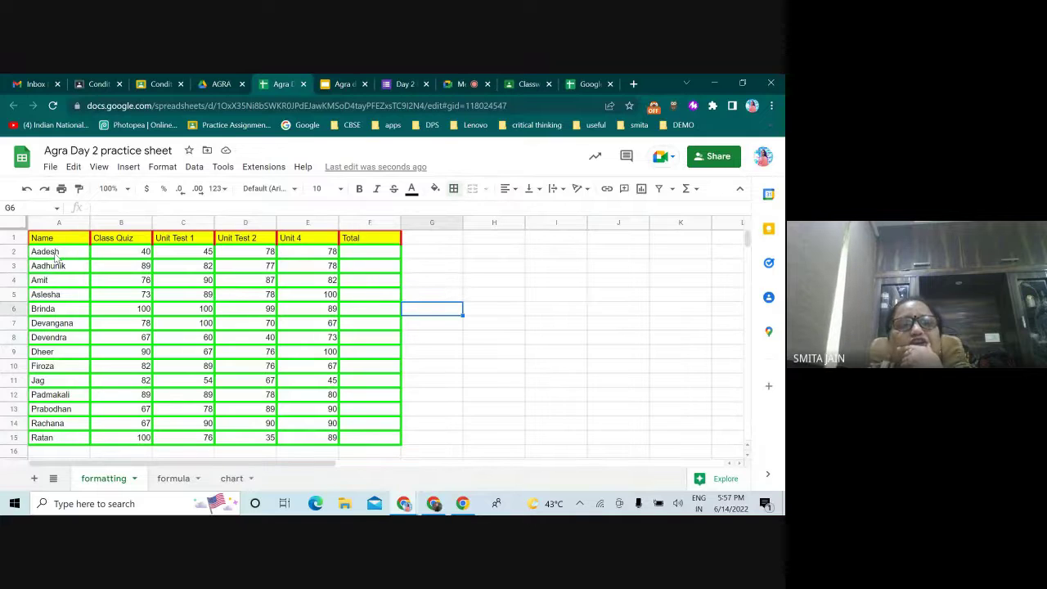
Make the student names in A2:A15 bold and set their font size to 14.
{"action": "left_click_drag", "start_coordinate": [49, 251], "coordinate": [49, 438]}
{"action": "left_click", "coordinate": [357, 190]}
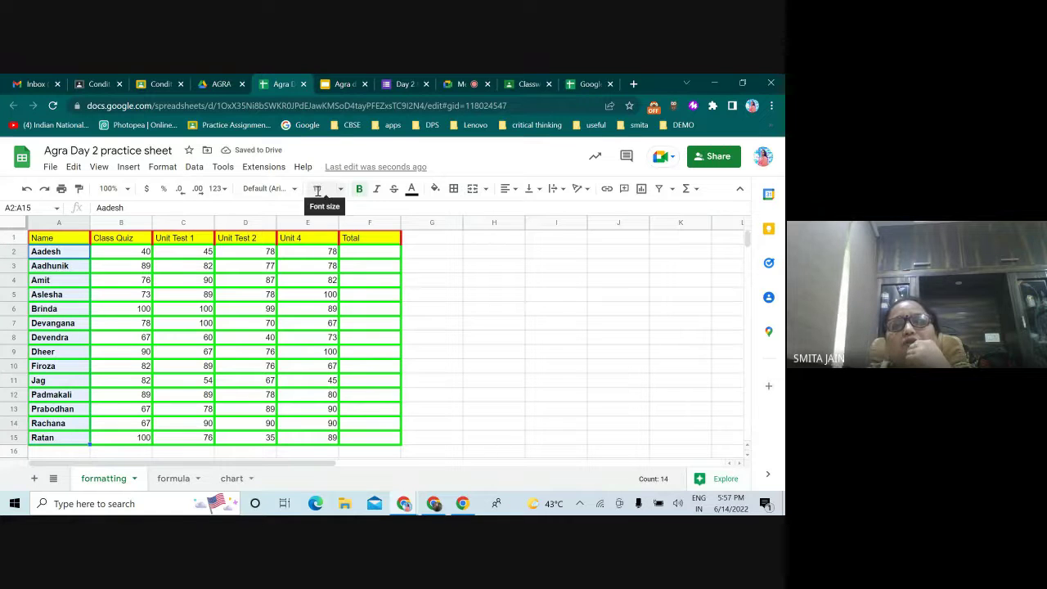
{"action": "left_click", "coordinate": [317, 188]}
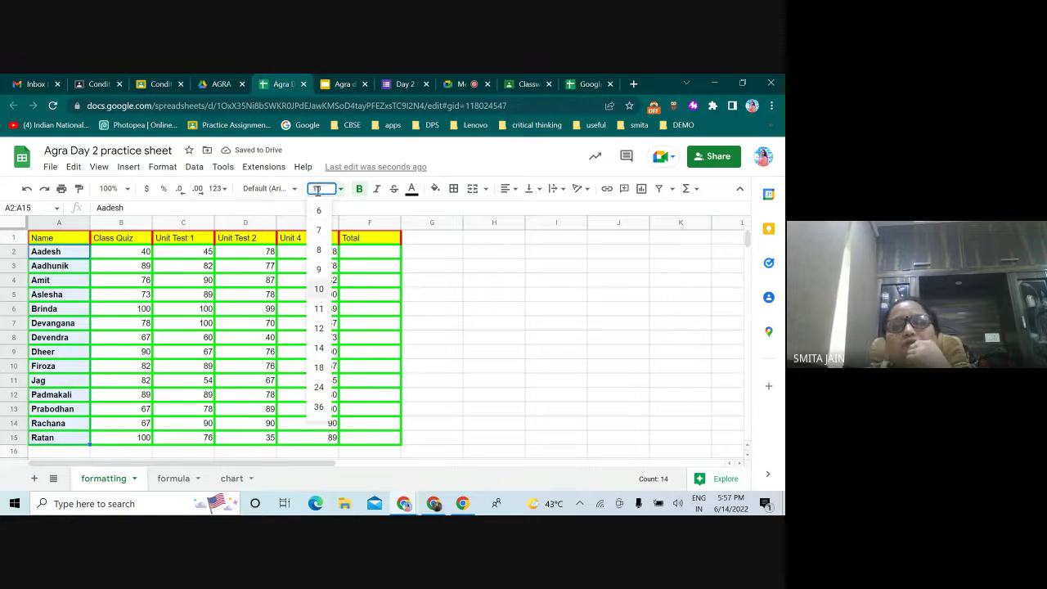
{"action": "left_click", "coordinate": [318, 347]}
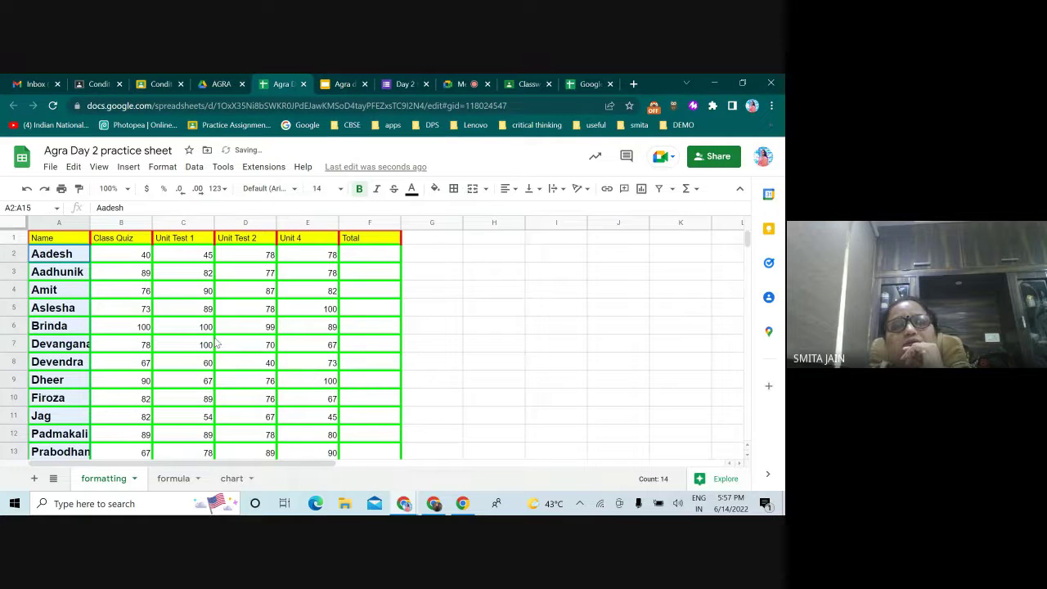
{"action": "left_click", "coordinate": [477, 274]}
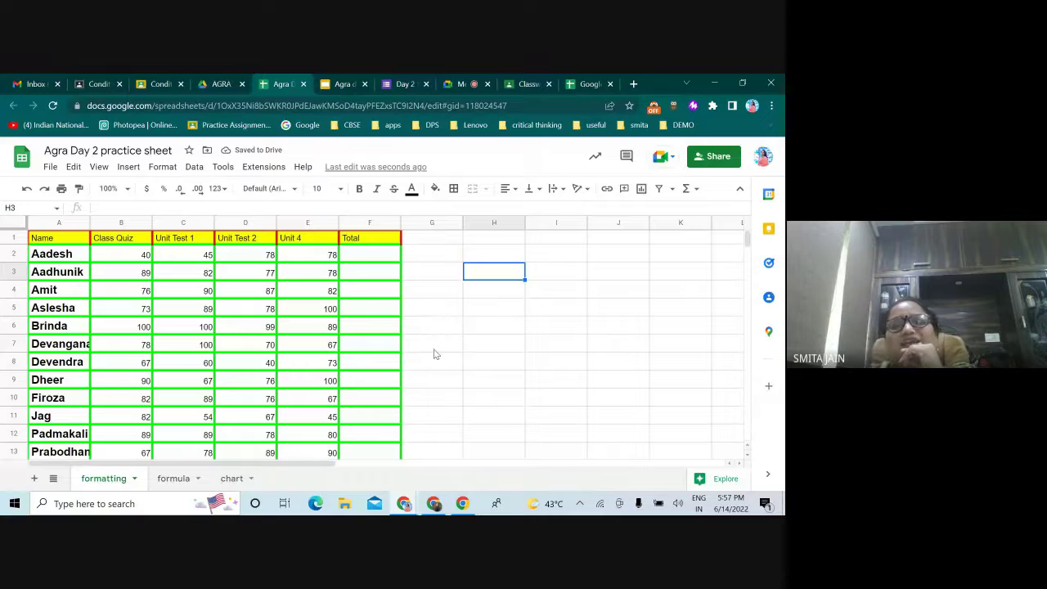
Center the student data in A2:E15 horizontally and align it to the middle vertically.
{"action": "left_click_drag", "start_coordinate": [34, 256], "coordinate": [315, 400]}
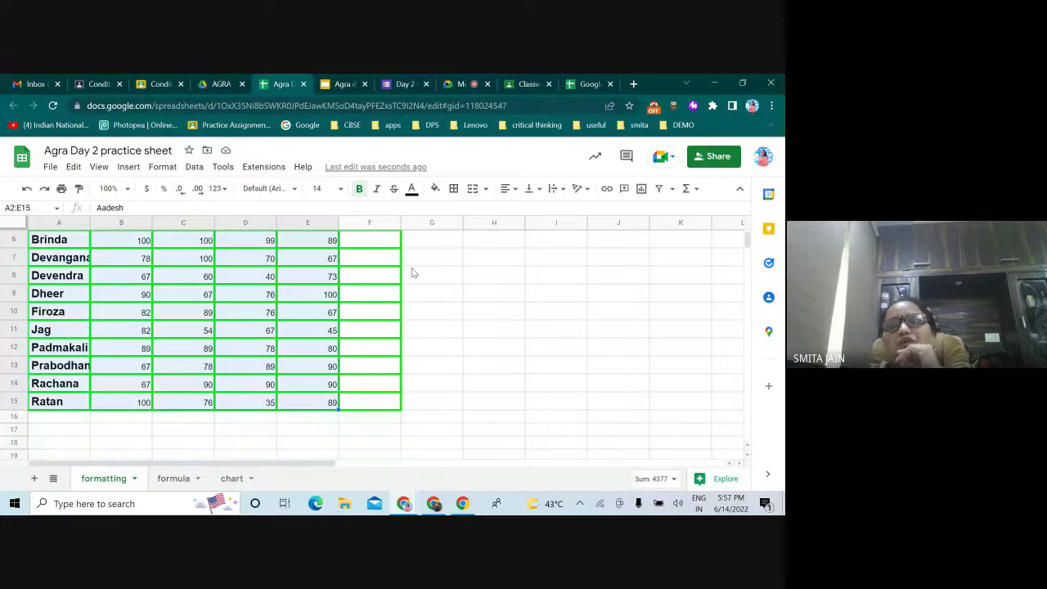
{"action": "left_click", "coordinate": [508, 189]}
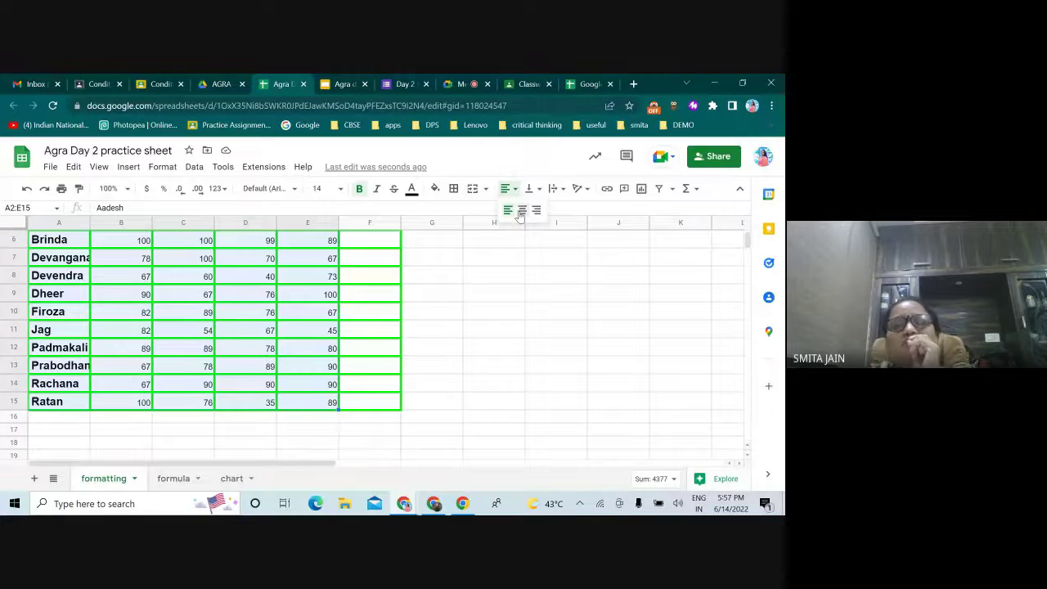
{"action": "left_click", "coordinate": [521, 211]}
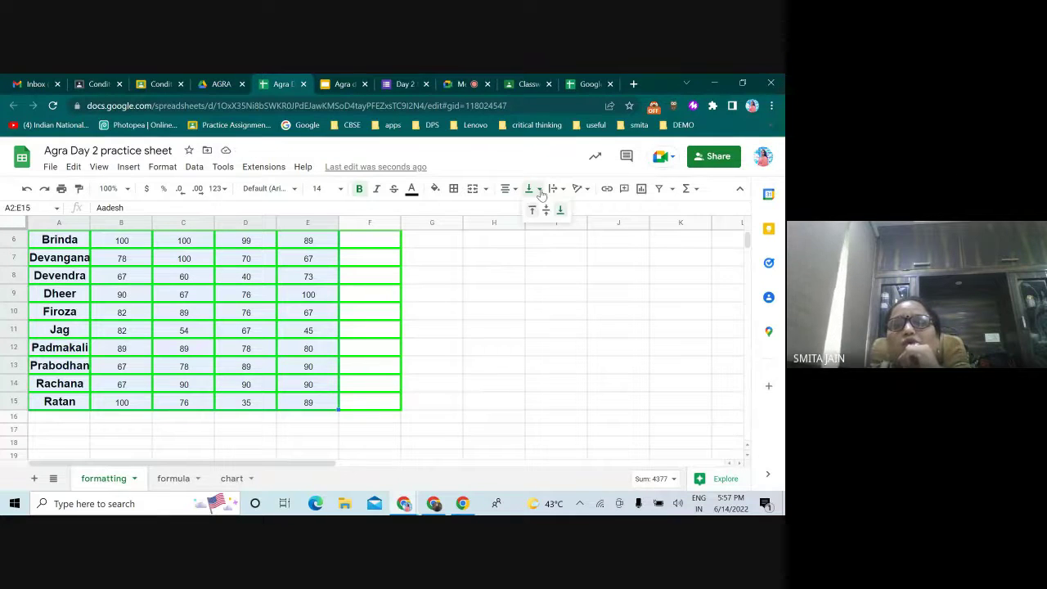
{"action": "left_click", "coordinate": [530, 189]}
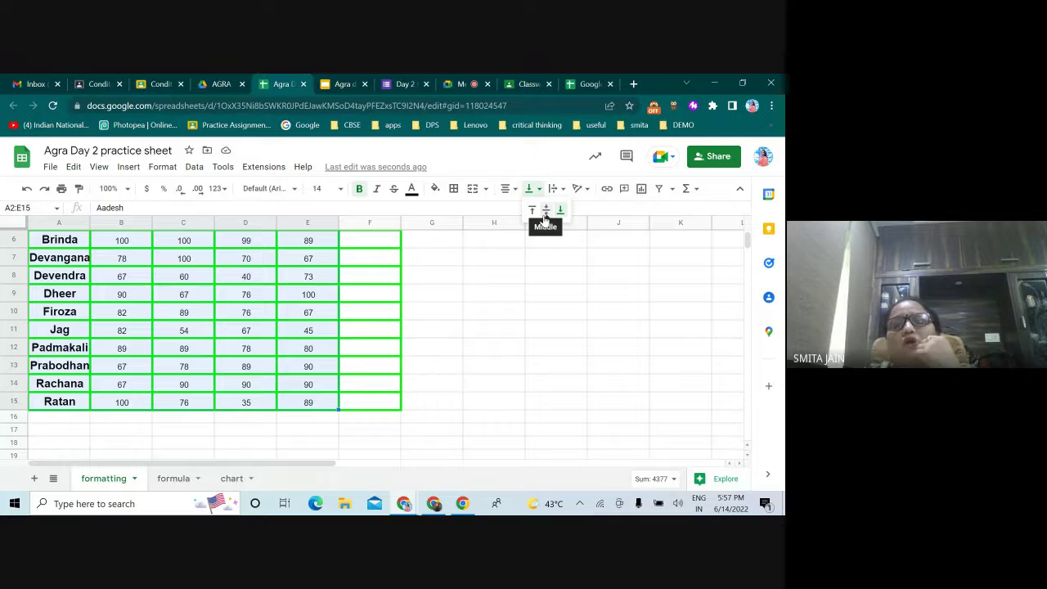
{"action": "left_click", "coordinate": [544, 212]}
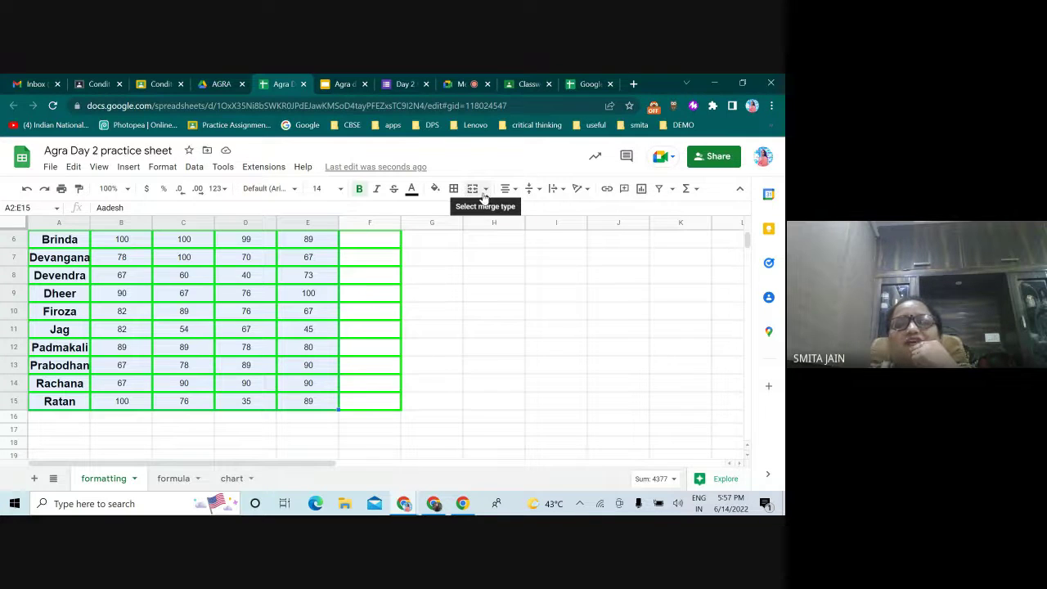
Merge the empty cells G1:H1 beside the header row and unmerge them again.
{"action": "scroll", "coordinate": [454, 237], "scroll_direction": "up", "scroll_amount": 3}
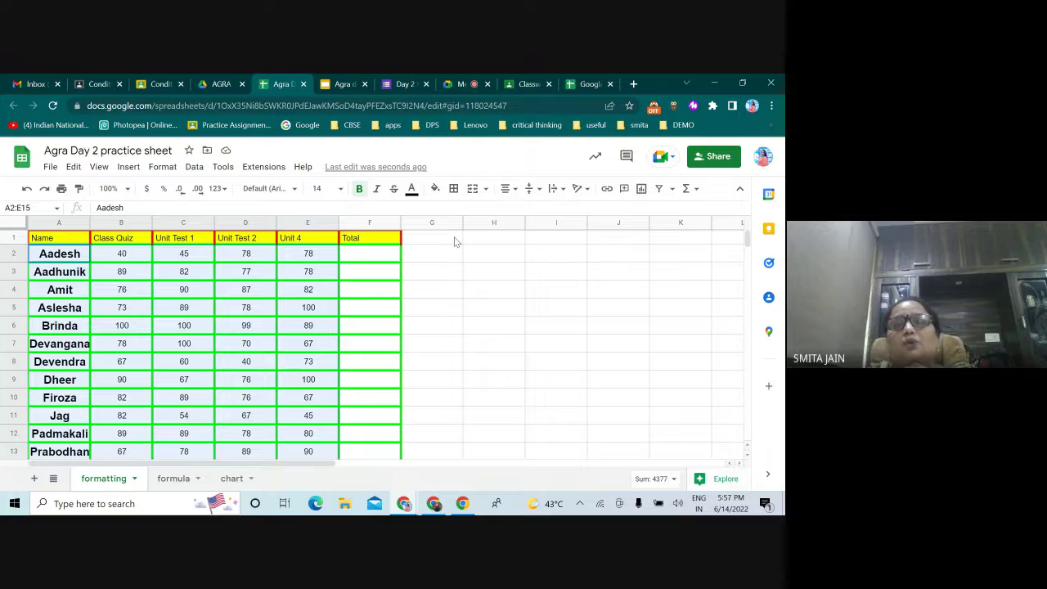
{"action": "left_click_drag", "start_coordinate": [447, 240], "coordinate": [494, 236]}
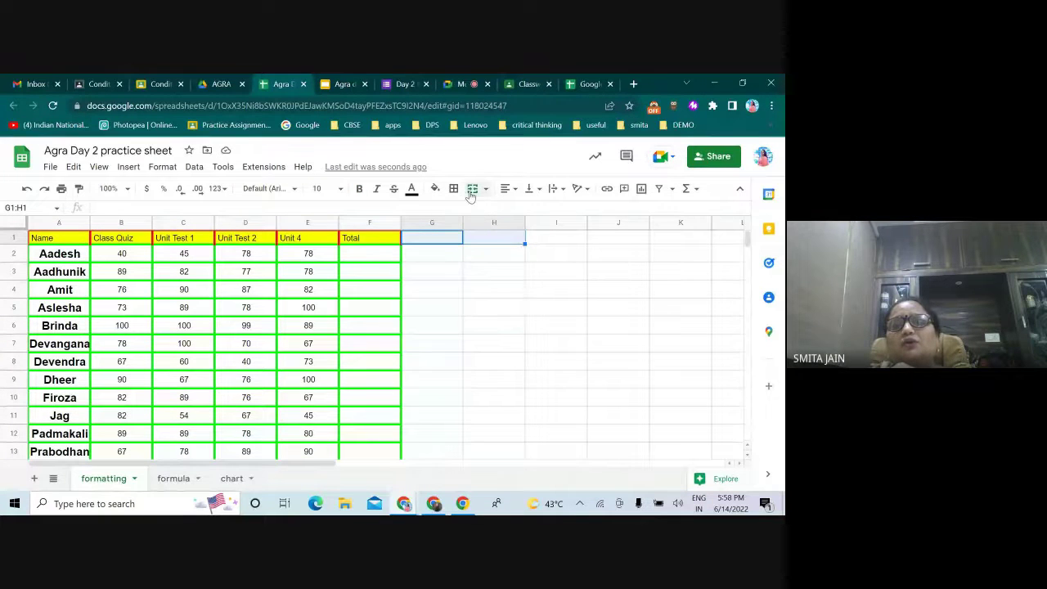
{"action": "left_click", "coordinate": [472, 190]}
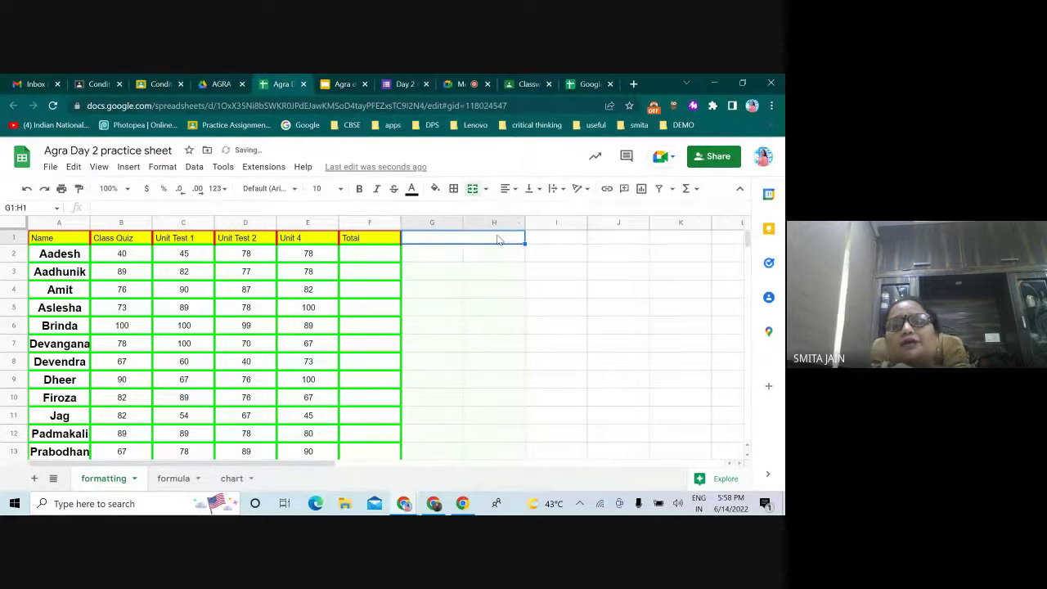
{"action": "left_click", "coordinate": [486, 189]}
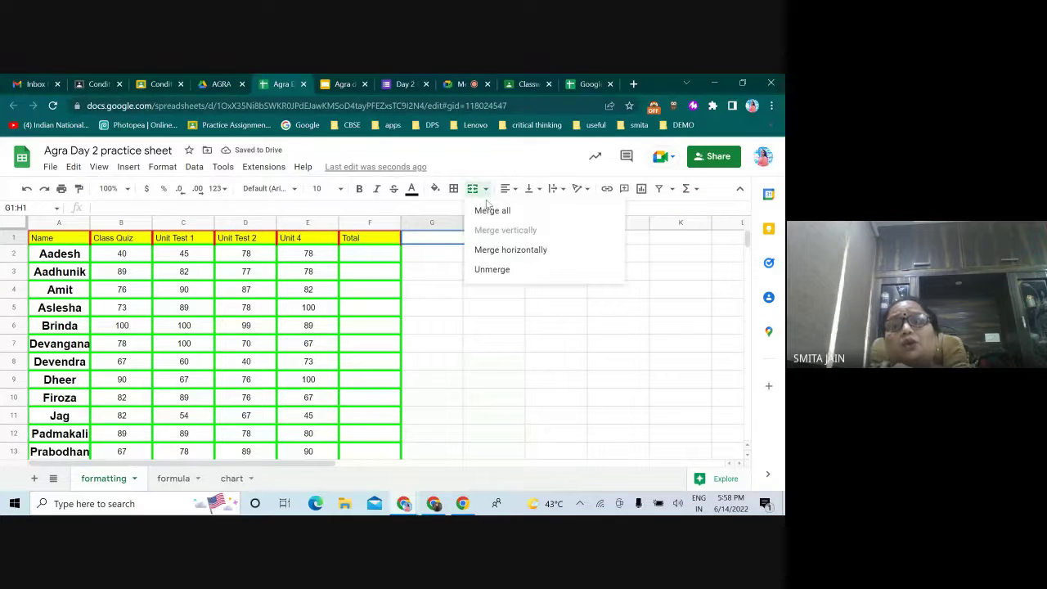
{"action": "left_click", "coordinate": [495, 272]}
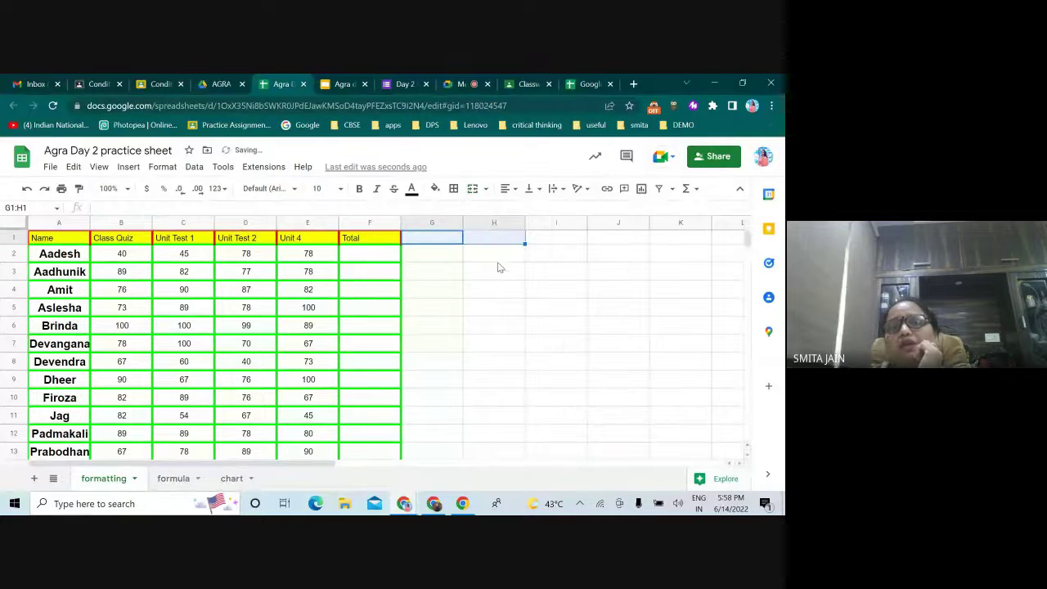
Check which merge types are offered for the vertical range H2:H3 and the horizontal range G1:H1.
{"action": "left_click", "coordinate": [499, 257]}
{"action": "left_click_drag", "start_coordinate": [499, 259], "coordinate": [498, 276]}
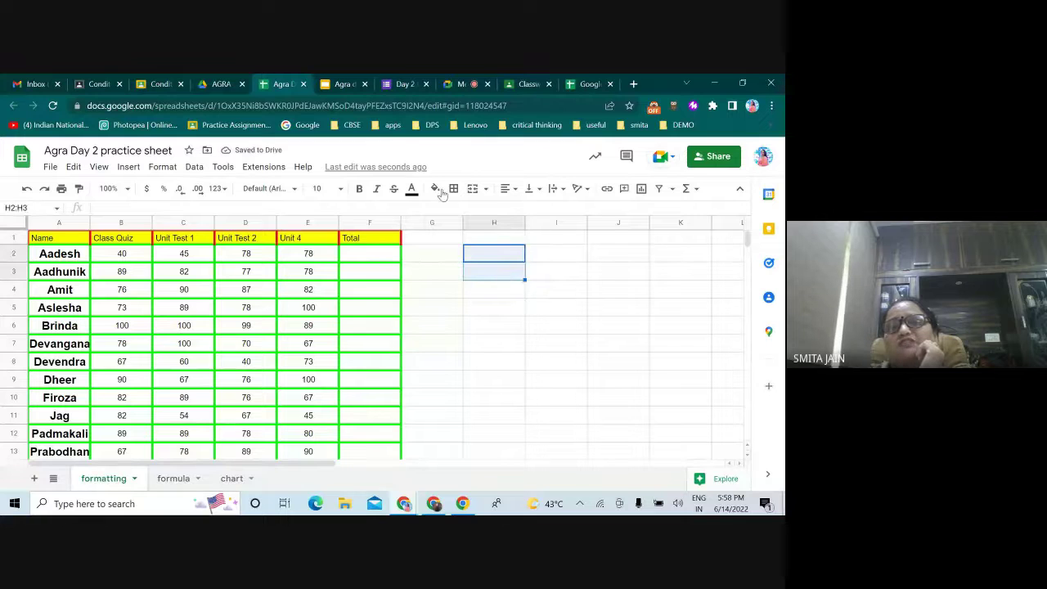
{"action": "left_click", "coordinate": [486, 189]}
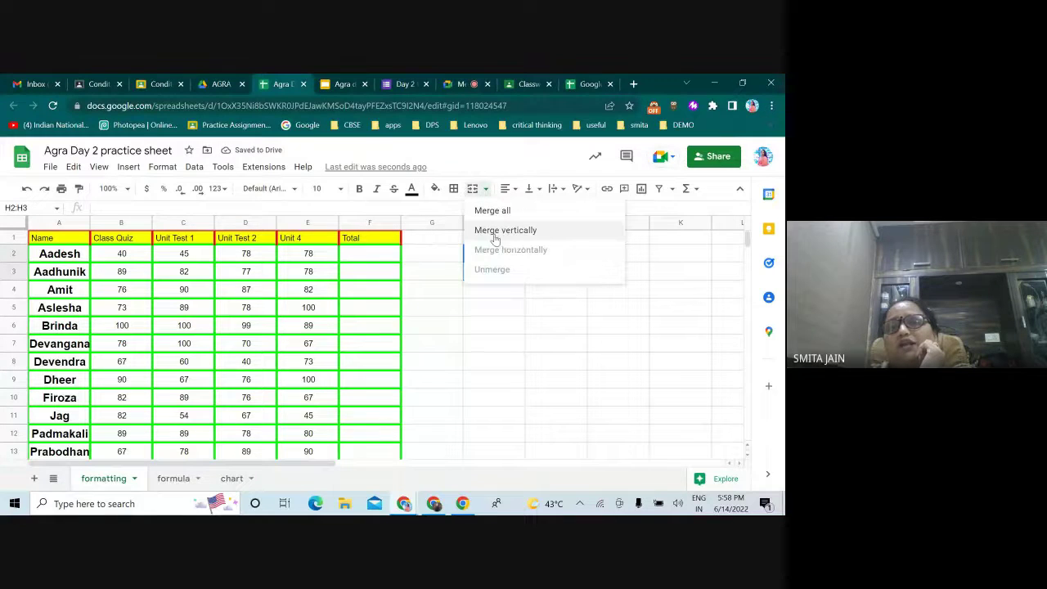
{"action": "left_click_drag", "start_coordinate": [428, 243], "coordinate": [476, 244]}
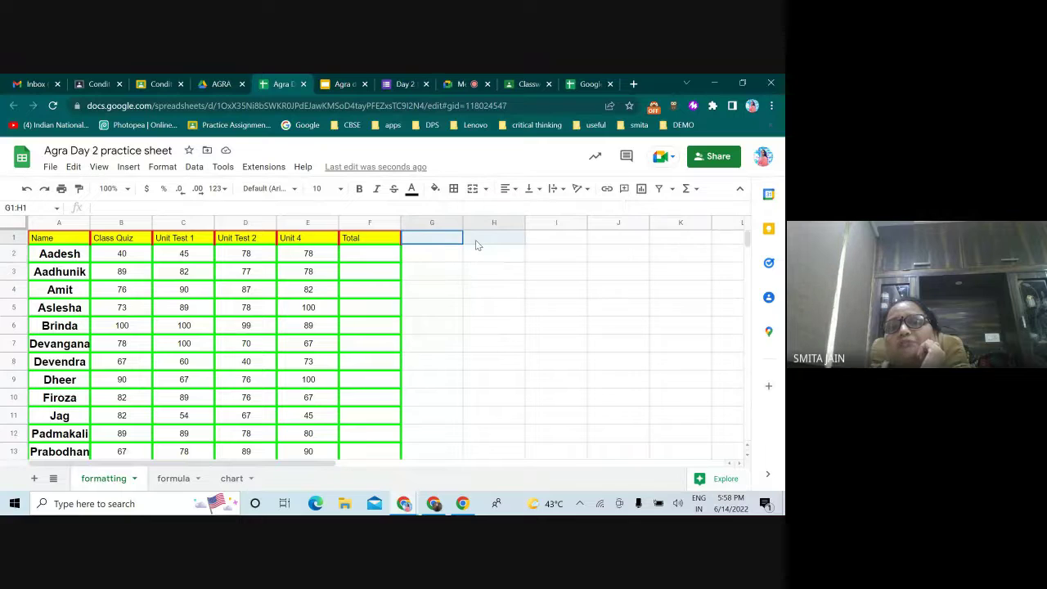
{"action": "left_click", "coordinate": [485, 192]}
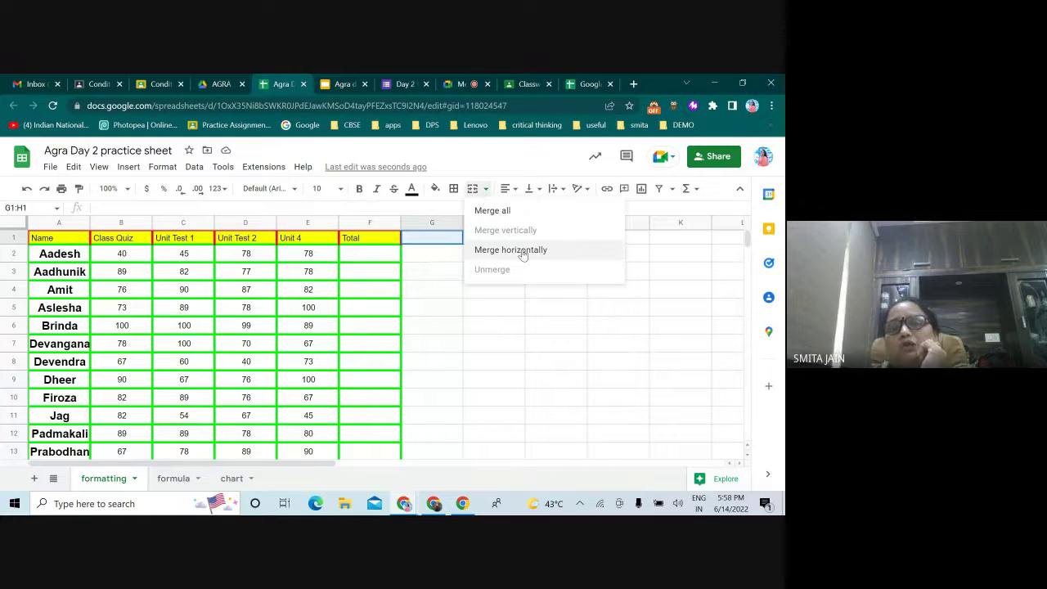
{"action": "left_click", "coordinate": [437, 296]}
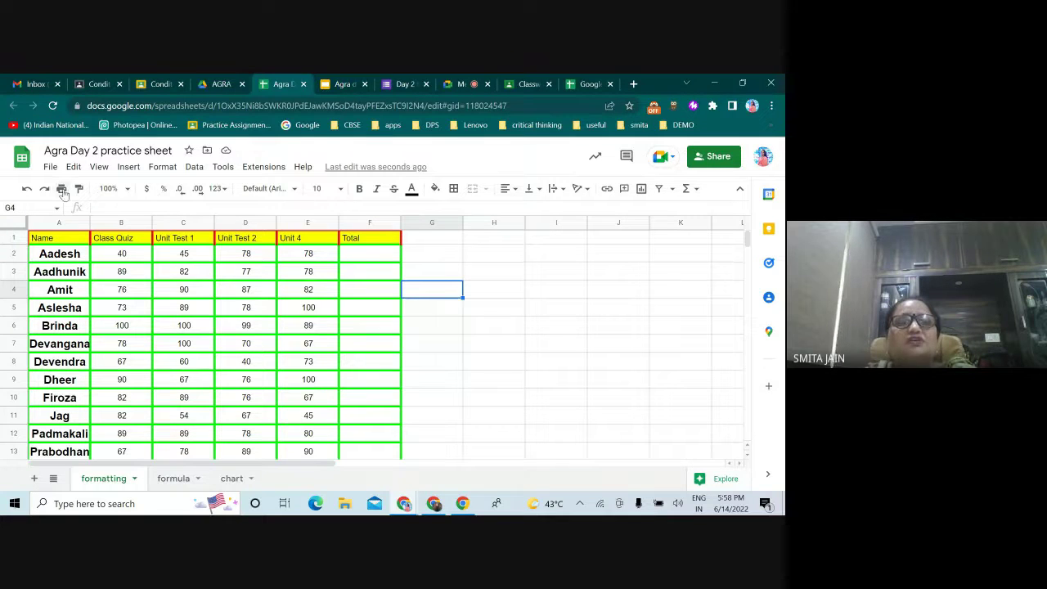
Look over the spreadsheet's file commands, including its sharing options, and the formatting commands.
{"action": "left_click", "coordinate": [51, 166]}
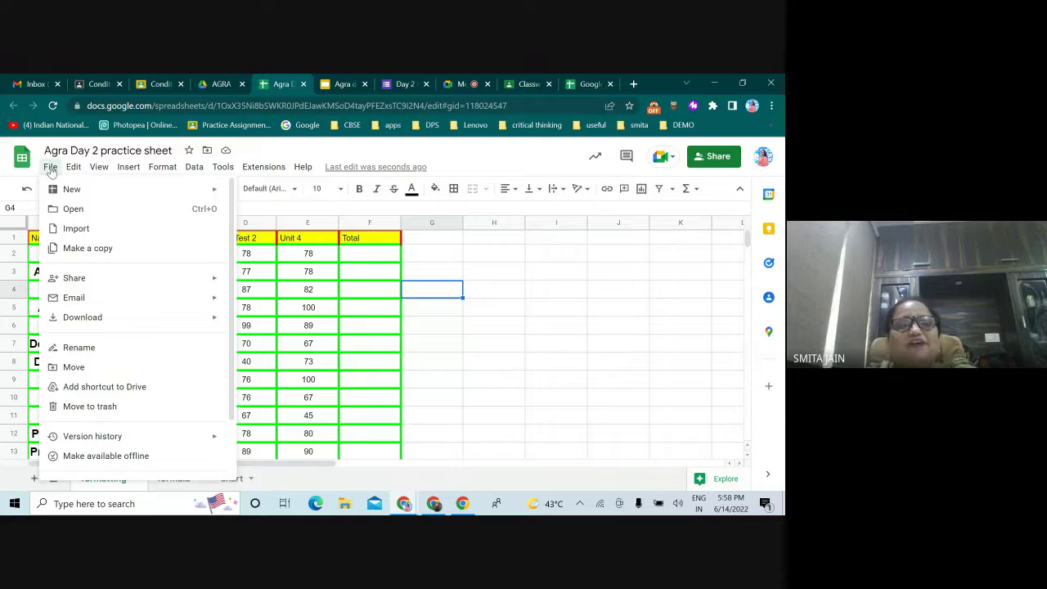
{"action": "mouse_move", "coordinate": [68, 193]}
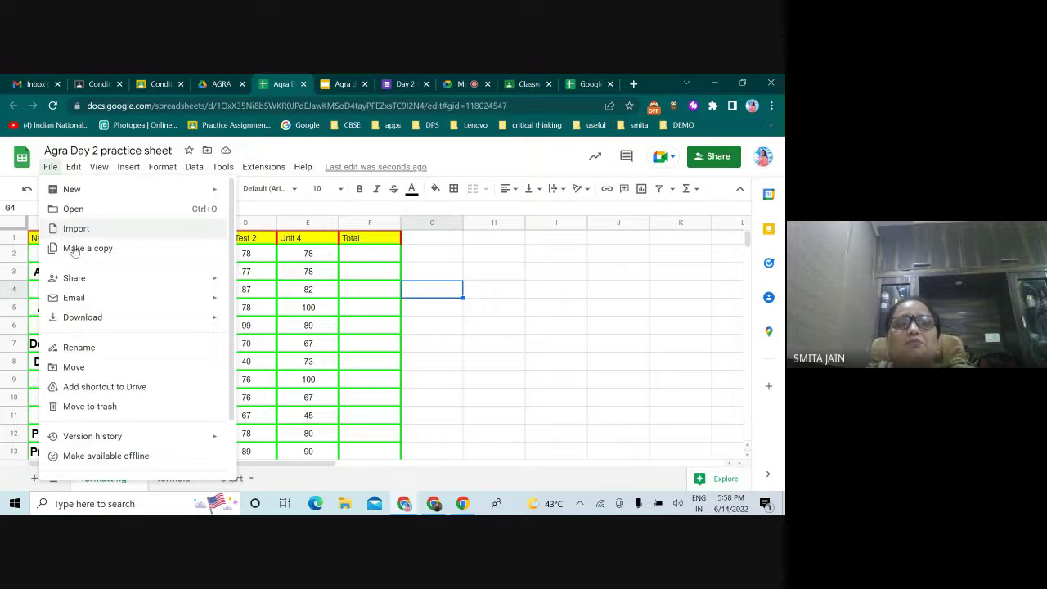
{"action": "mouse_move", "coordinate": [76, 282]}
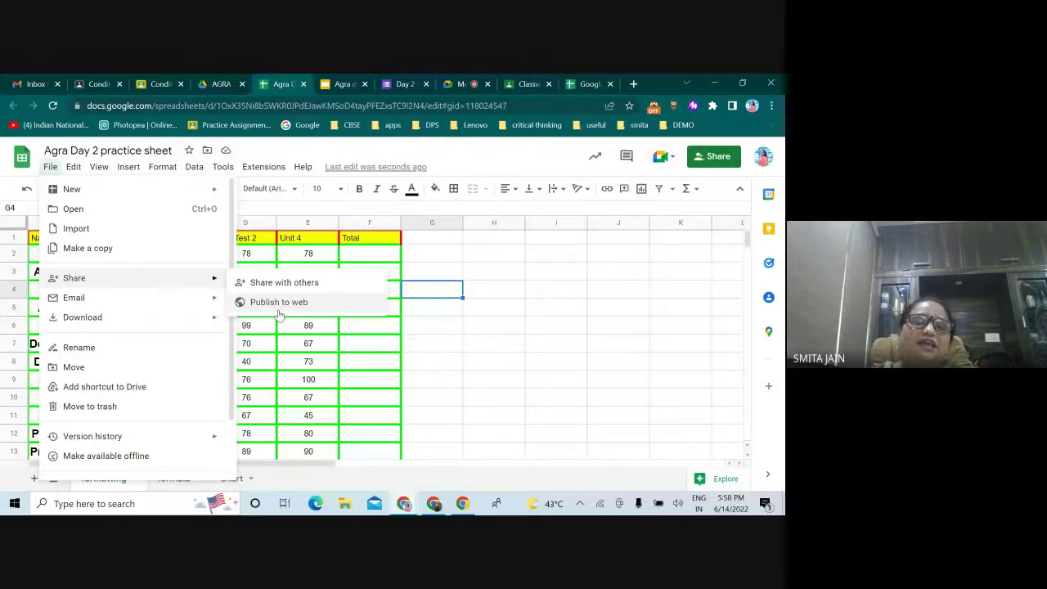
{"action": "left_click", "coordinate": [162, 166]}
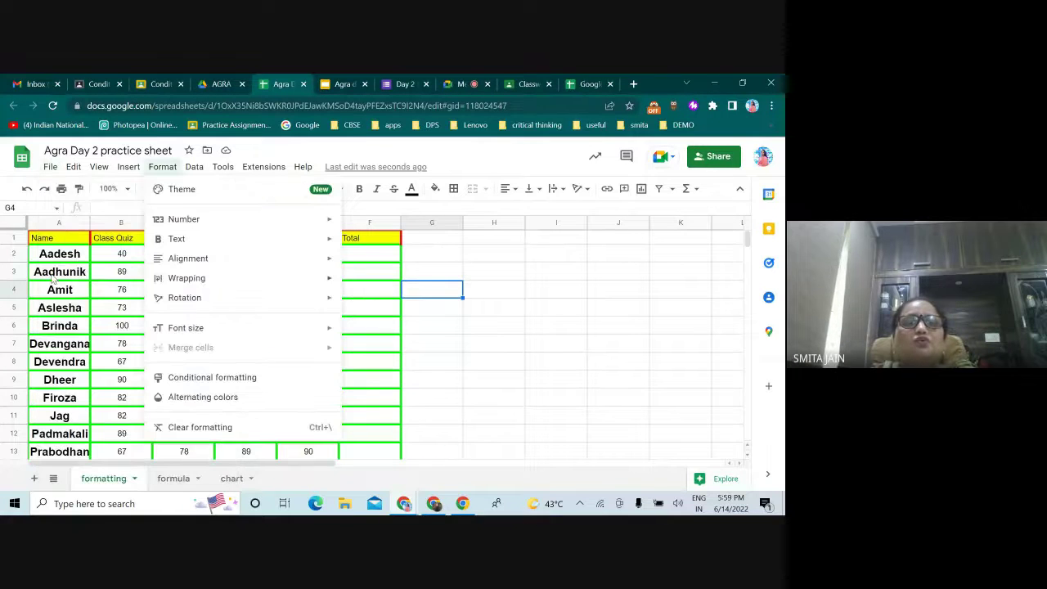
{"action": "left_click", "coordinate": [494, 257]}
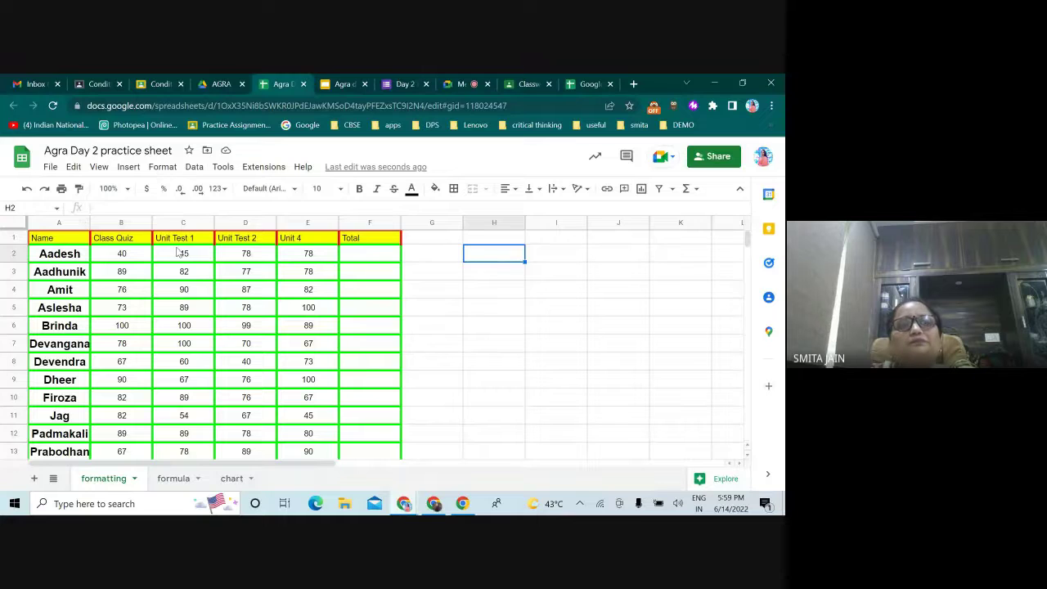
Browse from the AGRA folder to the DAY 1 folder as a move destination, and leave without moving the spreadsheet.
{"action": "left_click", "coordinate": [51, 168]}
{"action": "mouse_move", "coordinate": [86, 325]}
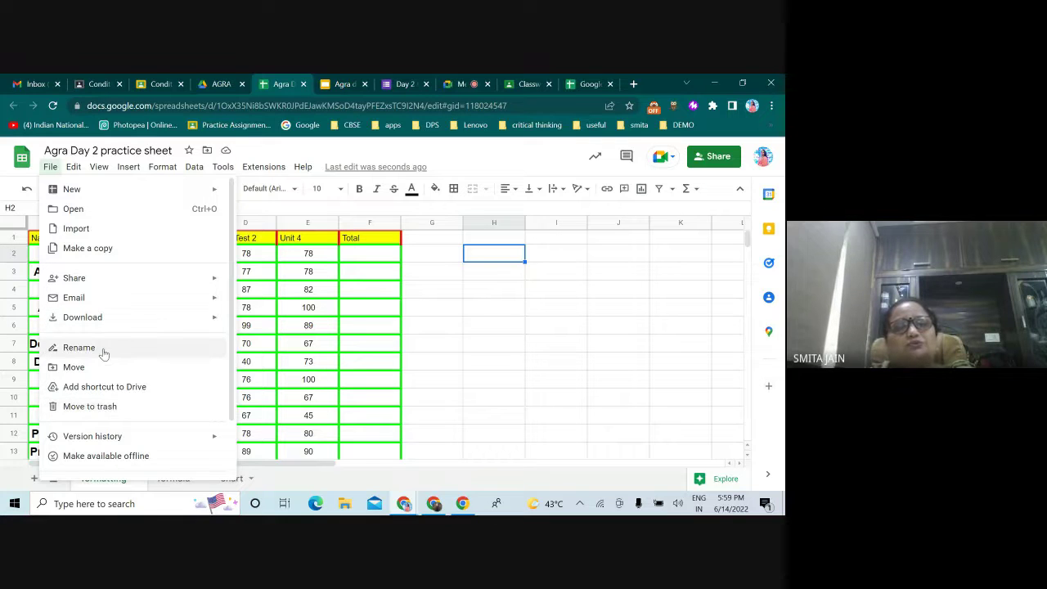
{"action": "scroll", "coordinate": [103, 353], "scroll_direction": "down", "scroll_amount": 1}
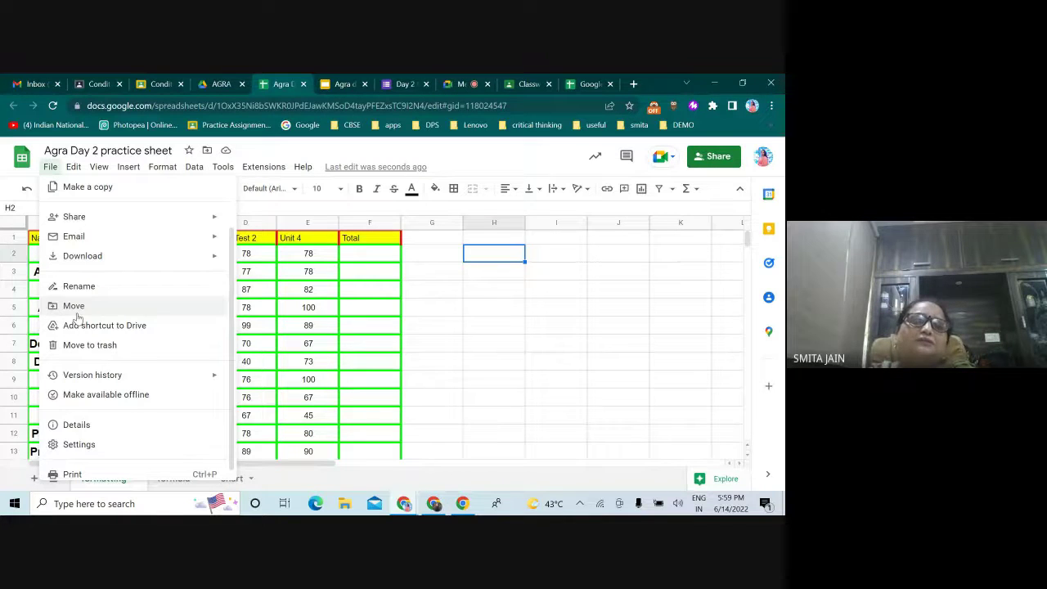
{"action": "left_click", "coordinate": [75, 308]}
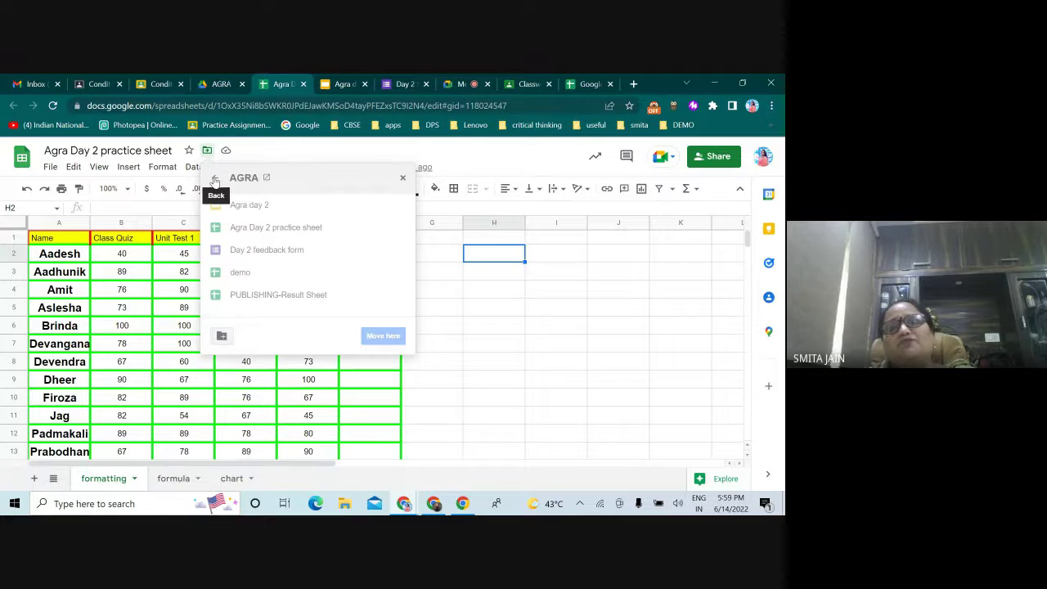
{"action": "left_click", "coordinate": [214, 179]}
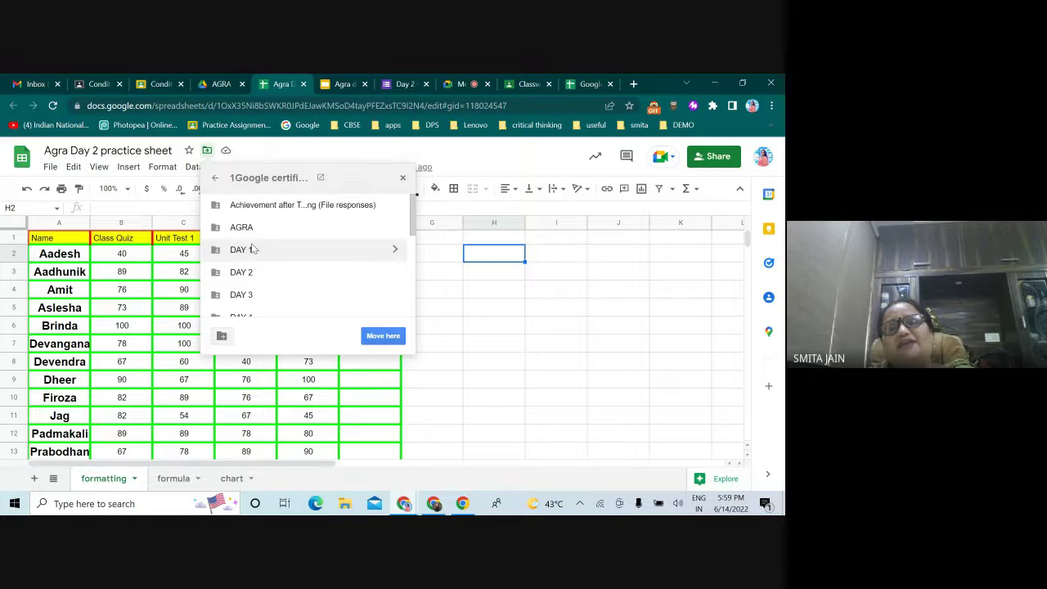
{"action": "left_click", "coordinate": [396, 249]}
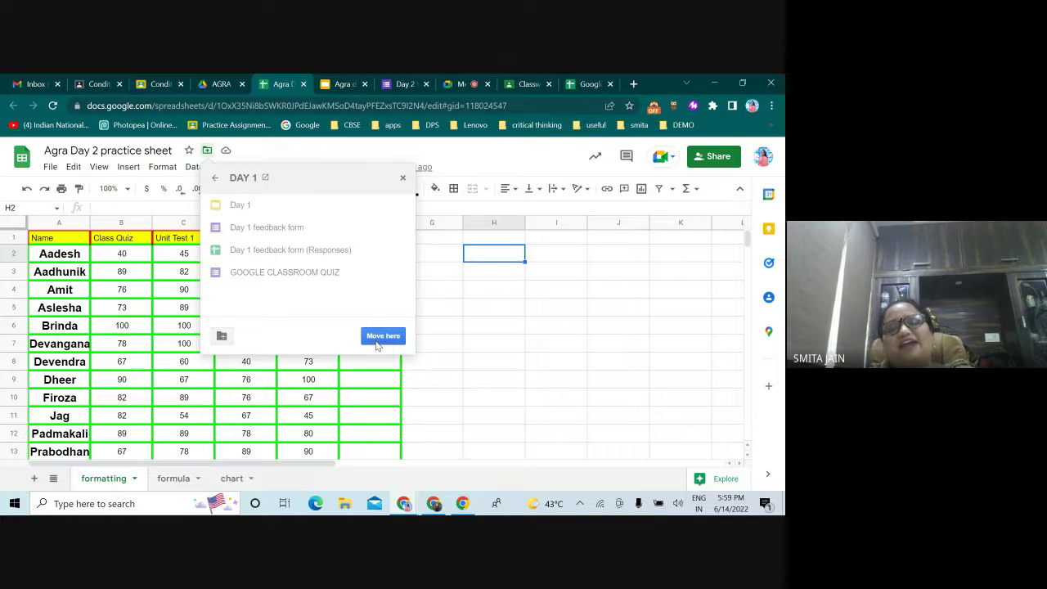
{"action": "left_click", "coordinate": [494, 342]}
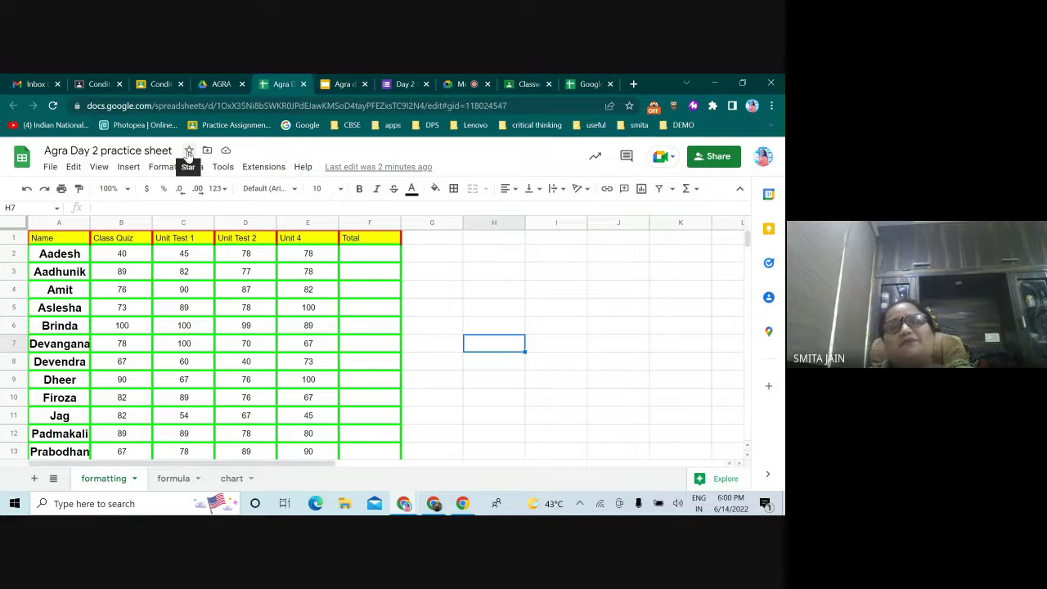
Look over the spreadsheet's file, editing and view commands, including the grouping options.
{"action": "left_click", "coordinate": [49, 167]}
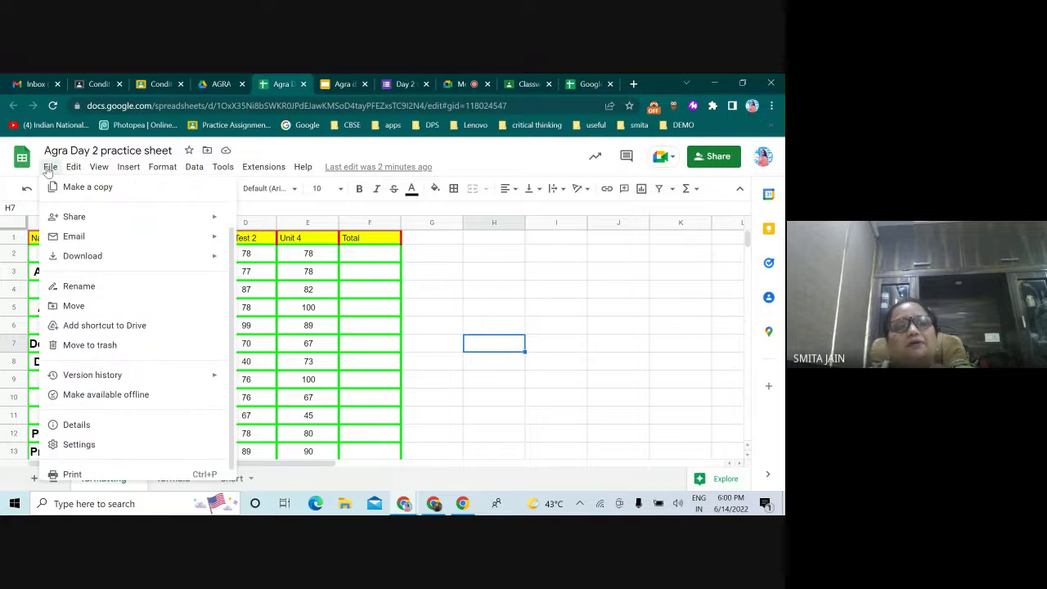
{"action": "scroll", "coordinate": [88, 421], "scroll_direction": "down", "scroll_amount": 1}
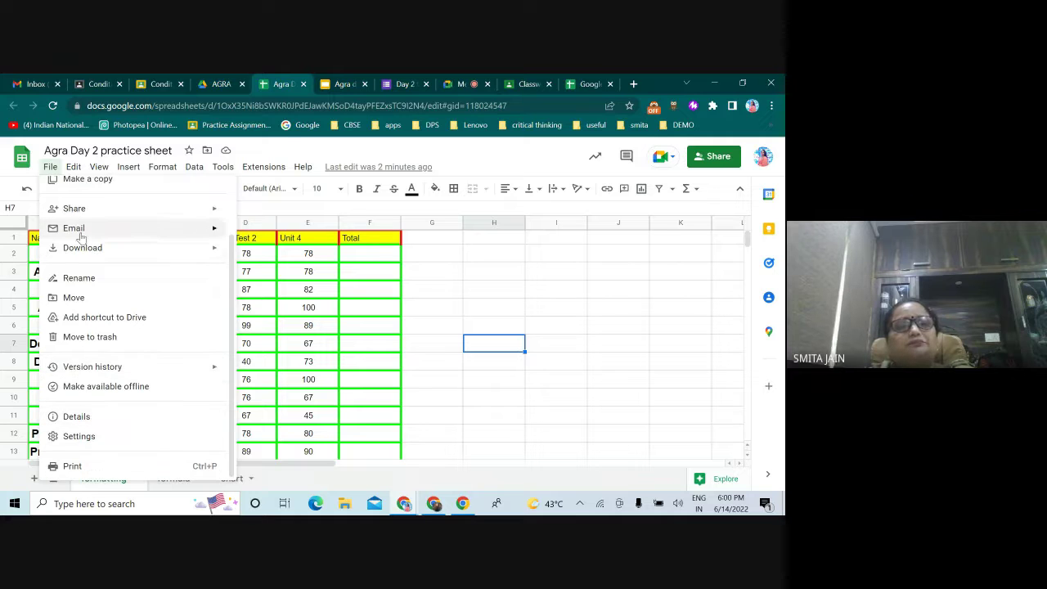
{"action": "scroll", "coordinate": [136, 383], "scroll_direction": "up", "scroll_amount": 1}
{"action": "mouse_move", "coordinate": [74, 168]}
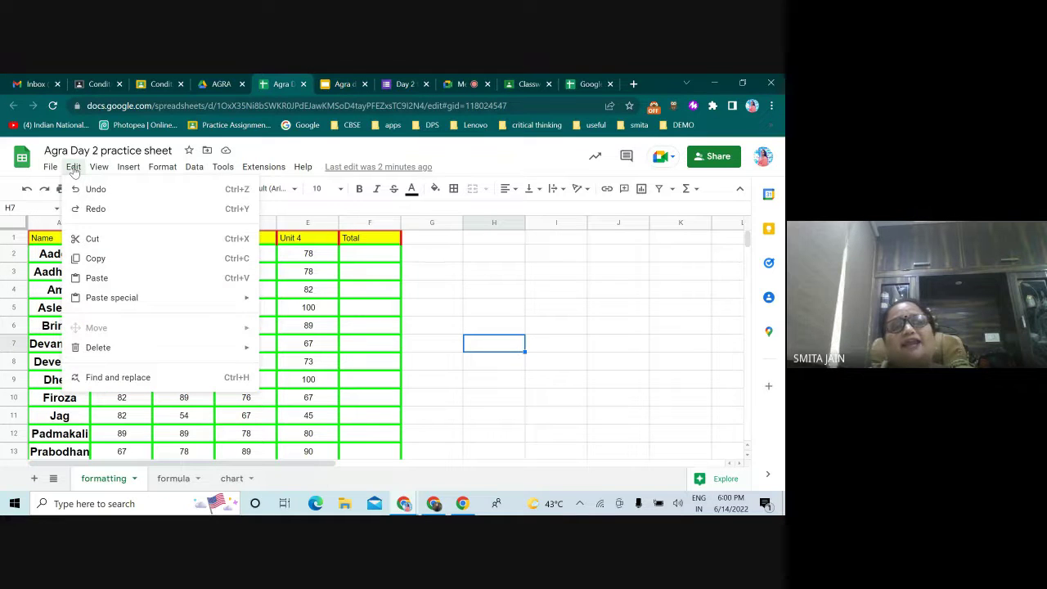
{"action": "mouse_move", "coordinate": [105, 177]}
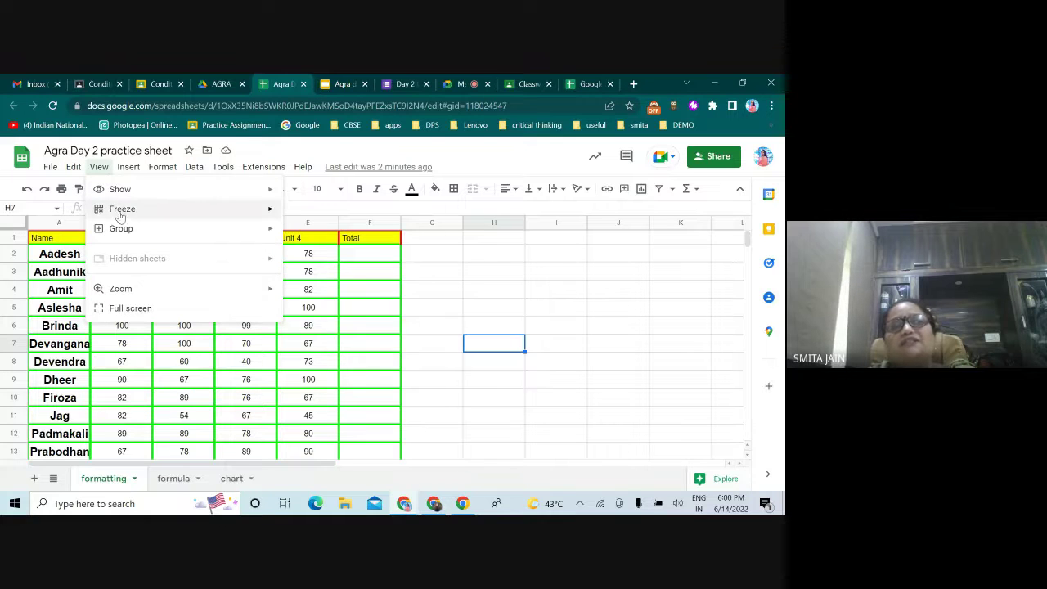
{"action": "mouse_move", "coordinate": [125, 239]}
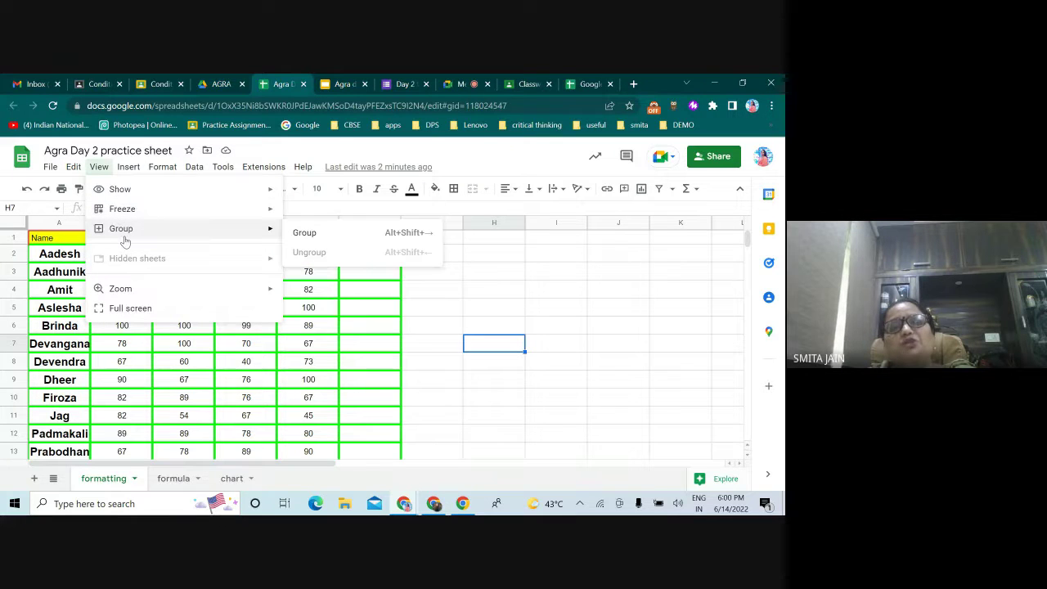
{"action": "left_click", "coordinate": [656, 328]}
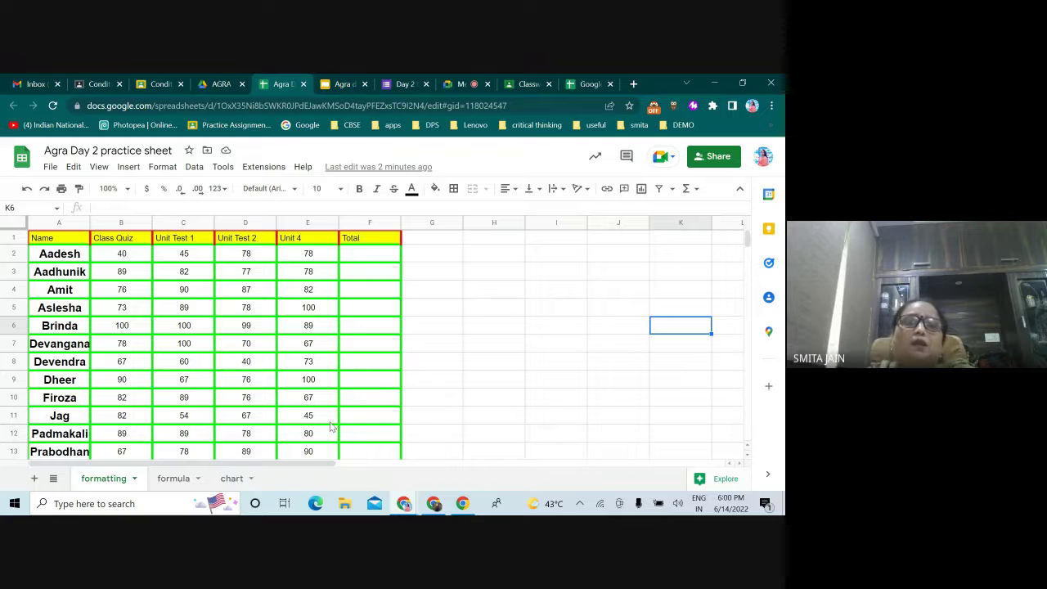
Switch from the formatting sheet to the formula sheet and look over the functions offered for cell H2 in the Min column.
{"action": "scroll", "coordinate": [336, 425], "scroll_direction": "down", "scroll_amount": 1}
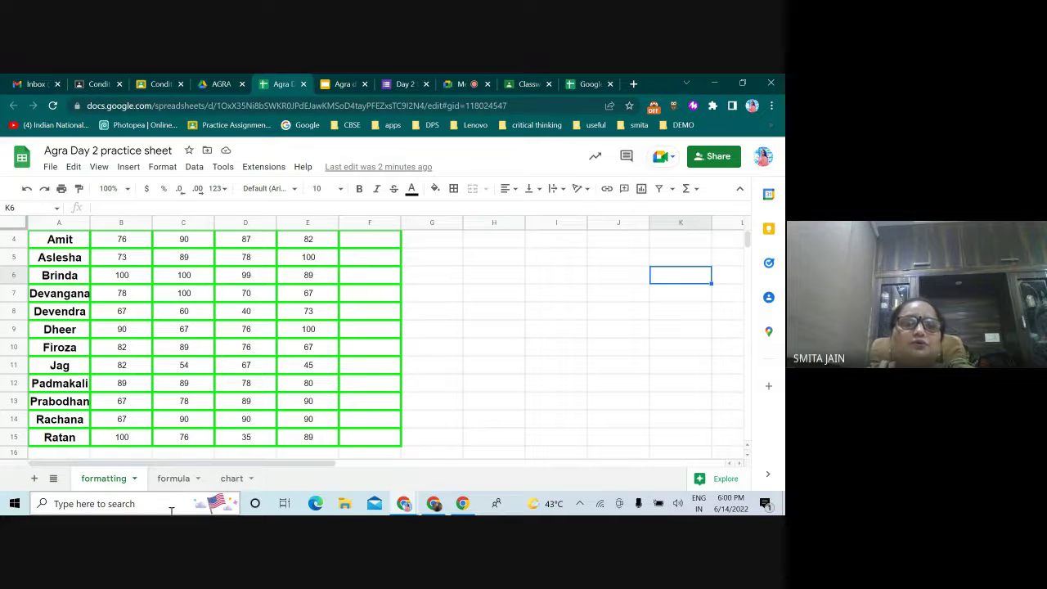
{"action": "left_click", "coordinate": [168, 483]}
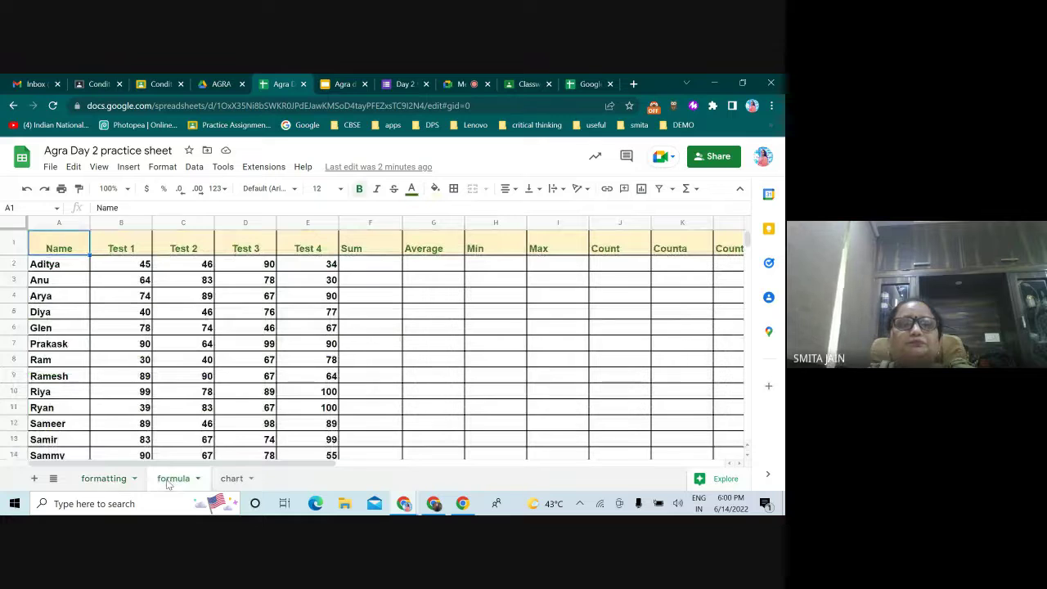
{"action": "left_click", "coordinate": [97, 479]}
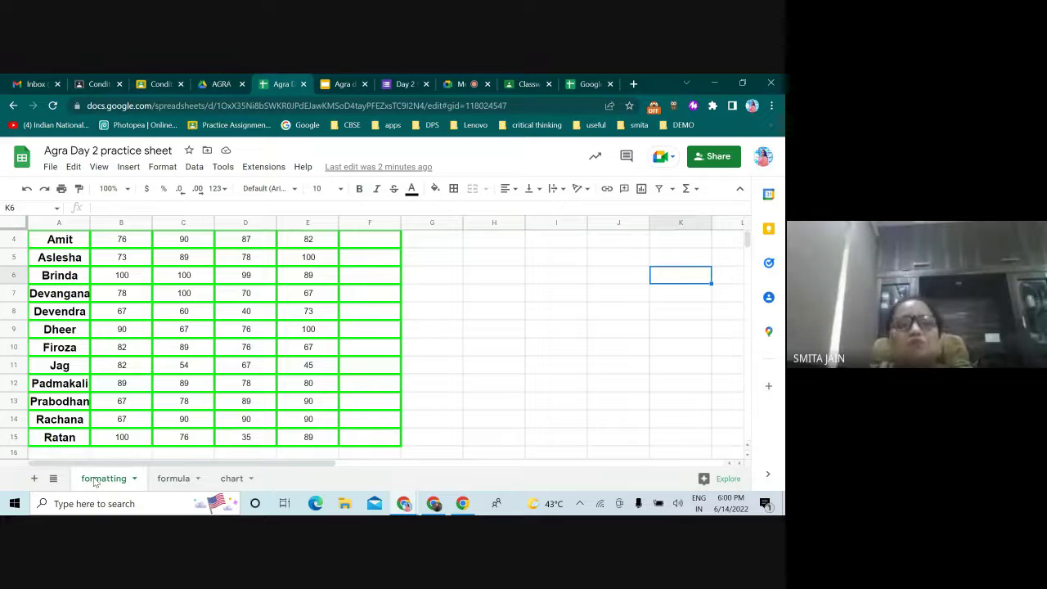
{"action": "left_click", "coordinate": [174, 479]}
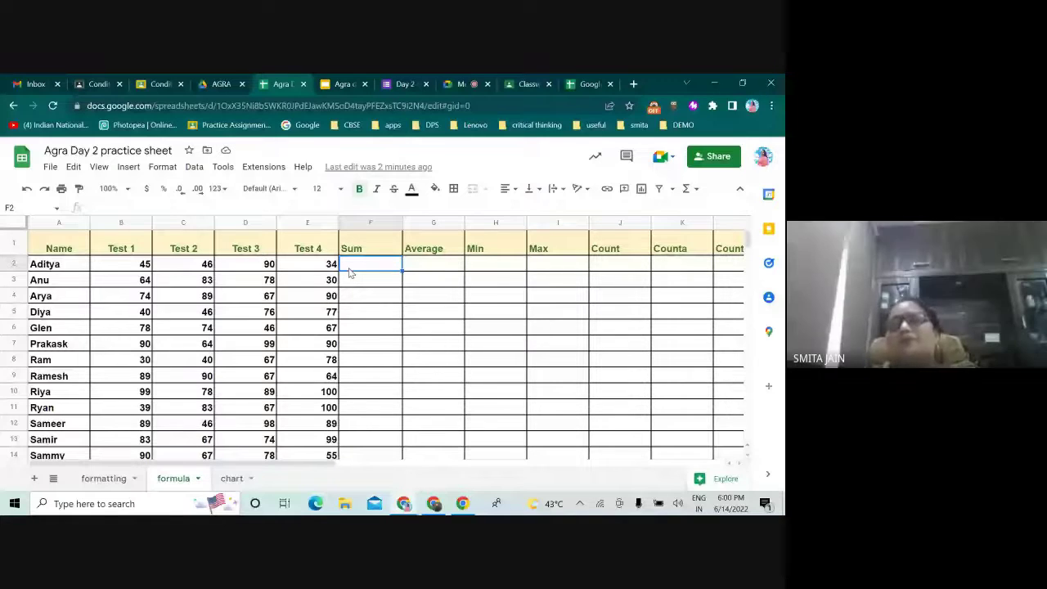
{"action": "left_click", "coordinate": [495, 263]}
{"action": "left_click", "coordinate": [695, 188]}
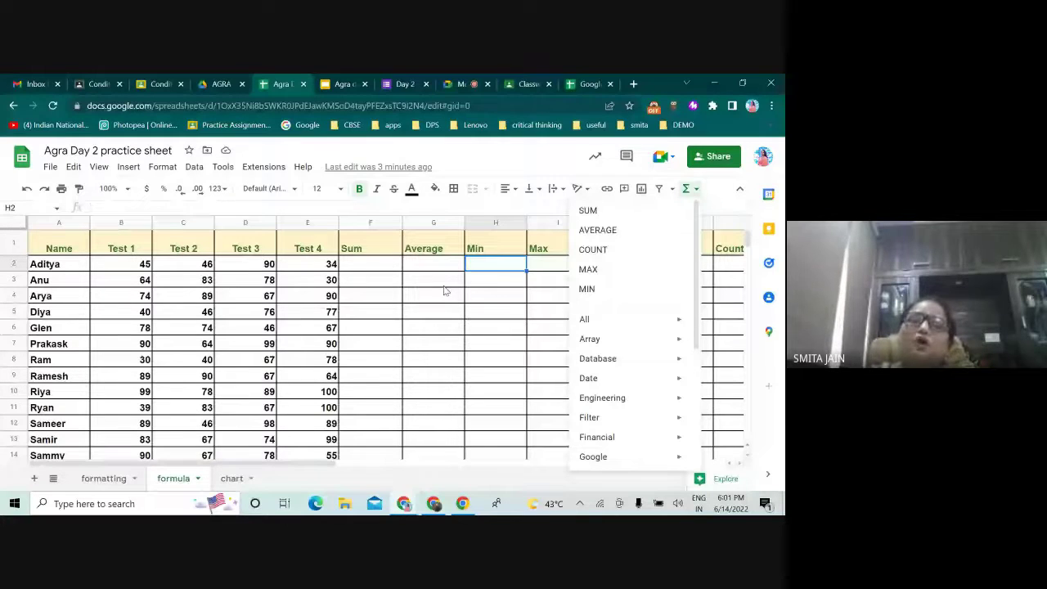
Enter the formula =sum(B2:E2) in cell F2 to total the first student's four tests.
{"action": "left_click", "coordinate": [369, 262]}
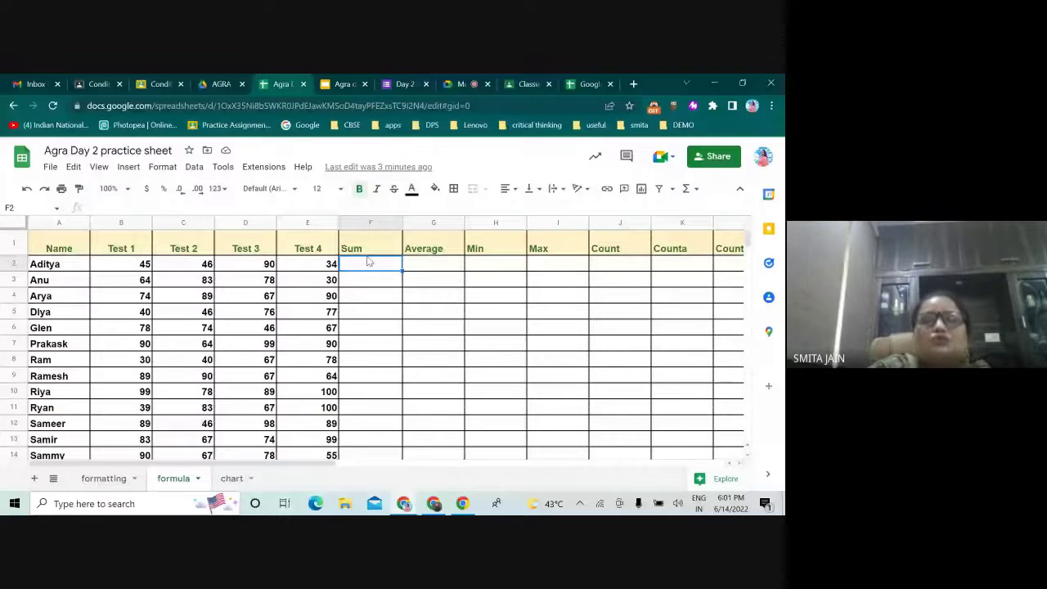
{"action": "type", "text": "=sum"}
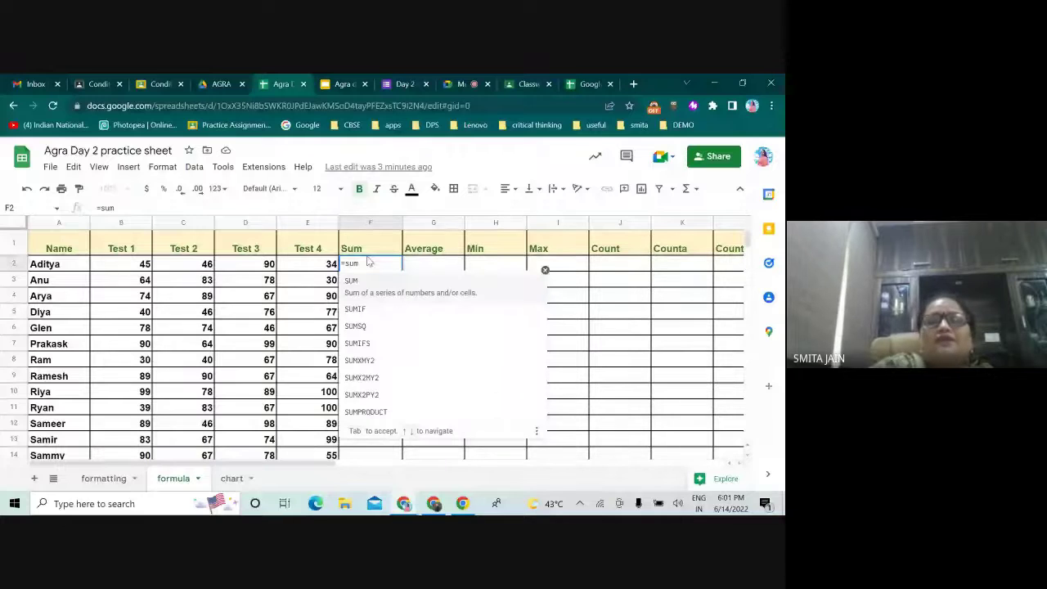
{"action": "type", "text": "("}
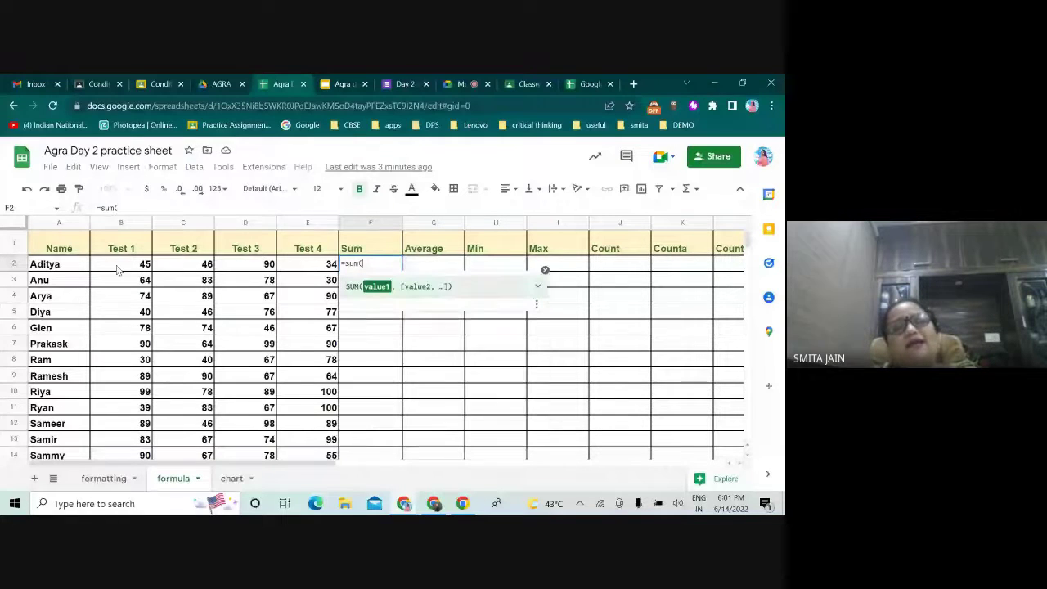
{"action": "left_click_drag", "start_coordinate": [117, 270], "coordinate": [309, 285]}
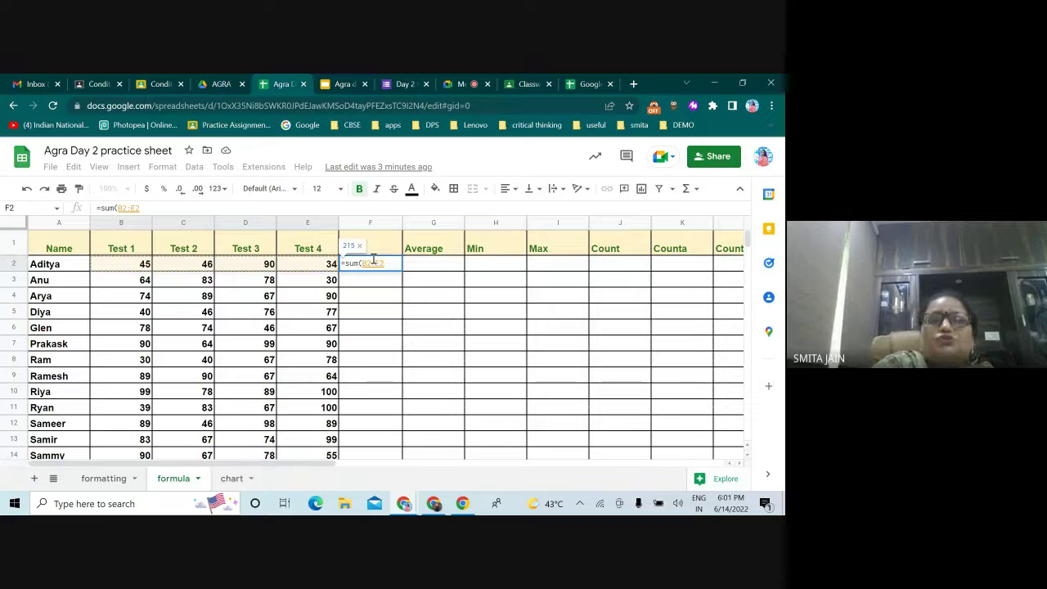
{"action": "type", "text": ")"}
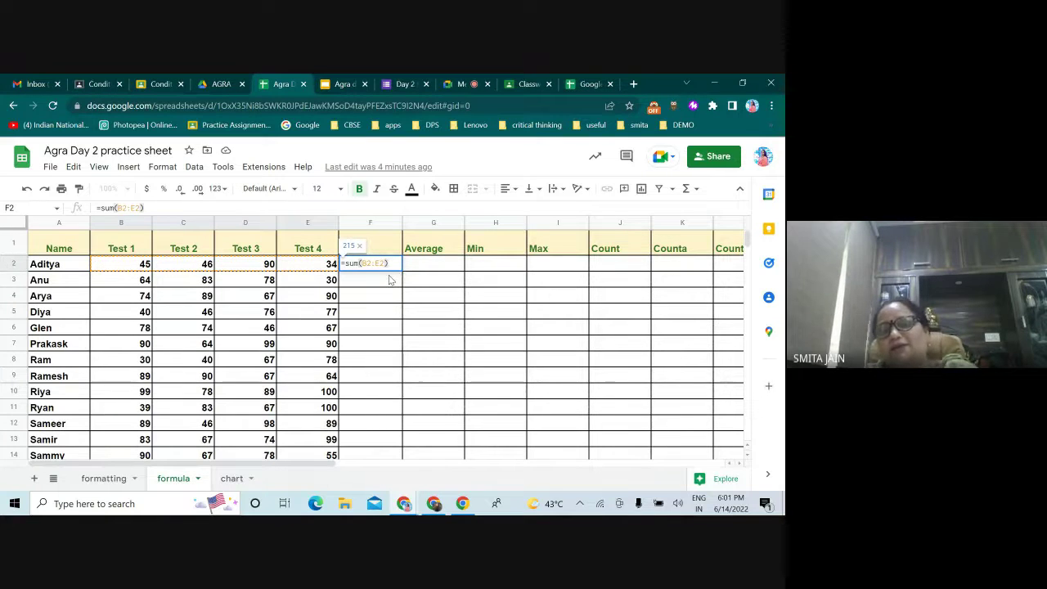
{"action": "key", "text": "Return"}
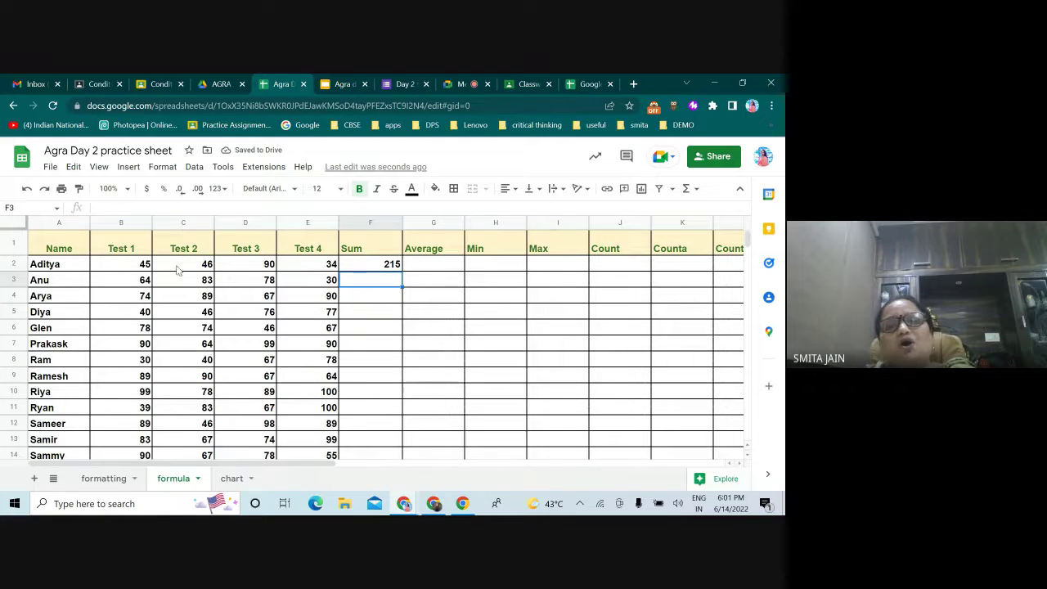
Fill the sum formula from F2 down the Sum column to F18 for all remaining students.
{"action": "left_click", "coordinate": [366, 265]}
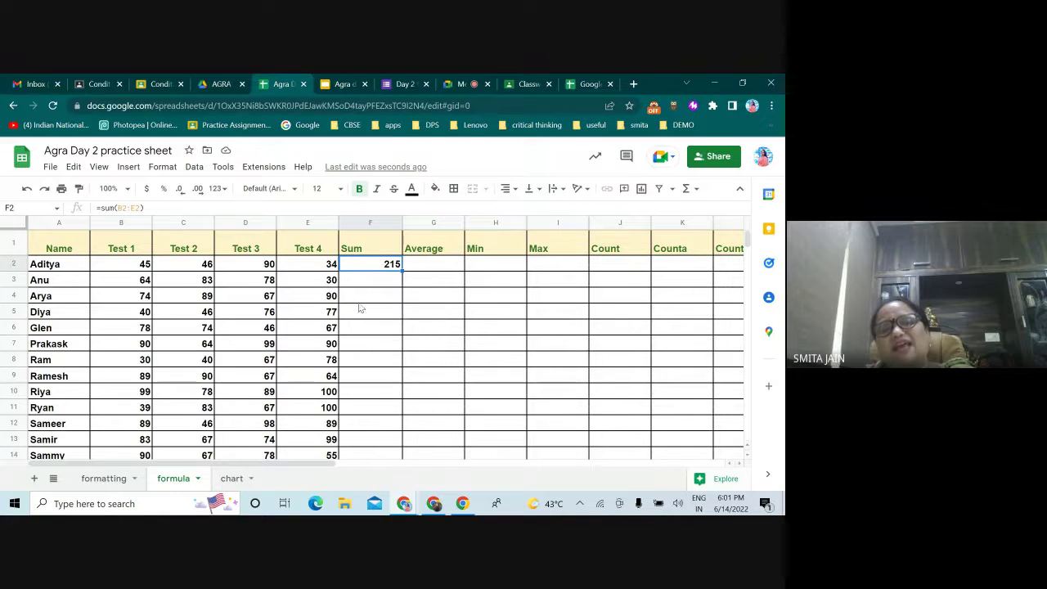
{"action": "scroll", "coordinate": [385, 270], "scroll_direction": "down", "scroll_amount": 2}
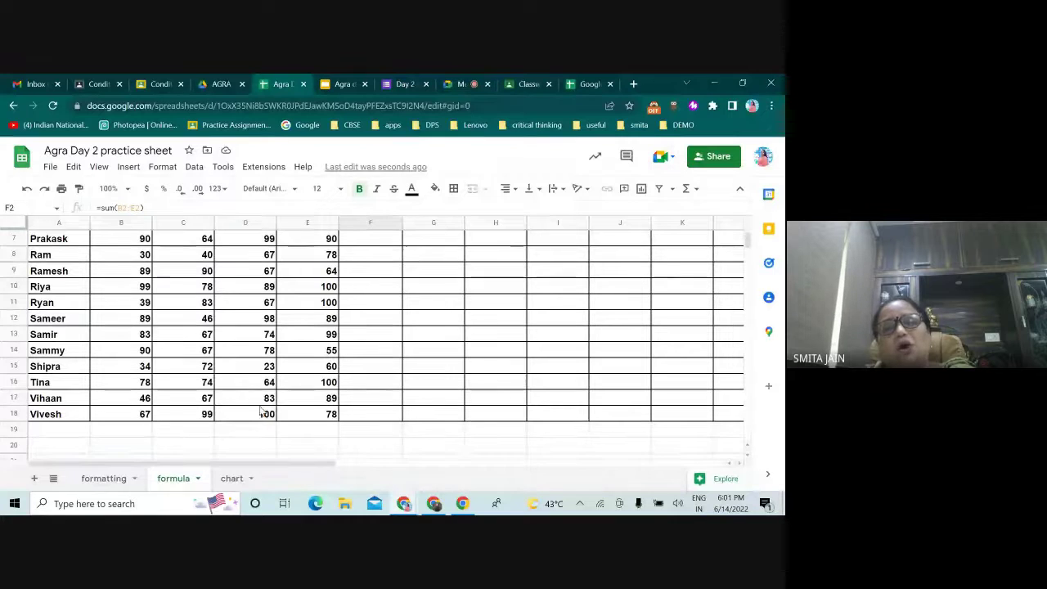
{"action": "scroll", "coordinate": [260, 394], "scroll_direction": "up", "scroll_amount": 2}
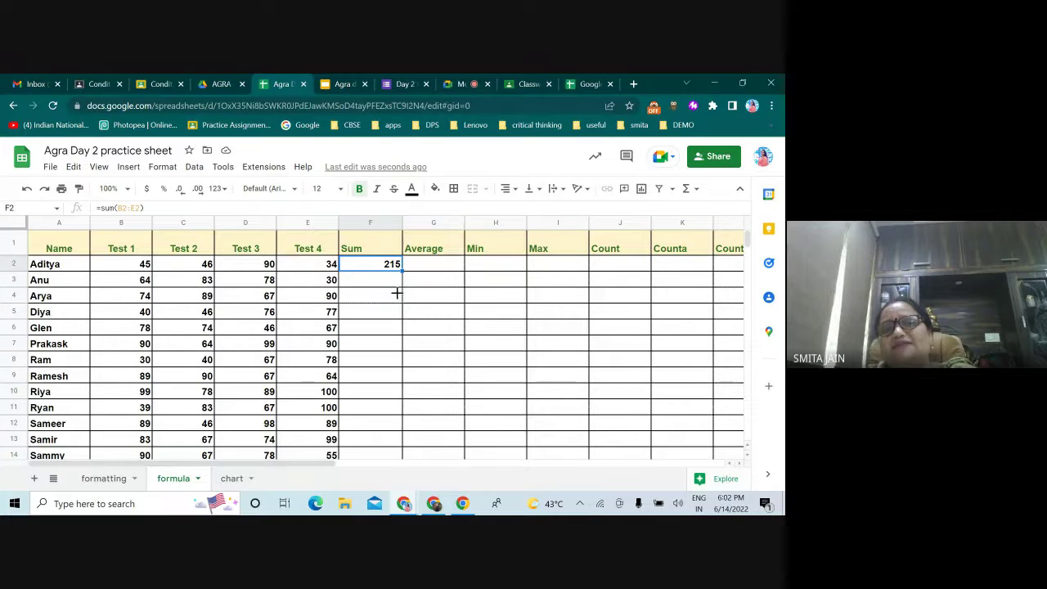
{"action": "scroll", "coordinate": [399, 468], "scroll_direction": "down", "scroll_amount": 1}
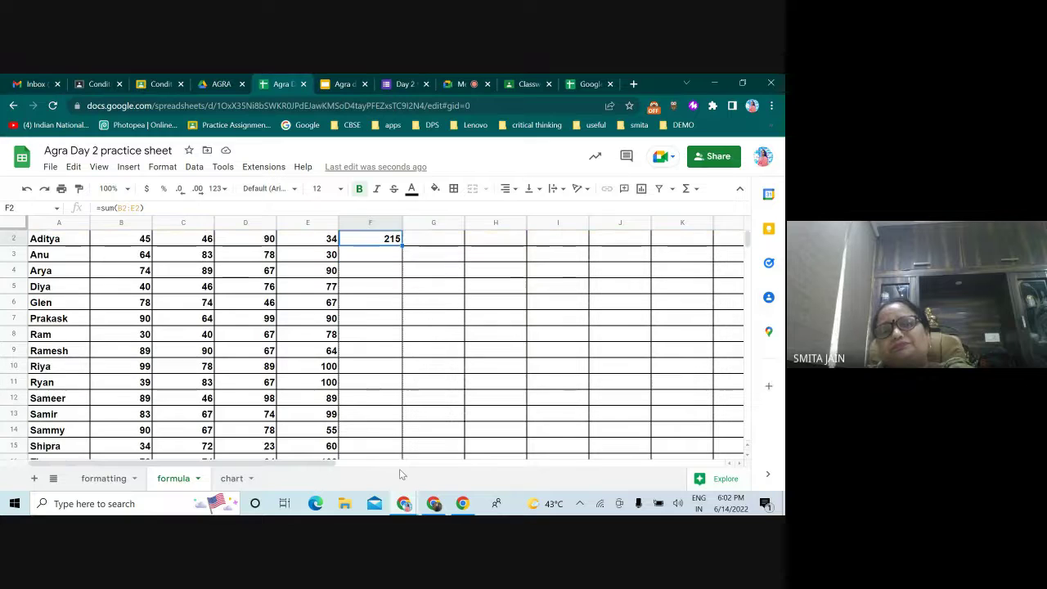
{"action": "left_click_drag", "start_coordinate": [399, 469], "coordinate": [397, 401]}
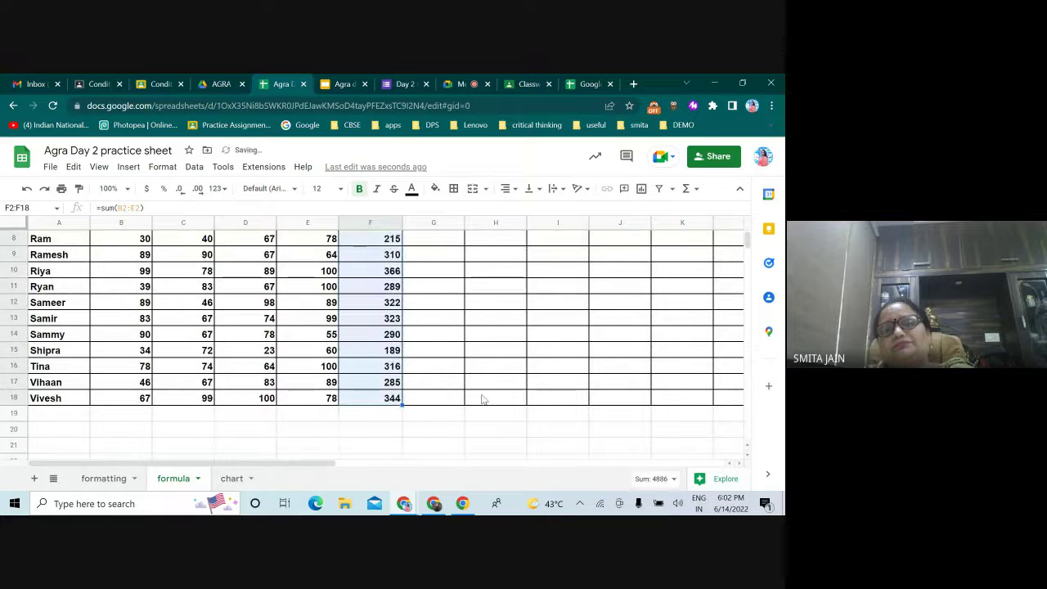
Start a SUM formula in cell B19 below the Test 1 marks, taking in the range B2:B14.
{"action": "scroll", "coordinate": [458, 401], "scroll_direction": "up", "scroll_amount": 3}
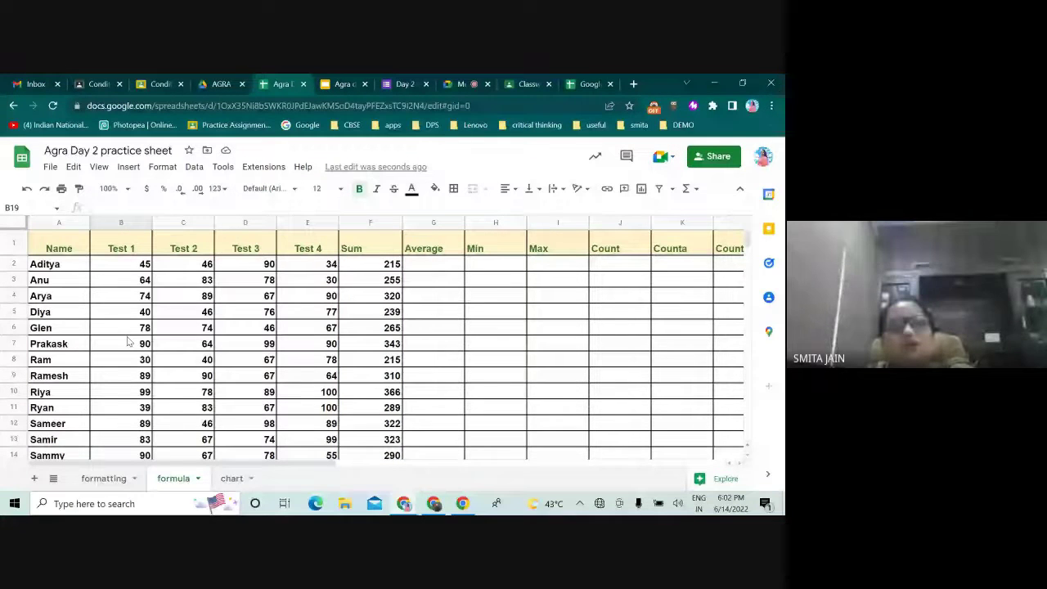
{"action": "scroll", "coordinate": [131, 351], "scroll_direction": "down", "scroll_amount": 3}
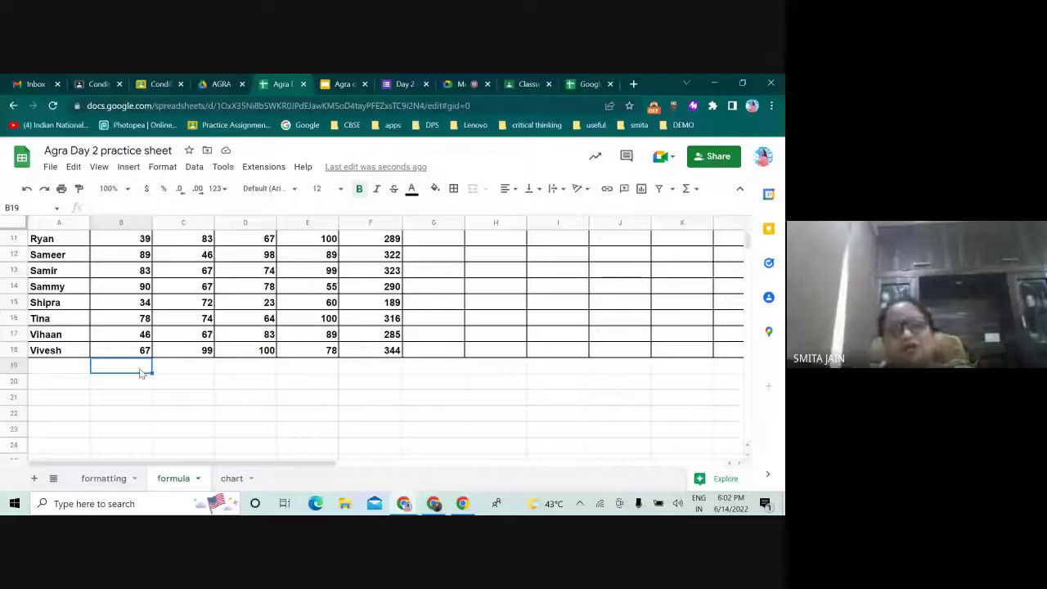
{"action": "type", "text": "=s"}
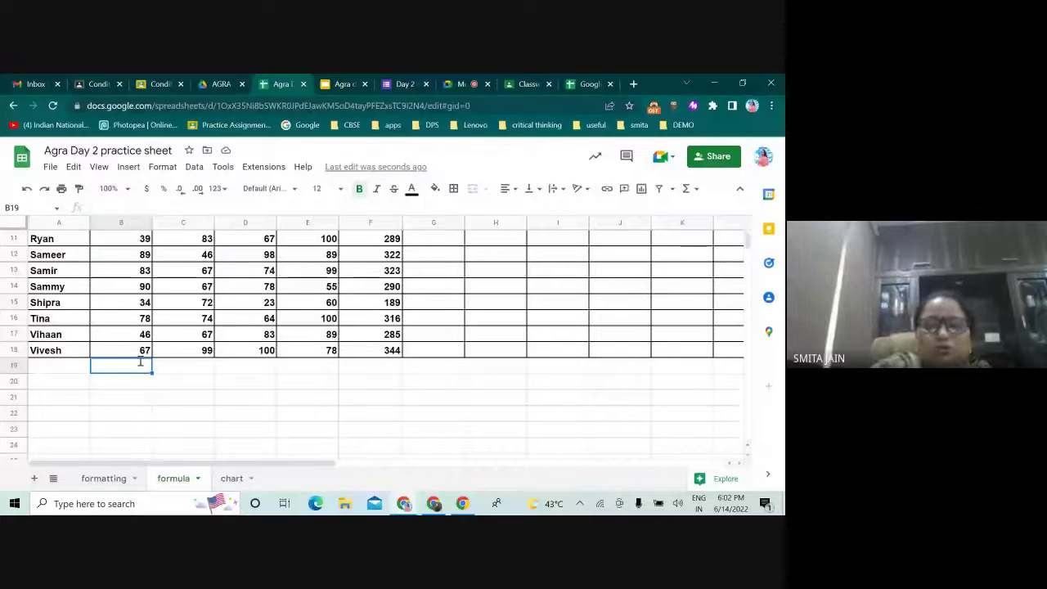
{"action": "type", "text": "um("}
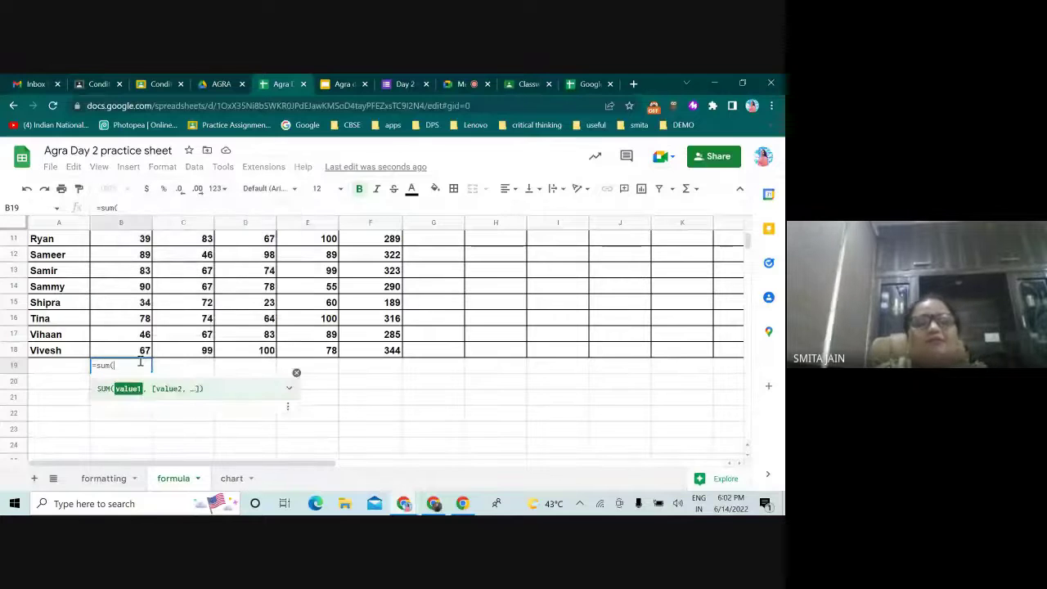
{"action": "scroll", "coordinate": [155, 299], "scroll_direction": "up", "scroll_amount": 4}
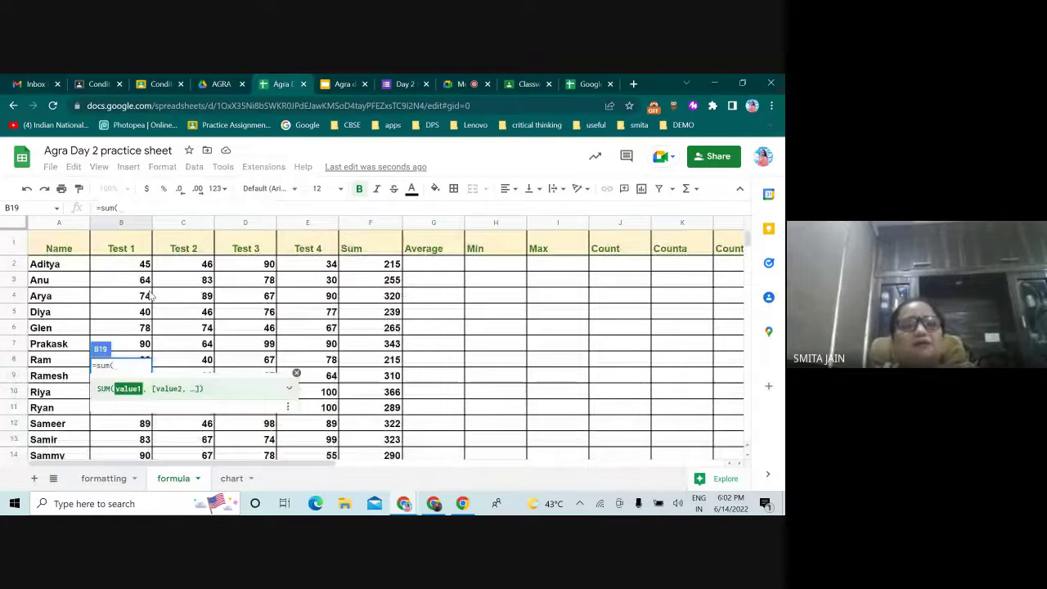
{"action": "left_click_drag", "start_coordinate": [130, 263], "coordinate": [131, 445]}
{"action": "left_click_drag", "start_coordinate": [134, 449], "coordinate": [132, 479]}
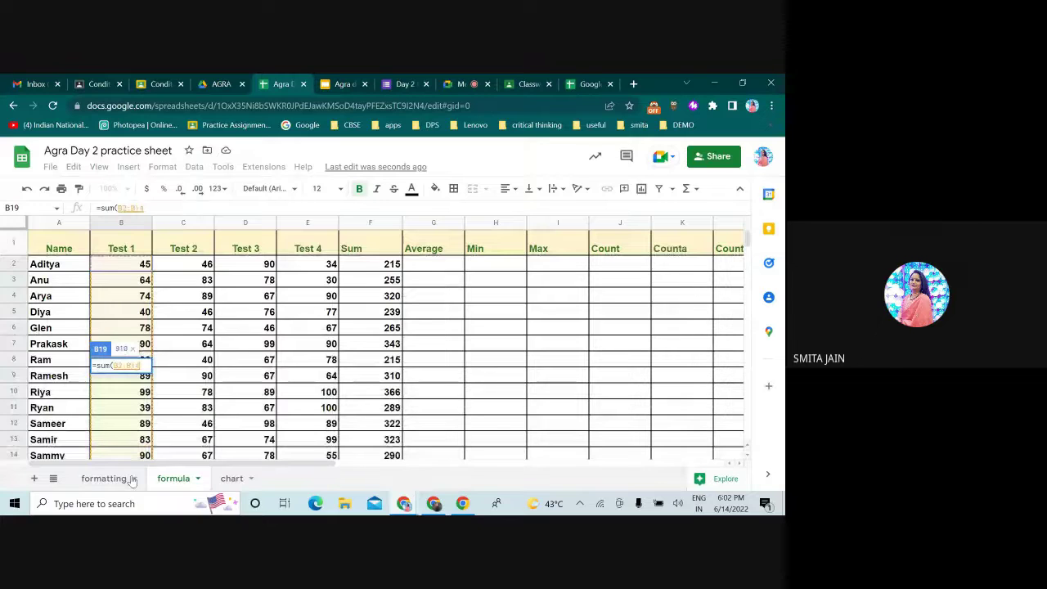
Complete the Test 1 total in cell B19 as a sum of the scores from B2 down to B18.
{"action": "key", "text": "Return"}
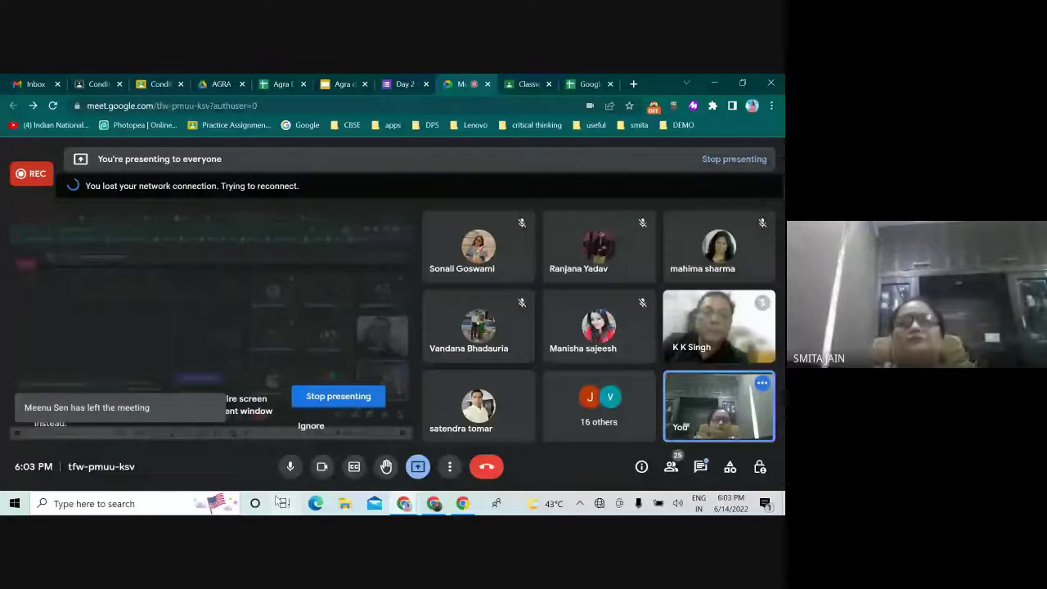
Enter =average(B2:E2) in cell G2 to average the first student's four test scores.
{"action": "left_click", "coordinate": [434, 503]}
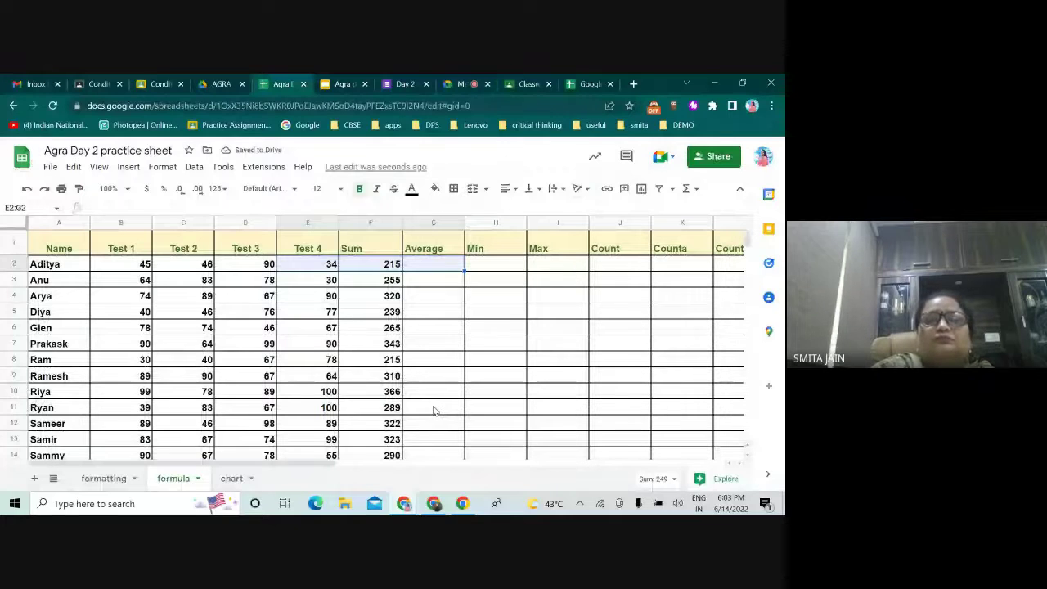
{"action": "left_click", "coordinate": [421, 264]}
{"action": "type", "text": "="}
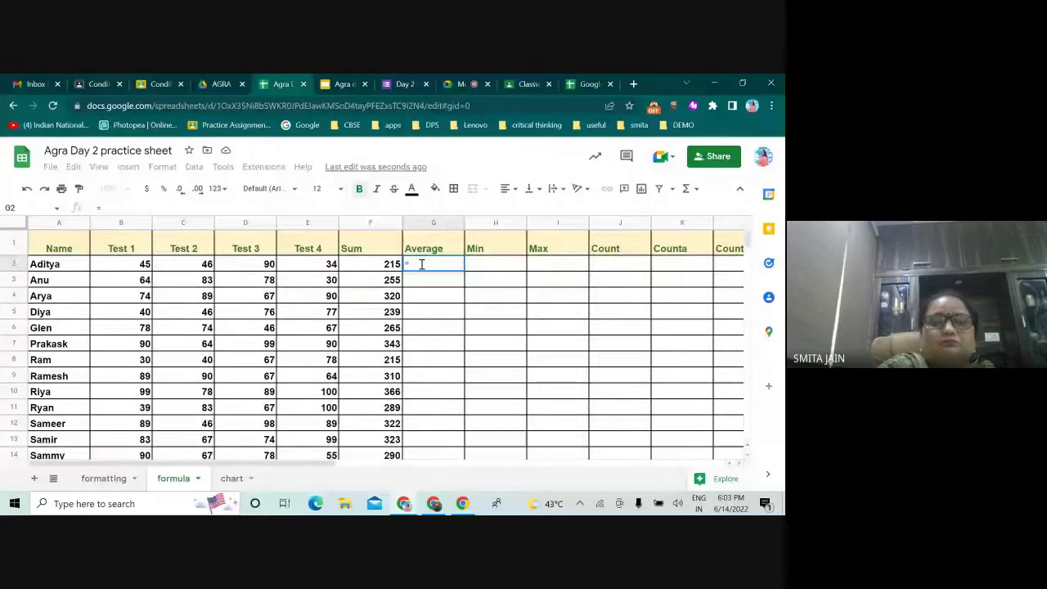
{"action": "left_click", "coordinate": [433, 503]}
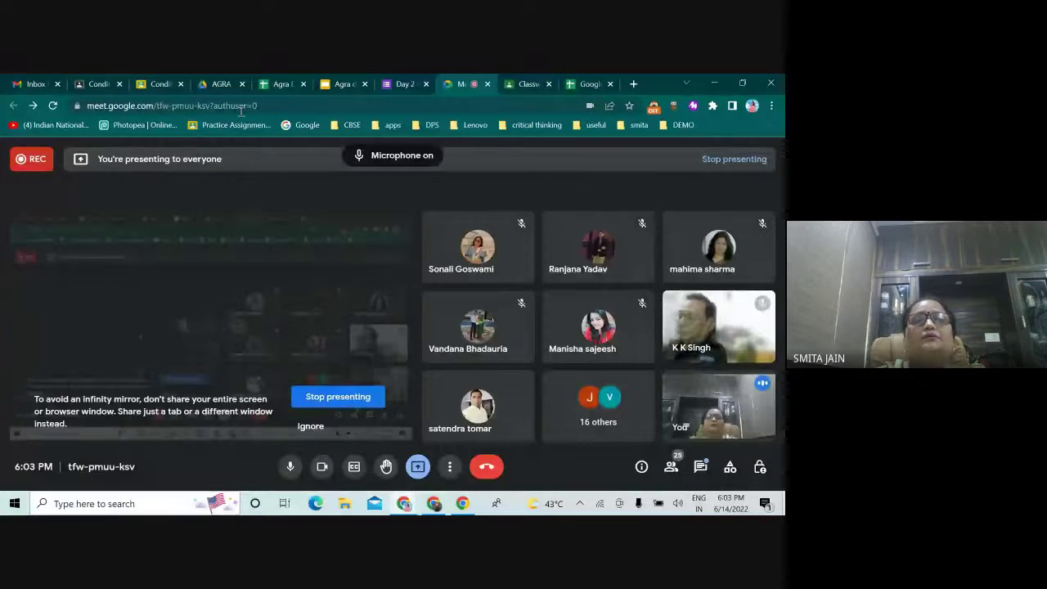
{"action": "key", "text": "ctrl+5"}
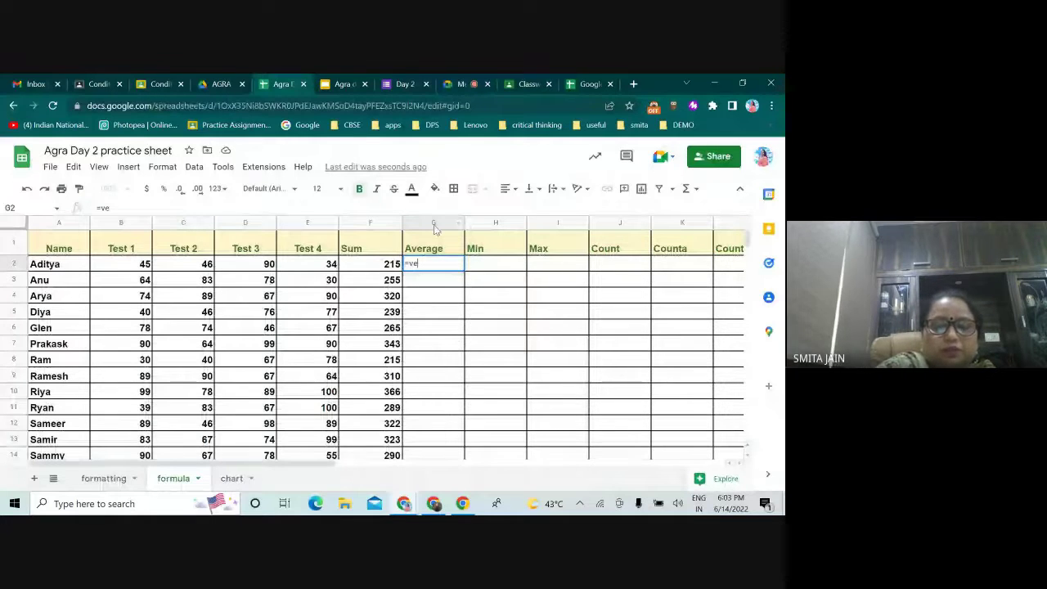
{"action": "key", "text": "BackSpace"}
{"action": "key", "text": "BackSpace"}
{"action": "type", "text": "average(B2:E2"}
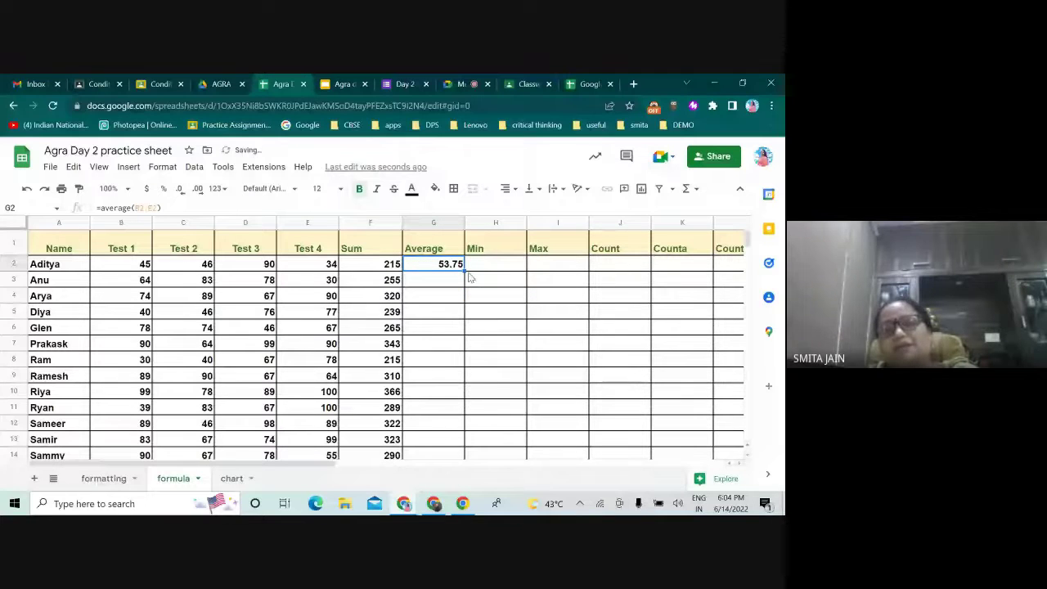
Fill the average formula from G2 down the Average column to row 17.
{"action": "scroll", "coordinate": [470, 278], "scroll_direction": "down", "scroll_amount": 2}
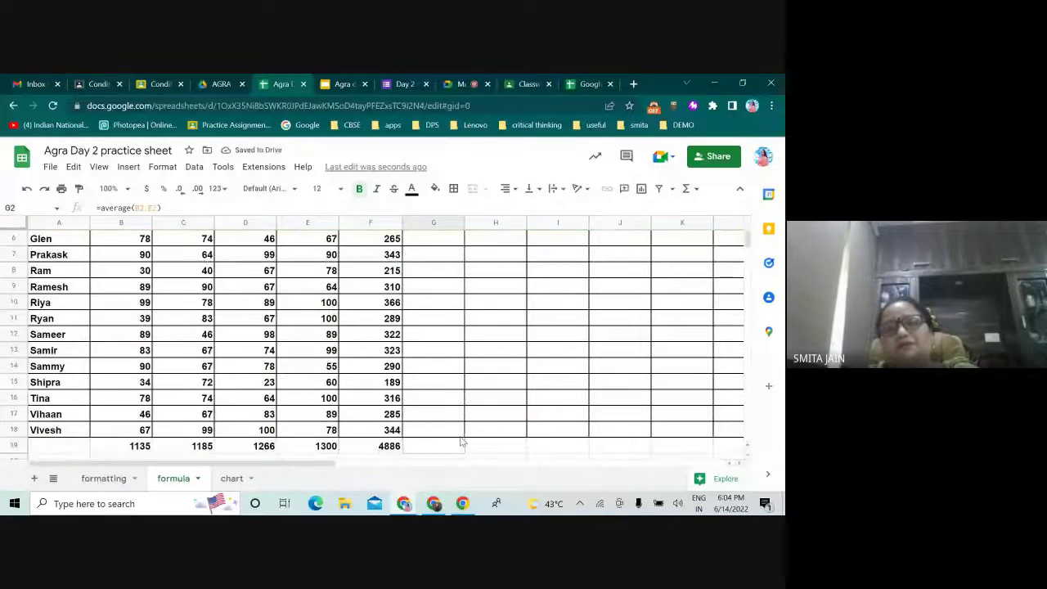
{"action": "left_click_drag", "start_coordinate": [461, 441], "coordinate": [464, 419]}
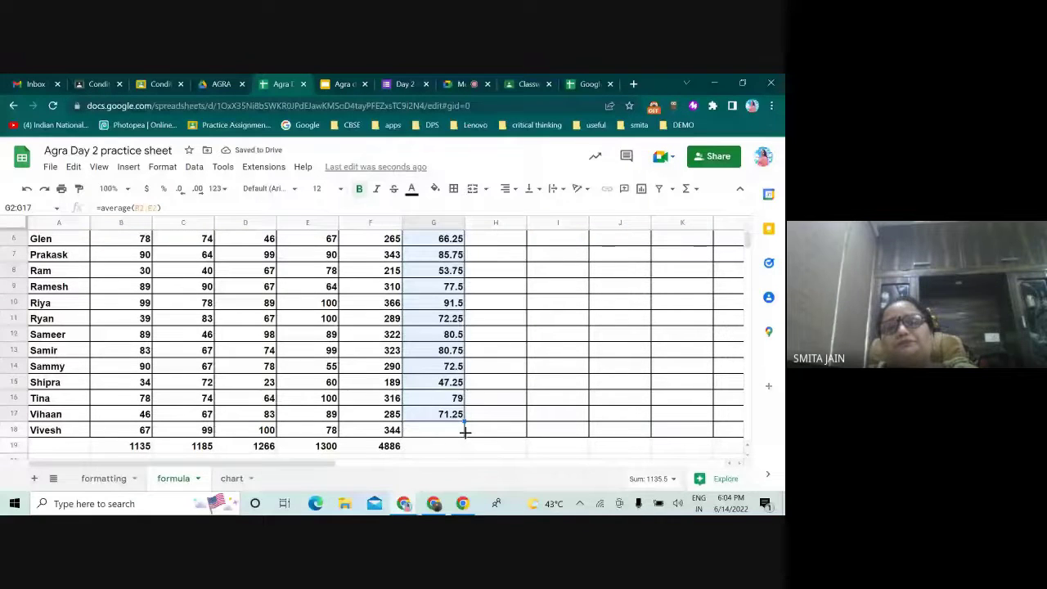
{"action": "scroll", "coordinate": [490, 311], "scroll_direction": "up", "scroll_amount": 2}
Enter a MIN formula over B2:E2 in cell H2 for the first student's lowest test score.
{"action": "left_click", "coordinate": [493, 269]}
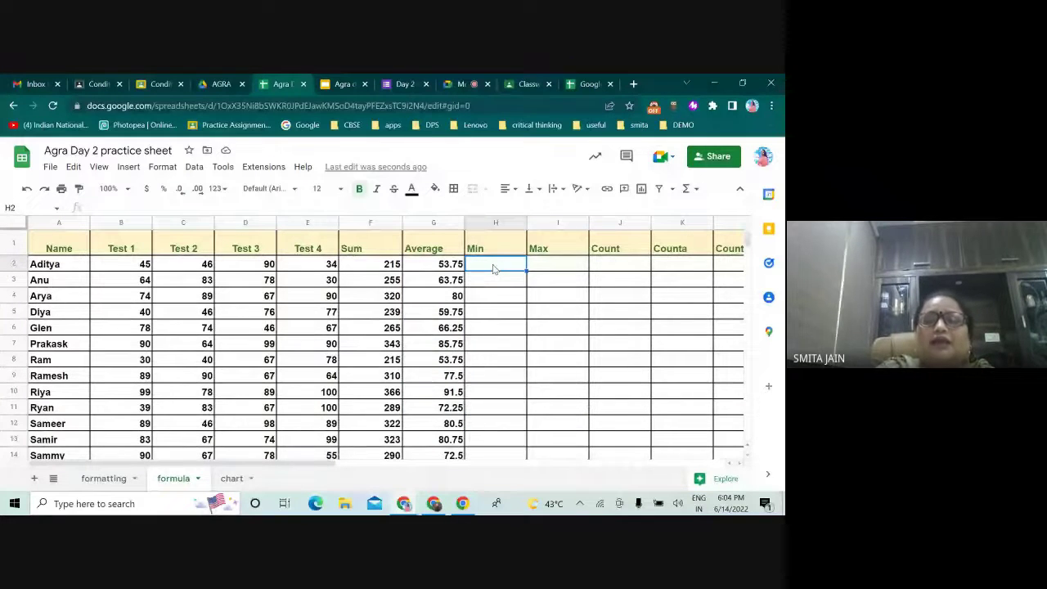
{"action": "type", "text": "=min"}
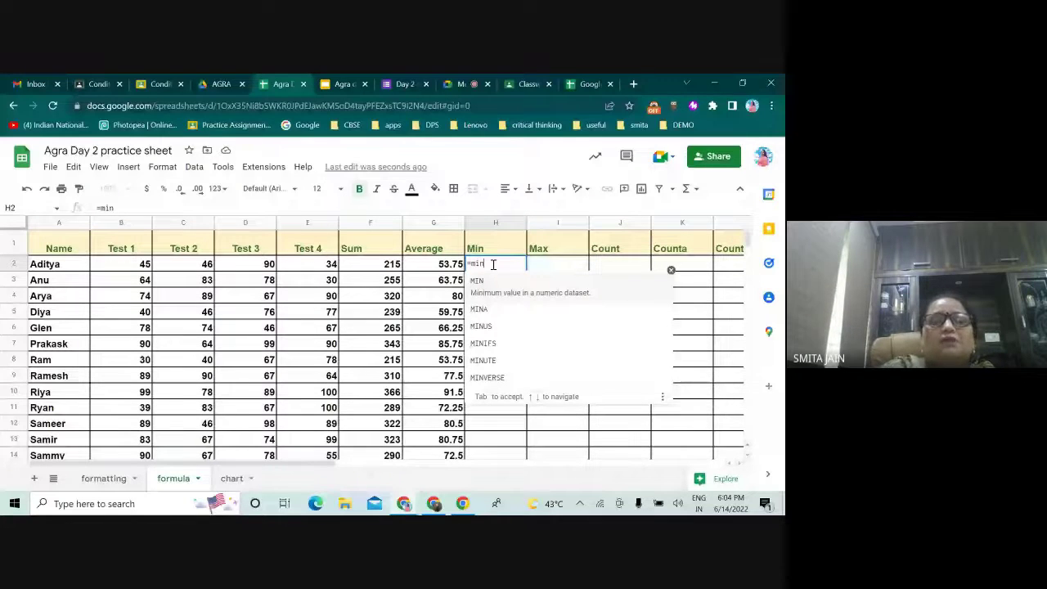
{"action": "type", "text": "("}
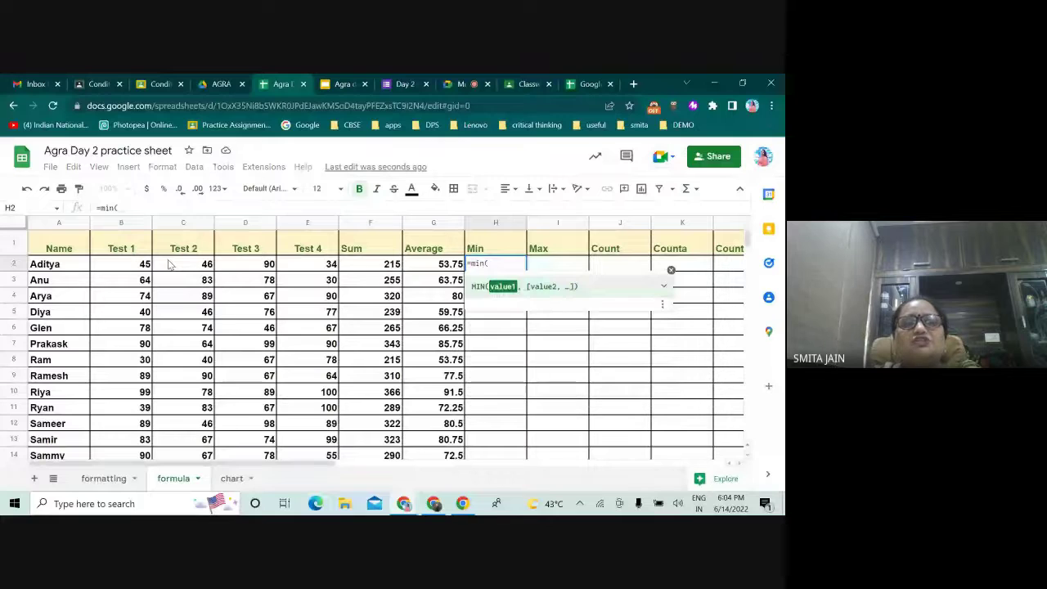
{"action": "left_click_drag", "start_coordinate": [135, 264], "coordinate": [324, 268]}
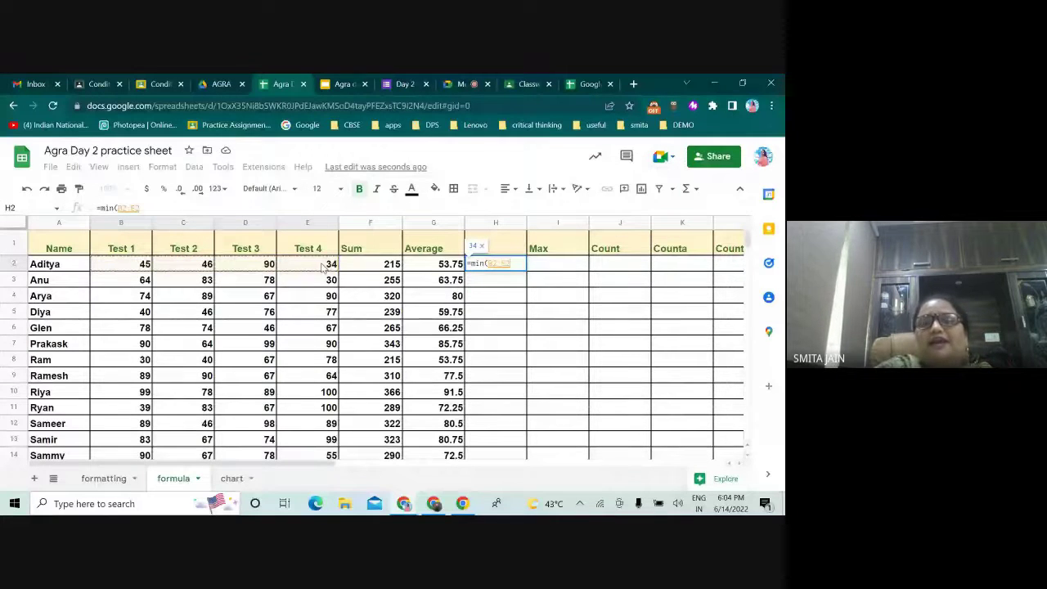
{"action": "key", "text": "Return"}
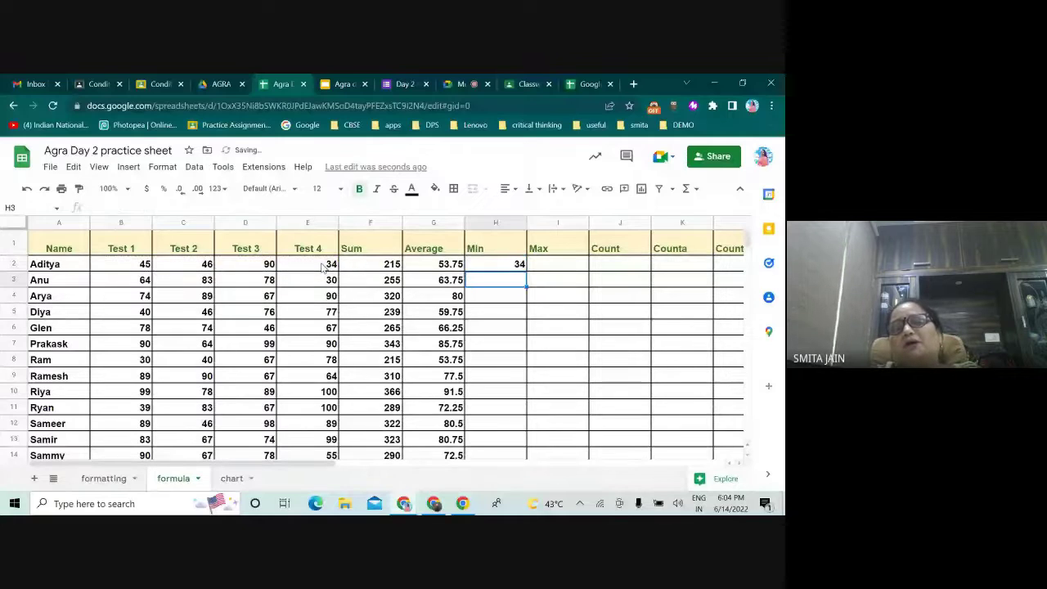
Enter =max(B2:E2) in cell I2 for the first student's highest test score.
{"action": "key", "text": "Up"}
{"action": "key", "text": "Right"}
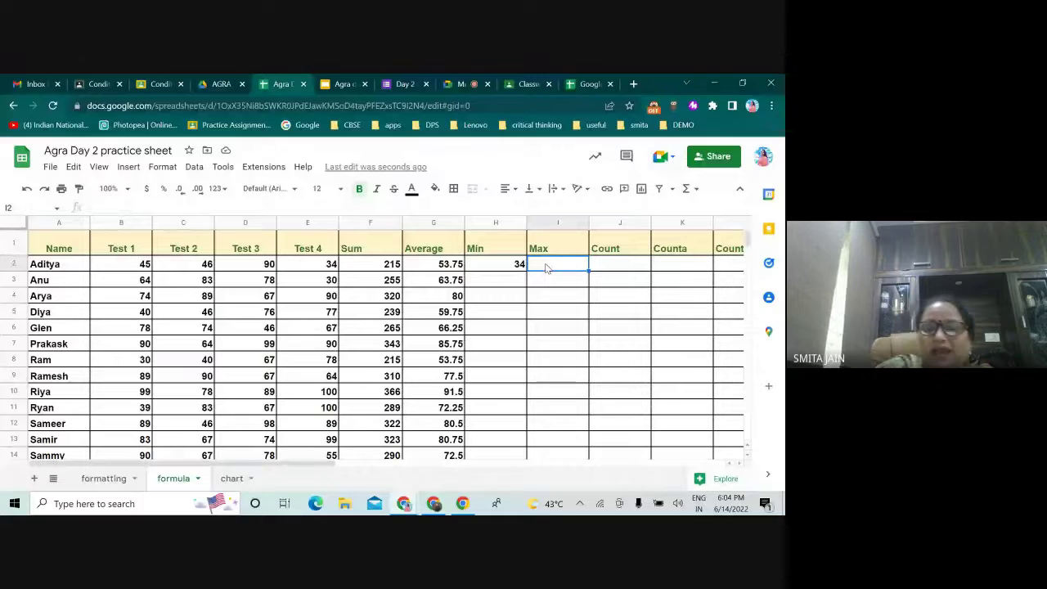
{"action": "type", "text": "="}
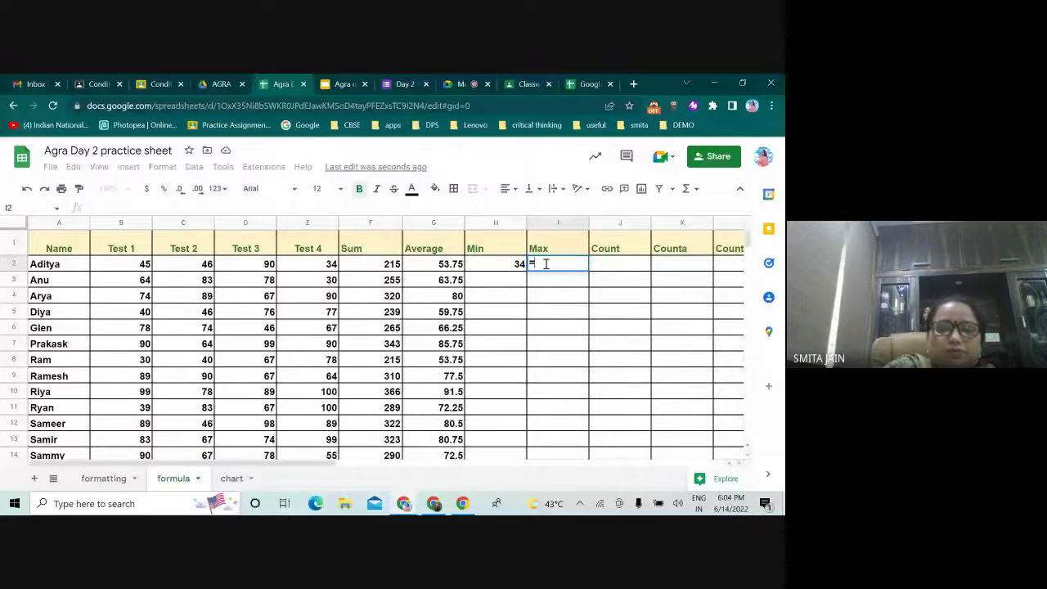
{"action": "type", "text": "max"}
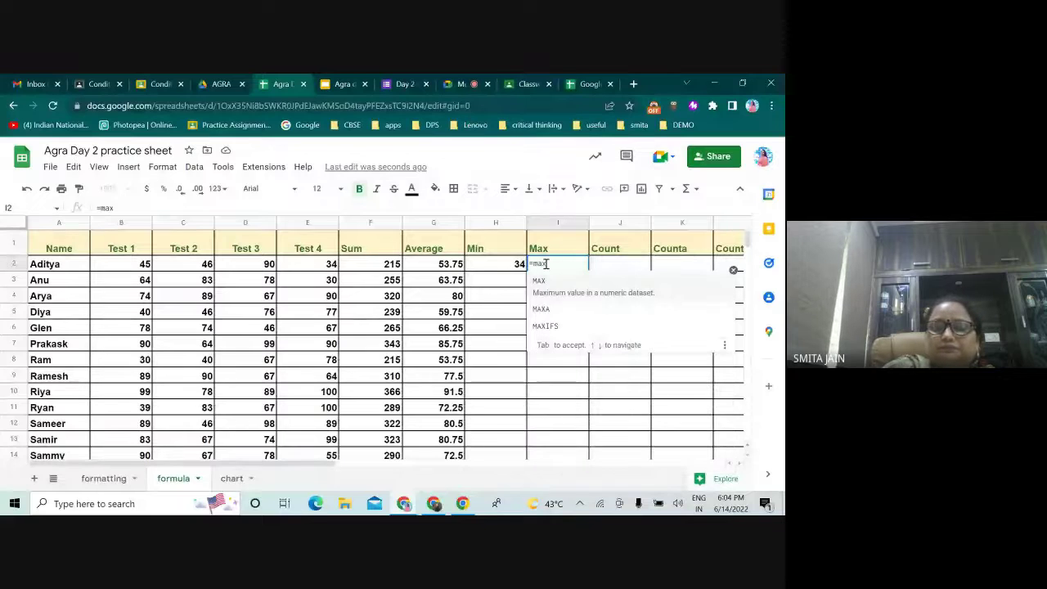
{"action": "type", "text": "("}
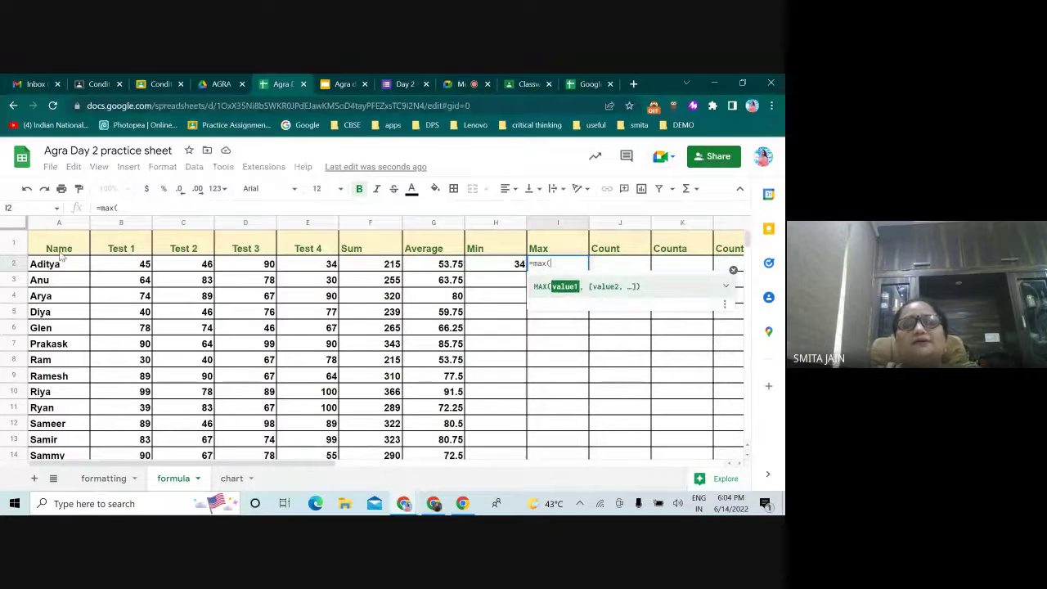
{"action": "left_click_drag", "start_coordinate": [115, 266], "coordinate": [305, 265]}
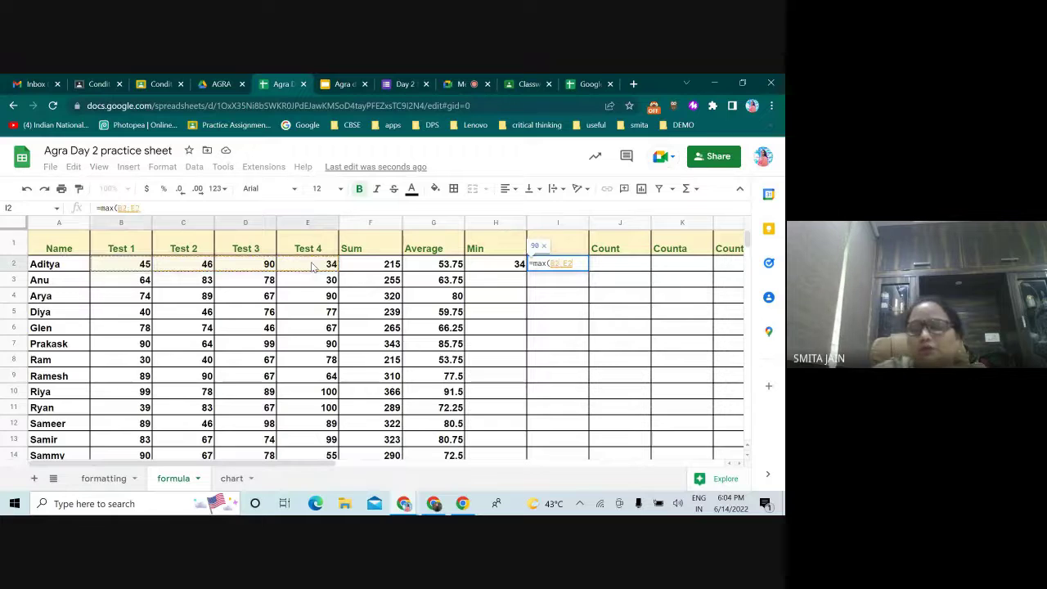
{"action": "type", "text": ")"}
{"action": "key", "text": "Return"}
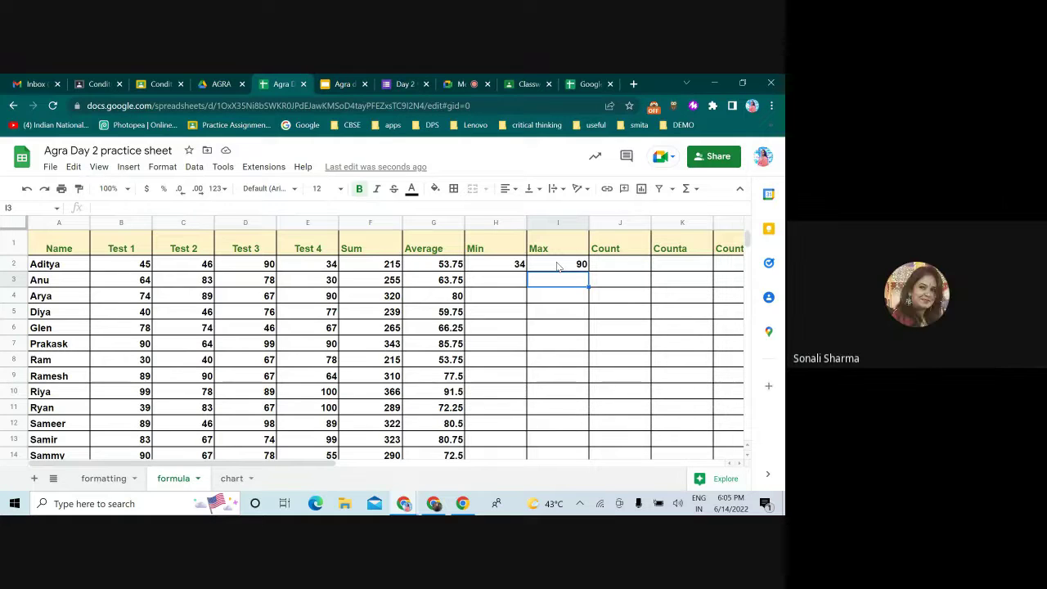
Enter =count(A2:I2) in cell J2 to count the numeric values in the first student's row.
{"action": "left_click", "coordinate": [622, 269]}
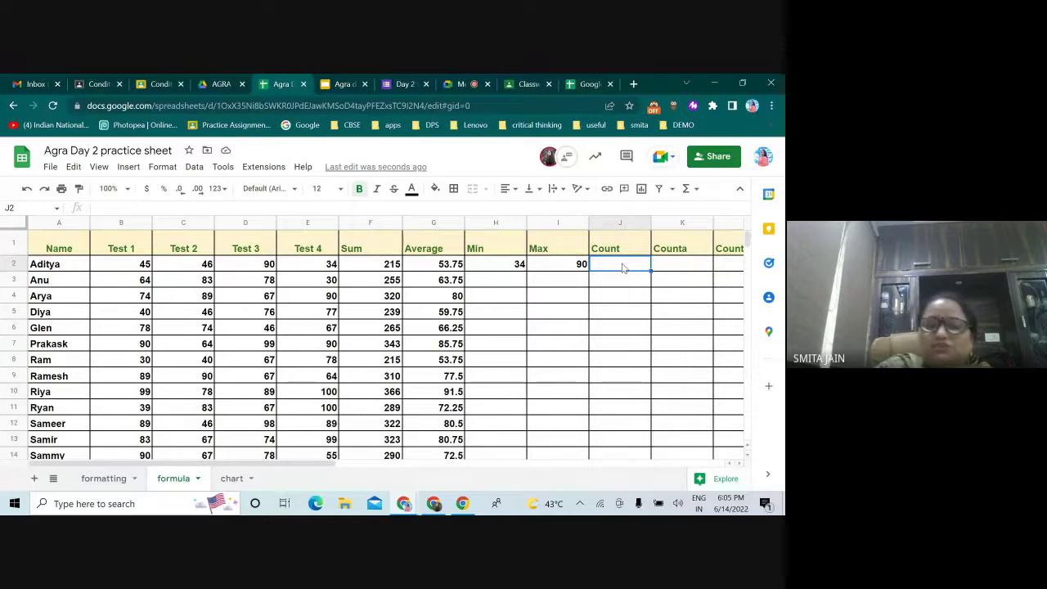
{"action": "type", "text": "="}
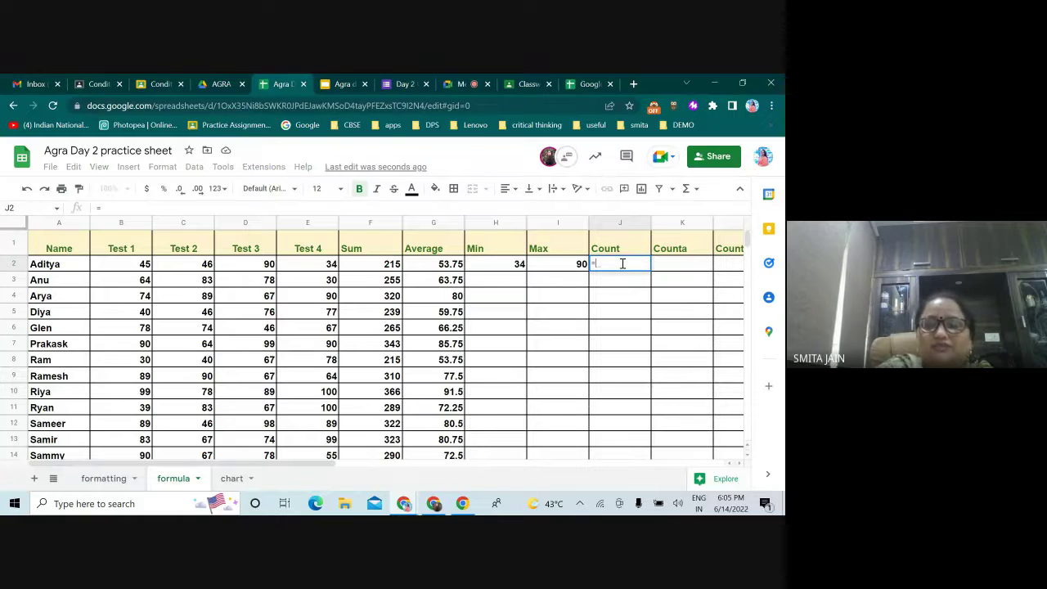
{"action": "type", "text": "count"}
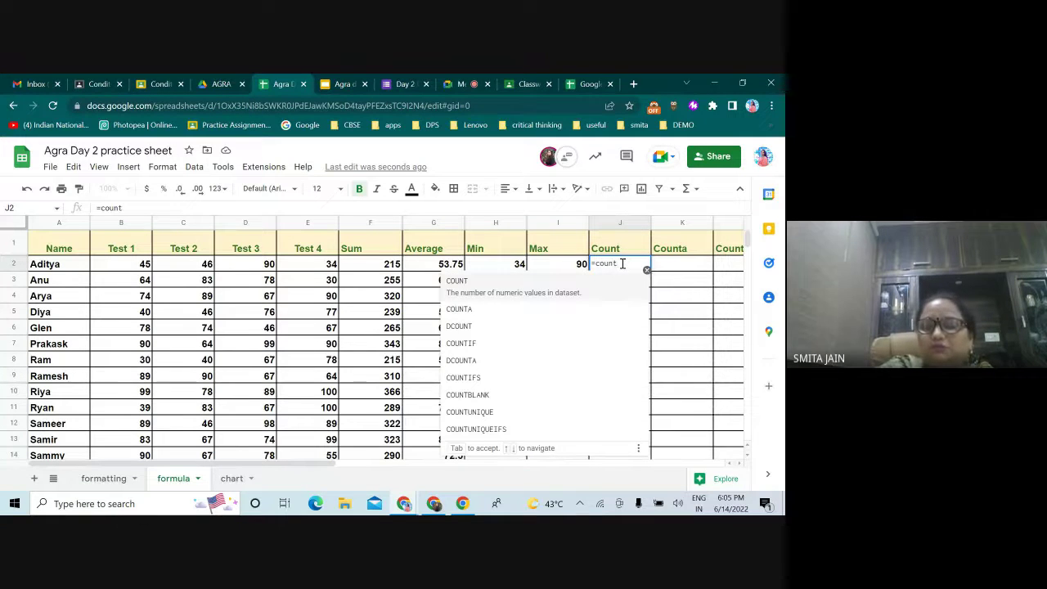
{"action": "type", "text": "("}
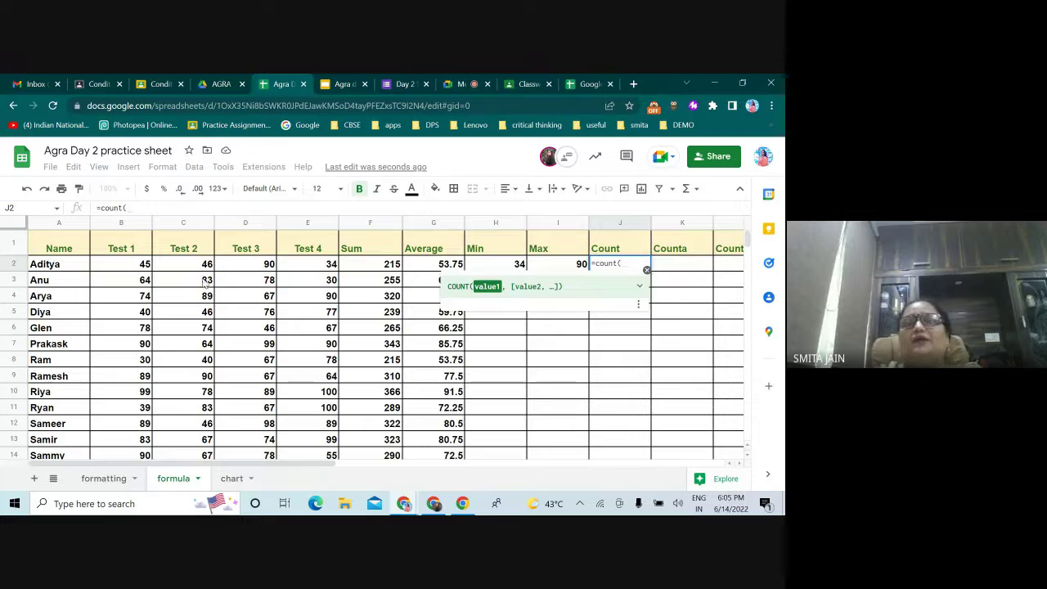
{"action": "left_click", "coordinate": [116, 268]}
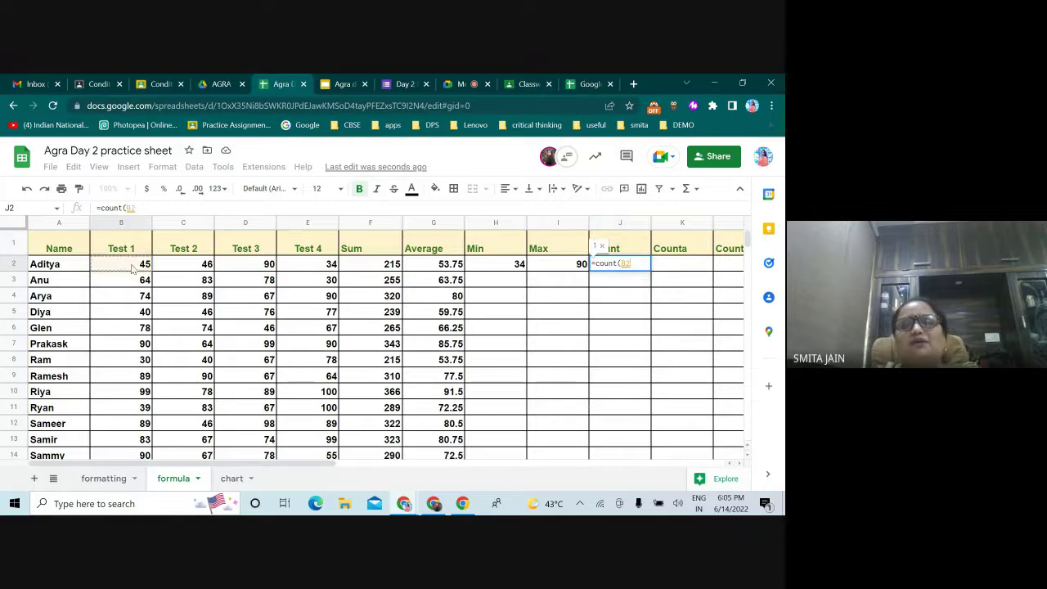
{"action": "left_click_drag", "start_coordinate": [130, 268], "coordinate": [330, 272]}
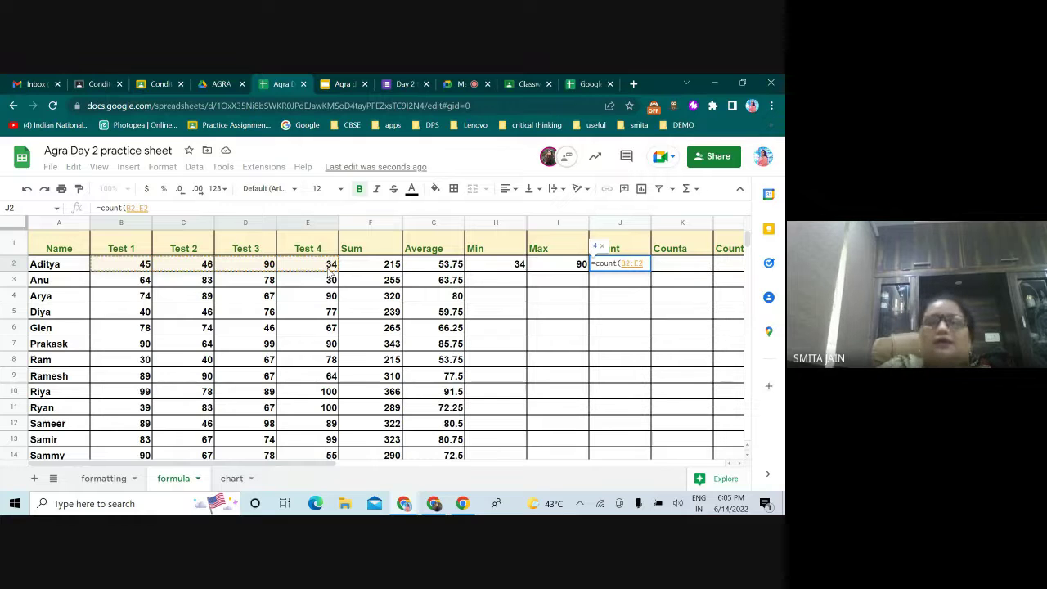
{"action": "left_click", "coordinate": [37, 267]}
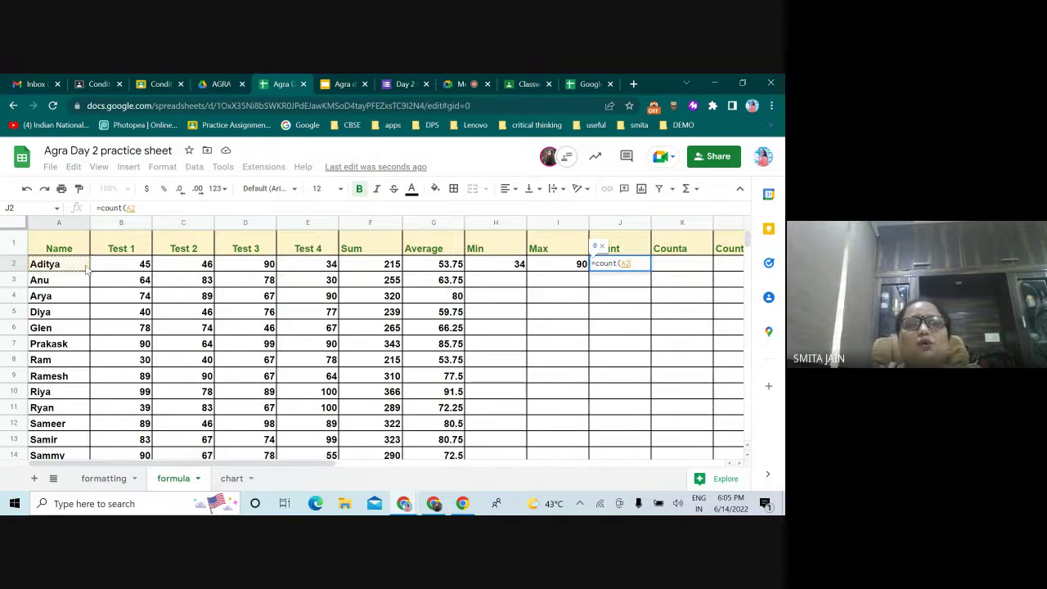
{"action": "left_click_drag", "start_coordinate": [86, 263], "coordinate": [577, 269]}
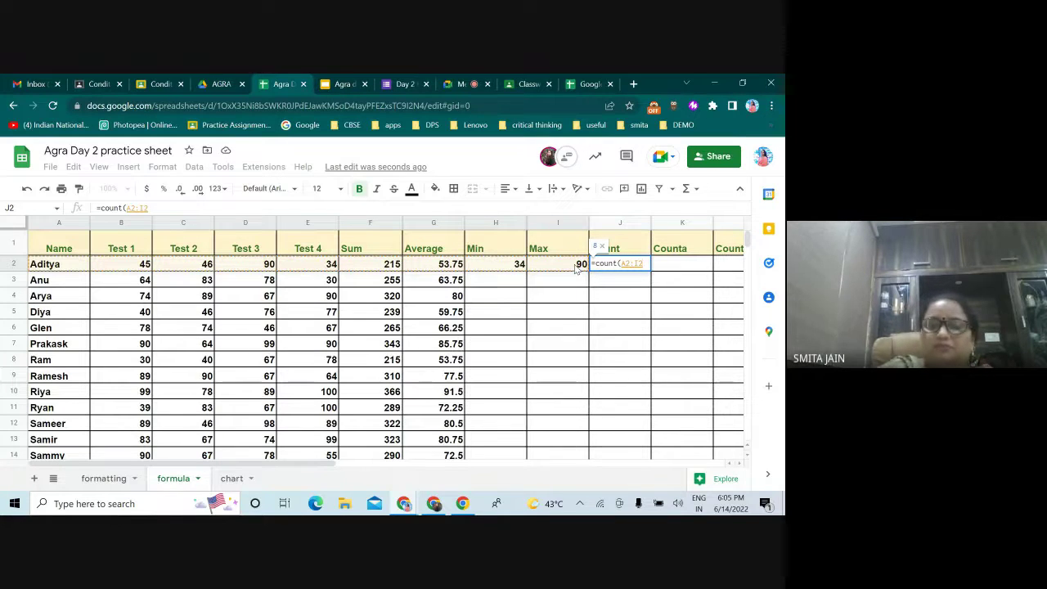
{"action": "type", "text": ")"}
{"action": "key", "text": "Return"}
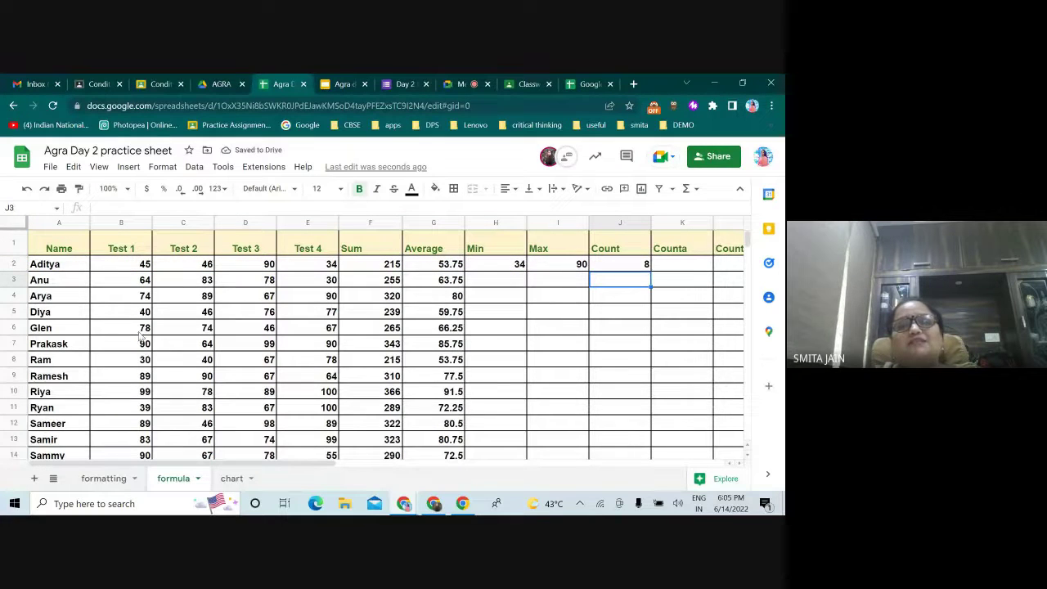
Go through the cells of row 2 one by one from Test 1 to Max to check which ones COUNT includes.
{"action": "left_click", "coordinate": [141, 265]}
{"action": "left_click", "coordinate": [197, 265]}
{"action": "left_click", "coordinate": [274, 265]}
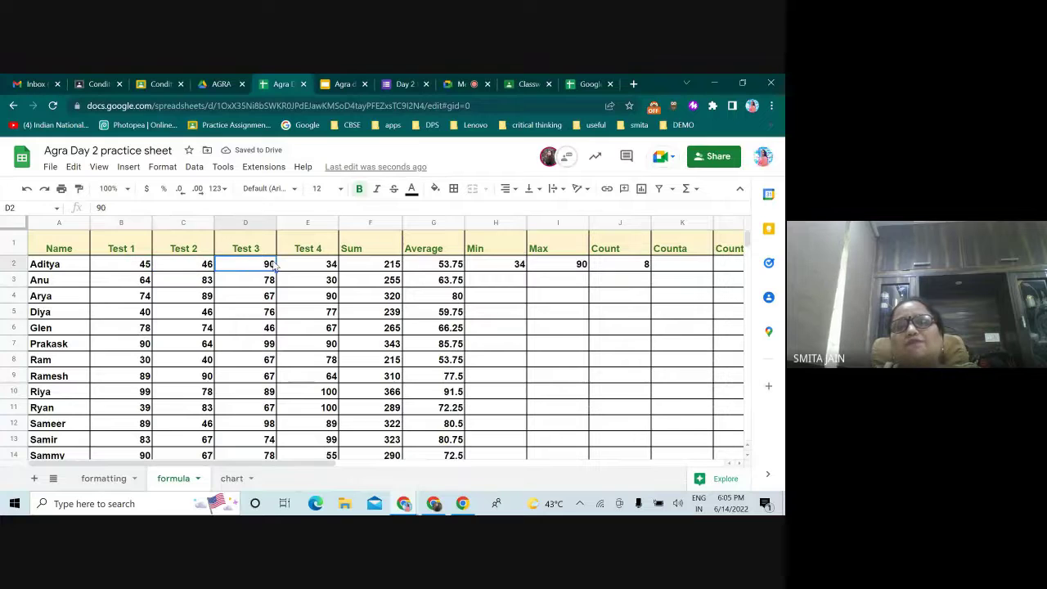
{"action": "left_click", "coordinate": [298, 266]}
{"action": "left_click", "coordinate": [397, 267]}
{"action": "left_click", "coordinate": [443, 268]}
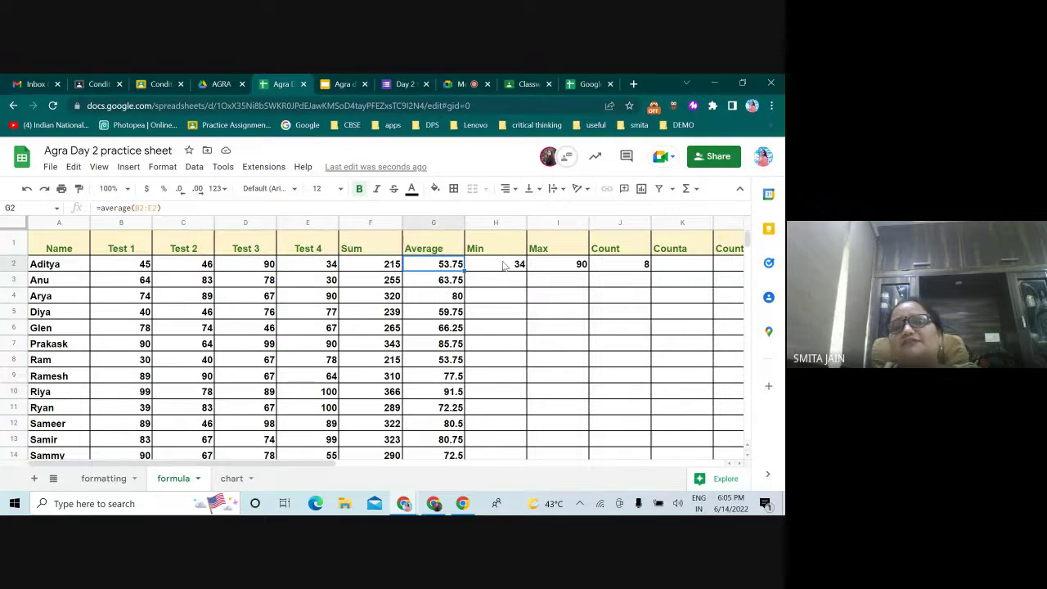
{"action": "left_click", "coordinate": [504, 264]}
{"action": "left_click", "coordinate": [545, 264]}
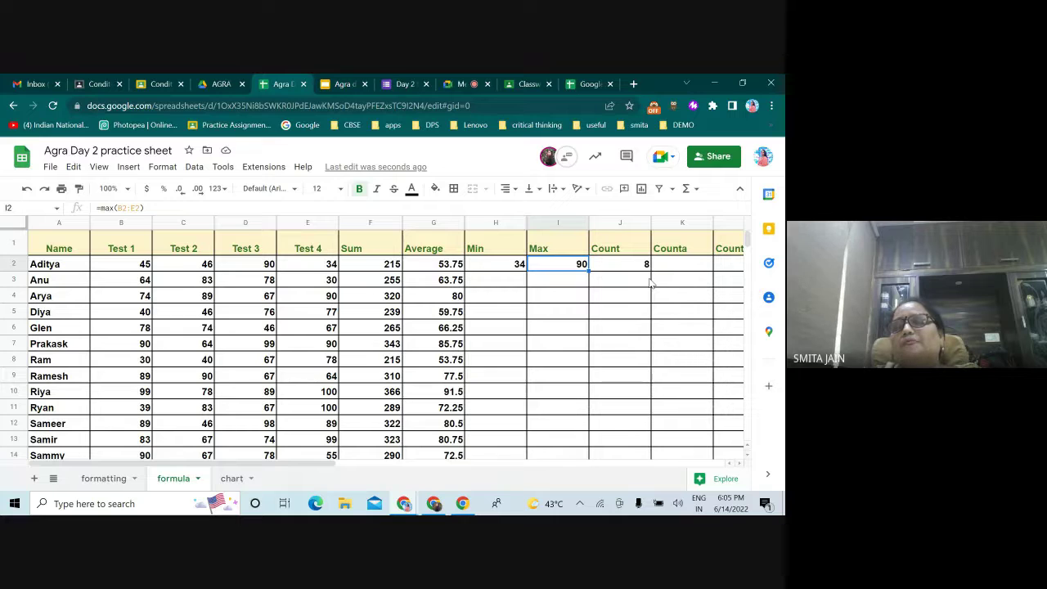
Enter =counta(A2:I2) in cell K2 to count all non-empty cells in the first student's row.
{"action": "left_click", "coordinate": [689, 270]}
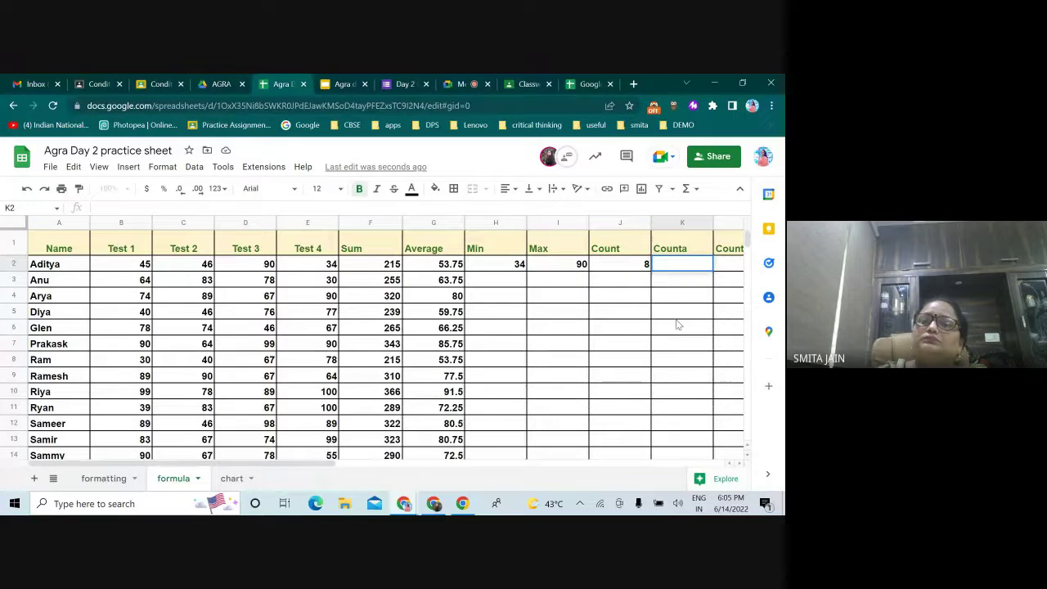
{"action": "left_click", "coordinate": [677, 314]}
{"action": "left_click", "coordinate": [663, 271]}
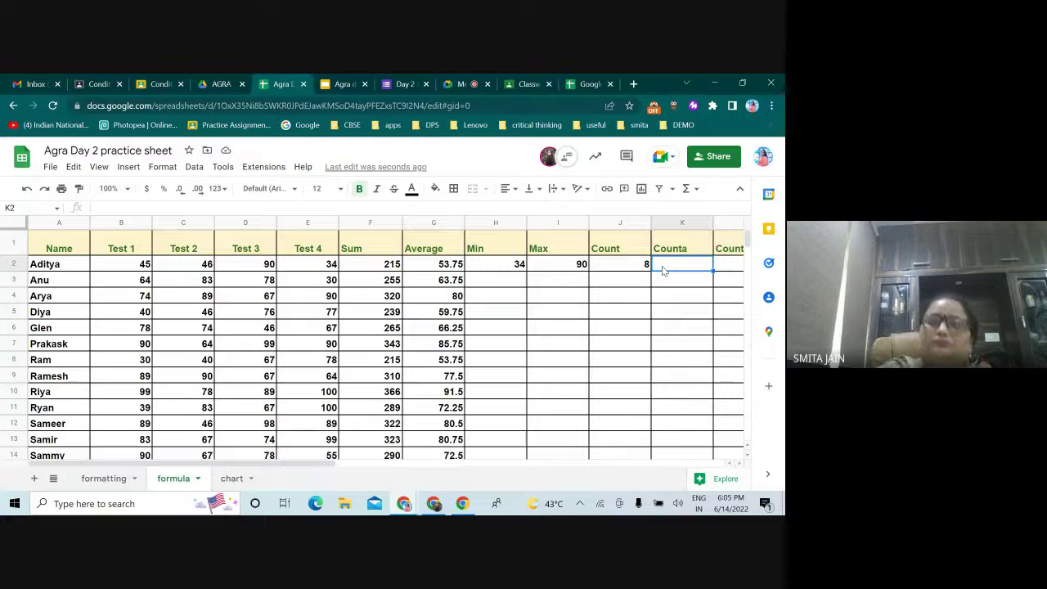
{"action": "type", "text": "=counta"}
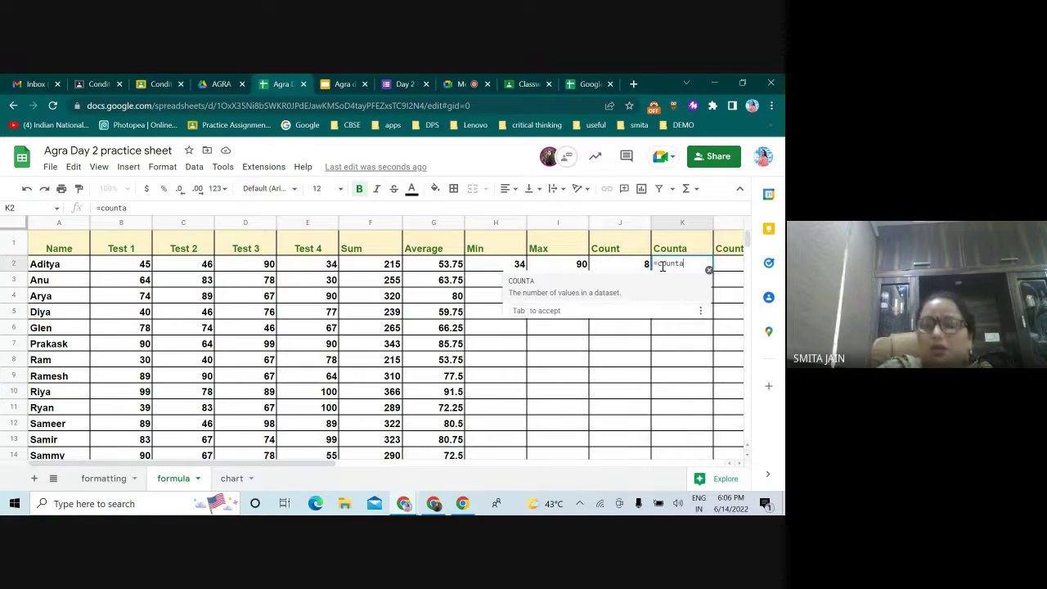
{"action": "type", "text": "("}
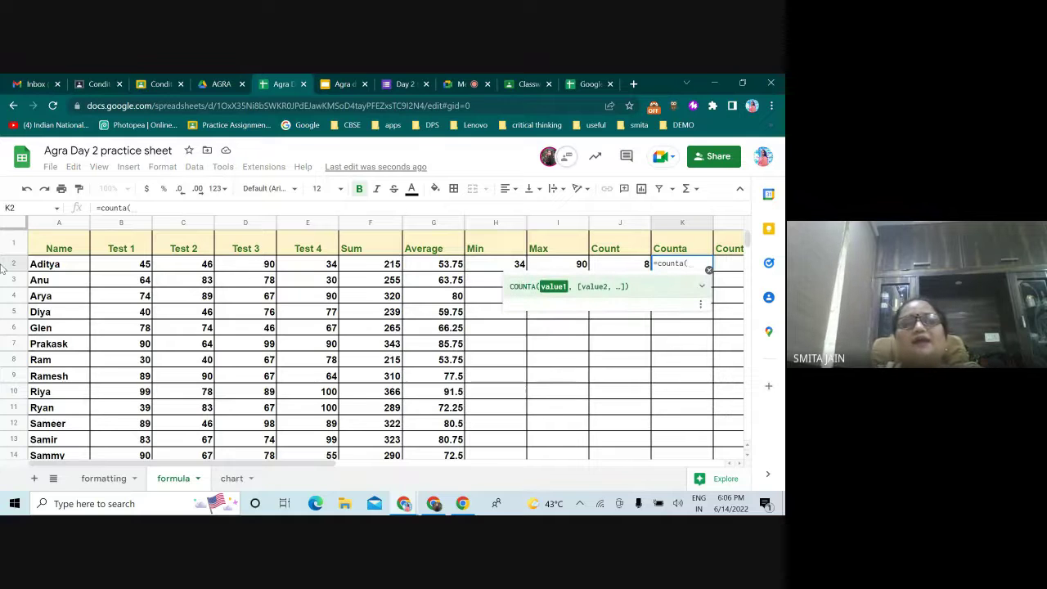
{"action": "left_click_drag", "start_coordinate": [39, 269], "coordinate": [573, 265]}
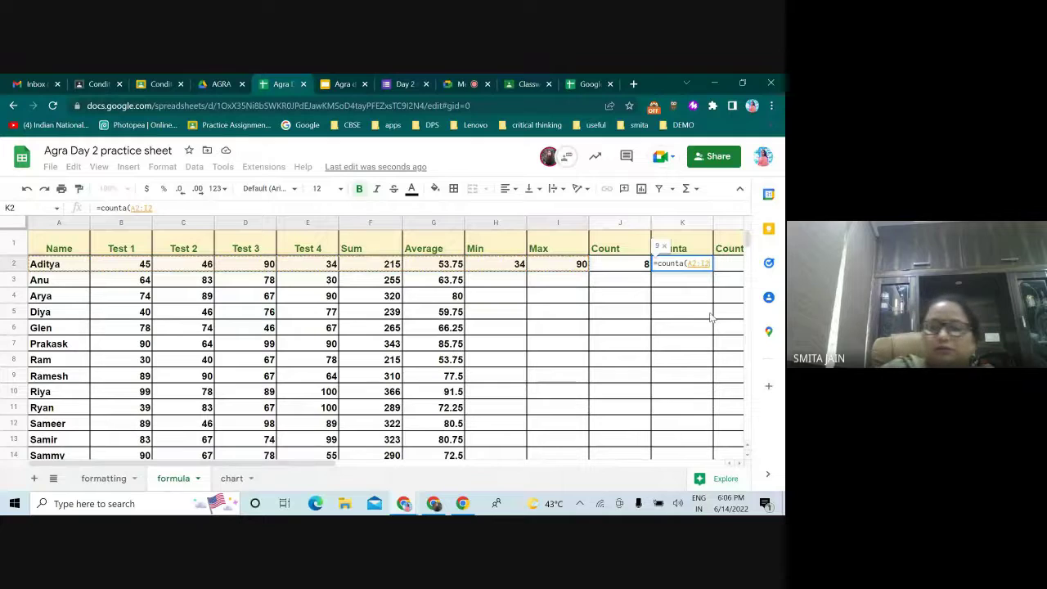
{"action": "type", "text": ")"}
{"action": "key", "text": "Return"}
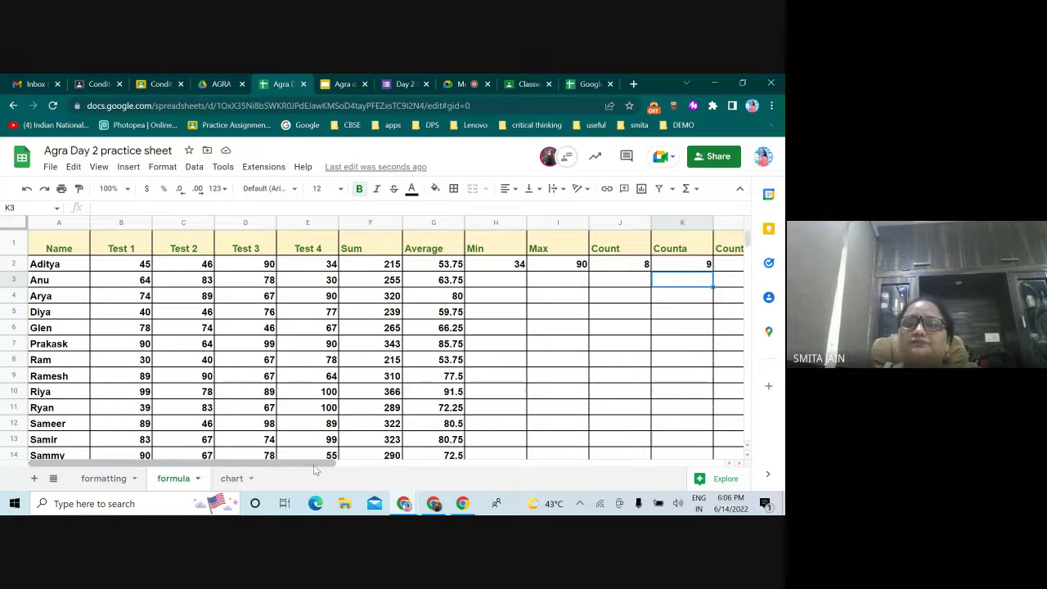
Fill the COUNT formula from J2 down the Count column to row 21.
{"action": "left_click_drag", "start_coordinate": [313, 464], "coordinate": [353, 478]}
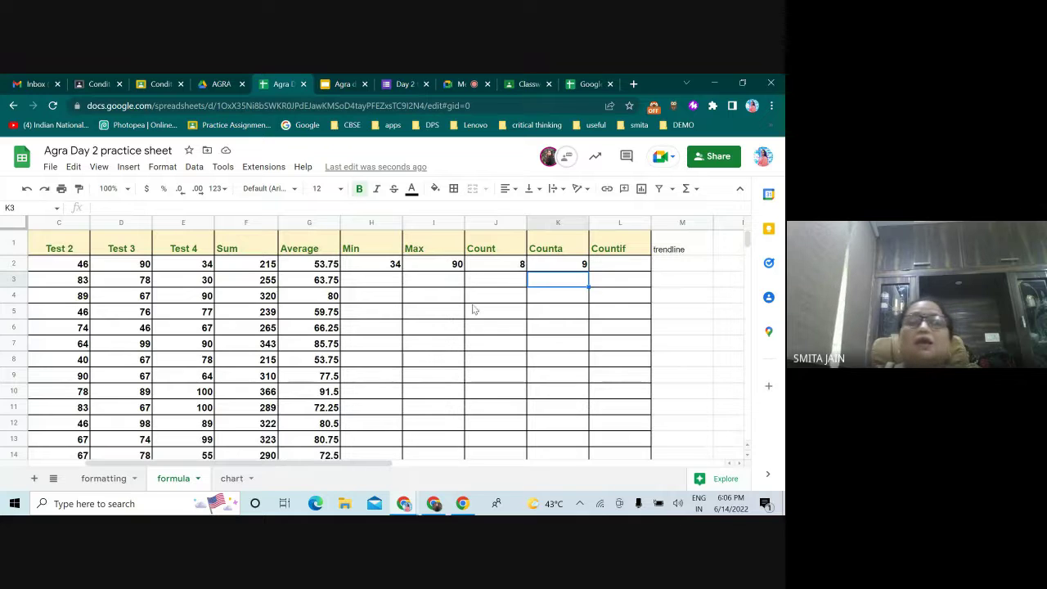
{"action": "left_click", "coordinate": [502, 264]}
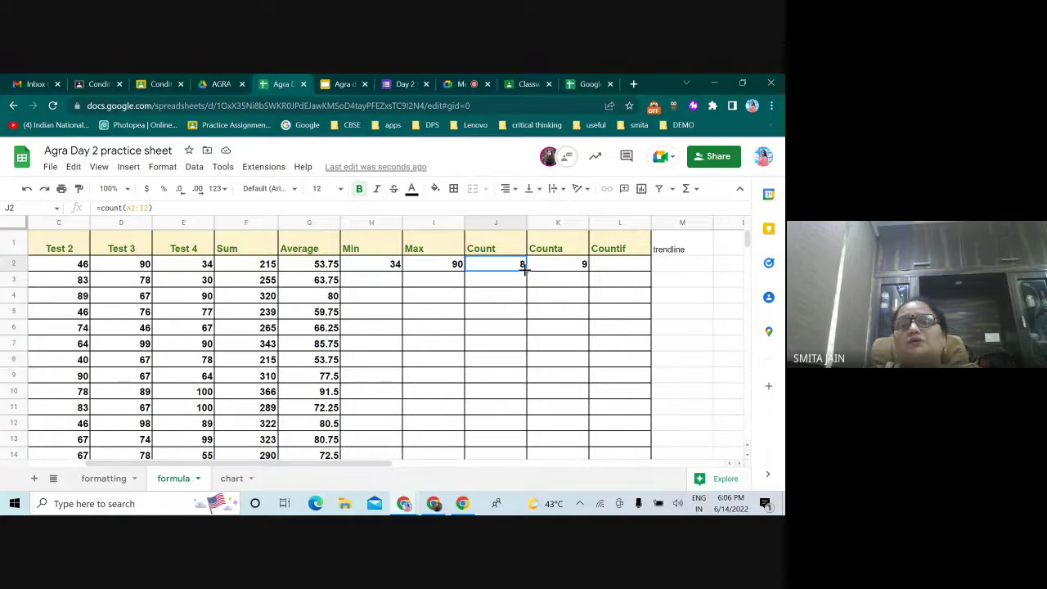
{"action": "left_click_drag", "start_coordinate": [527, 270], "coordinate": [527, 446]}
{"action": "scroll", "coordinate": [548, 428], "scroll_direction": "up", "scroll_amount": 3}
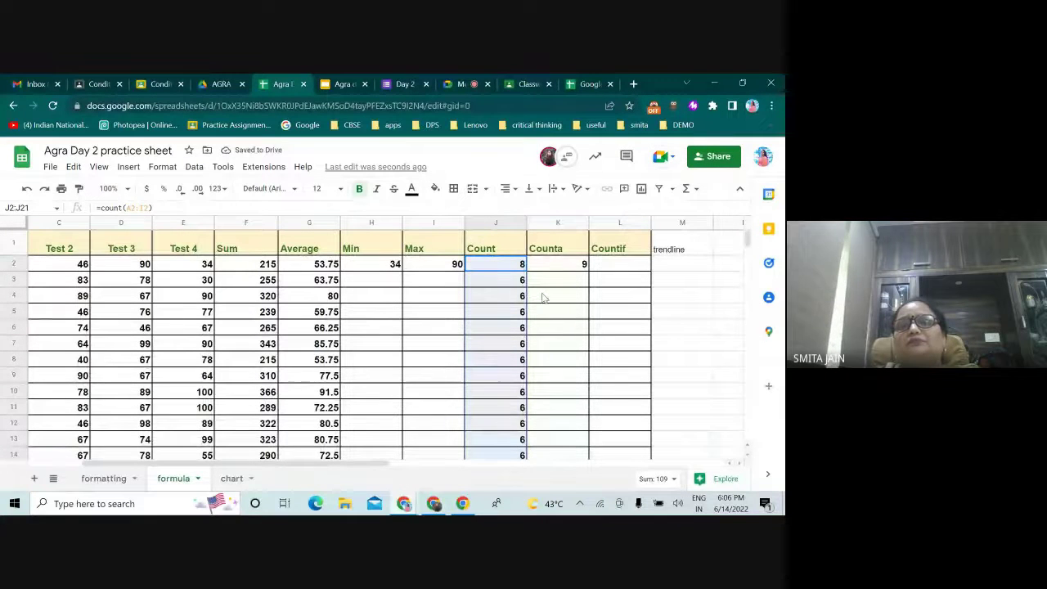
Start the formula =counif( in cell L2 under the Countif heading.
{"action": "left_click", "coordinate": [568, 263]}
{"action": "left_click", "coordinate": [605, 268]}
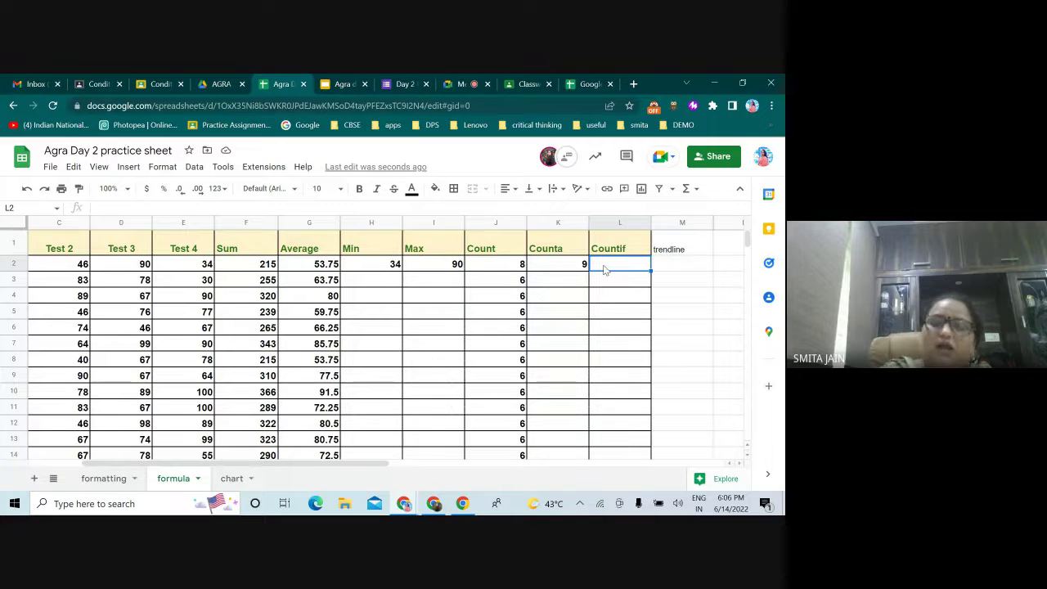
{"action": "type", "text": "=coun"}
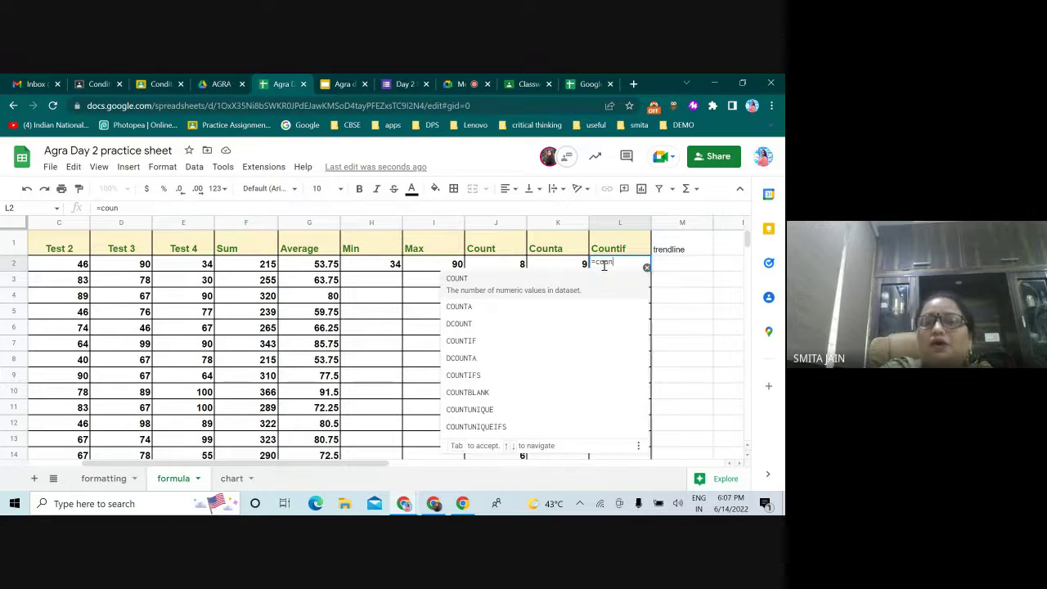
{"action": "type", "text": "if"}
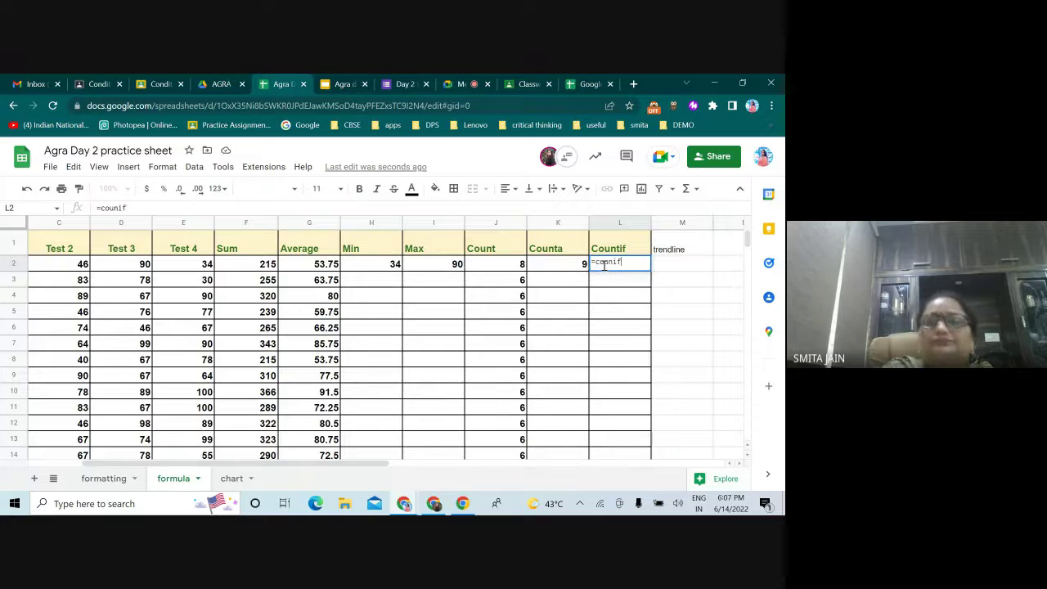
{"action": "type", "text": "("}
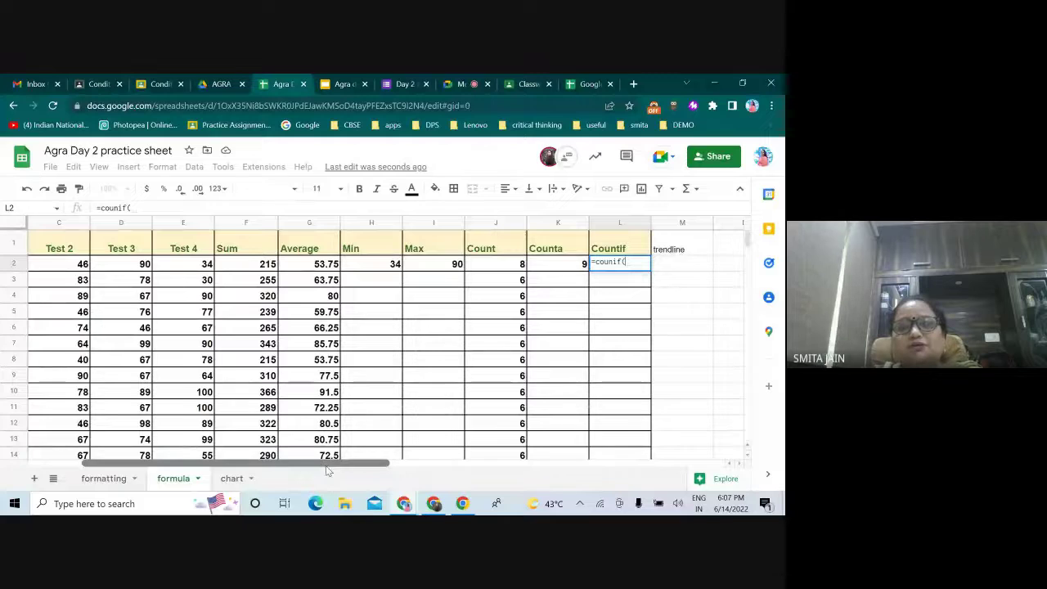
{"action": "left_click_drag", "start_coordinate": [327, 470], "coordinate": [274, 471]}
{"action": "left_click_drag", "start_coordinate": [131, 265], "coordinate": [400, 265]}
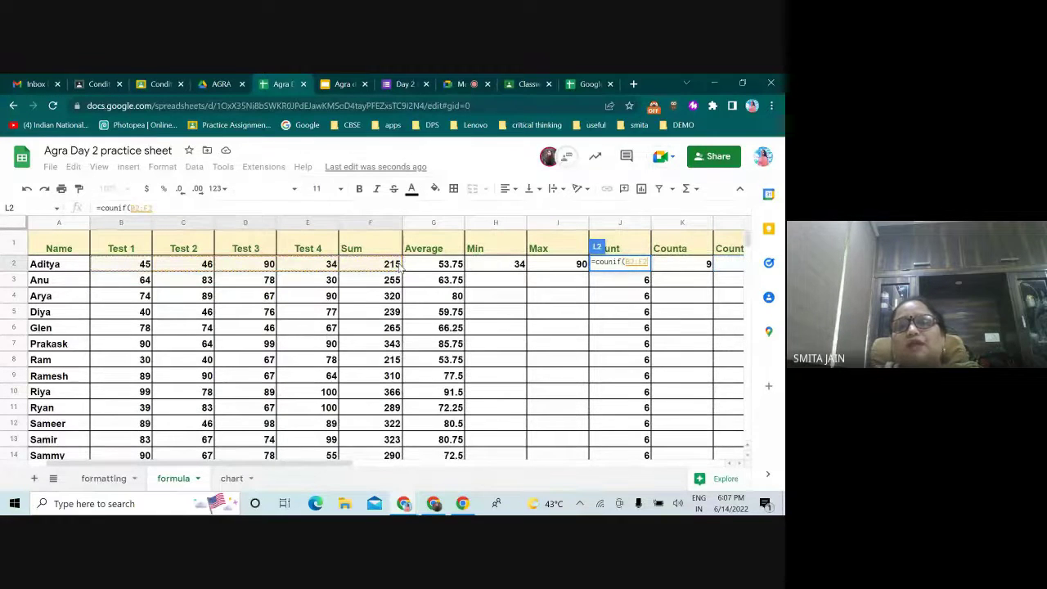
{"action": "left_click", "coordinate": [126, 268]}
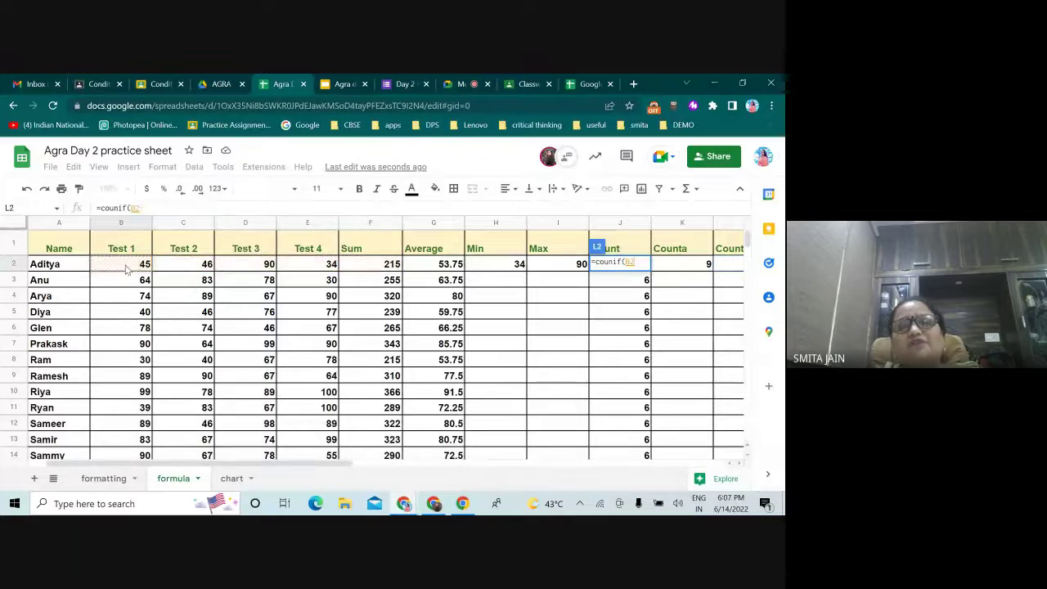
{"action": "left_click_drag", "start_coordinate": [126, 270], "coordinate": [378, 369]}
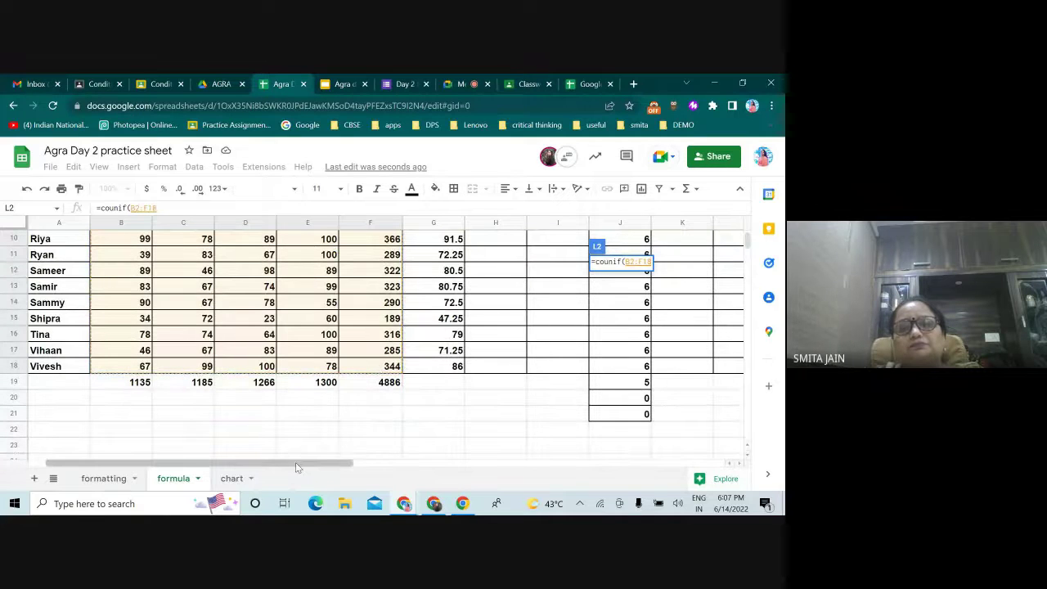
{"action": "left_click_drag", "start_coordinate": [296, 462], "coordinate": [225, 467]}
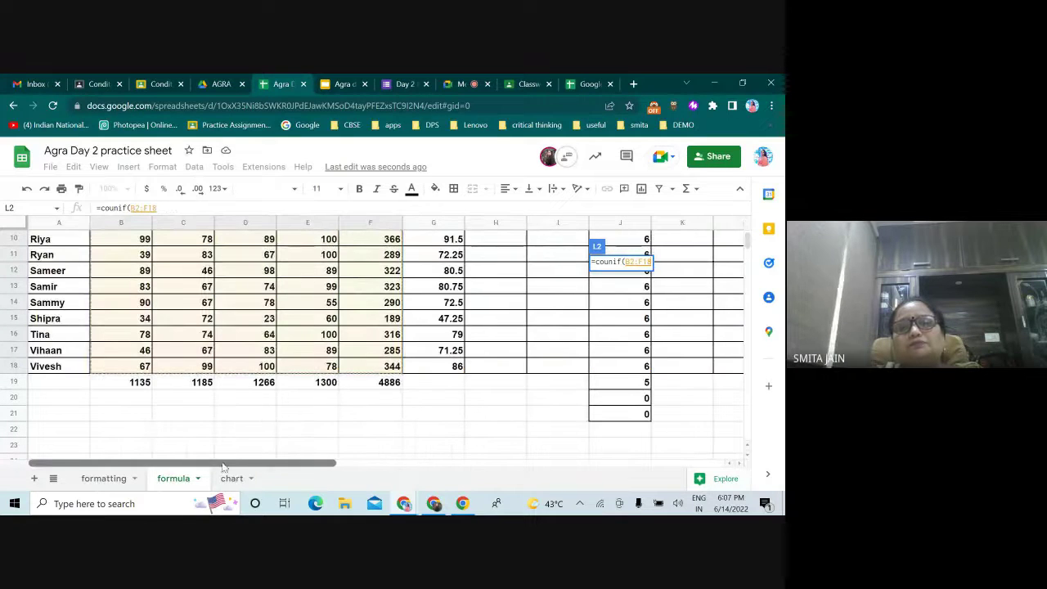
{"action": "left_click", "coordinate": [256, 418]}
{"action": "scroll", "coordinate": [677, 291], "scroll_direction": "up", "scroll_amount": 3}
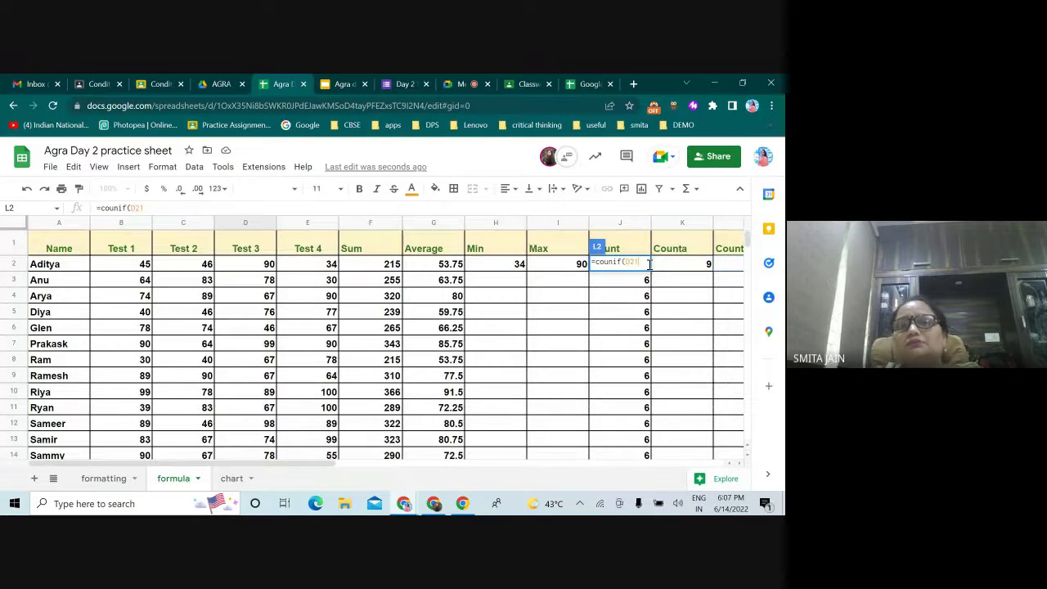
{"action": "key", "text": "BackSpace"}
{"action": "key", "text": "BackSpace"}
{"action": "key", "text": "BackSpace"}
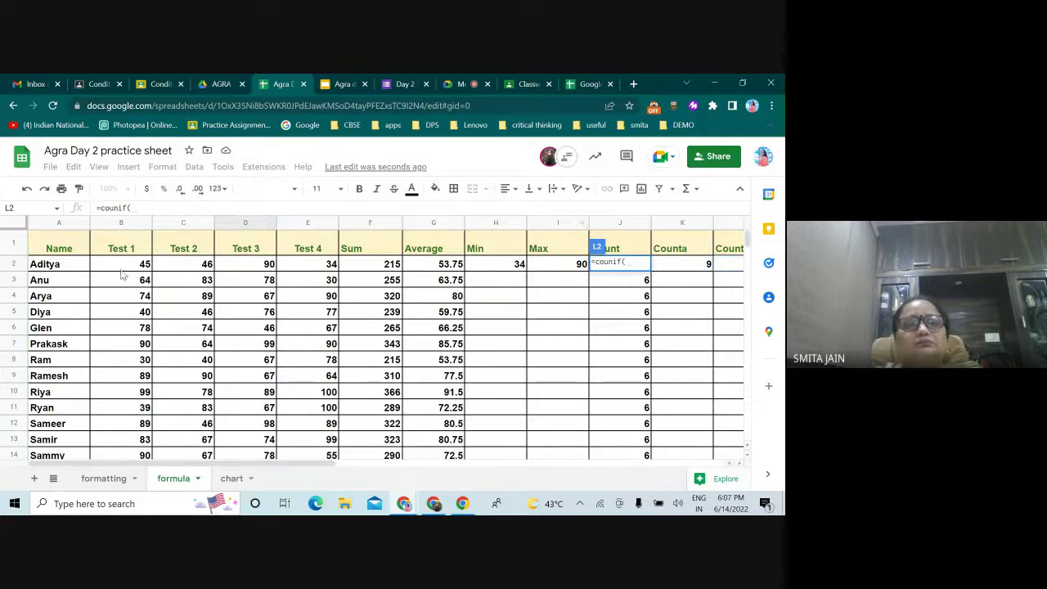
Complete the formula in L2 with the Test 3 range D2:D18 and the criterion ">80".
{"action": "left_click_drag", "start_coordinate": [250, 263], "coordinate": [261, 384]}
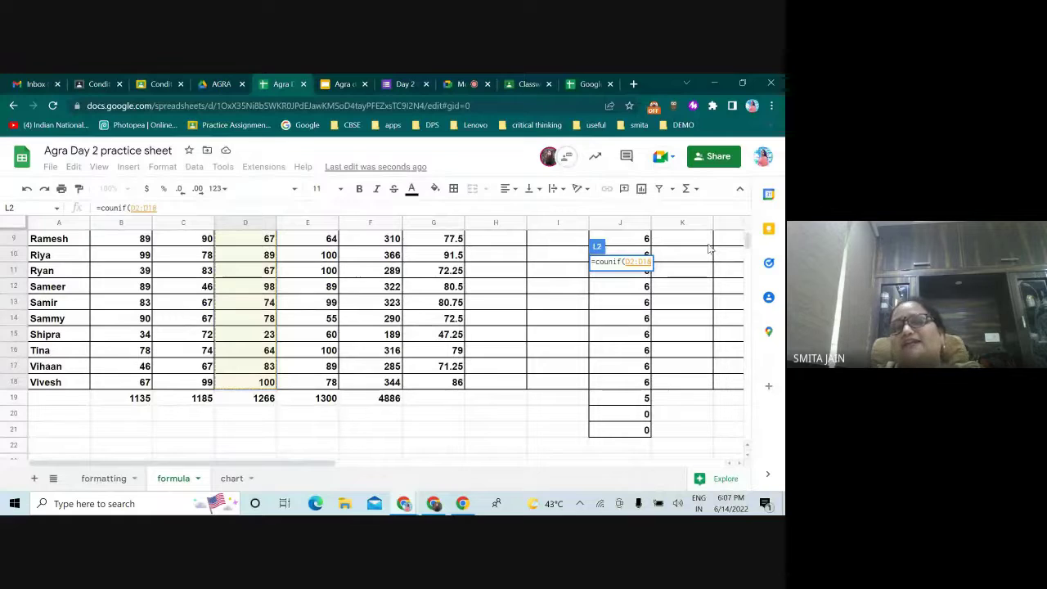
{"action": "type", "text": ","}
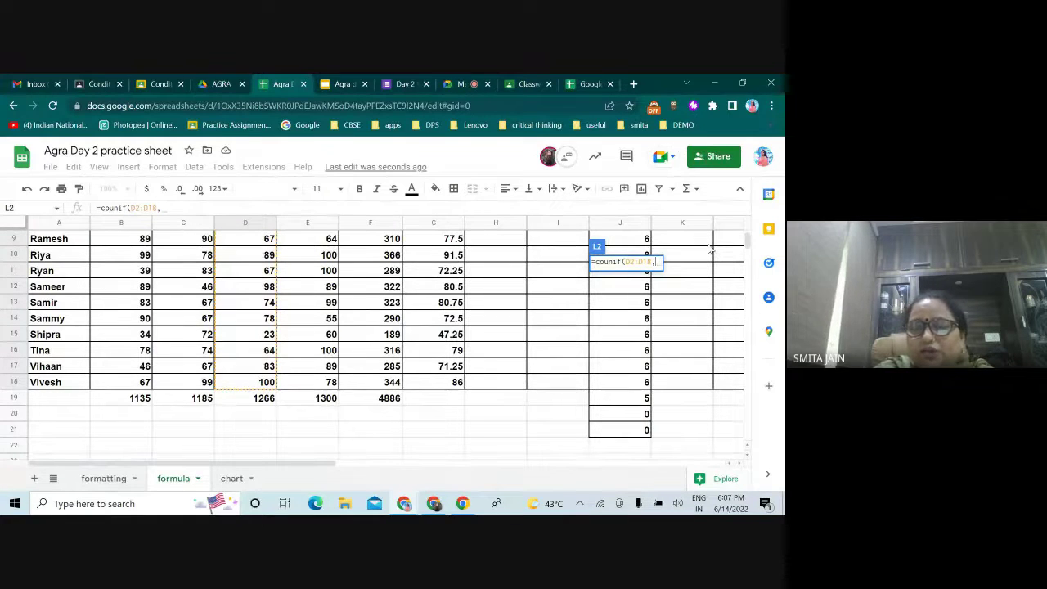
{"action": "type", "text": "\""}
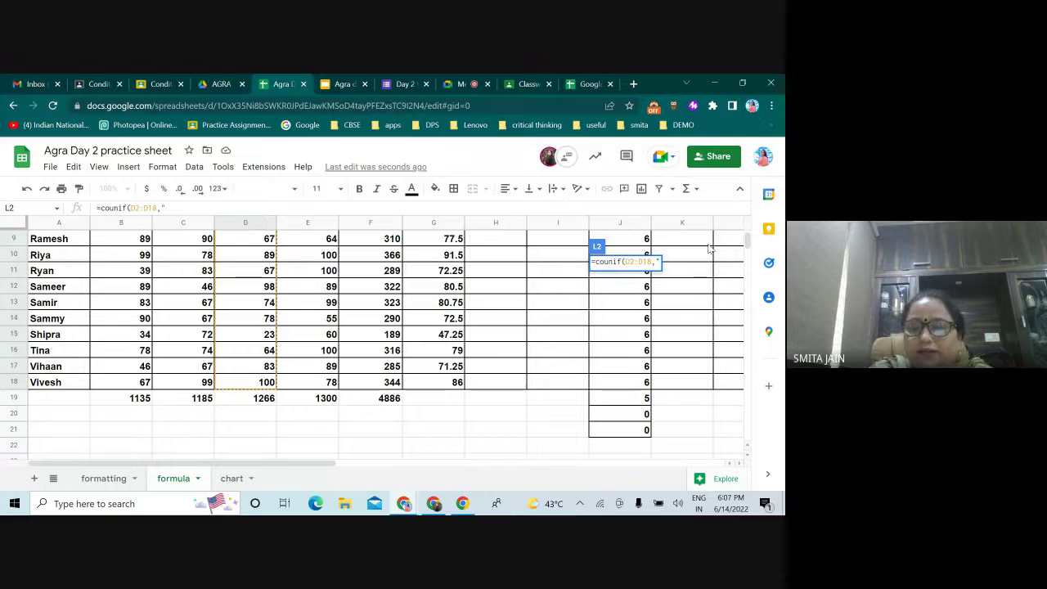
{"action": "type", "text": ">"}
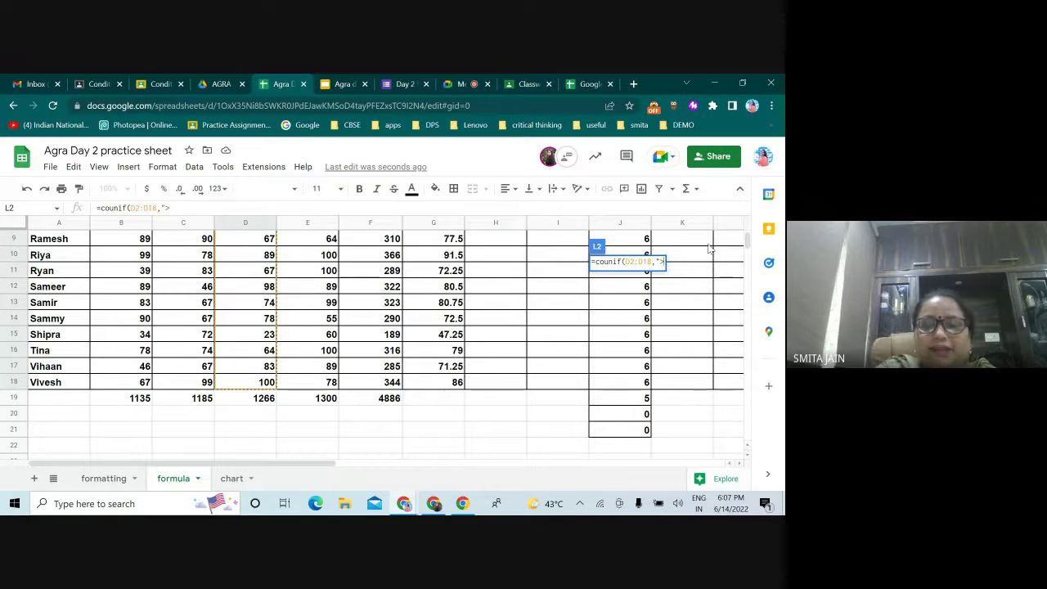
{"action": "type", "text": "80"}
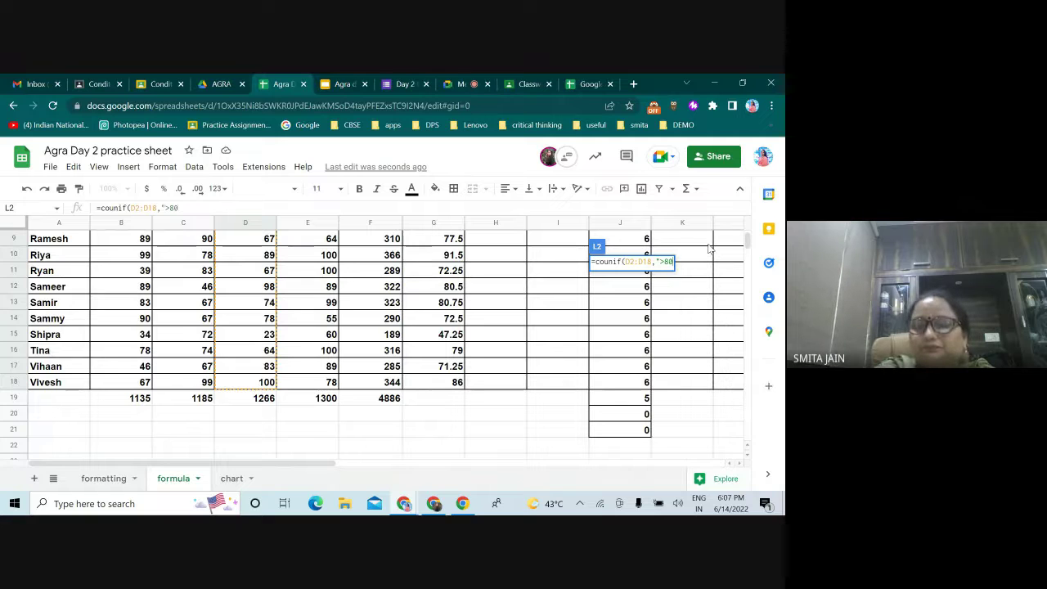
{"action": "type", "text": "\""}
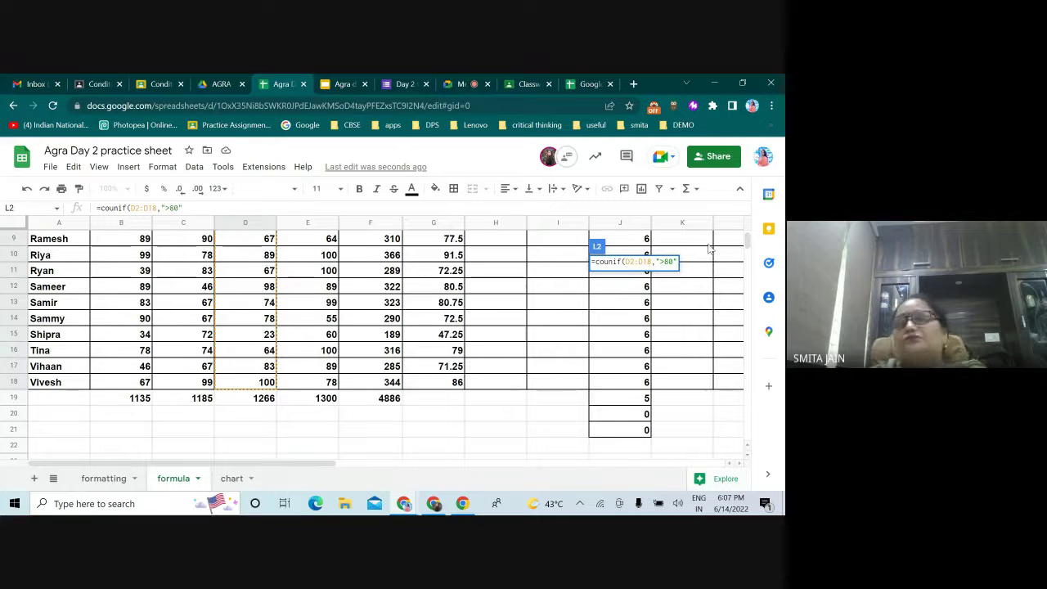
{"action": "type", "text": ")"}
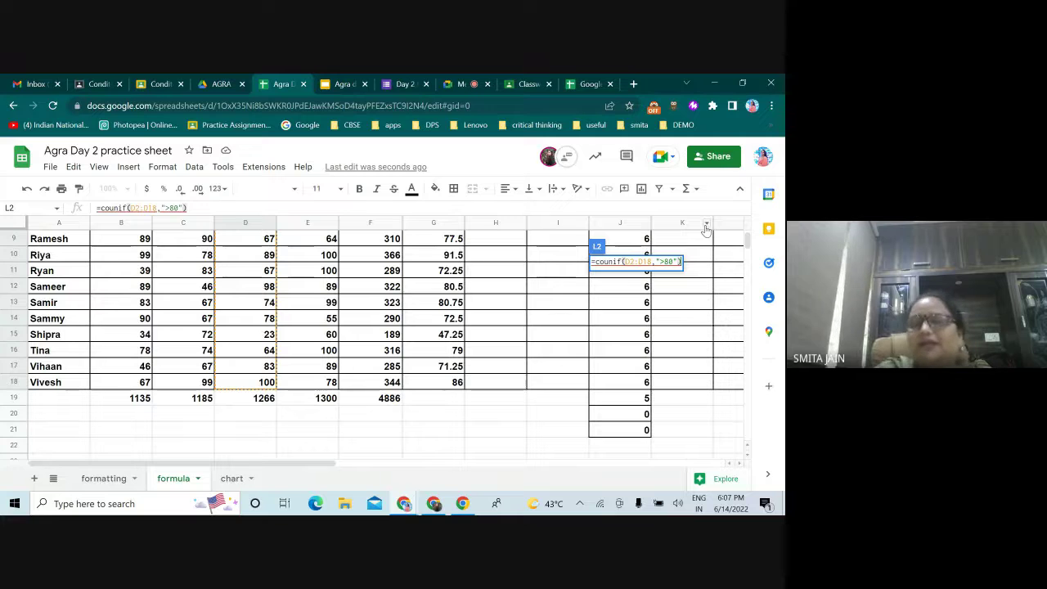
{"action": "key", "text": "Return"}
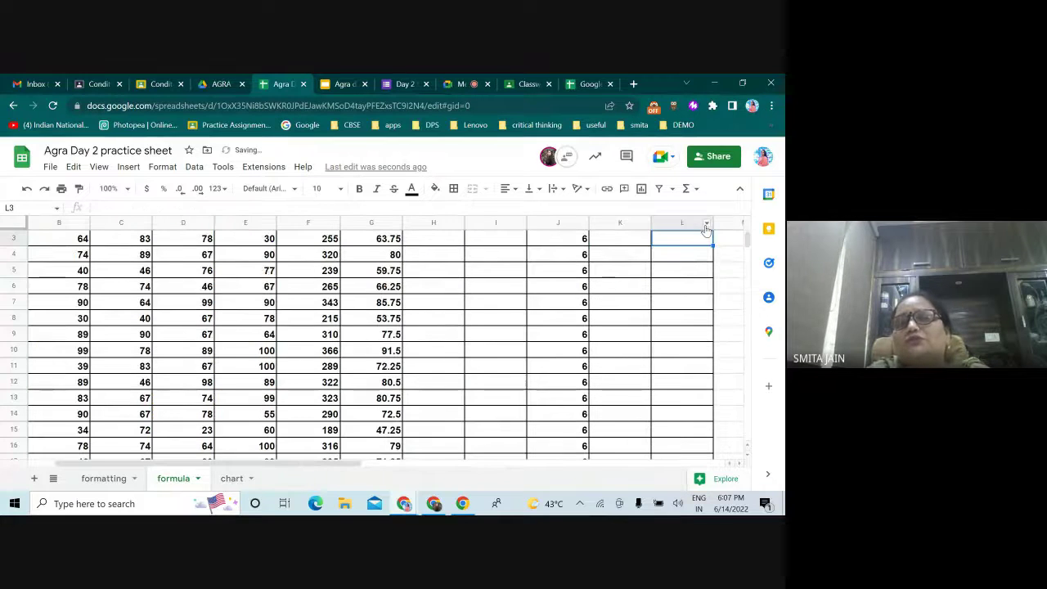
{"action": "key", "text": "Up"}
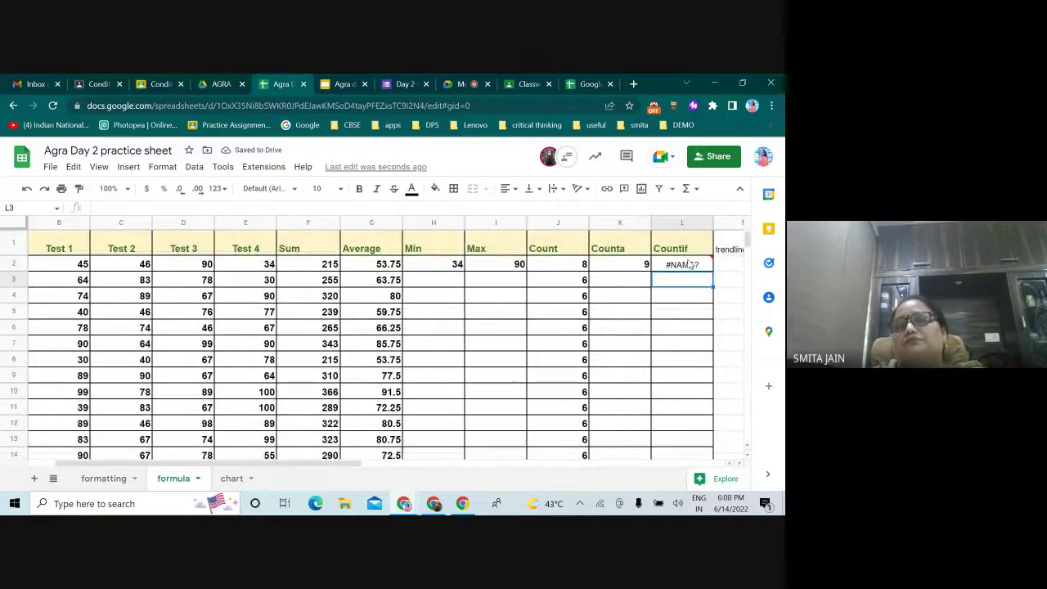
Try to fix the formula in L2 by re-entering its closing parenthesis, and inspect the cell's error.
{"action": "double_click", "coordinate": [678, 271]}
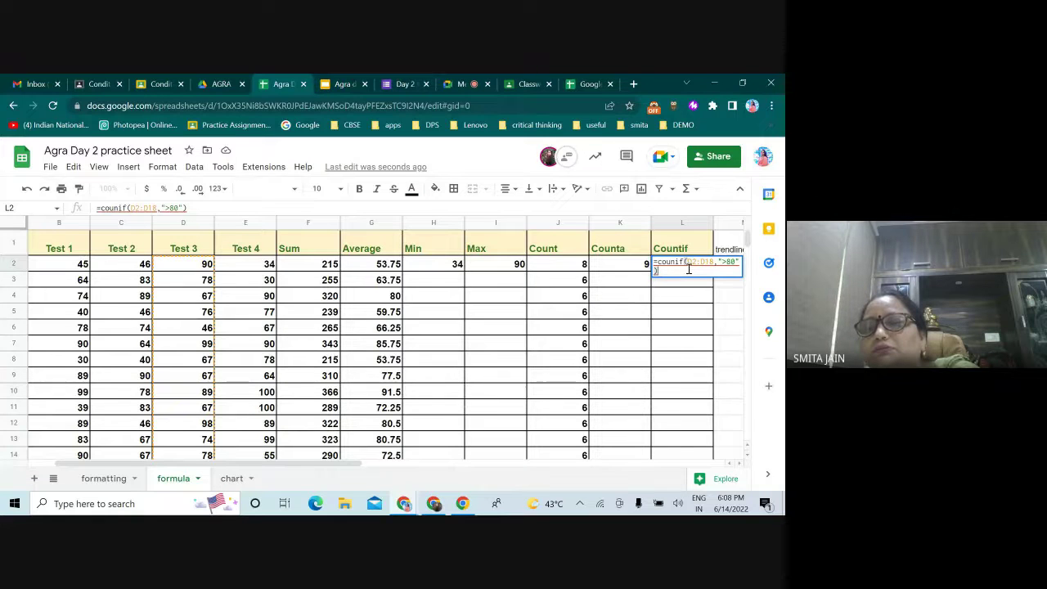
{"action": "mouse_move", "coordinate": [728, 262]}
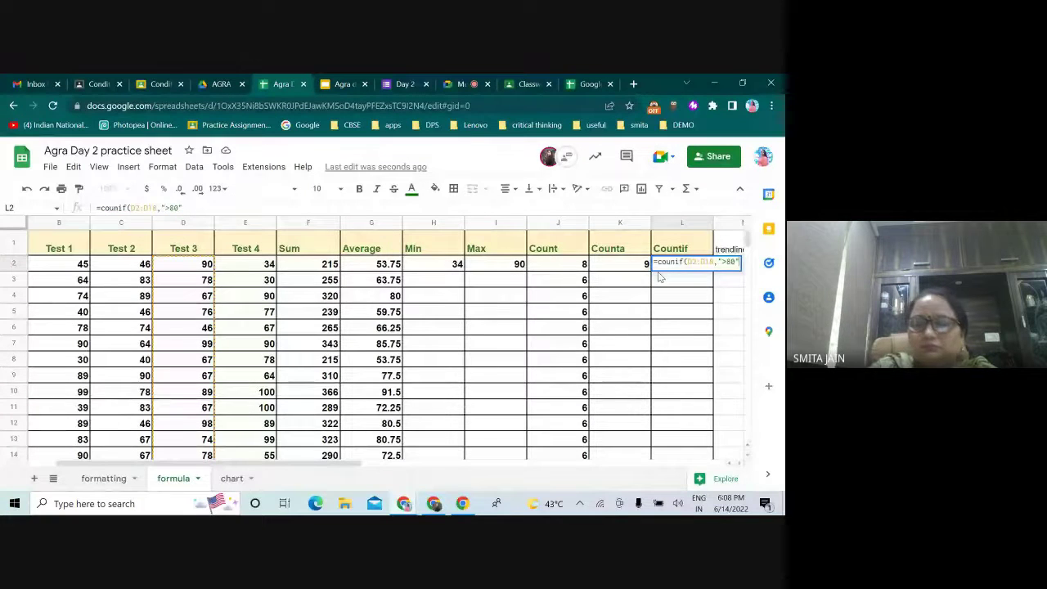
{"action": "type", "text": ")"}
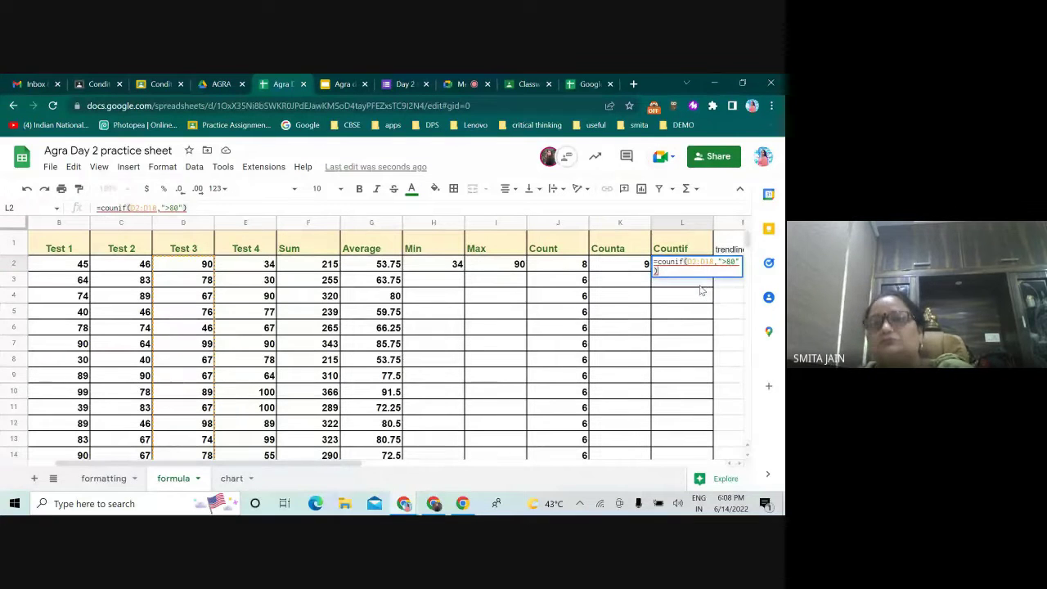
{"action": "key", "text": "Return"}
{"action": "left_click", "coordinate": [656, 268]}
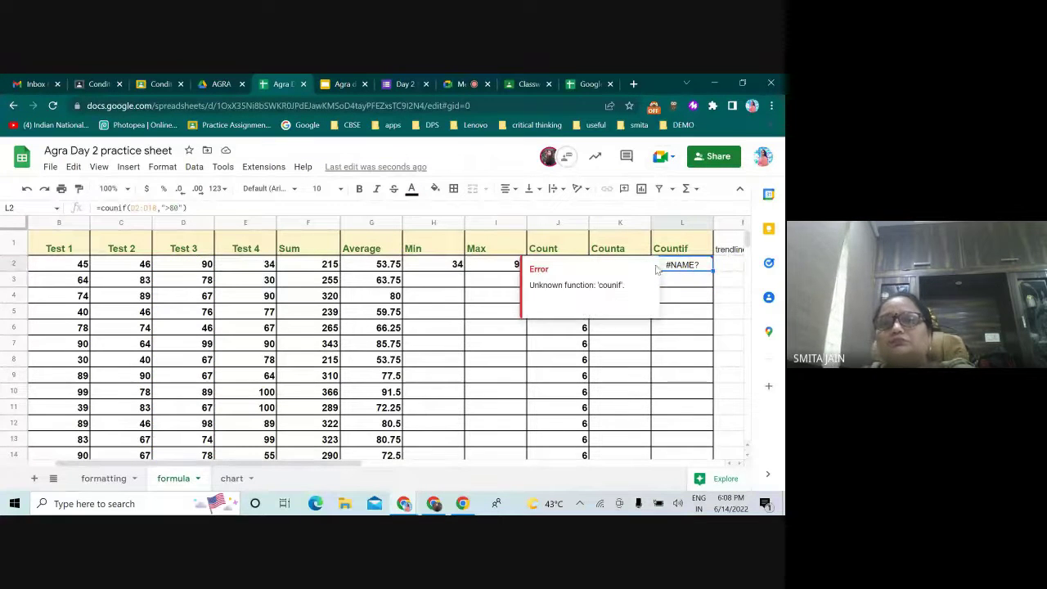
{"action": "double_click", "coordinate": [685, 270]}
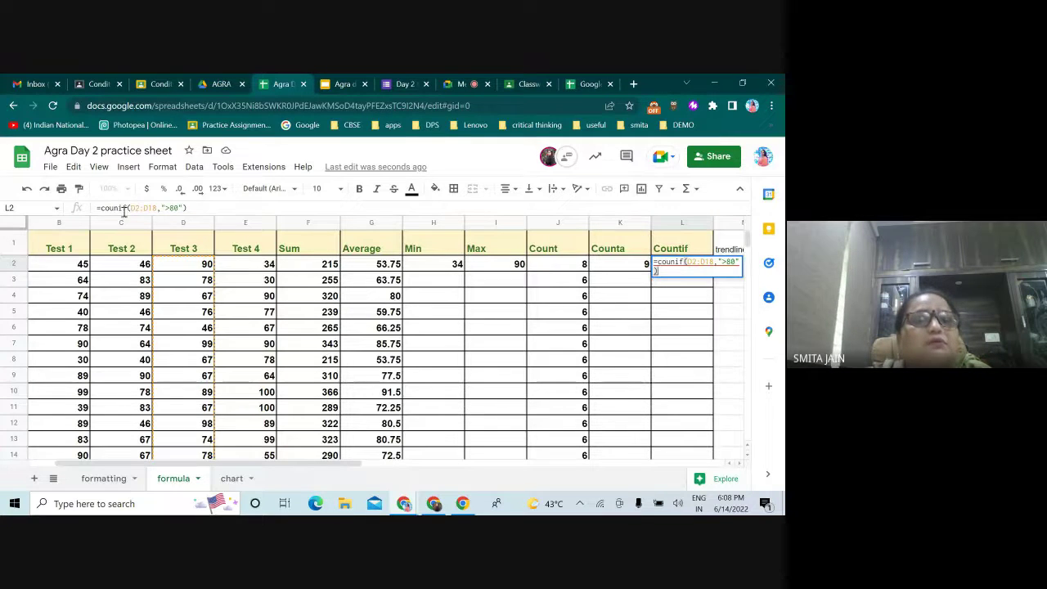
Open the Day 2 practice sheet from the DAY 2 folder inside the 1Google certification folder in Google Drive.
{"action": "left_click", "coordinate": [219, 85]}
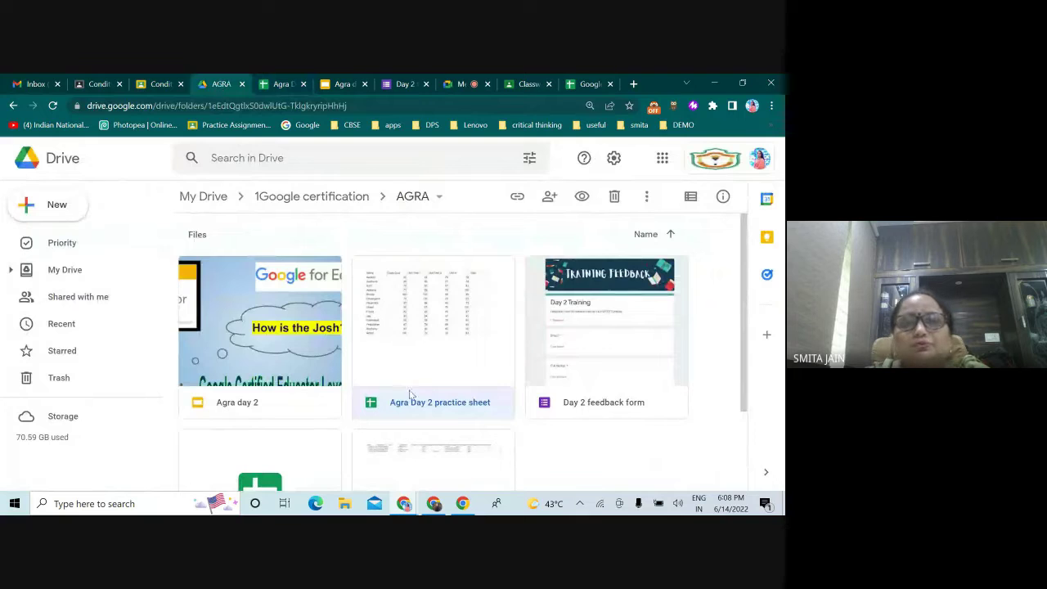
{"action": "left_click", "coordinate": [310, 197]}
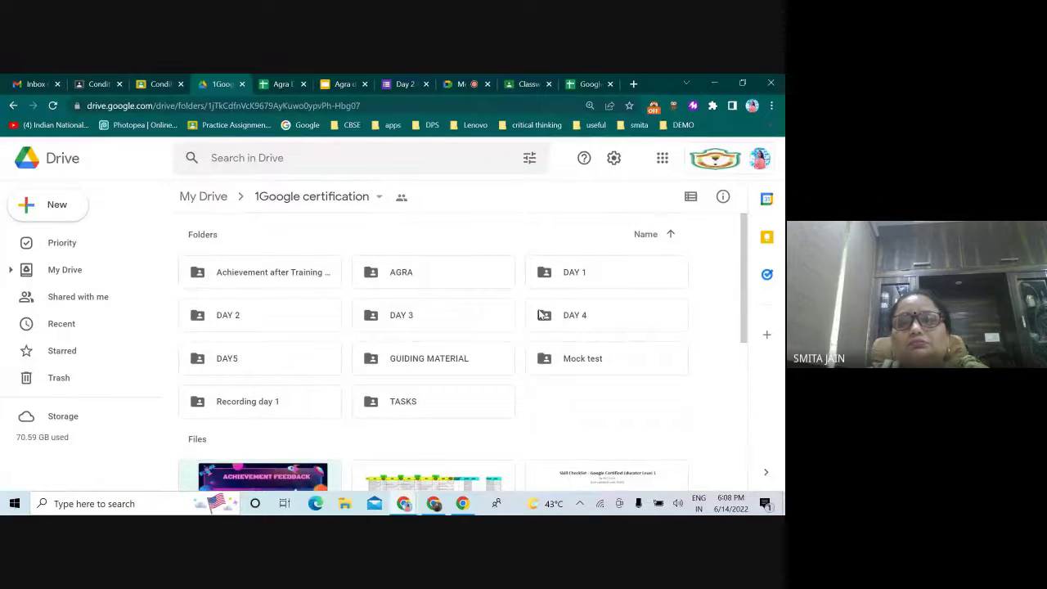
{"action": "double_click", "coordinate": [288, 319]}
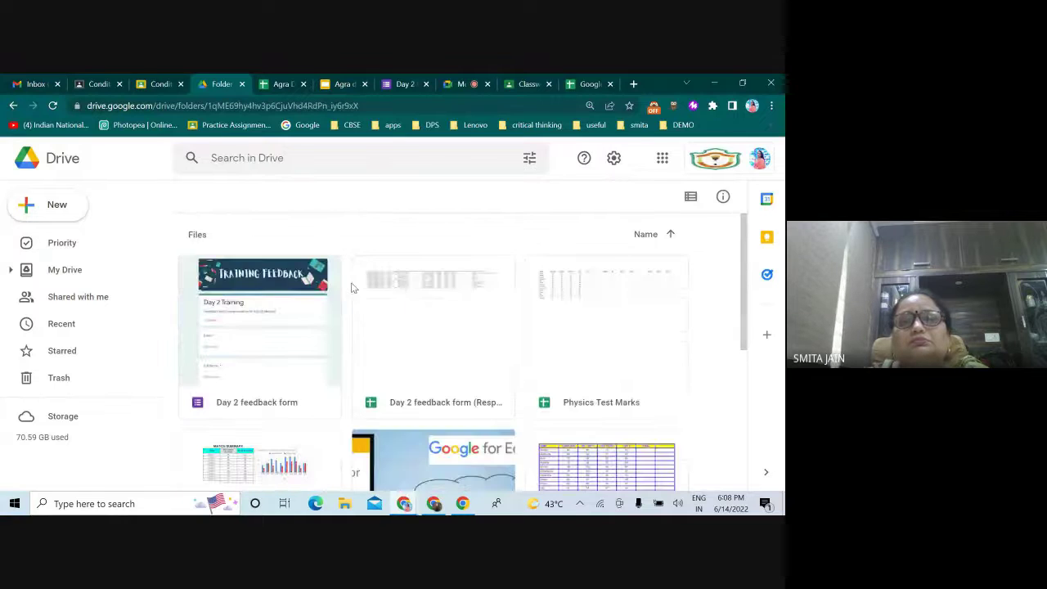
{"action": "scroll", "coordinate": [498, 392], "scroll_direction": "down", "scroll_amount": 2}
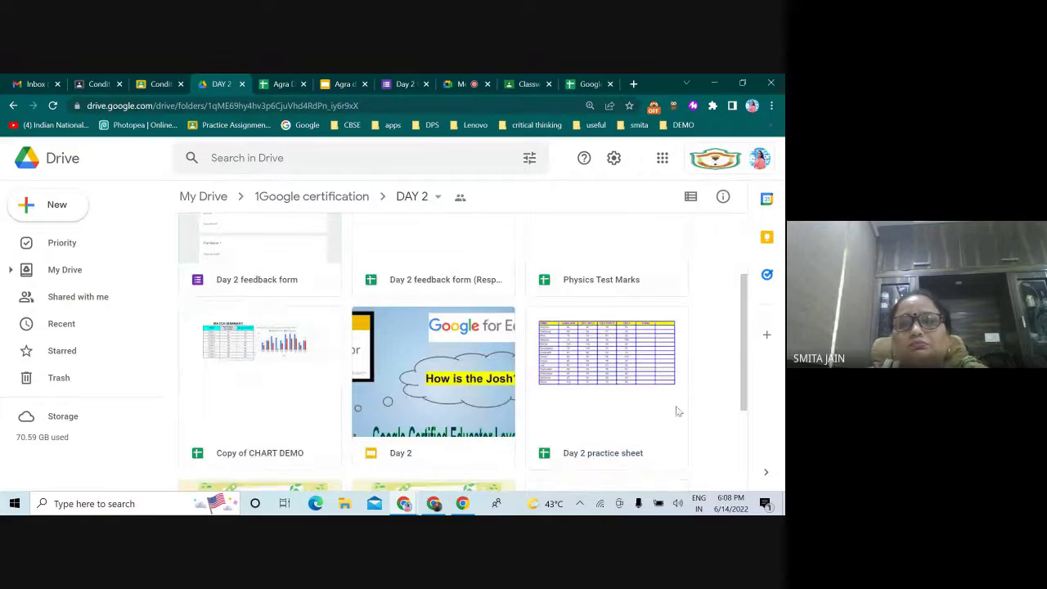
{"action": "double_click", "coordinate": [621, 433]}
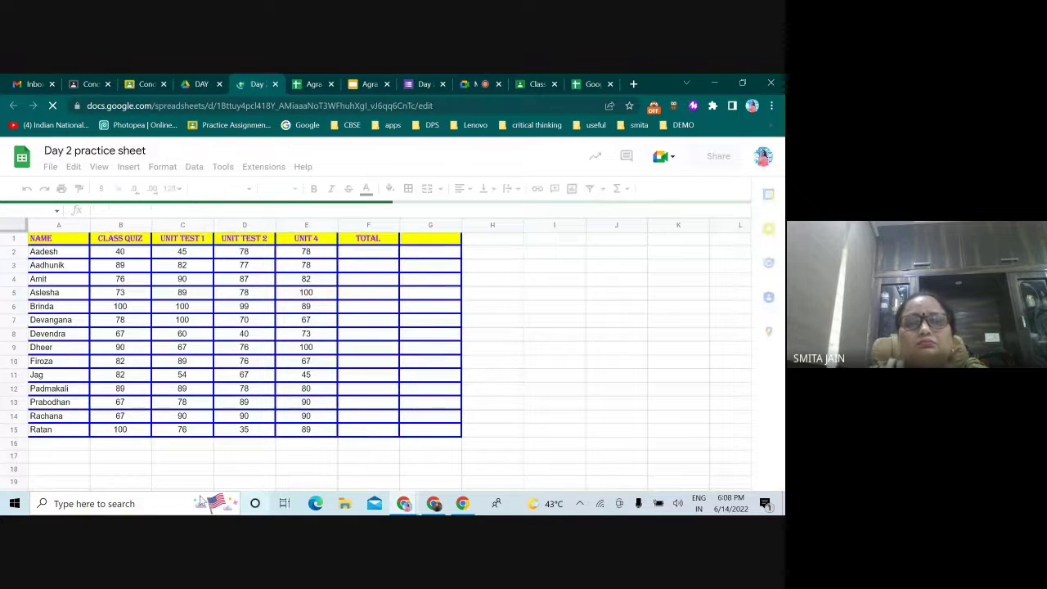
Inspect the reference formula in cell L2 under the Countif heading on the formula sheet.
{"action": "scroll", "coordinate": [155, 411], "scroll_direction": "down", "scroll_amount": 5}
{"action": "scroll", "coordinate": [246, 460], "scroll_direction": "down", "scroll_amount": 12}
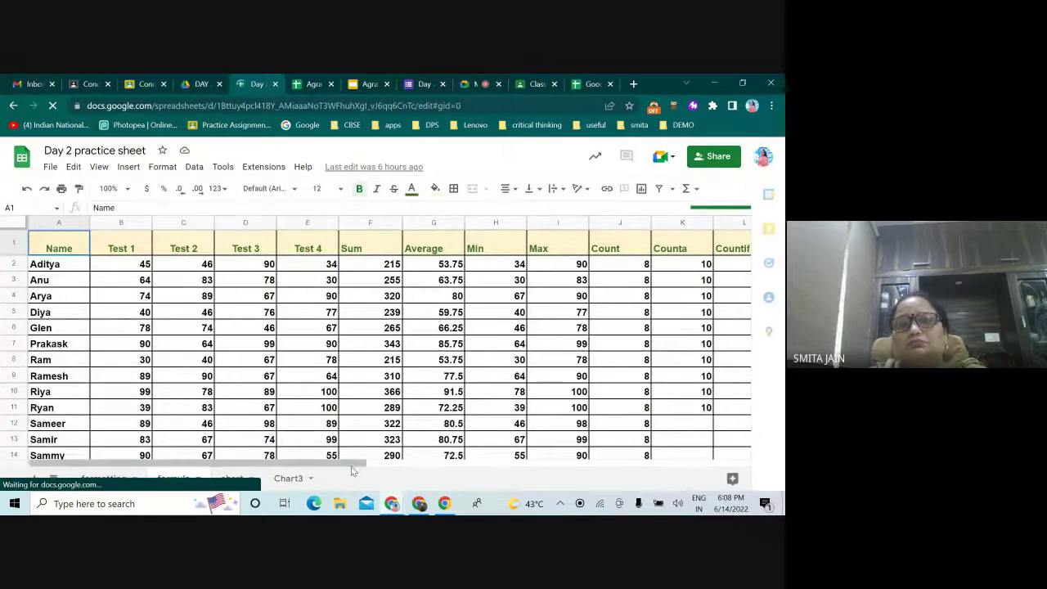
{"action": "left_click_drag", "start_coordinate": [393, 468], "coordinate": [420, 467]}
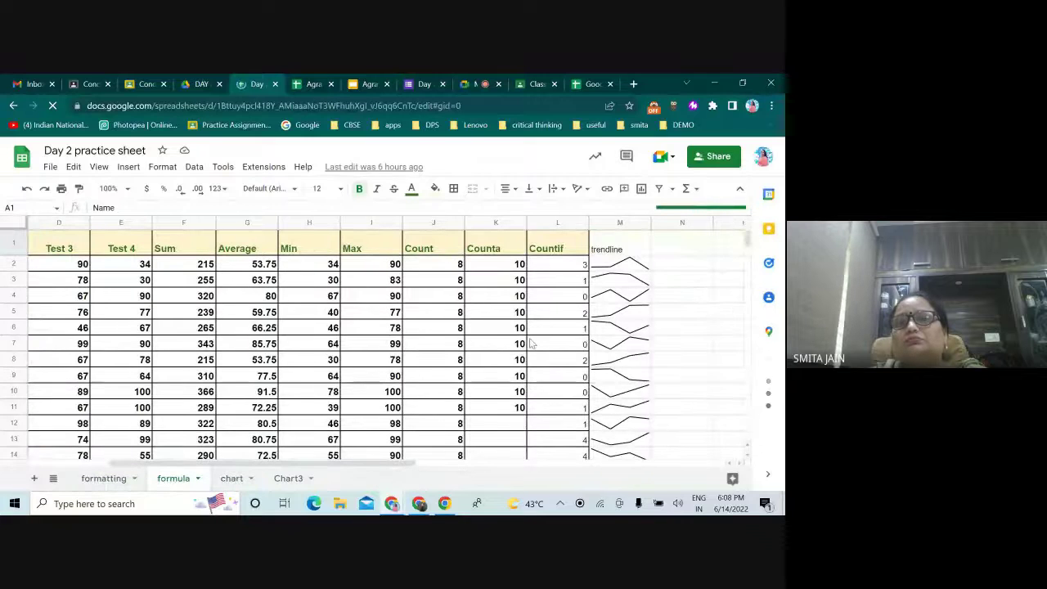
{"action": "left_click", "coordinate": [571, 268]}
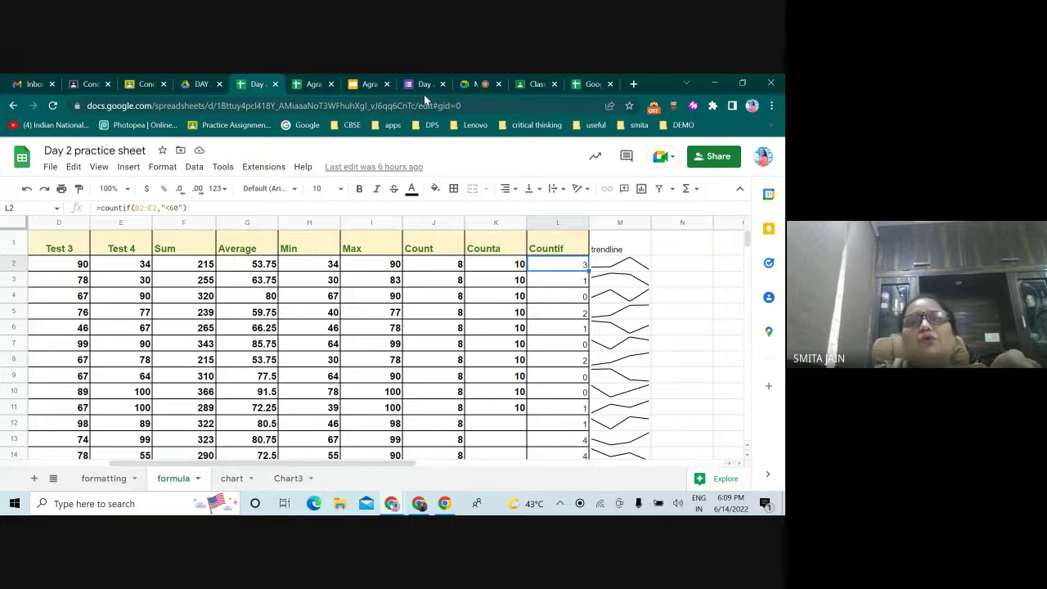
Switch back to the Agra Day 2 practice sheet and try the L2 formula without the comma before ">80".
{"action": "left_click", "coordinate": [315, 84]}
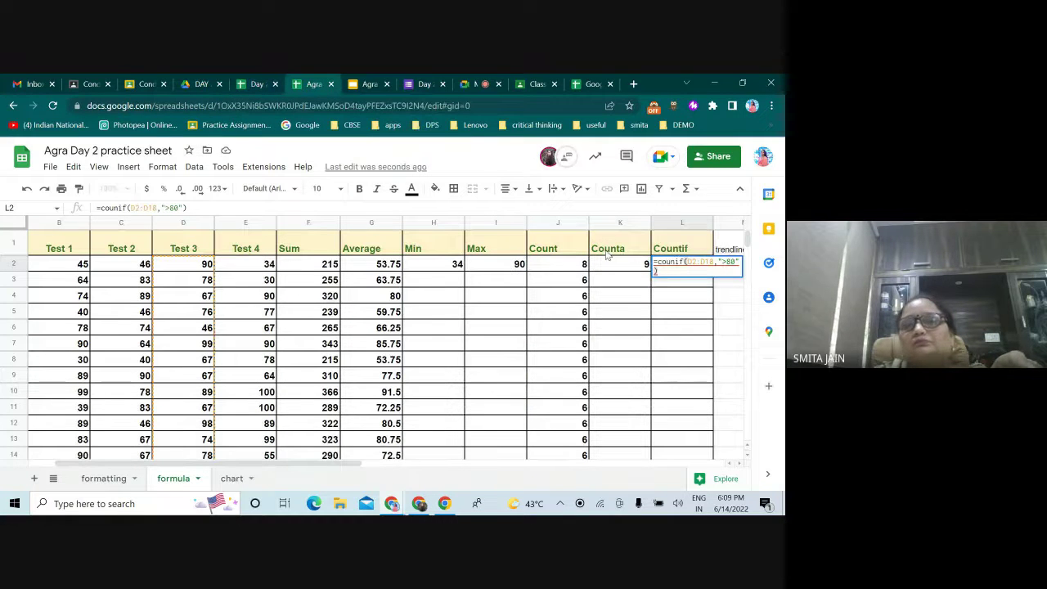
{"action": "left_click", "coordinate": [718, 261]}
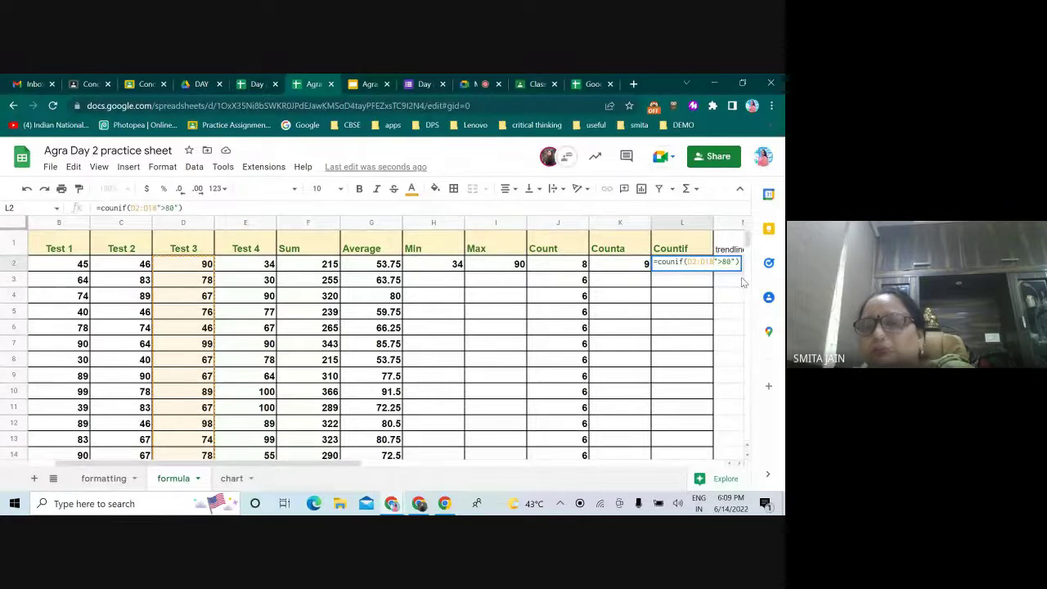
{"action": "key", "text": "Return"}
{"action": "double_click", "coordinate": [678, 266]}
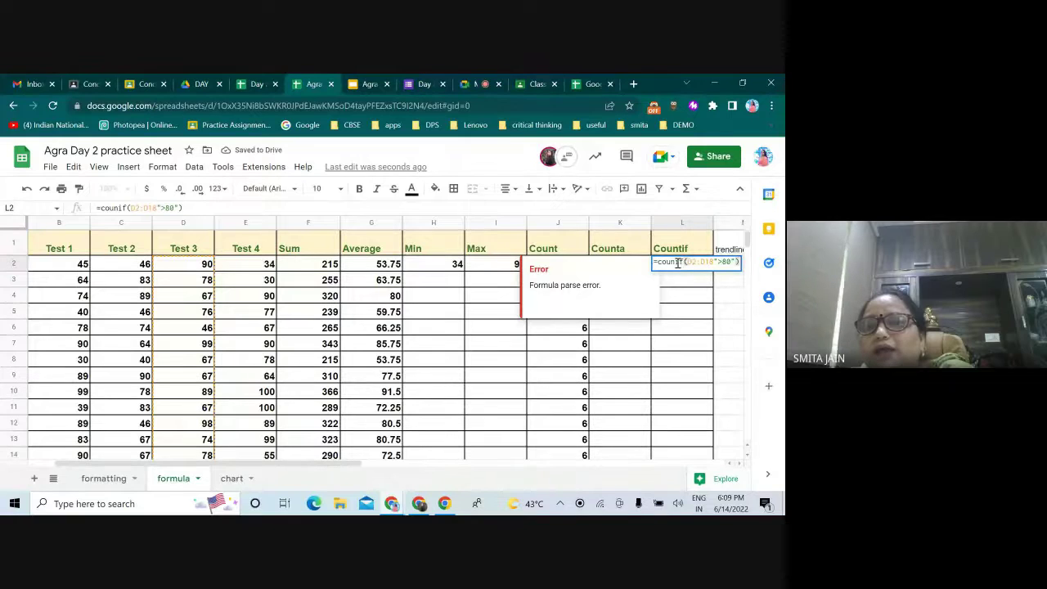
Try to repair the L2 formula by correcting the function name to countif and reinserting the comma after D2:D18.
{"action": "left_click", "coordinate": [716, 262]}
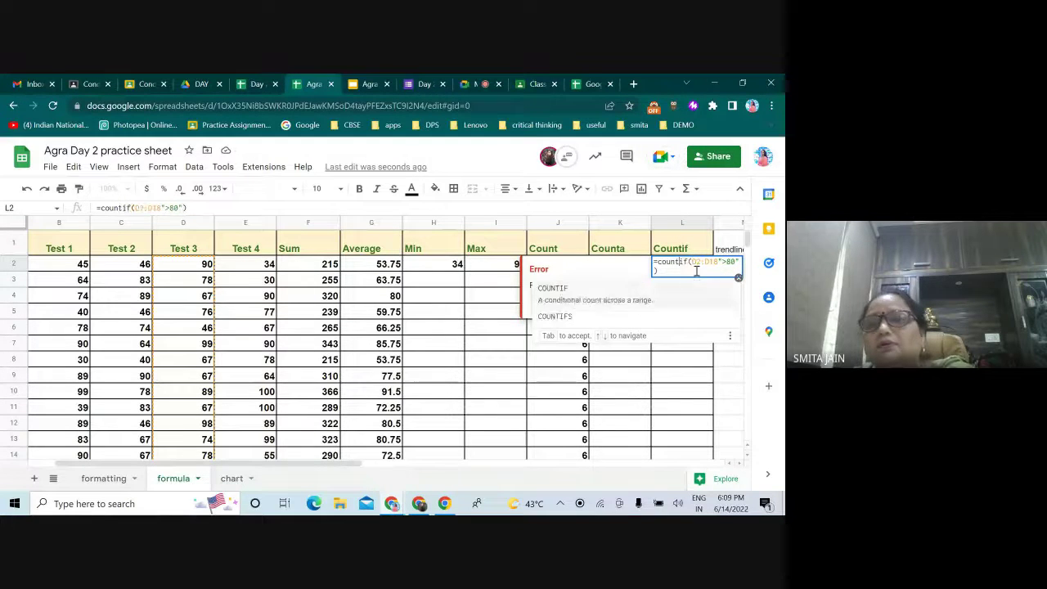
{"action": "left_click", "coordinate": [718, 262]}
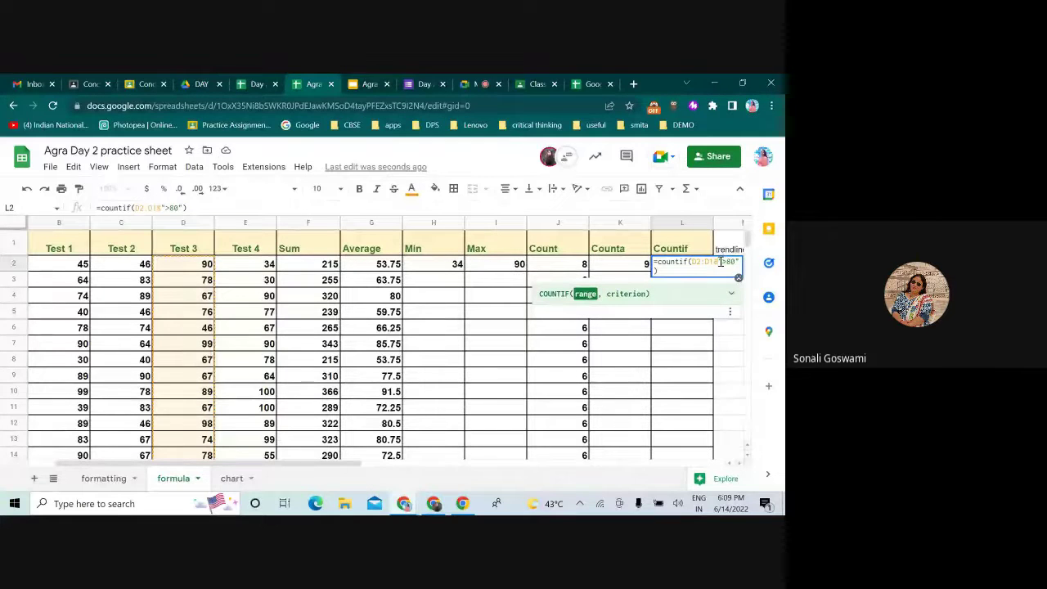
{"action": "type", "text": ","}
{"action": "left_click", "coordinate": [684, 332]}
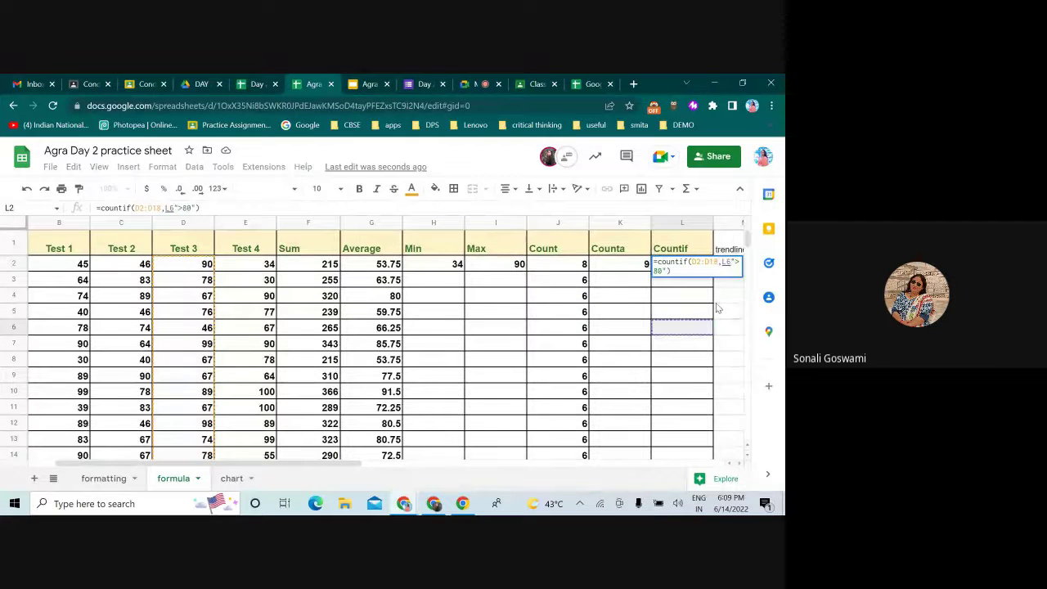
{"action": "left_click", "coordinate": [690, 262]}
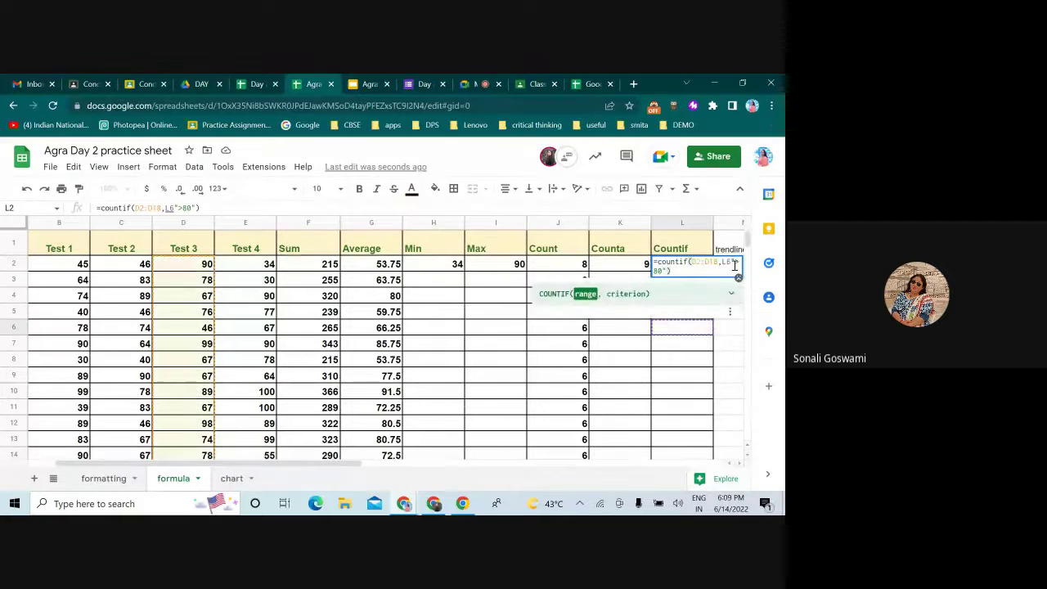
{"action": "left_click_drag", "start_coordinate": [739, 263], "coordinate": [654, 262]}
{"action": "left_click", "coordinate": [676, 266]}
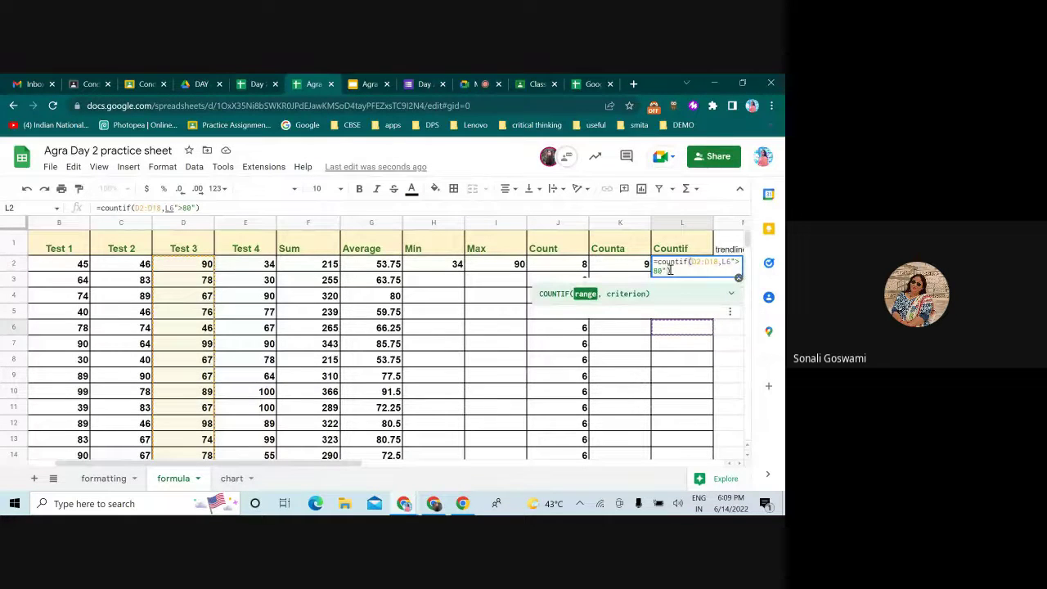
{"action": "left_click", "coordinate": [650, 265]}
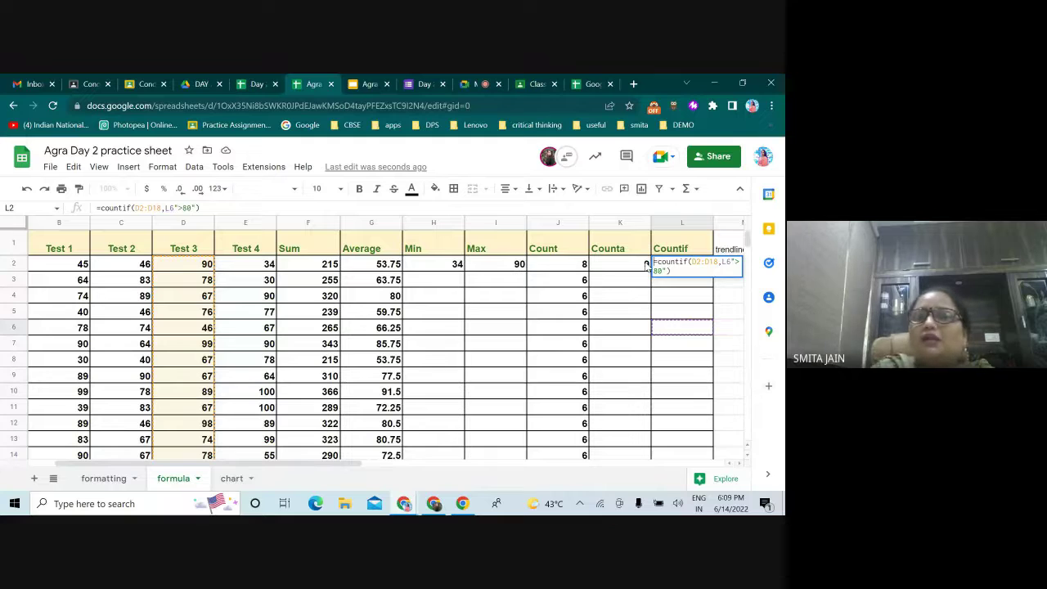
{"action": "double_click", "coordinate": [670, 262]}
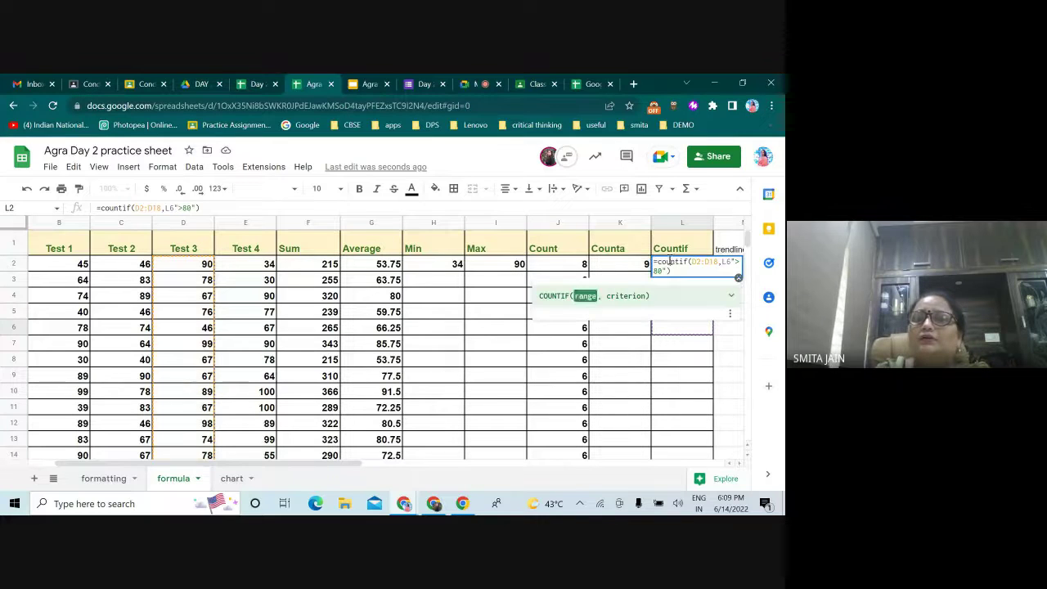
Replace the contents of L2 with the start of a new formula, =countif(, using the Test 3 range D2:D14.
{"action": "left_click_drag", "start_coordinate": [201, 207], "coordinate": [79, 207]}
{"action": "key", "text": "BackSpace"}
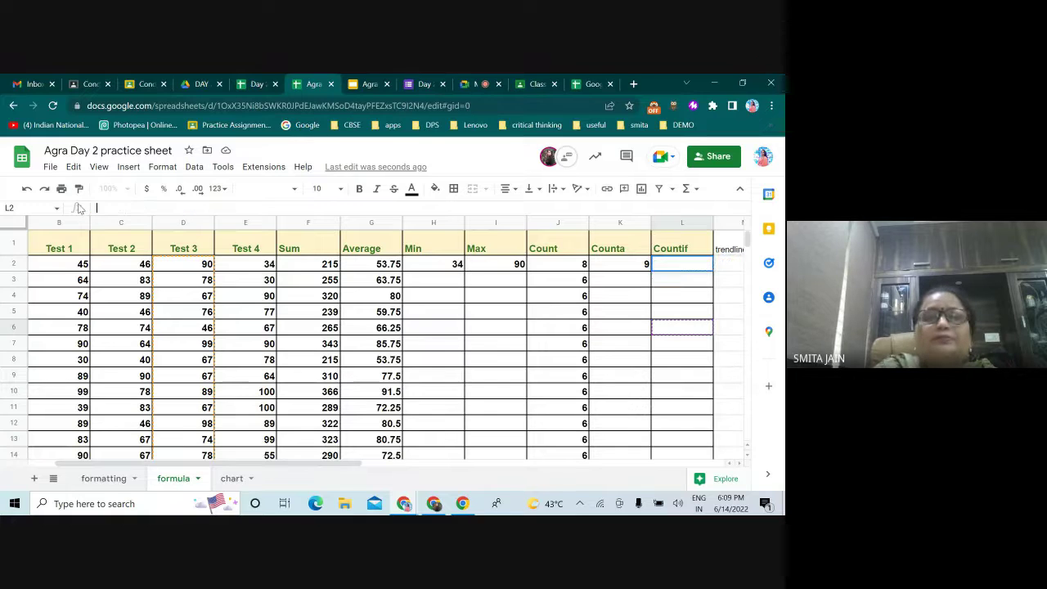
{"action": "type", "text": "="}
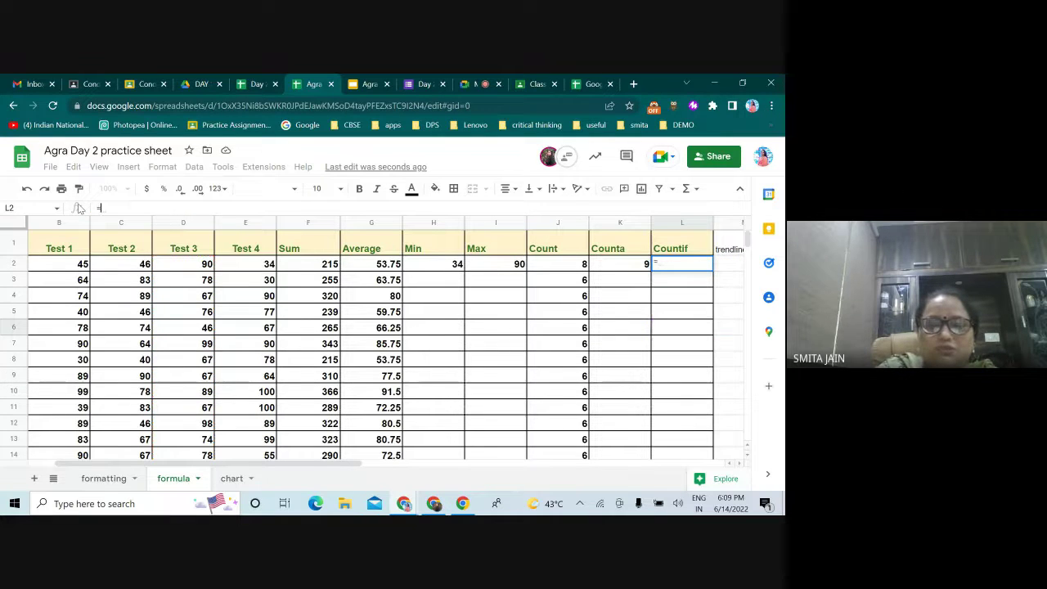
{"action": "type", "text": "con"}
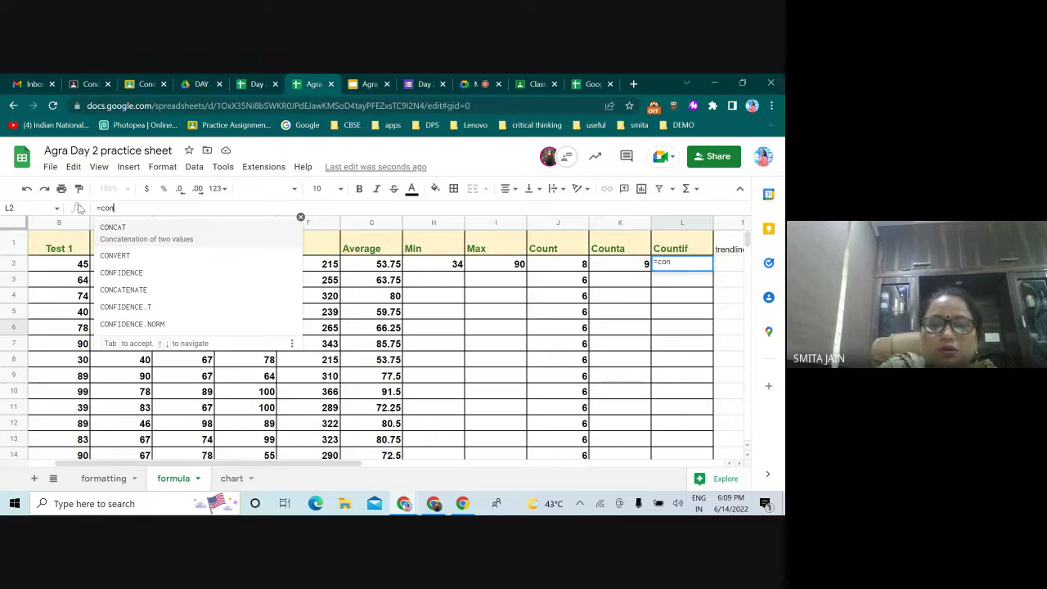
{"action": "type", "text": "tif"}
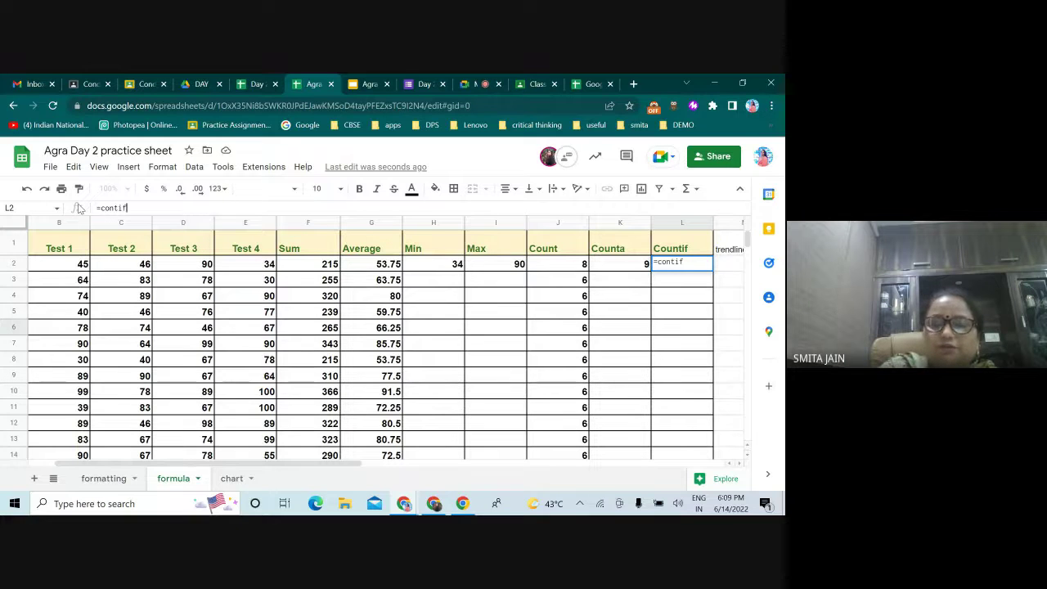
{"action": "type", "text": "("}
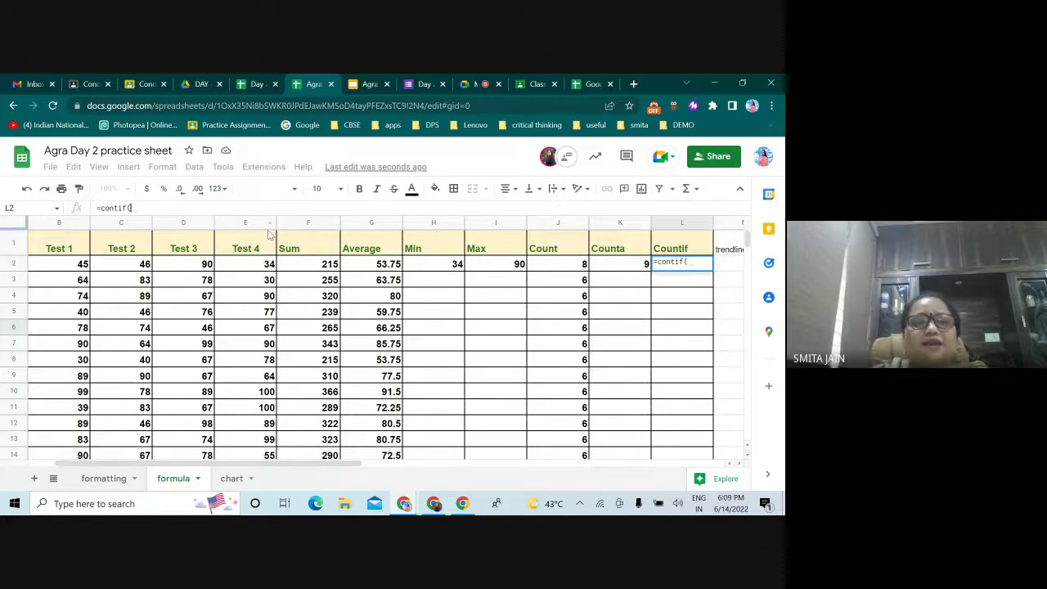
{"action": "left_click_drag", "start_coordinate": [180, 266], "coordinate": [202, 457]}
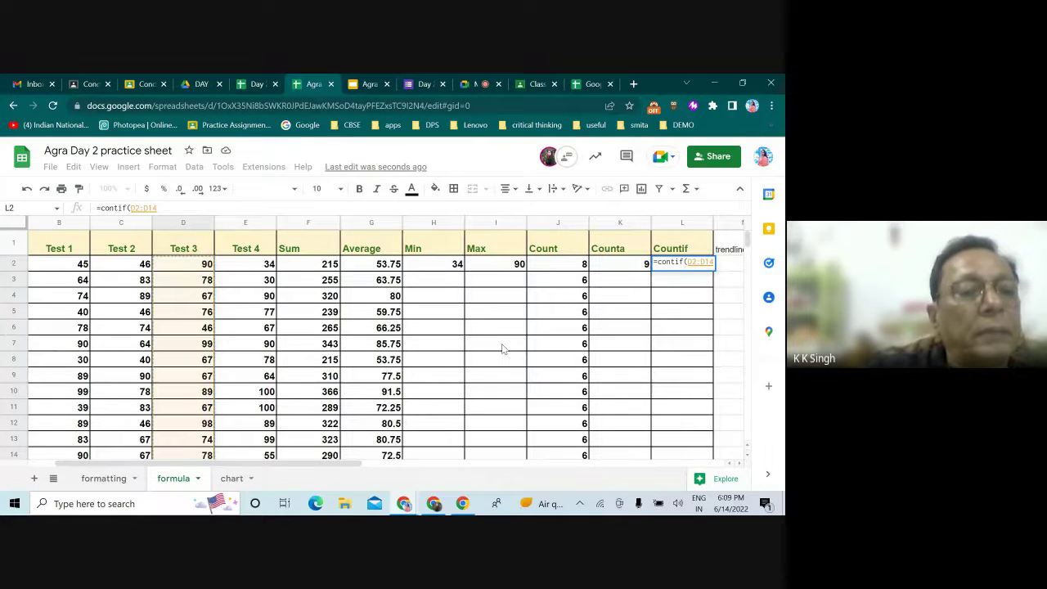
{"action": "left_click", "coordinate": [669, 262]}
{"action": "type", "text": "u"}
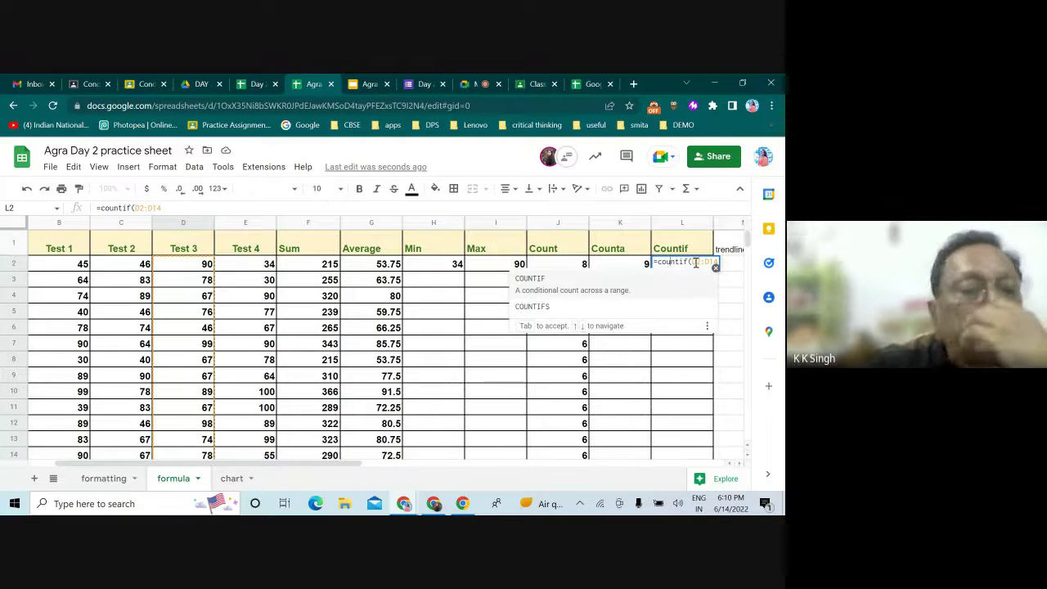
Complete the COUNTIF formula in L2 with the criterion ">90" and enter it.
{"action": "left_click", "coordinate": [173, 208]}
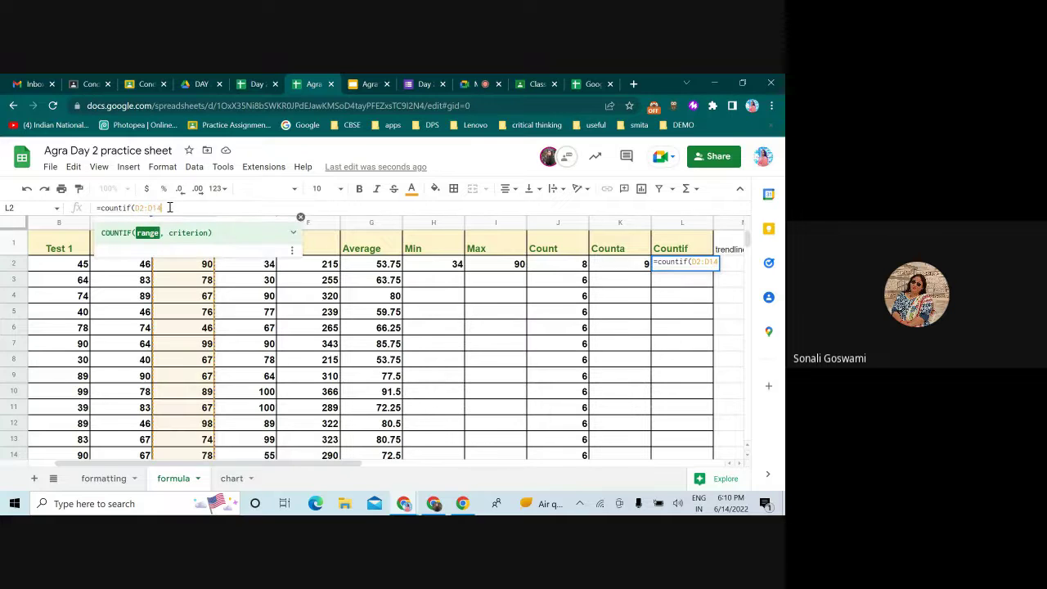
{"action": "type", "text": ",\""}
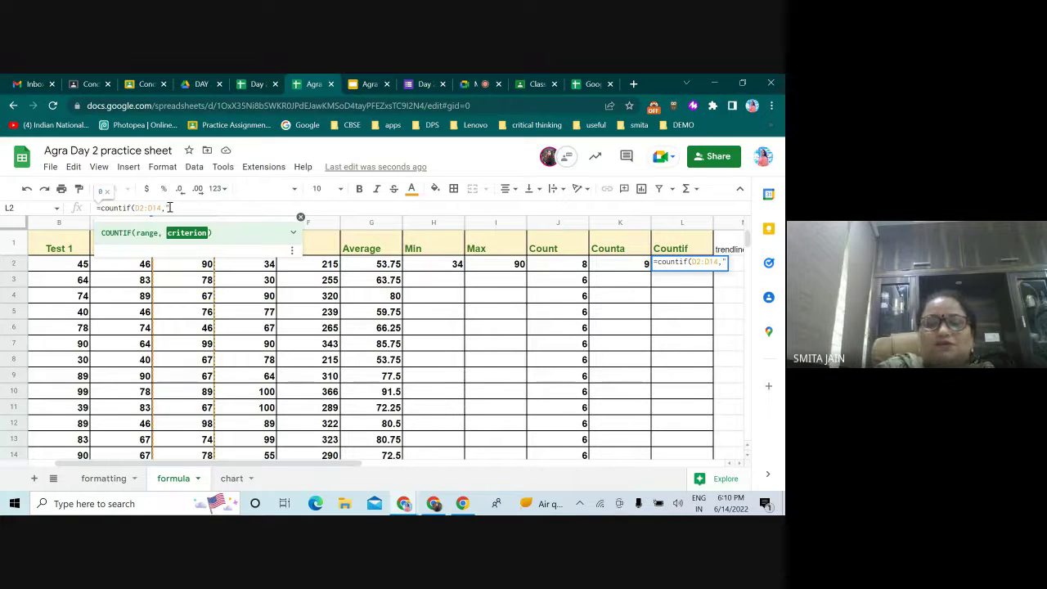
{"action": "type", "text": ">"}
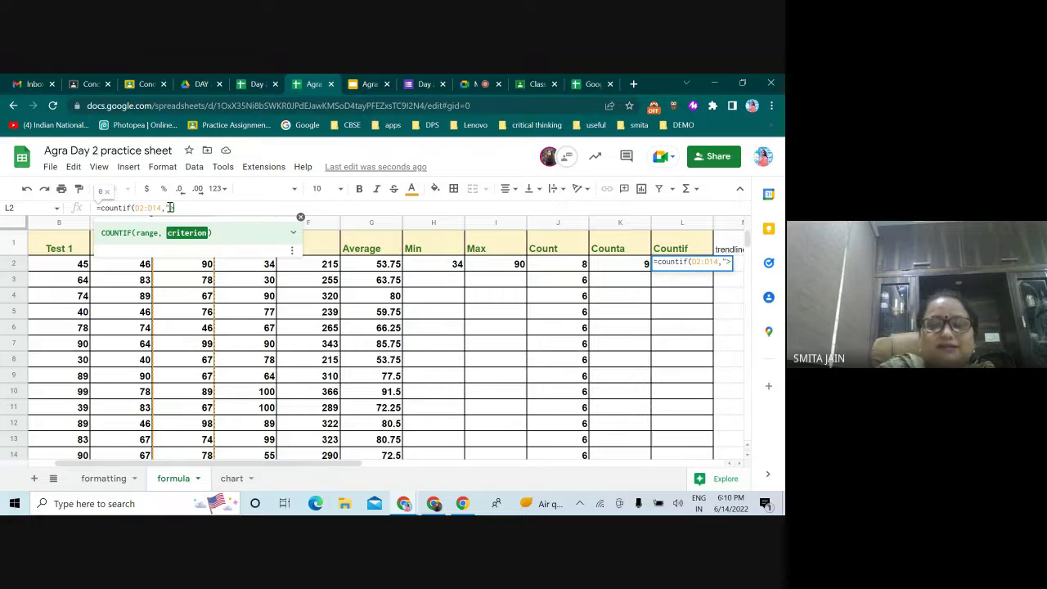
{"action": "type", "text": "90"}
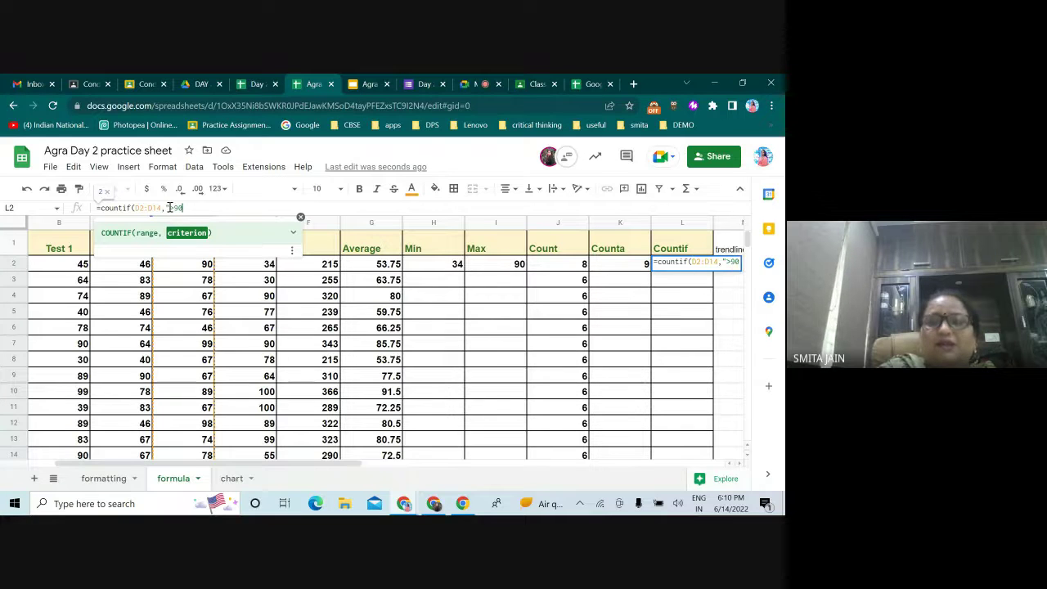
{"action": "type", "text": "\""}
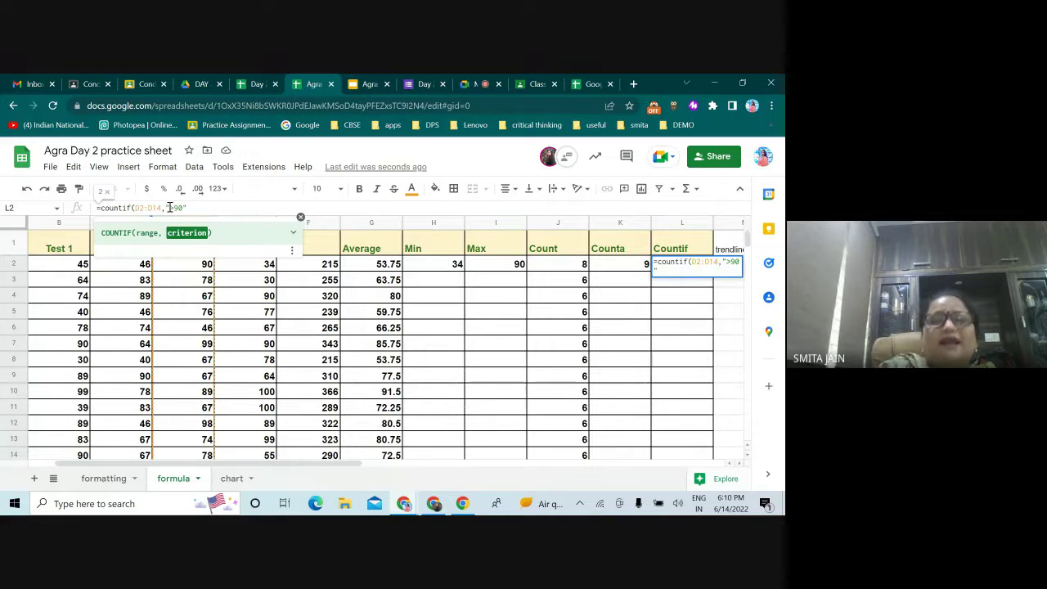
{"action": "key", "text": "Return"}
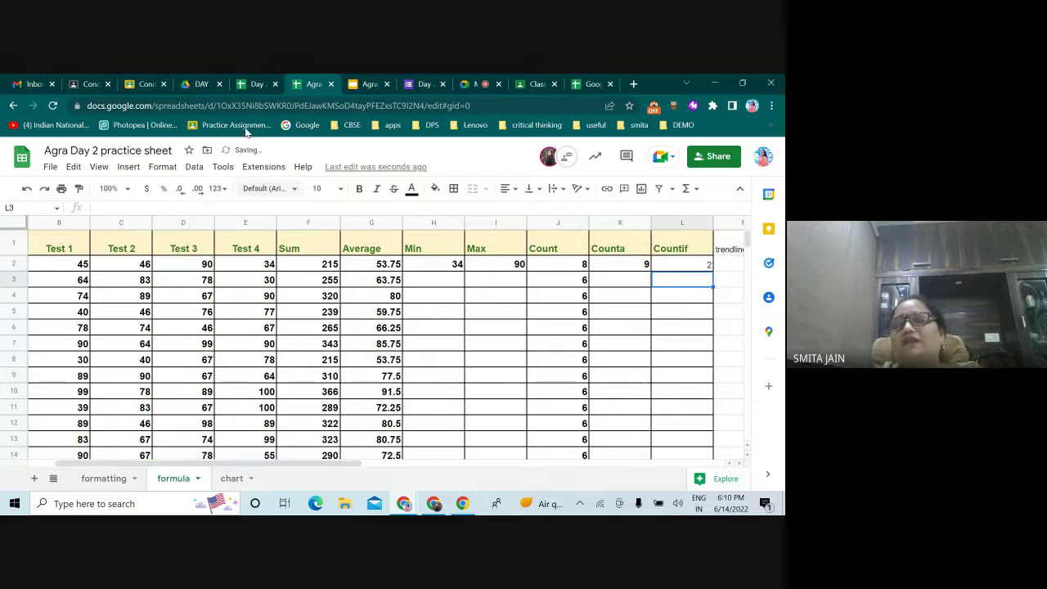
Review the formula in L2 and the trendline heading in M1, and open the chart sheet.
{"action": "left_click", "coordinate": [702, 265]}
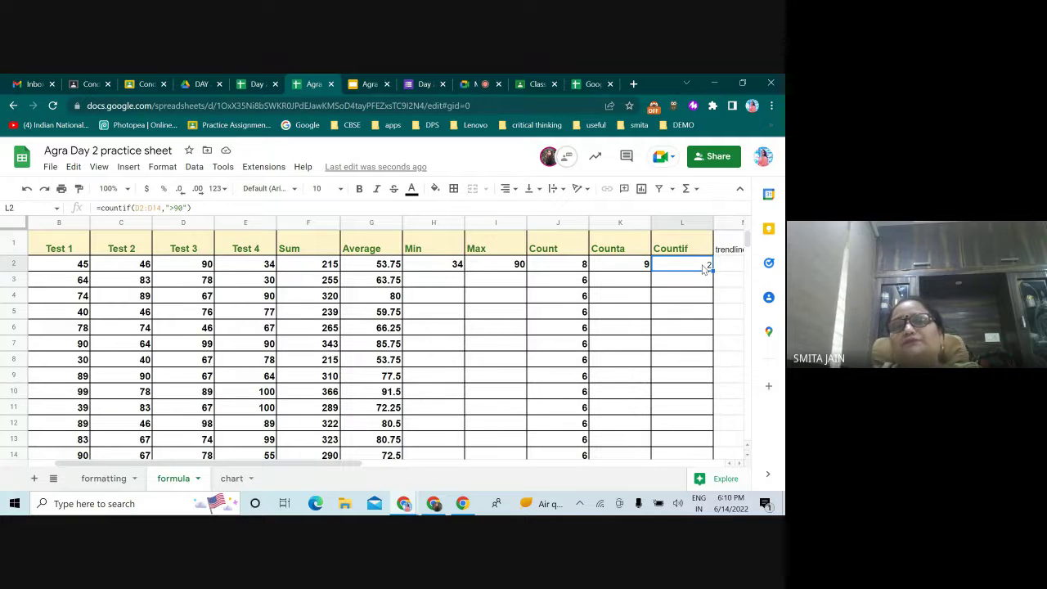
{"action": "left_click_drag", "start_coordinate": [319, 466], "coordinate": [456, 466]}
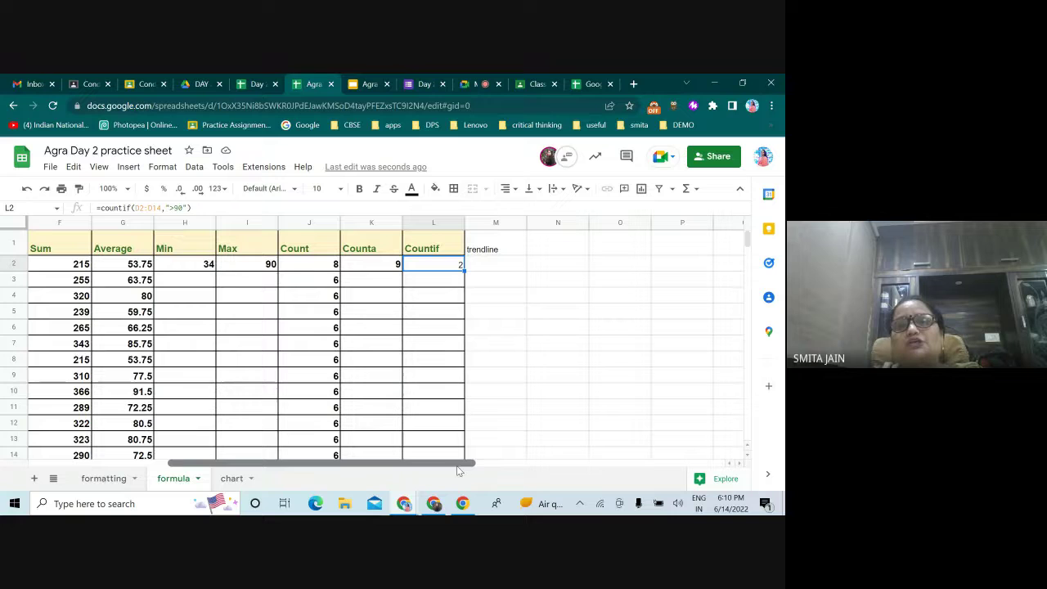
{"action": "left_click", "coordinate": [480, 254]}
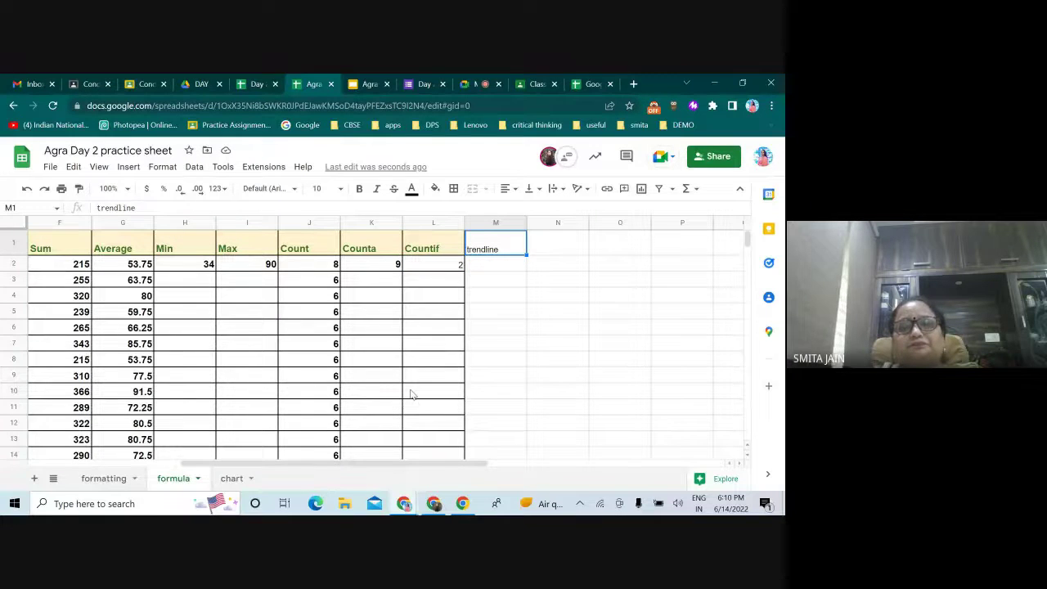
{"action": "left_click", "coordinate": [232, 478]}
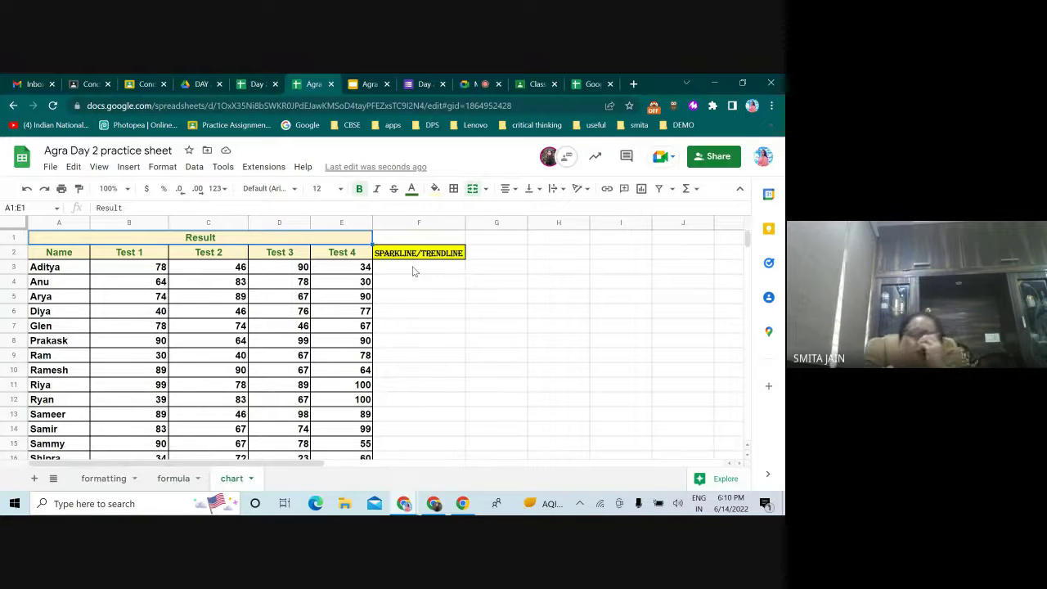
Write the formula =sparkline(B3:E3) in F3 to plot the first student's four test scores.
{"action": "left_click", "coordinate": [409, 273]}
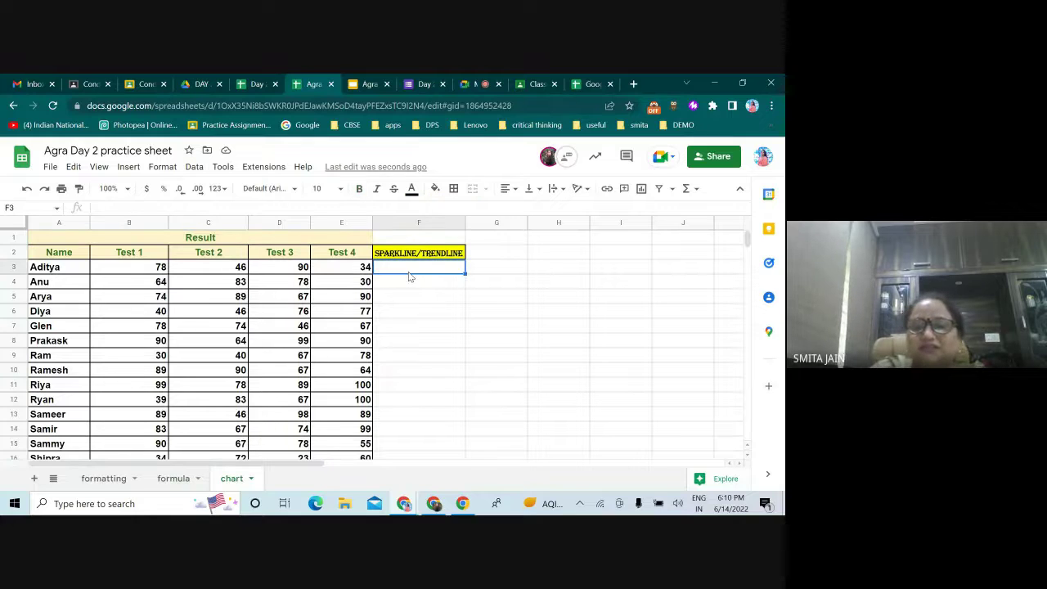
{"action": "type", "text": "="}
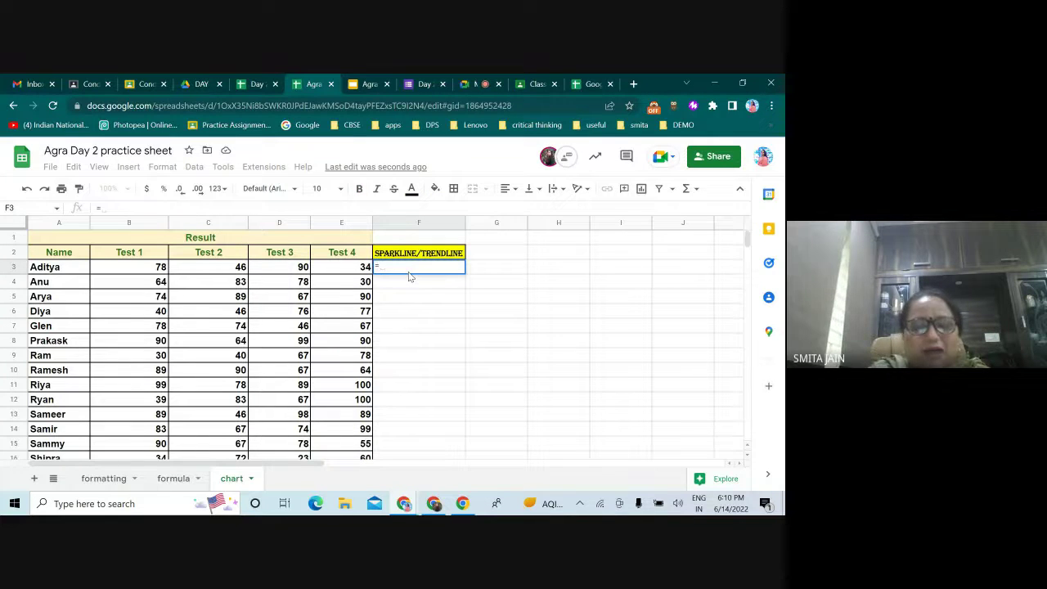
{"action": "type", "text": "sparkline"}
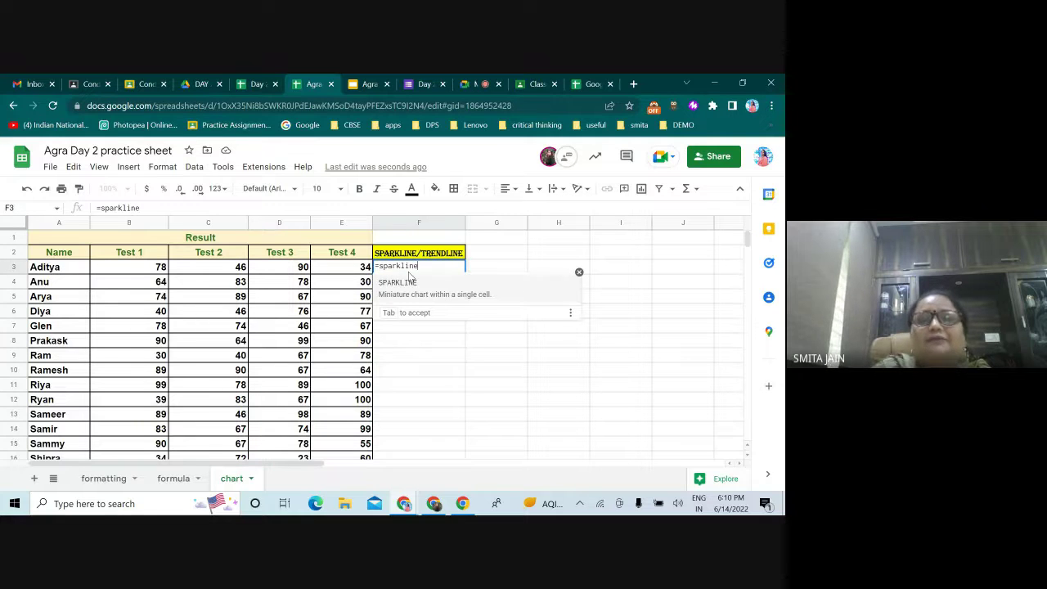
{"action": "type", "text": "("}
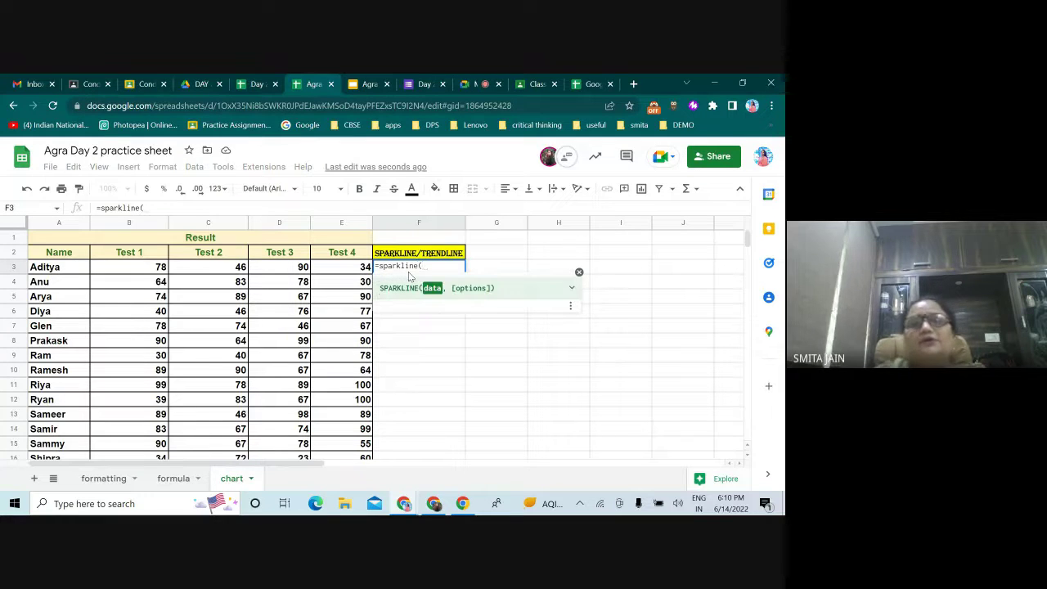
{"action": "left_click_drag", "start_coordinate": [129, 275], "coordinate": [365, 275]}
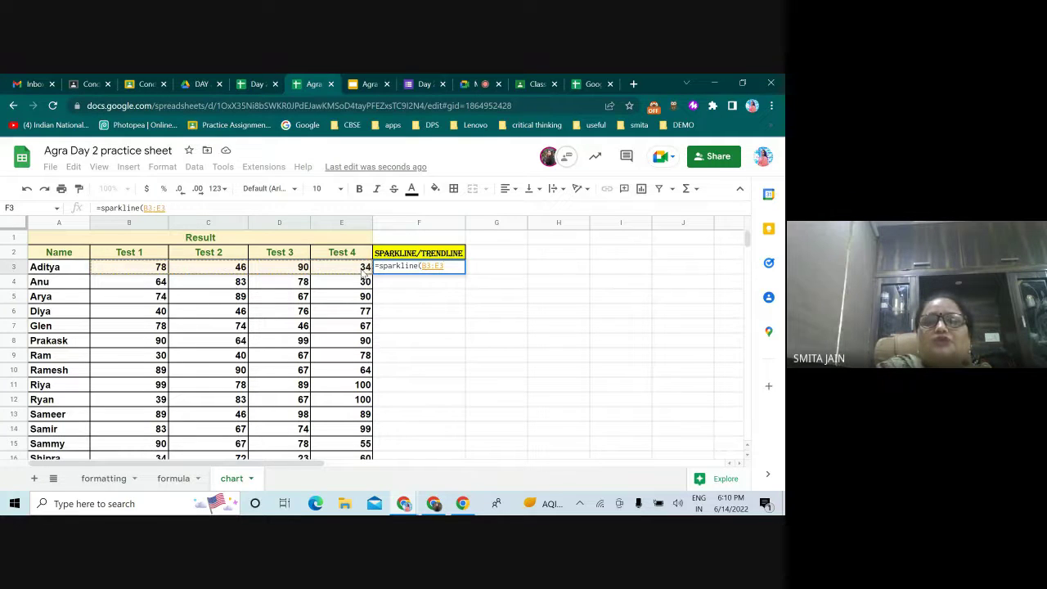
{"action": "type", "text": ")"}
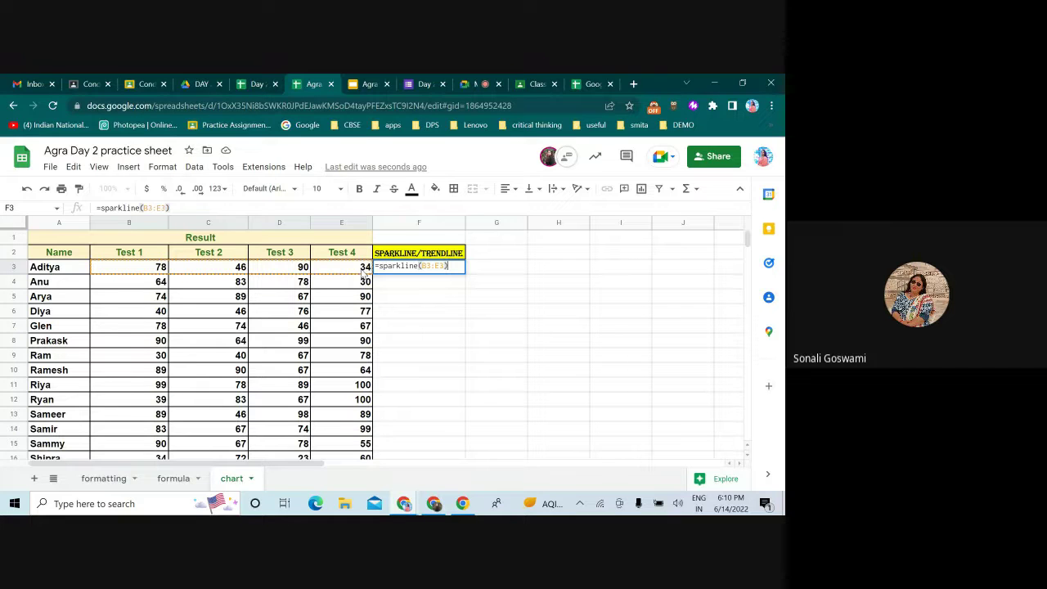
Check the sparkline formula in M2 of the Day 2 practice sheet, and enter the pending F3 formula in the Agra sheet.
{"action": "key", "text": "ctrl+a"}
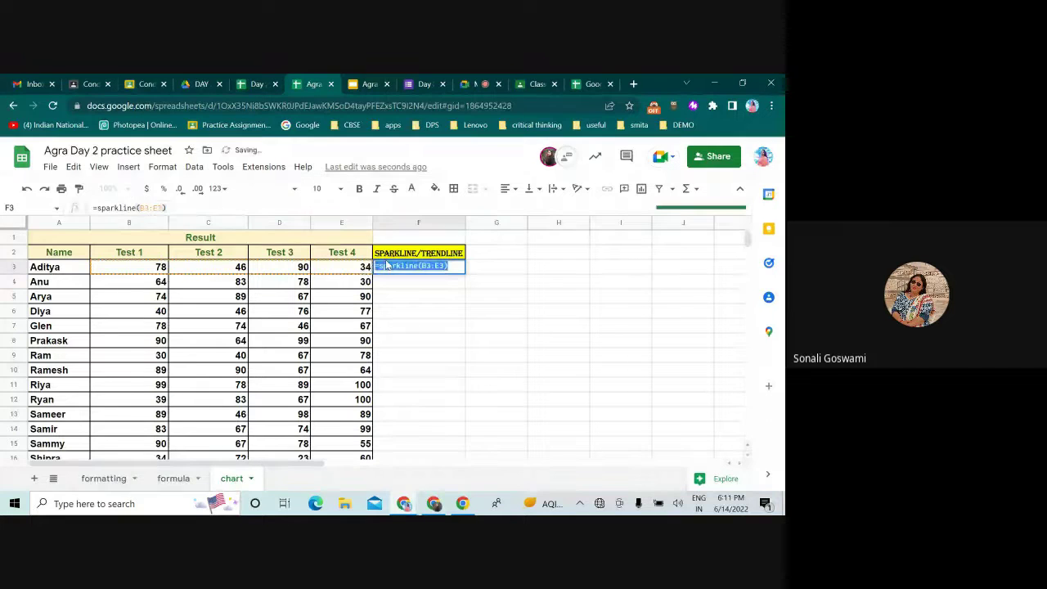
{"action": "left_click", "coordinate": [253, 85]}
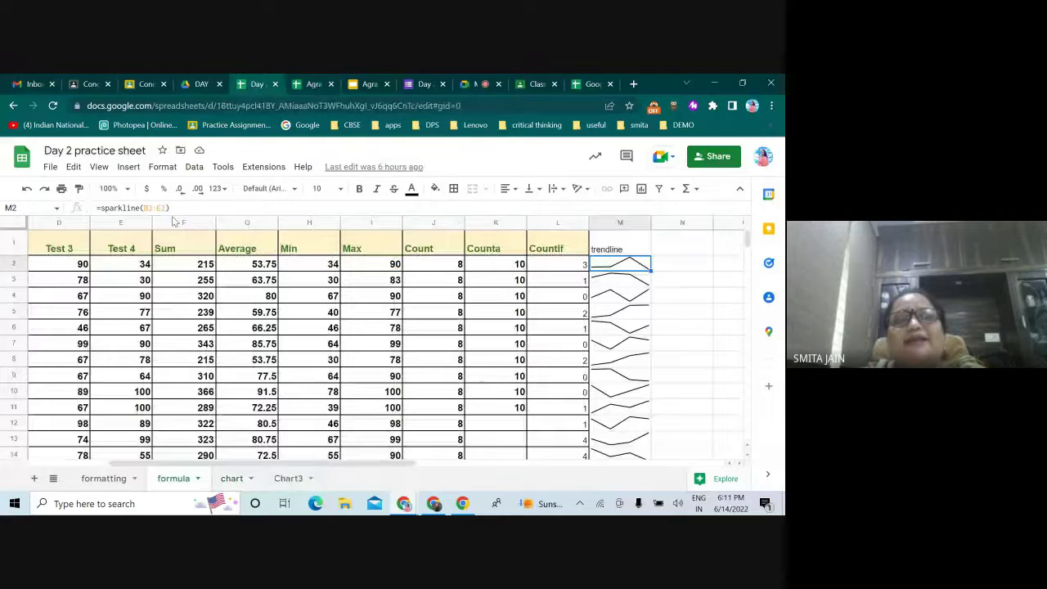
{"action": "left_click", "coordinate": [312, 85]}
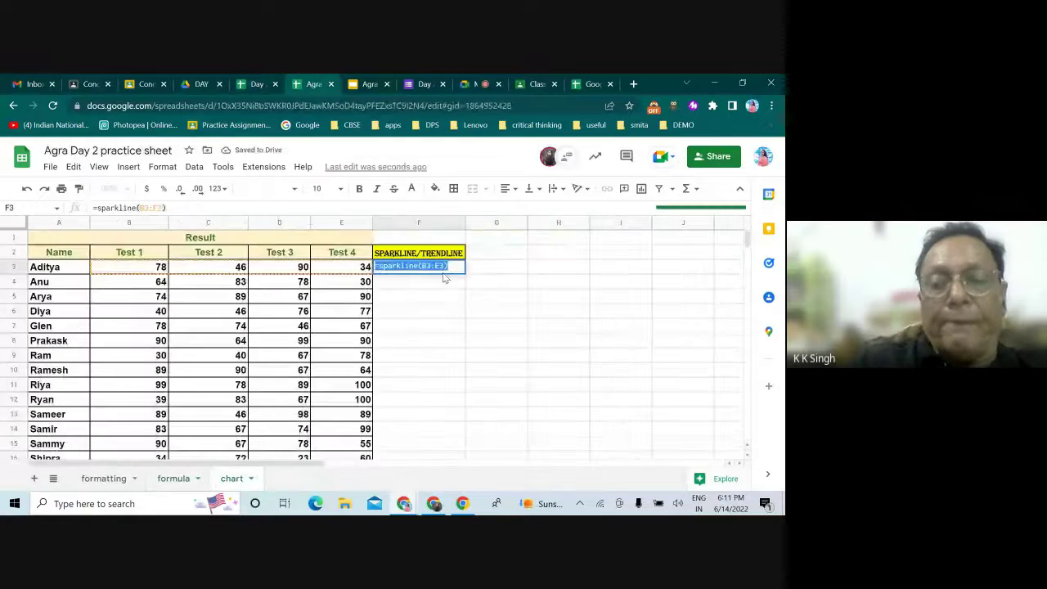
{"action": "left_click", "coordinate": [425, 288]}
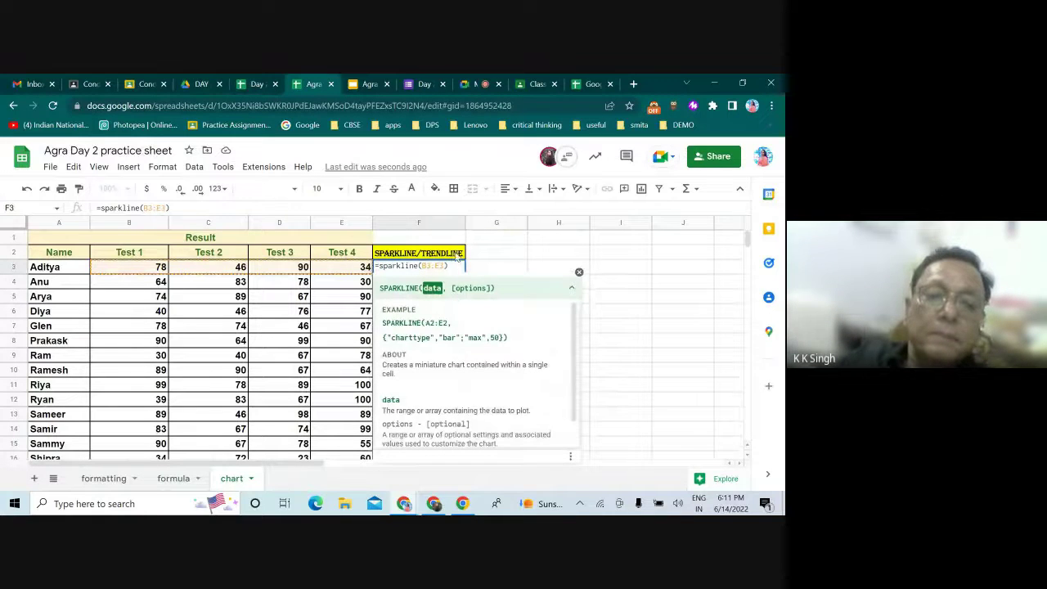
{"action": "left_click", "coordinate": [491, 270]}
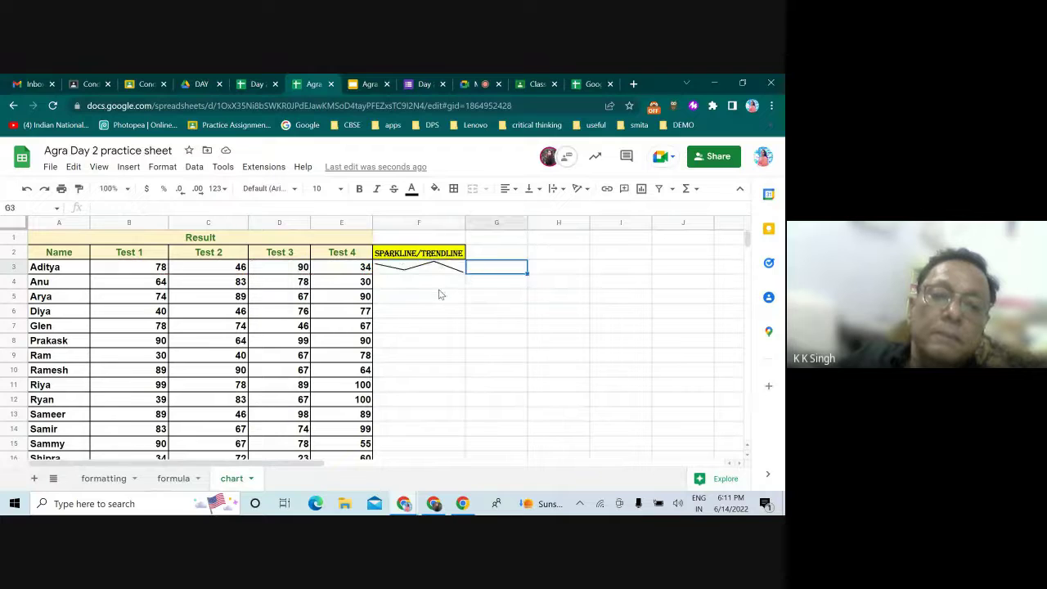
Fill the sparkline formula in F3 down through F19 for all the students.
{"action": "key", "text": "Left"}
{"action": "left_click", "coordinate": [436, 283]}
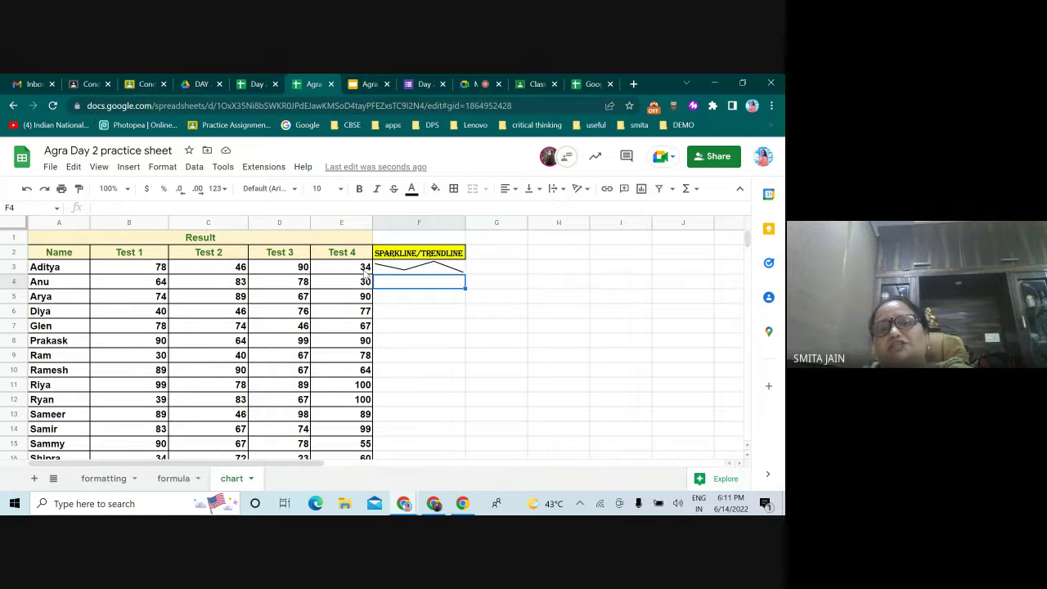
{"action": "left_click", "coordinate": [434, 268]}
{"action": "left_click_drag", "start_coordinate": [465, 275], "coordinate": [454, 385]}
{"action": "scroll", "coordinate": [453, 389], "scroll_direction": "up", "scroll_amount": 3}
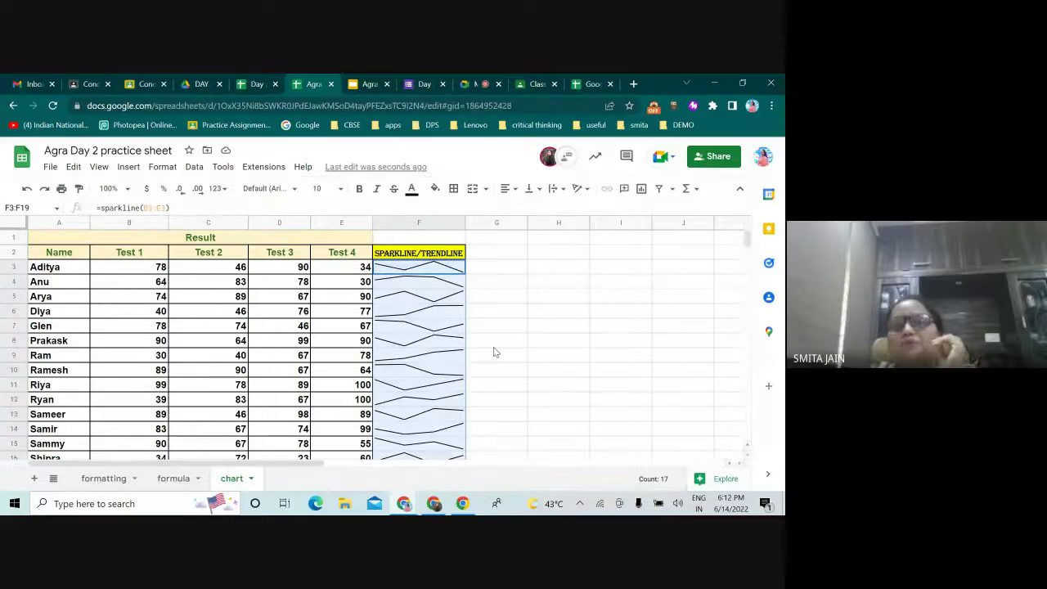
Insert a chart from the sparkline range F3:F19 and look through the available chart types.
{"action": "left_click", "coordinate": [641, 190]}
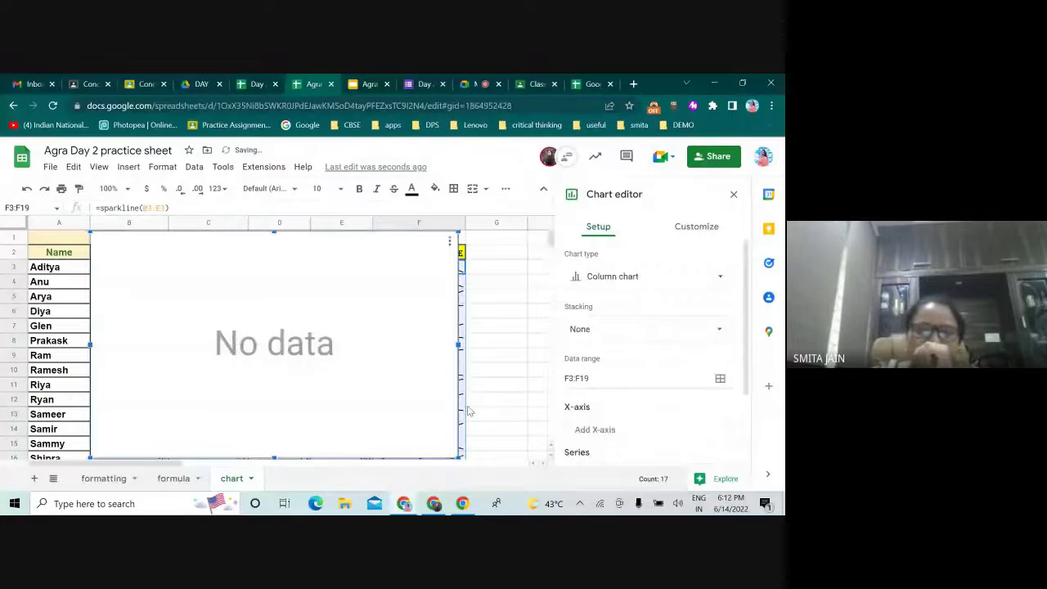
{"action": "left_click", "coordinate": [719, 278]}
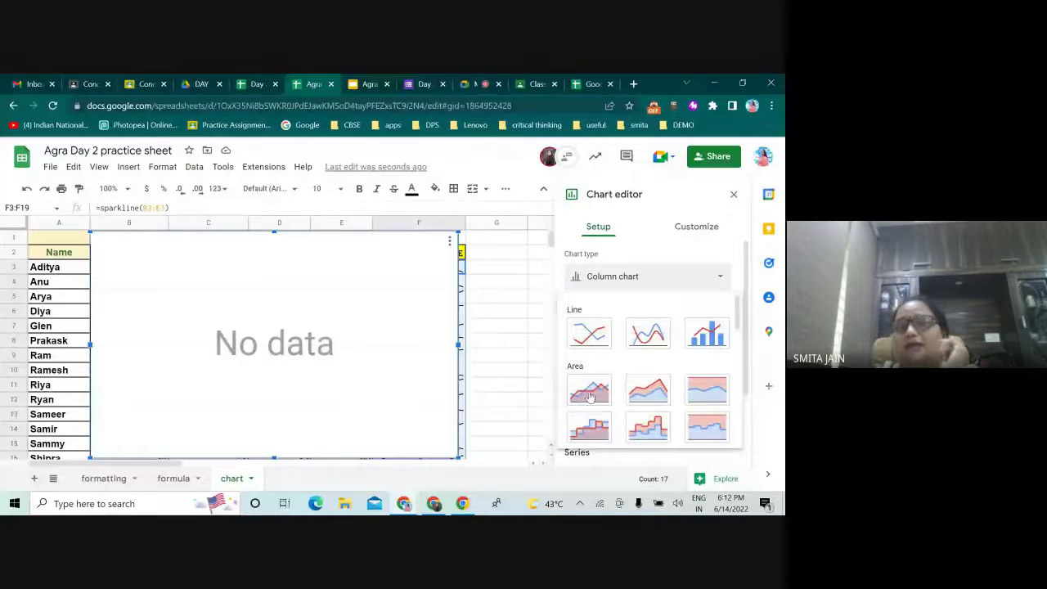
{"action": "scroll", "coordinate": [595, 407], "scroll_direction": "down", "scroll_amount": 2}
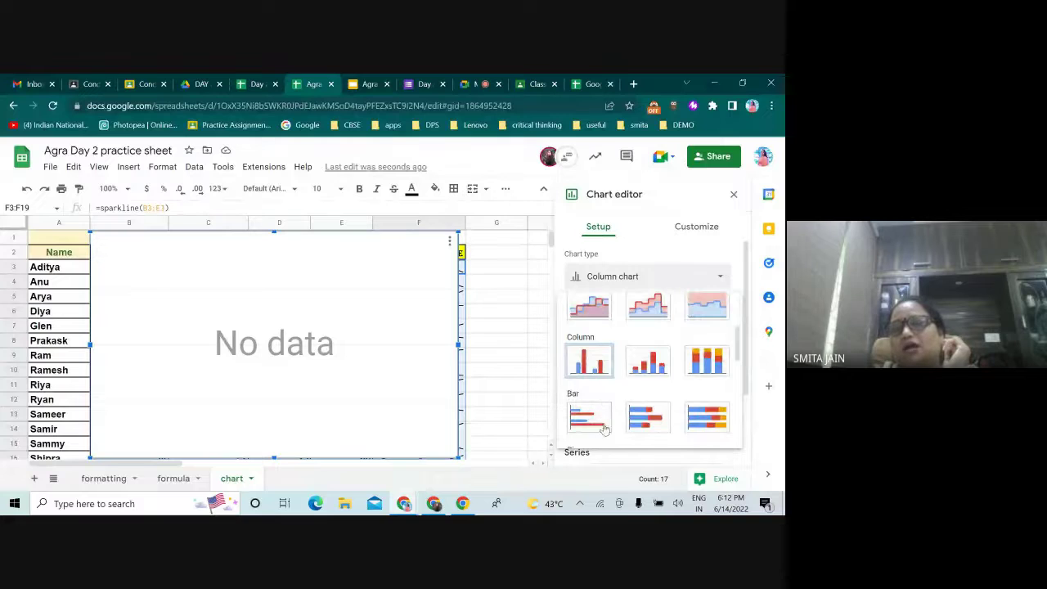
{"action": "scroll", "coordinate": [600, 421], "scroll_direction": "down", "scroll_amount": 3}
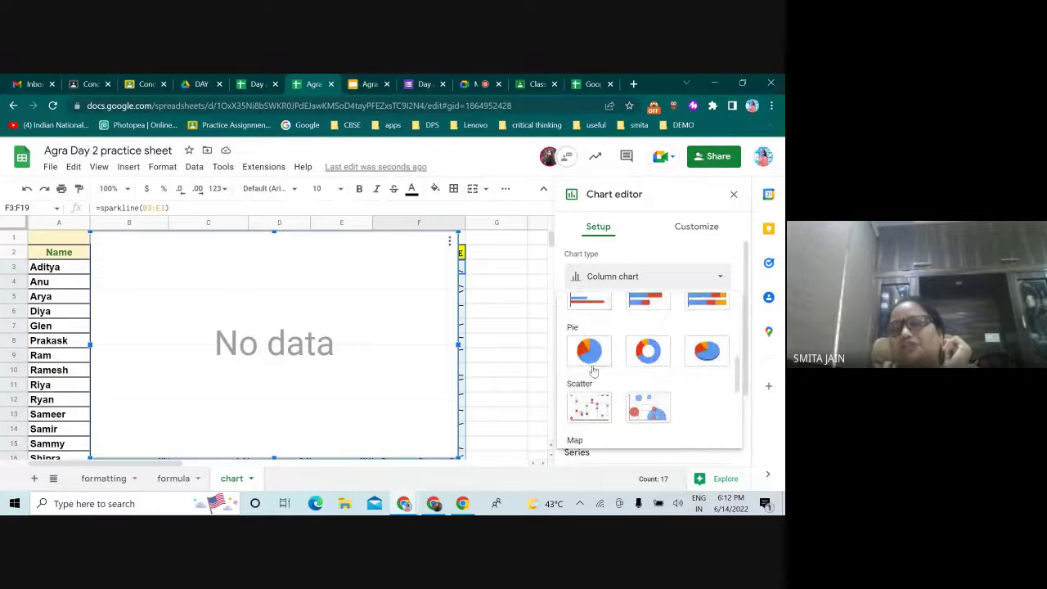
{"action": "scroll", "coordinate": [587, 372], "scroll_direction": "down", "scroll_amount": 2}
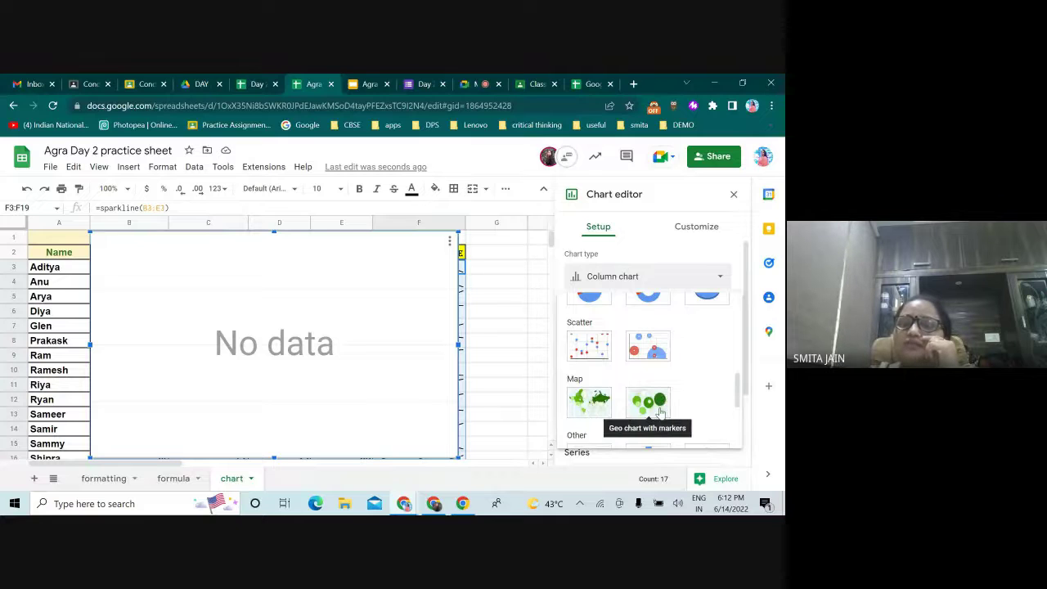
{"action": "scroll", "coordinate": [655, 405], "scroll_direction": "down", "scroll_amount": 3}
{"action": "scroll", "coordinate": [654, 413], "scroll_direction": "down", "scroll_amount": 1}
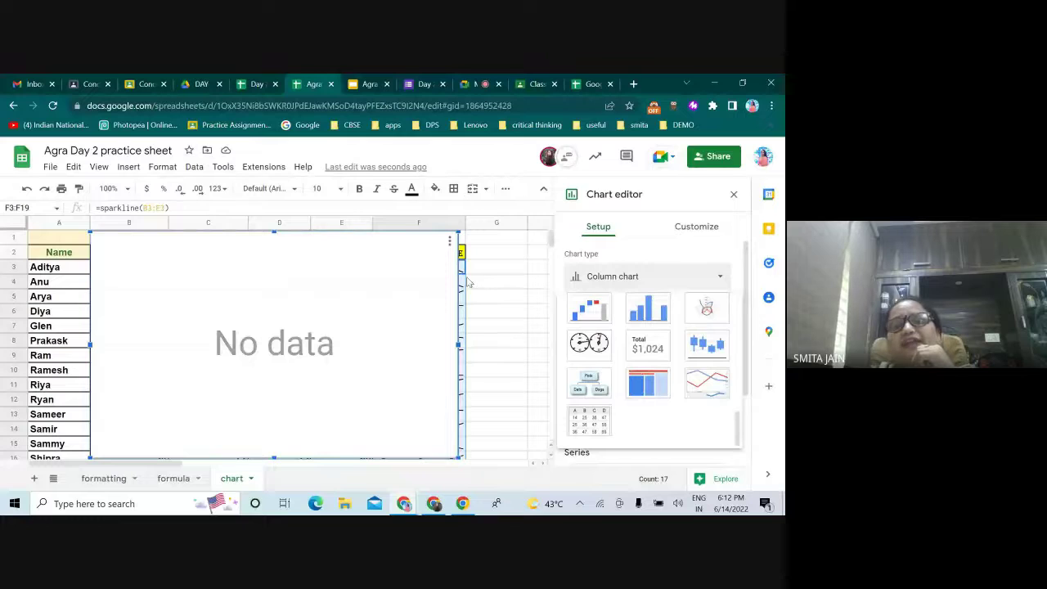
Delete the empty chart made from the sparkline column.
{"action": "left_click", "coordinate": [524, 277]}
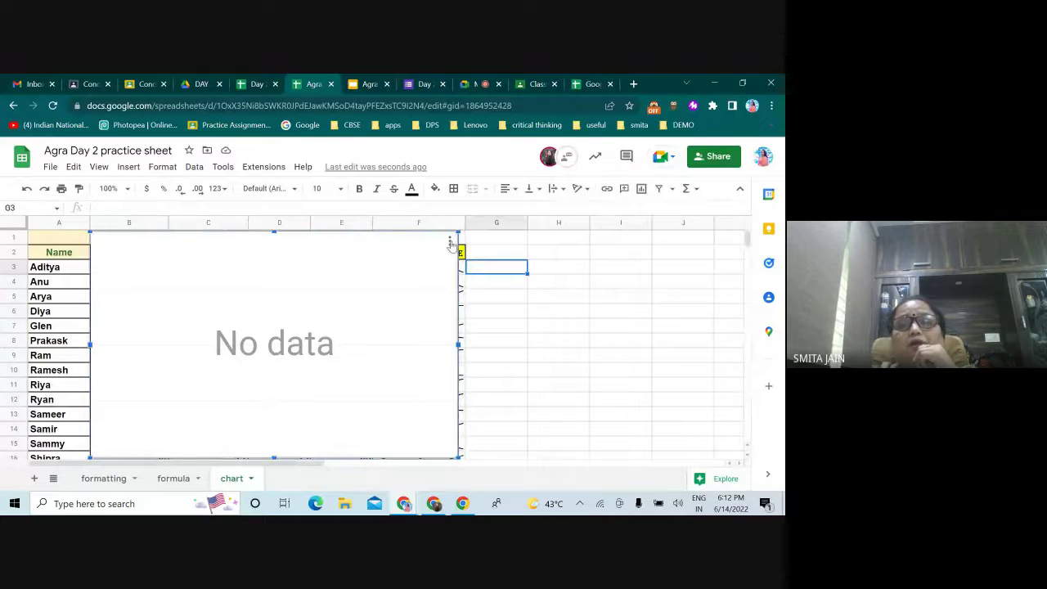
{"action": "left_click", "coordinate": [449, 241]}
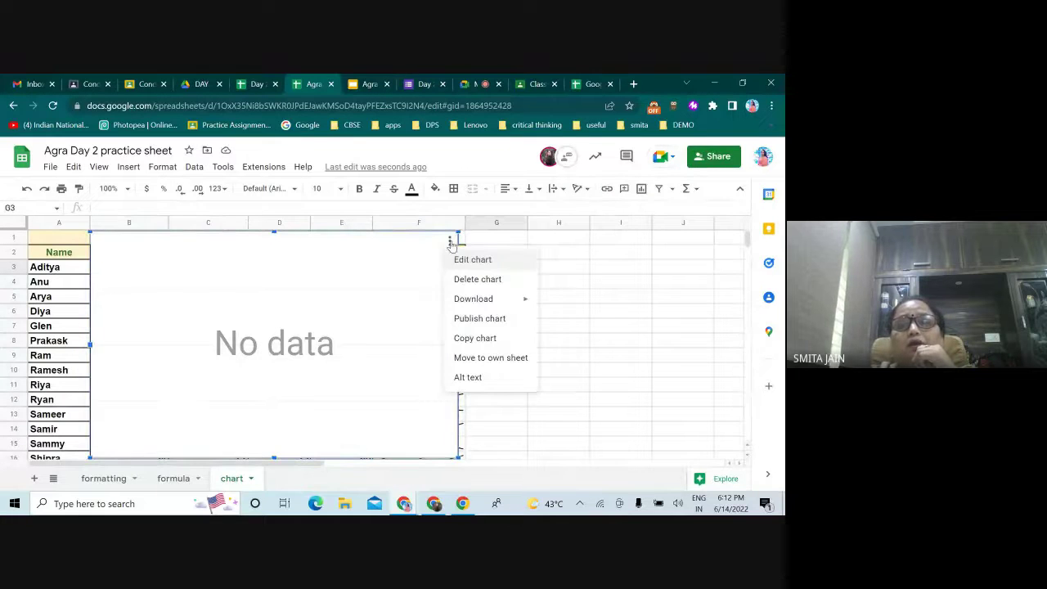
{"action": "left_click", "coordinate": [474, 279]}
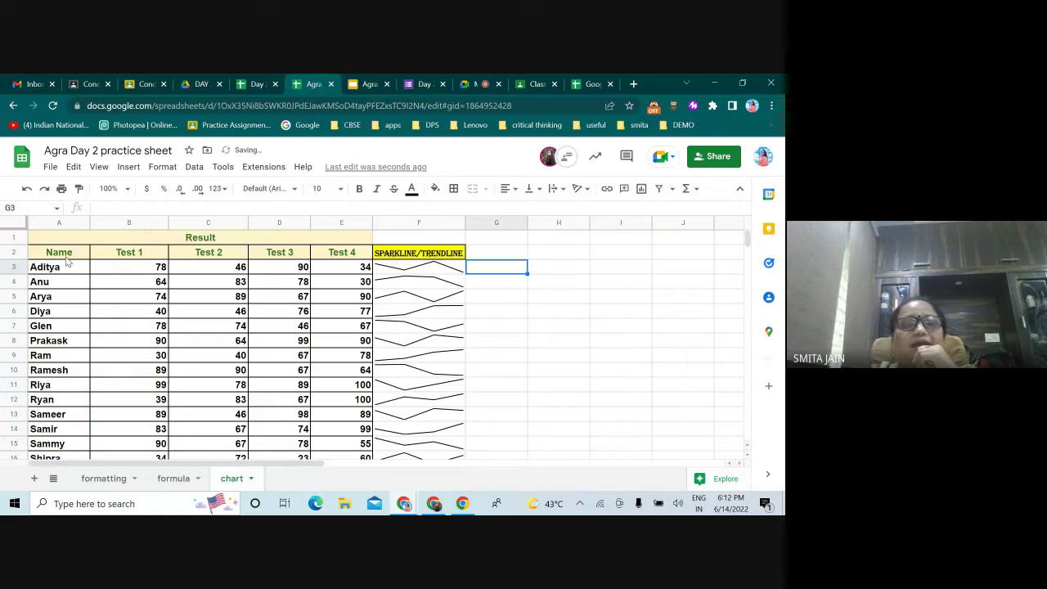
Insert a chart of the student names and all four test scores in A3:E19, and change it to a line chart.
{"action": "left_click_drag", "start_coordinate": [33, 270], "coordinate": [357, 431]}
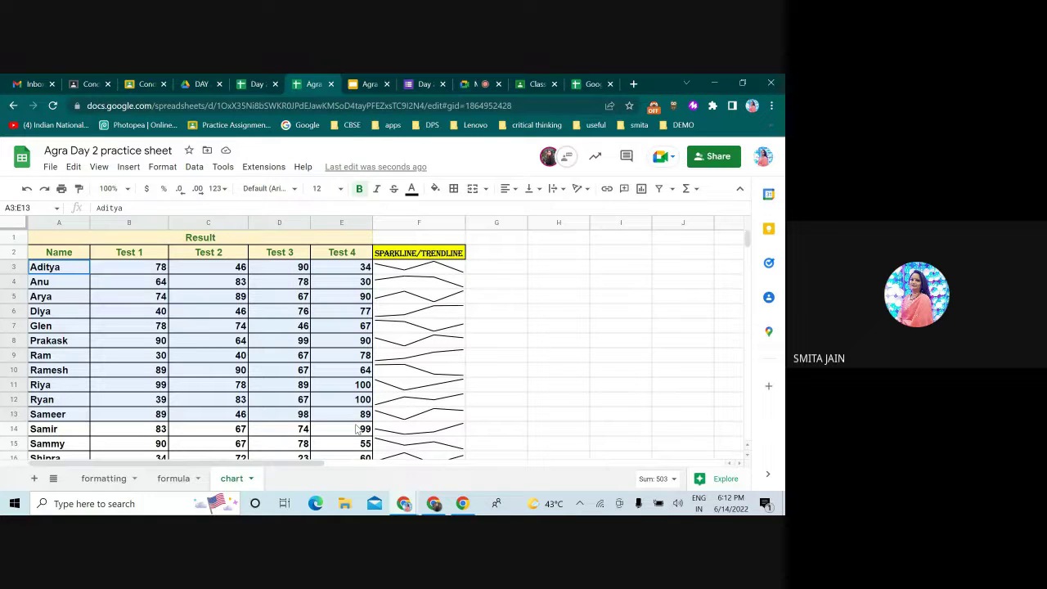
{"action": "left_click_drag", "start_coordinate": [358, 428], "coordinate": [360, 462]}
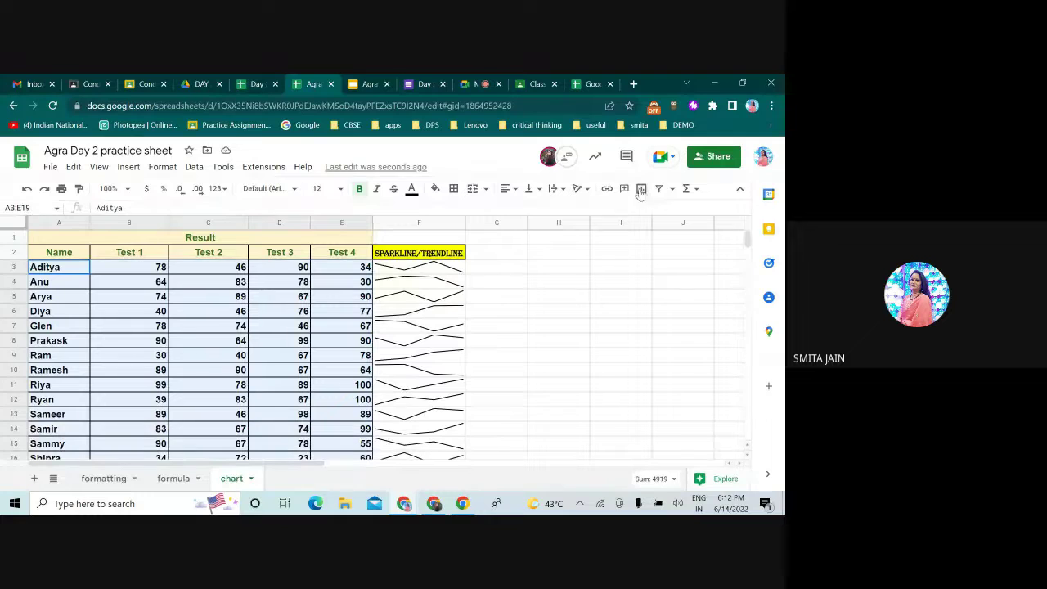
{"action": "left_click", "coordinate": [641, 189]}
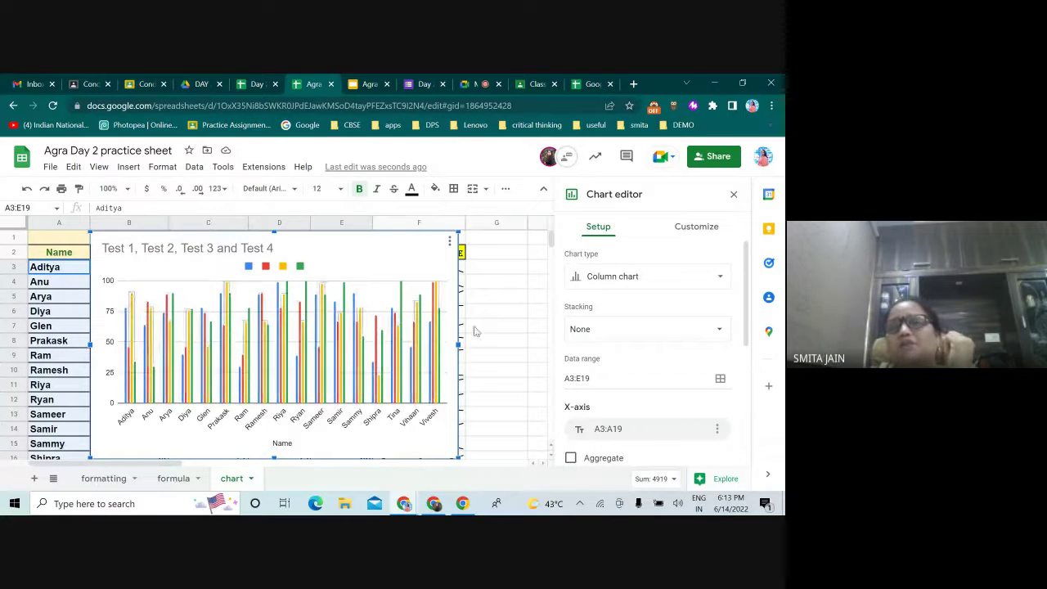
{"action": "left_click", "coordinate": [720, 278]}
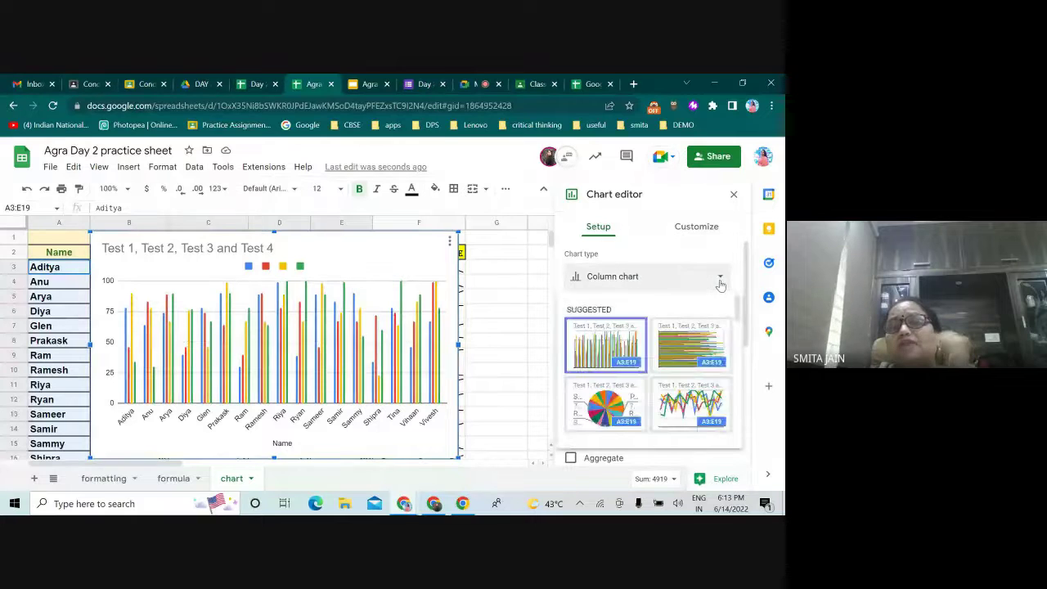
{"action": "scroll", "coordinate": [624, 399], "scroll_direction": "down", "scroll_amount": 1}
{"action": "scroll", "coordinate": [623, 399], "scroll_direction": "down", "scroll_amount": 1}
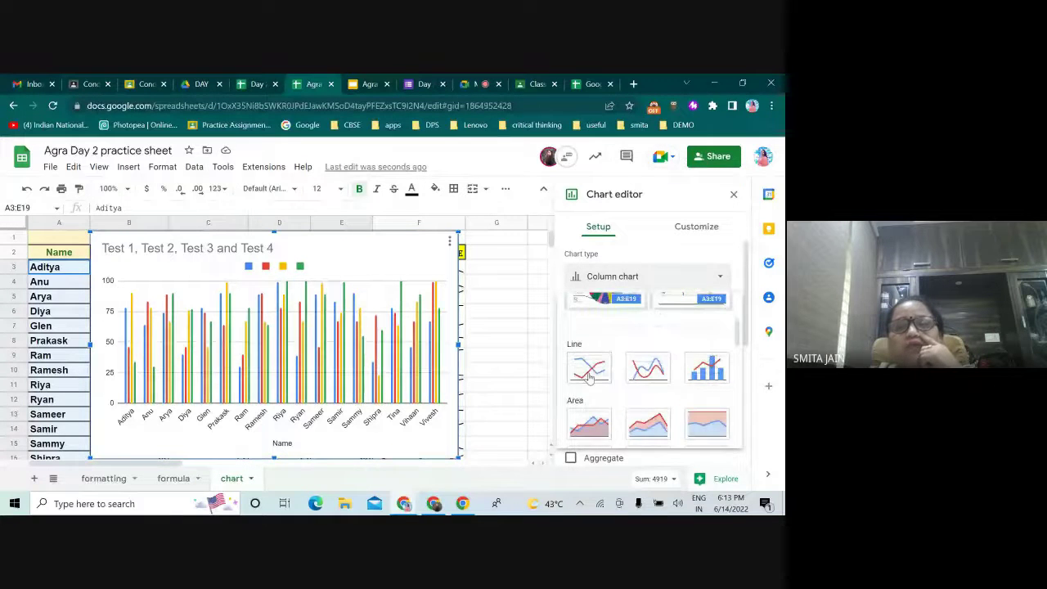
{"action": "left_click", "coordinate": [589, 375]}
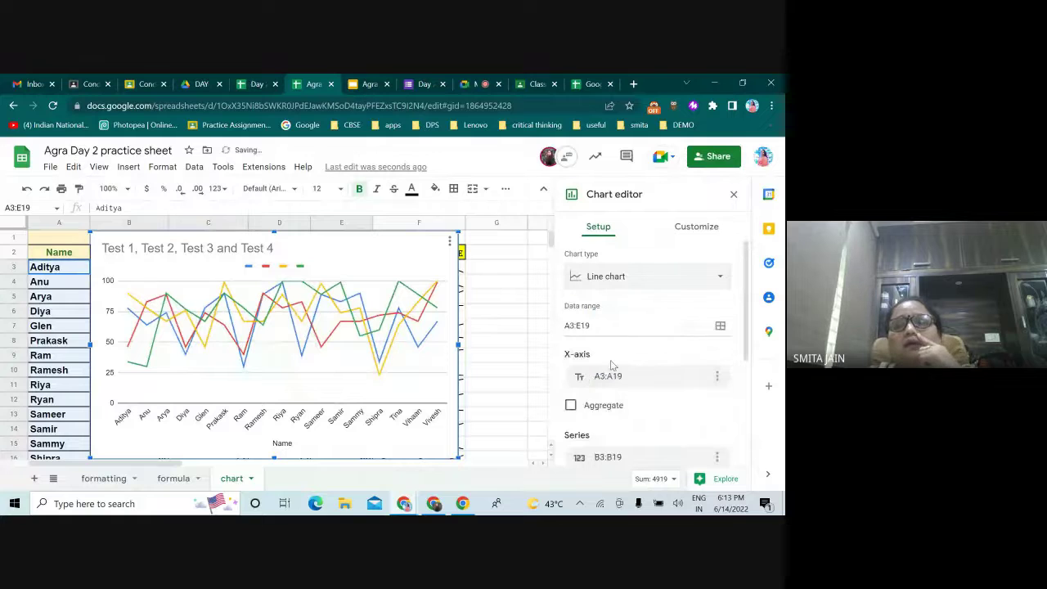
Delete the line chart of the four tests.
{"action": "left_click", "coordinate": [506, 295]}
{"action": "left_click", "coordinate": [449, 243]}
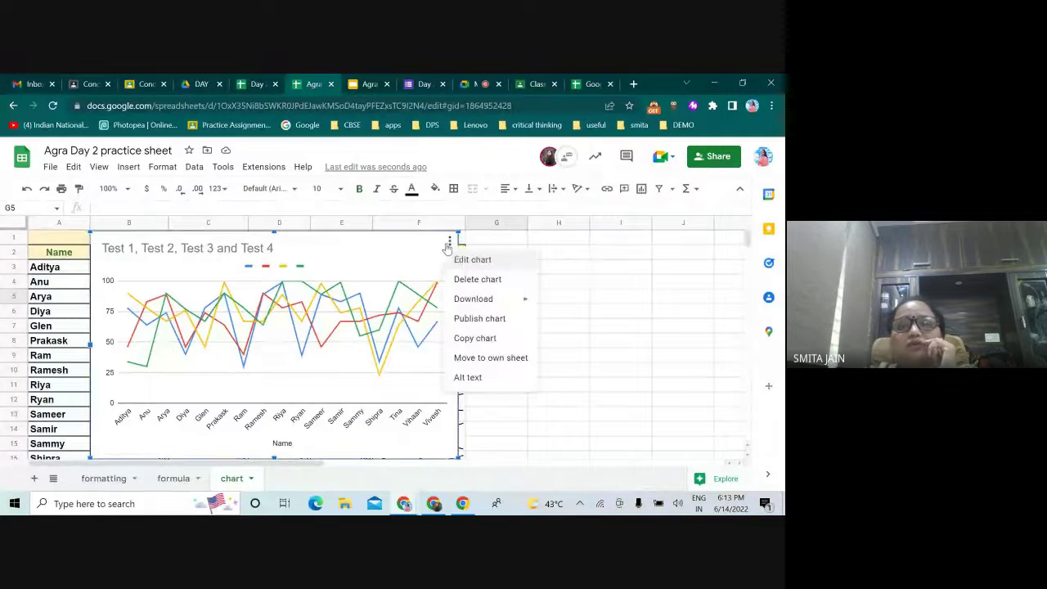
{"action": "left_click", "coordinate": [474, 278]}
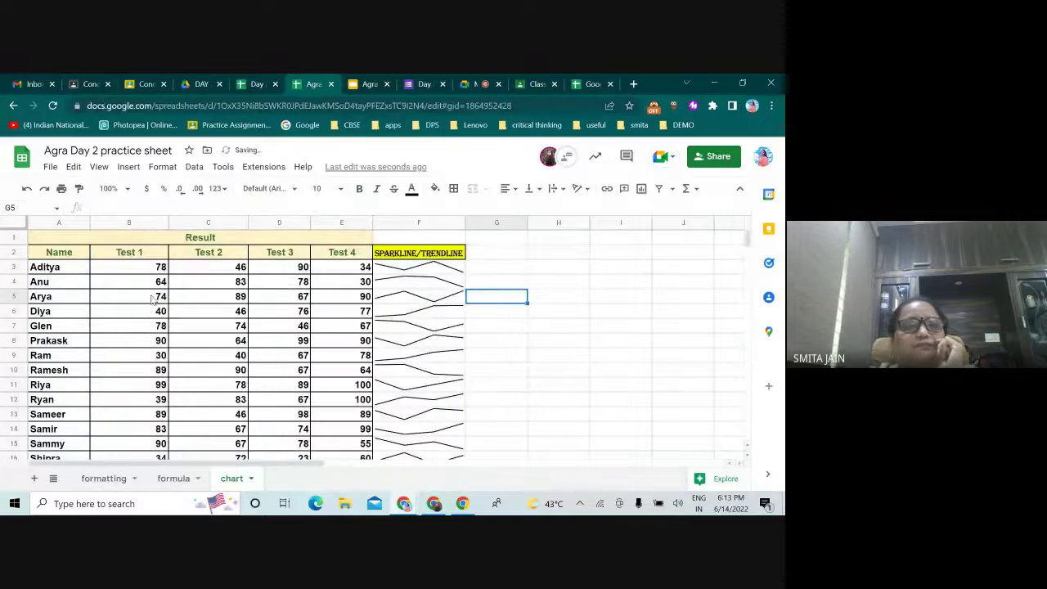
Try a chart of the student names with Test 1 and Test 2 scores in A3:C19, and delete it.
{"action": "left_click", "coordinate": [66, 269]}
{"action": "left_click_drag", "start_coordinate": [71, 268], "coordinate": [224, 416]}
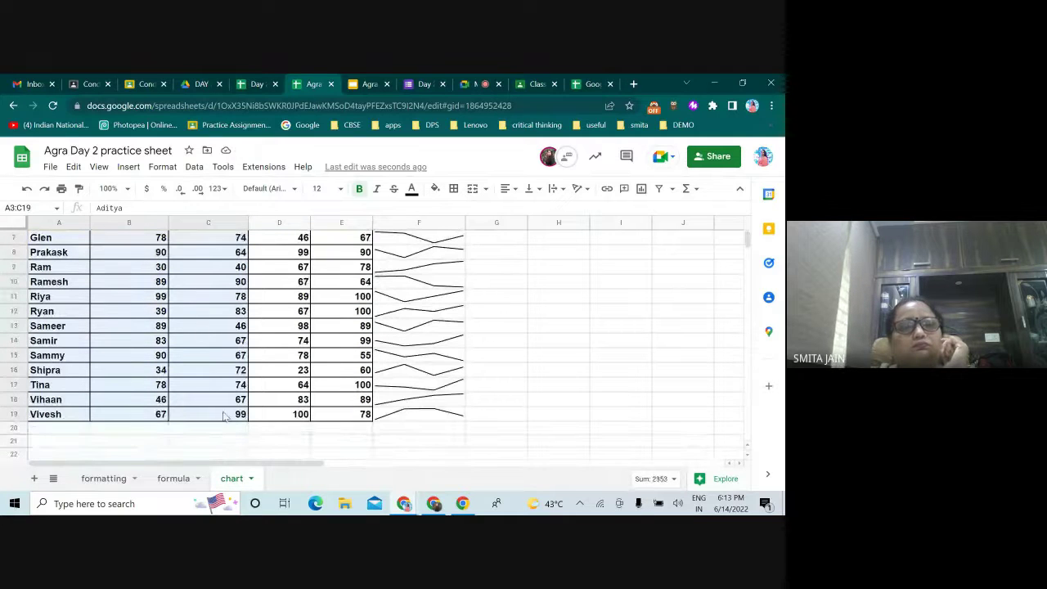
{"action": "left_click", "coordinate": [640, 190]}
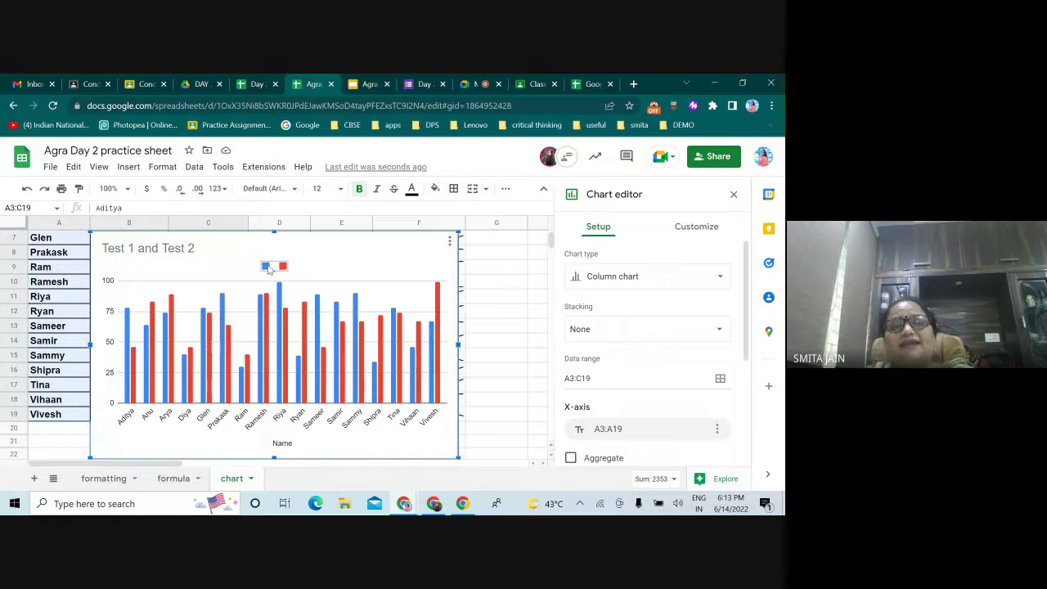
{"action": "left_click", "coordinate": [449, 241]}
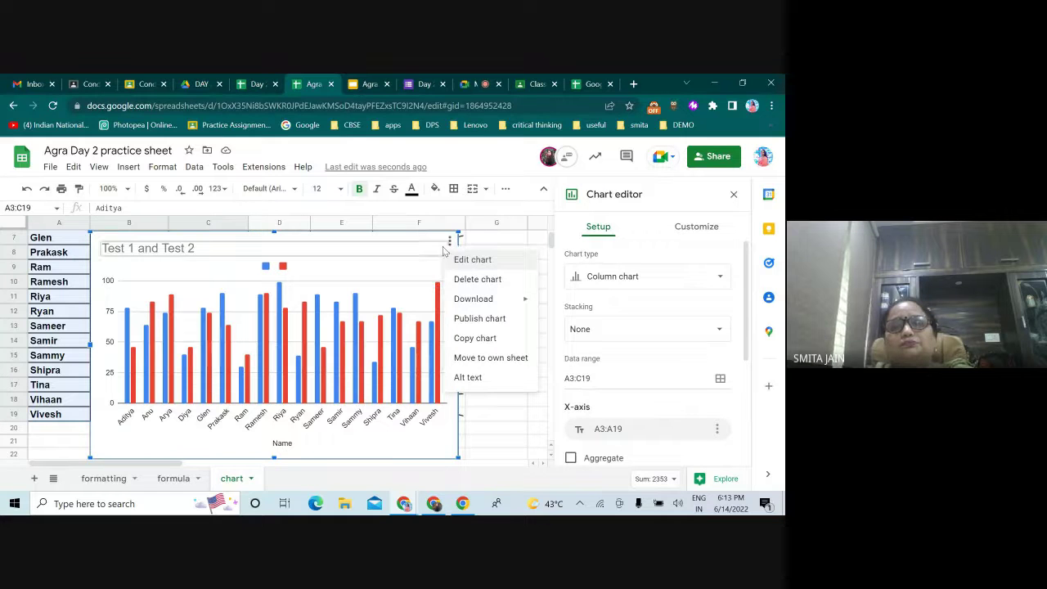
{"action": "left_click", "coordinate": [472, 282]}
Insert a chart of the student names with Test 1 and Test 2 scores including headers, A2:C19, and change it to a line chart.
{"action": "scroll", "coordinate": [57, 311], "scroll_direction": "up", "scroll_amount": 2}
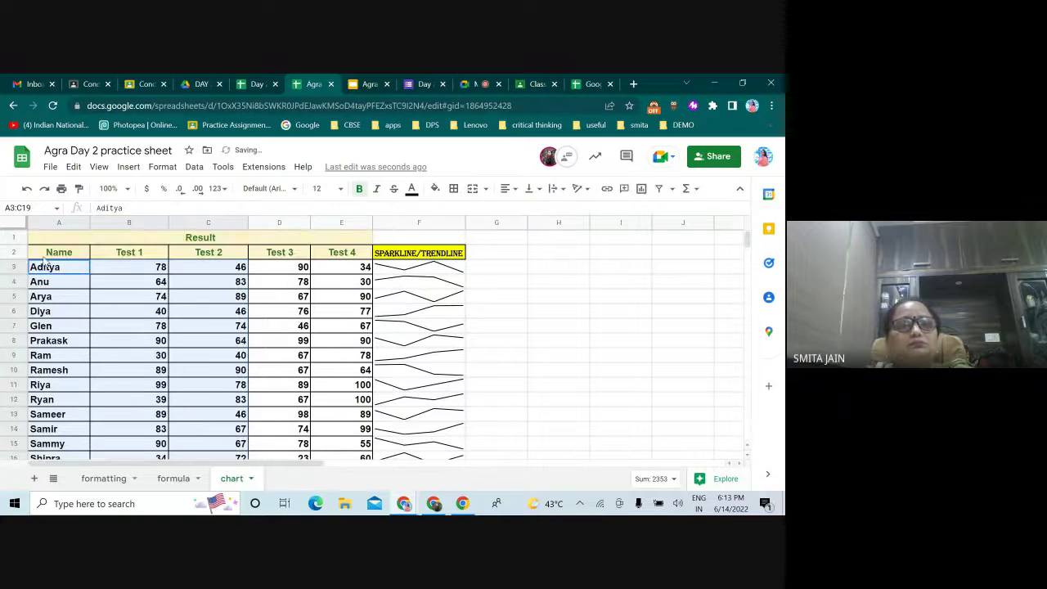
{"action": "left_click_drag", "start_coordinate": [45, 258], "coordinate": [230, 419]}
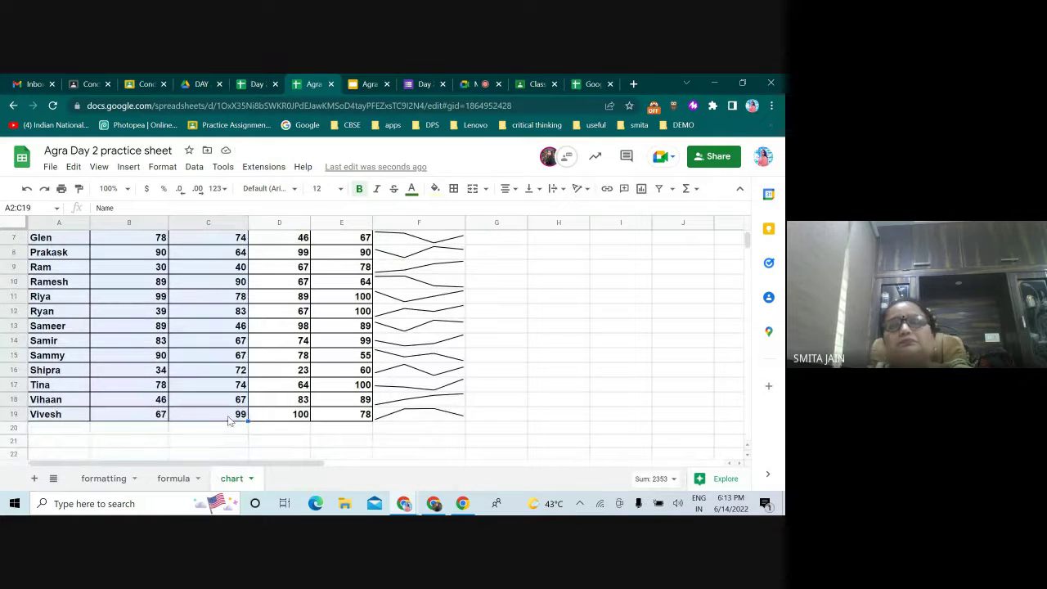
{"action": "left_click", "coordinate": [640, 189]}
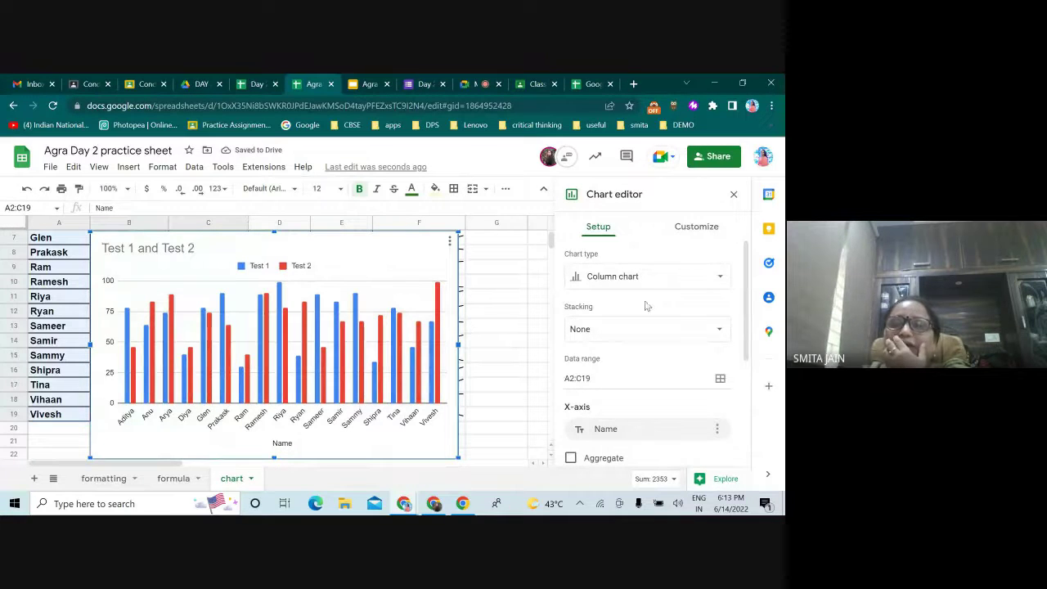
{"action": "left_click", "coordinate": [717, 278]}
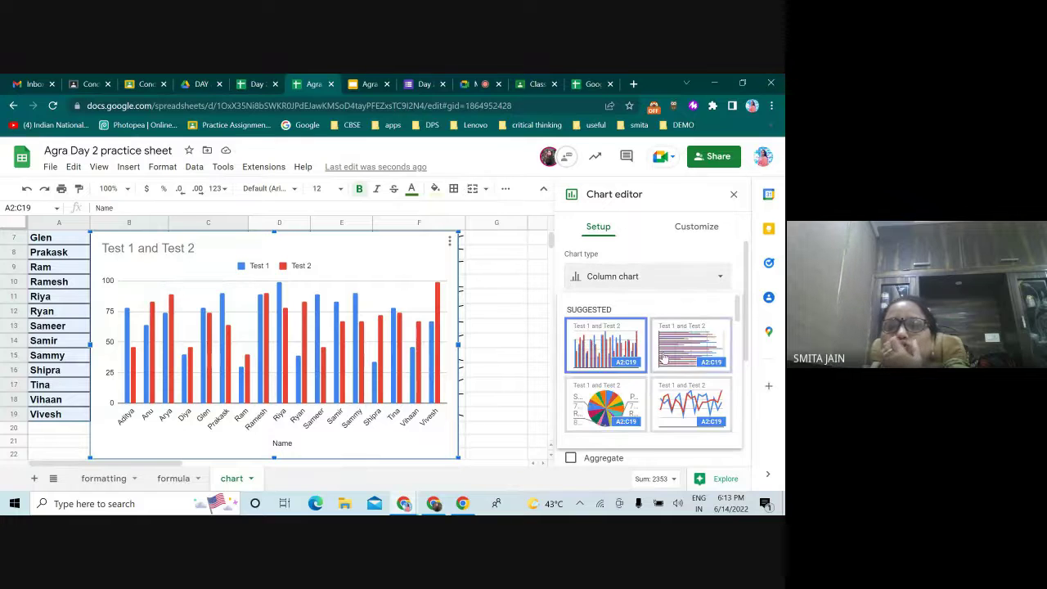
{"action": "scroll", "coordinate": [656, 363], "scroll_direction": "down", "scroll_amount": 2}
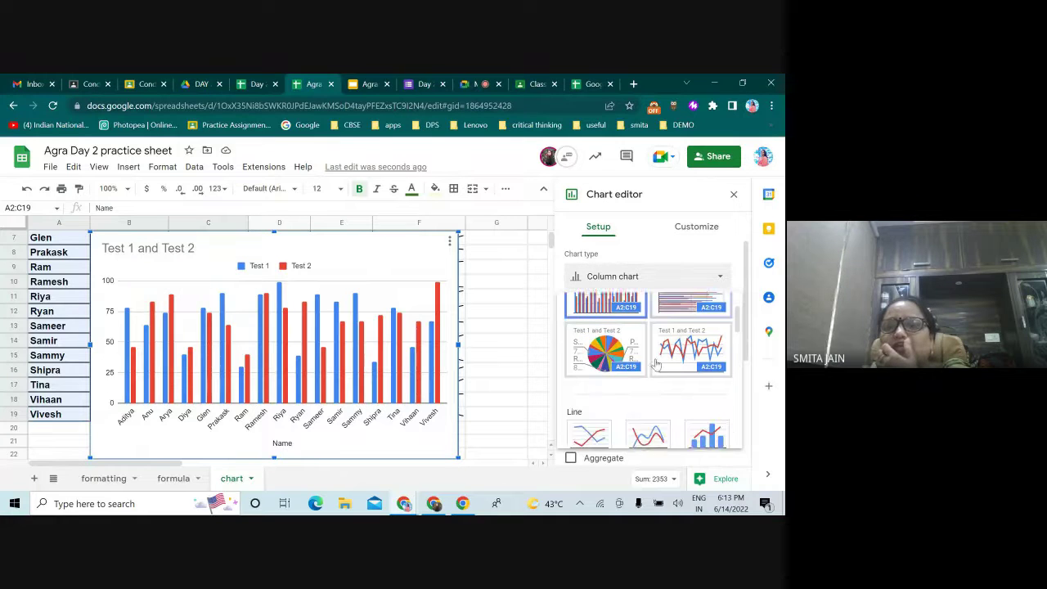
{"action": "left_click", "coordinate": [591, 437]}
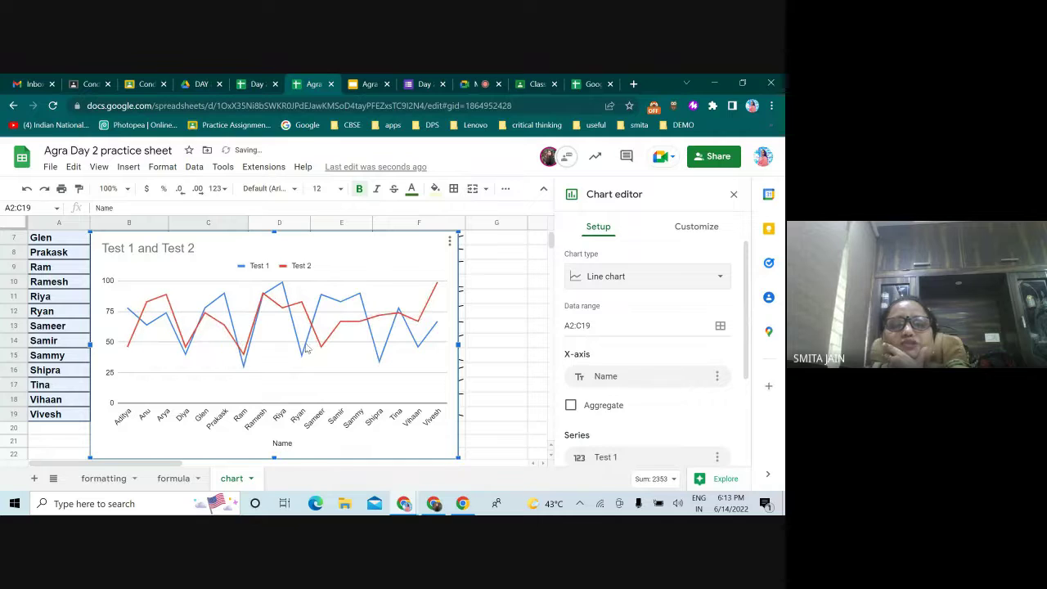
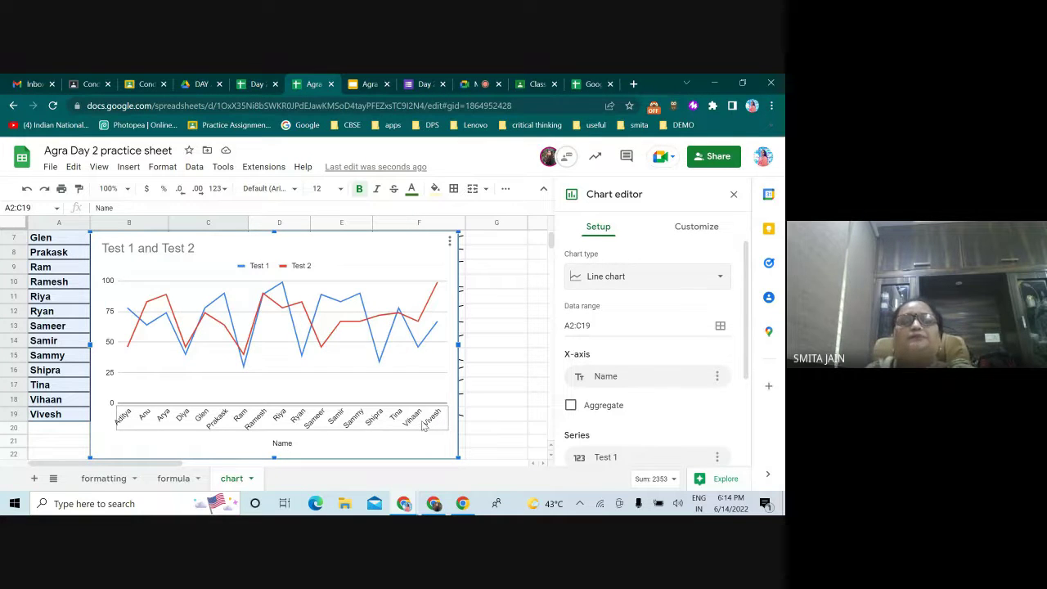
Style the line chart with a yellow background, the Wide font and a red border.
{"action": "scroll", "coordinate": [686, 308], "scroll_direction": "down", "scroll_amount": 1}
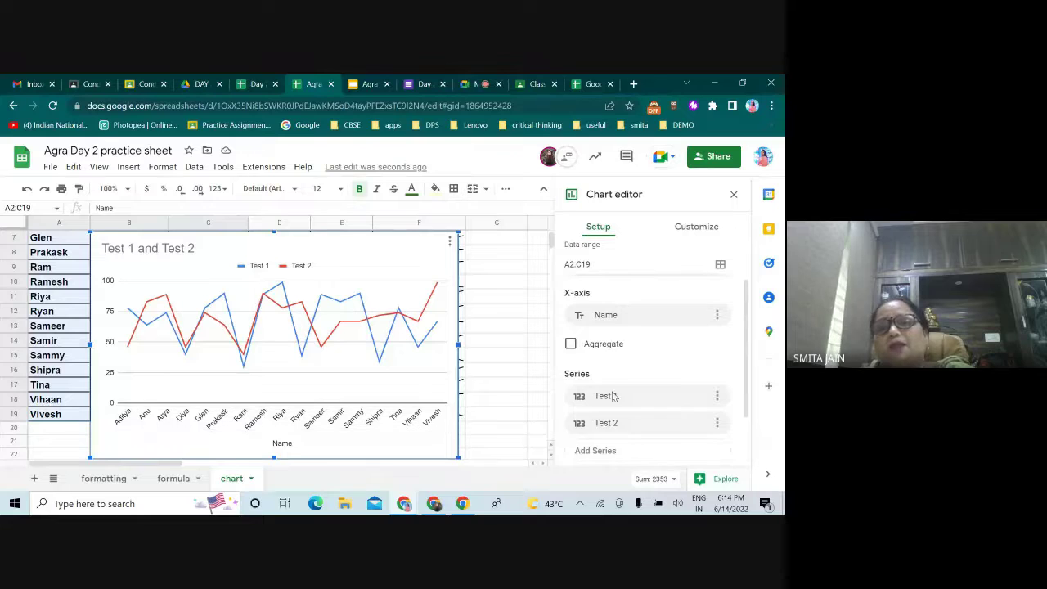
{"action": "scroll", "coordinate": [606, 392], "scroll_direction": "up", "scroll_amount": 2}
{"action": "left_click", "coordinate": [703, 230]}
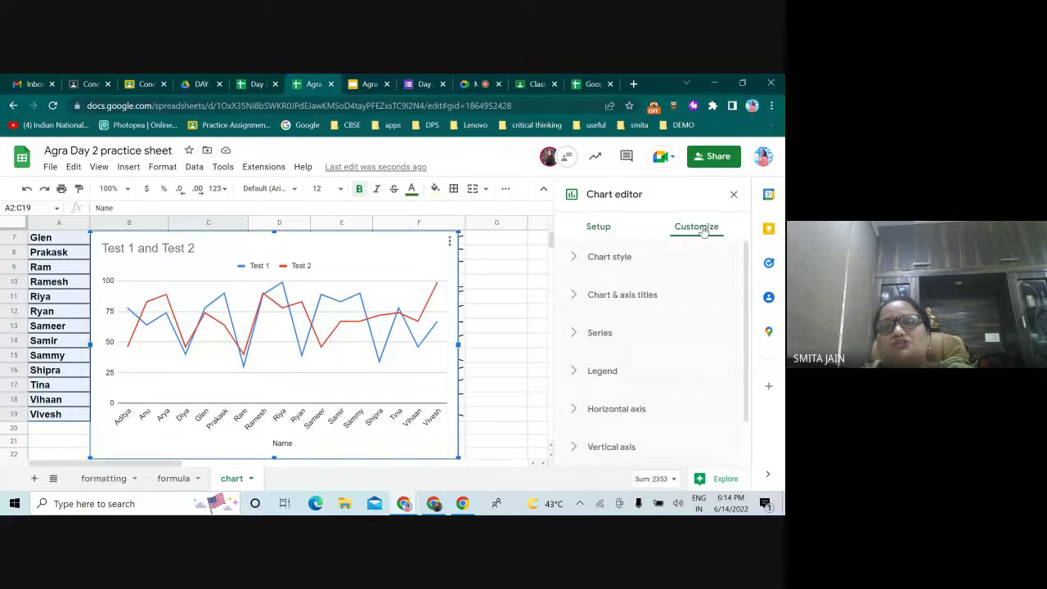
{"action": "left_click", "coordinate": [615, 265]}
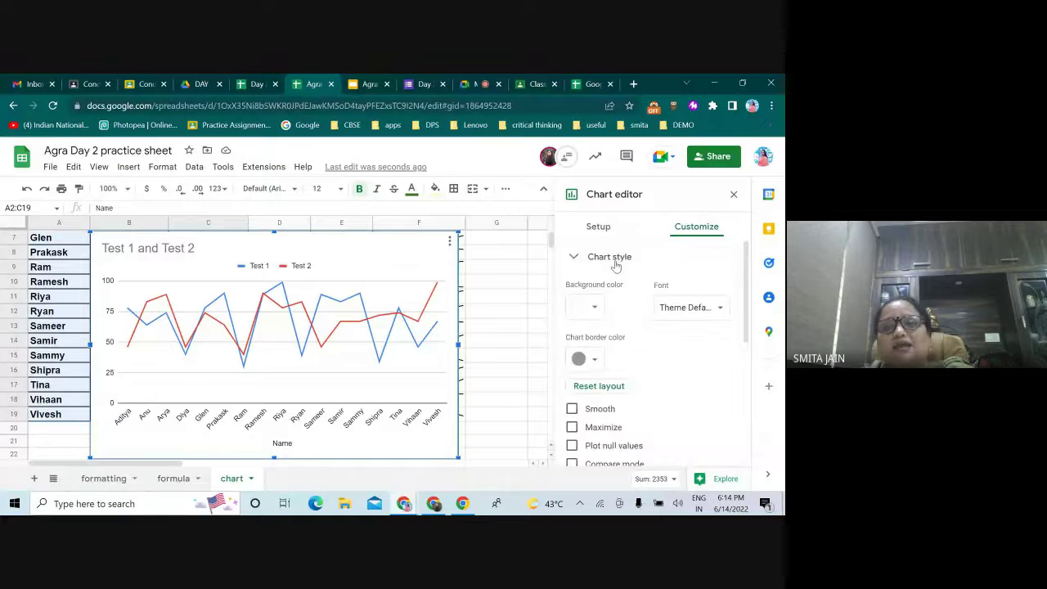
{"action": "scroll", "coordinate": [643, 347], "scroll_direction": "down", "scroll_amount": 1}
{"action": "scroll", "coordinate": [622, 335], "scroll_direction": "up", "scroll_amount": 1}
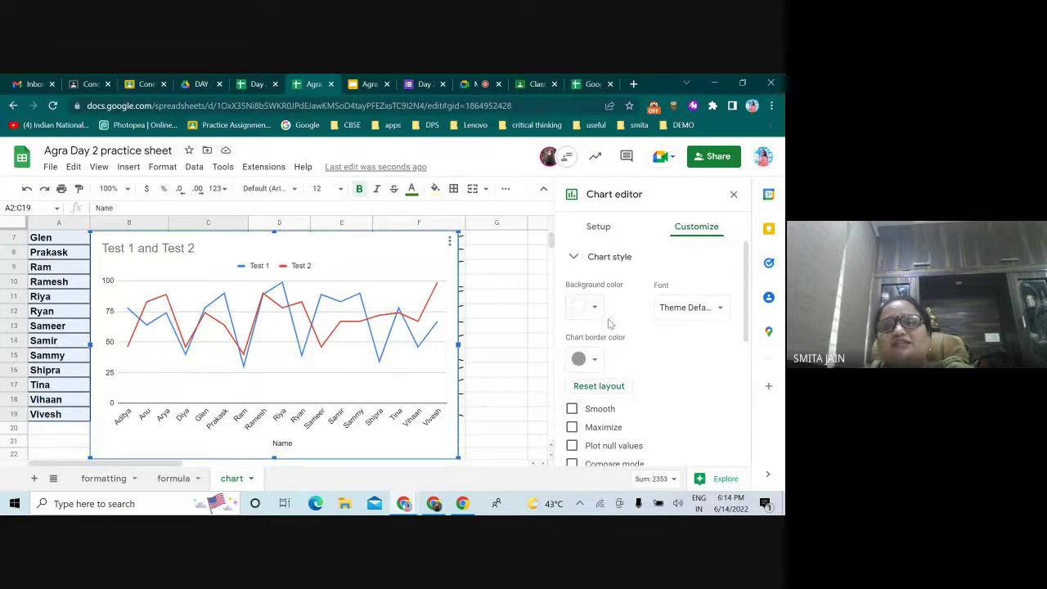
{"action": "left_click", "coordinate": [594, 309]}
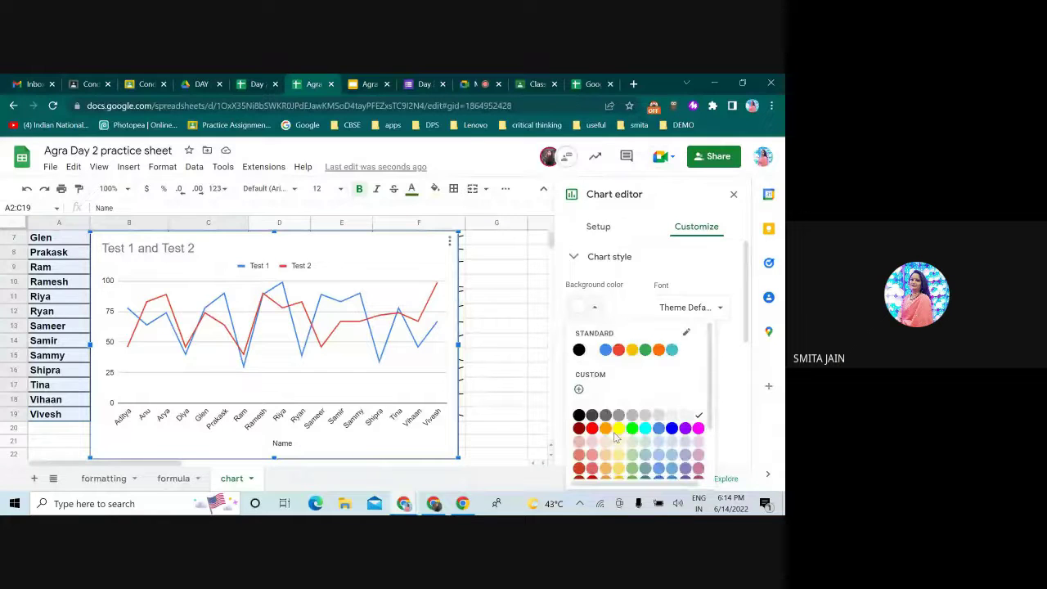
{"action": "left_click", "coordinate": [617, 428]}
{"action": "left_click", "coordinate": [595, 299]}
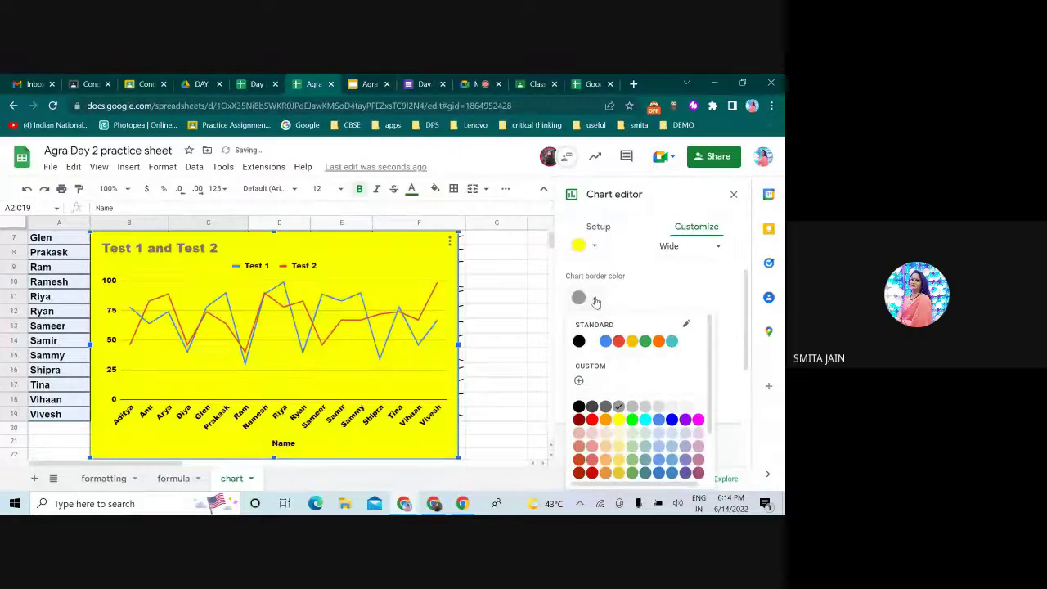
{"action": "left_click", "coordinate": [617, 340]}
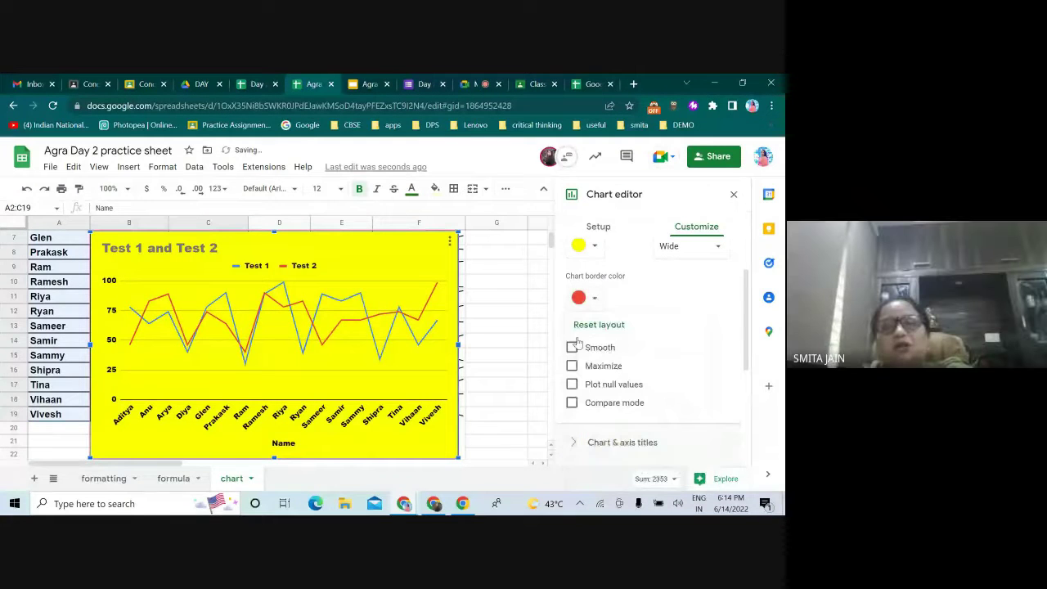
Replace the chart title text with "student eport".
{"action": "scroll", "coordinate": [701, 351], "scroll_direction": "down", "scroll_amount": 2}
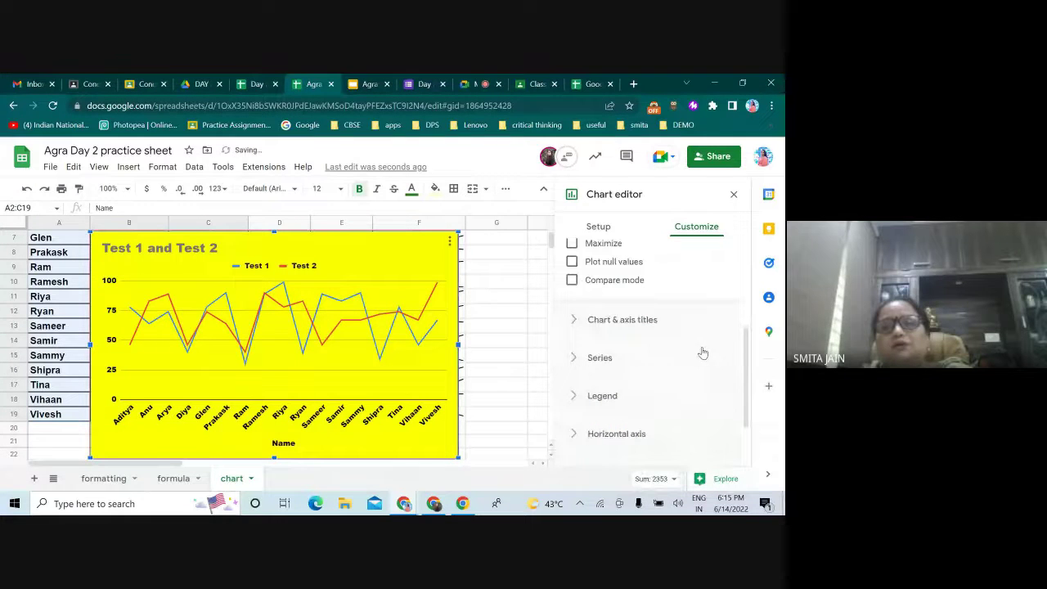
{"action": "left_click", "coordinate": [619, 322]}
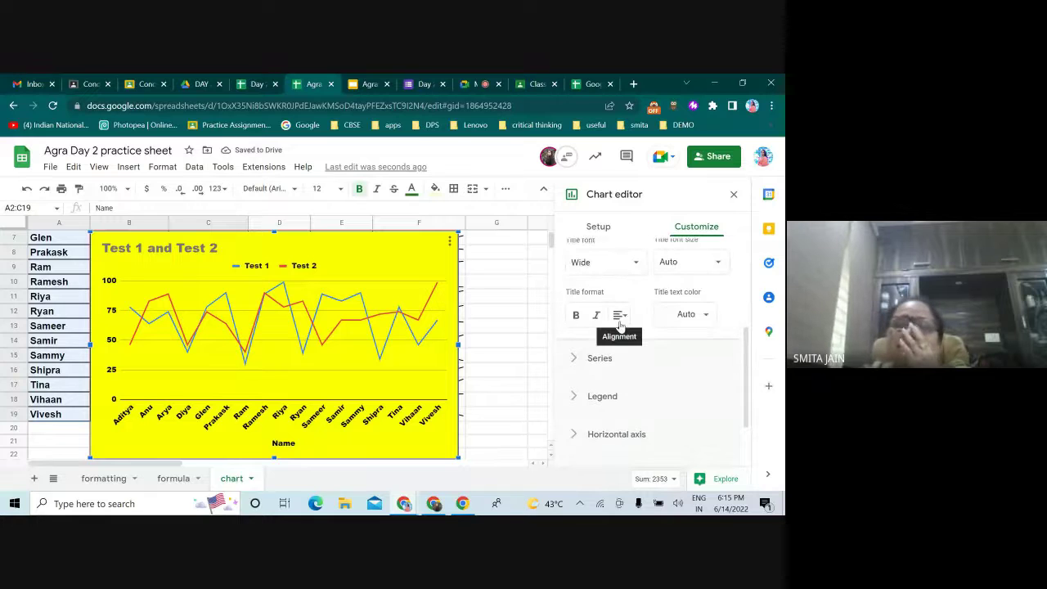
{"action": "scroll", "coordinate": [661, 379], "scroll_direction": "up", "scroll_amount": 1}
{"action": "scroll", "coordinate": [643, 367], "scroll_direction": "up", "scroll_amount": 2}
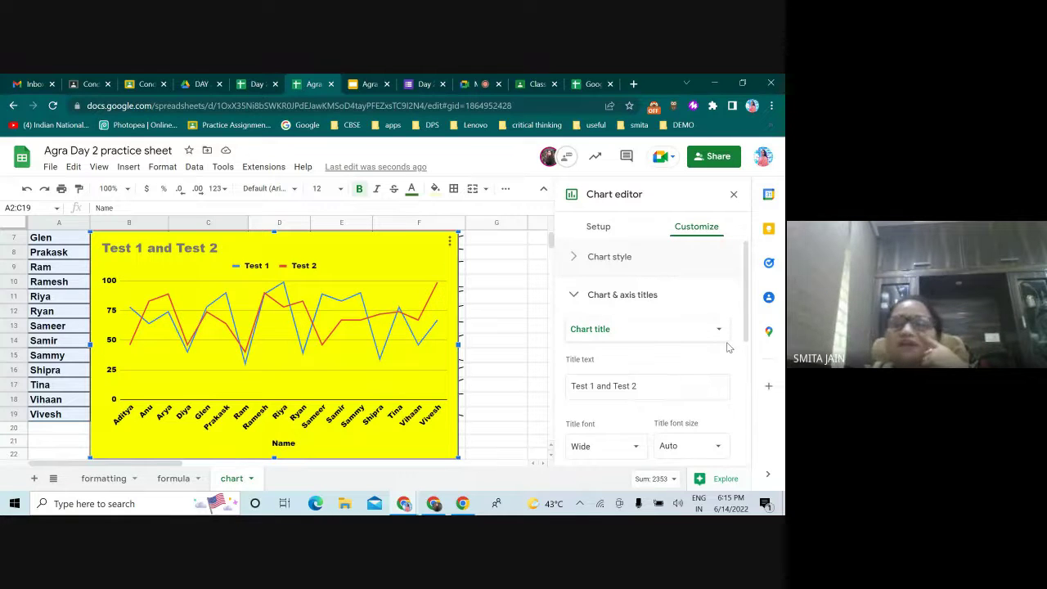
{"action": "left_click", "coordinate": [720, 330]}
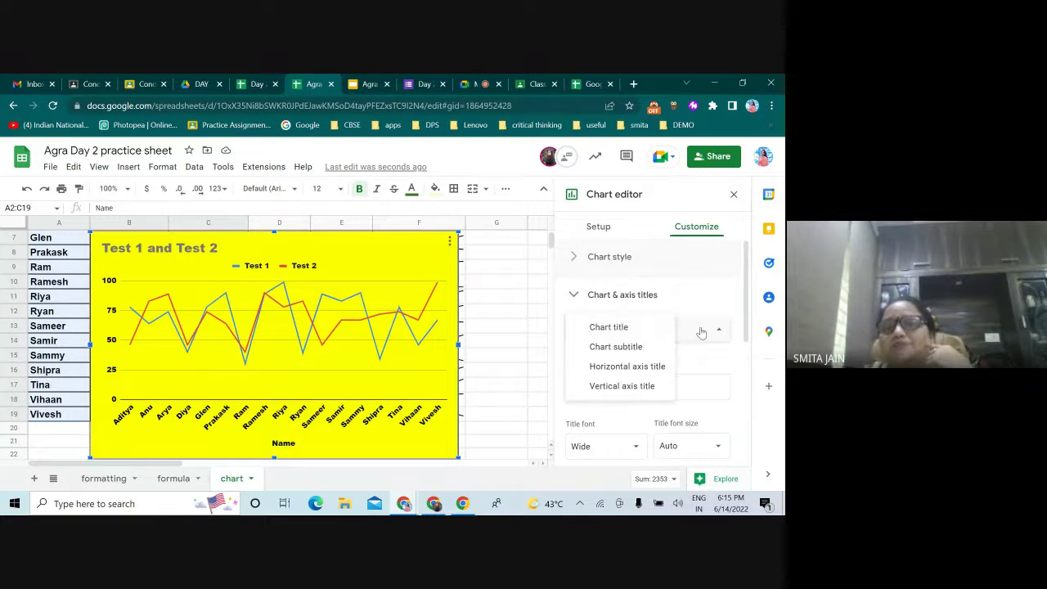
{"action": "left_click", "coordinate": [701, 331]}
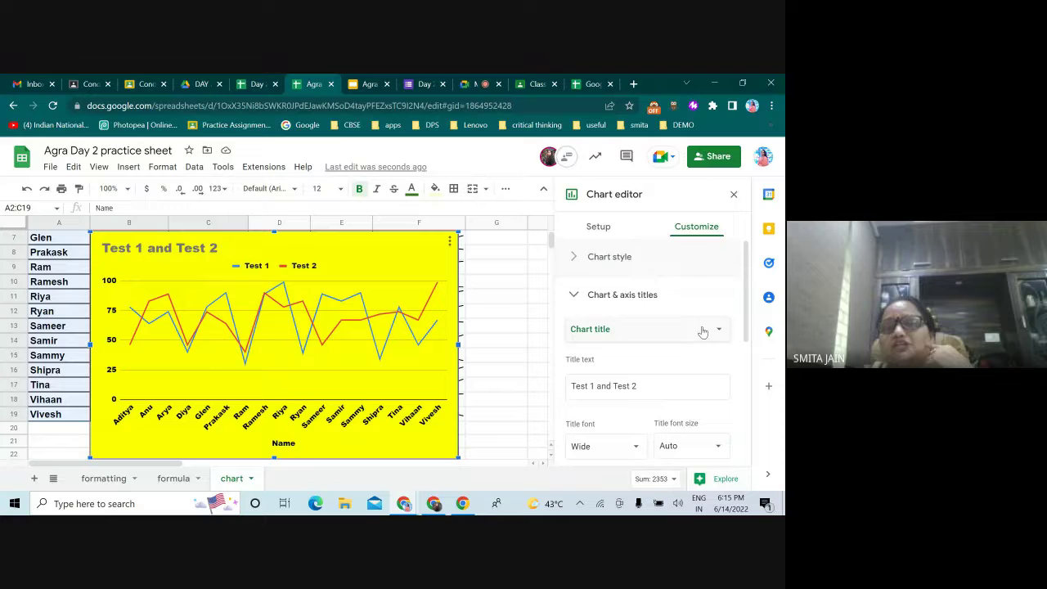
{"action": "left_click", "coordinate": [598, 384]}
{"action": "left_click_drag", "start_coordinate": [639, 386], "coordinate": [561, 392]}
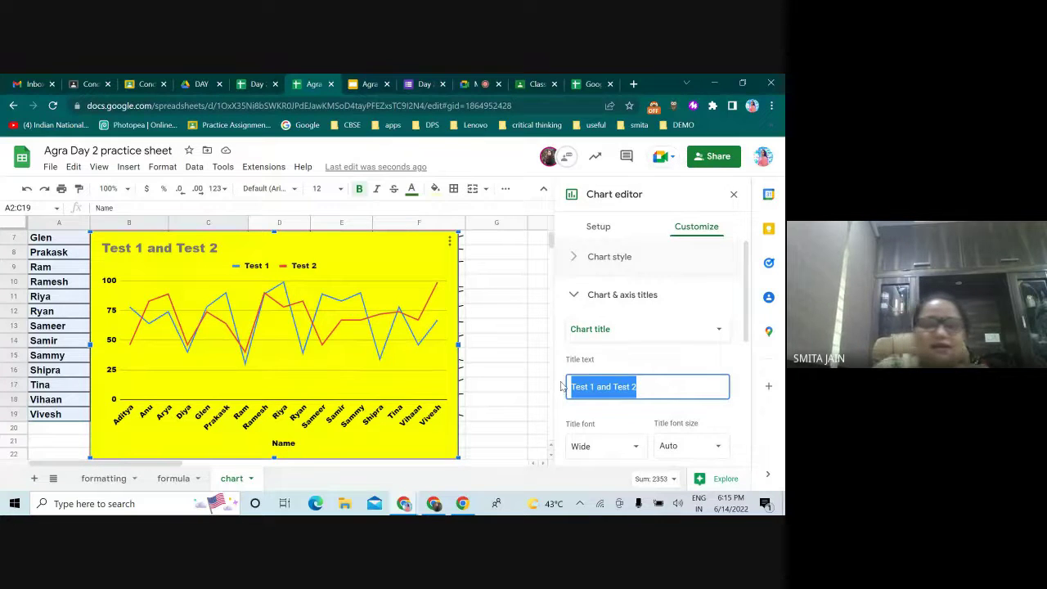
{"action": "type", "text": "stud"}
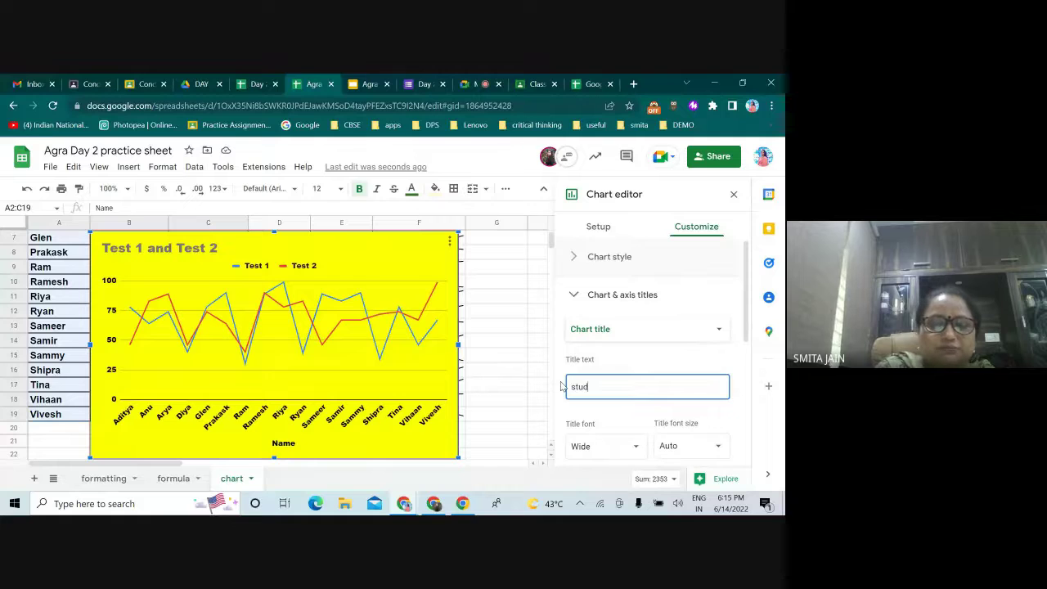
{"action": "type", "text": "ent ep"}
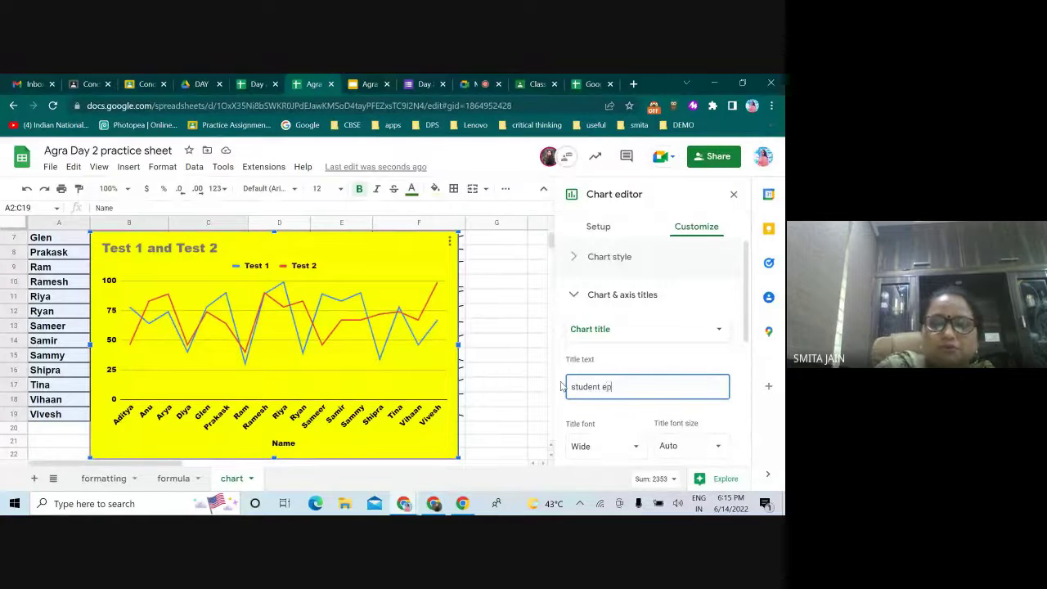
{"action": "type", "text": "ort"}
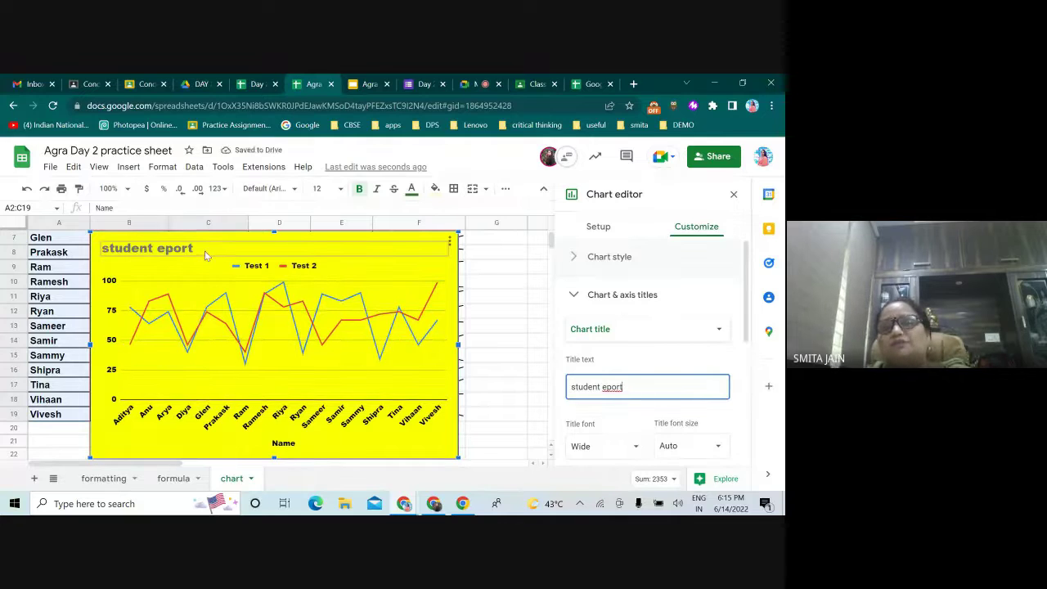
Set the chart's horizontal axis title to "clas 6 student Name".
{"action": "scroll", "coordinate": [598, 390], "scroll_direction": "down", "scroll_amount": 3}
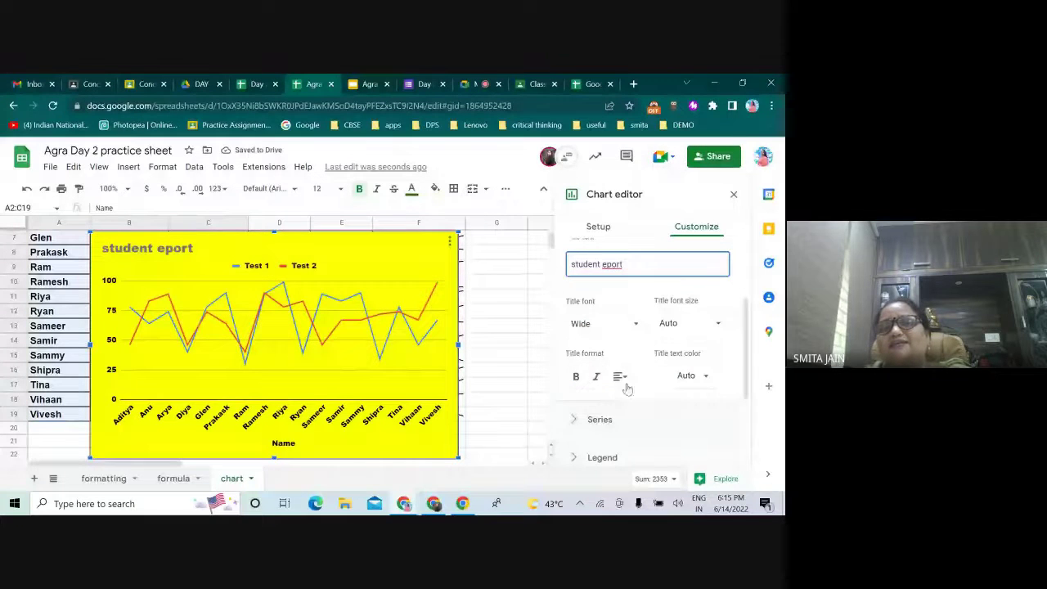
{"action": "scroll", "coordinate": [654, 395], "scroll_direction": "up", "scroll_amount": 3}
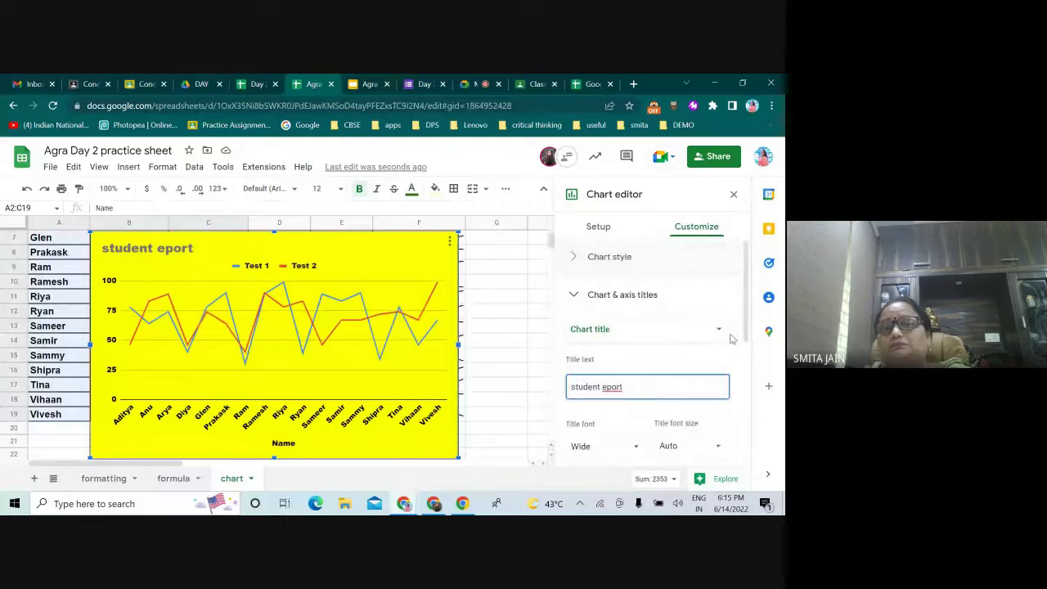
{"action": "left_click", "coordinate": [718, 331]}
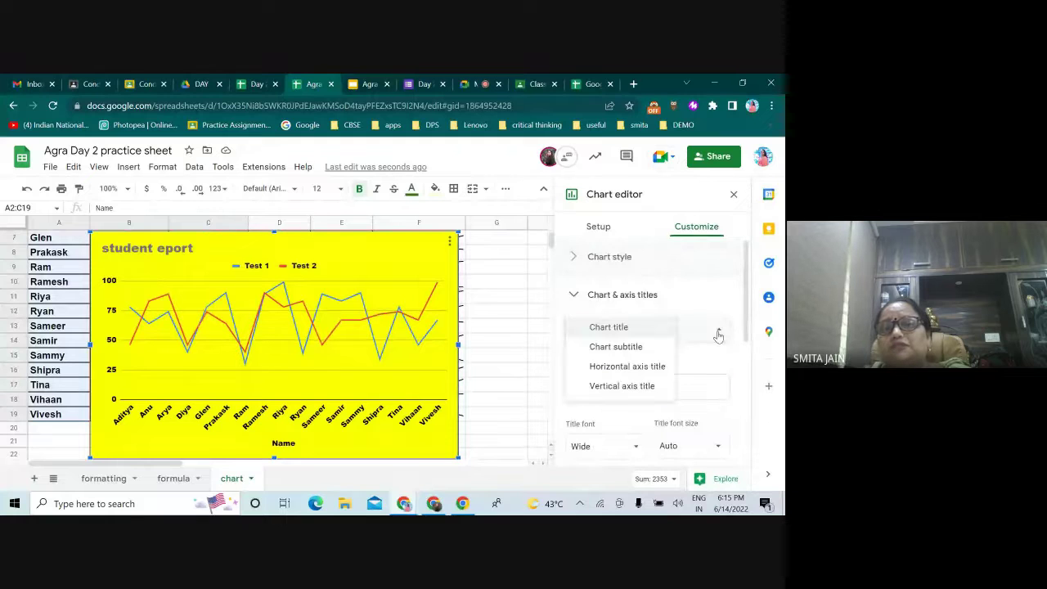
{"action": "left_click", "coordinate": [613, 369]}
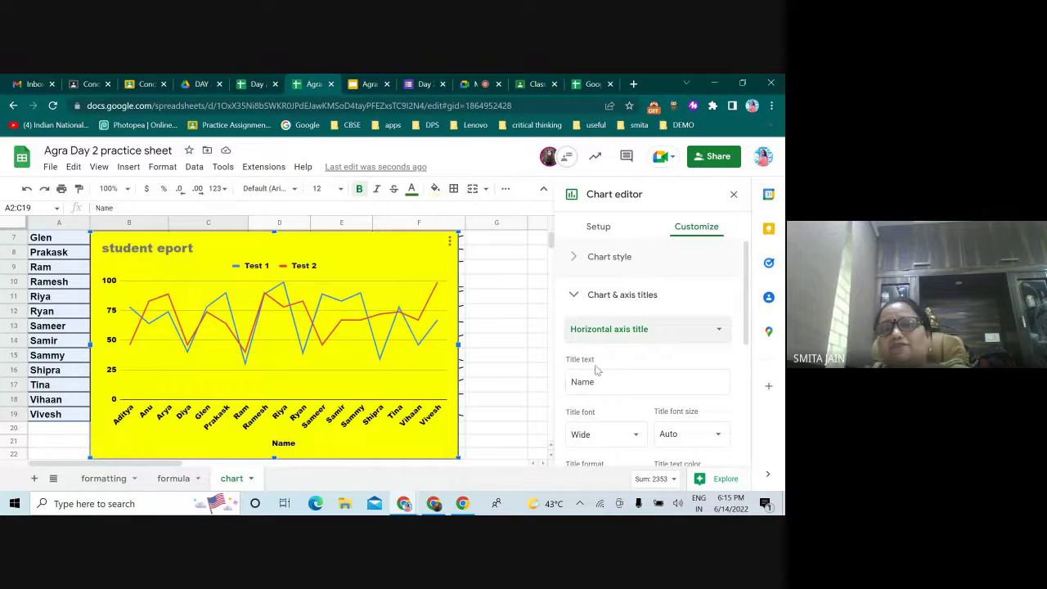
{"action": "left_click", "coordinate": [624, 387]}
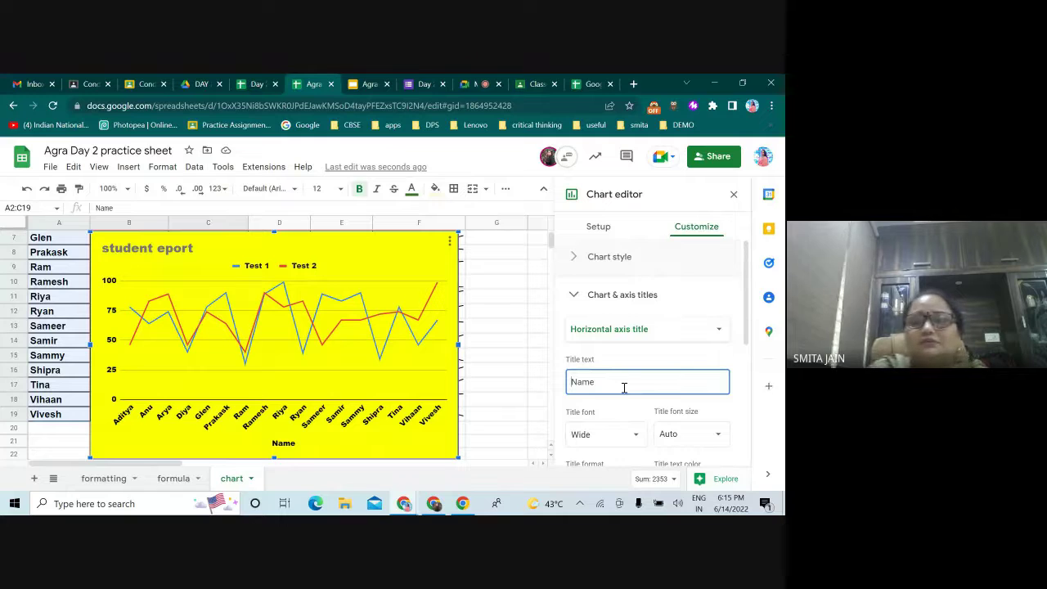
{"action": "type", "text": "clas"}
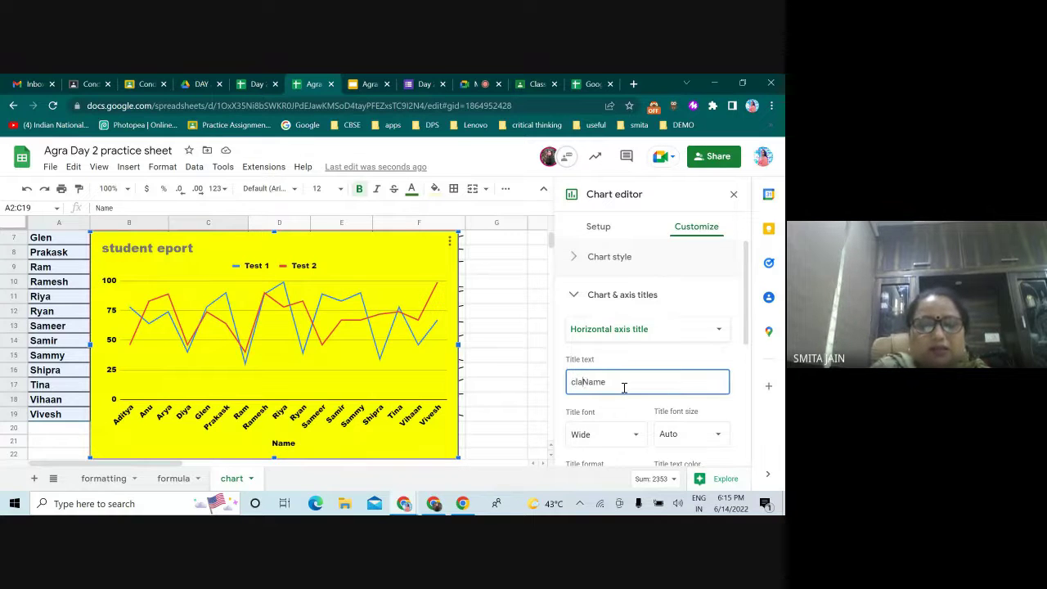
{"action": "type", "text": " 6 stude"}
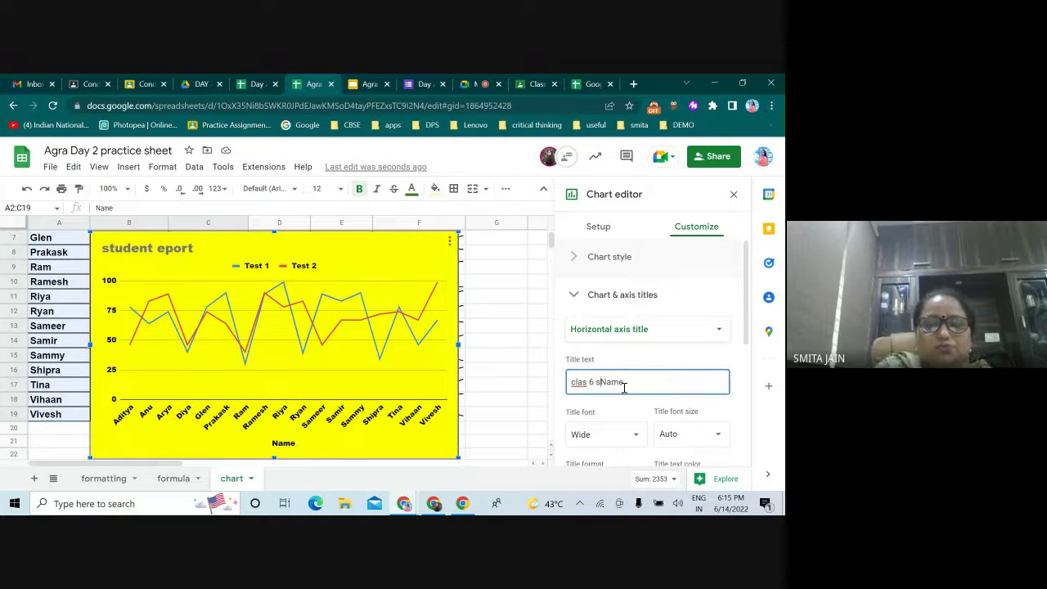
{"action": "type", "text": "nt"}
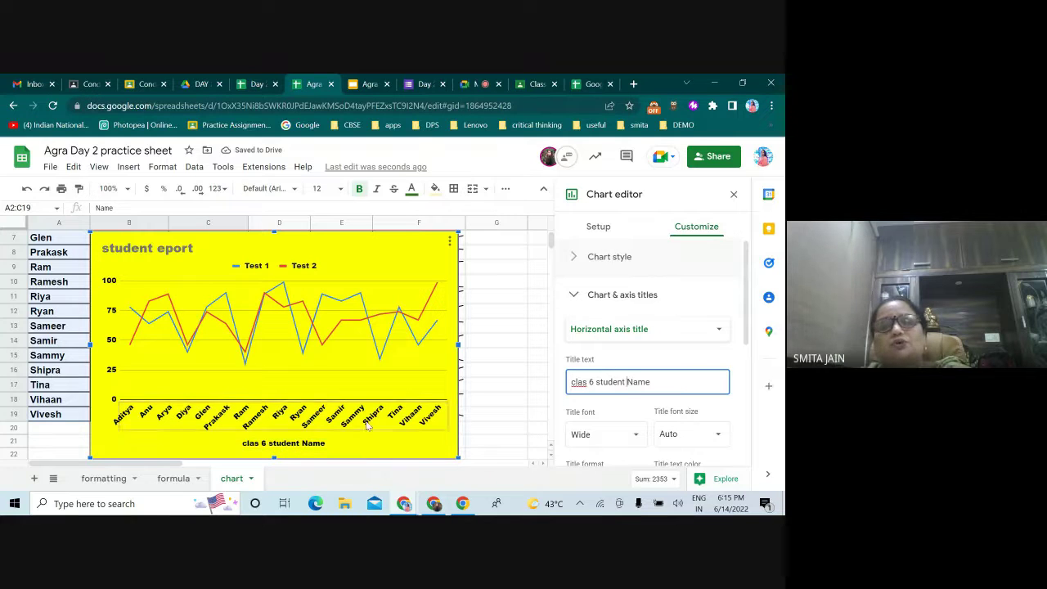
Add the vertical axis title "marks" to the chart.
{"action": "left_click", "coordinate": [720, 330]}
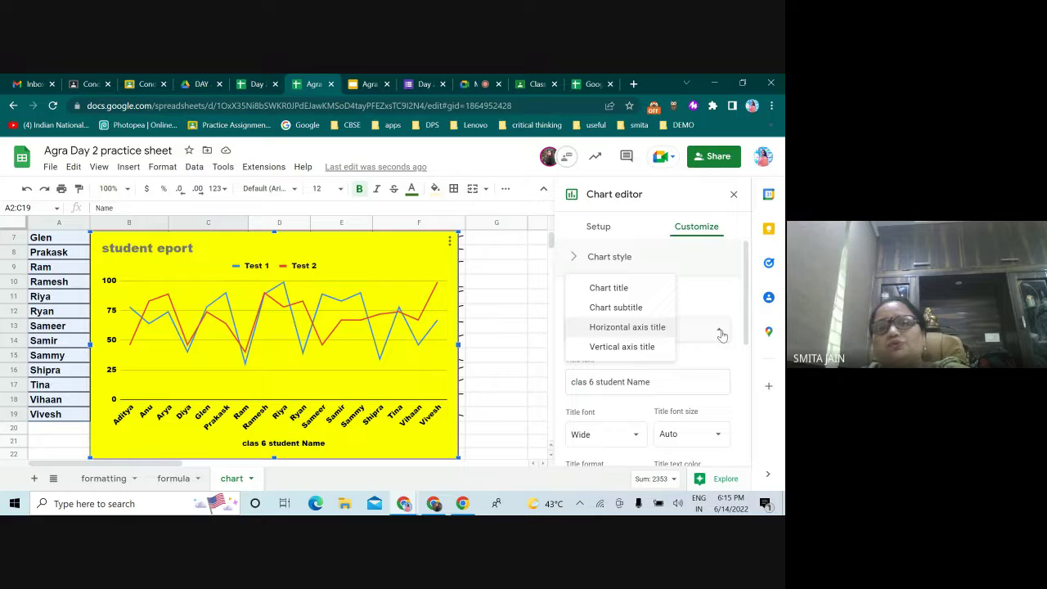
{"action": "left_click", "coordinate": [629, 347]}
{"action": "scroll", "coordinate": [618, 365], "scroll_direction": "down", "scroll_amount": 1}
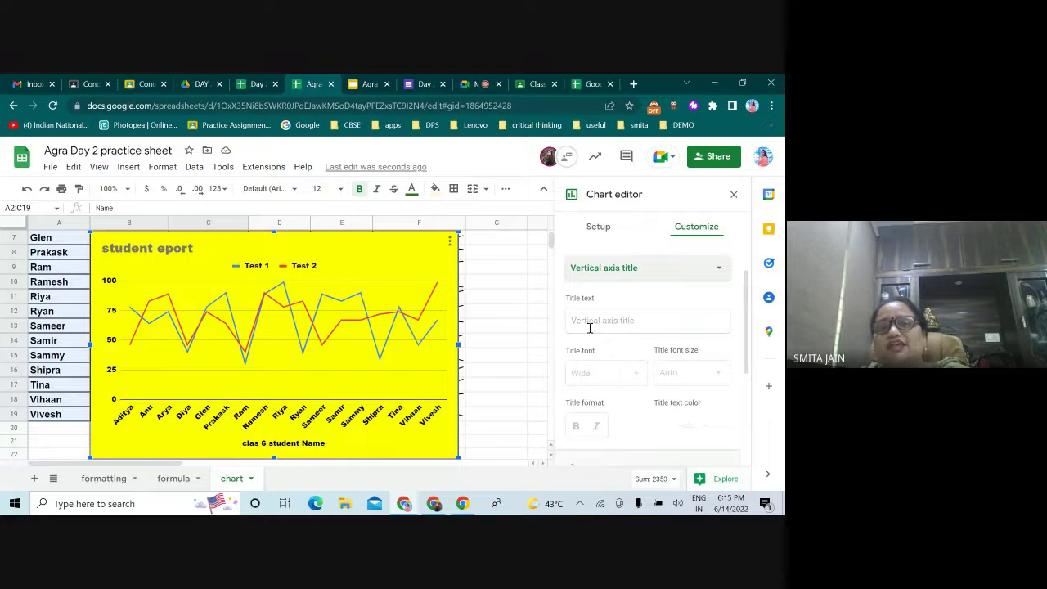
{"action": "left_click", "coordinate": [581, 323]}
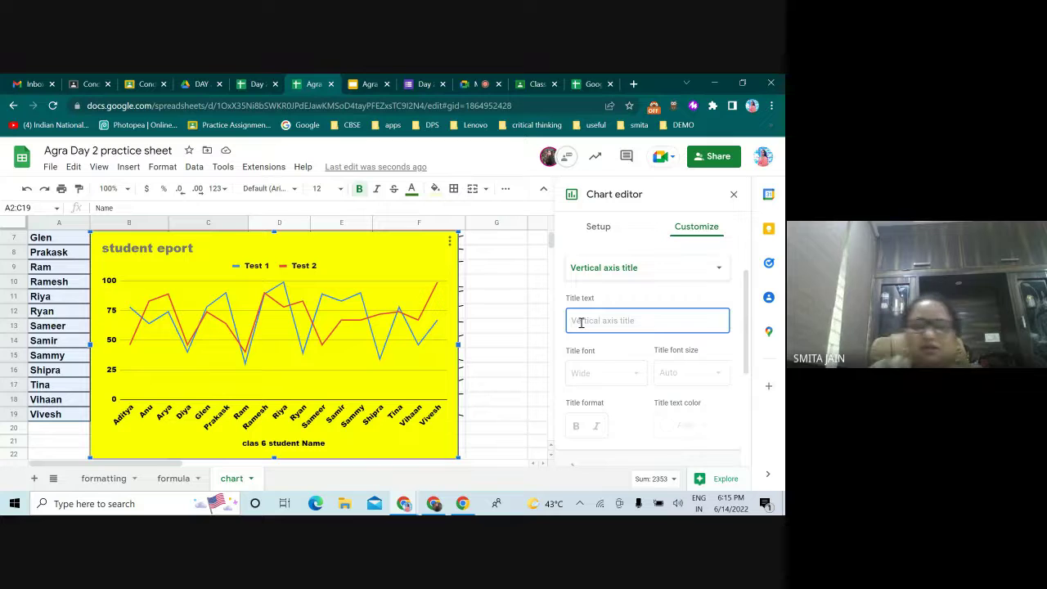
{"action": "type", "text": "marks"}
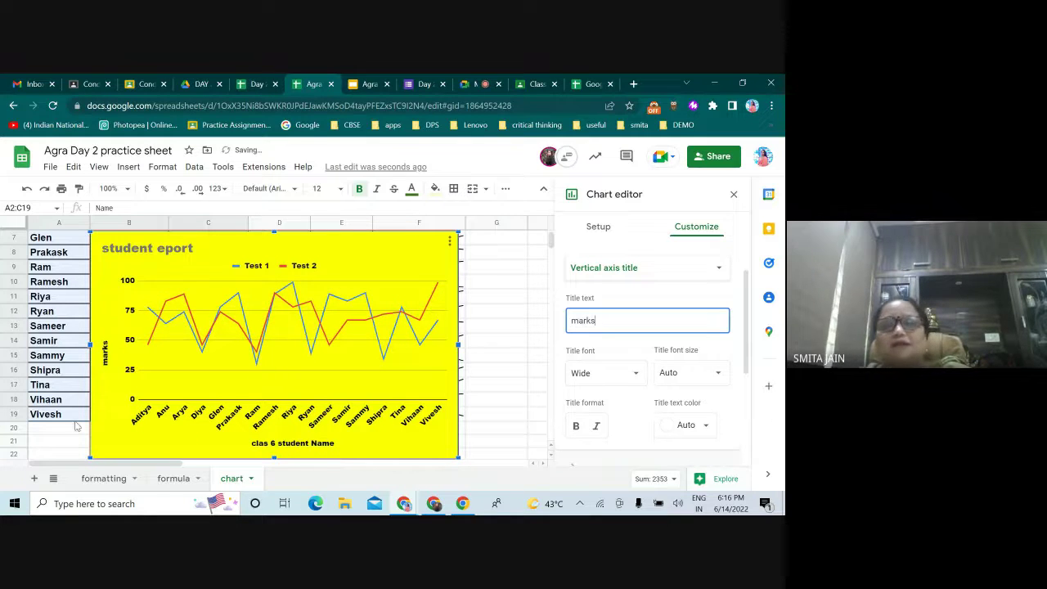
Turn on data labels for all series in the line chart.
{"action": "scroll", "coordinate": [706, 428], "scroll_direction": "down", "scroll_amount": 2}
{"action": "scroll", "coordinate": [682, 398], "scroll_direction": "up", "scroll_amount": 3}
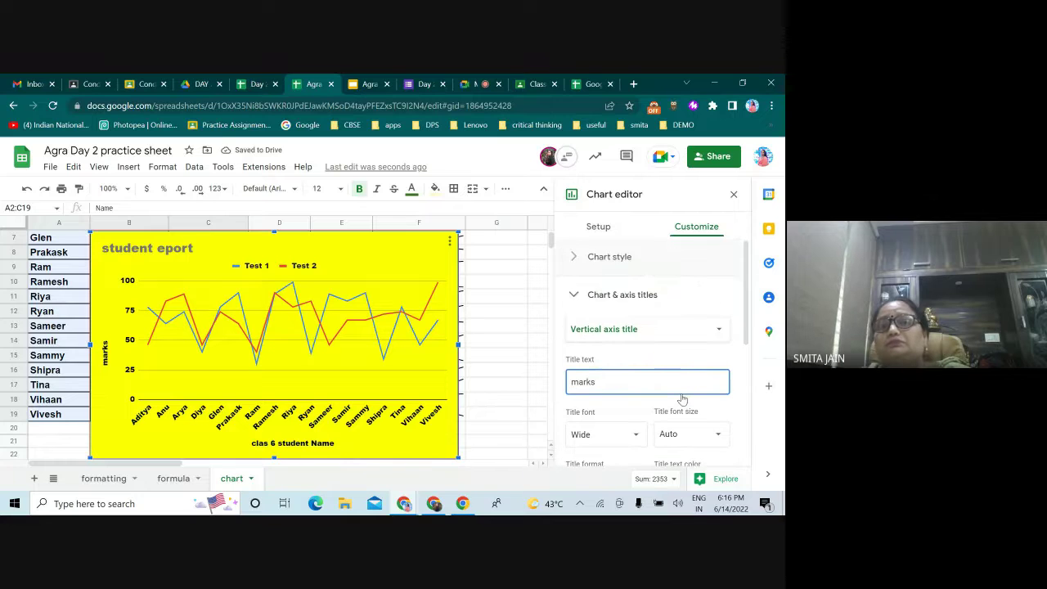
{"action": "scroll", "coordinate": [657, 323], "scroll_direction": "down", "scroll_amount": 2}
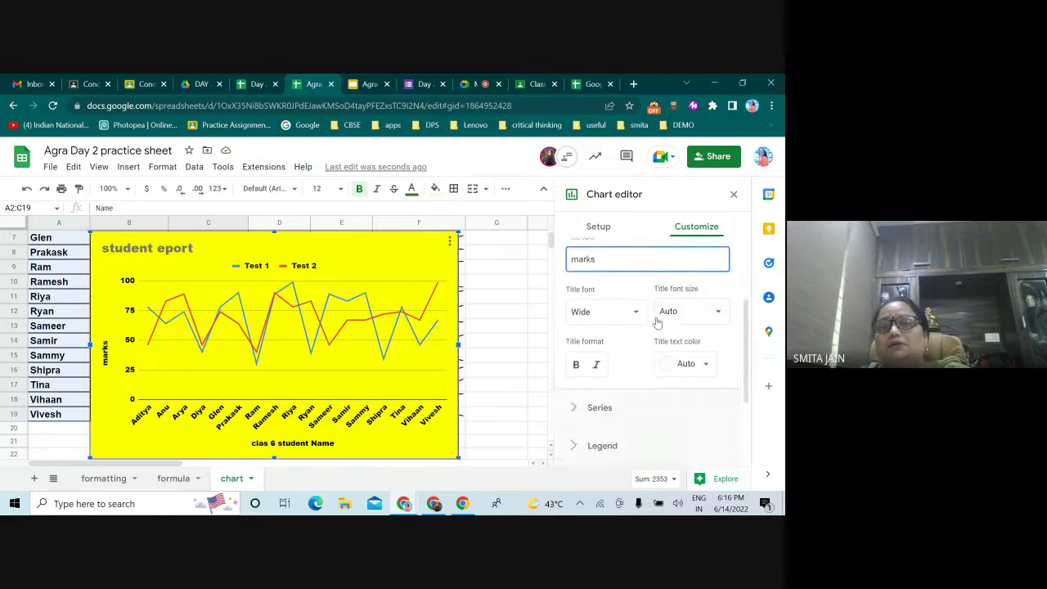
{"action": "scroll", "coordinate": [656, 323], "scroll_direction": "down", "scroll_amount": 3}
{"action": "left_click", "coordinate": [619, 290]}
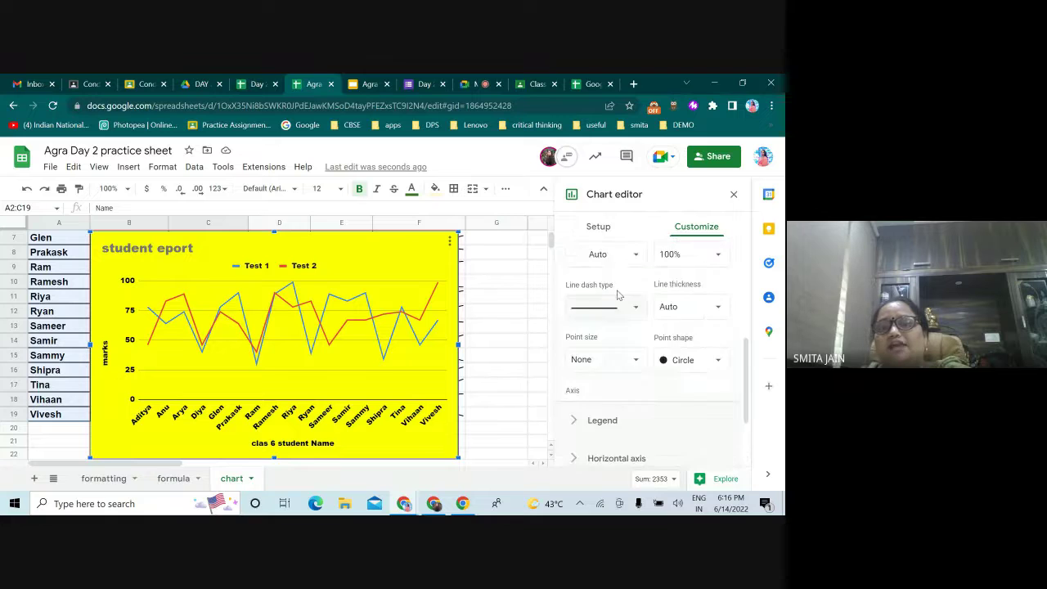
{"action": "scroll", "coordinate": [625, 327], "scroll_direction": "down", "scroll_amount": 1}
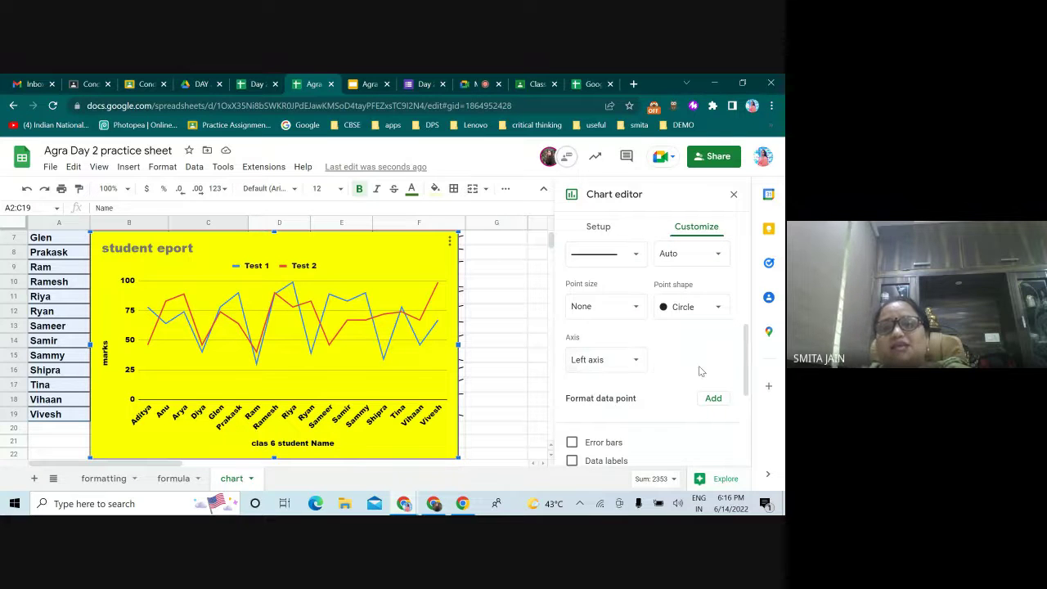
{"action": "scroll", "coordinate": [699, 369], "scroll_direction": "down", "scroll_amount": 3}
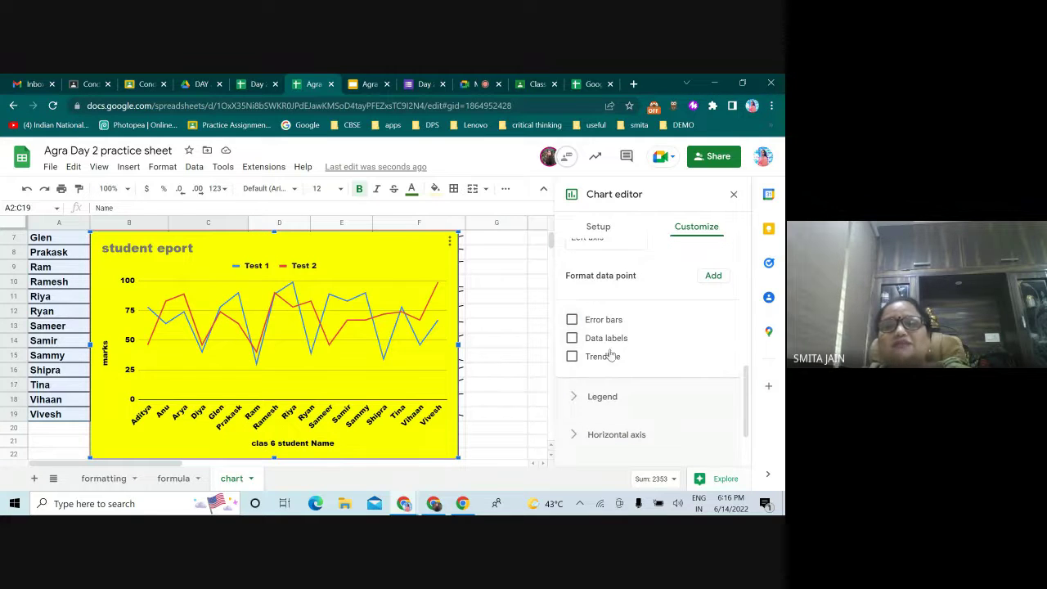
{"action": "left_click", "coordinate": [571, 338]}
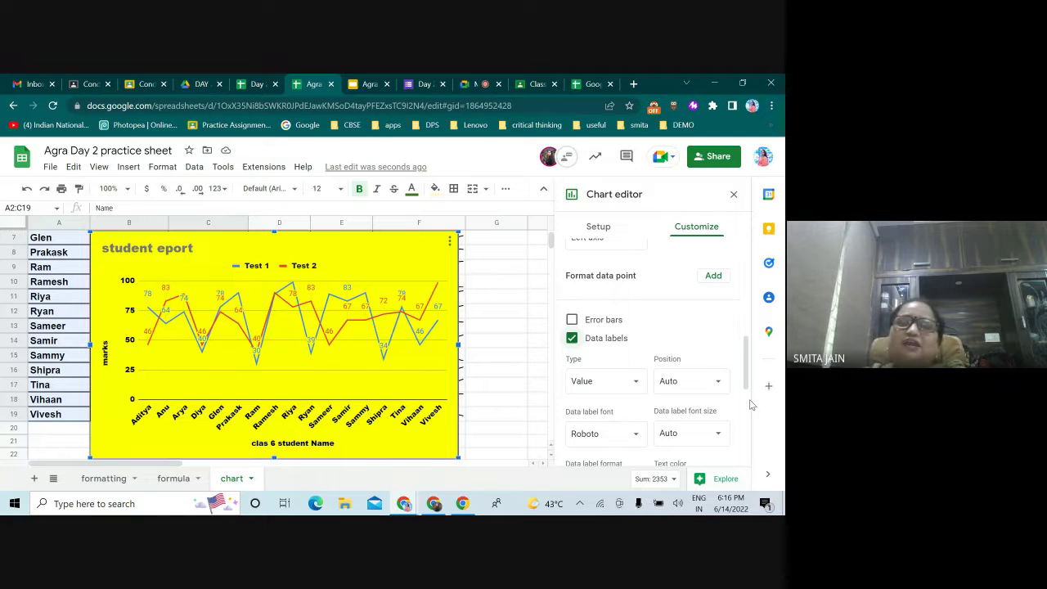
{"action": "scroll", "coordinate": [678, 401], "scroll_direction": "down", "scroll_amount": 2}
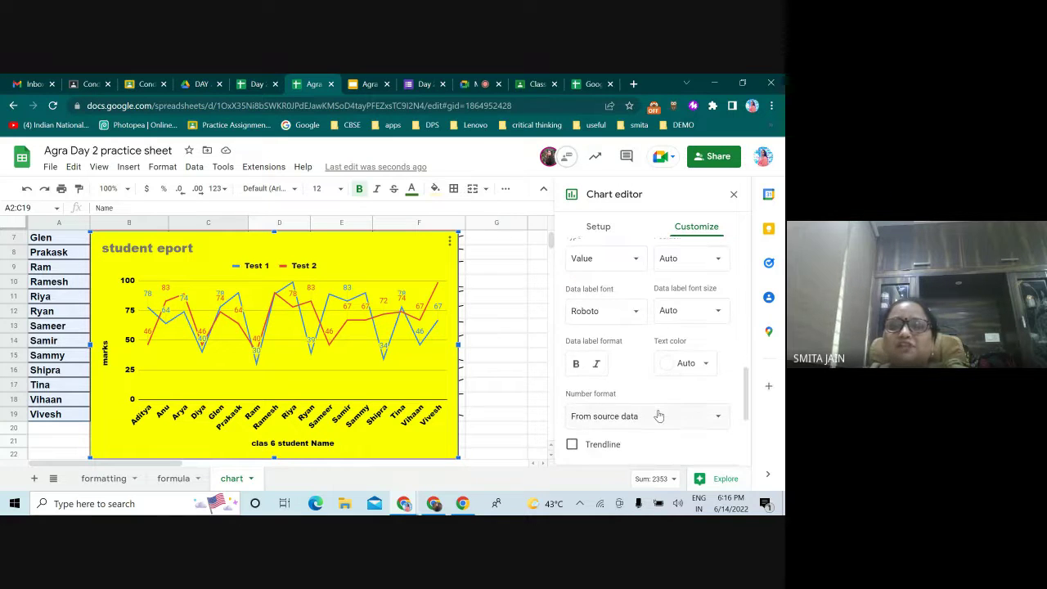
{"action": "scroll", "coordinate": [660, 416], "scroll_direction": "down", "scroll_amount": 1}
{"action": "scroll", "coordinate": [662, 416], "scroll_direction": "up", "scroll_amount": 3}
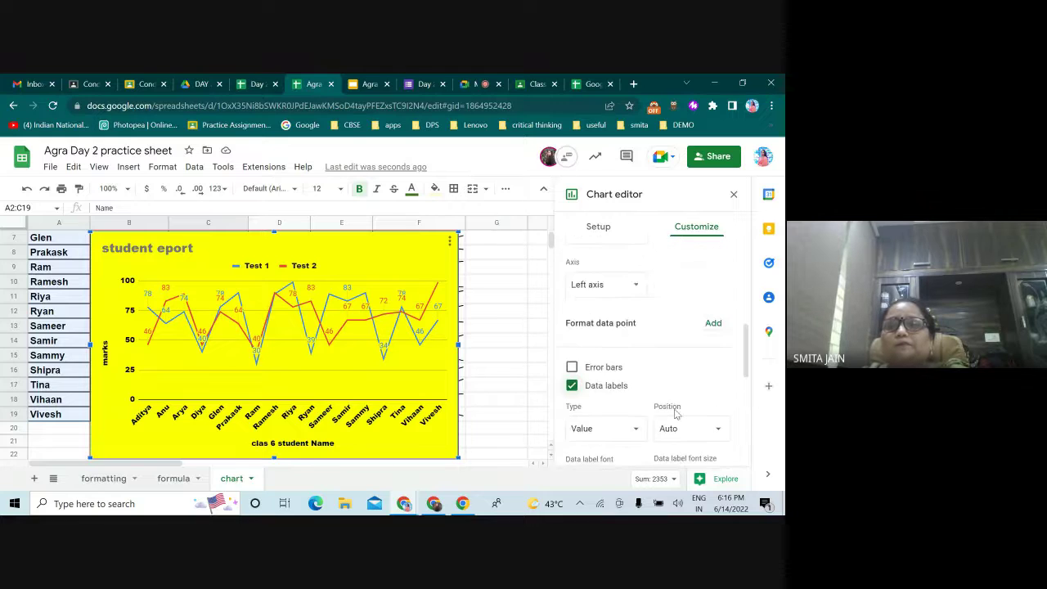
{"action": "scroll", "coordinate": [675, 413], "scroll_direction": "up", "scroll_amount": 1}
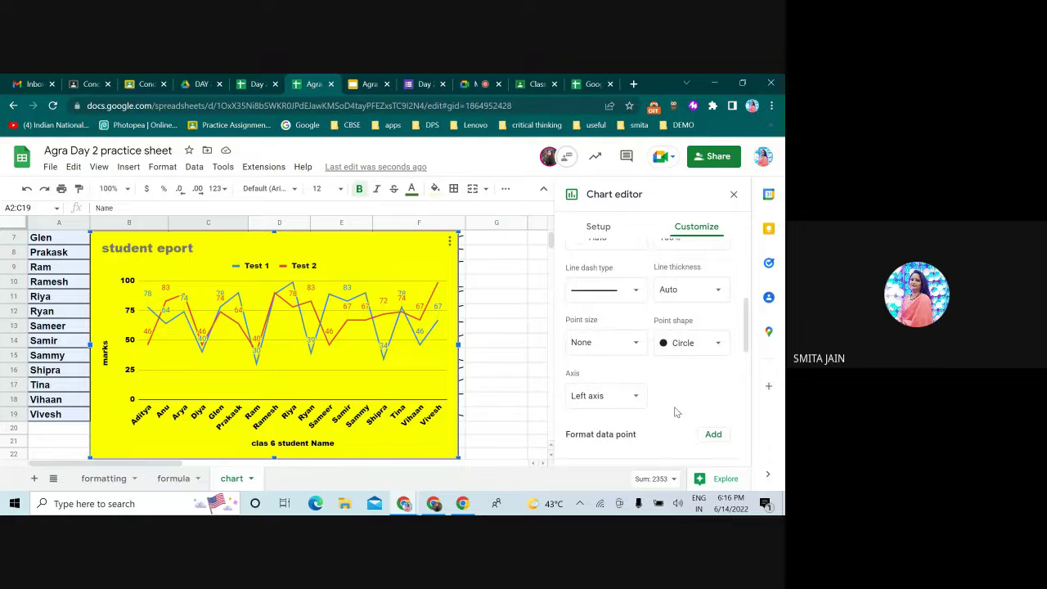
Set the chart's legend position to Bottom and make the legend text bold.
{"action": "scroll", "coordinate": [676, 412], "scroll_direction": "down", "scroll_amount": 5}
{"action": "left_click", "coordinate": [672, 401]}
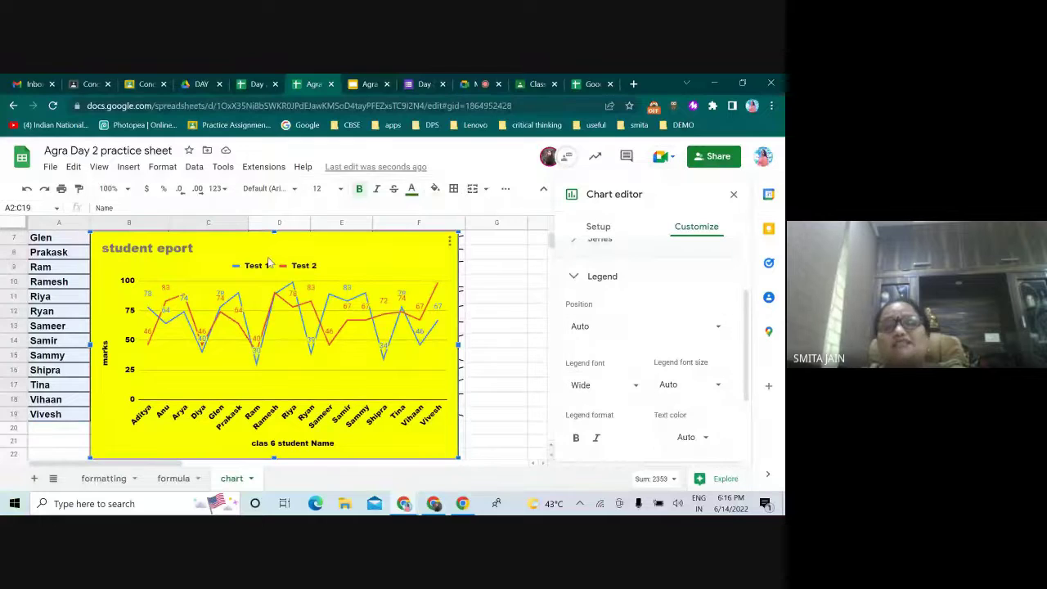
{"action": "left_click", "coordinate": [719, 330]}
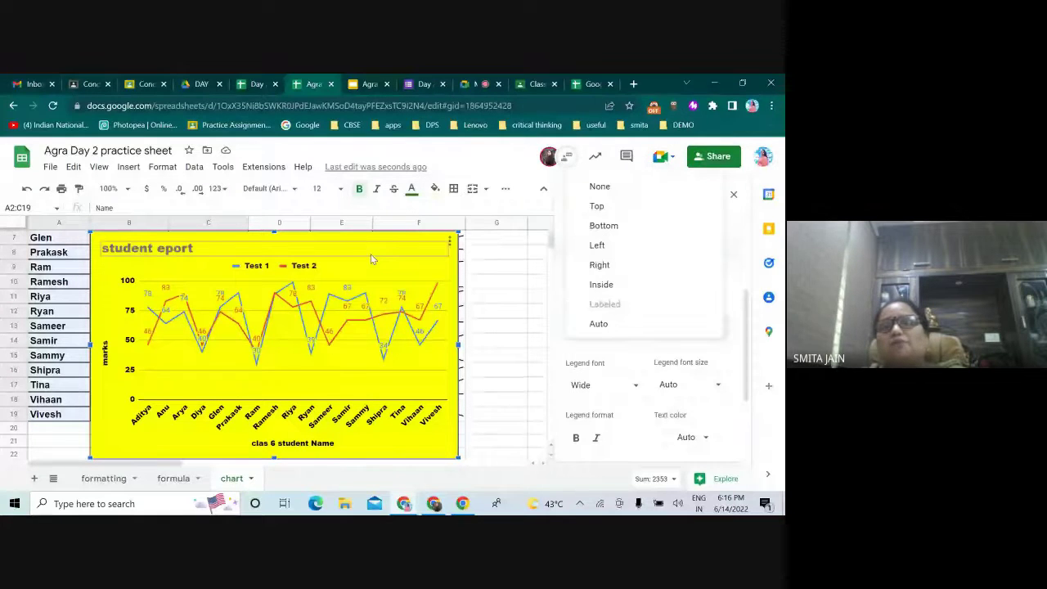
{"action": "left_click", "coordinate": [611, 227]}
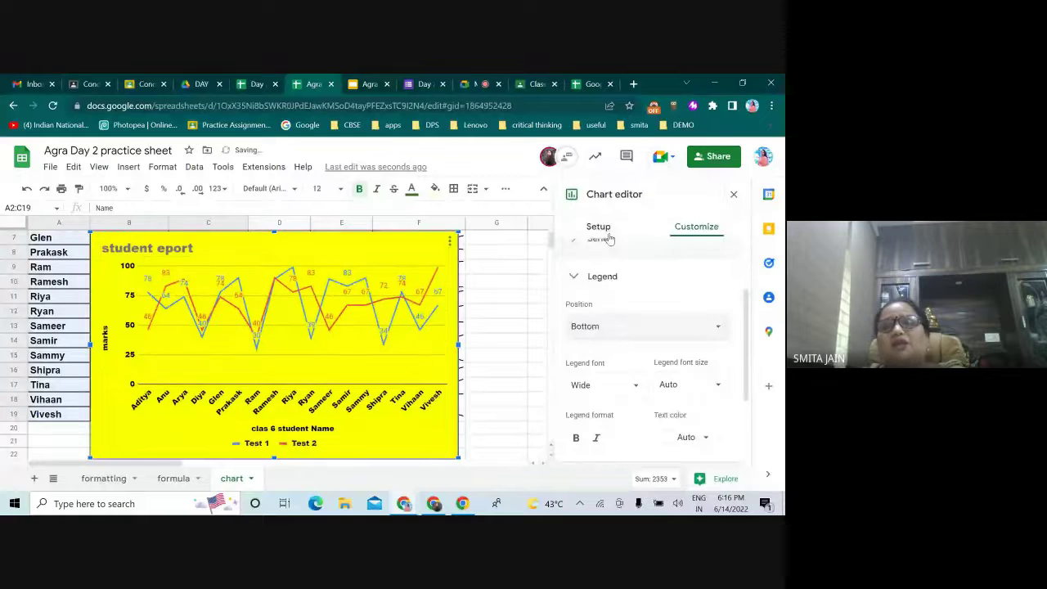
{"action": "scroll", "coordinate": [670, 373], "scroll_direction": "down", "scroll_amount": 1}
{"action": "scroll", "coordinate": [669, 374], "scroll_direction": "down", "scroll_amount": 1}
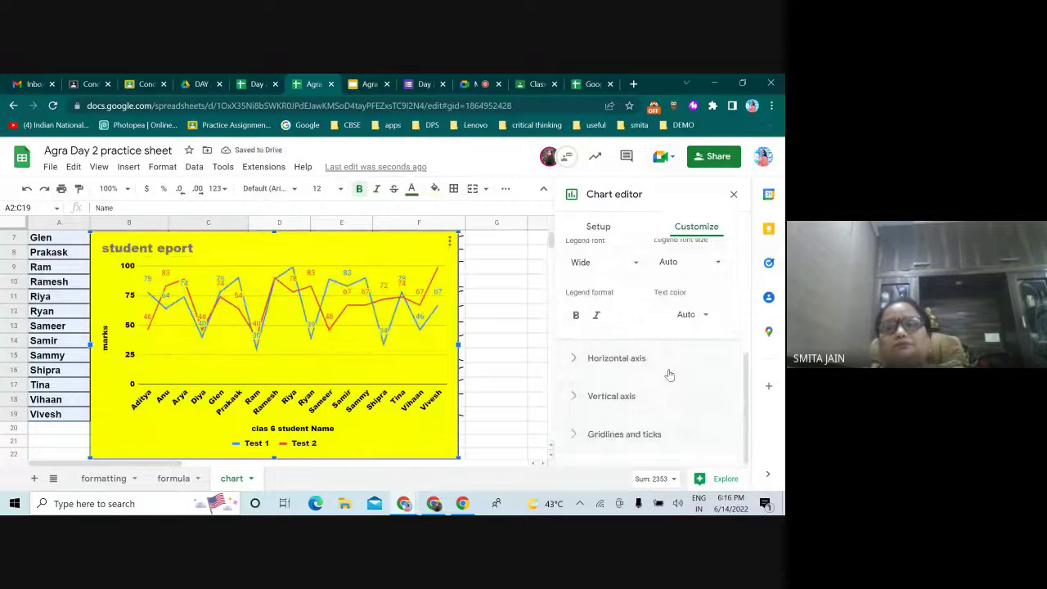
{"action": "left_click", "coordinate": [576, 317]}
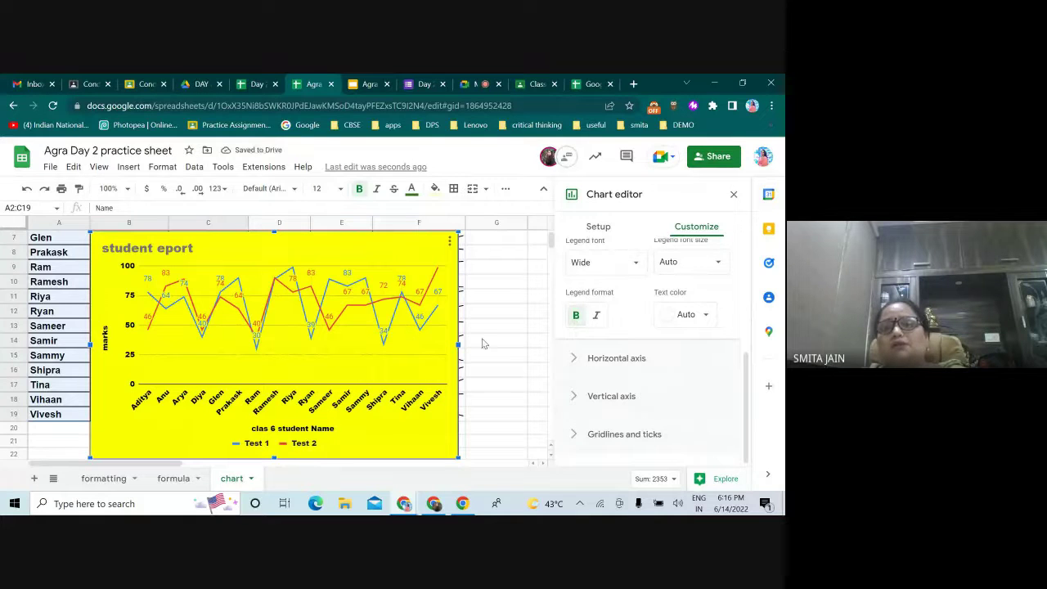
Finish editing the line chart and move it to its own sheet.
{"action": "left_click", "coordinate": [539, 297]}
{"action": "scroll", "coordinate": [616, 360], "scroll_direction": "up", "scroll_amount": 1}
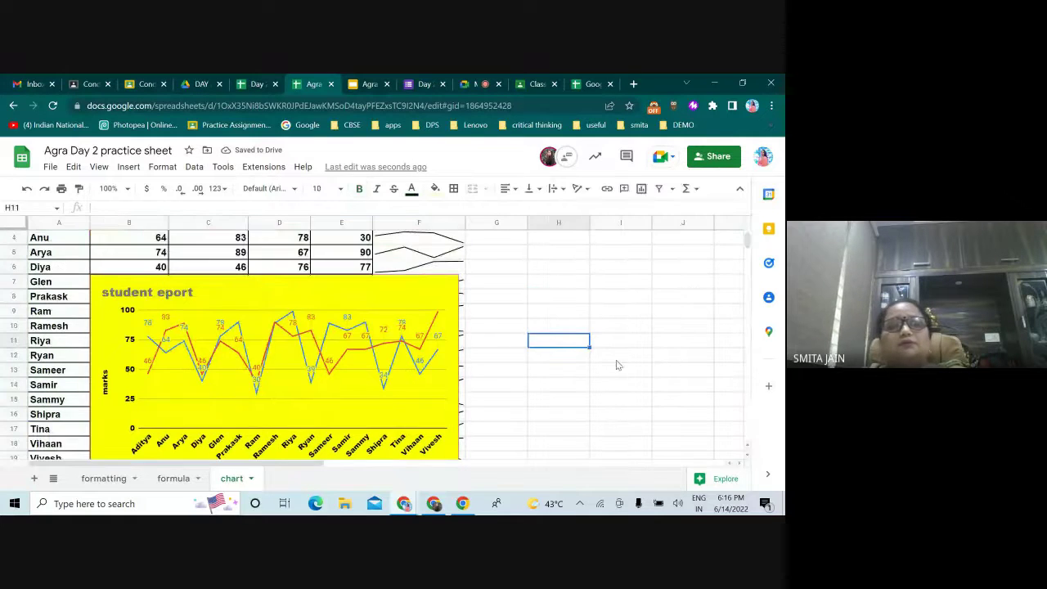
{"action": "scroll", "coordinate": [618, 365], "scroll_direction": "up", "scroll_amount": 1}
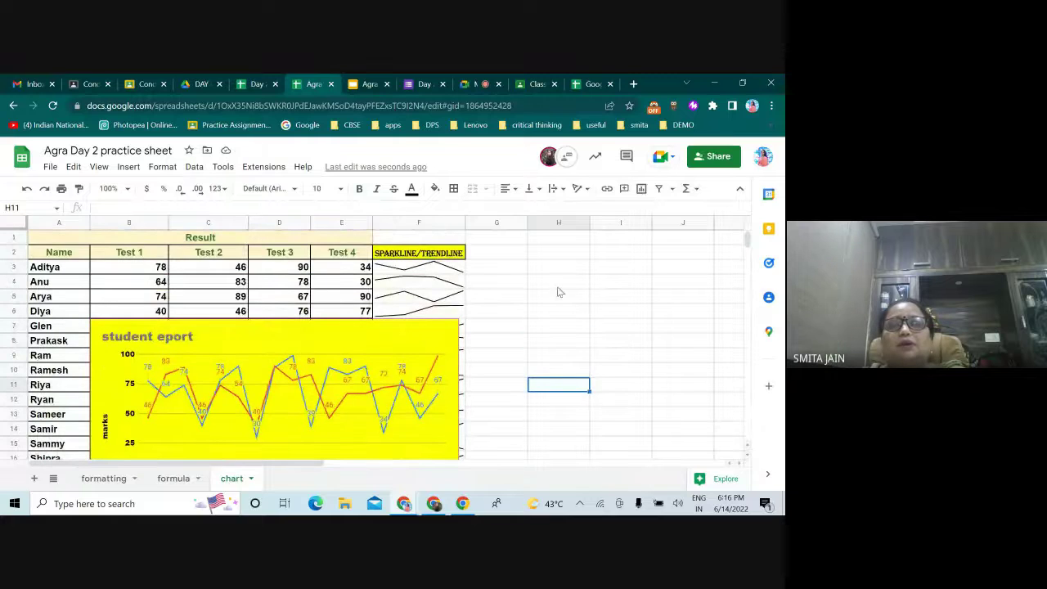
{"action": "scroll", "coordinate": [384, 342], "scroll_direction": "down", "scroll_amount": 2}
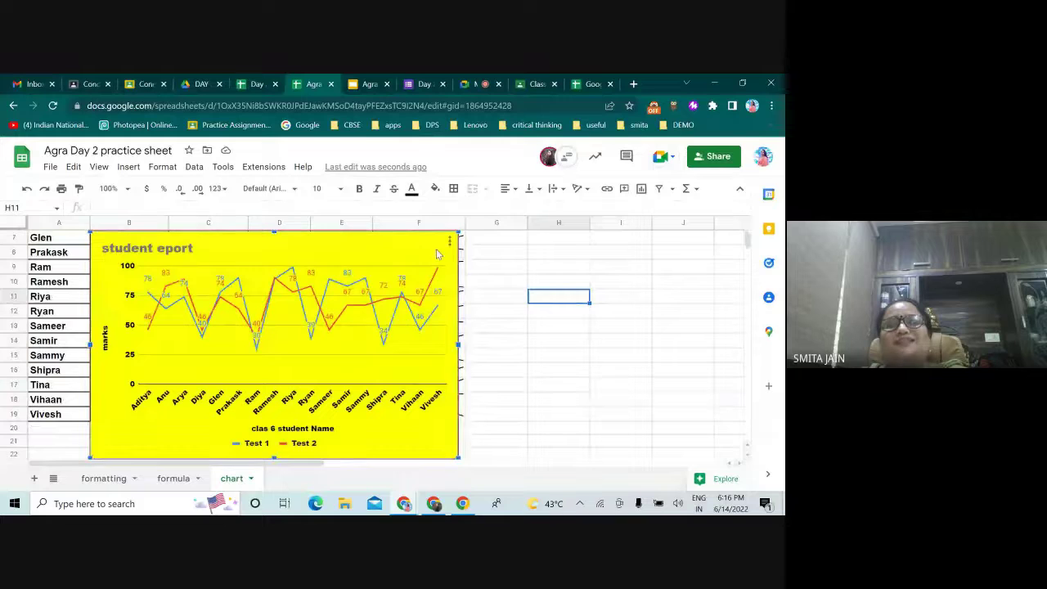
{"action": "left_click", "coordinate": [449, 243]}
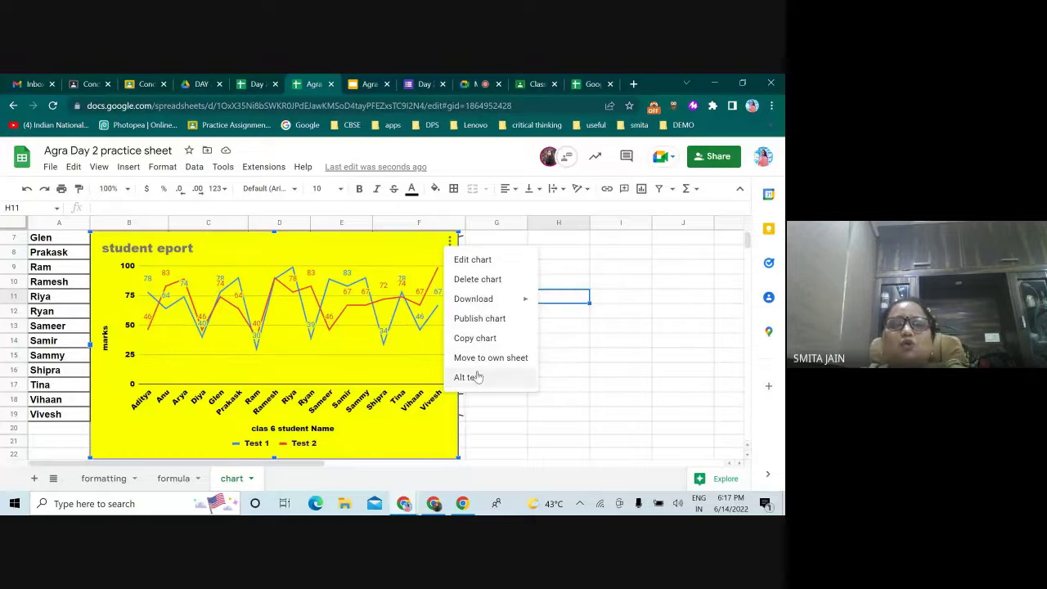
{"action": "left_click", "coordinate": [449, 241]}
{"action": "left_click", "coordinate": [449, 241]}
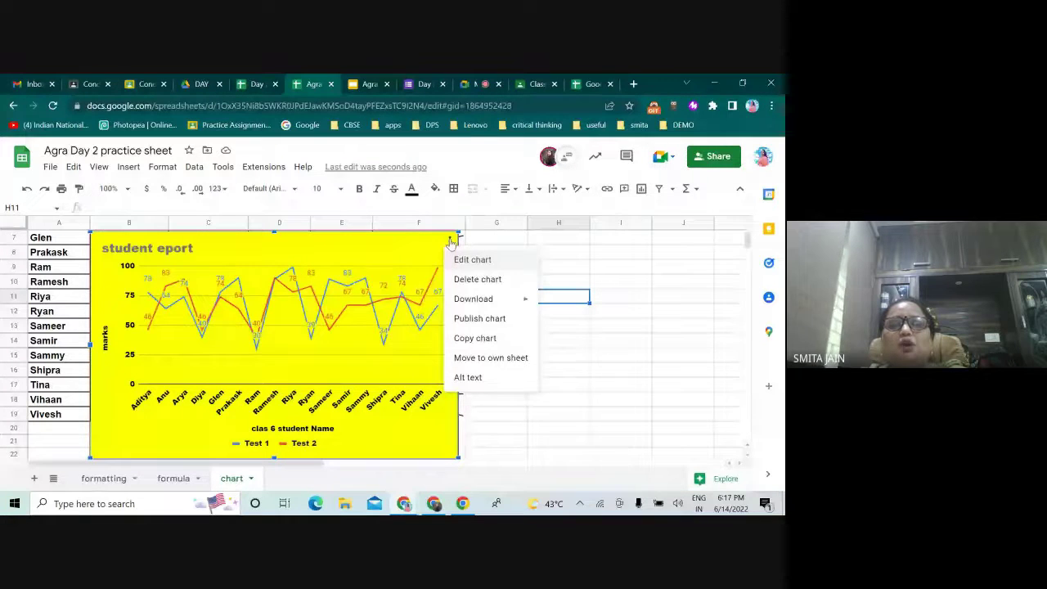
{"action": "left_click", "coordinate": [504, 360]}
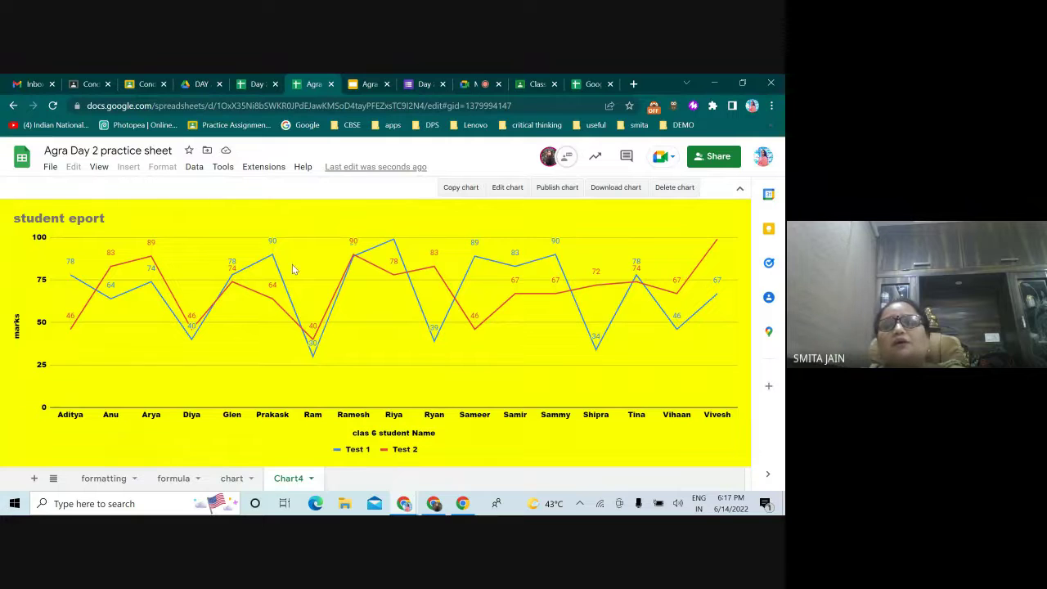
Publish the Chart4 sheet to the web as a web page link and confirm the publication.
{"action": "left_click", "coordinate": [558, 188]}
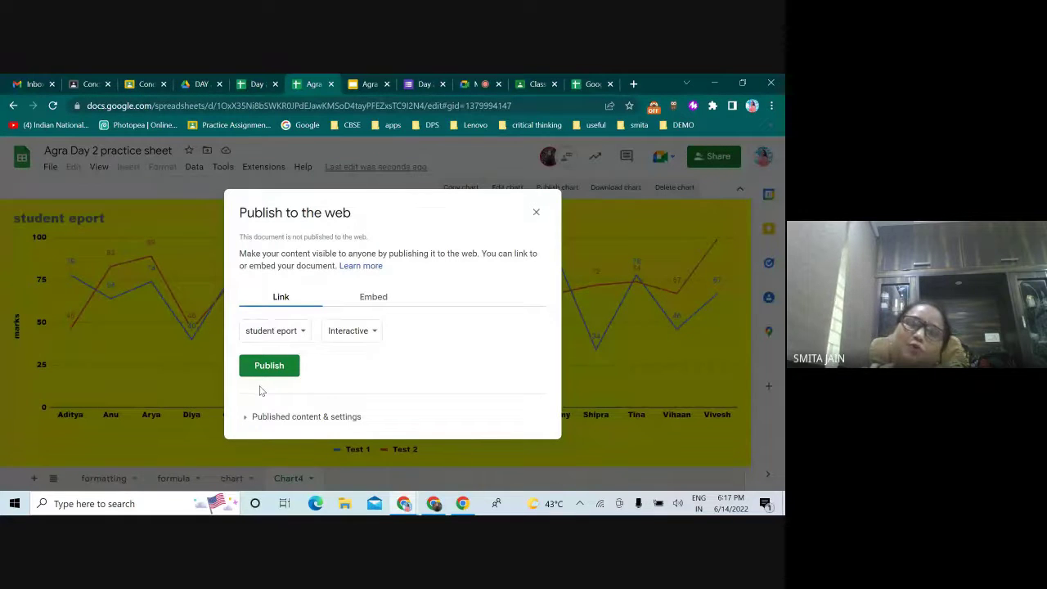
{"action": "left_click", "coordinate": [301, 334]}
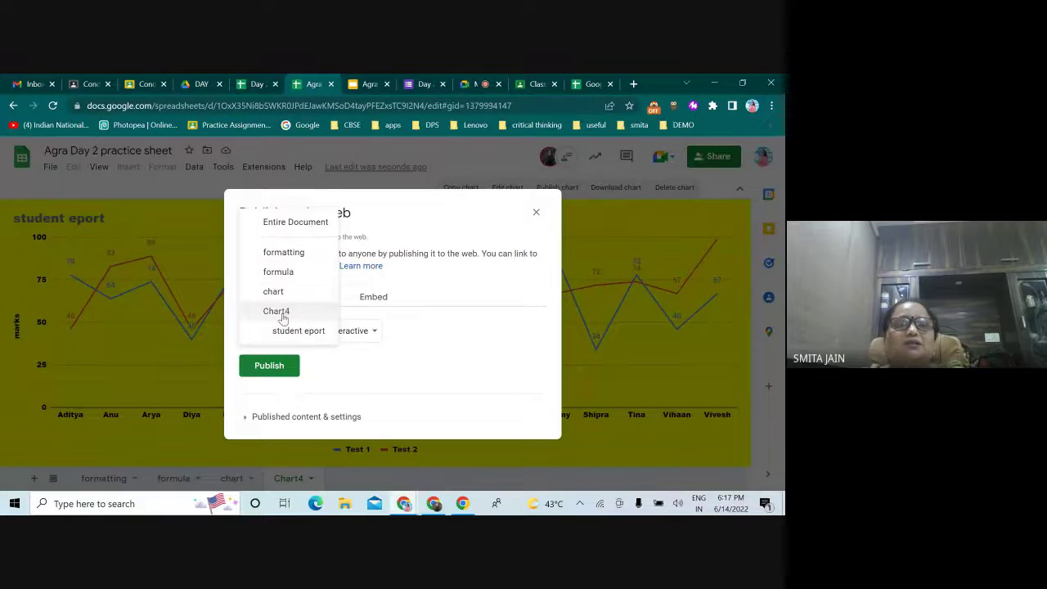
{"action": "left_click", "coordinate": [277, 313]}
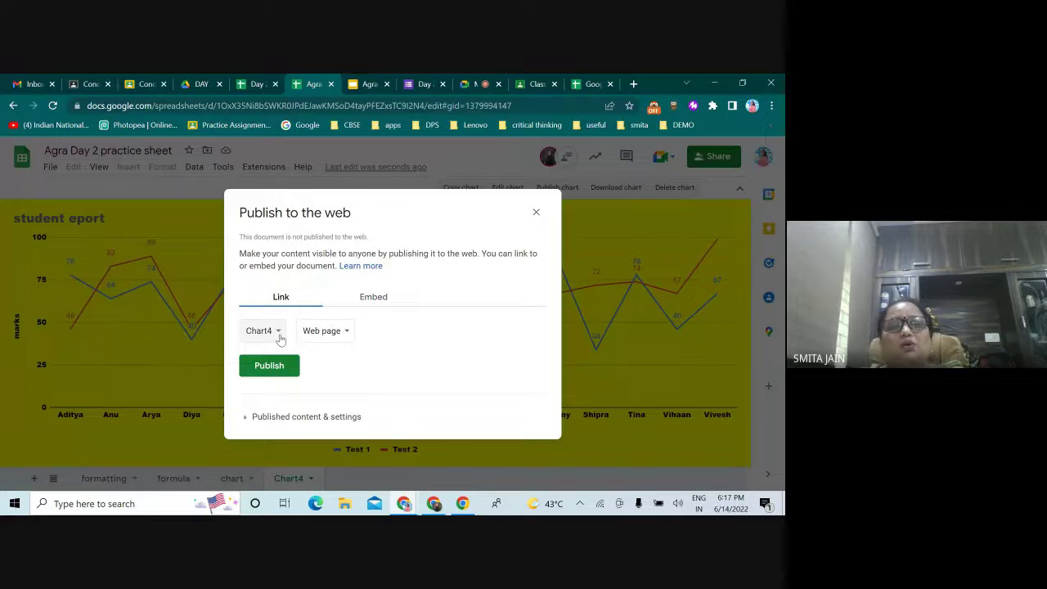
{"action": "left_click", "coordinate": [279, 335]}
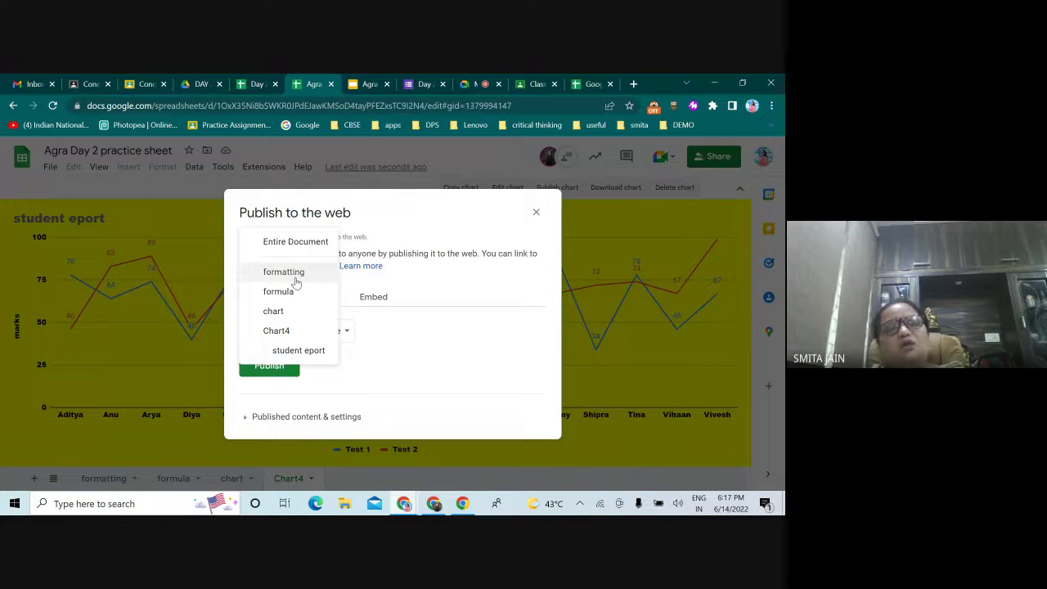
{"action": "left_click", "coordinate": [295, 332]}
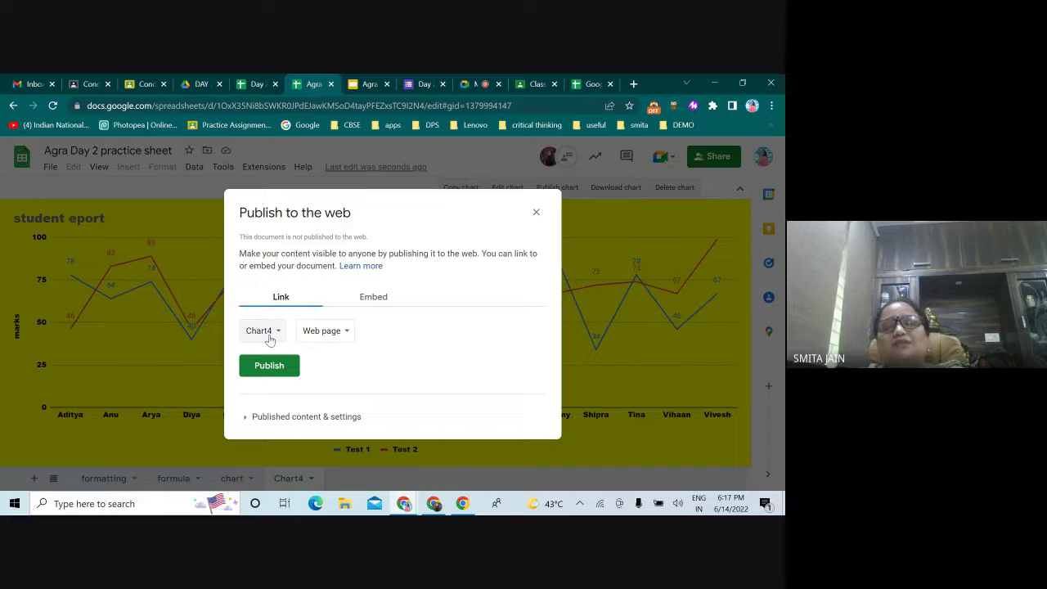
{"action": "left_click", "coordinate": [270, 368]}
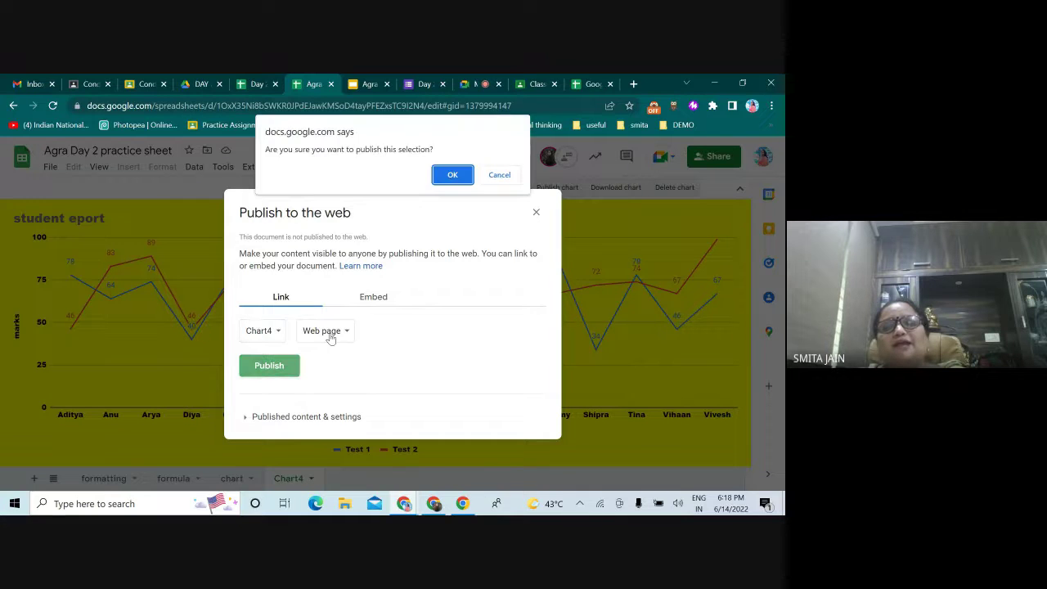
{"action": "left_click", "coordinate": [451, 173]}
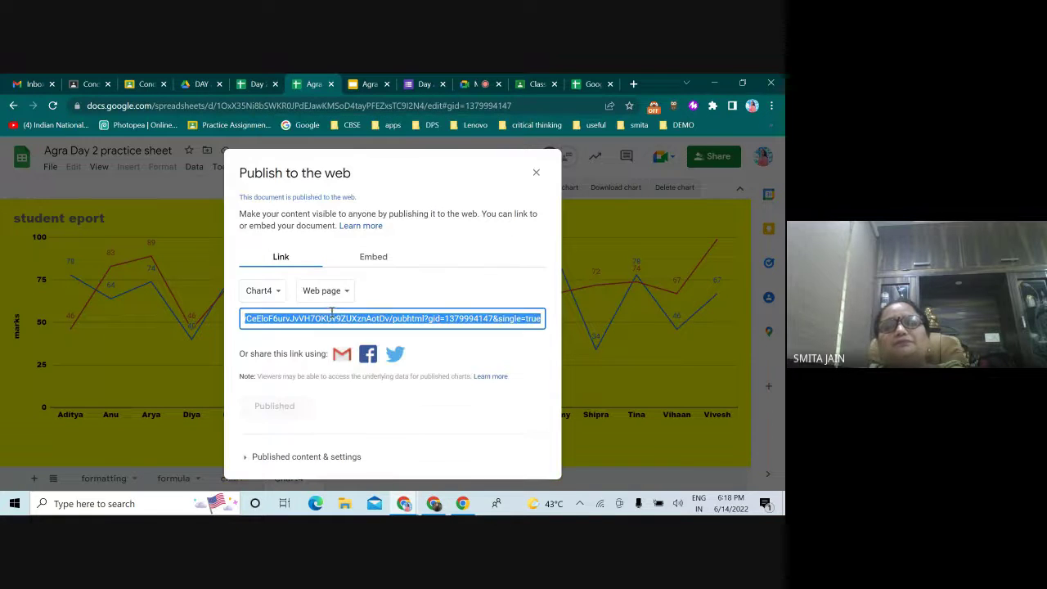
Examine the copy and sharing options for the published chart link, then close the publishing dialog.
{"action": "right_click", "coordinate": [348, 319]}
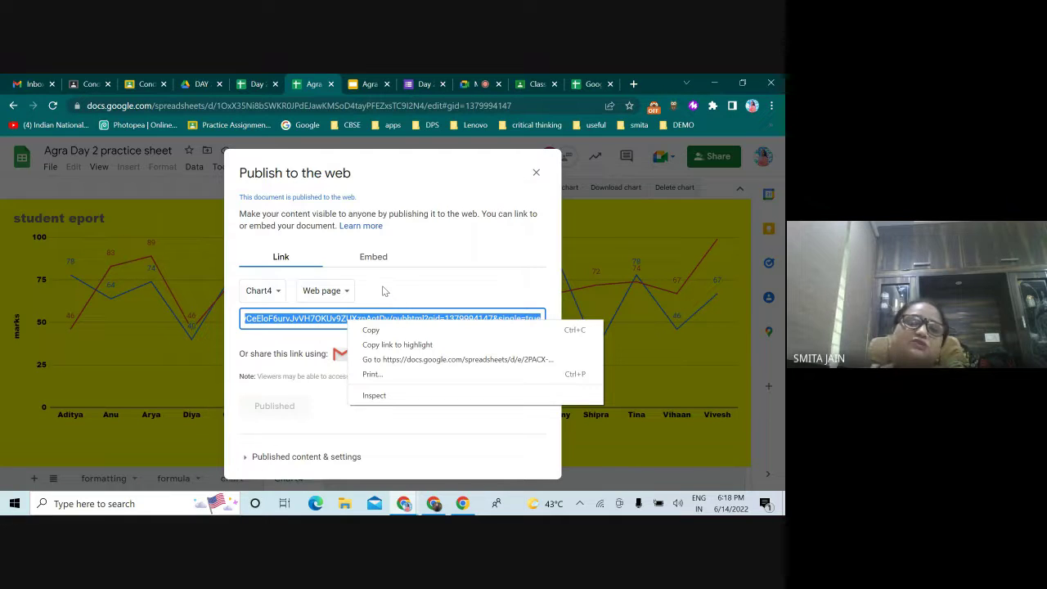
{"action": "left_click", "coordinate": [585, 264]}
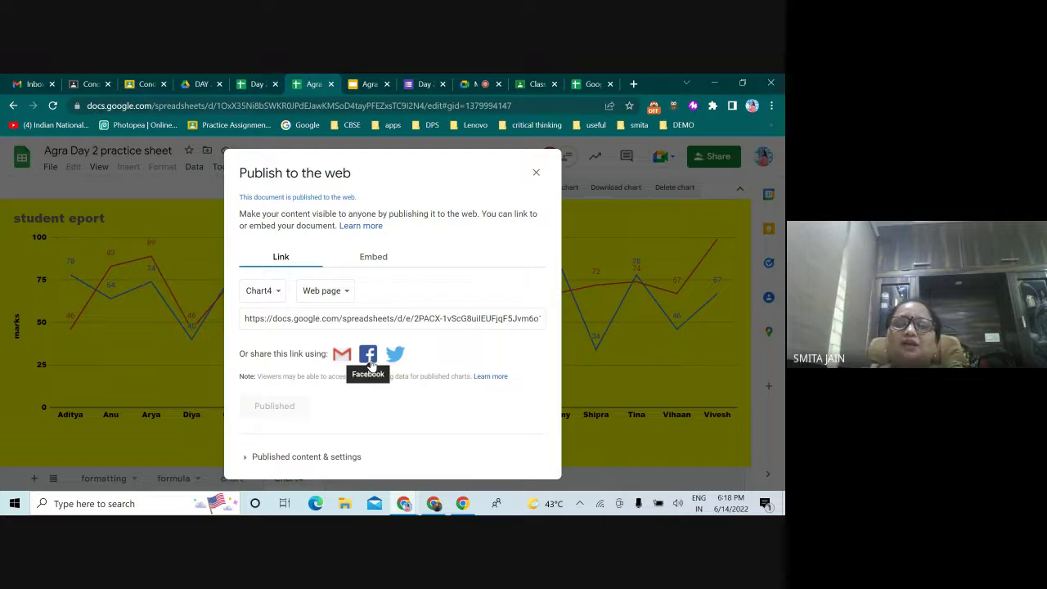
{"action": "left_click", "coordinate": [426, 321]}
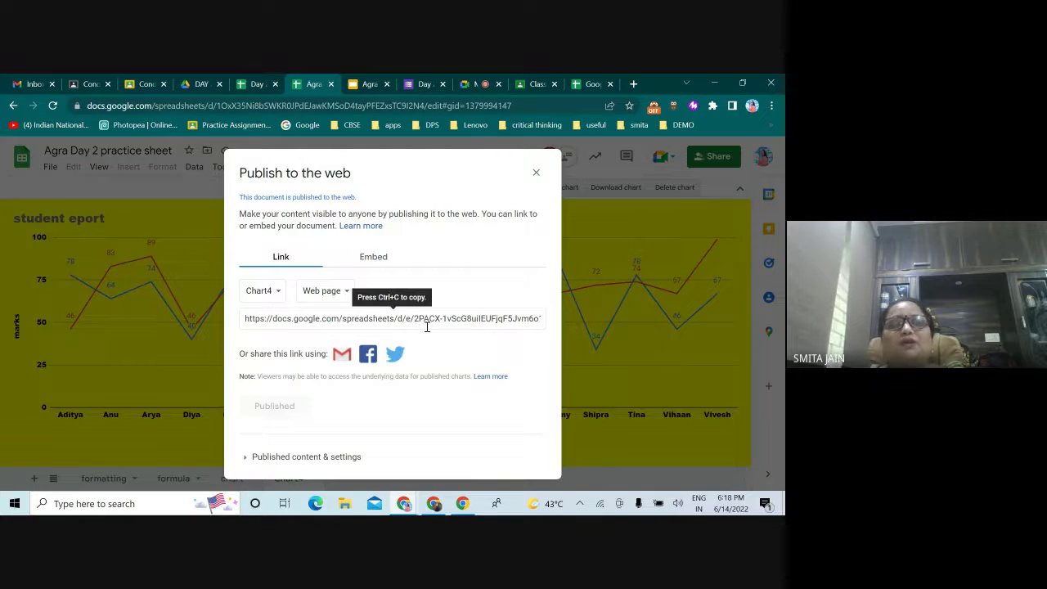
{"action": "left_click", "coordinate": [536, 172]}
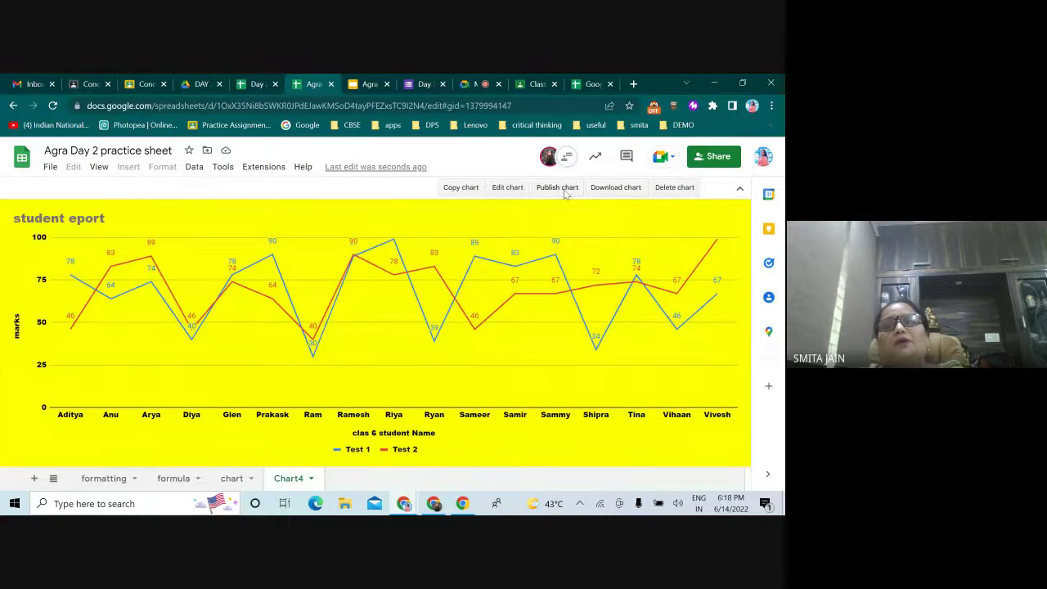
Edit the chart on the Chart4 sheet and change its type to the suggested column chart of Test 1 and Test 2.
{"action": "left_click", "coordinate": [508, 188]}
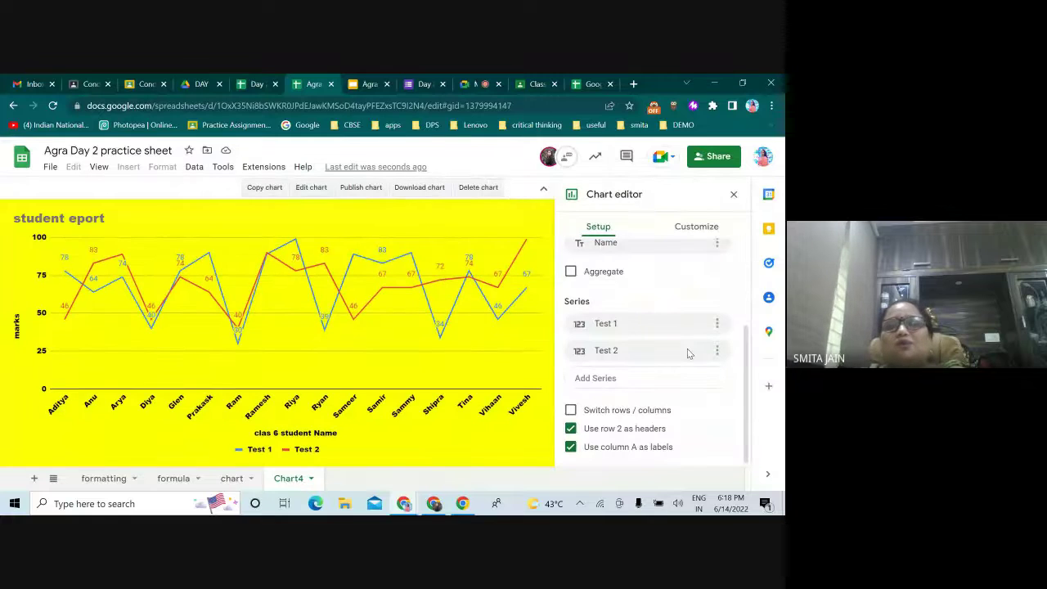
{"action": "scroll", "coordinate": [659, 407], "scroll_direction": "up", "scroll_amount": 3}
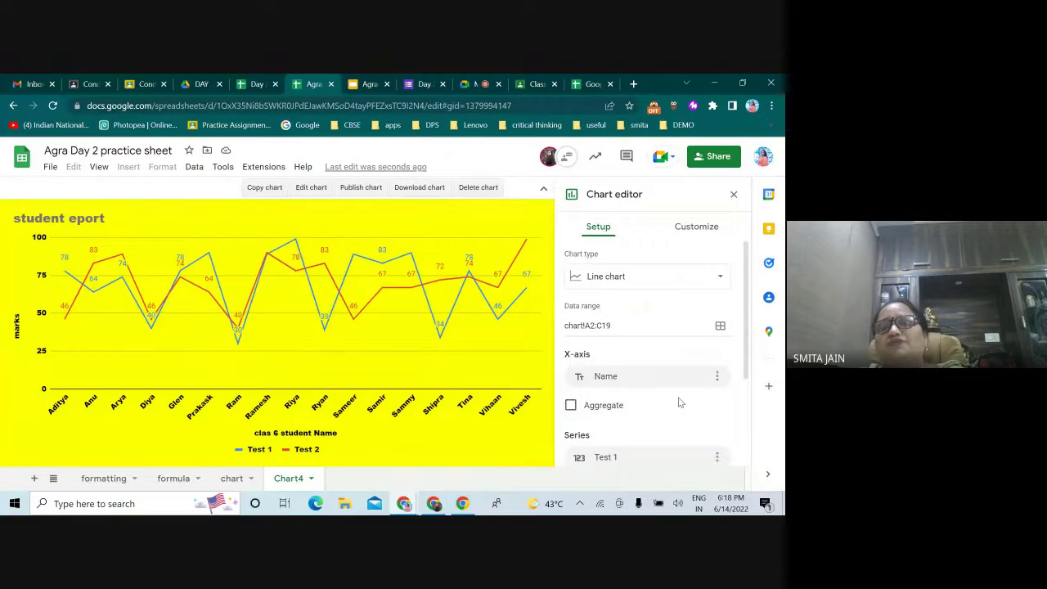
{"action": "left_click", "coordinate": [719, 277]}
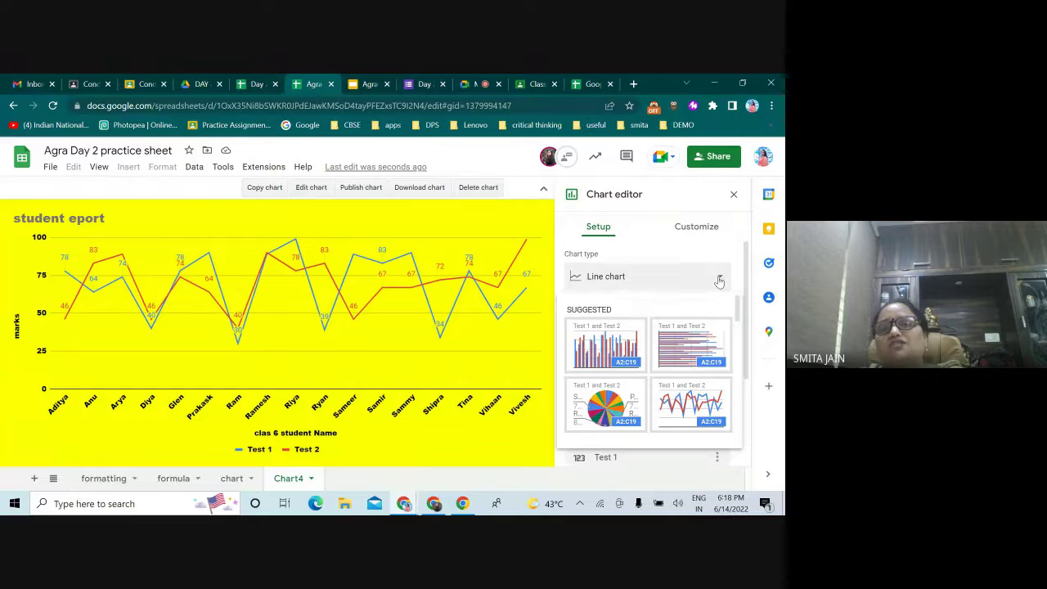
{"action": "left_click", "coordinate": [586, 346]}
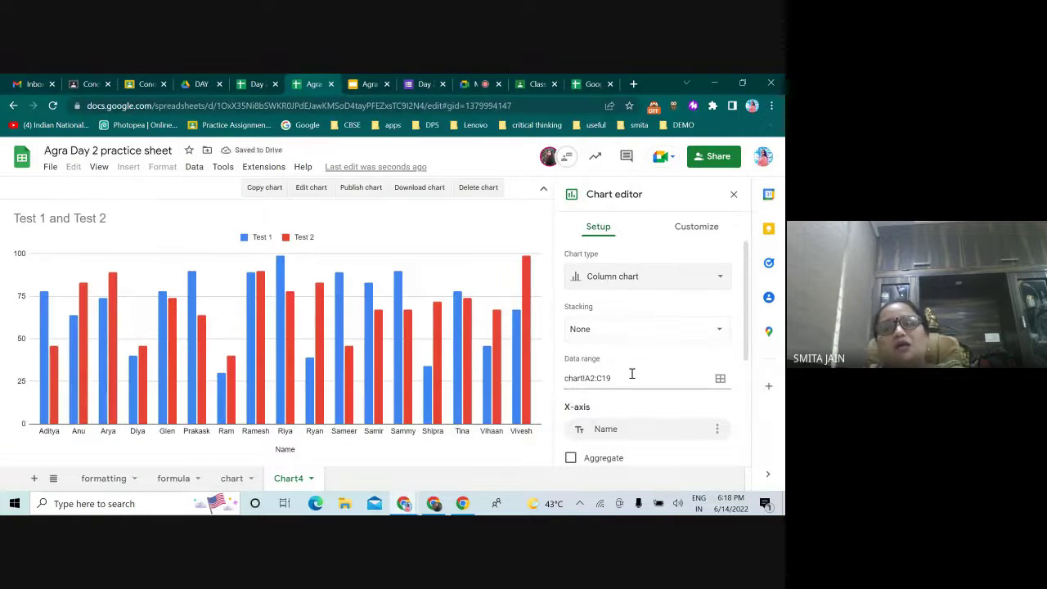
Review the column chart's setup options and set the chart's background color to cyan.
{"action": "scroll", "coordinate": [632, 374], "scroll_direction": "down", "scroll_amount": 1}
{"action": "scroll", "coordinate": [632, 374], "scroll_direction": "down", "scroll_amount": 3}
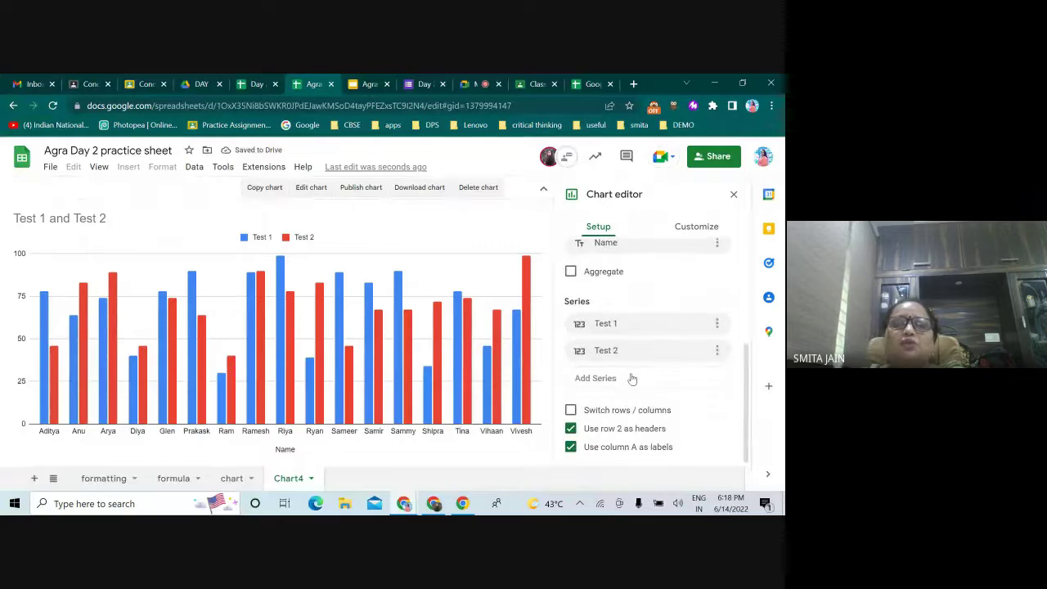
{"action": "scroll", "coordinate": [632, 372], "scroll_direction": "up", "scroll_amount": 2}
{"action": "scroll", "coordinate": [632, 370], "scroll_direction": "up", "scroll_amount": 2}
{"action": "left_click", "coordinate": [696, 226]}
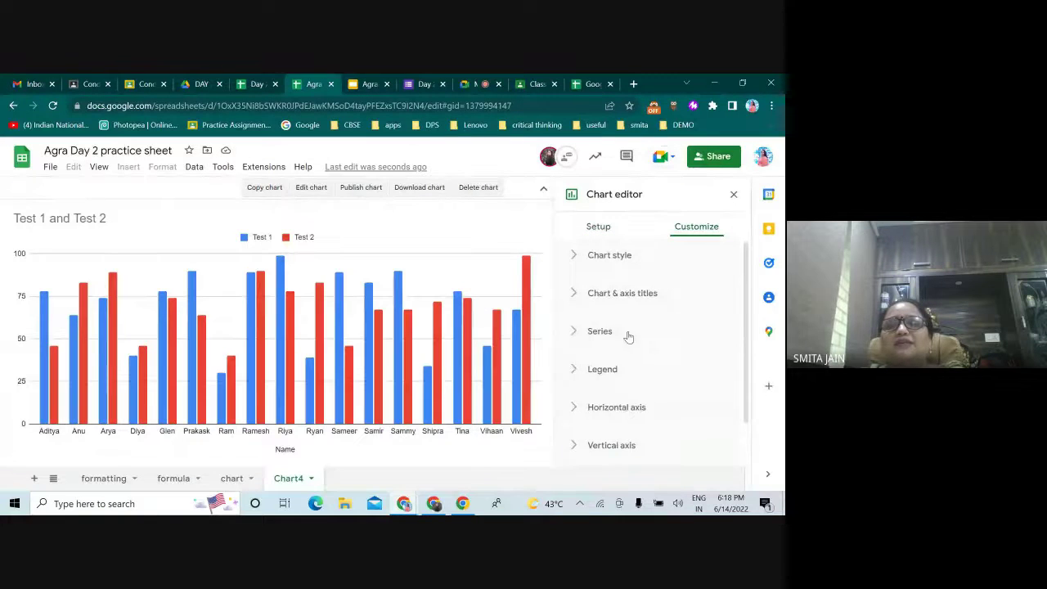
{"action": "left_click", "coordinate": [621, 269]}
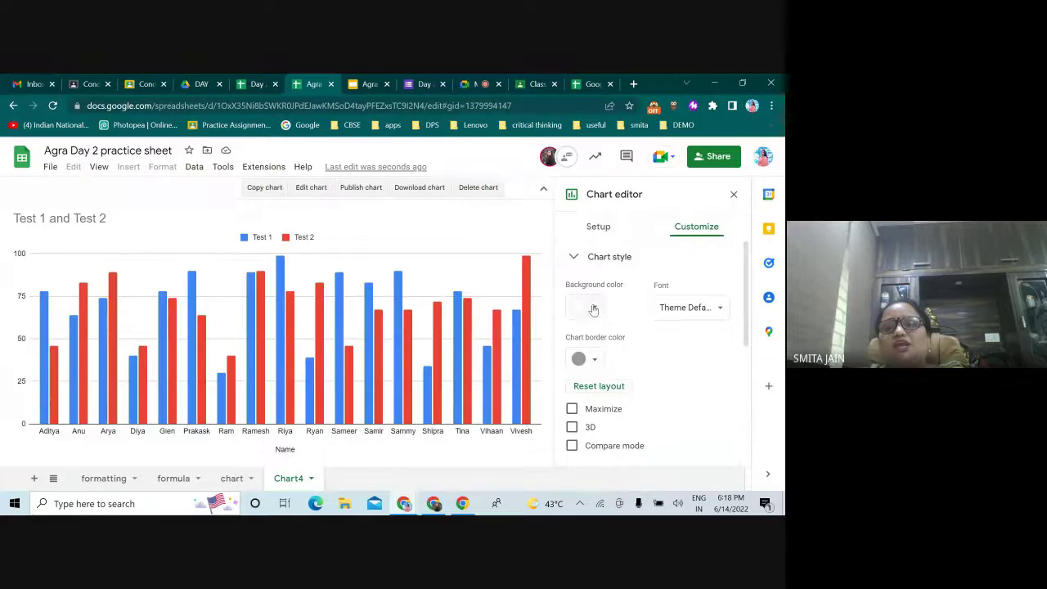
{"action": "left_click", "coordinate": [594, 308]}
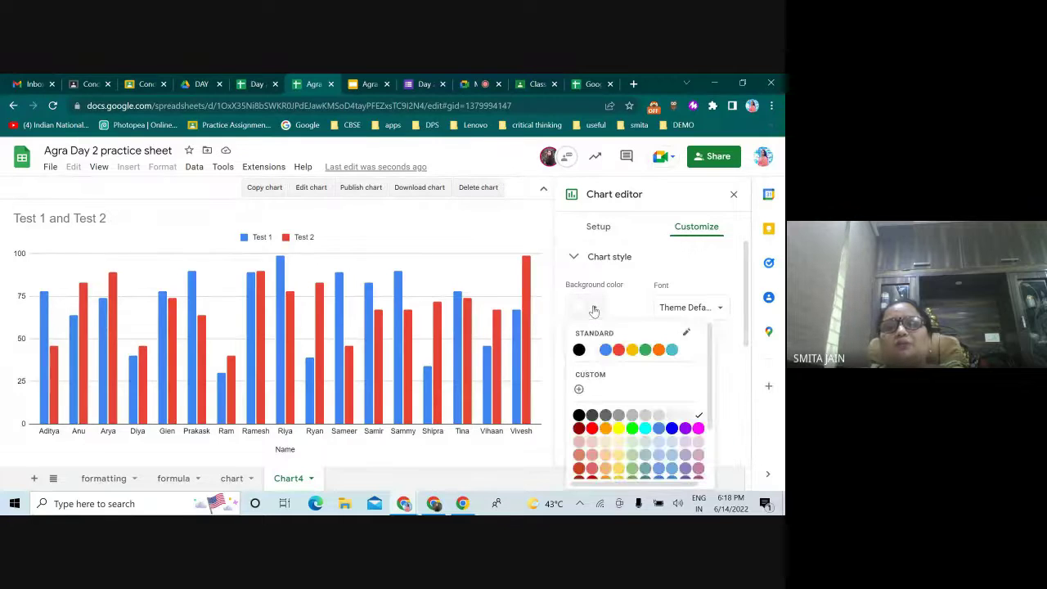
{"action": "left_click", "coordinate": [642, 433]}
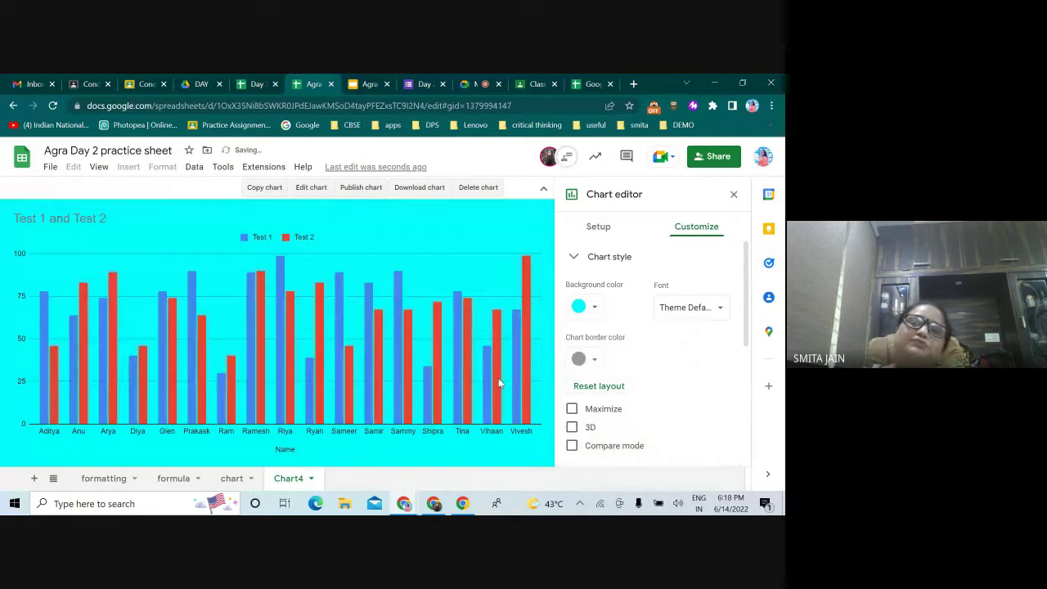
Change the Test 1 and Test 2 chart on the Chart4 sheet to the suggested pie chart.
{"action": "left_click", "coordinate": [597, 229]}
{"action": "left_click", "coordinate": [717, 284]}
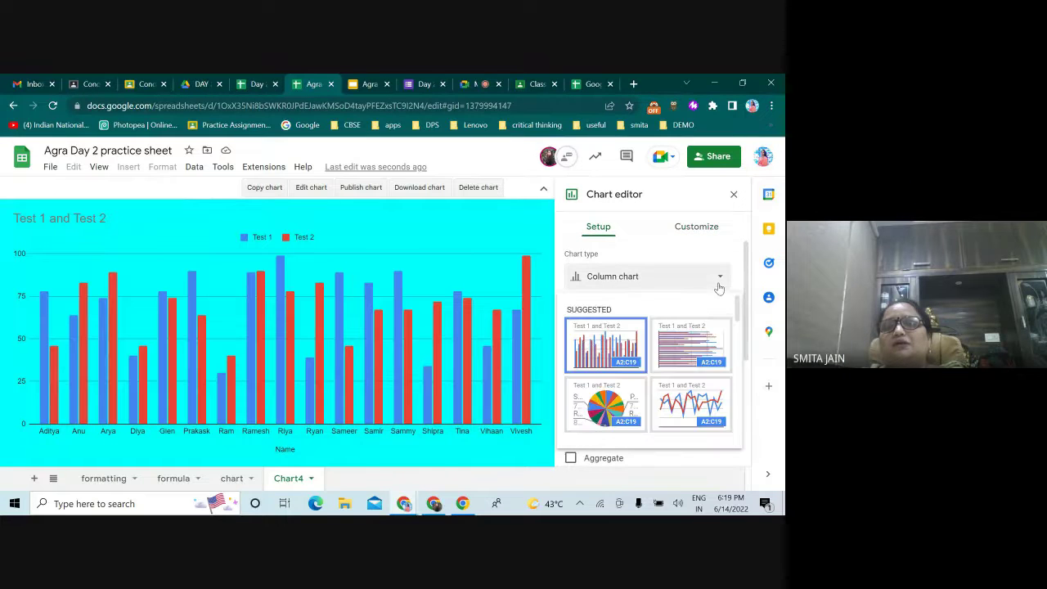
{"action": "scroll", "coordinate": [652, 366], "scroll_direction": "down", "scroll_amount": 2}
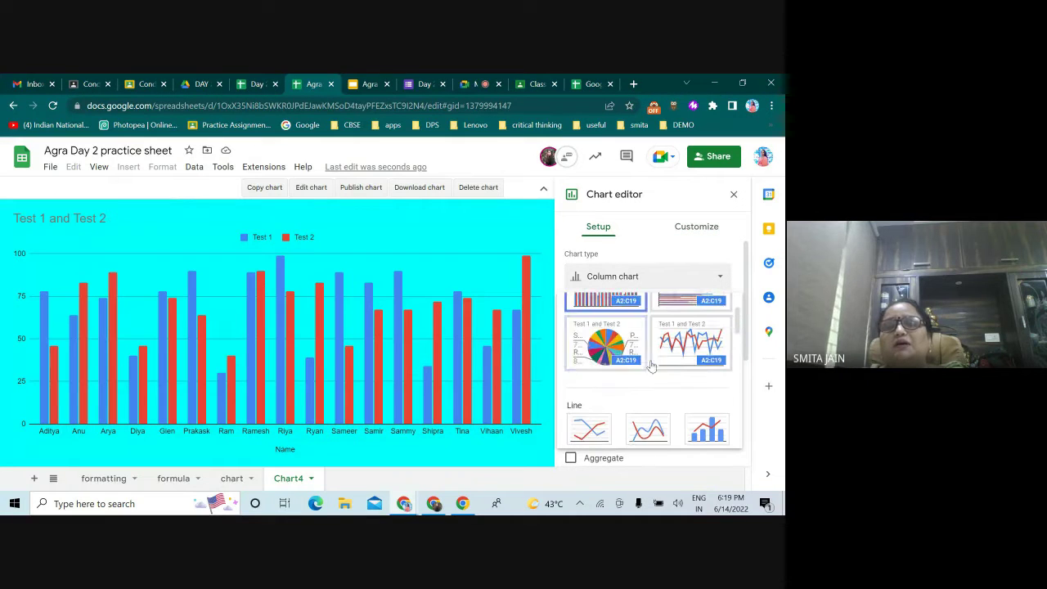
{"action": "left_click", "coordinate": [603, 346]}
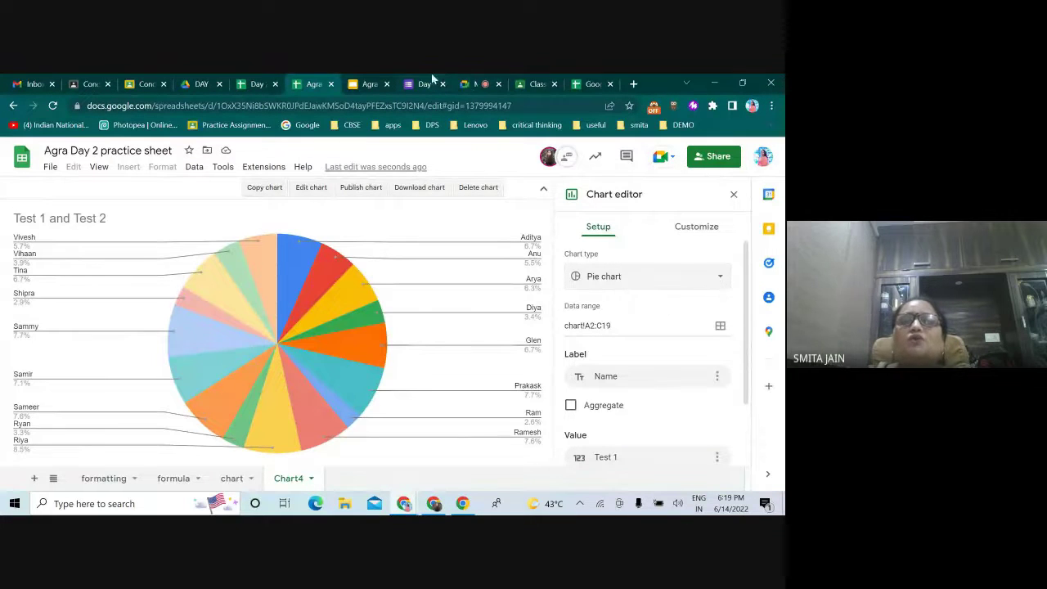
Switch to the Google Meet call, admit the waiting participant, and return to the pie chart in the Agra Day 2 practice sheet.
{"action": "left_click", "coordinate": [477, 85]}
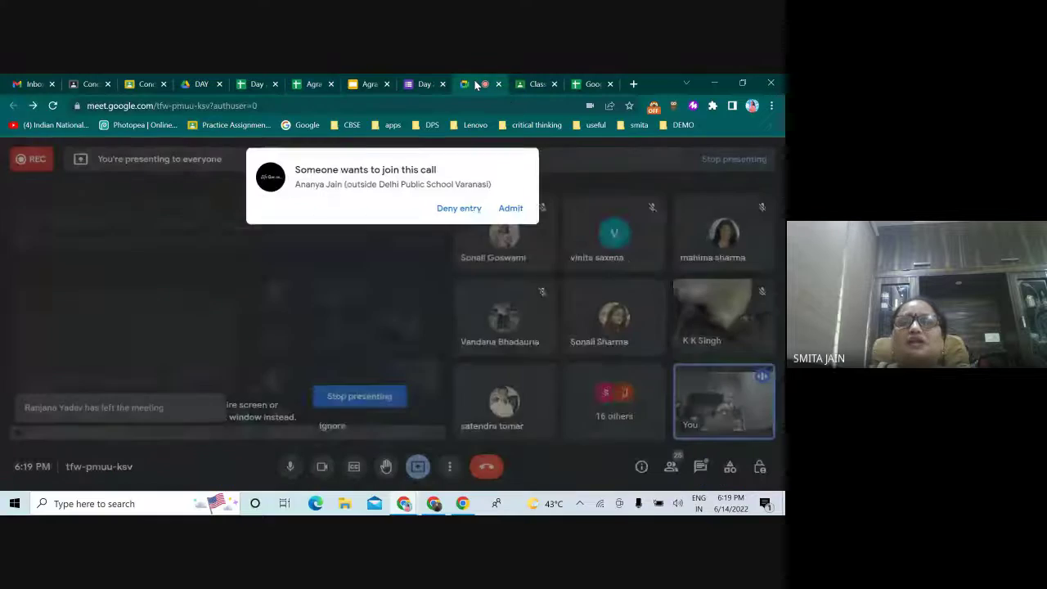
{"action": "left_click", "coordinate": [511, 208]}
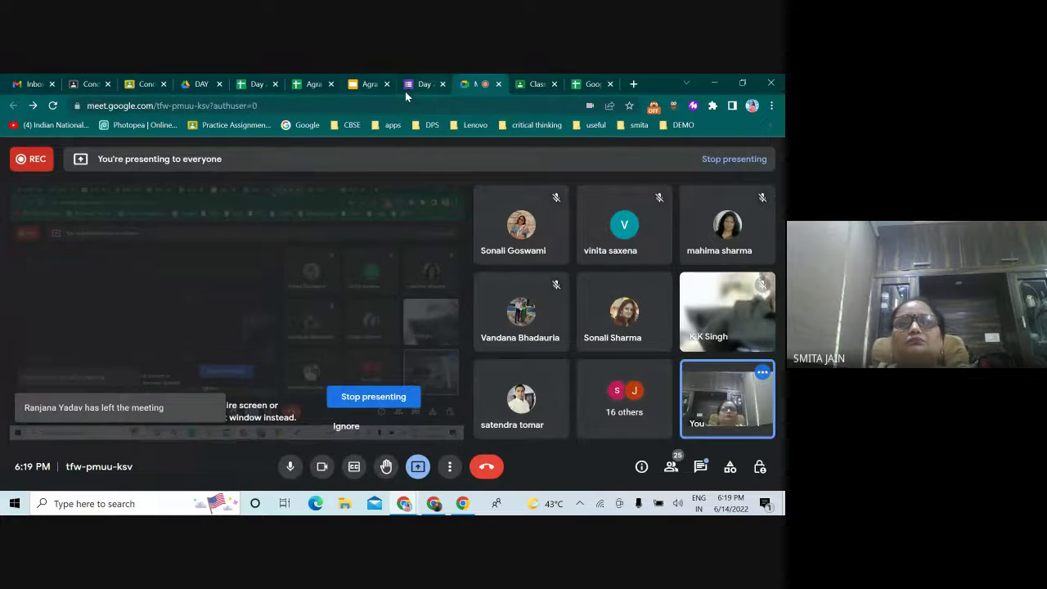
{"action": "left_click", "coordinate": [257, 85]}
{"action": "left_click", "coordinate": [310, 84]}
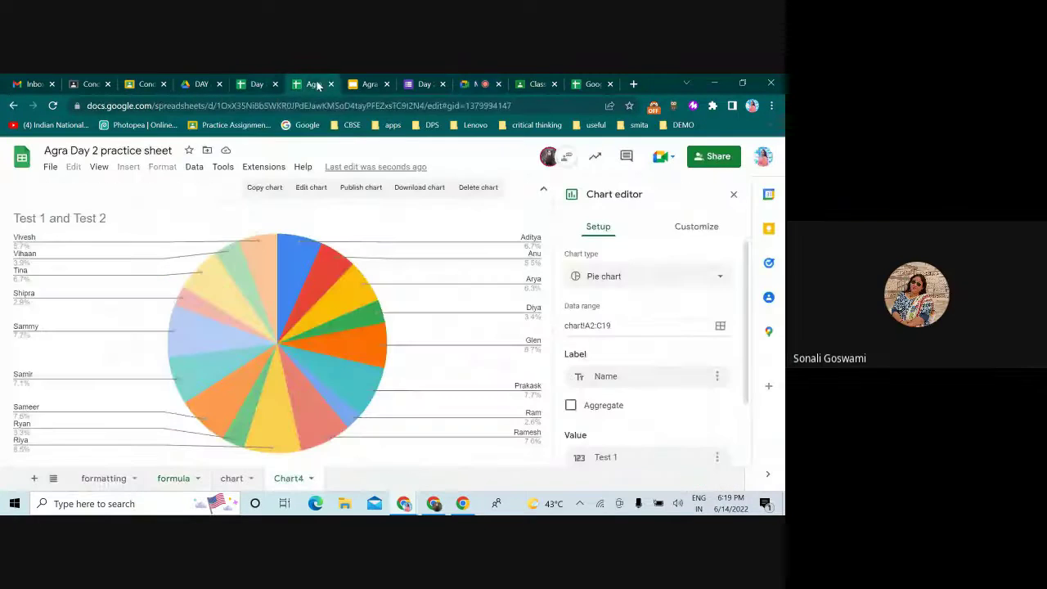
{"action": "scroll", "coordinate": [659, 343], "scroll_direction": "down", "scroll_amount": 1}
{"action": "scroll", "coordinate": [659, 344], "scroll_direction": "up", "scroll_amount": 1}
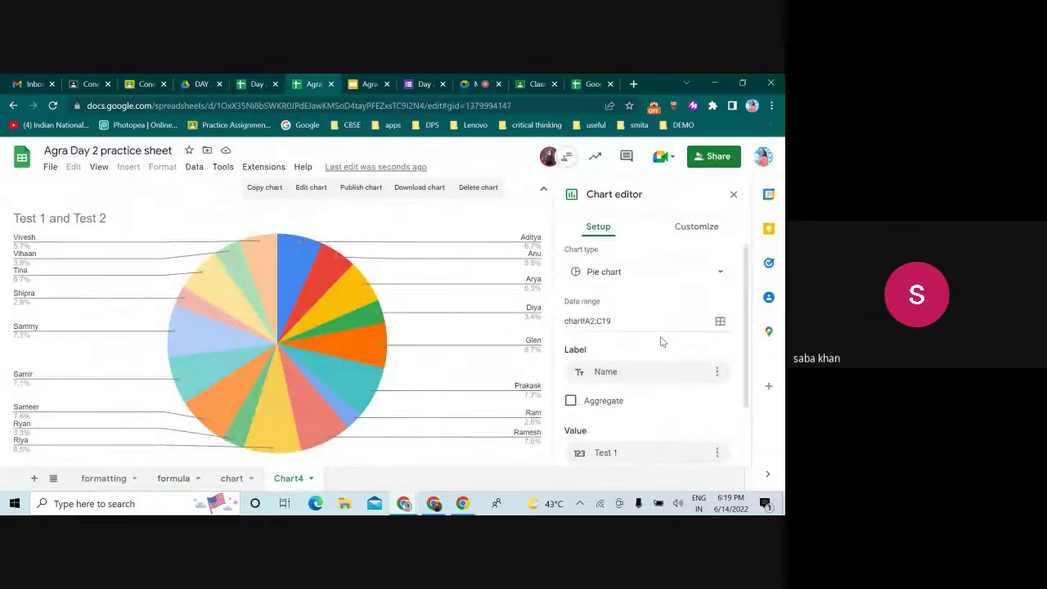
Consult the Google Sheets skill checklist slide and switch to the formula sheet of the Day 2 practice sheet.
{"action": "left_click", "coordinate": [368, 85]}
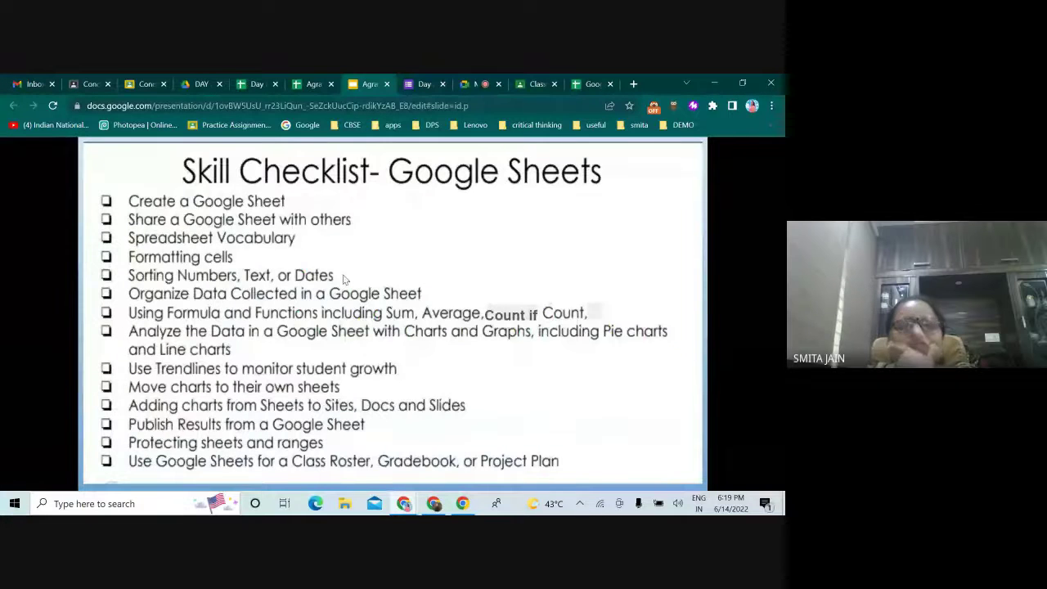
{"action": "left_click", "coordinate": [311, 83]}
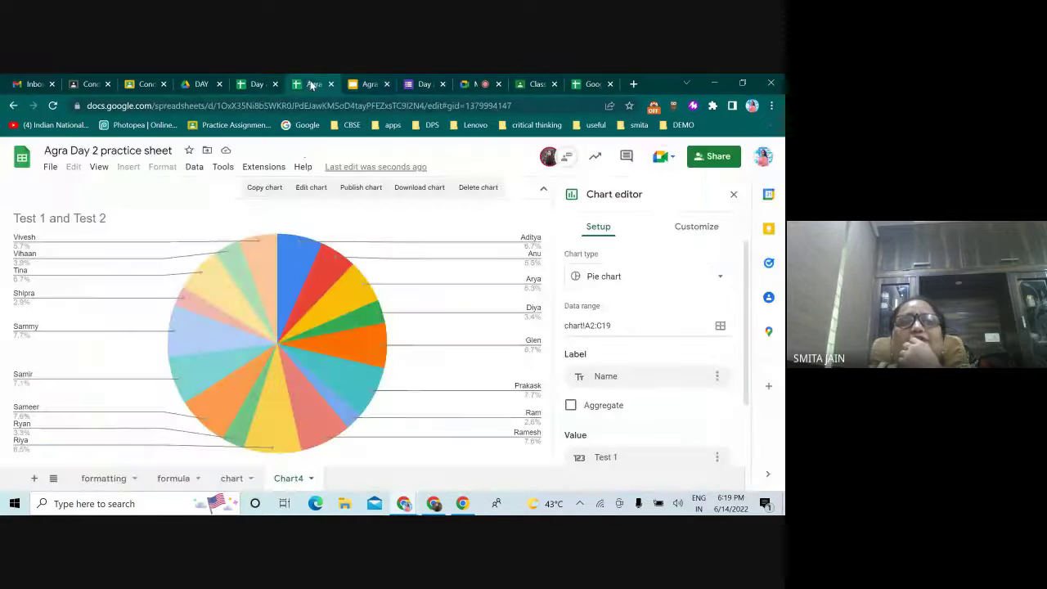
{"action": "left_click", "coordinate": [253, 84]}
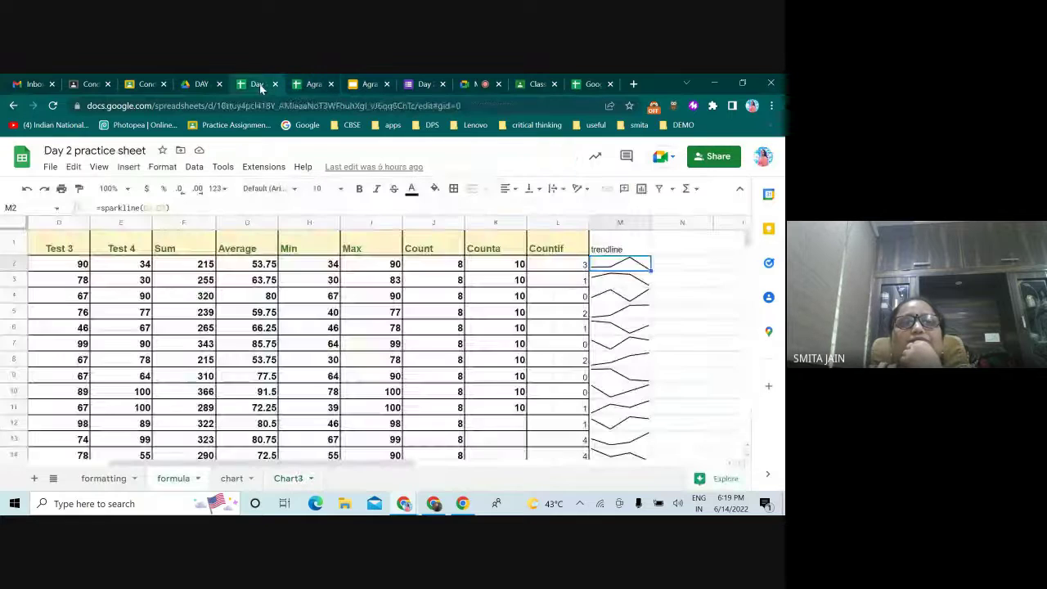
{"action": "left_click", "coordinate": [700, 299]}
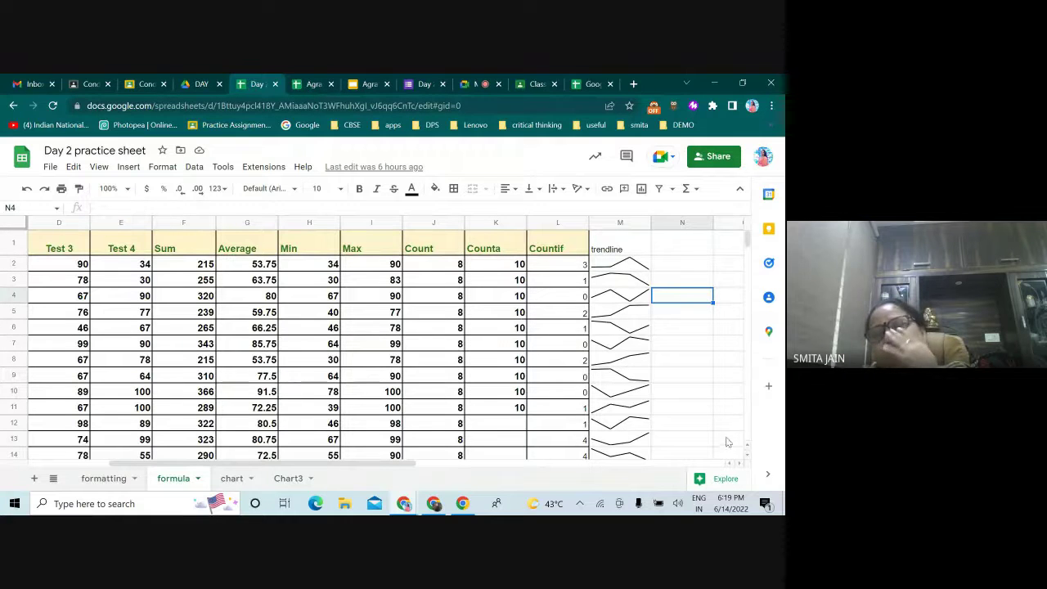
Examine who the Day 2 practice sheet is shared with and their access roles, and close the sharing dialog.
{"action": "left_click", "coordinate": [716, 157]}
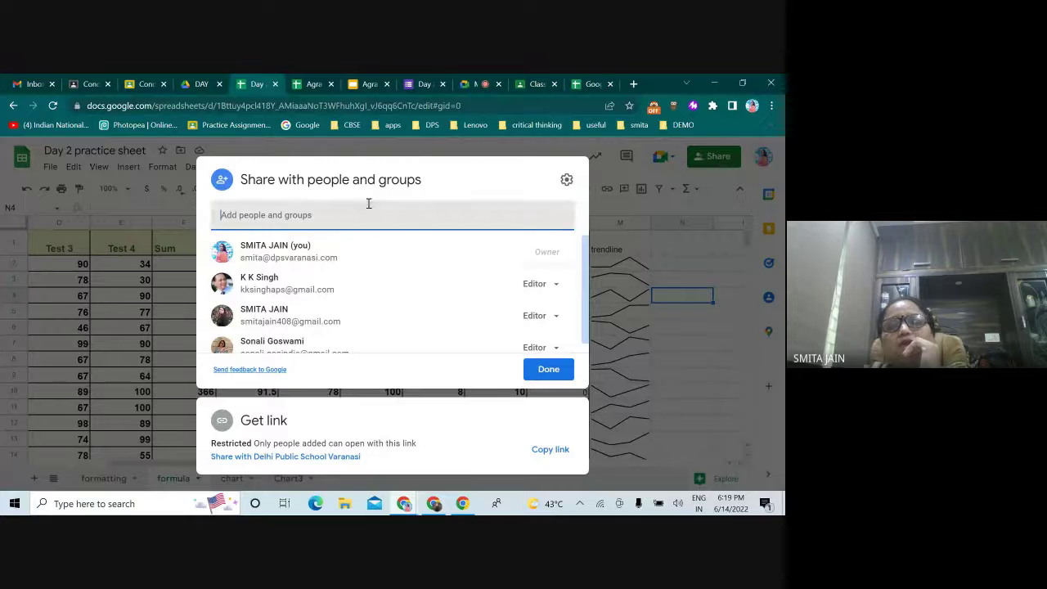
{"action": "scroll", "coordinate": [329, 297], "scroll_direction": "down", "scroll_amount": 1}
{"action": "scroll", "coordinate": [341, 311], "scroll_direction": "up", "scroll_amount": 1}
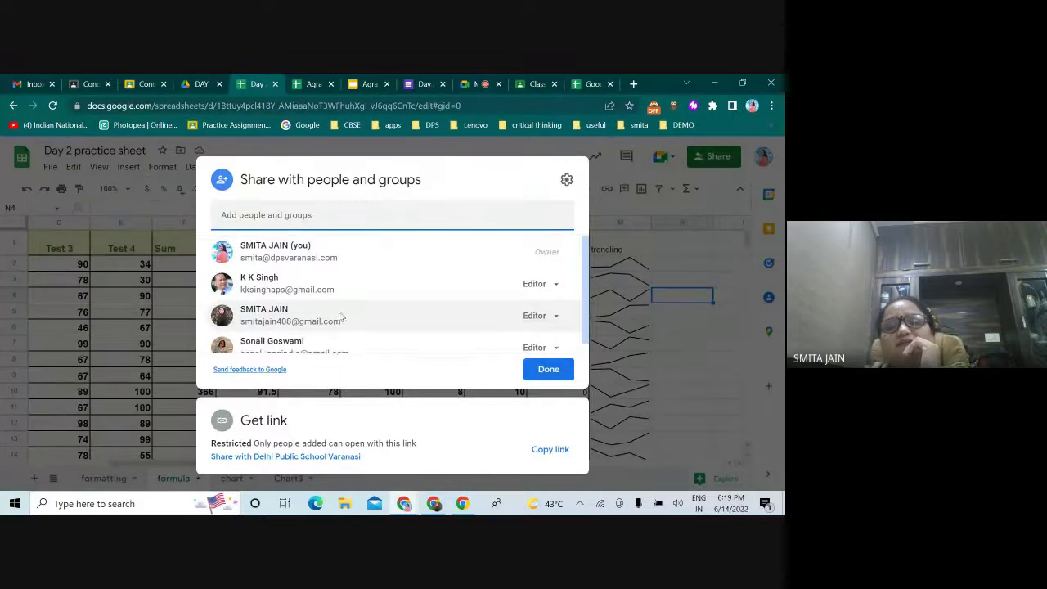
{"action": "mouse_move", "coordinate": [340, 316]}
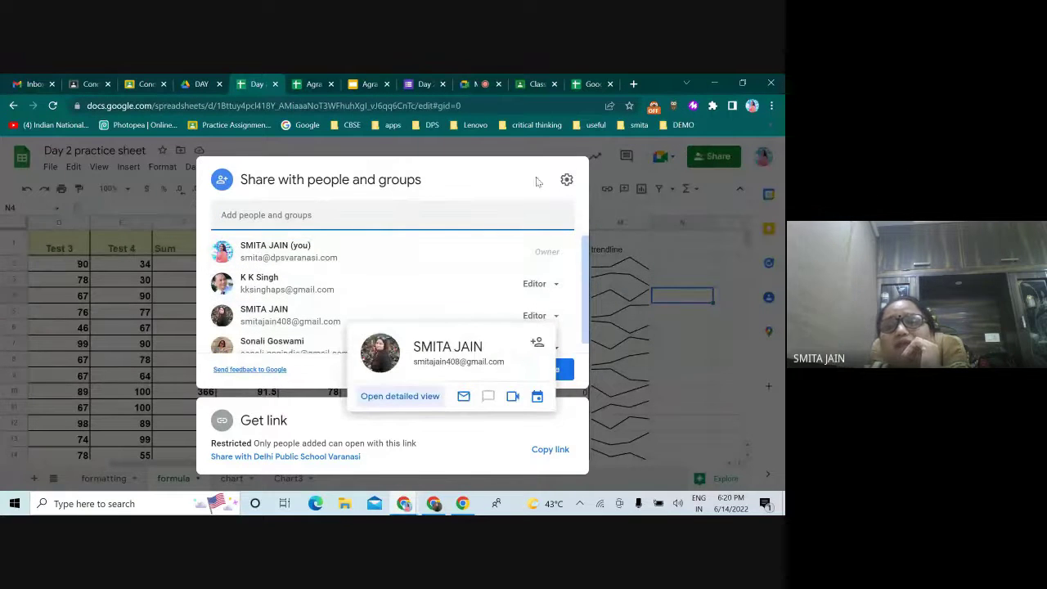
{"action": "key", "text": "Escape"}
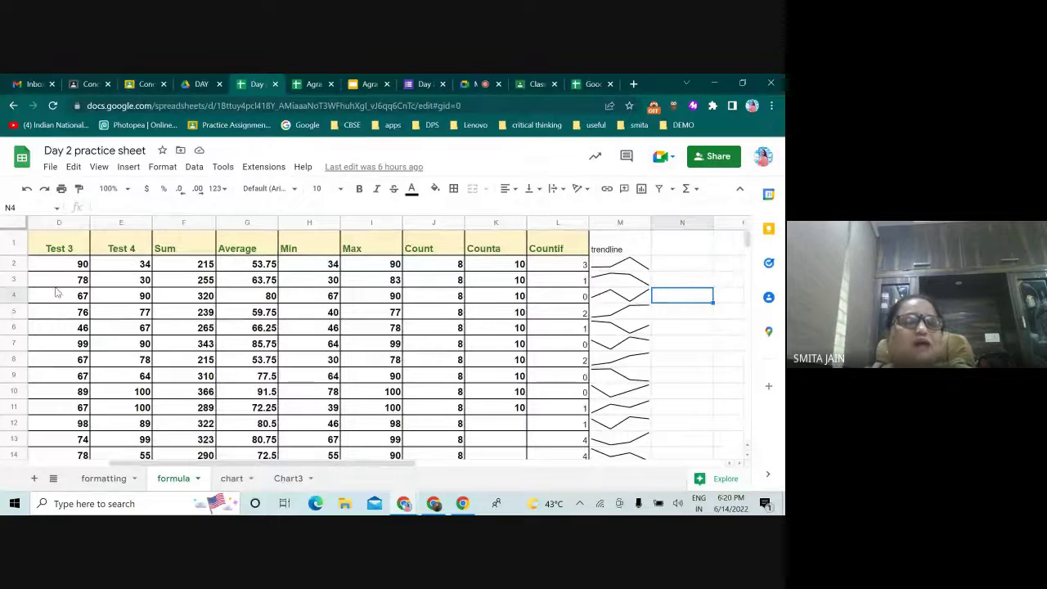
Open the protected sheets and ranges settings for the formula sheet and start adding a protected range.
{"action": "left_click_drag", "start_coordinate": [49, 245], "coordinate": [72, 400]}
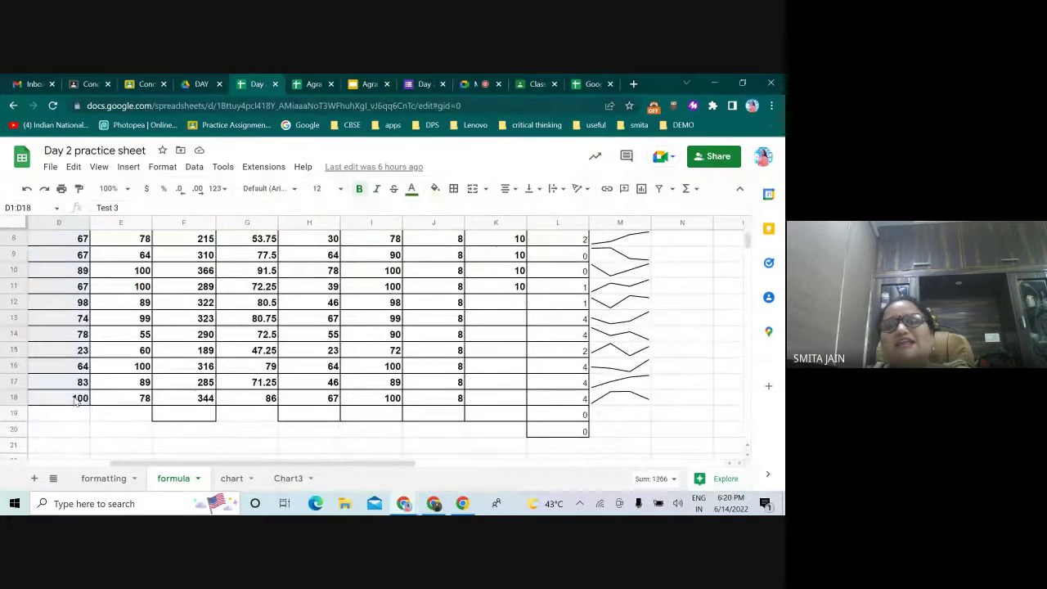
{"action": "left_click", "coordinate": [727, 372]}
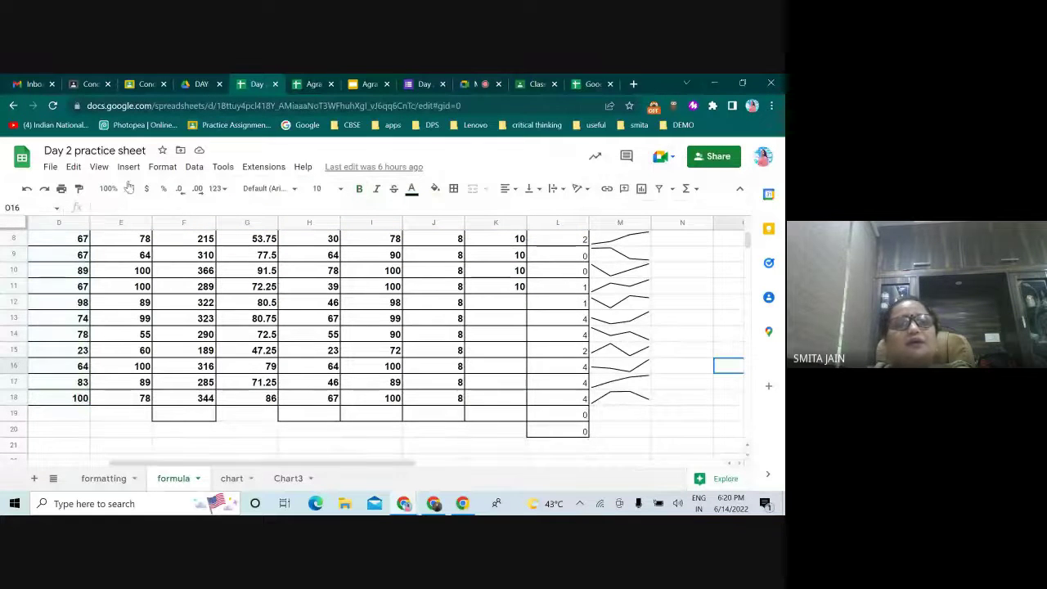
{"action": "left_click", "coordinate": [162, 167]}
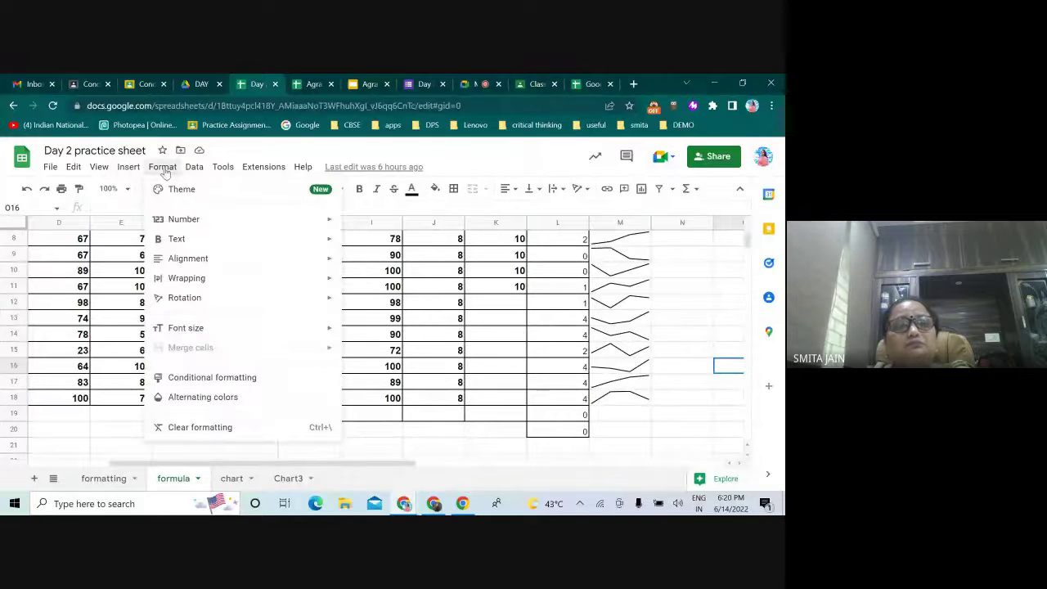
{"action": "mouse_move", "coordinate": [197, 166]}
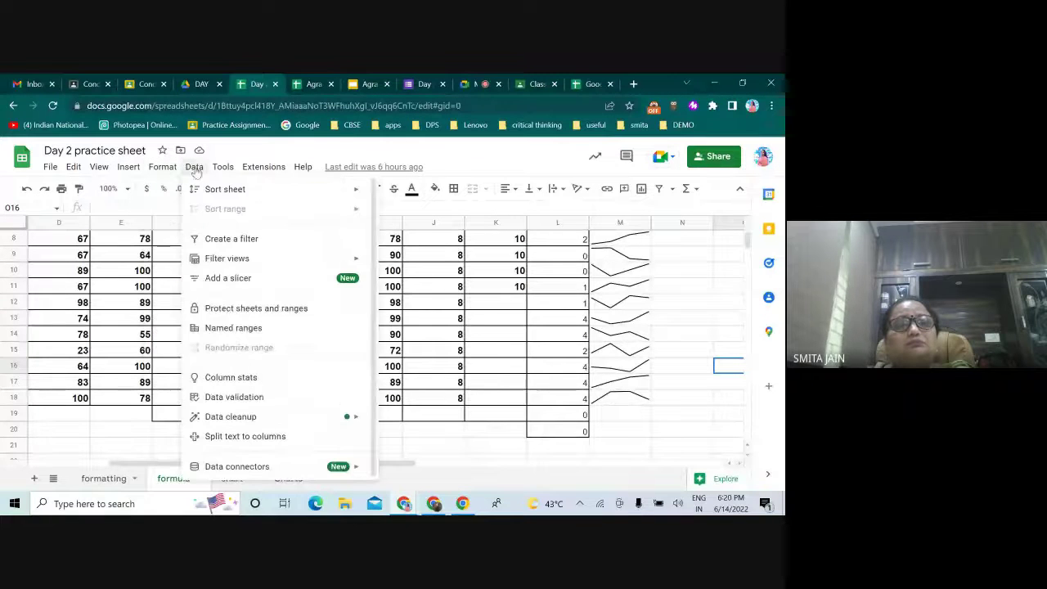
{"action": "left_click", "coordinate": [283, 316]}
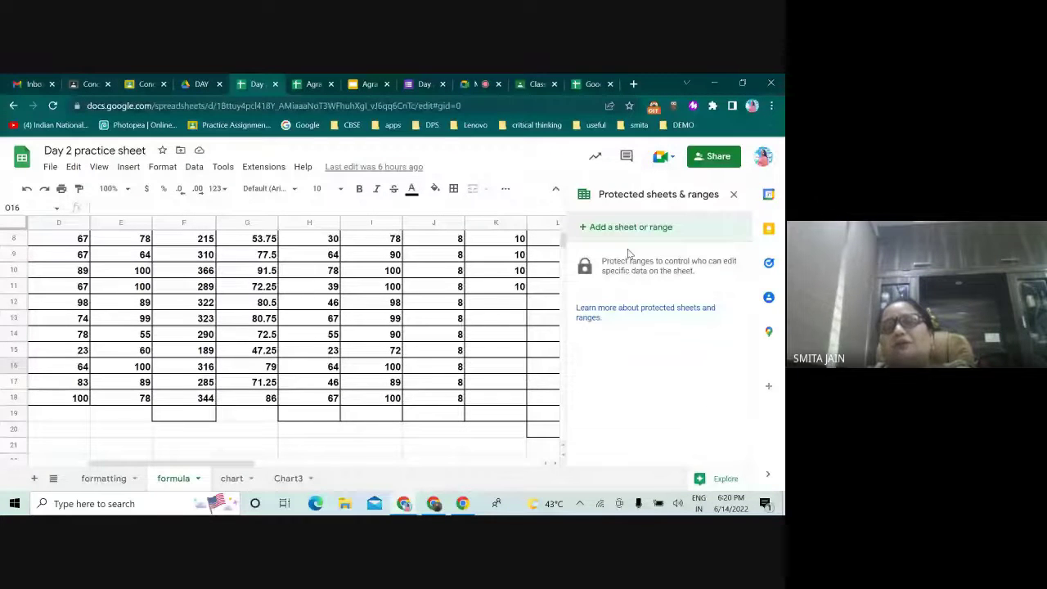
{"action": "left_click", "coordinate": [630, 229]}
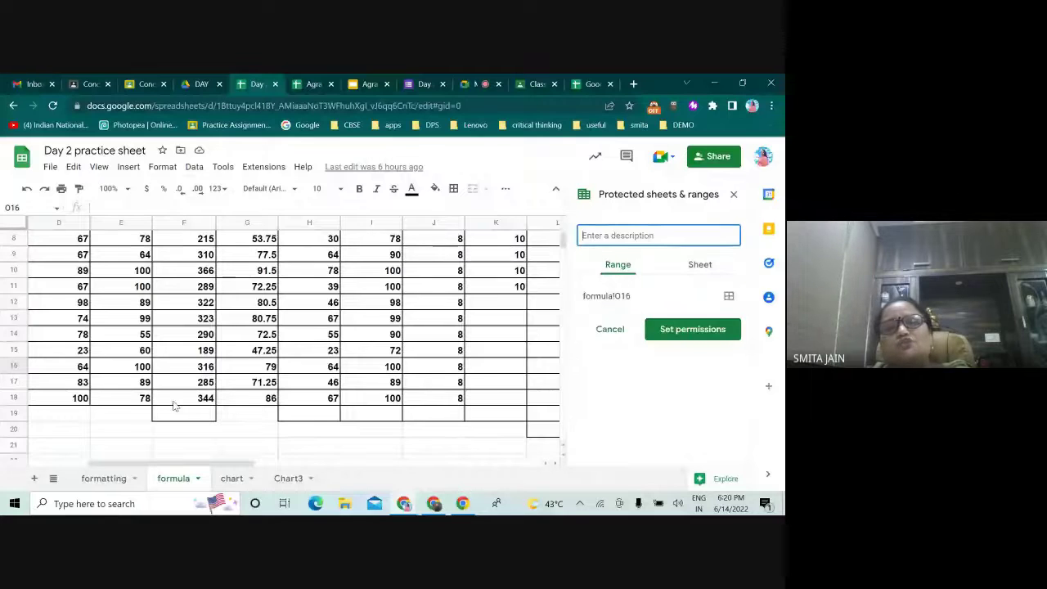
Set the protected range to A1:B18 on the formula sheet, covering the Name and Test 1 columns.
{"action": "scroll", "coordinate": [101, 363], "scroll_direction": "up", "scroll_amount": 3}
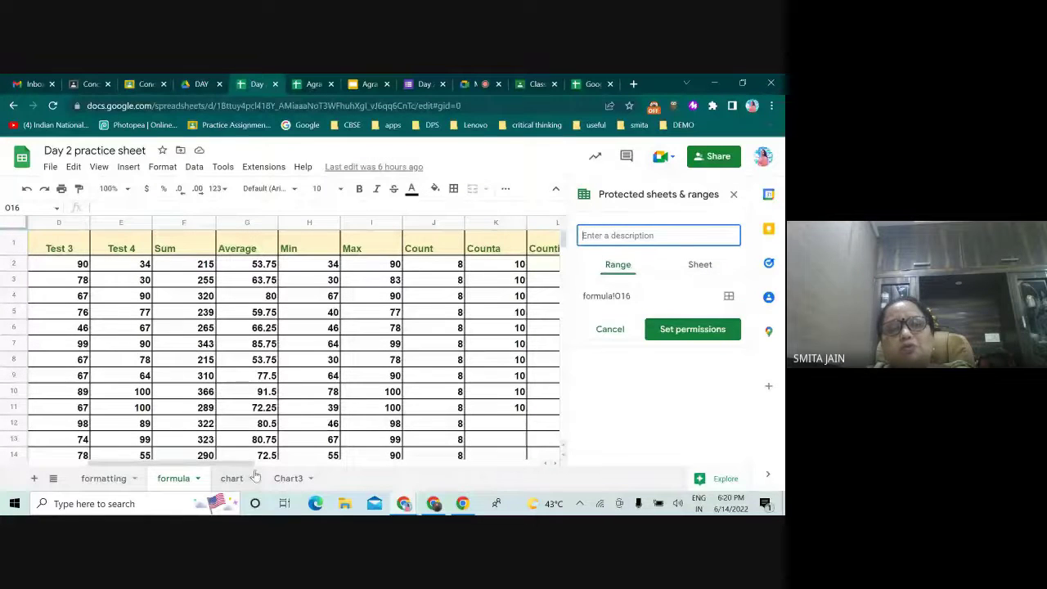
{"action": "left_click_drag", "start_coordinate": [221, 464], "coordinate": [160, 467]}
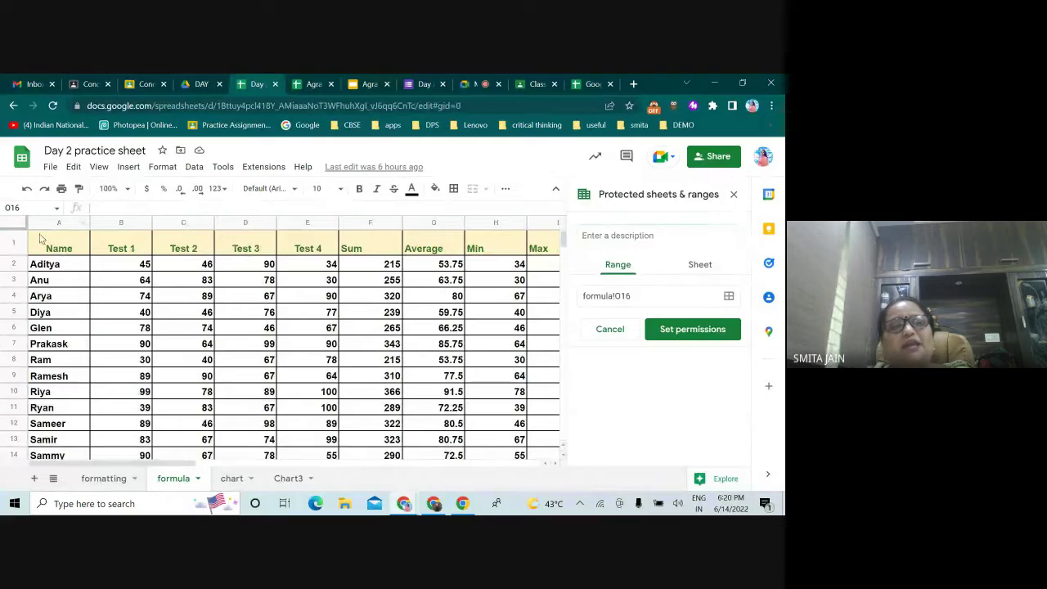
{"action": "left_click_drag", "start_coordinate": [52, 246], "coordinate": [125, 257]}
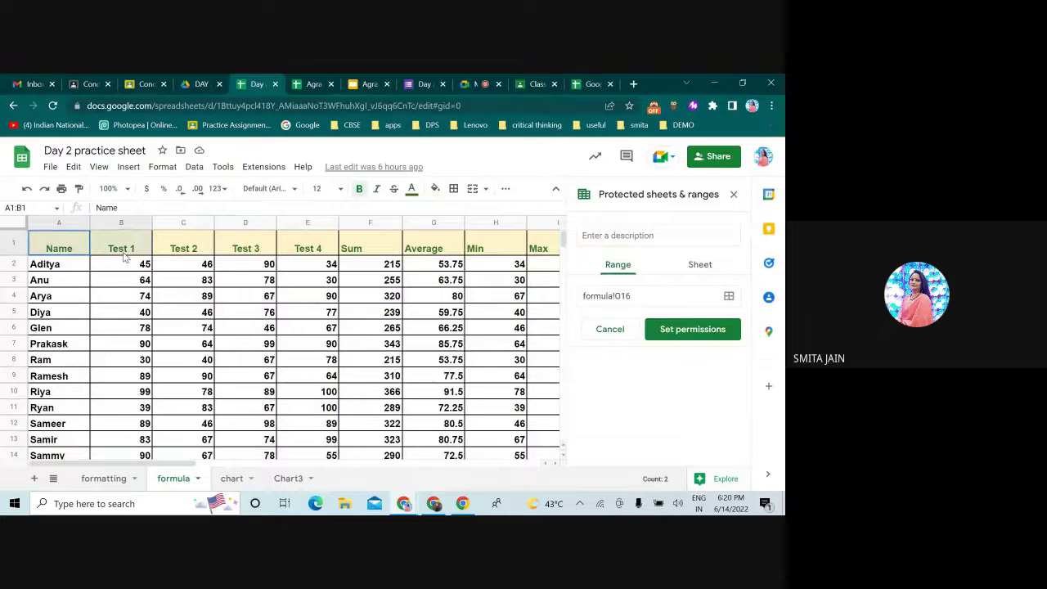
{"action": "scroll", "coordinate": [125, 256], "scroll_direction": "down", "scroll_amount": 5}
{"action": "left_click", "coordinate": [123, 286], "text": "shift"}
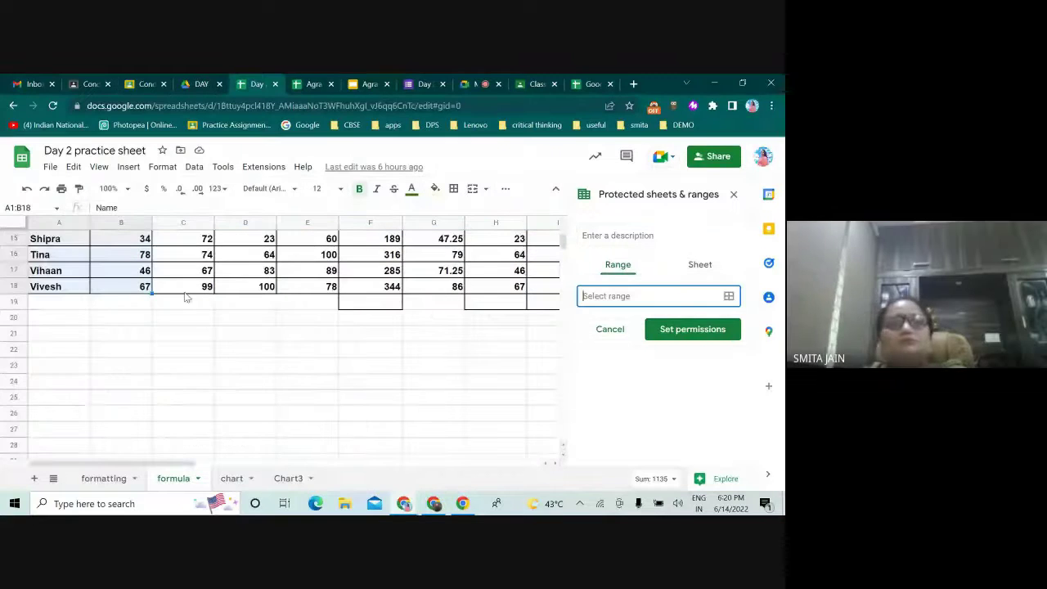
{"action": "scroll", "coordinate": [558, 347], "scroll_direction": "up", "scroll_amount": 5}
{"action": "left_click", "coordinate": [641, 297]}
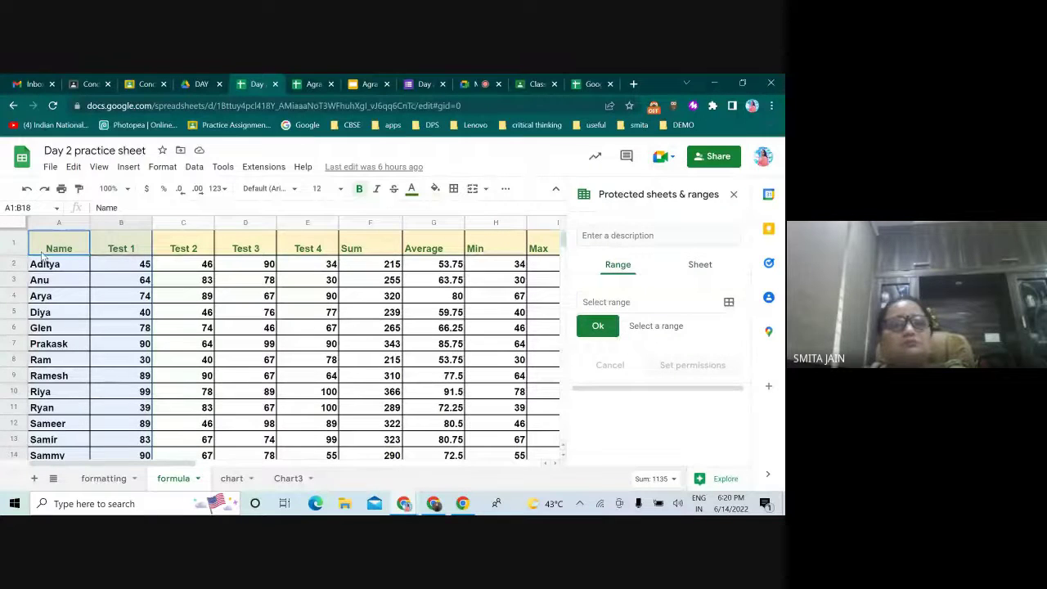
{"action": "left_click_drag", "start_coordinate": [58, 247], "coordinate": [121, 248]}
{"action": "left_click_drag", "start_coordinate": [125, 286], "coordinate": [140, 374]}
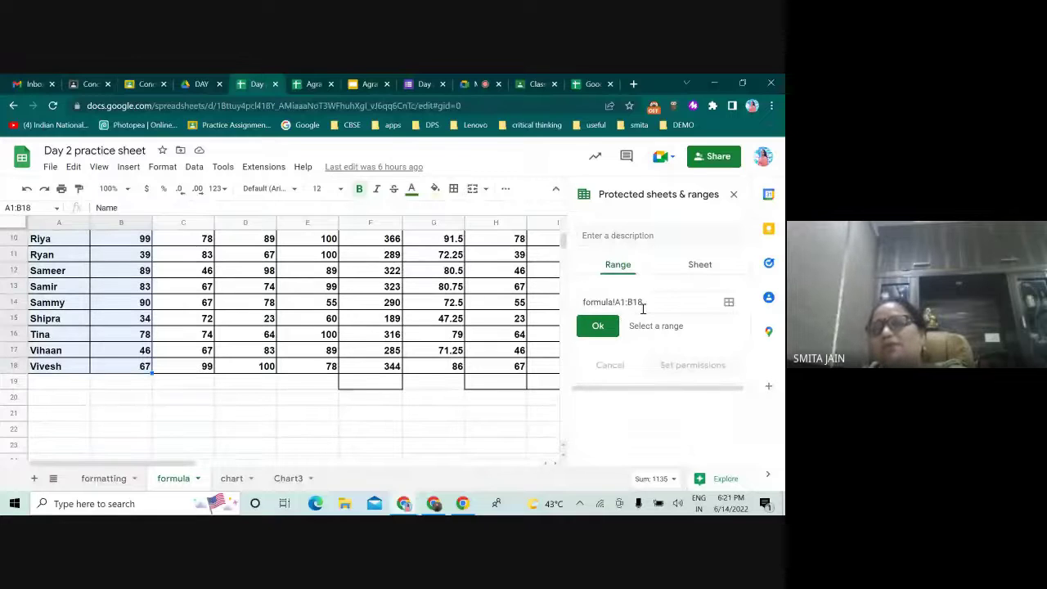
{"action": "left_click", "coordinate": [598, 326]}
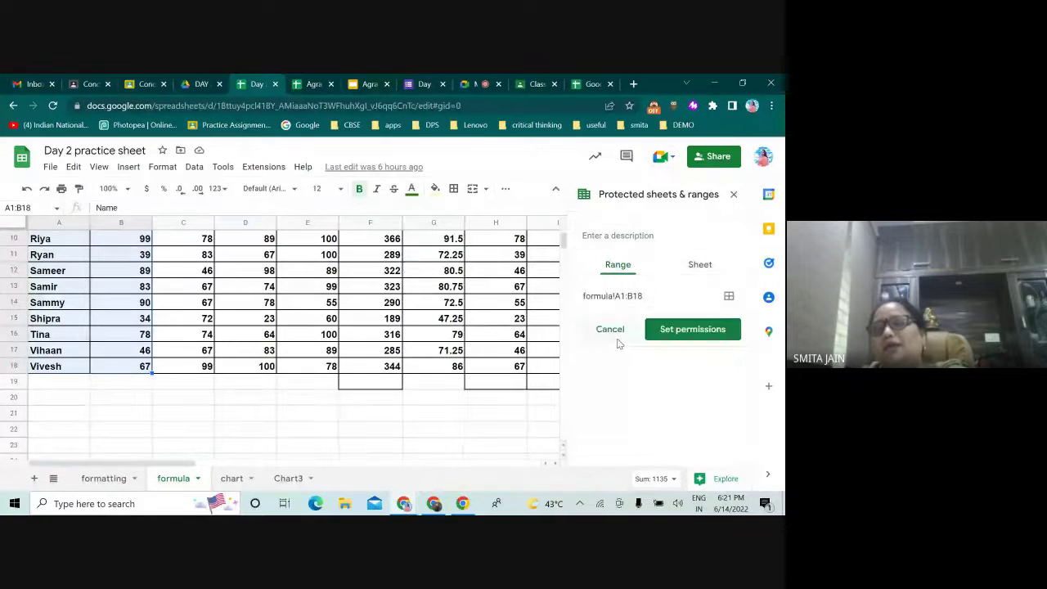
Clear two of the other editors' groups in the A1:B18 permissions, choose showing a warning when editing this range instead, and save the protection.
{"action": "left_click", "coordinate": [676, 332]}
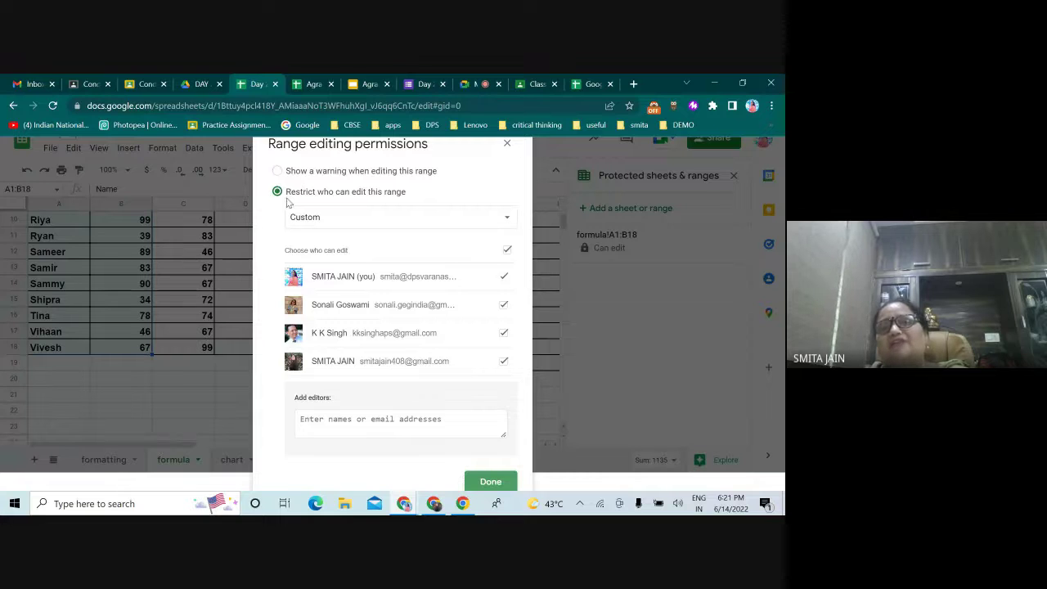
{"action": "left_click", "coordinate": [504, 304]}
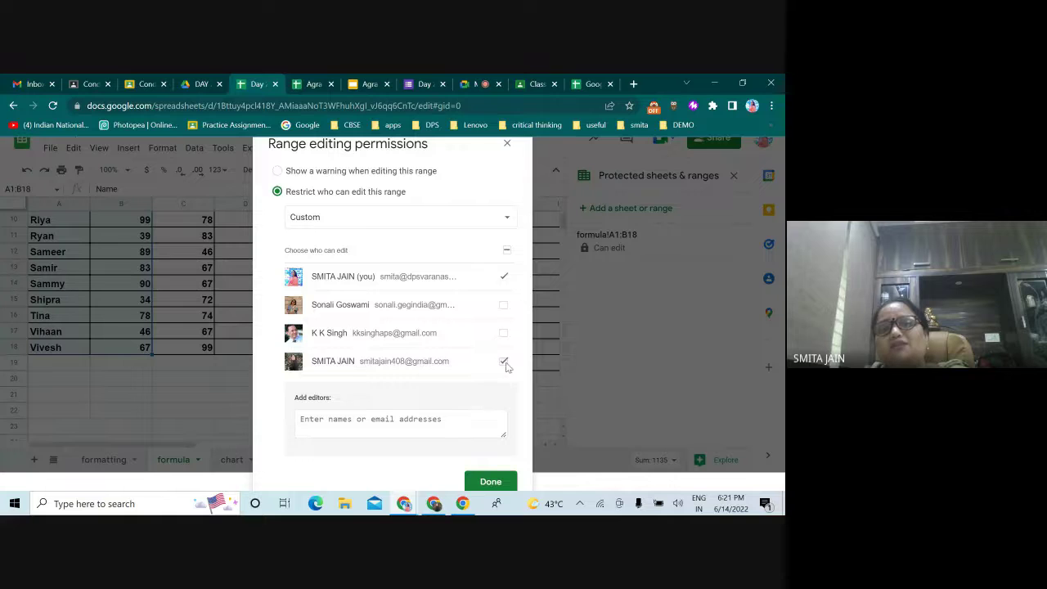
{"action": "left_click", "coordinate": [504, 362]}
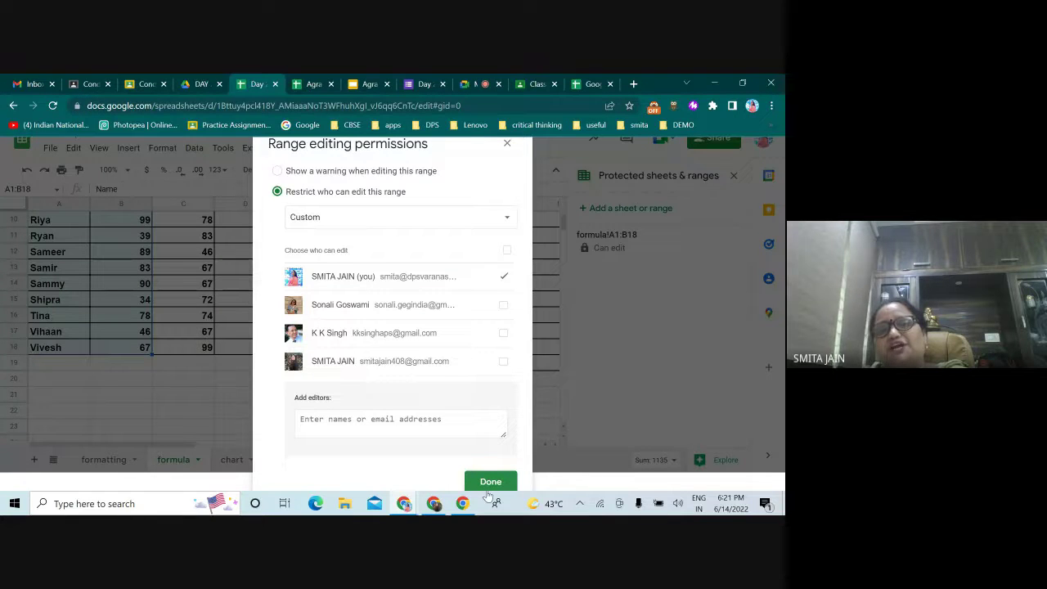
{"action": "left_click", "coordinate": [277, 171]}
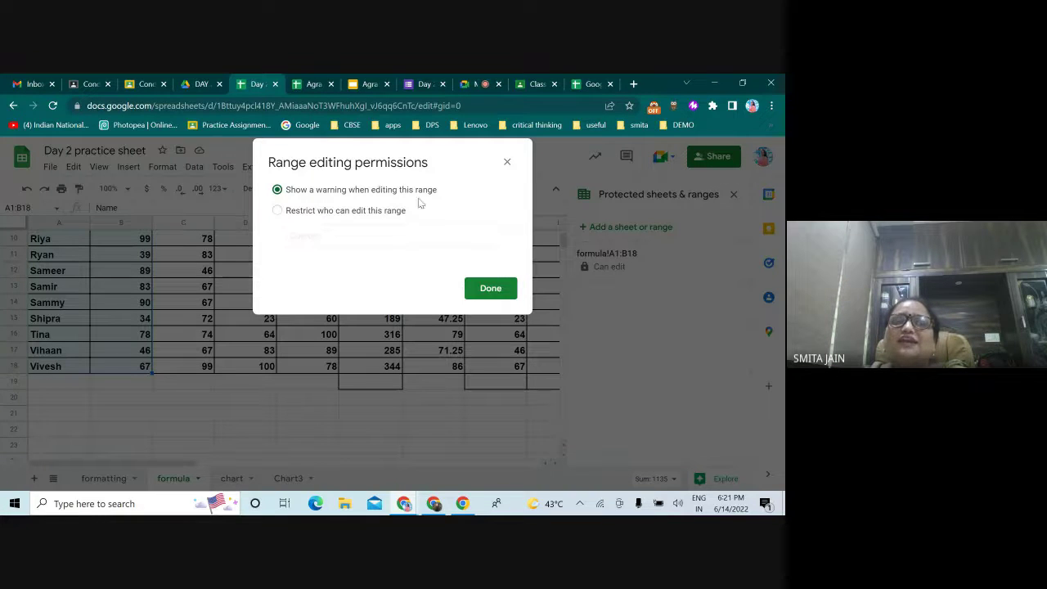
{"action": "left_click", "coordinate": [492, 292]}
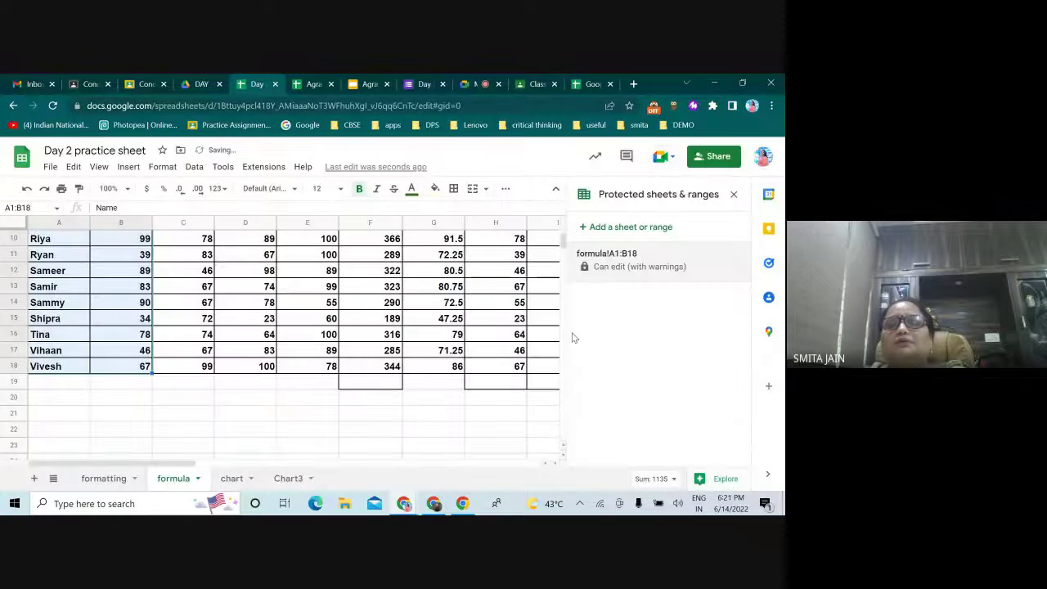
Examine the protected Name and Test 1 cells alongside the unprotected test score columns on the formula sheet.
{"action": "scroll", "coordinate": [491, 344], "scroll_direction": "up", "scroll_amount": 3}
{"action": "scroll", "coordinate": [93, 302], "scroll_direction": "down", "scroll_amount": 3}
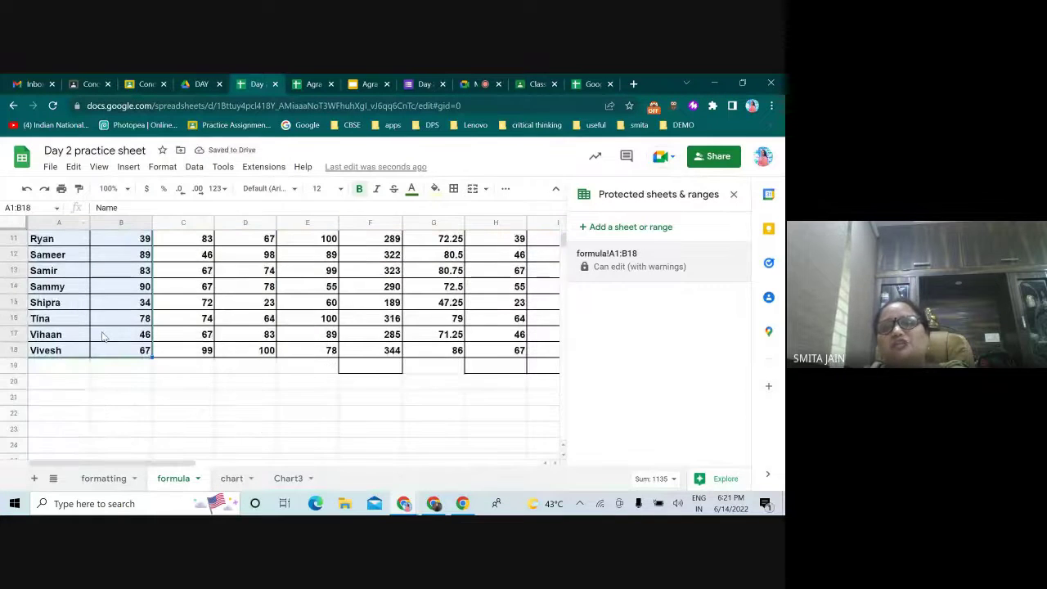
{"action": "scroll", "coordinate": [124, 358], "scroll_direction": "up", "scroll_amount": 3}
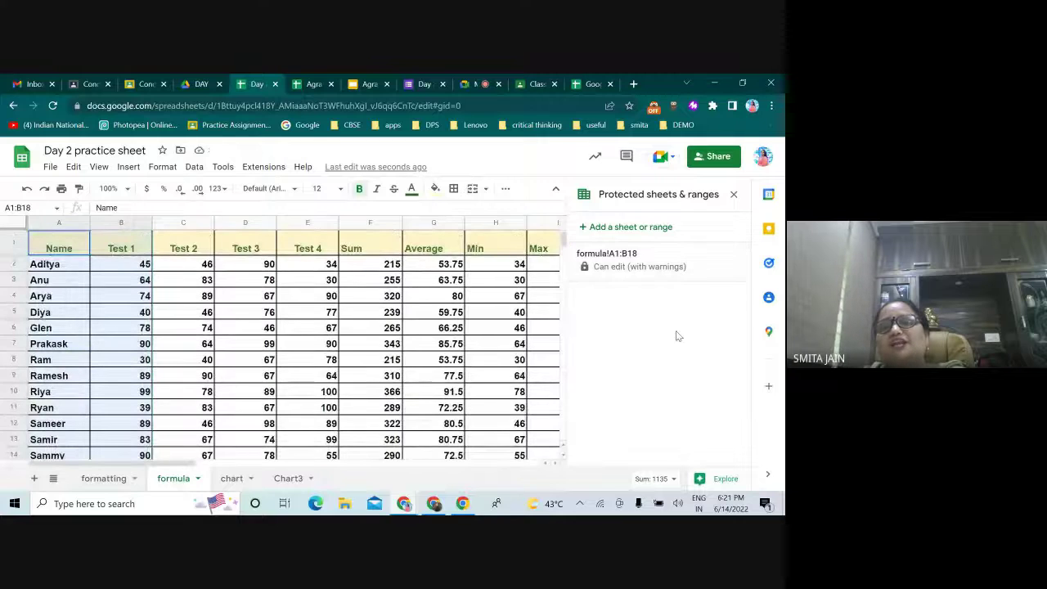
{"action": "left_click", "coordinate": [191, 267]}
{"action": "left_click", "coordinate": [246, 266]}
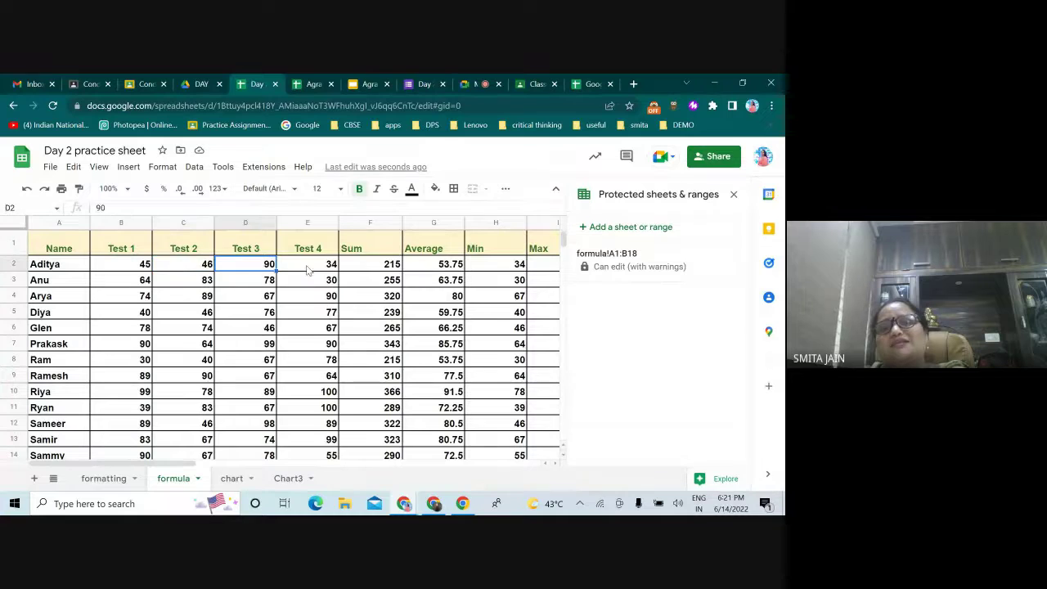
{"action": "left_click", "coordinate": [303, 269]}
{"action": "left_click_drag", "start_coordinate": [34, 264], "coordinate": [119, 369]}
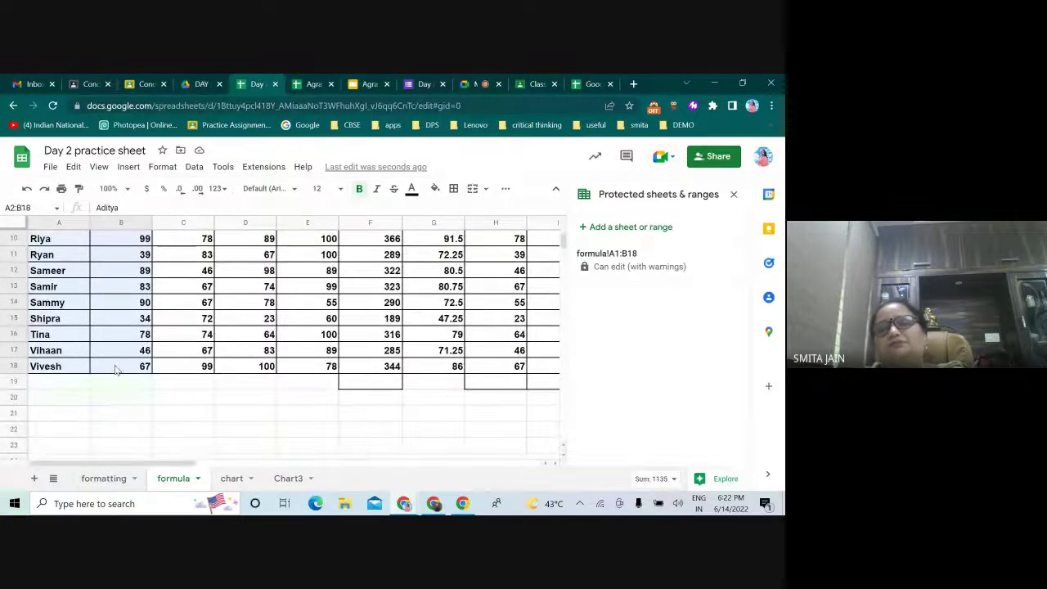
{"action": "left_click", "coordinate": [432, 419]}
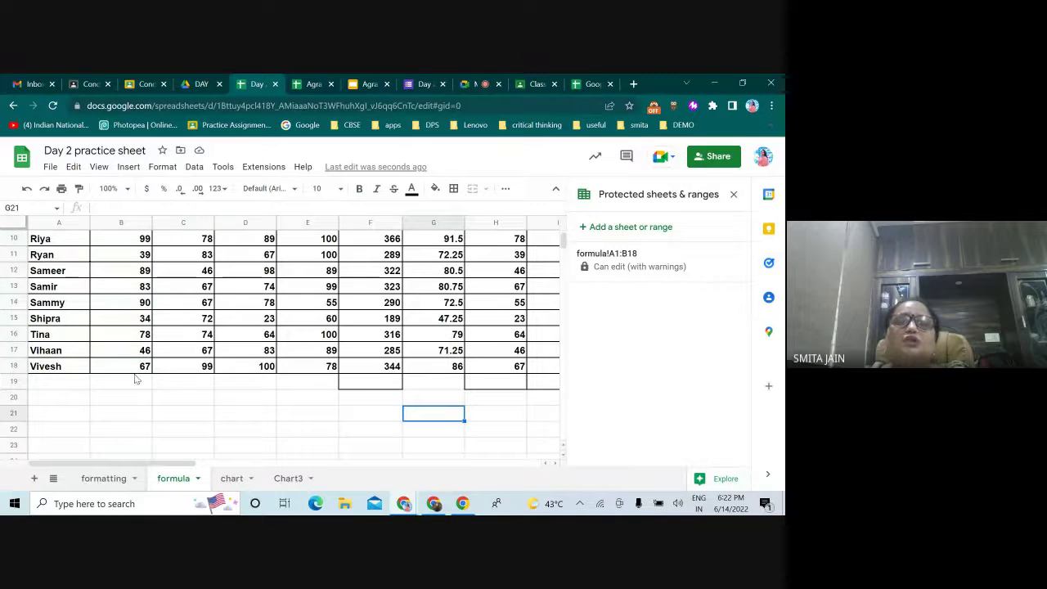
{"action": "scroll", "coordinate": [134, 377], "scroll_direction": "up", "scroll_amount": 1}
{"action": "scroll", "coordinate": [134, 377], "scroll_direction": "up", "scroll_amount": 1}
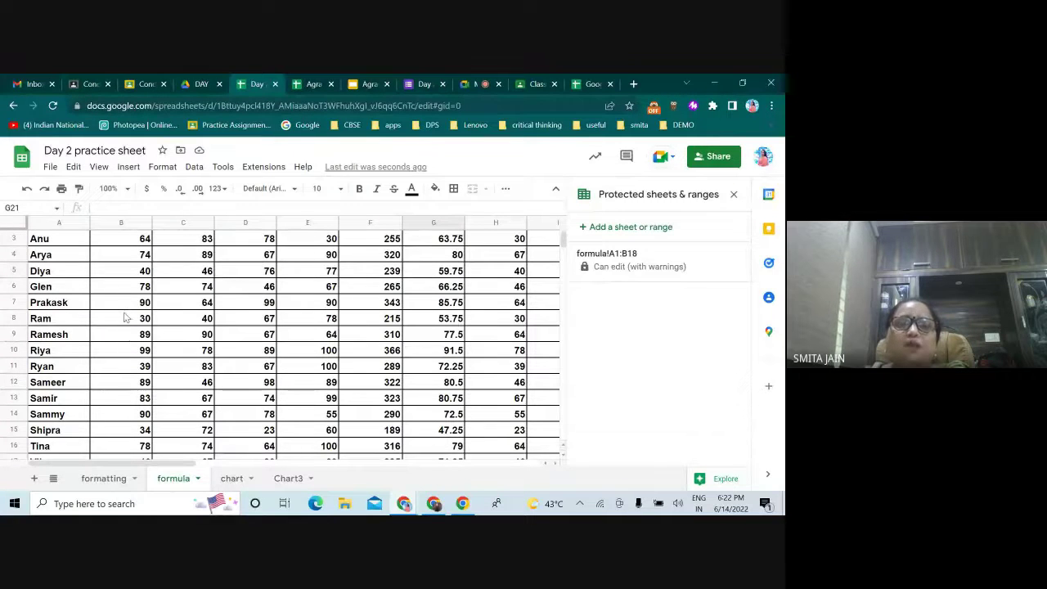
{"action": "scroll", "coordinate": [113, 347], "scroll_direction": "up", "scroll_amount": 1}
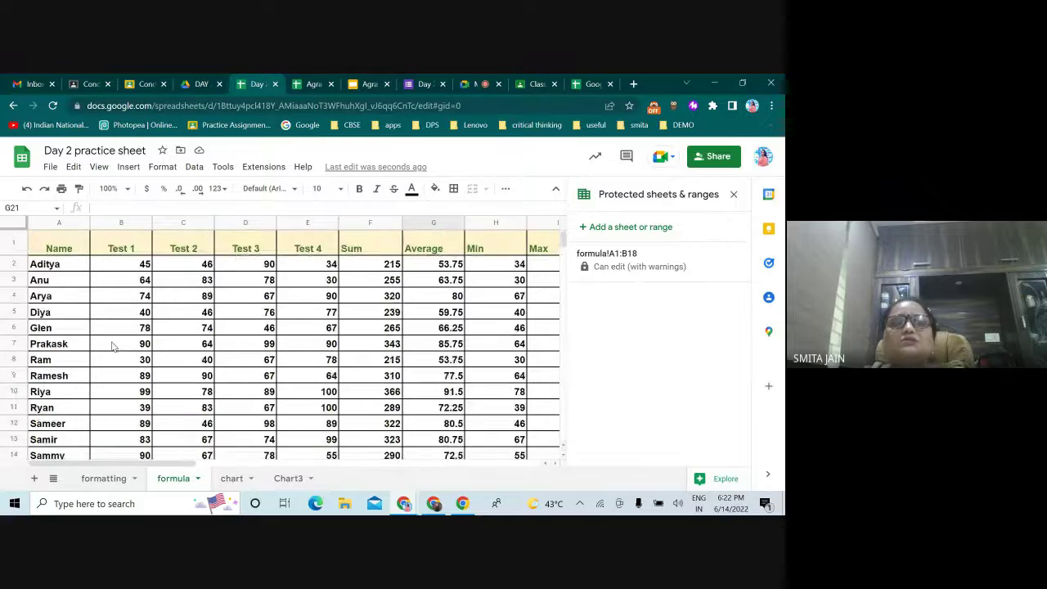
Consult the Google Sheets skill checklist slide and return to the Day 2 practice sheet.
{"action": "left_click", "coordinate": [201, 83]}
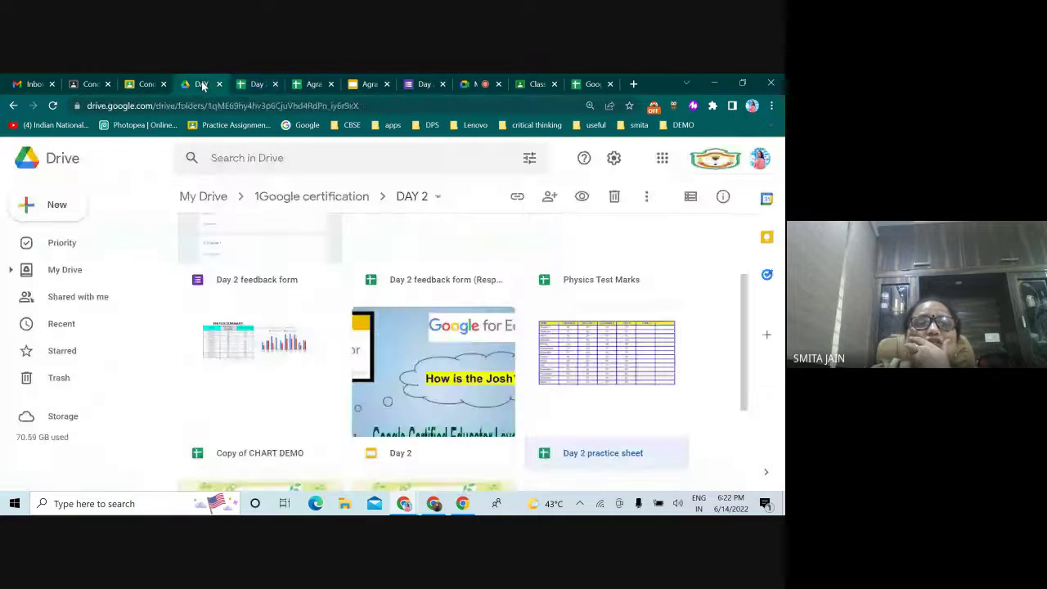
{"action": "left_click", "coordinate": [367, 84]}
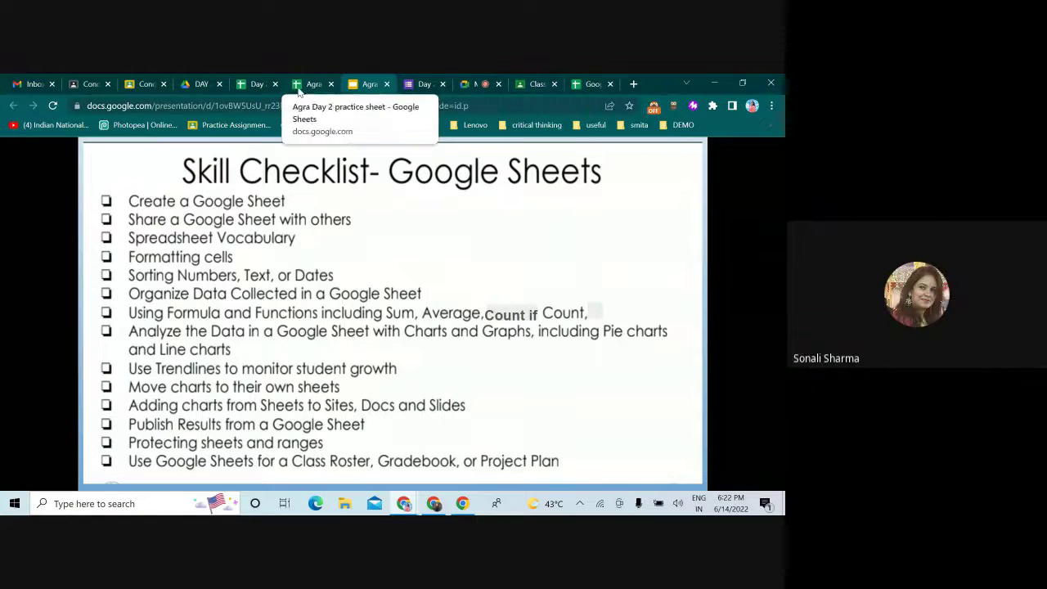
{"action": "left_click", "coordinate": [258, 85]}
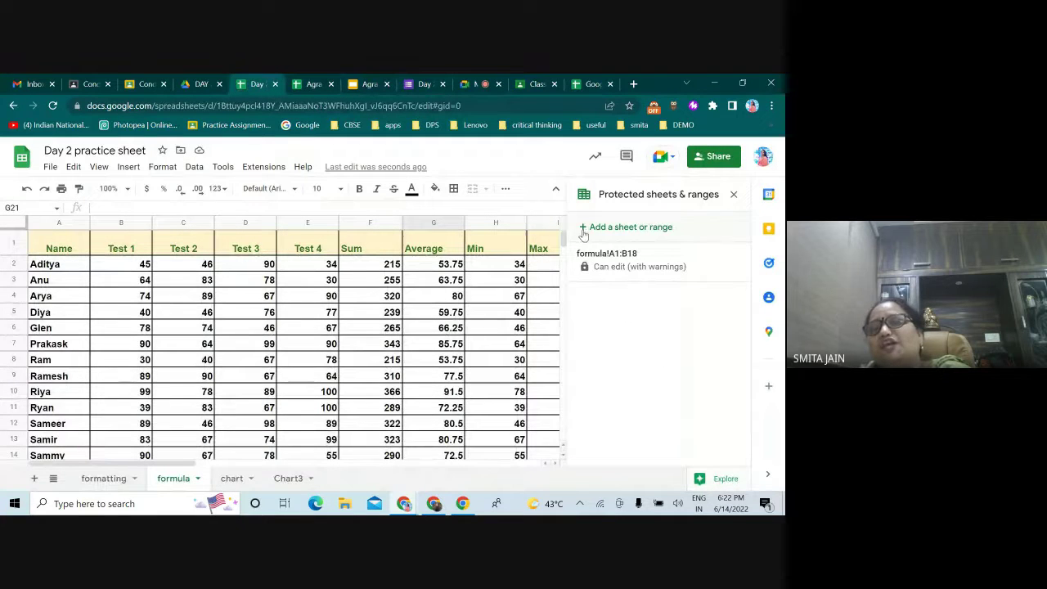
Start adding another protected range on the formula sheet, checking the whole-sheet protection option before returning to the range option.
{"action": "left_click", "coordinate": [166, 168]}
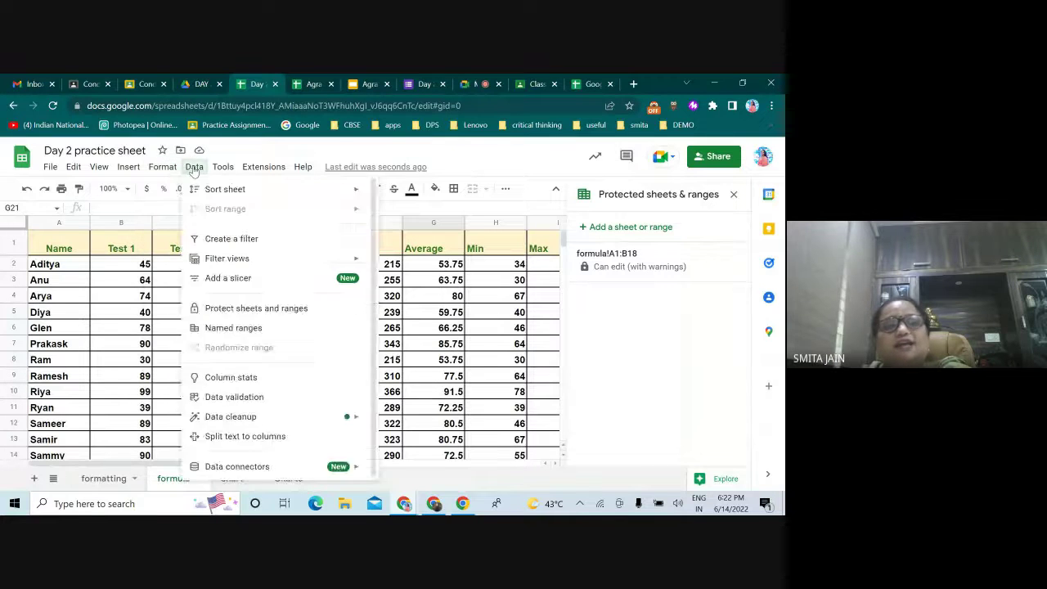
{"action": "left_click", "coordinate": [194, 167]}
{"action": "left_click", "coordinate": [194, 168]}
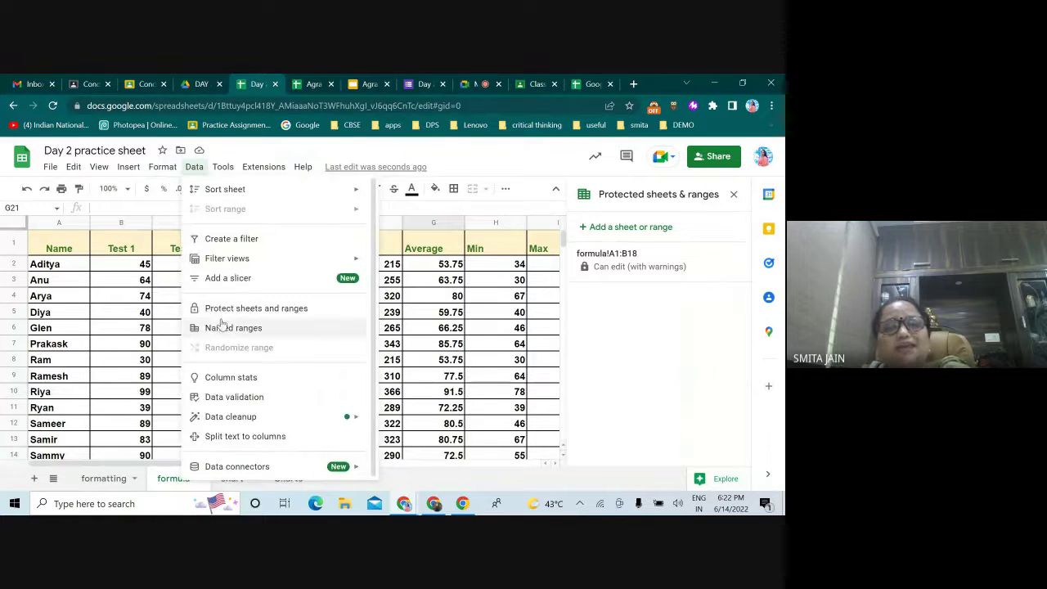
{"action": "left_click", "coordinate": [296, 315]}
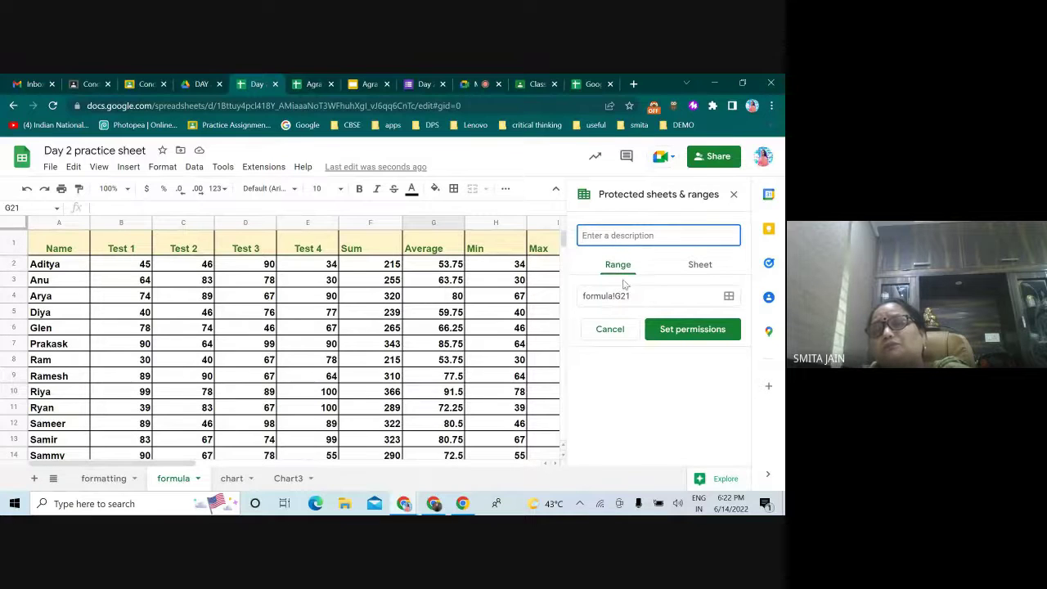
{"action": "left_click", "coordinate": [704, 265]}
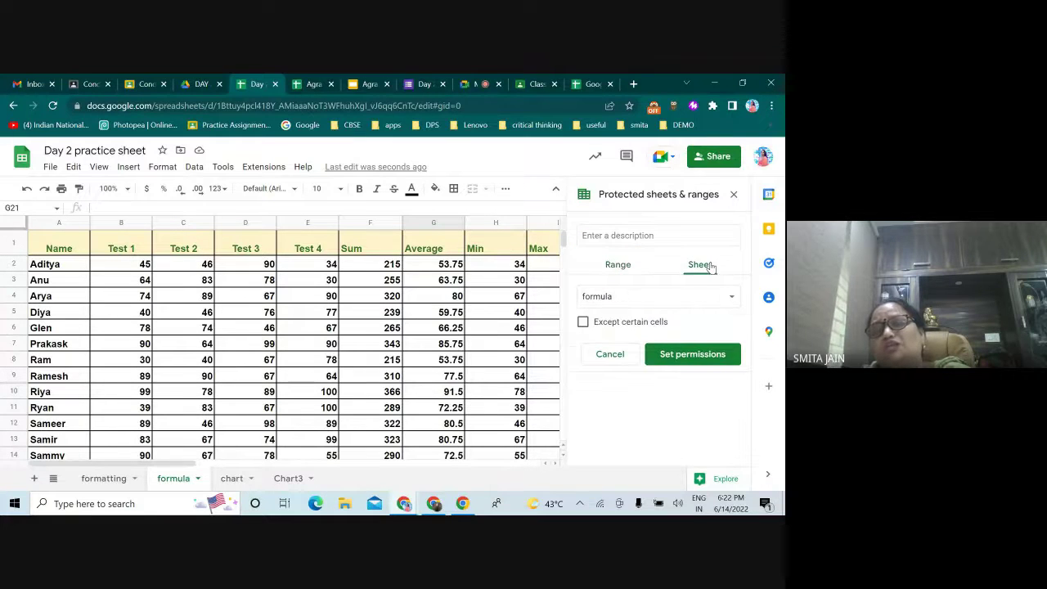
{"action": "left_click", "coordinate": [618, 269]}
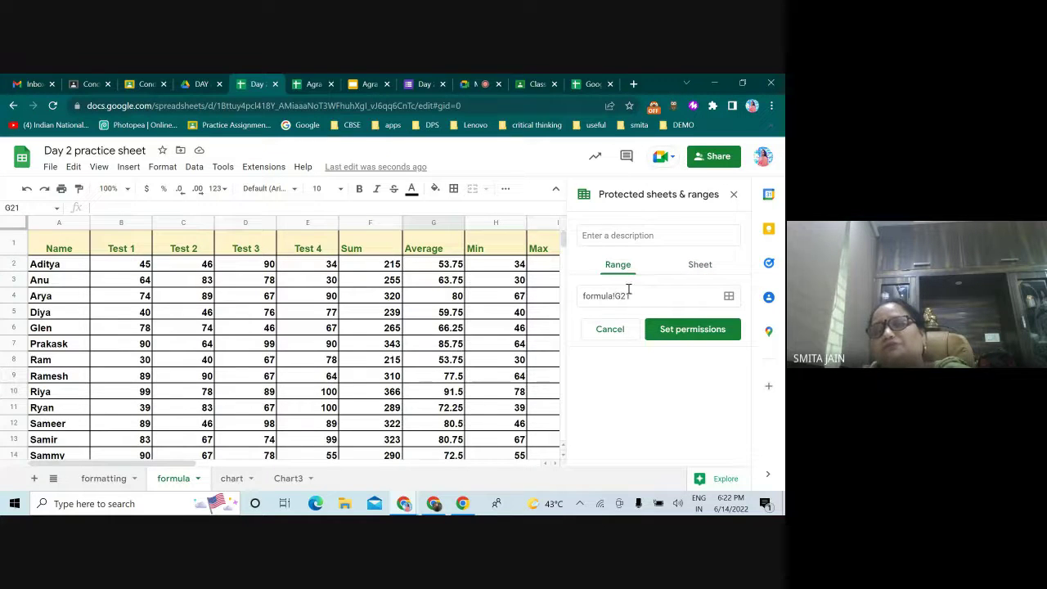
Set the new protected range to C1:D18, covering the Test 2 and Test 3 columns.
{"action": "left_click", "coordinate": [727, 297]}
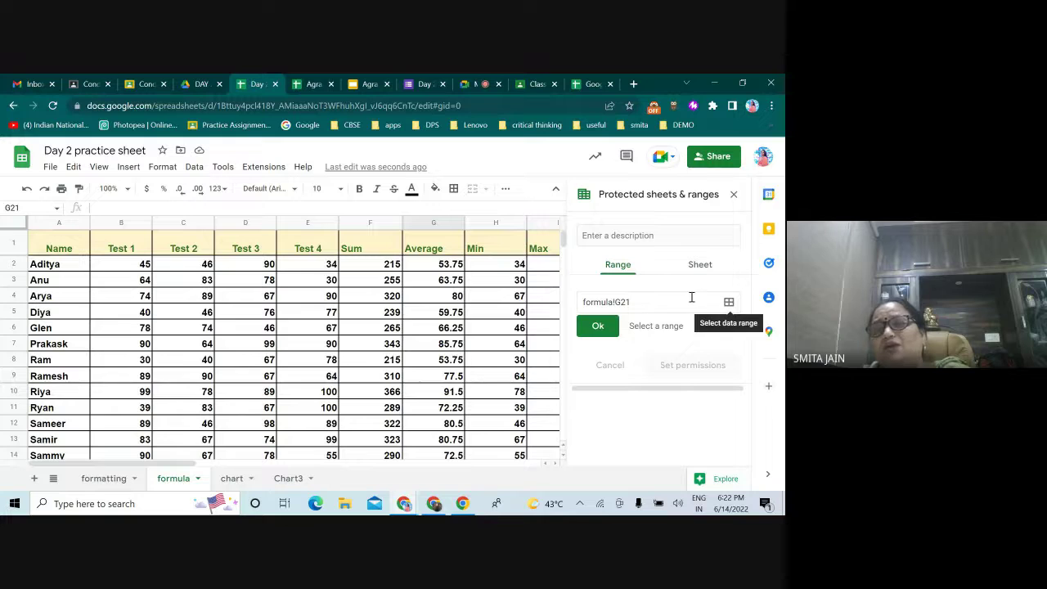
{"action": "left_click", "coordinate": [186, 252]}
{"action": "left_click_drag", "start_coordinate": [202, 251], "coordinate": [270, 279]}
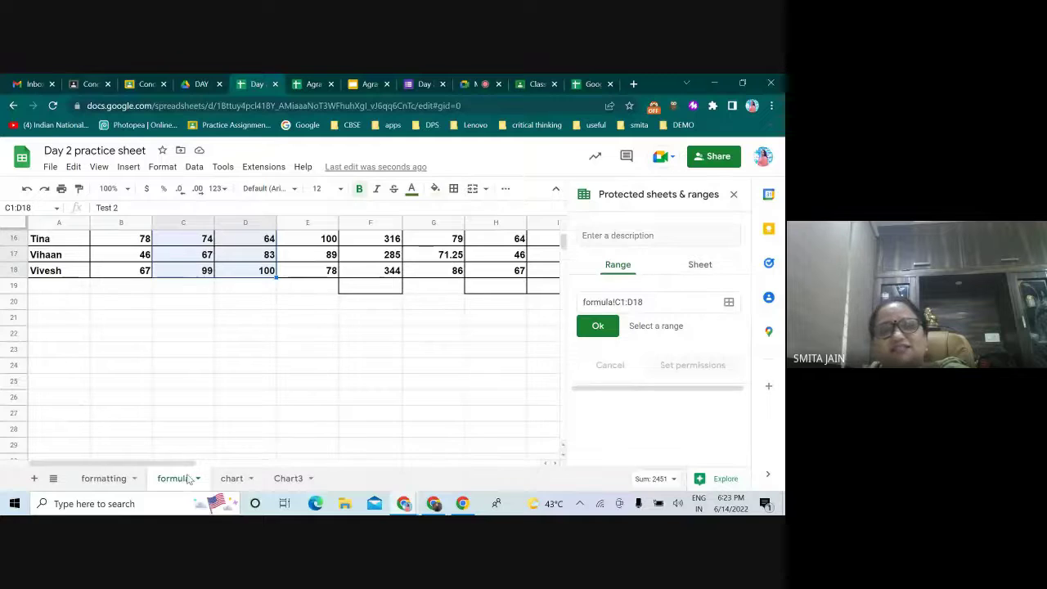
{"action": "left_click", "coordinate": [598, 327]}
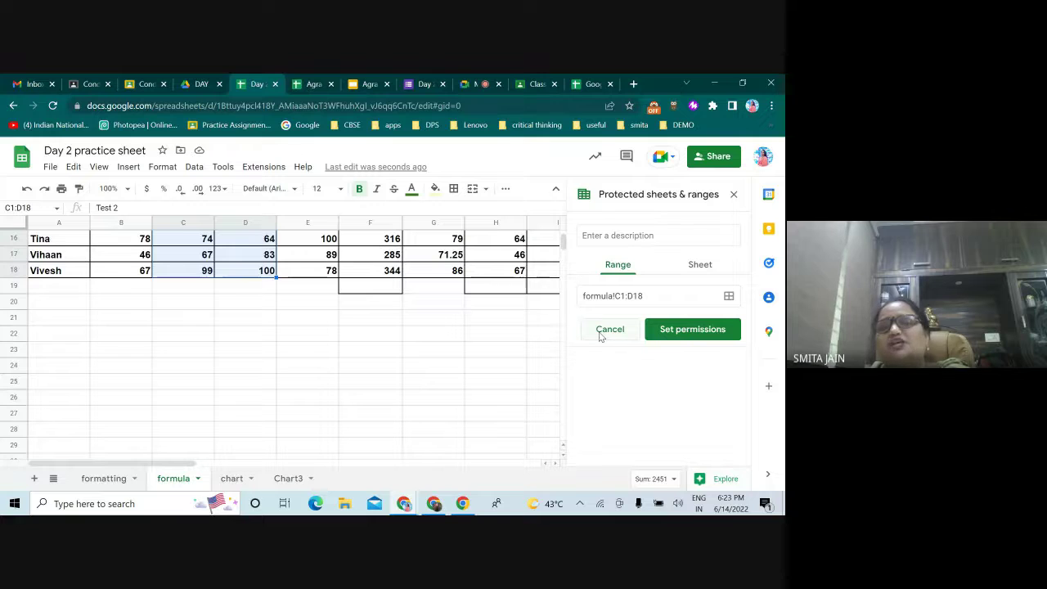
Save the C1:D18 protection with custom restricted editing, keeping all listed editors allowed.
{"action": "left_click", "coordinate": [691, 330]}
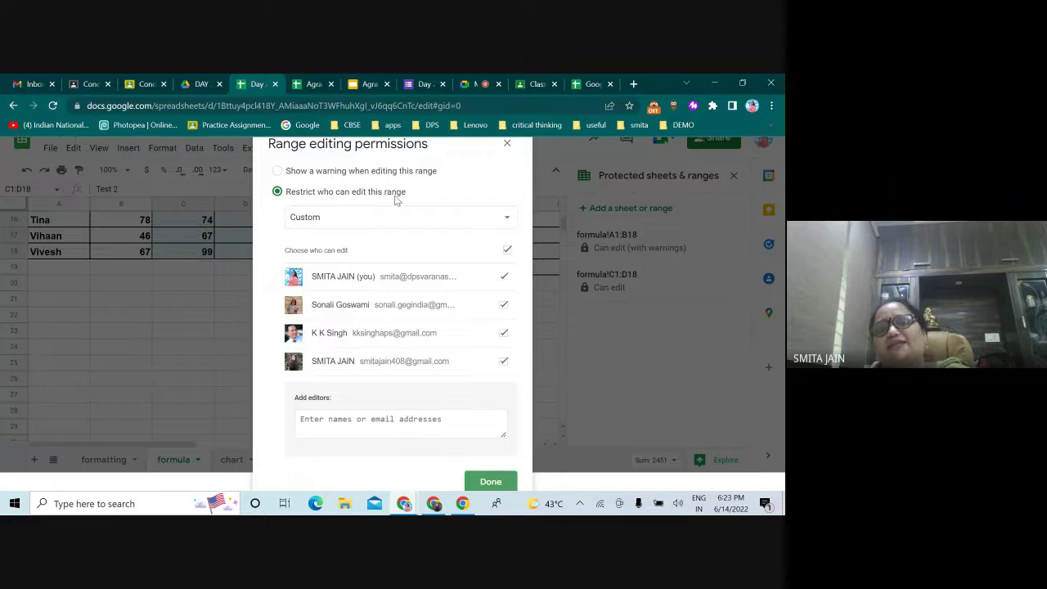
{"action": "left_click", "coordinate": [493, 481]}
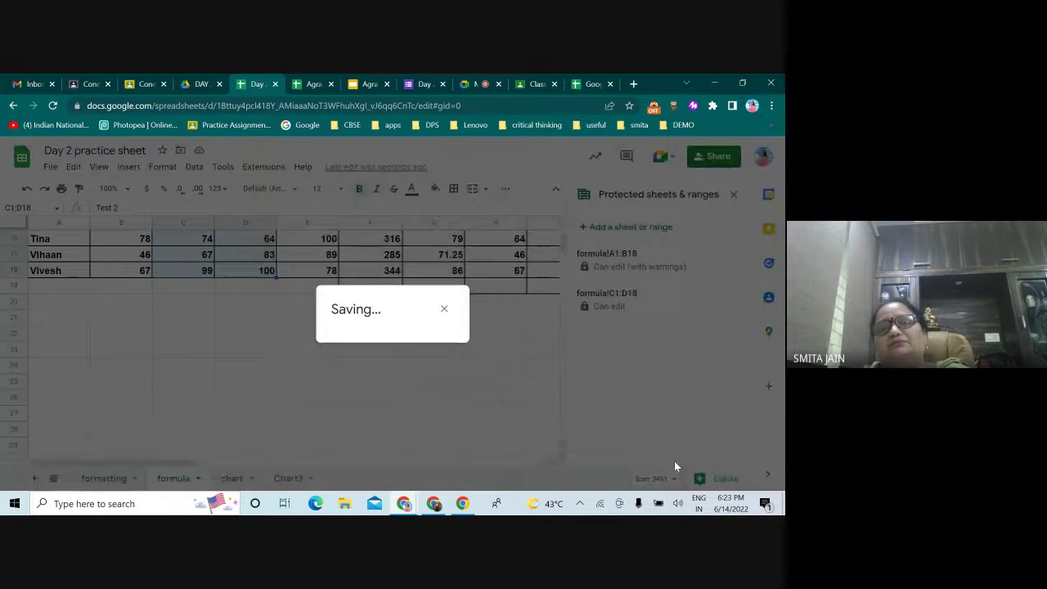
{"action": "scroll", "coordinate": [400, 397], "scroll_direction": "up", "scroll_amount": 5}
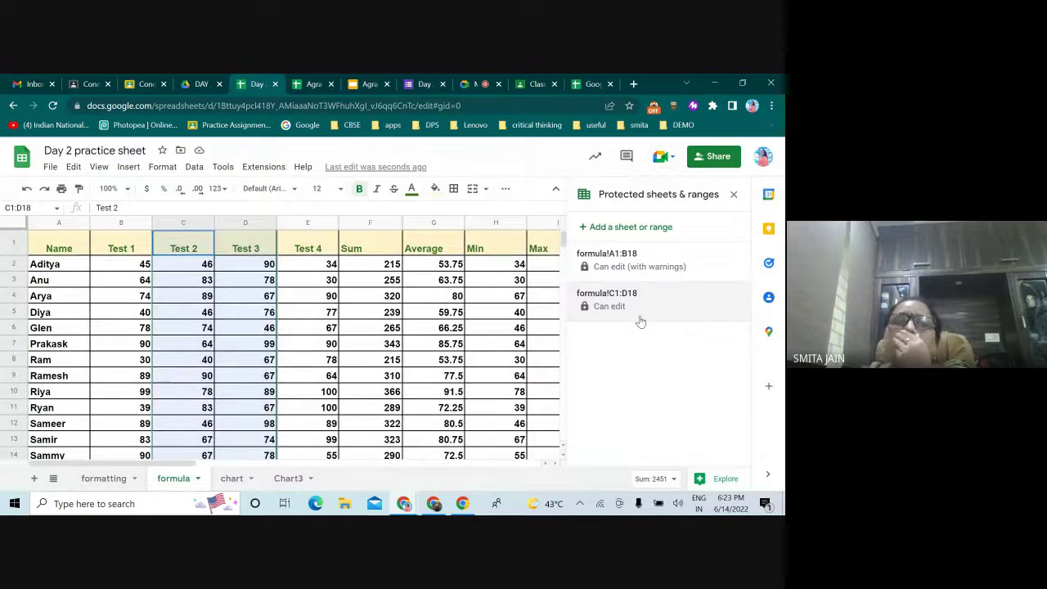
Return to the training presentation and advance to the "See You on Day 3" closing slide.
{"action": "left_click", "coordinate": [476, 82]}
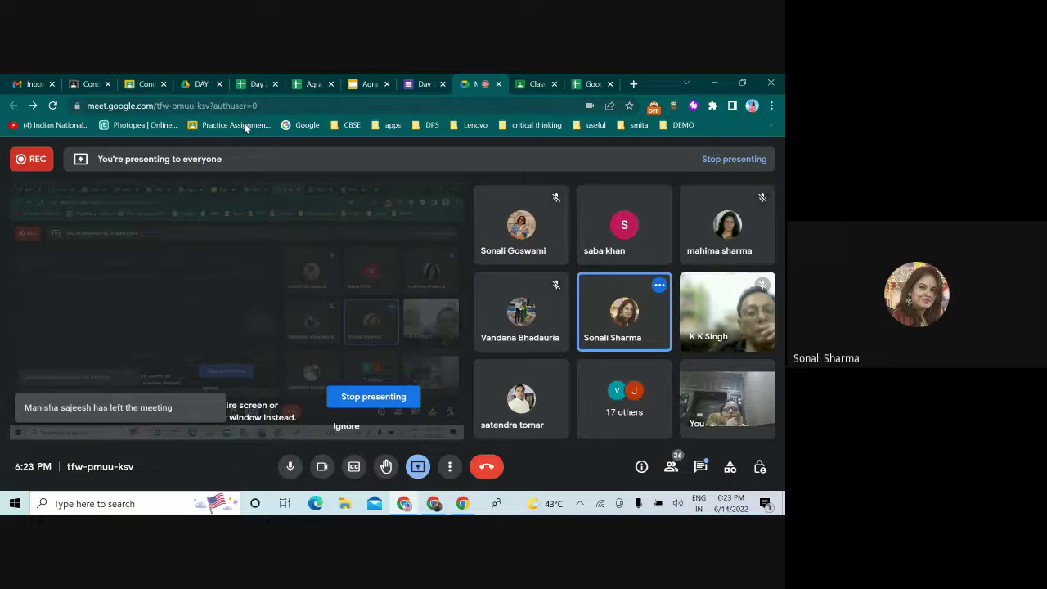
{"action": "left_click", "coordinate": [202, 84]}
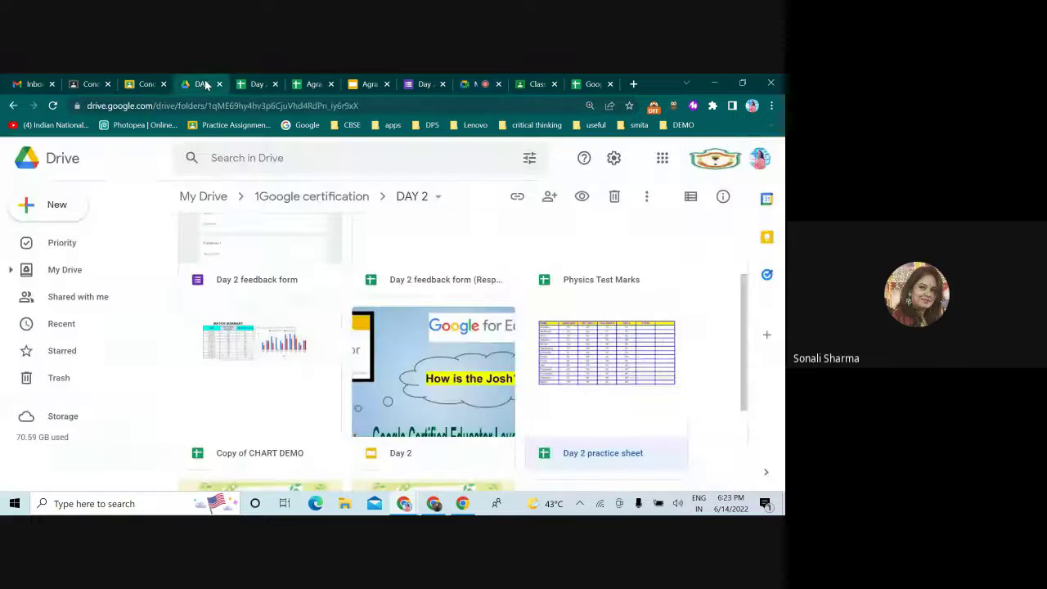
{"action": "left_click", "coordinate": [368, 83]}
{"action": "key", "text": "Right"}
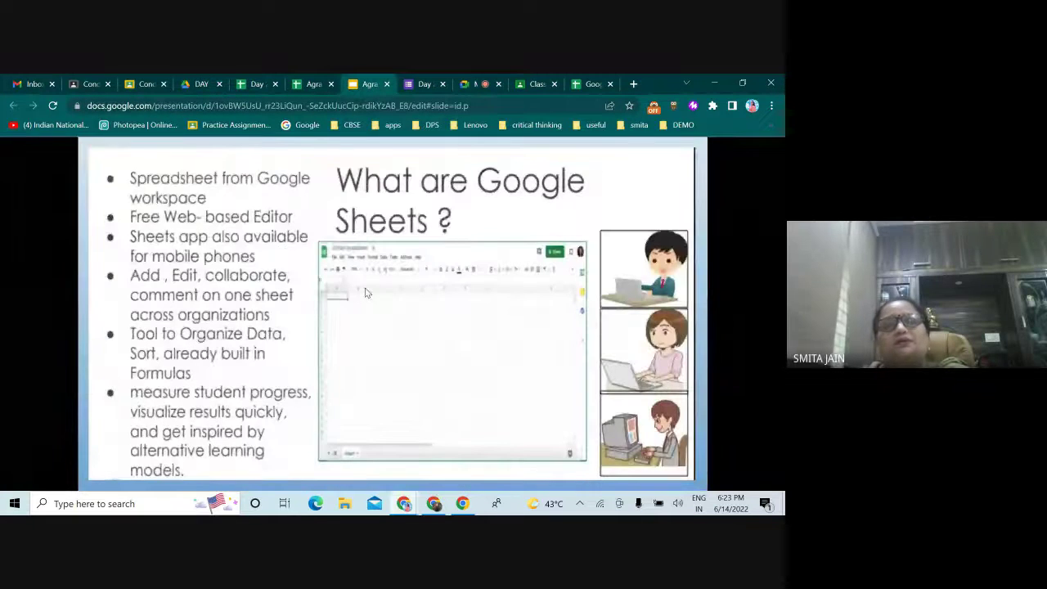
{"action": "key", "text": "Right"}
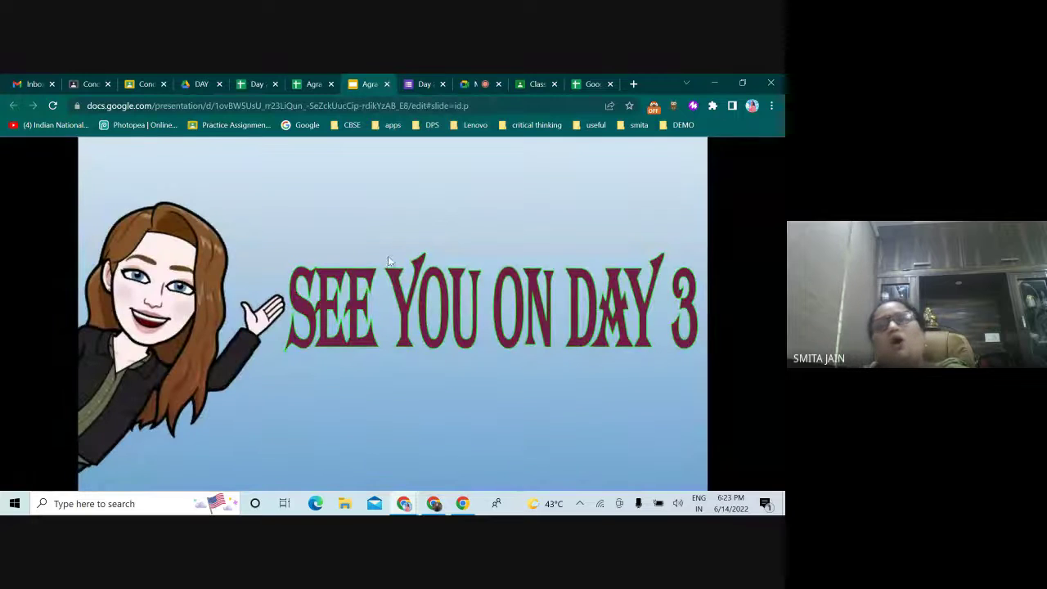
Switch to the Google Meet call and stop presenting the screen.
{"action": "left_click", "coordinate": [473, 84]}
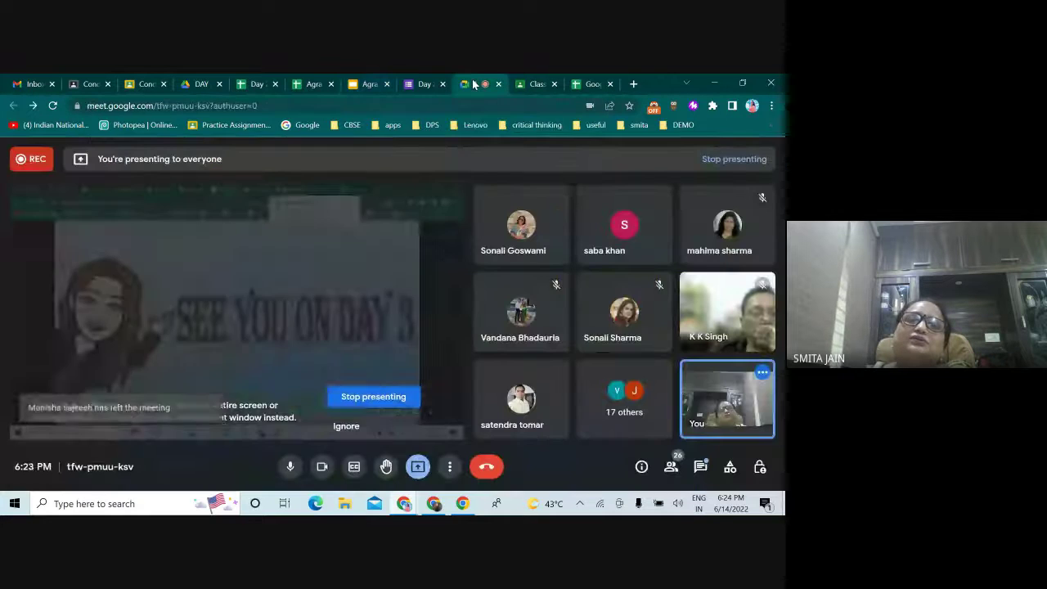
{"action": "left_click", "coordinate": [357, 398]}
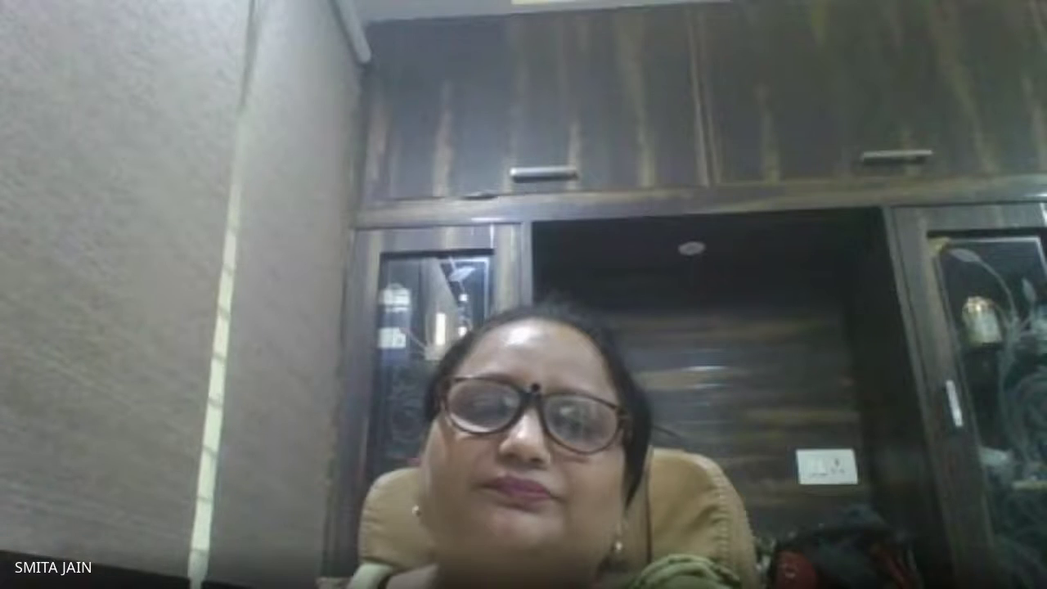